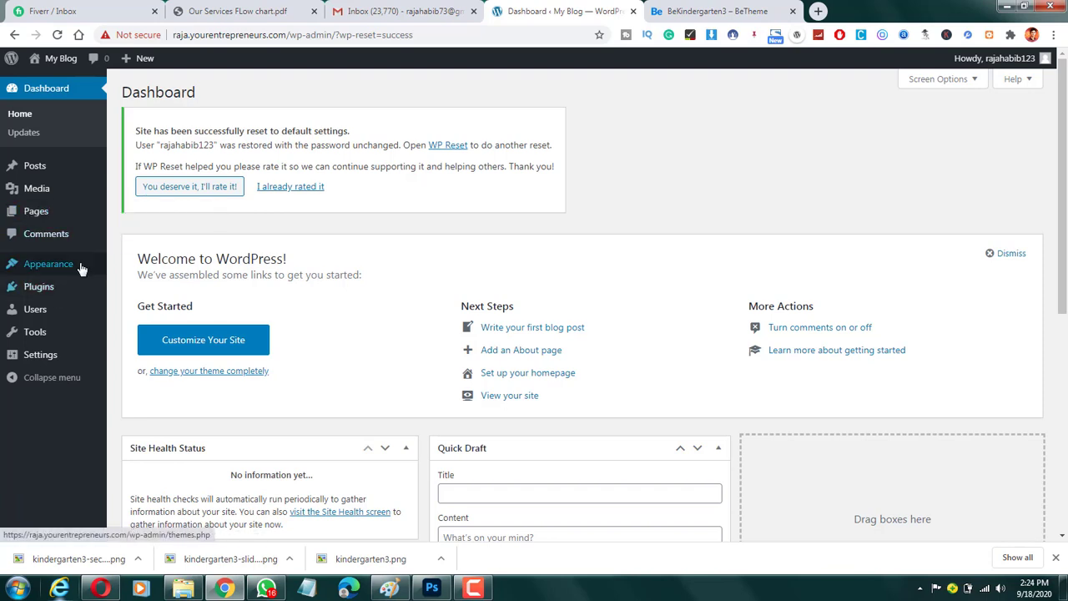
Open the WordPress page for adding new plugins.
mouse_move(73, 285)
click(138, 309)
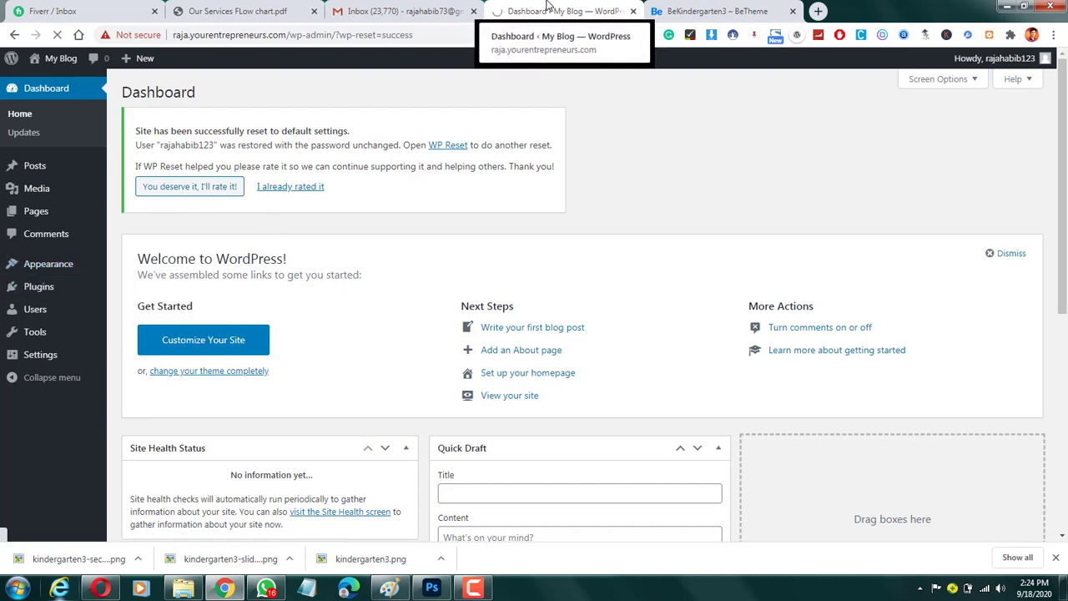
Switch to the BeKindergarten3 demo site and examine its welcome banner illustration and About us section.
click(693, 11)
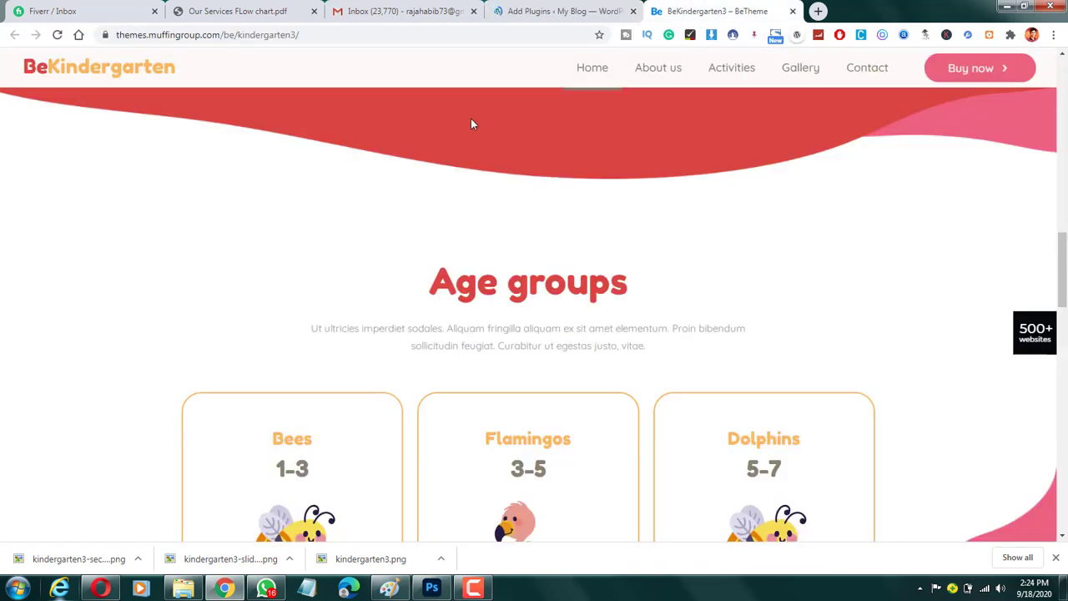
scroll(534, 284, up, 20)
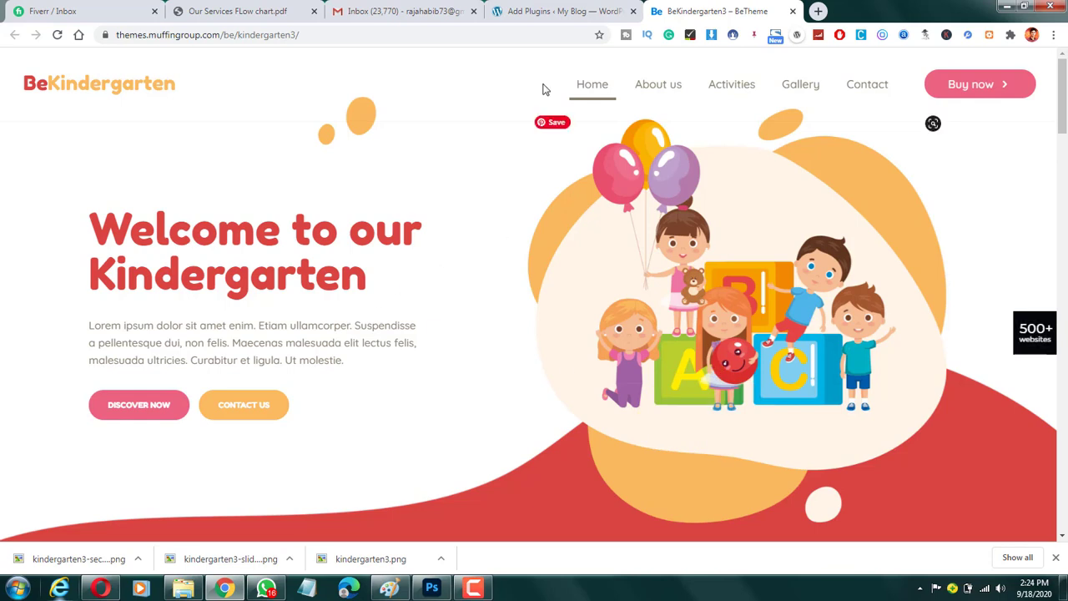
right_click(685, 230)
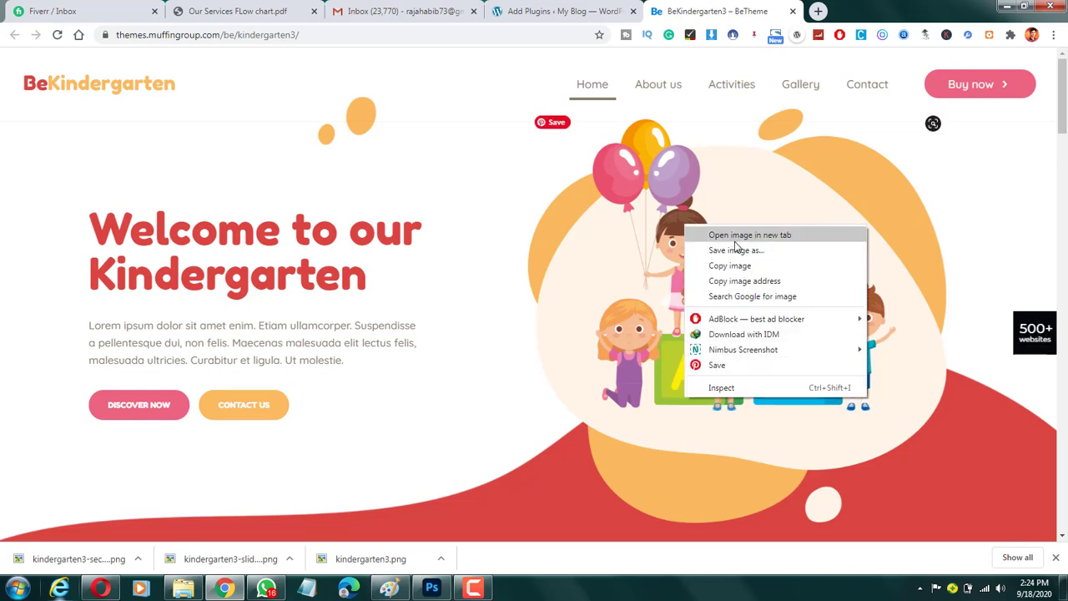
click(556, 458)
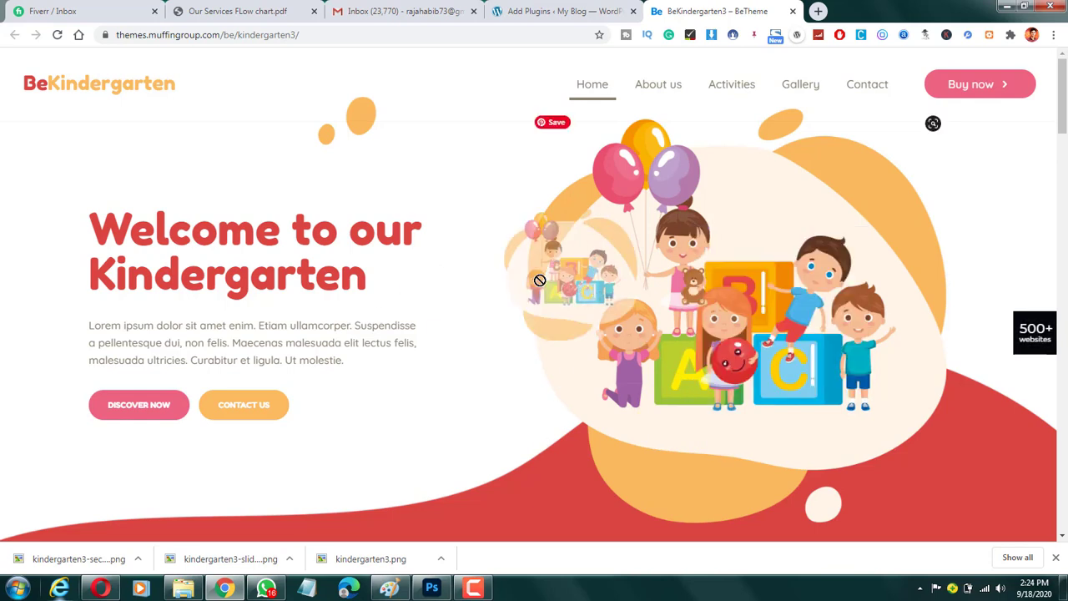
scroll(537, 280, down, 3)
scroll(715, 392, down, 4)
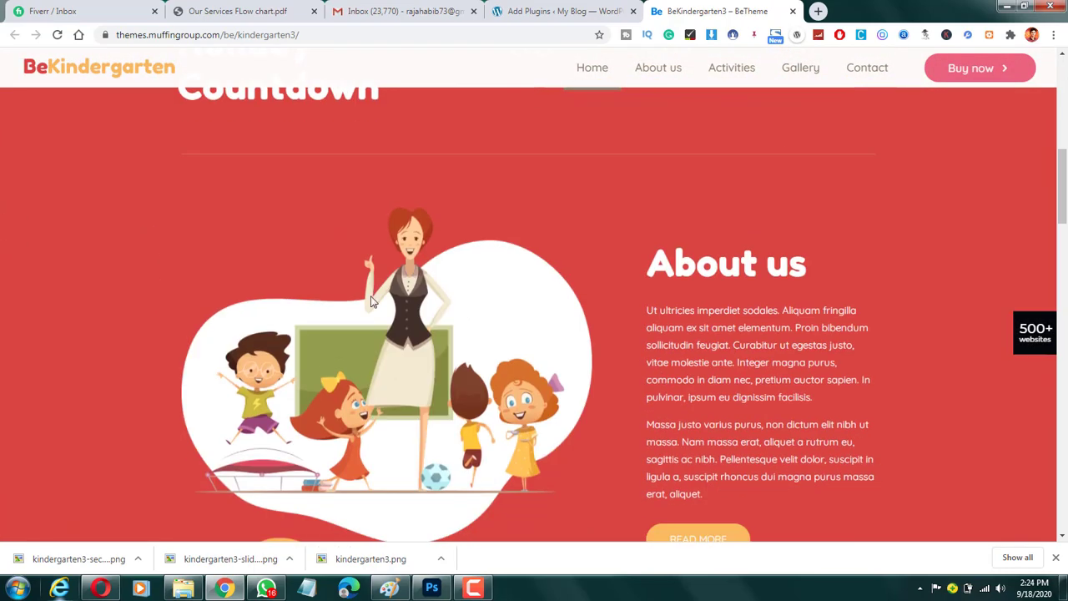
scroll(497, 372, down, 3)
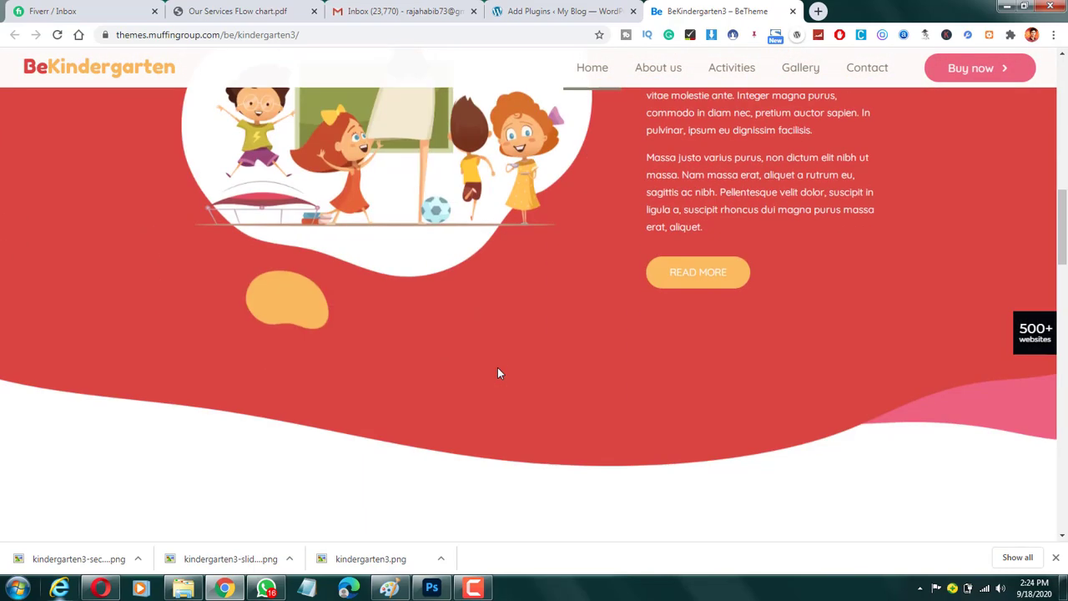
scroll(498, 372, up, 3)
scroll(498, 371, up, 3)
Examine the demo's Age groups cards and the decorative background shapes around them and the Our activities section.
scroll(497, 371, down, 7)
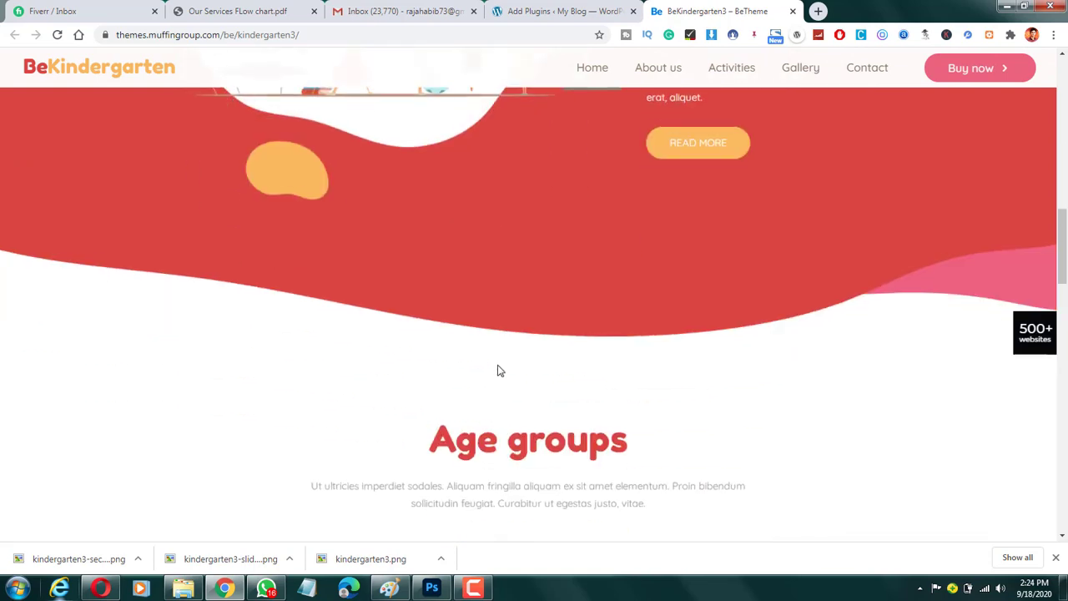
scroll(497, 371, down, 5)
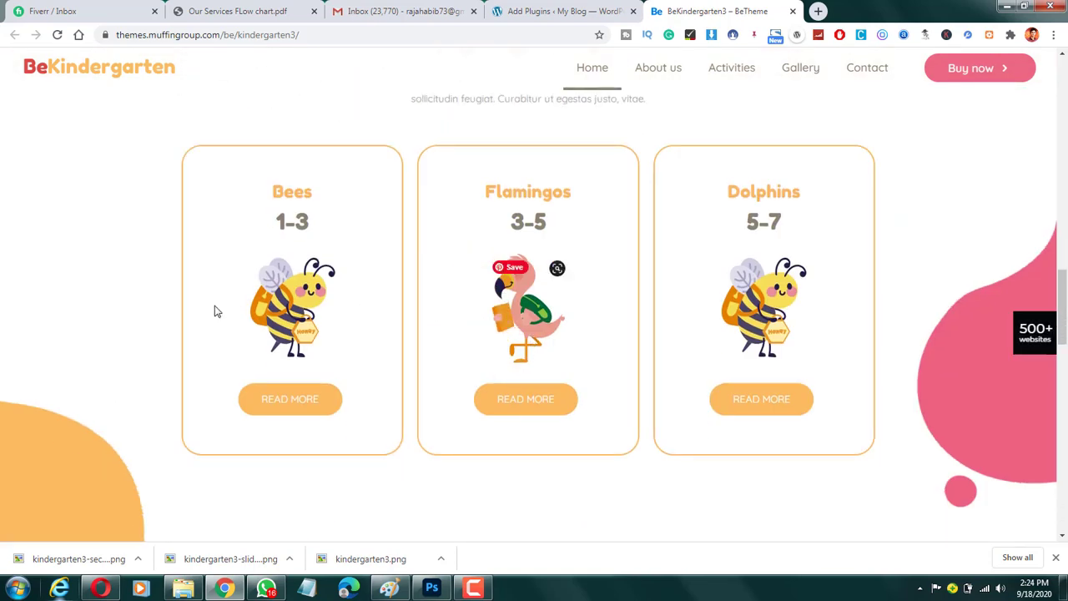
drag(329, 305, 667, 313)
scroll(723, 328, down, 3)
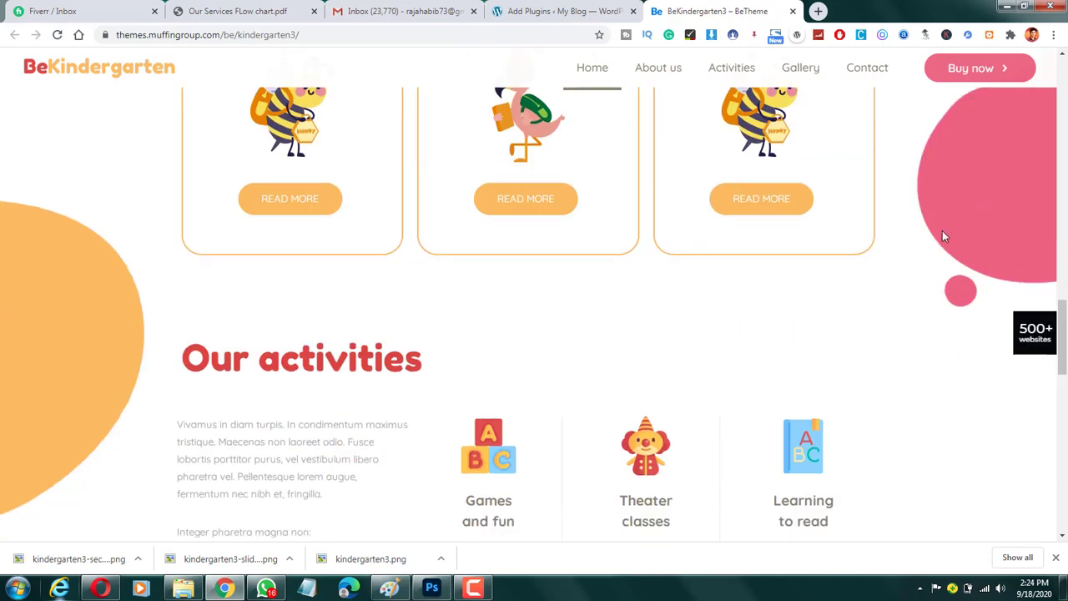
scroll(947, 227, up, 3)
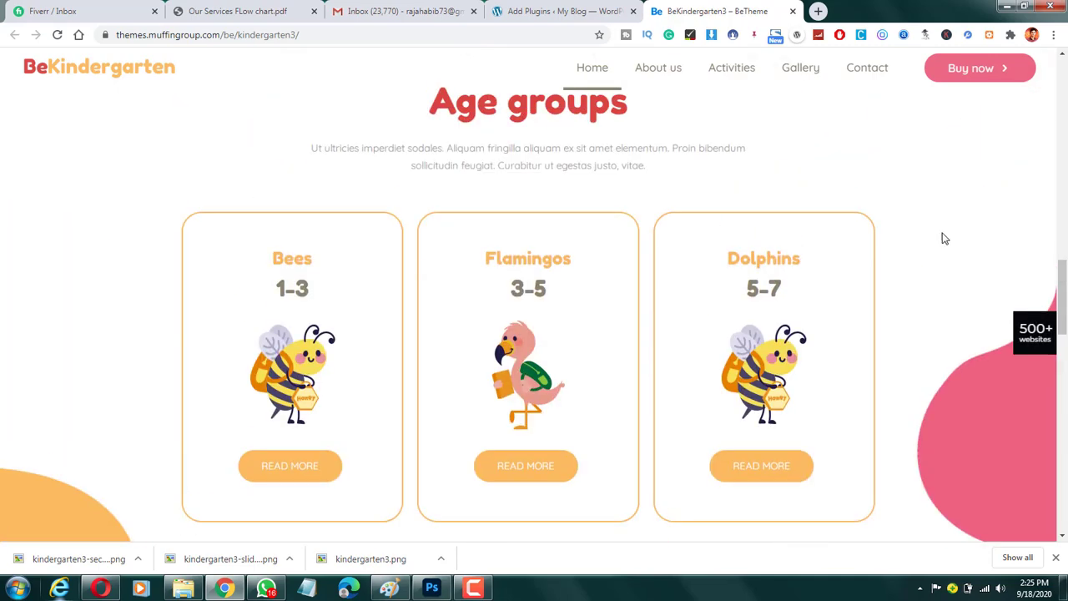
right_click(974, 416)
click(977, 479)
scroll(901, 439, down, 4)
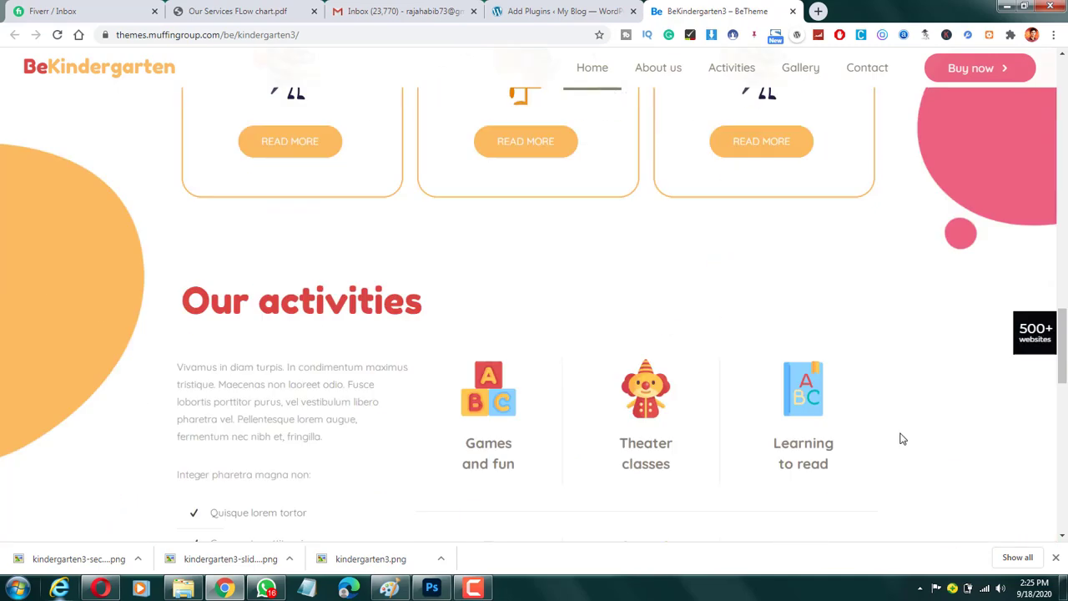
scroll(861, 323, up, 7)
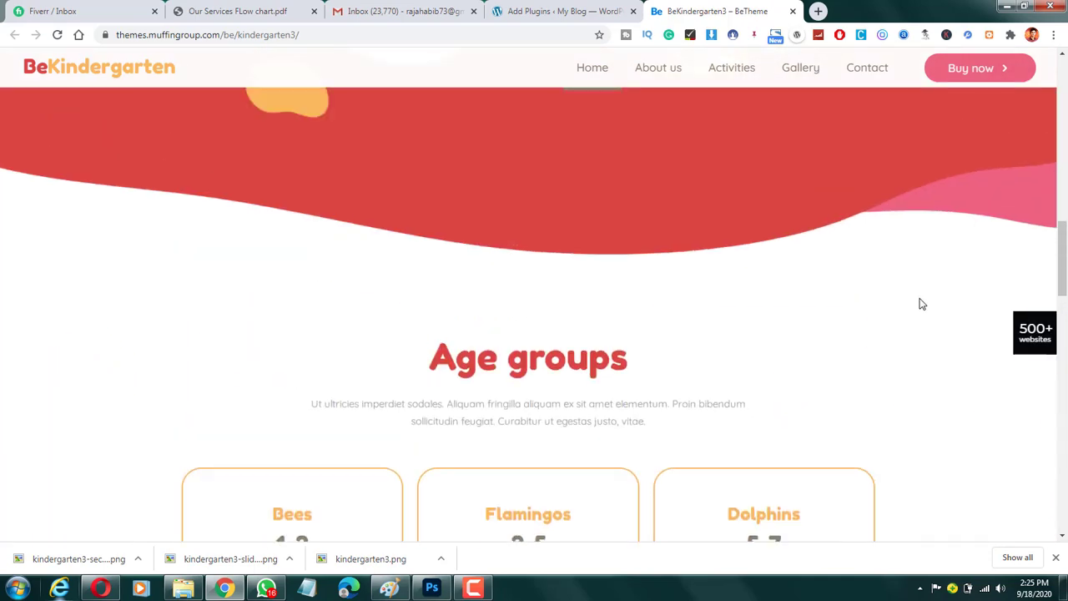
scroll(921, 303, down, 7)
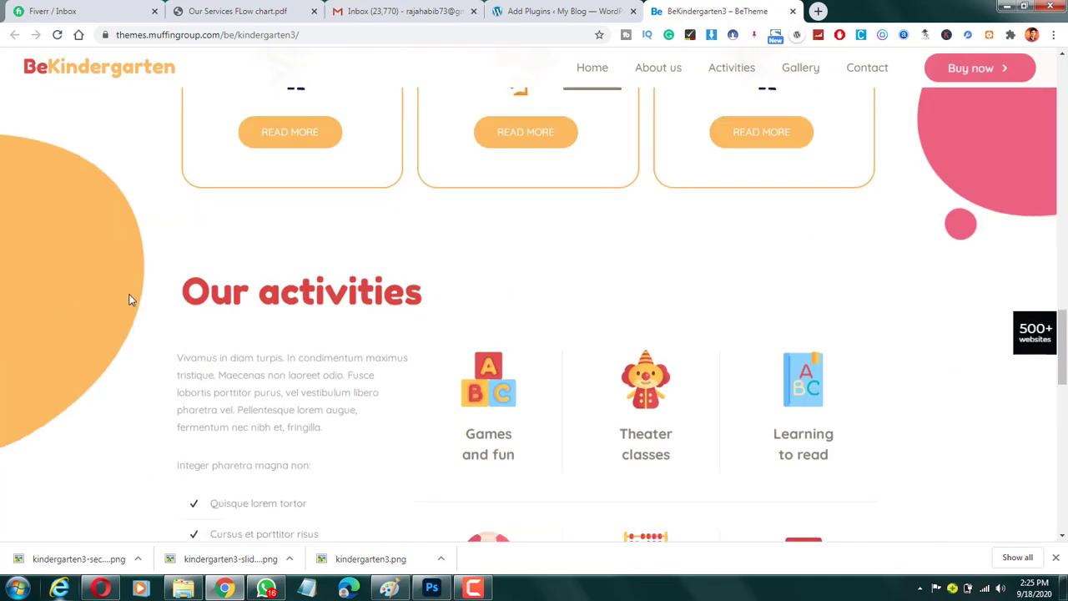
right_click(102, 290)
click(52, 306)
scroll(566, 291, down, 3)
scroll(531, 197, up, 4)
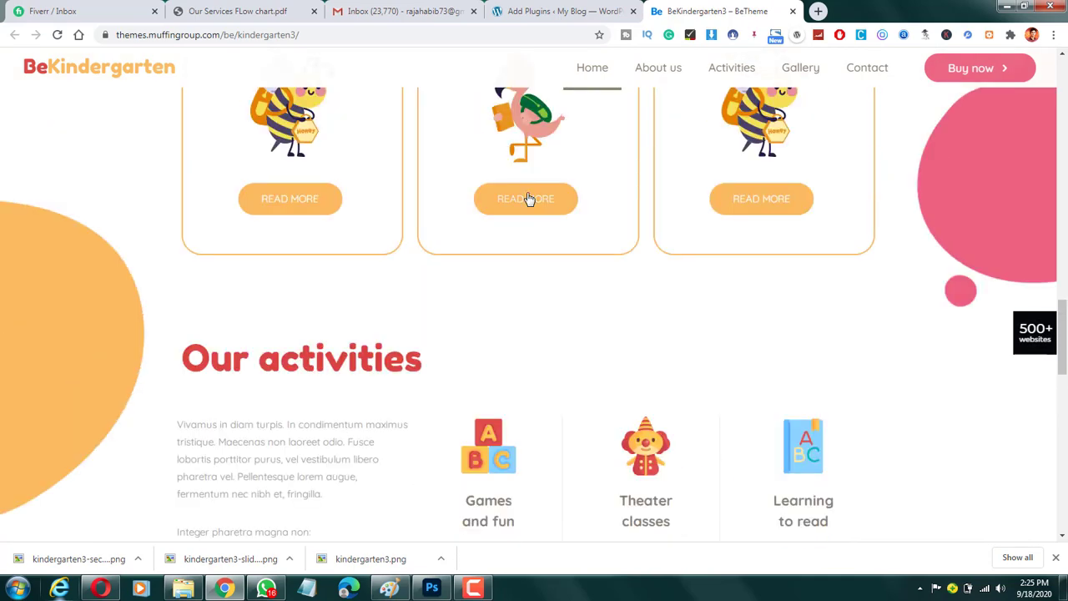
Examine the demo's Testimonials section, the wavy divider above Age groups and the welcome banner.
scroll(527, 200, down, 10)
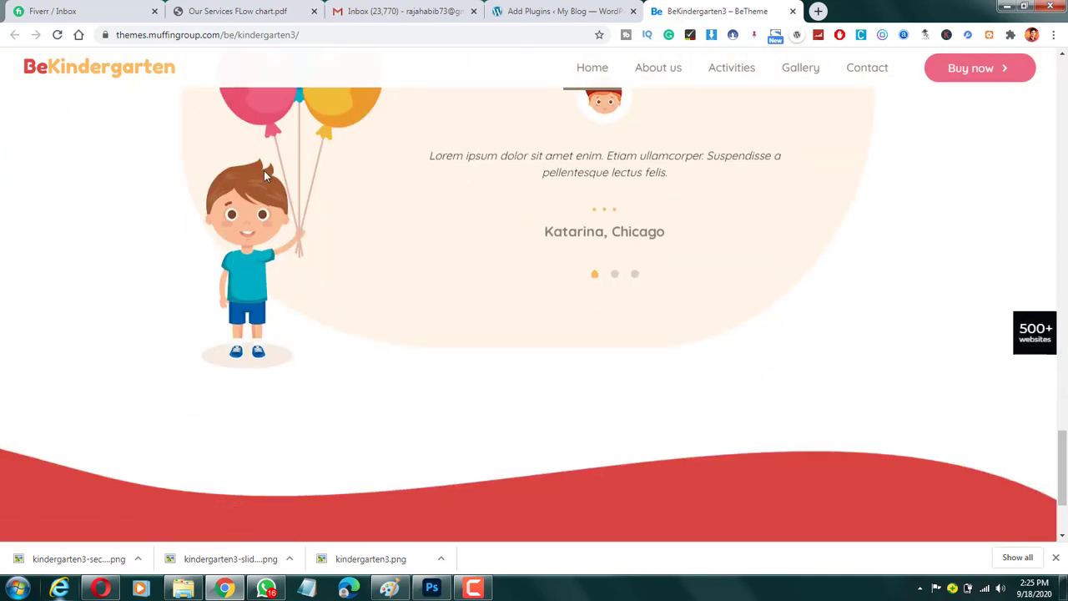
key(ctrl+a)
scroll(353, 258, up, 4)
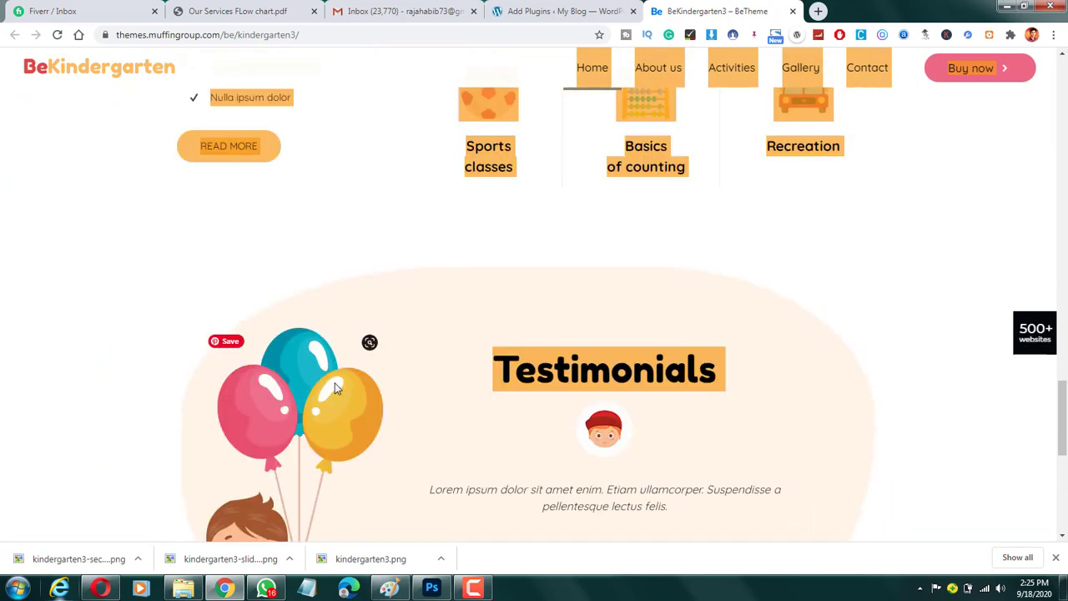
click(131, 339)
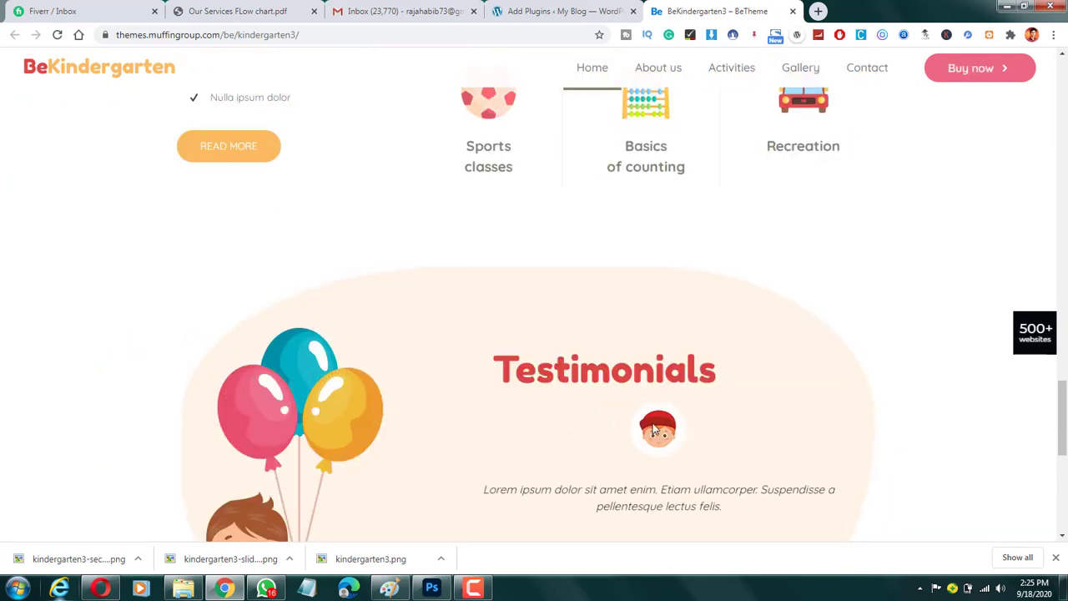
scroll(600, 350, down, 4)
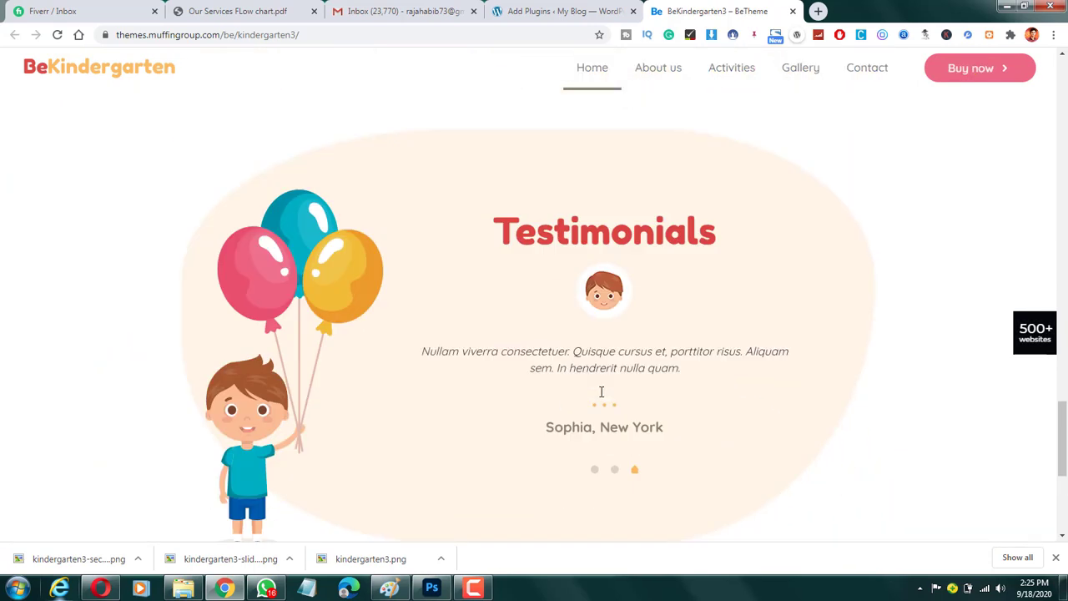
scroll(598, 397, up, 5)
scroll(598, 391, up, 15)
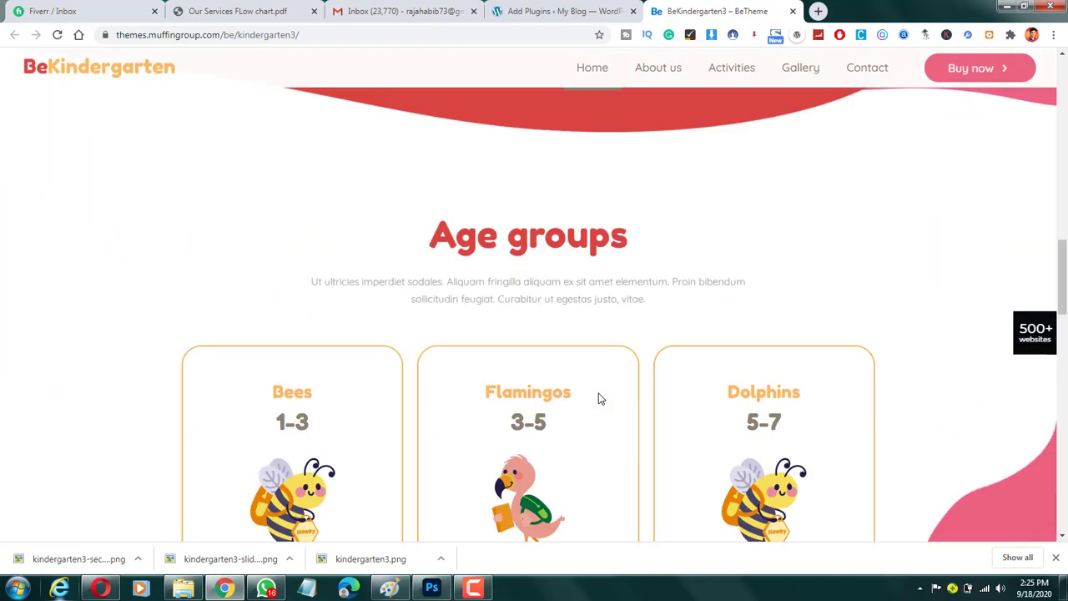
scroll(622, 439, down, 2)
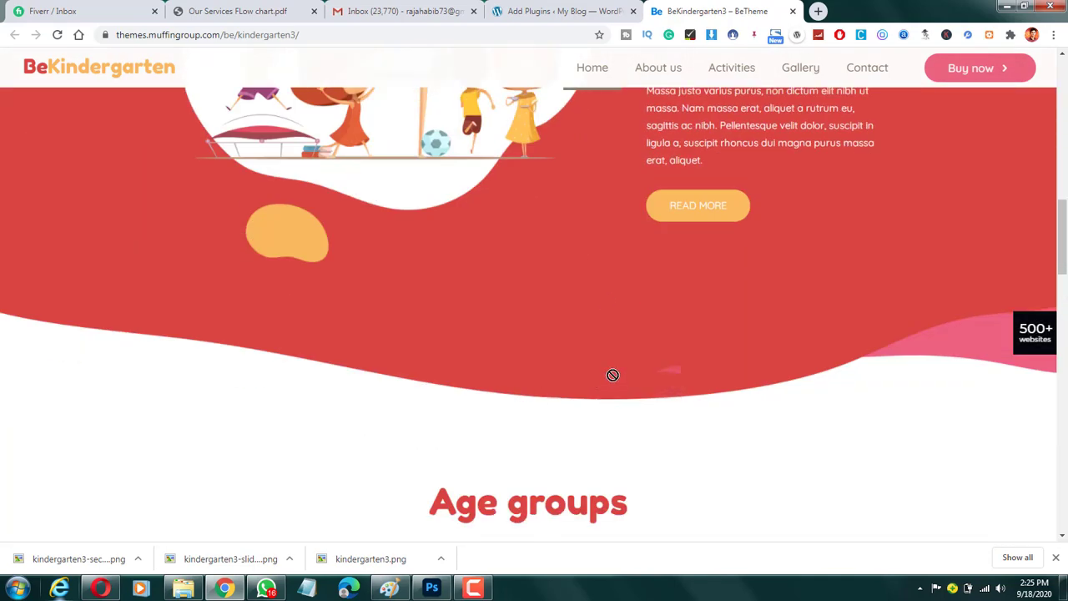
drag(612, 374, 676, 417)
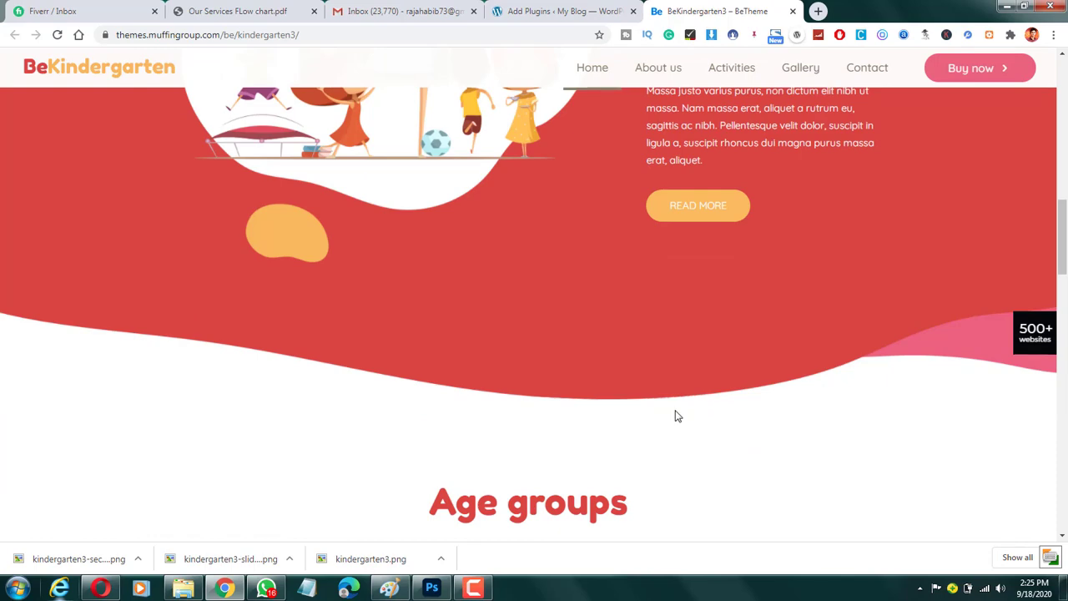
scroll(676, 416, up, 20)
scroll(624, 281, down, 1)
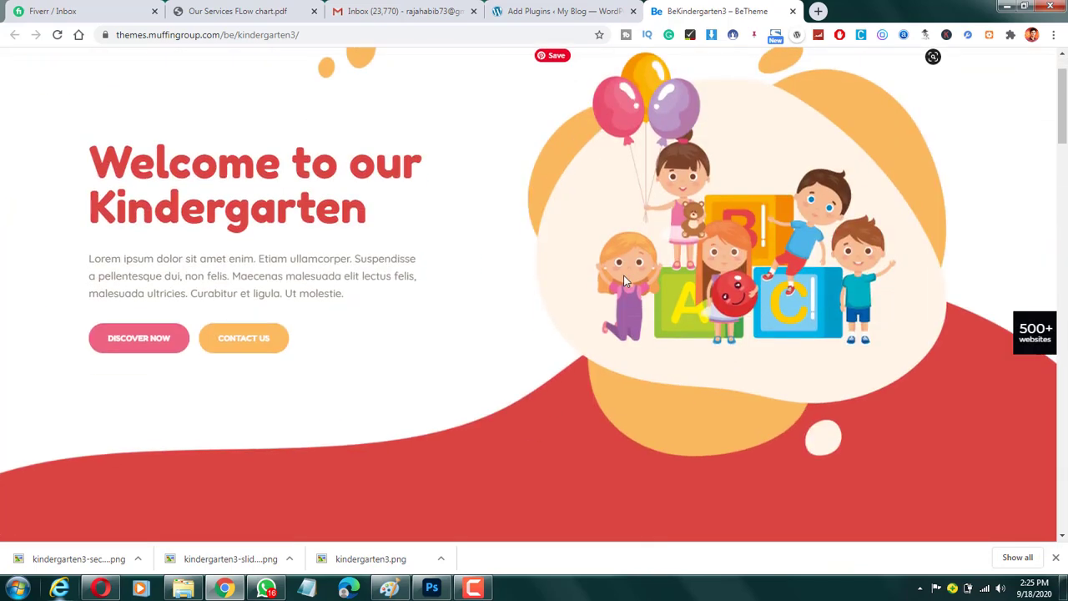
scroll(544, 275, up, 1)
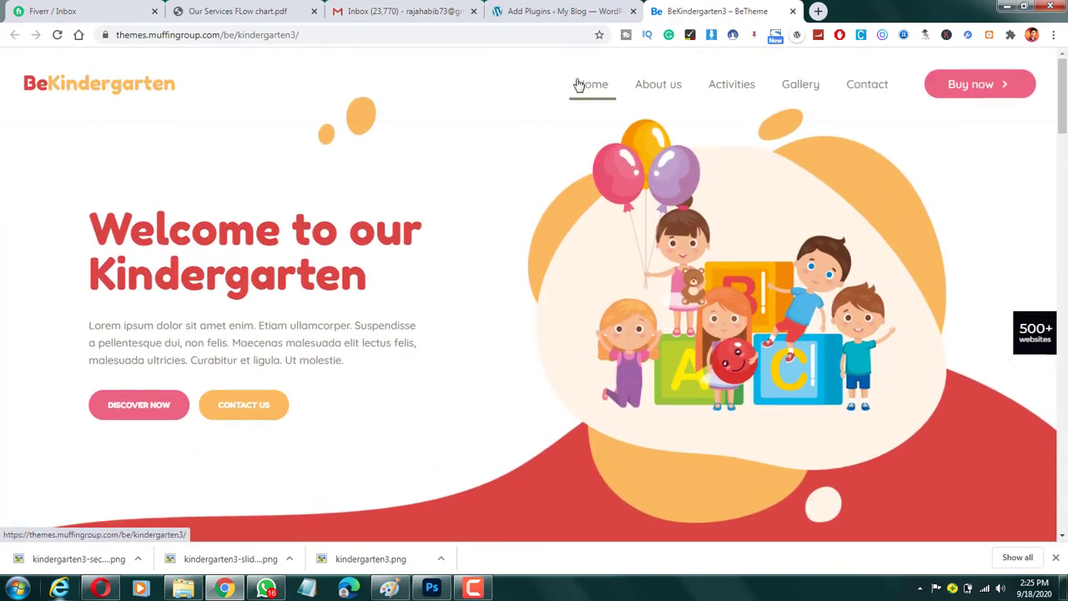
Return to the Add Plugins page and search the plugin directory for "elementor".
click(549, 10)
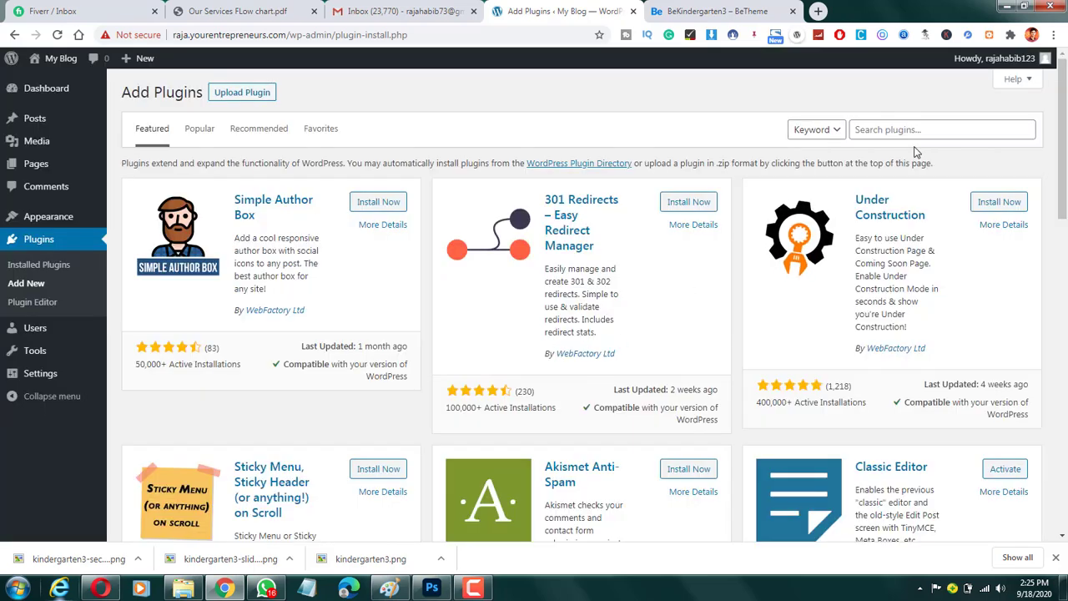
click(909, 130)
text(el)
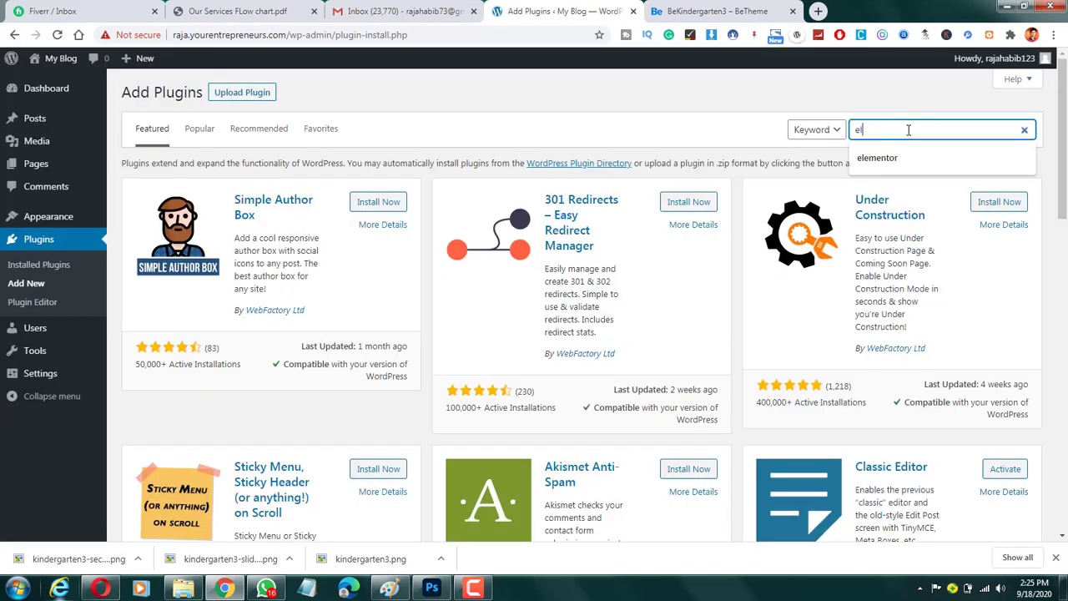
text(ementoor)
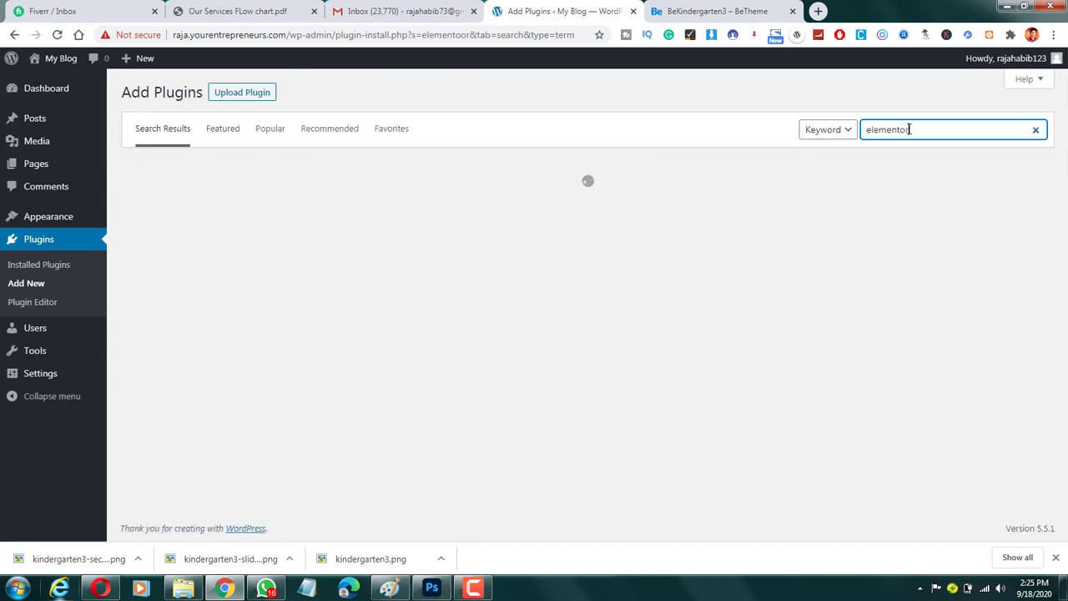
key(BackSpace)
key(BackSpace)
text(r)
Open the site's Themes page in a separate browser tab and go to adding a new theme.
mouse_move(55, 218)
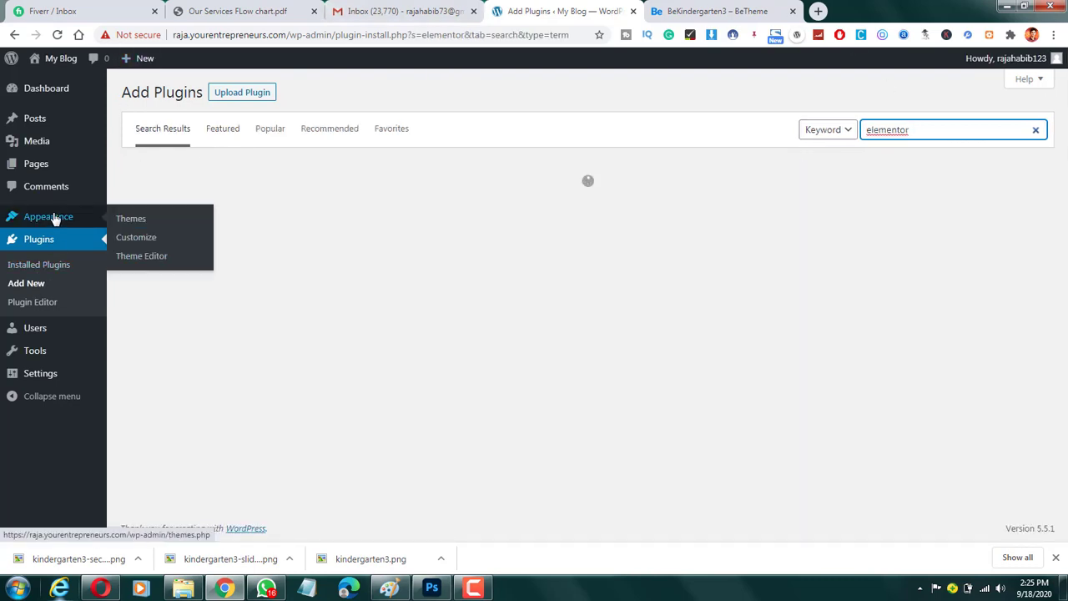
right_click(134, 229)
click(167, 165)
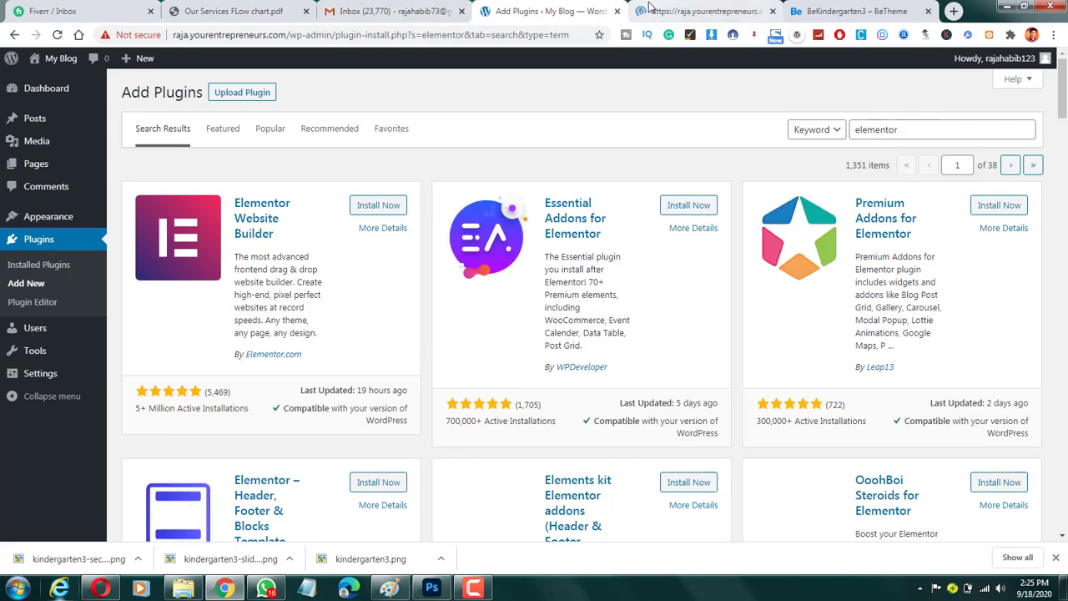
click(667, 10)
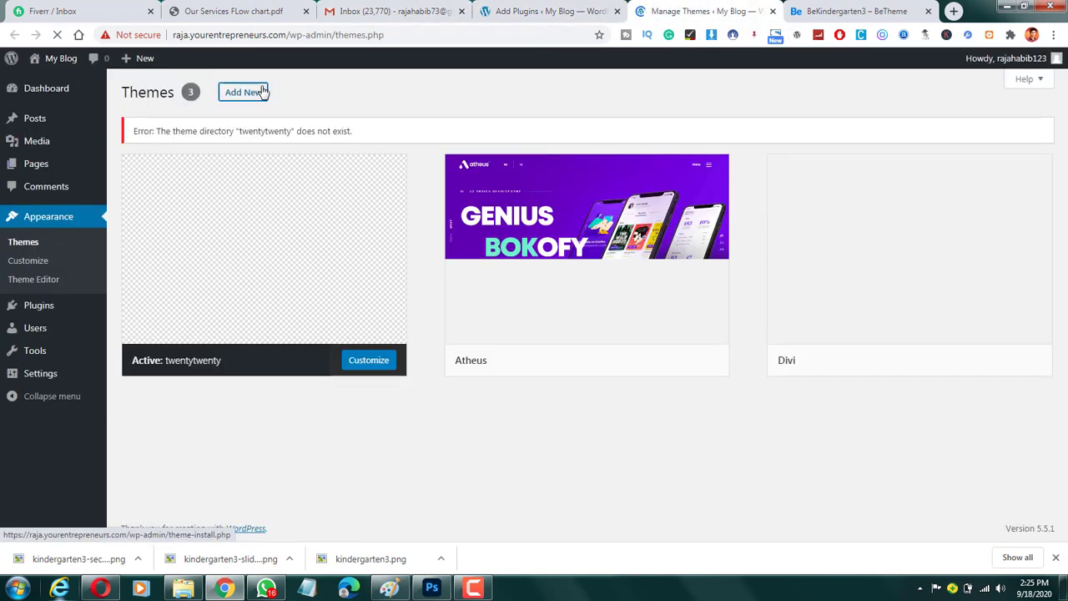
click(263, 90)
Install the Elementor Website Builder plugin from the plugin search results.
click(564, 11)
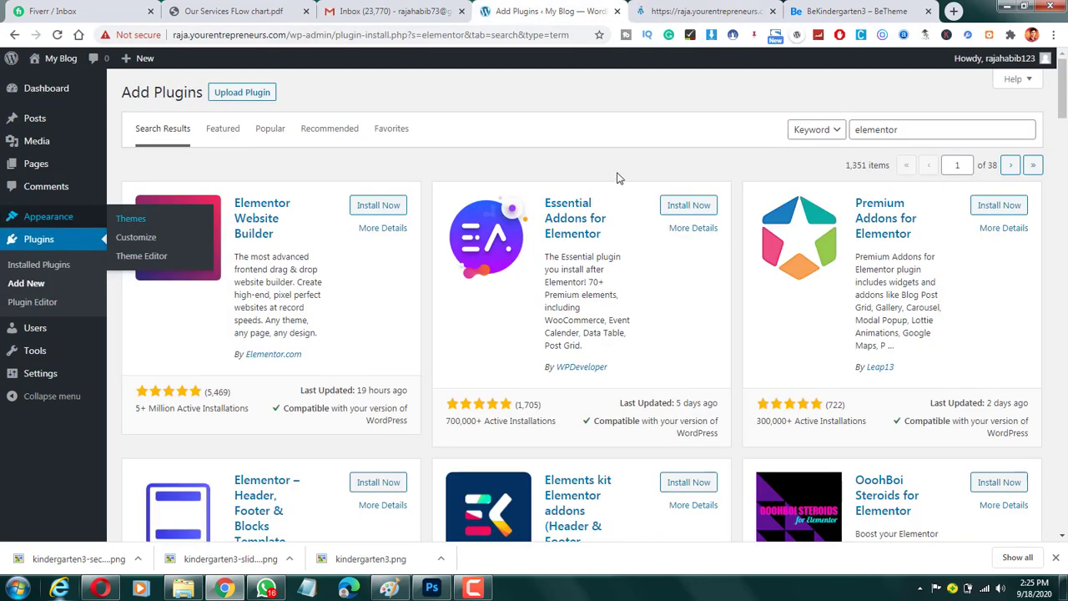
click(368, 206)
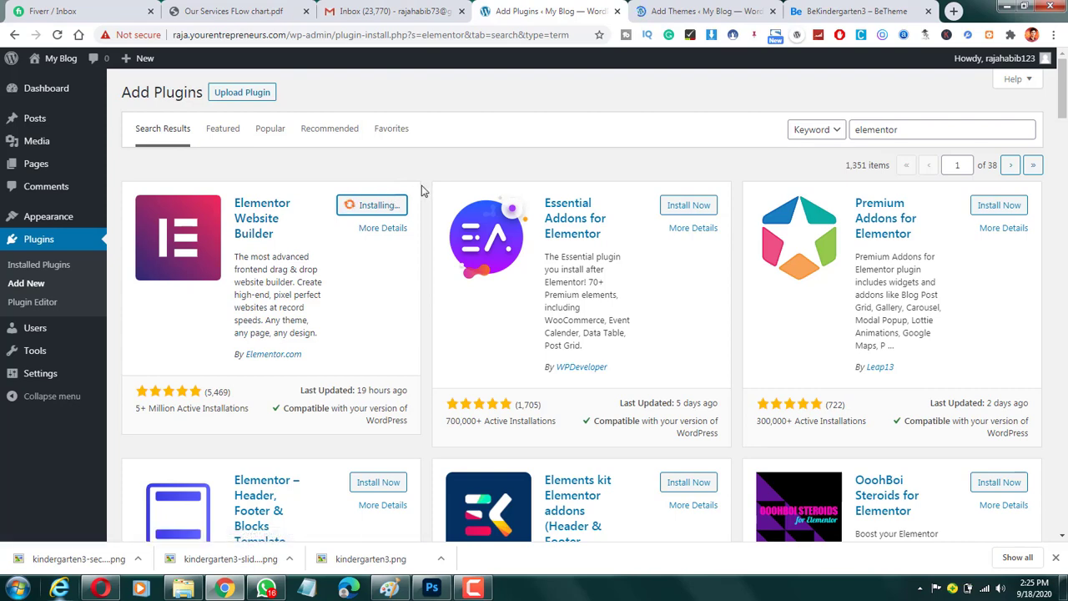
Search the theme directory for "astra" and install the Astra theme, checking on the Elementor installation meanwhile.
click(672, 10)
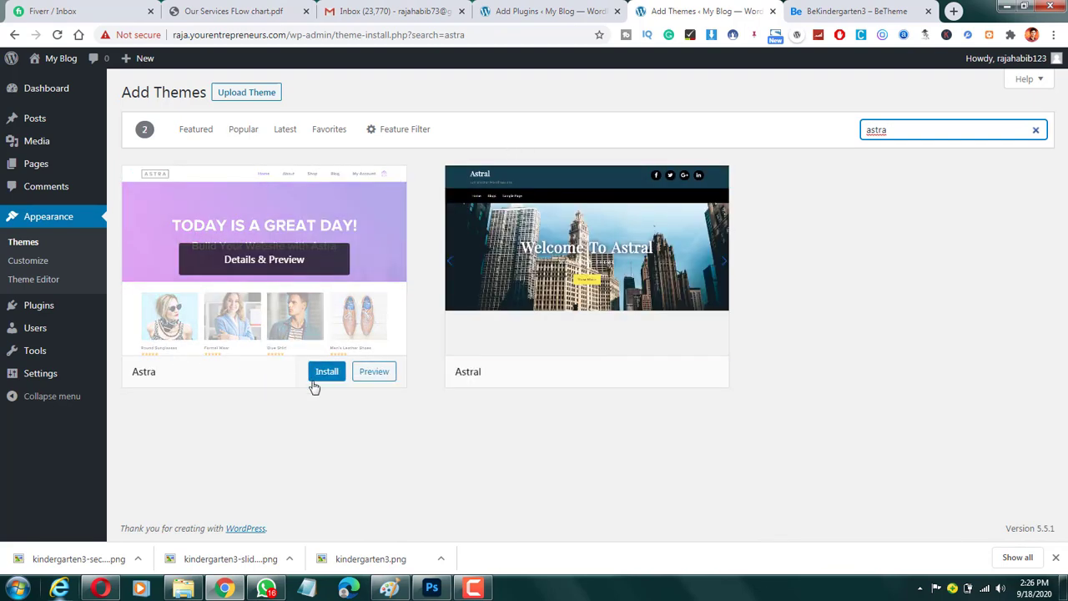
click(319, 373)
click(535, 12)
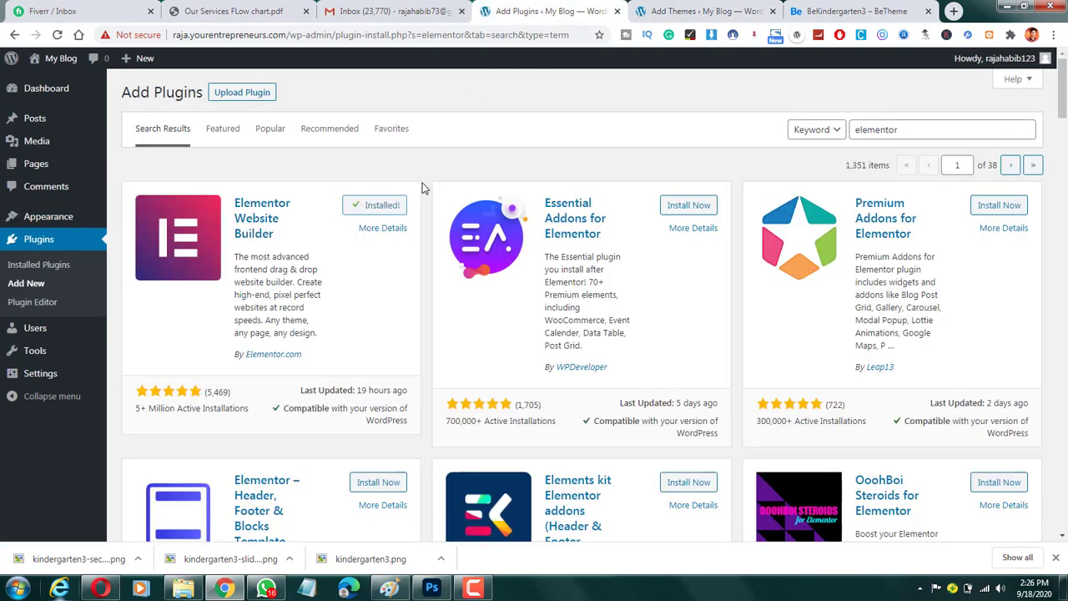
click(677, 11)
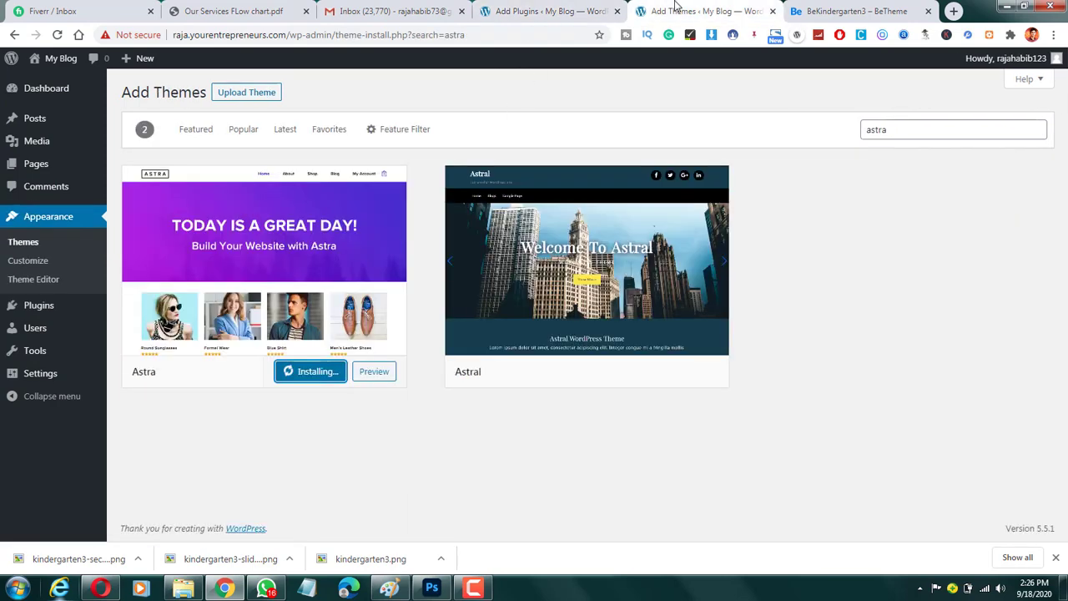
Activate the installed Elementor plugin and the Astra theme in their separate browser tabs.
click(535, 11)
click(381, 207)
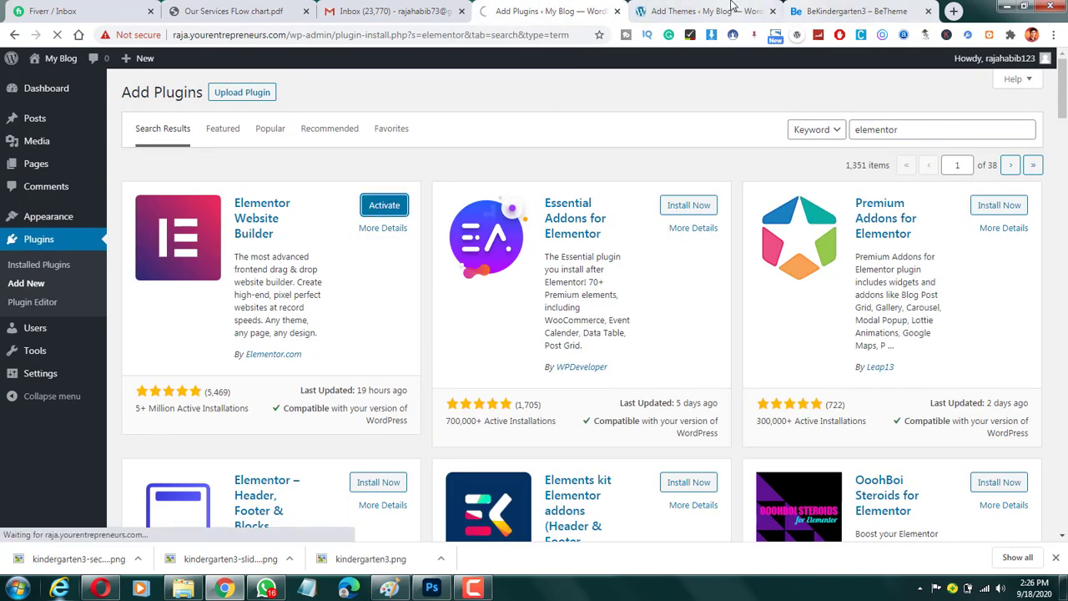
click(677, 11)
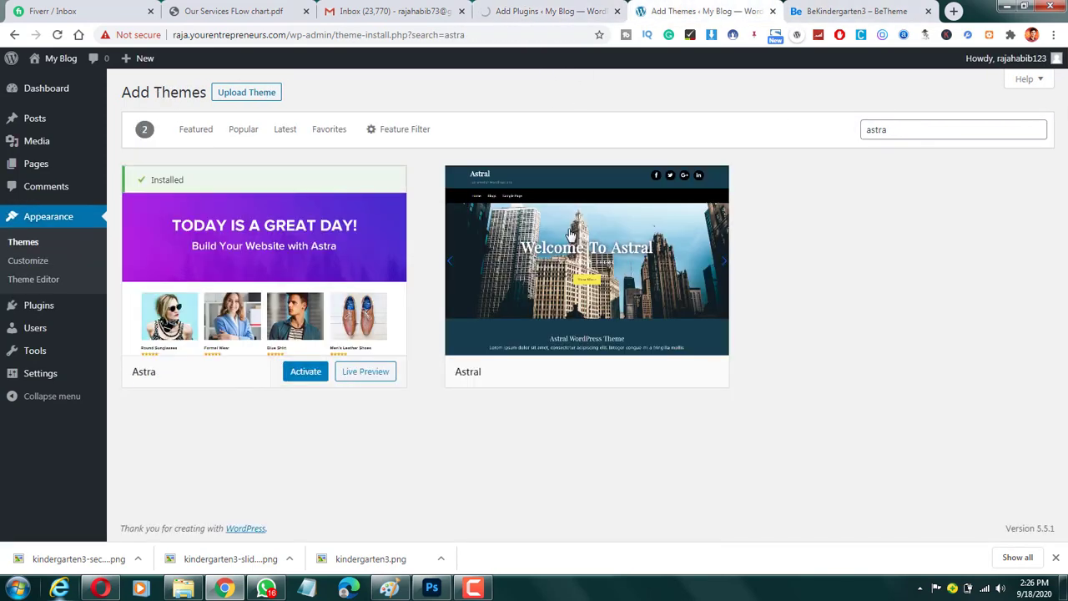
click(300, 372)
Return to the plugin tab and open the plugin zip upload form on the Add Plugins page.
click(543, 11)
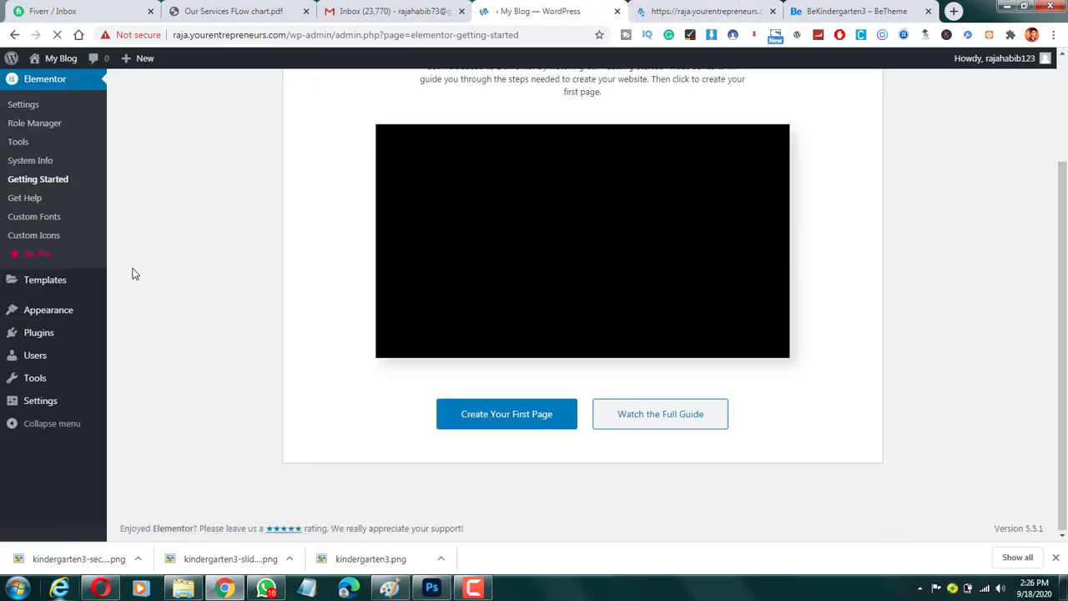
scroll(33, 376, down, 3)
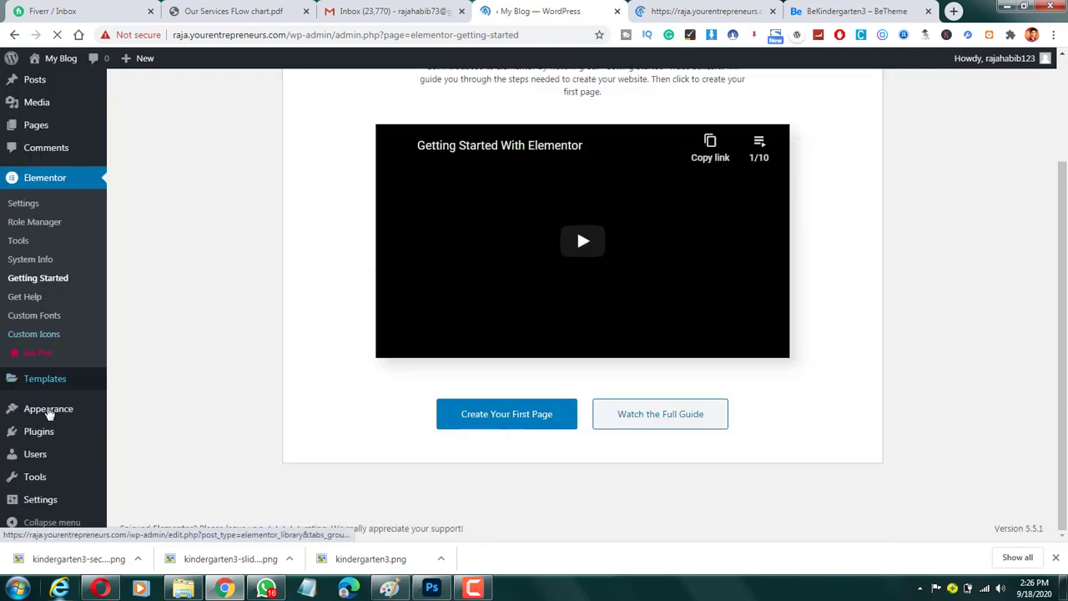
mouse_move(50, 434)
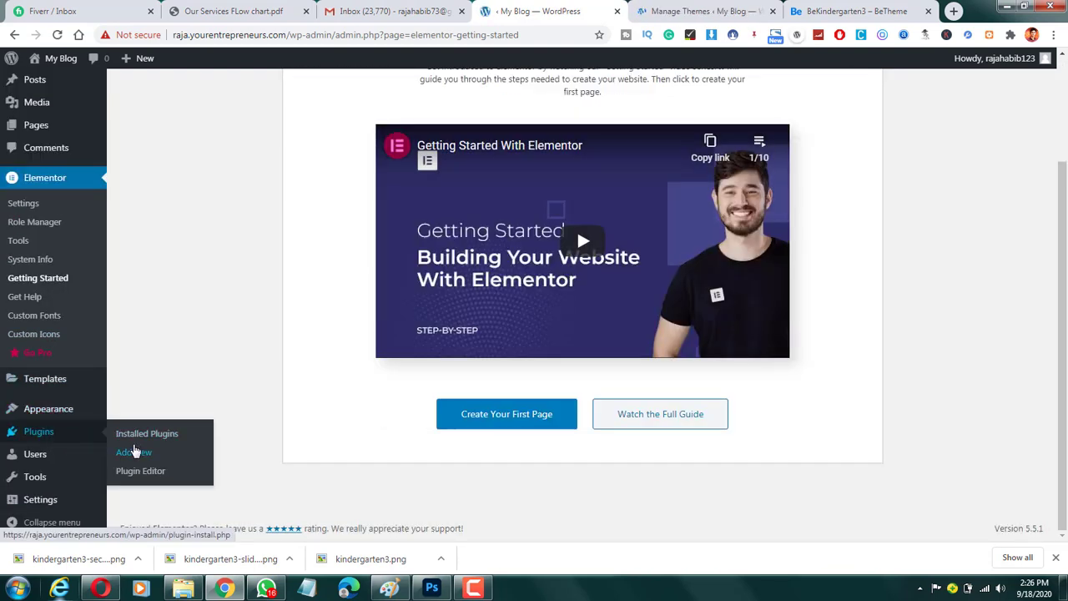
click(134, 452)
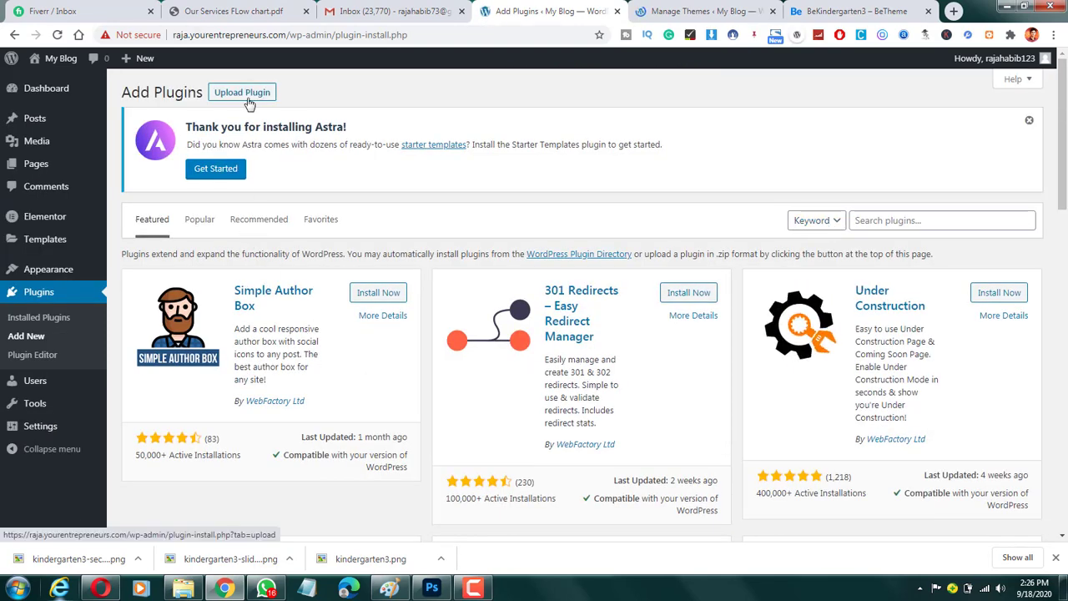
click(248, 102)
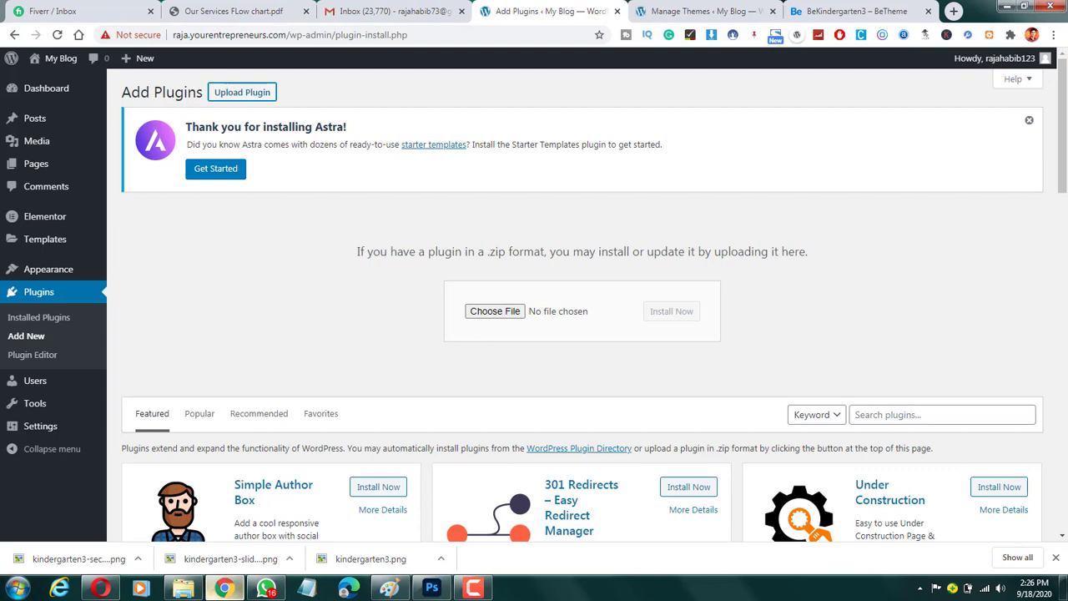
Switch to the Windows Explorer window and open the Downloads folder.
click(182, 589)
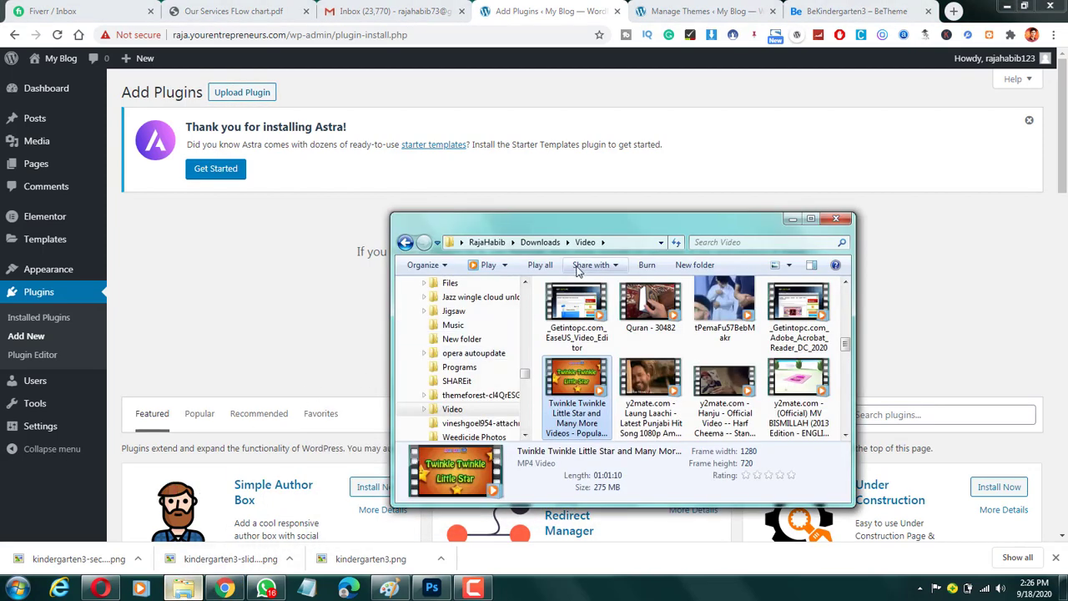
drag(524, 374, 524, 331)
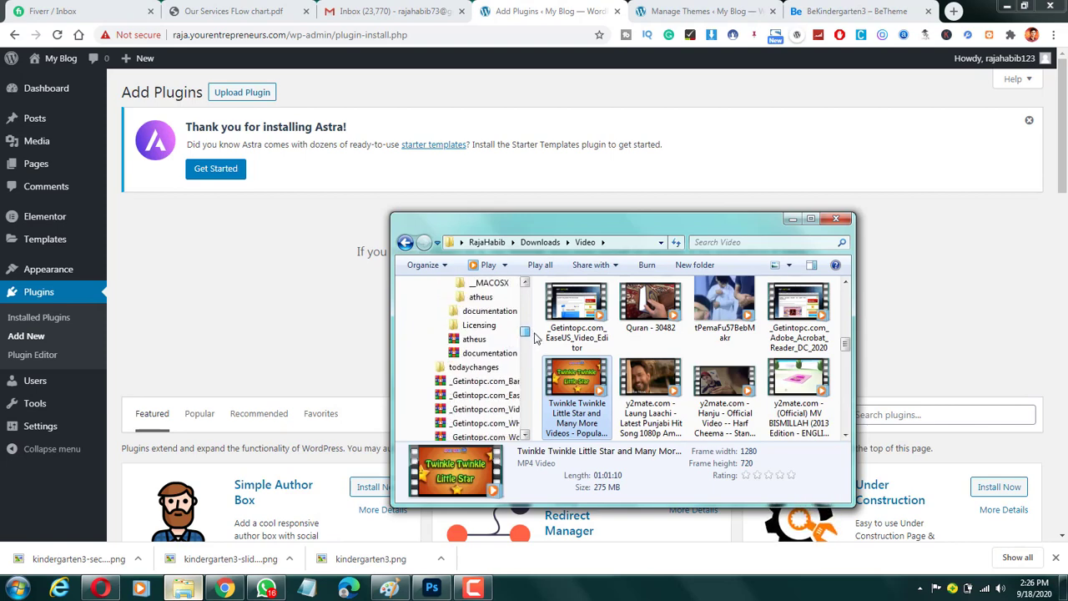
scroll(481, 367, down, 1)
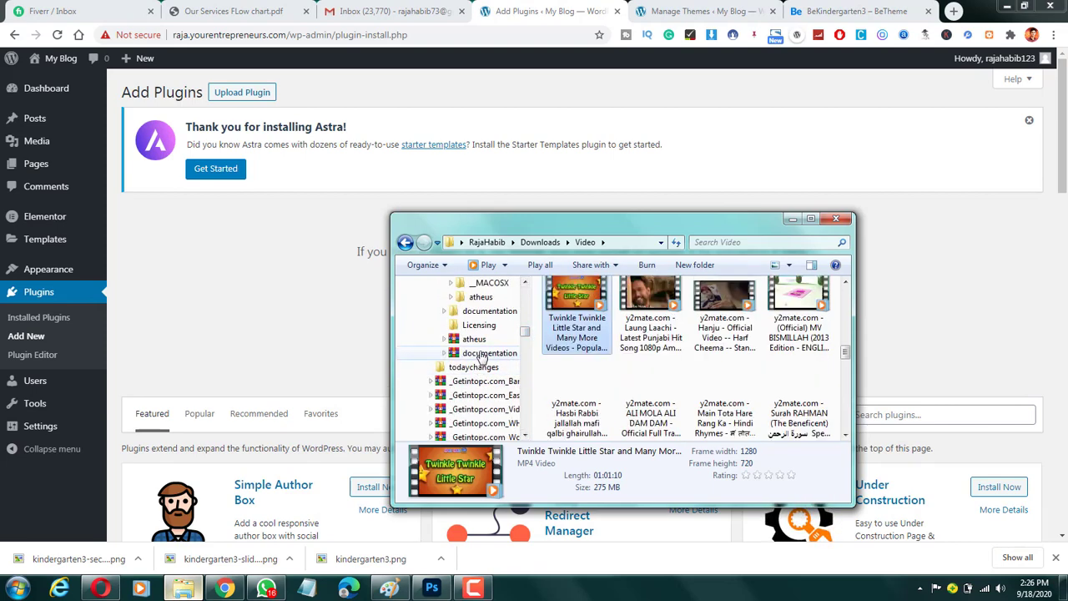
scroll(482, 357, up, 3)
scroll(481, 357, up, 15)
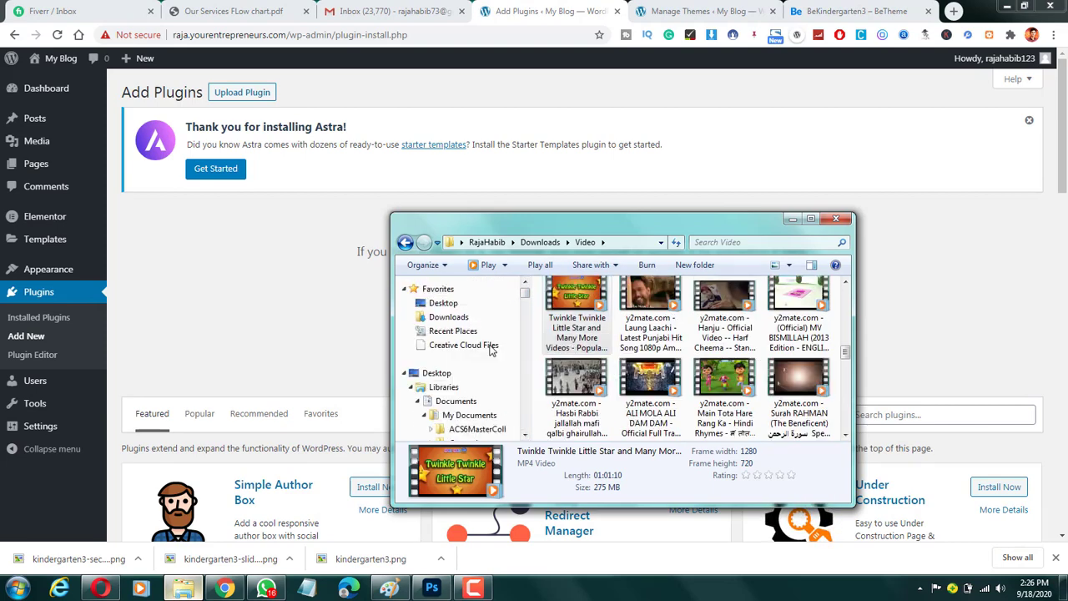
click(449, 317)
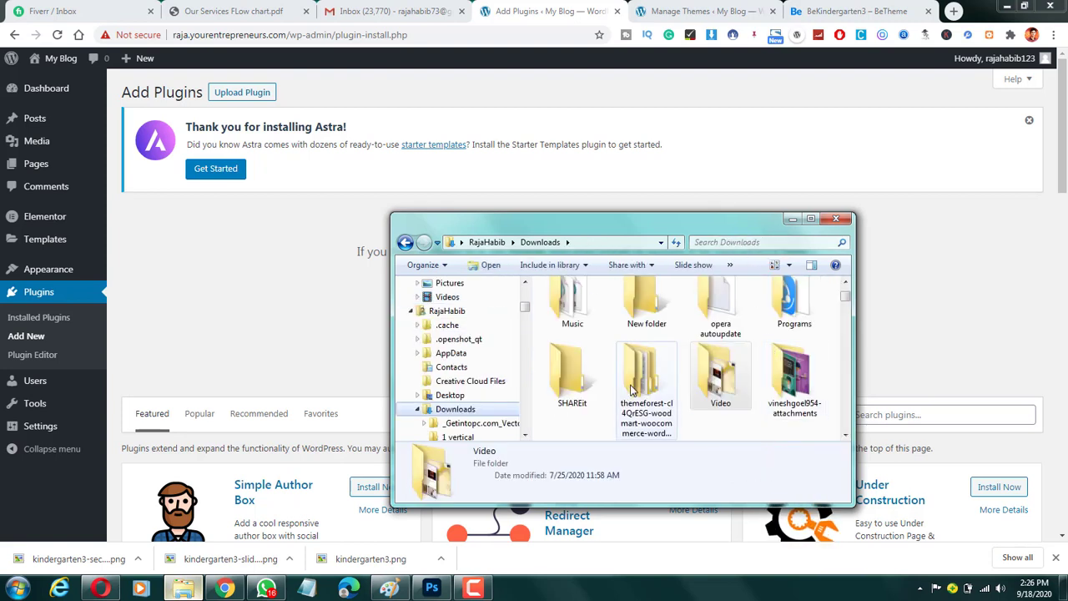
Search the Downloads folder for "elementor" and sort the matching files by date.
click(733, 242)
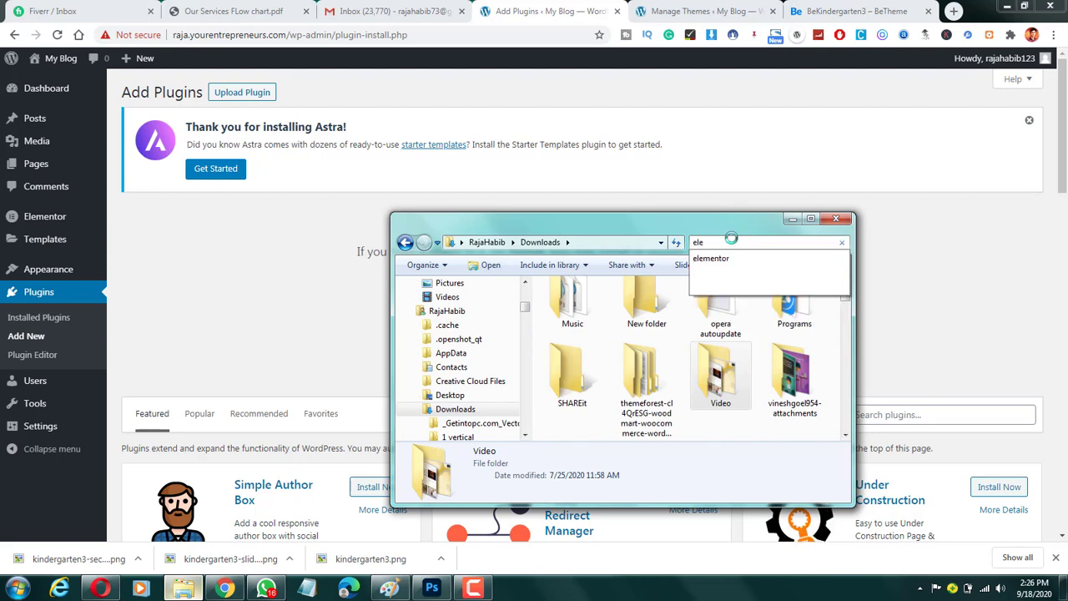
text(ment)
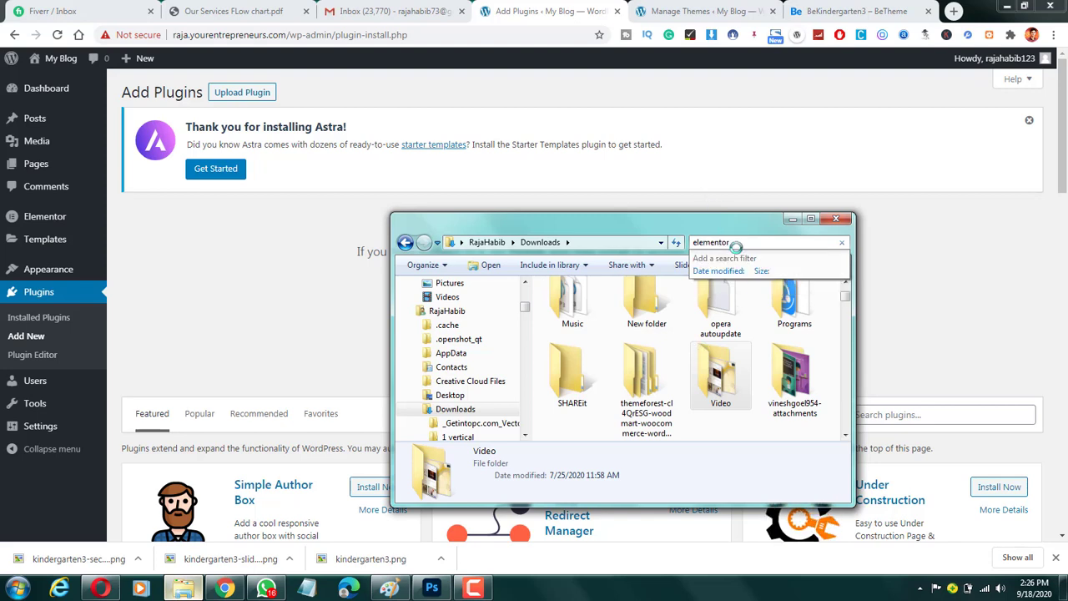
text(or)
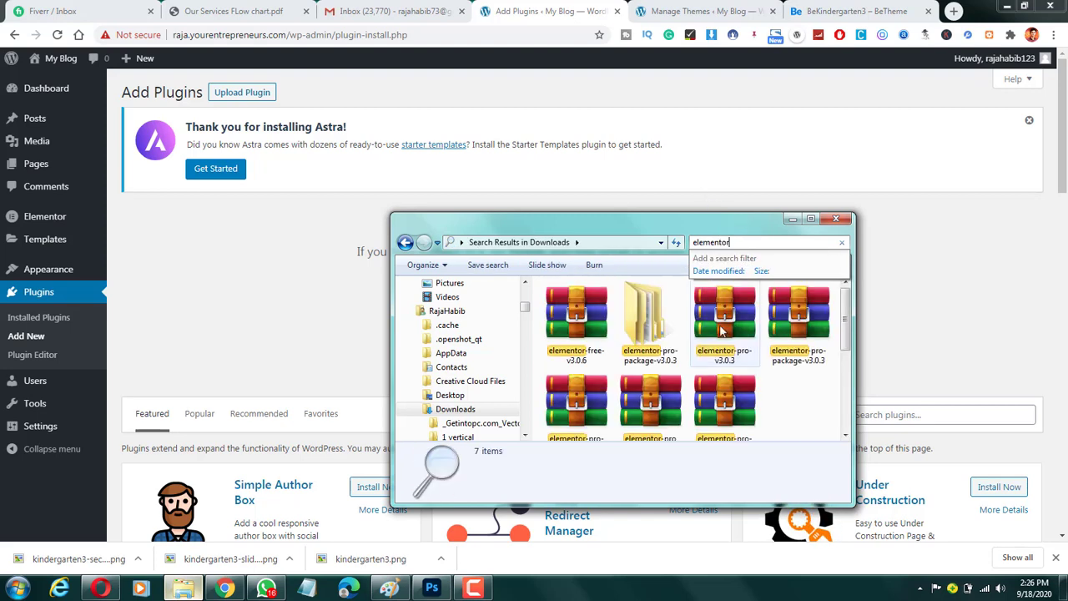
right_click(807, 412)
mouse_move(900, 431)
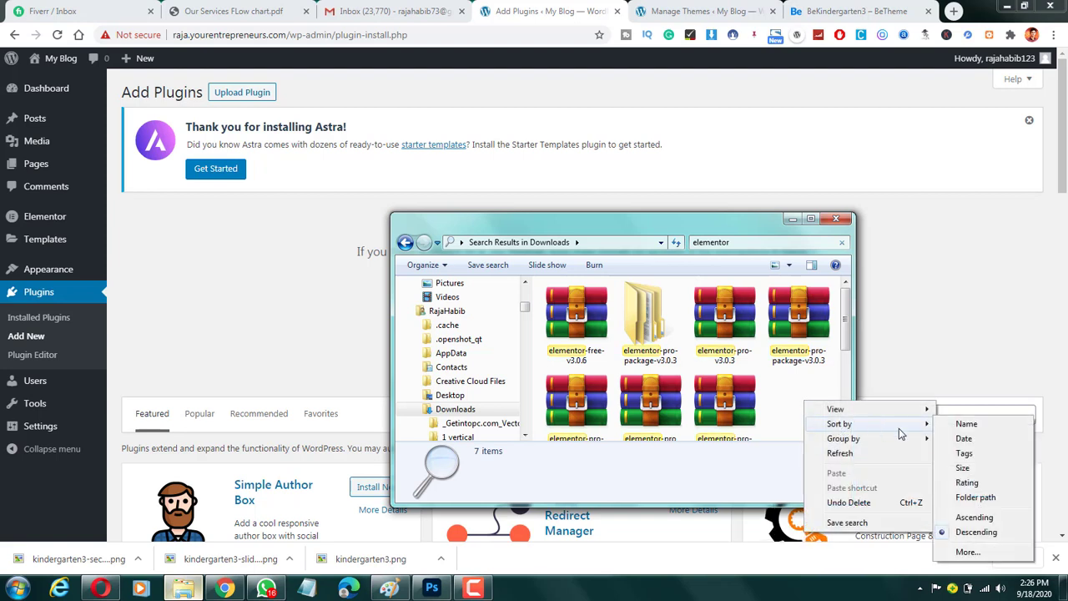
click(964, 440)
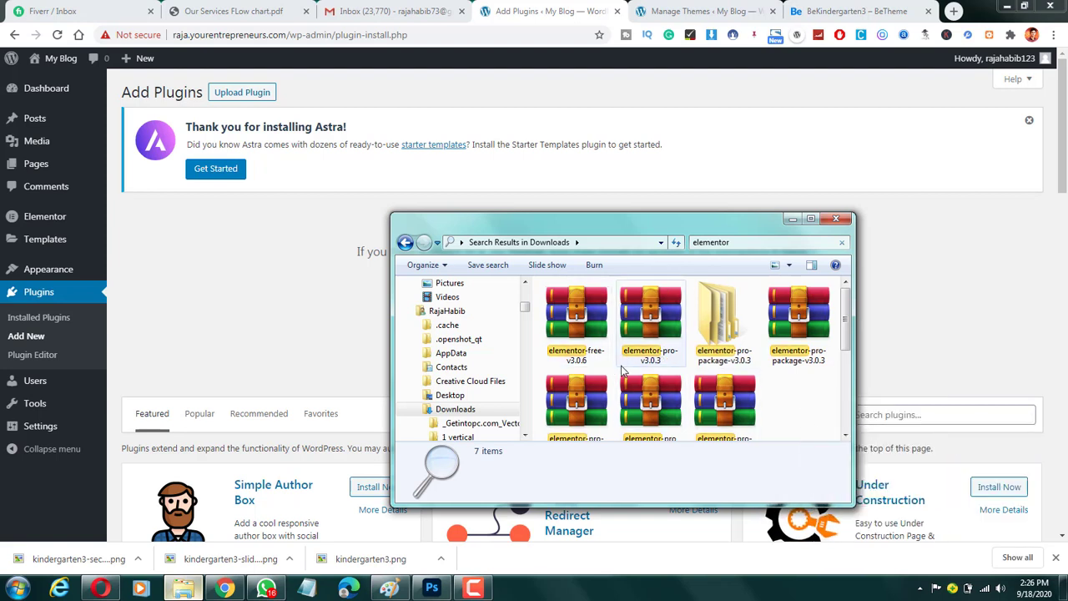
scroll(757, 359, down, 3)
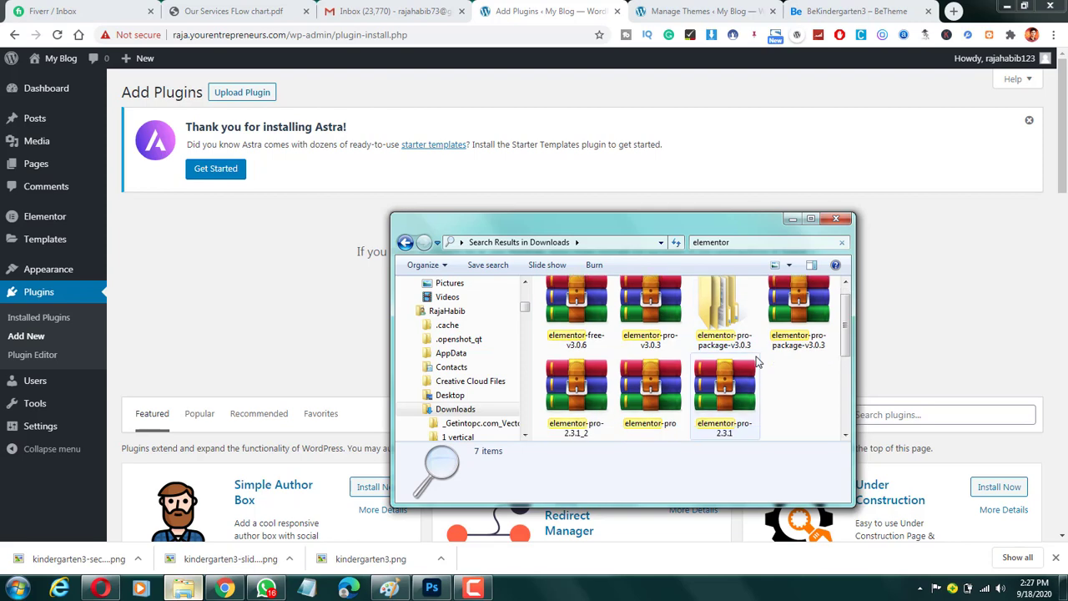
scroll(757, 359, up, 2)
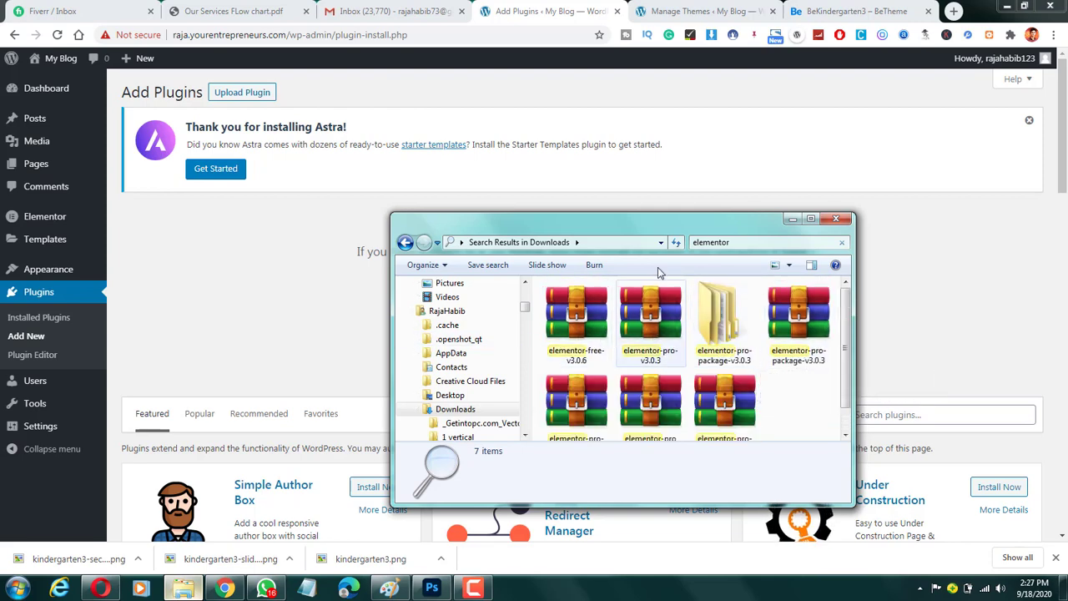
Provide the elementor-pro-v3.0.3 zip archive to the plugin upload form and install it.
drag(627, 232, 834, 305)
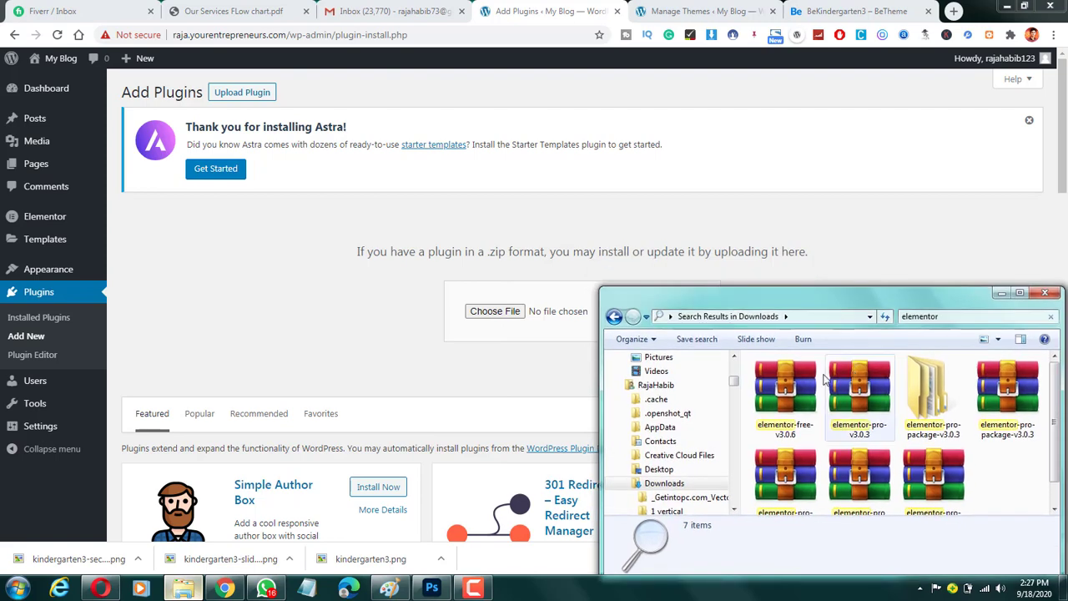
drag(825, 380, 589, 292)
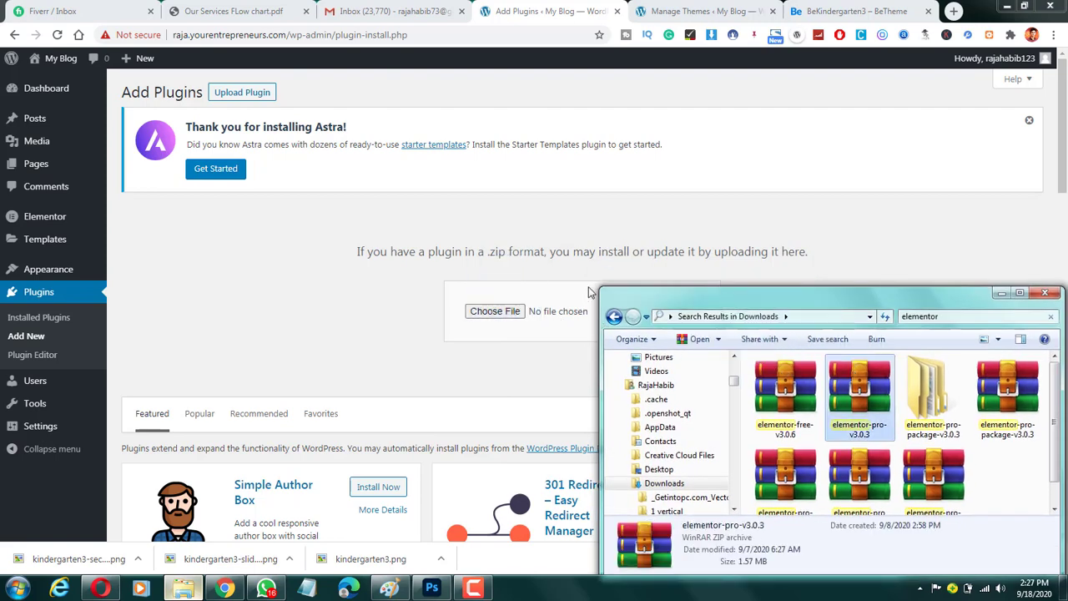
click(589, 293)
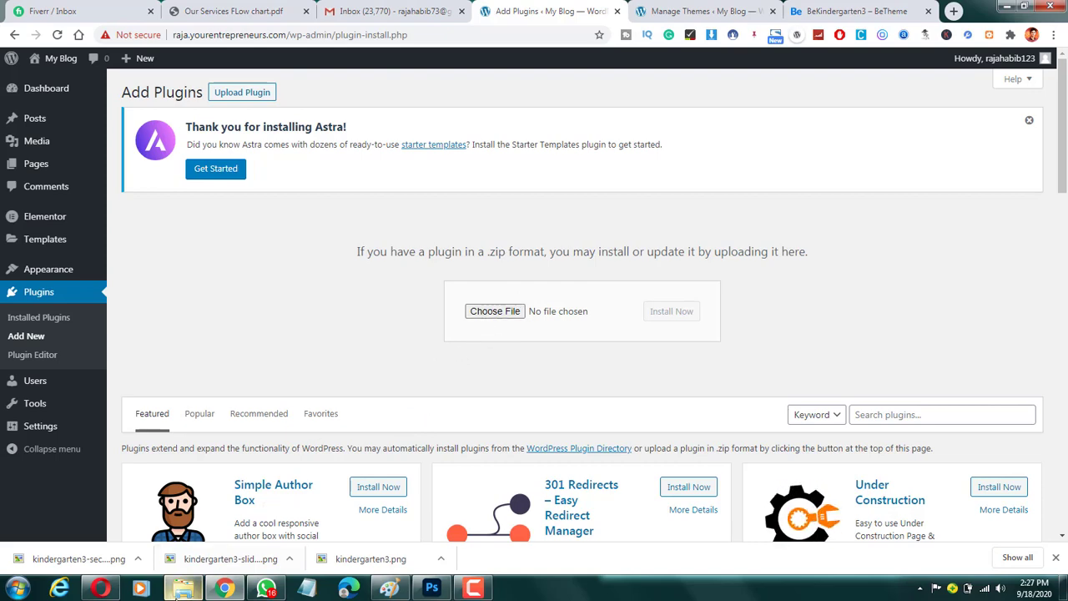
click(183, 589)
drag(778, 401, 497, 321)
click(656, 310)
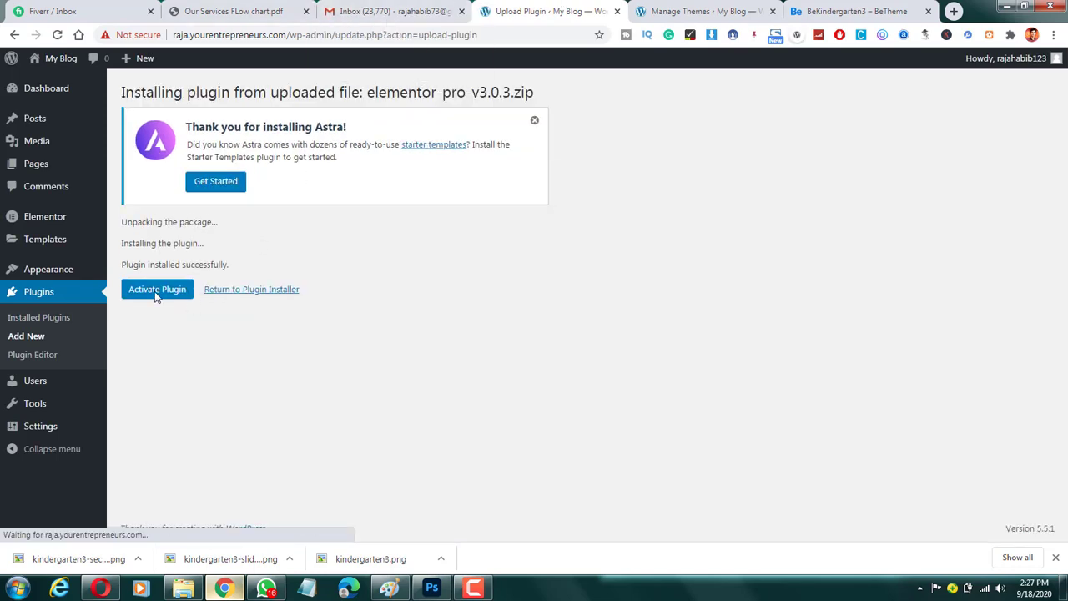
Activate the uploaded Elementor Pro plugin and check the site's installed themes and plugins lists.
click(157, 290)
click(390, 9)
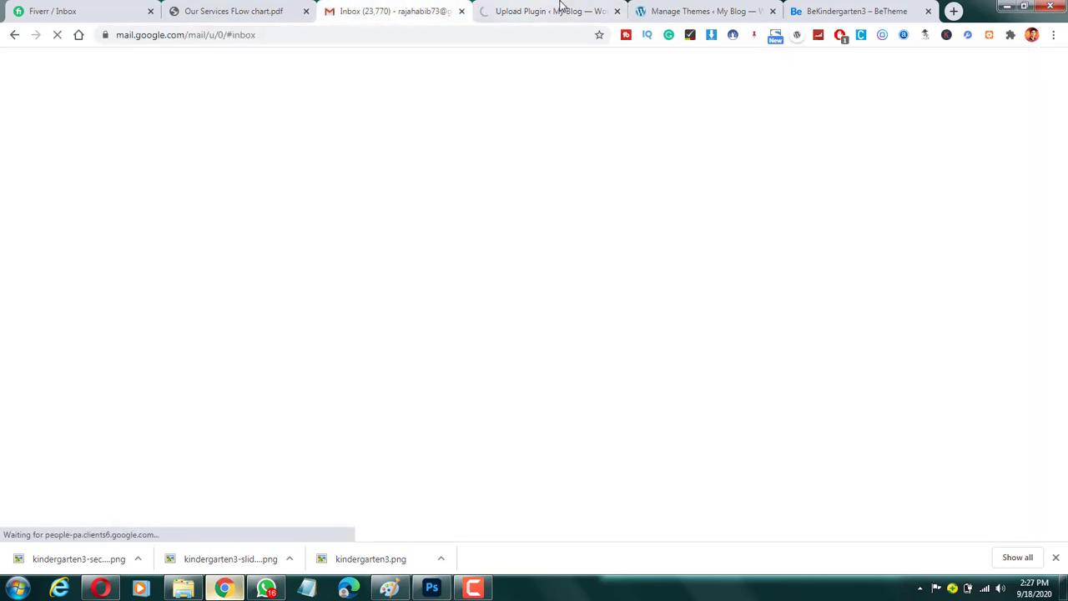
click(674, 10)
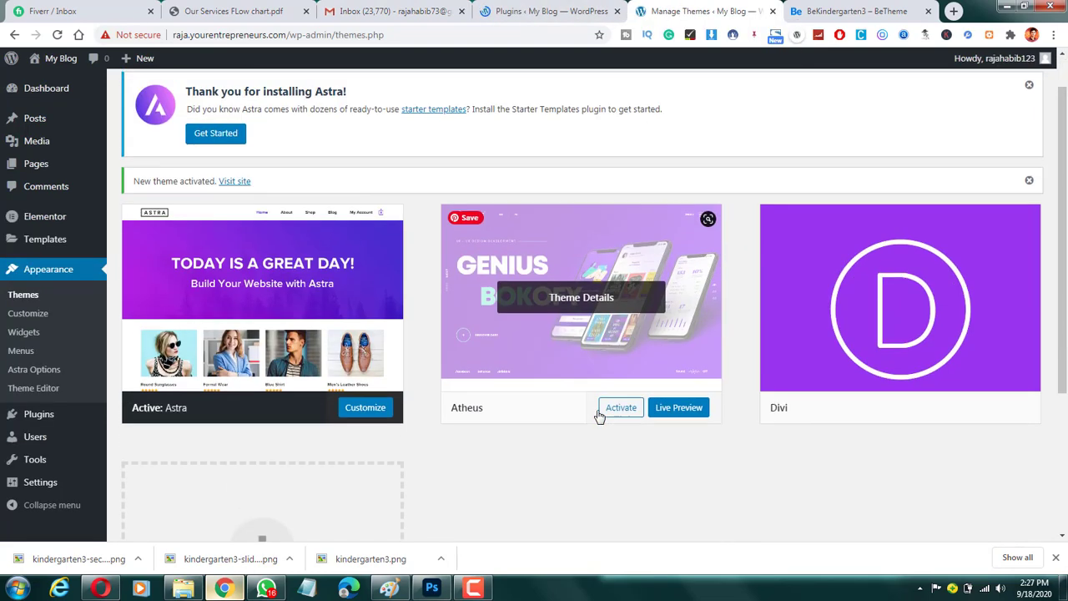
scroll(653, 239, up, 2)
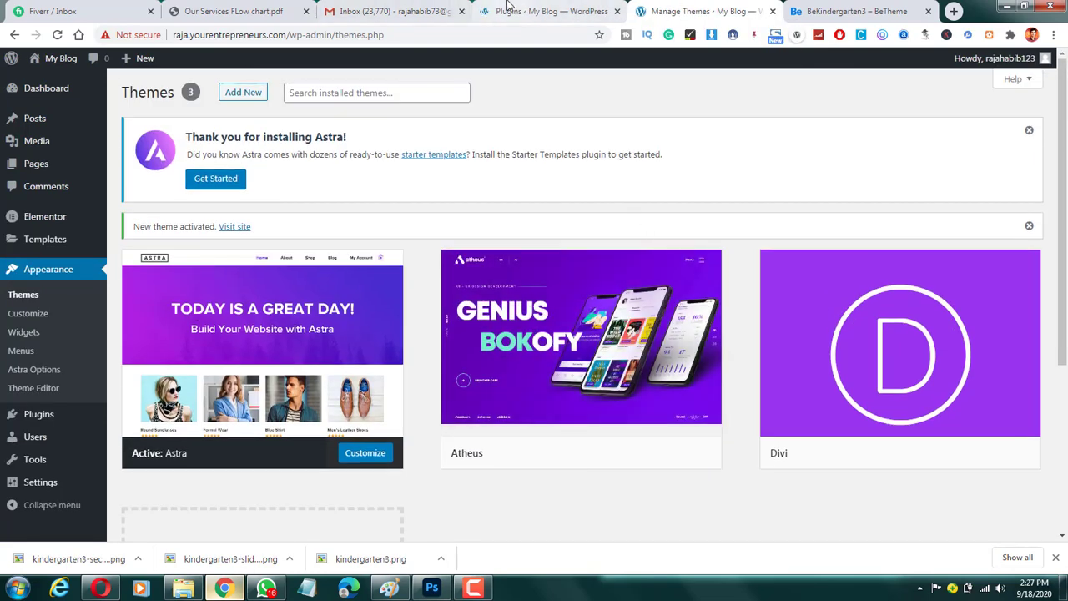
click(585, 10)
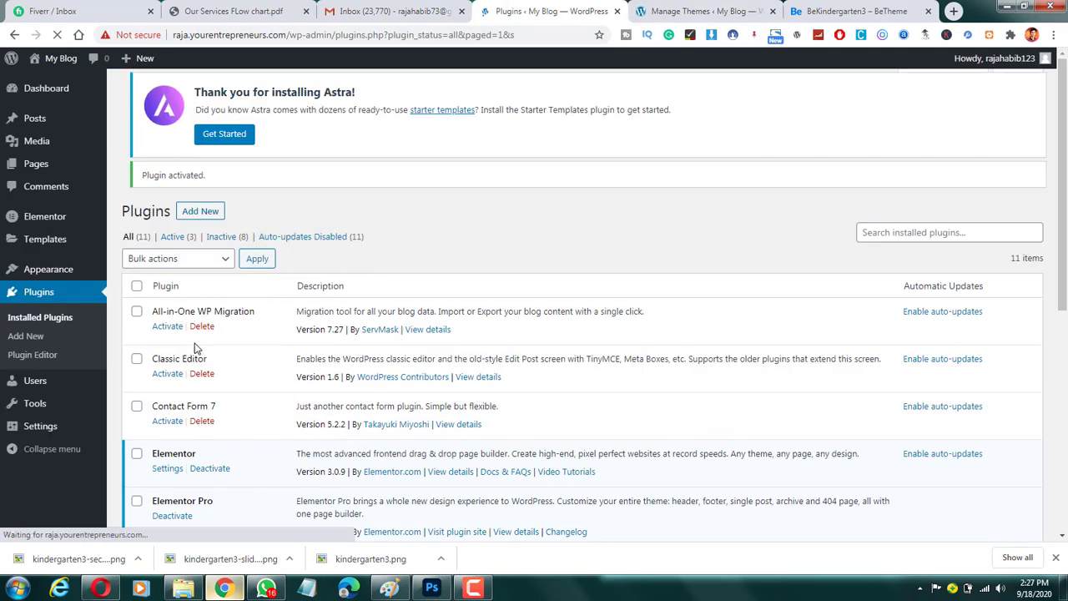
click(167, 326)
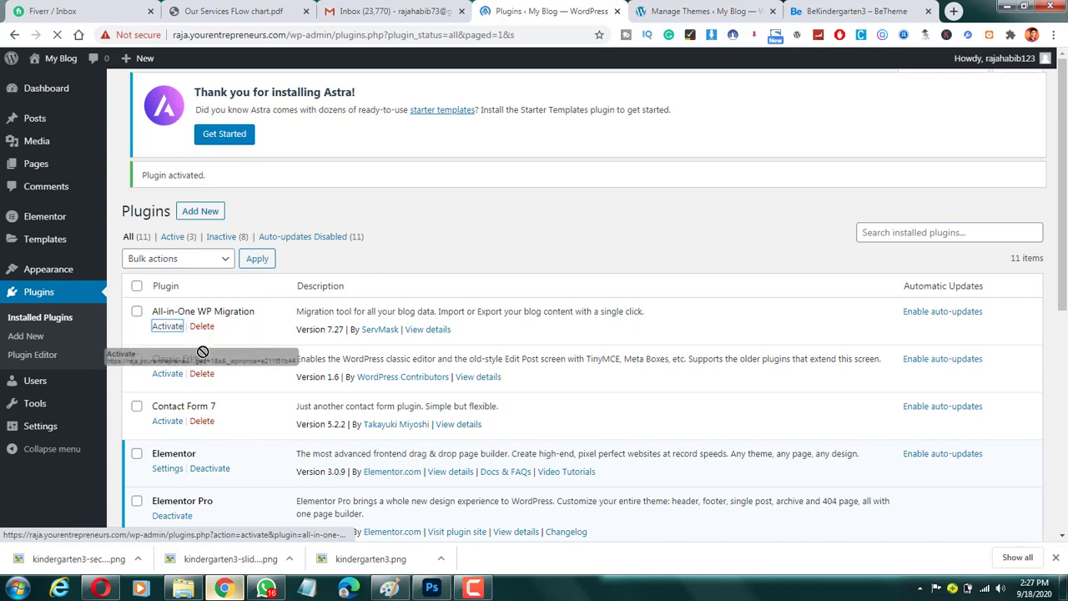
scroll(163, 338, down, 1)
scroll(100, 234, up, 1)
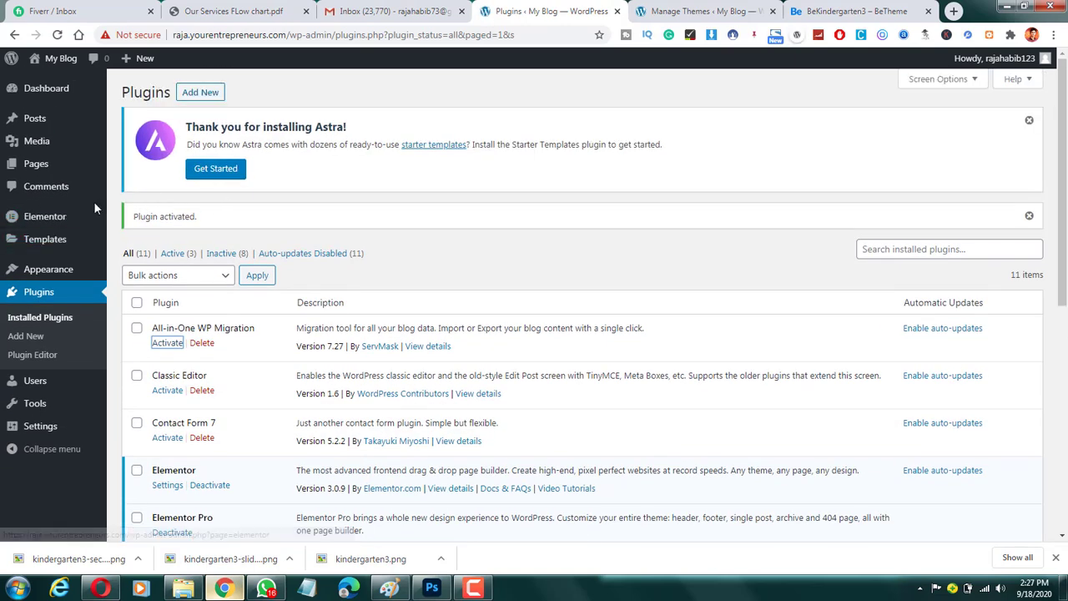
Open Elementor's License settings and check the status of the license key.
mouse_move(71, 221)
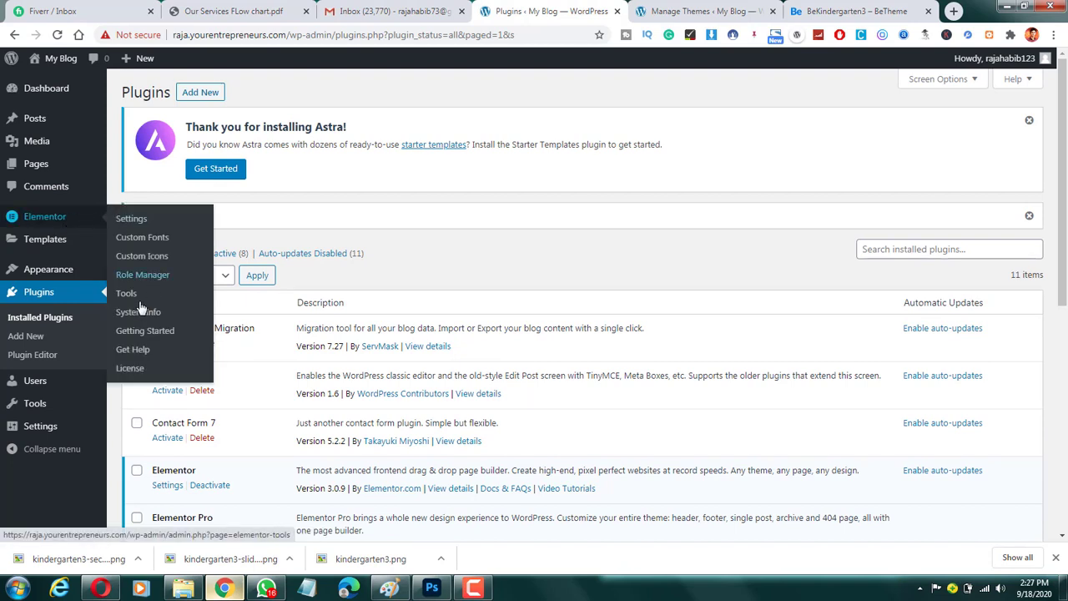
click(130, 370)
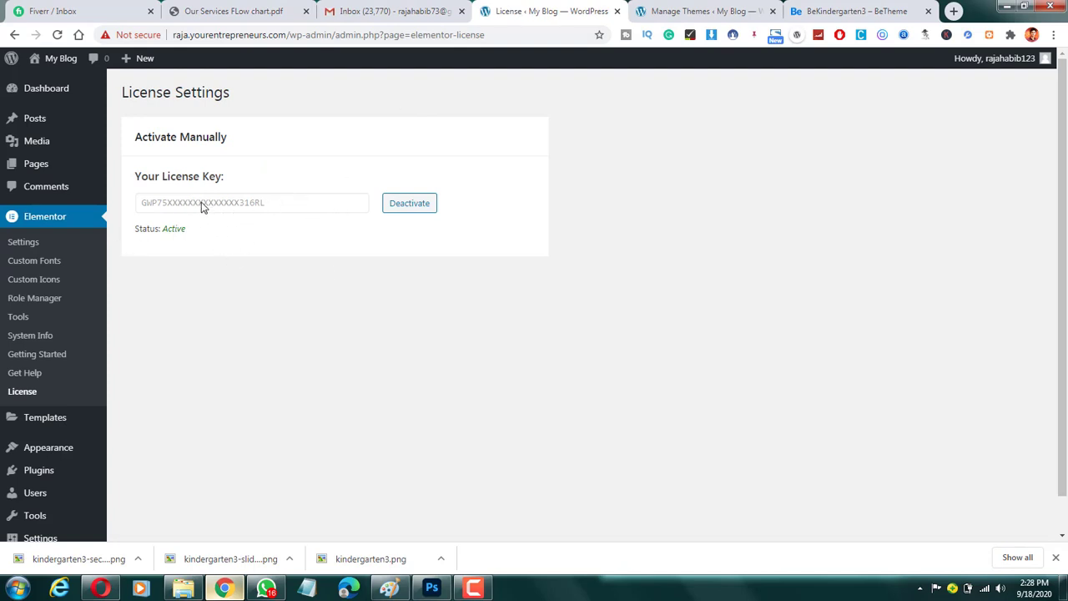
drag(198, 204, 244, 204)
click(396, 203)
scroll(67, 380, down, 1)
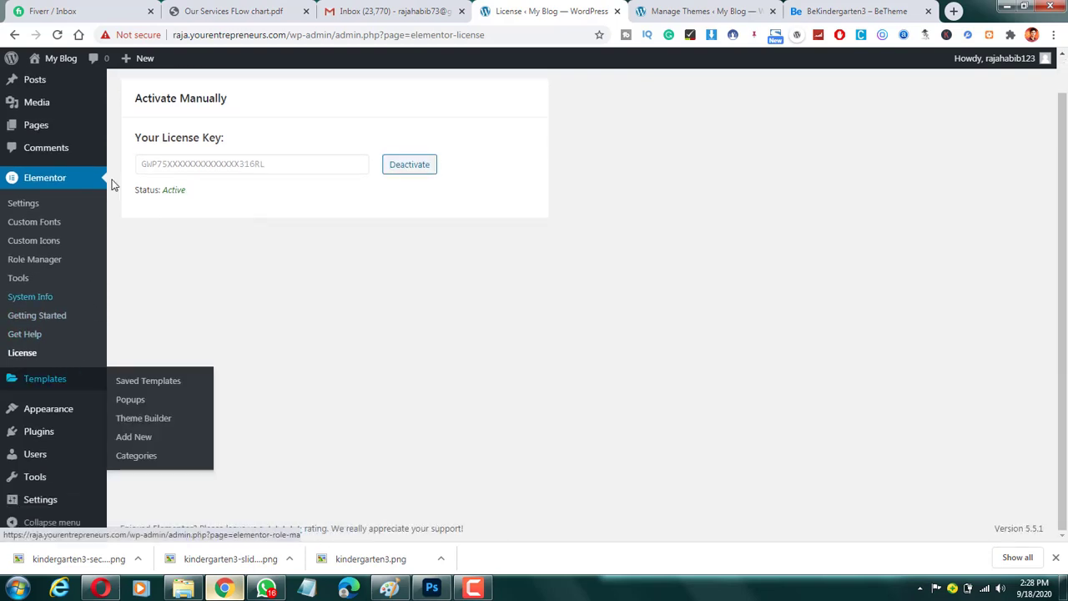
scroll(331, 162, up, 1)
Open the My Blog front page in a new browser tab and bring up the BeKindergarten3 demo for reference.
click(687, 8)
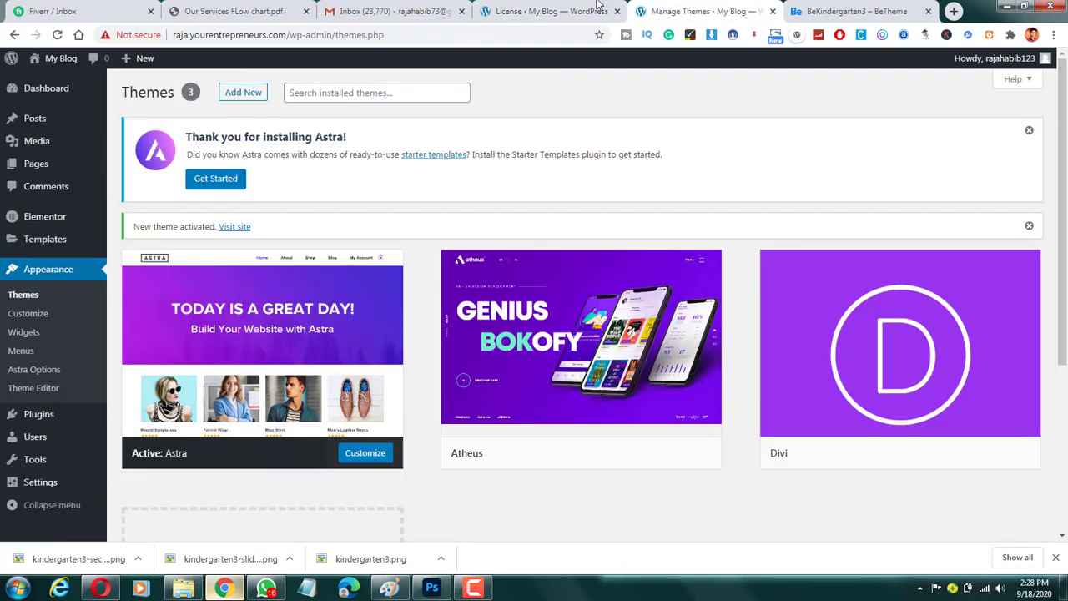
click(597, 7)
right_click(50, 55)
click(109, 64)
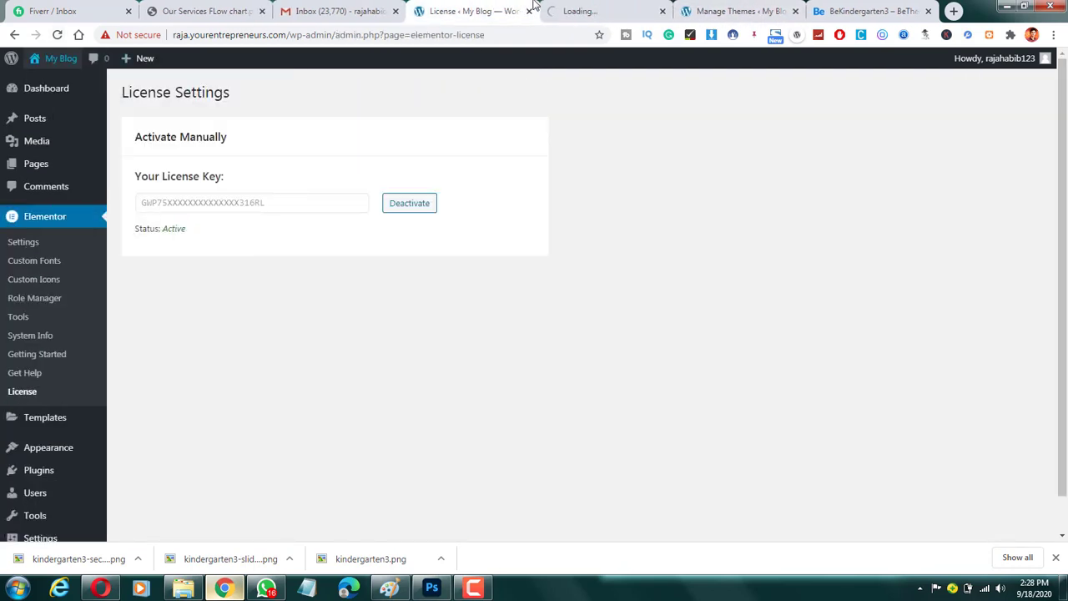
click(553, 10)
click(839, 8)
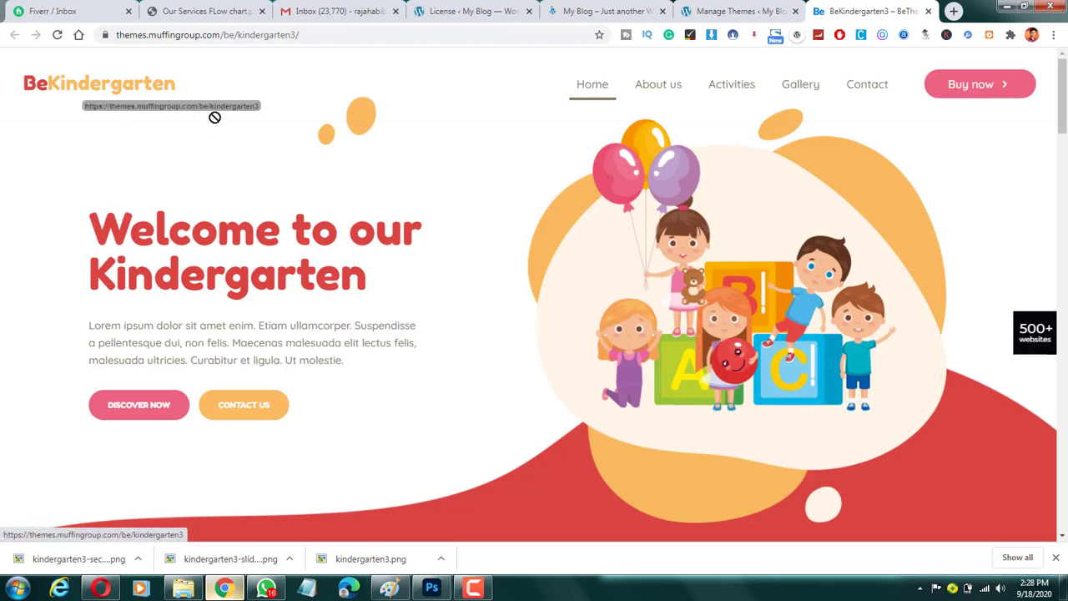
Save the BeKindergarten header logo from the demo page as the PNG file kindergarten3 (1) in New folder.
right_click(104, 83)
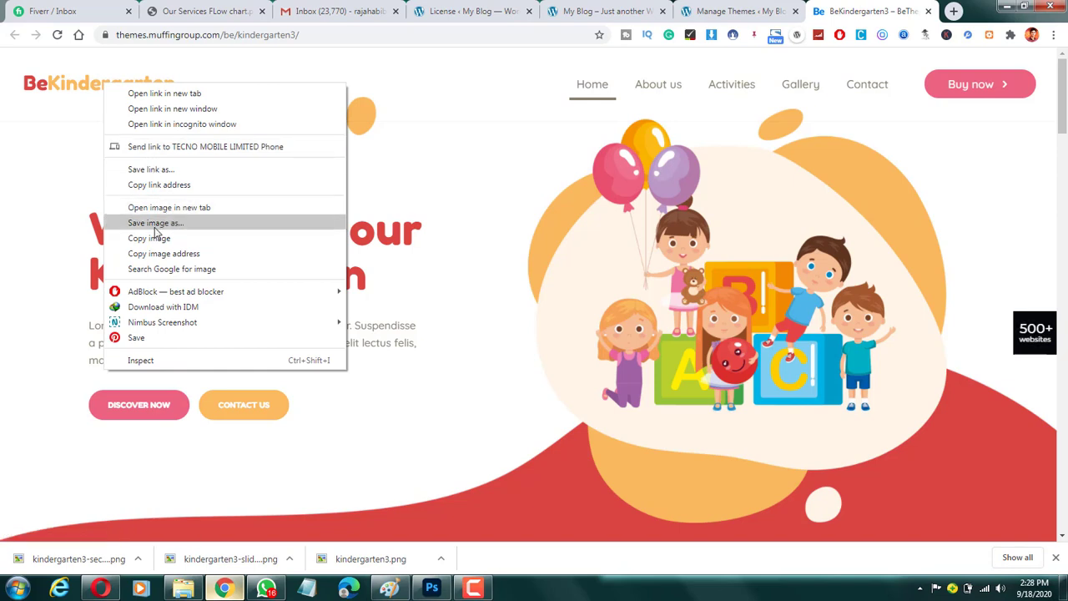
click(154, 224)
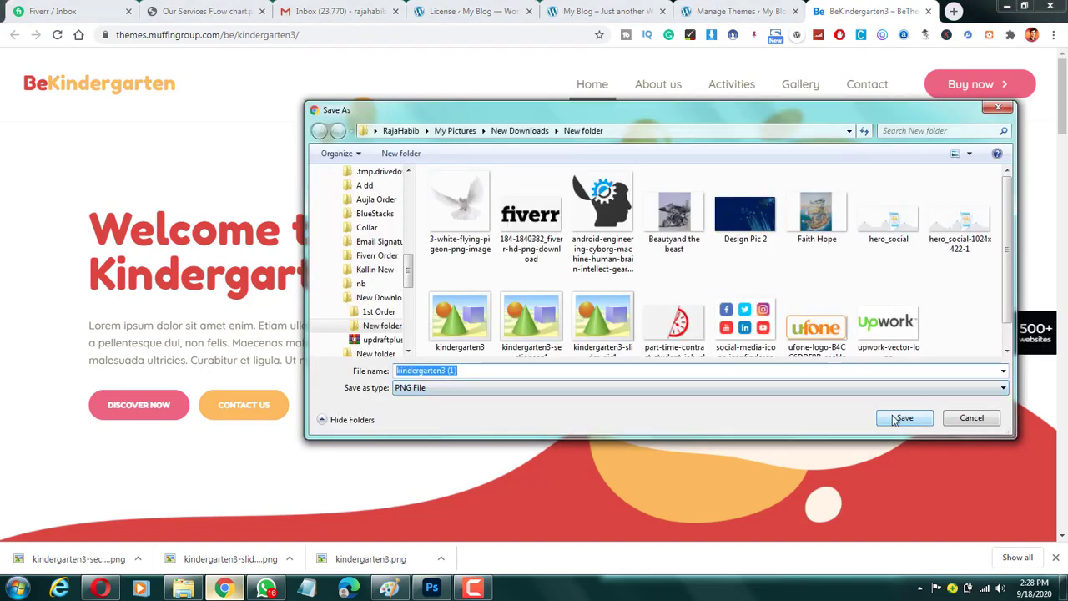
click(898, 418)
scroll(707, 255, down, 4)
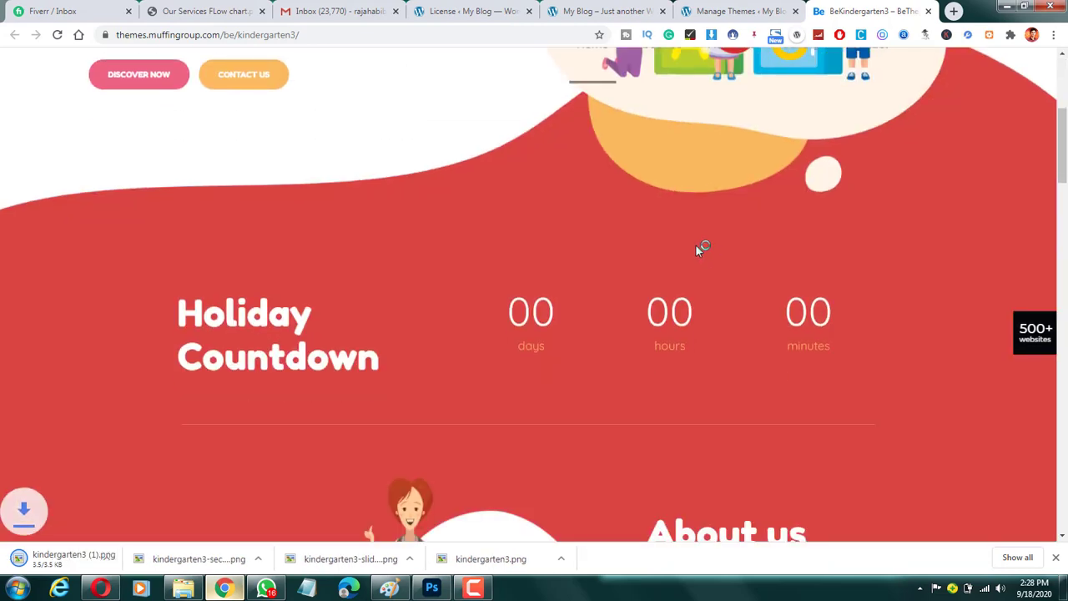
scroll(708, 255, up, 4)
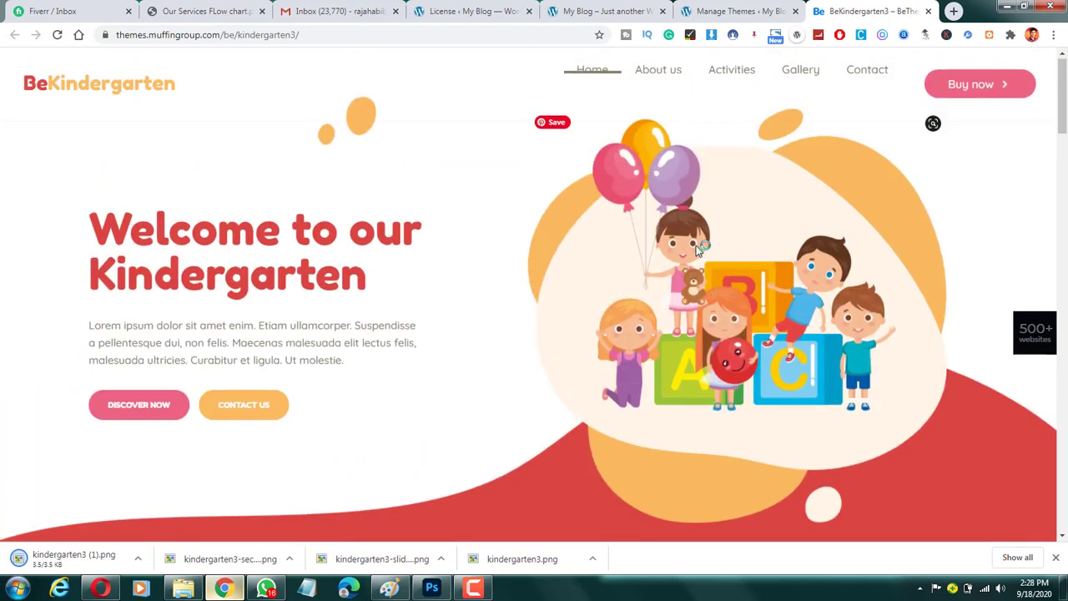
Compare the BeKindergarten3 demo's header and logo area with the My Blog front page and the site's themes list.
click(712, 8)
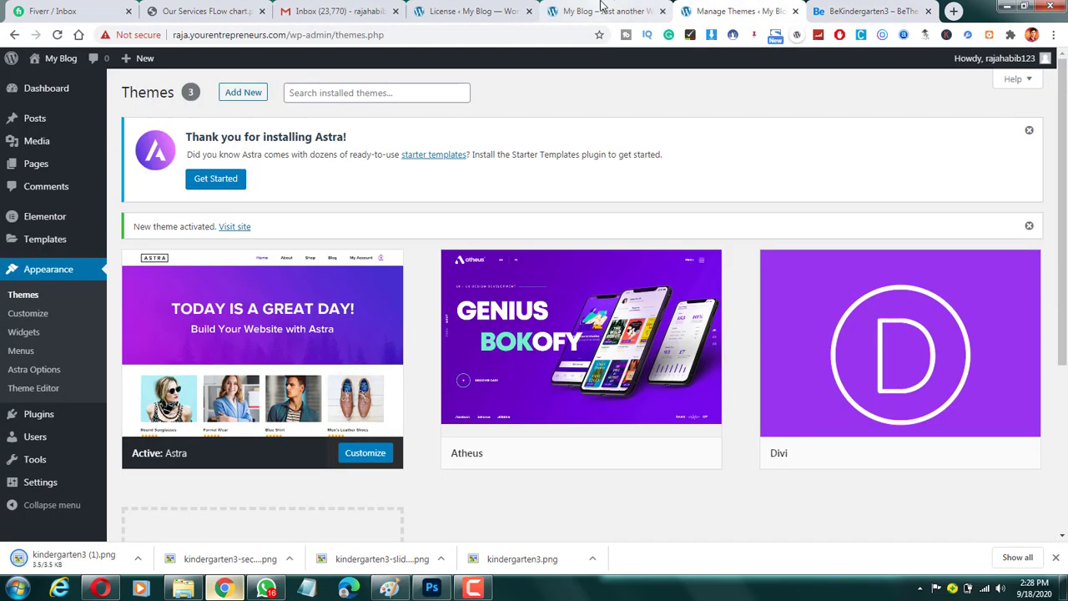
click(603, 9)
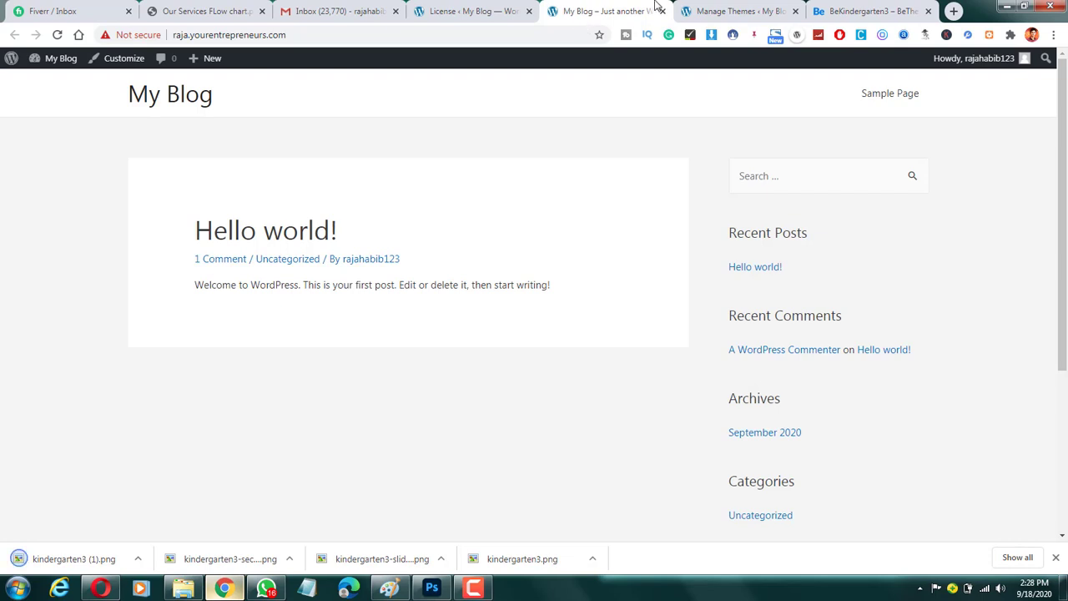
click(873, 10)
drag(146, 108, 280, 142)
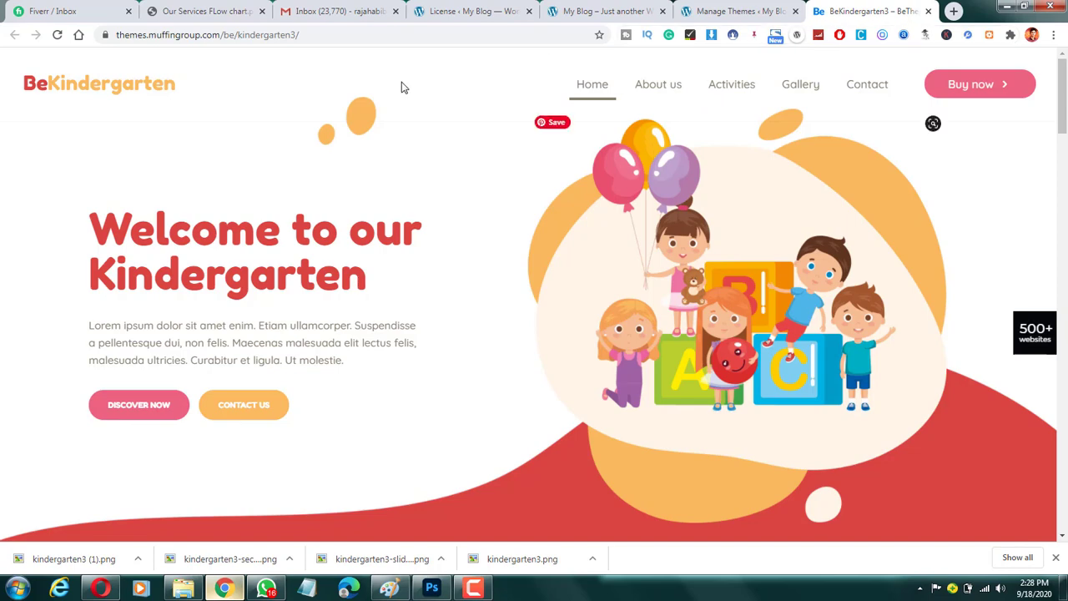
click(752, 10)
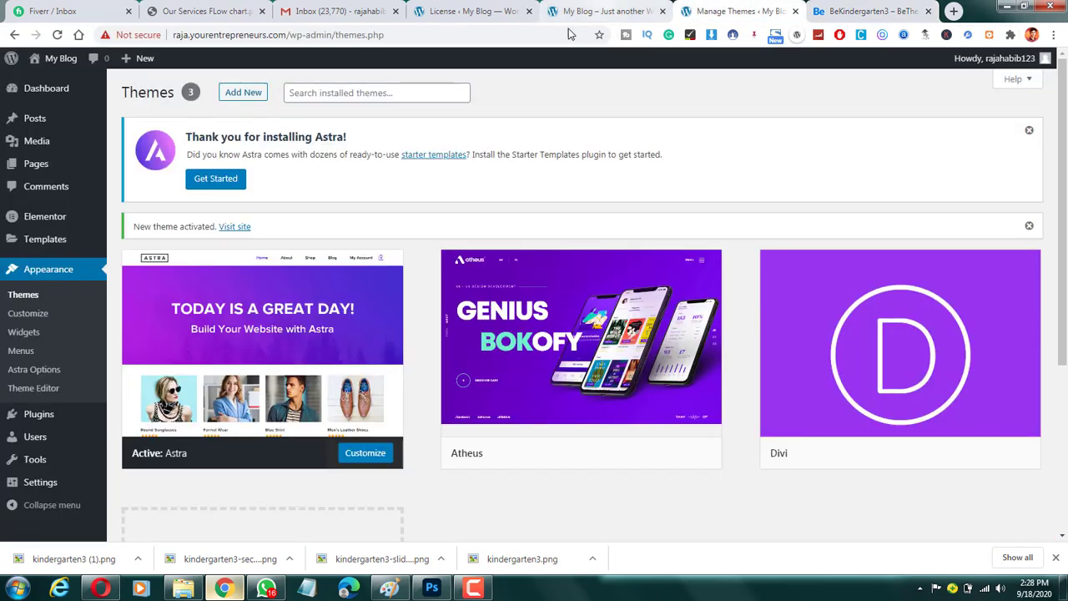
click(606, 10)
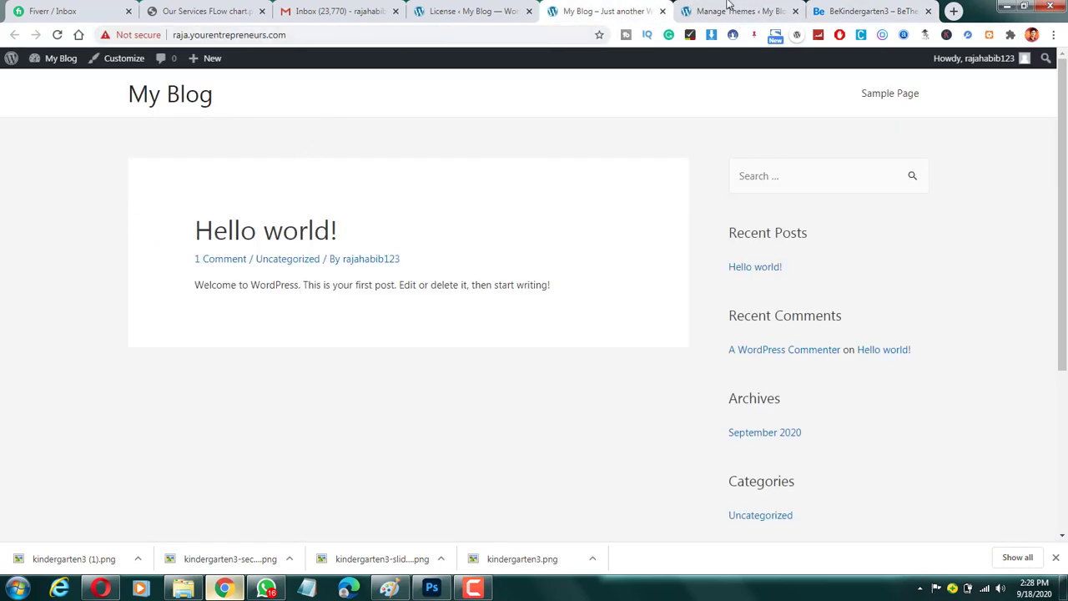
click(876, 10)
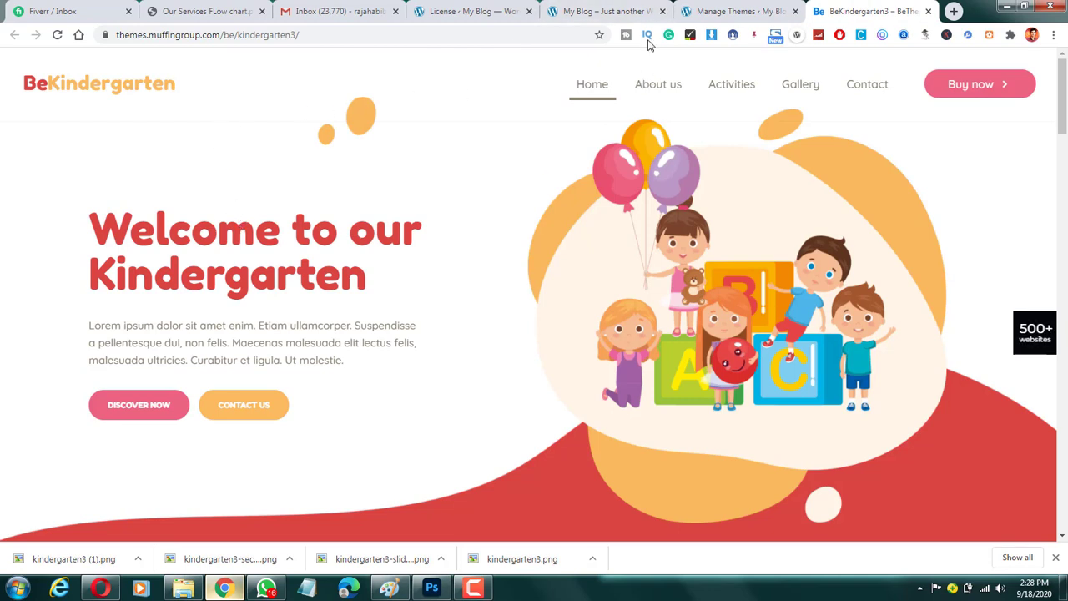
click(612, 8)
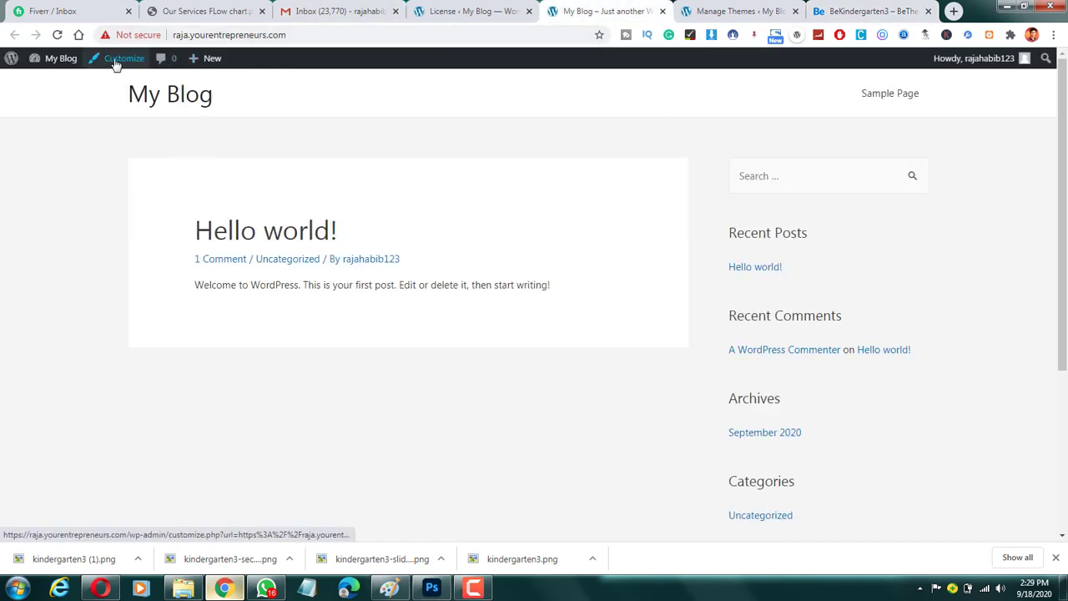
Open the page for adding new plugins in the My Blog admin and search for "header footer builder".
click(455, 11)
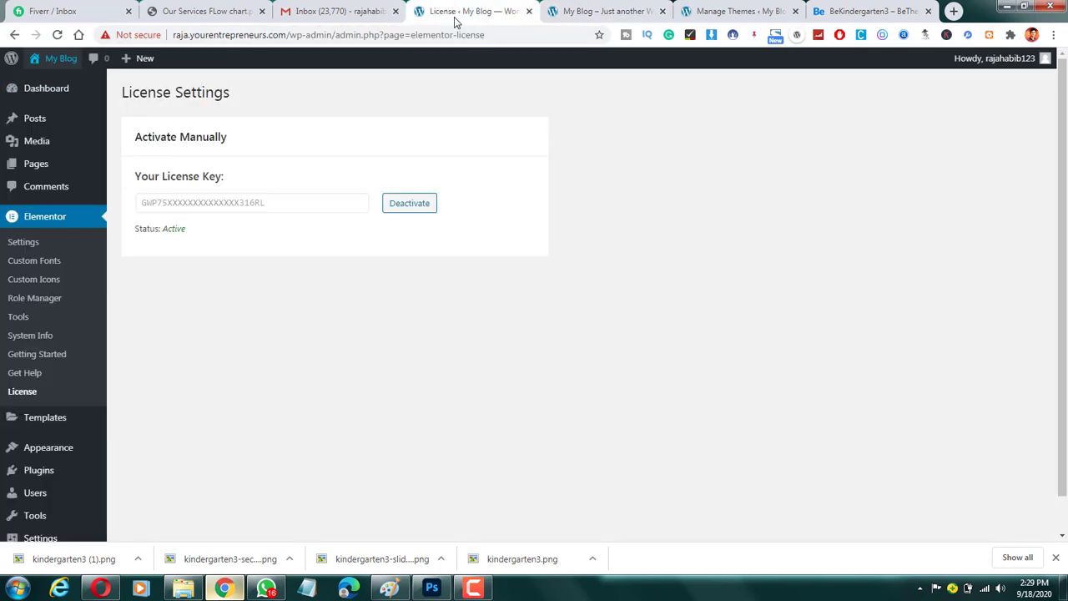
scroll(67, 434, down, 1)
mouse_move(41, 432)
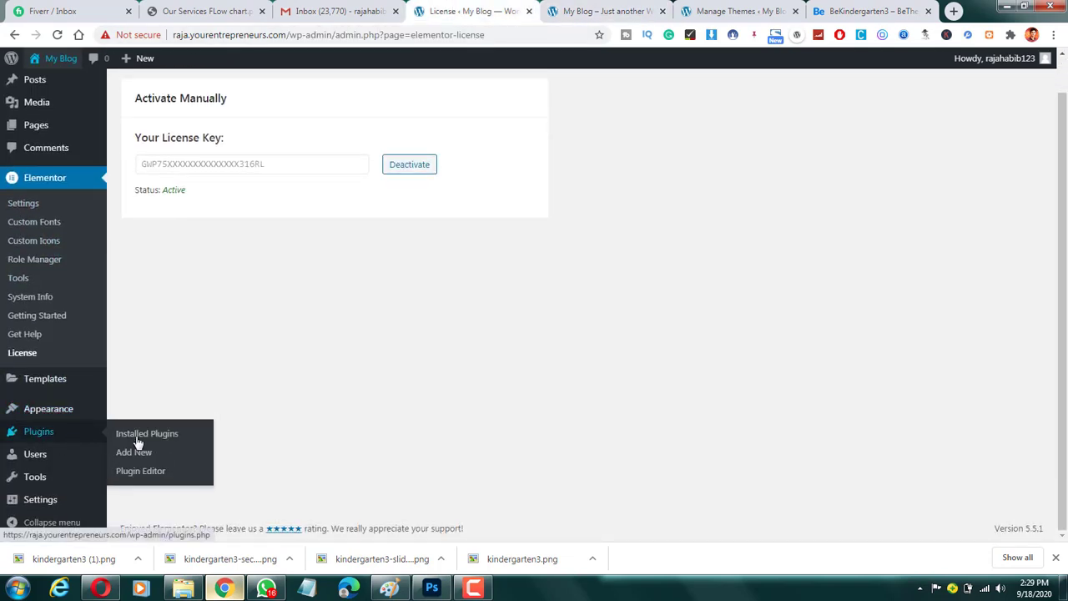
click(136, 452)
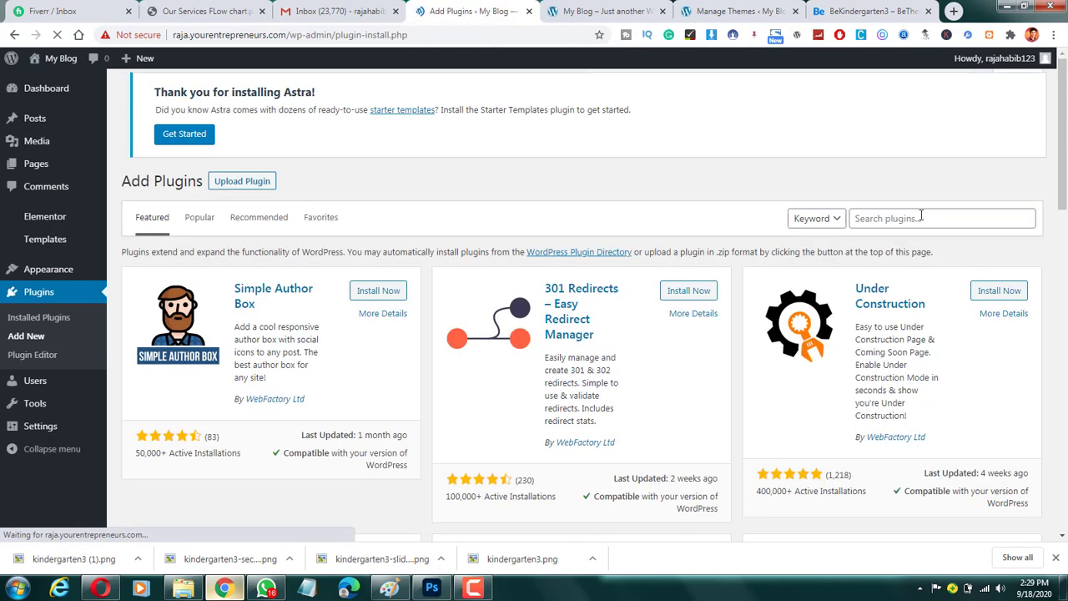
click(901, 219)
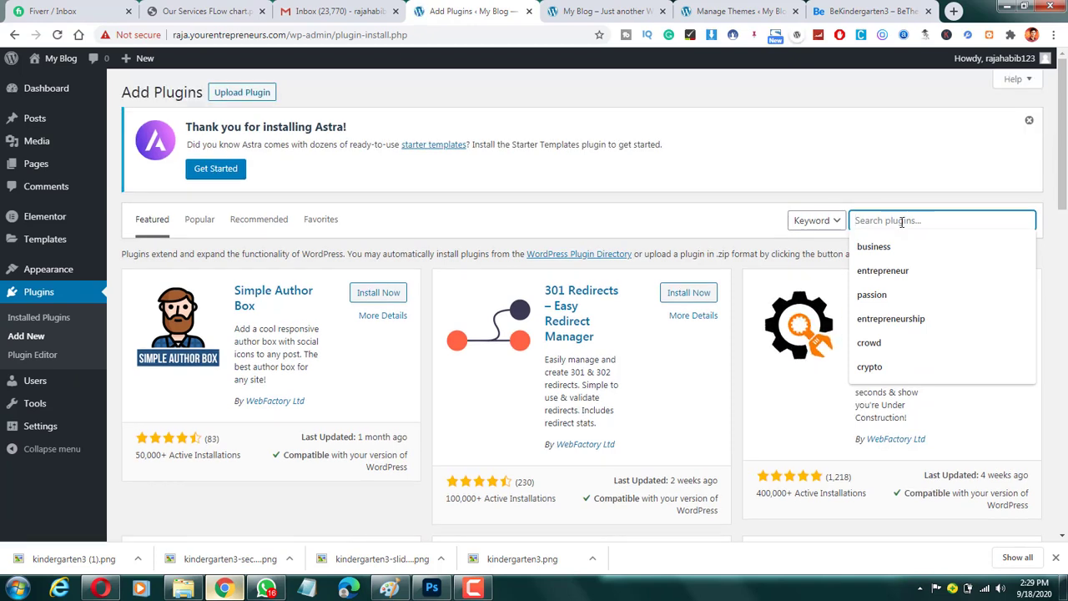
text(heade)
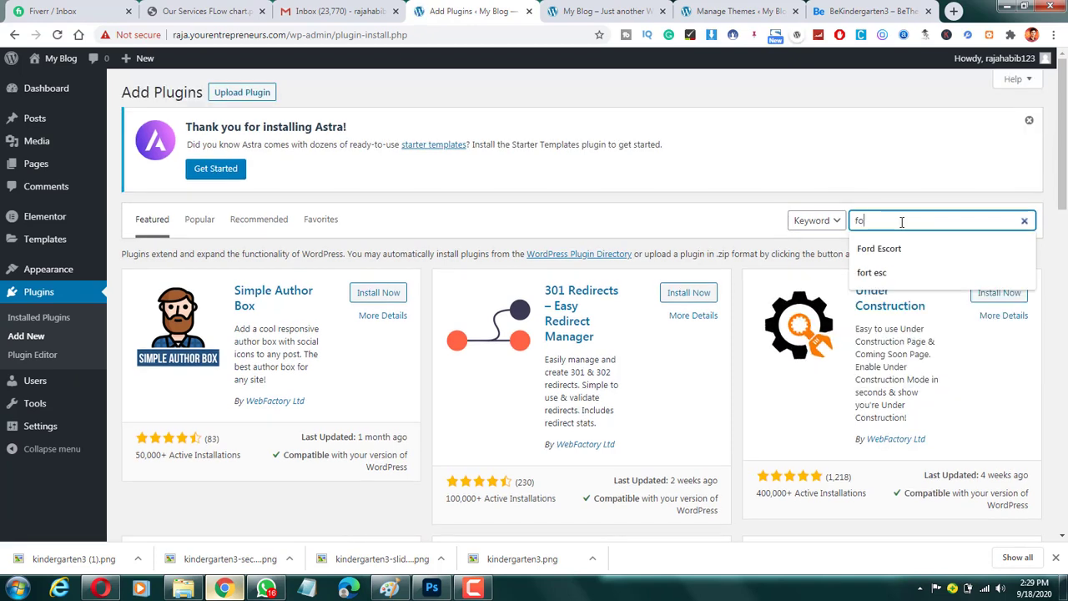
text(r footer )
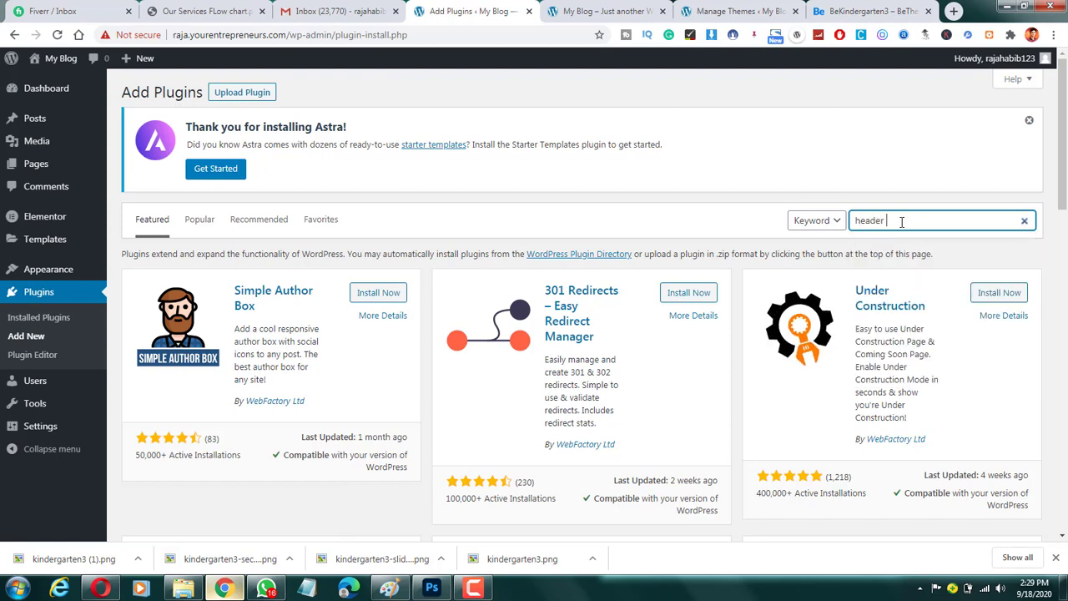
text(builder)
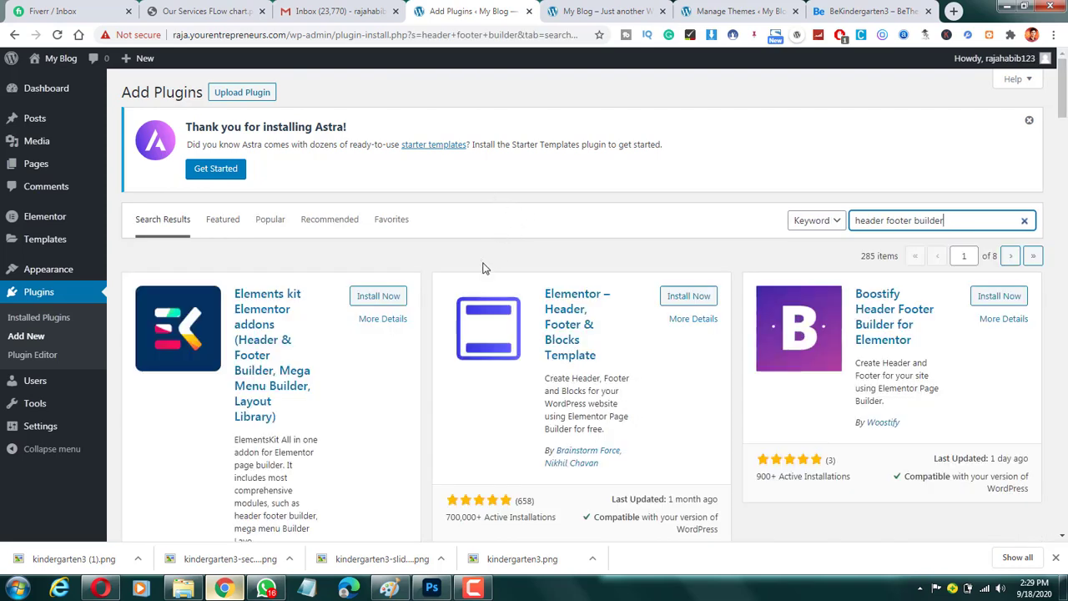
Look through the plugin search results for a suitable header and footer builder for Elementor.
scroll(561, 218, down, 1)
scroll(561, 219, down, 5)
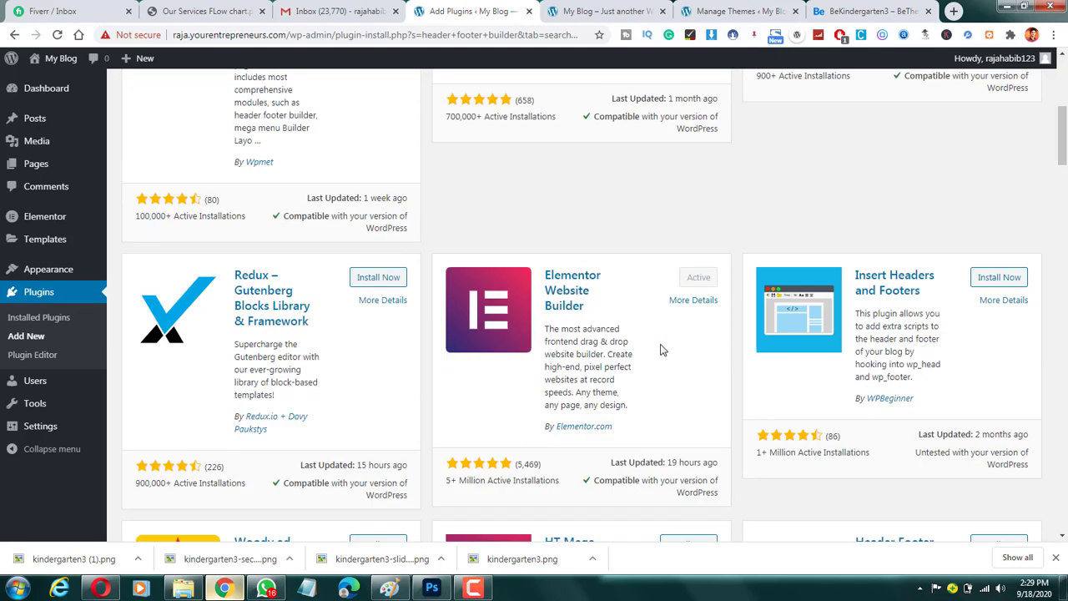
scroll(661, 351, down, 3)
scroll(668, 345, up, 2)
scroll(677, 338, down, 1)
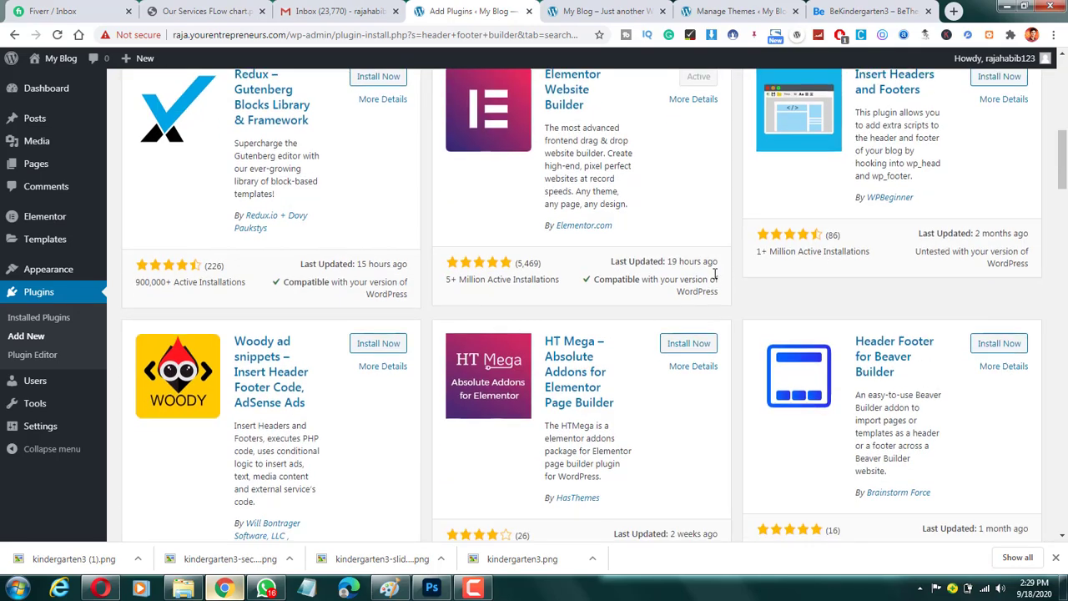
scroll(710, 282, down, 4)
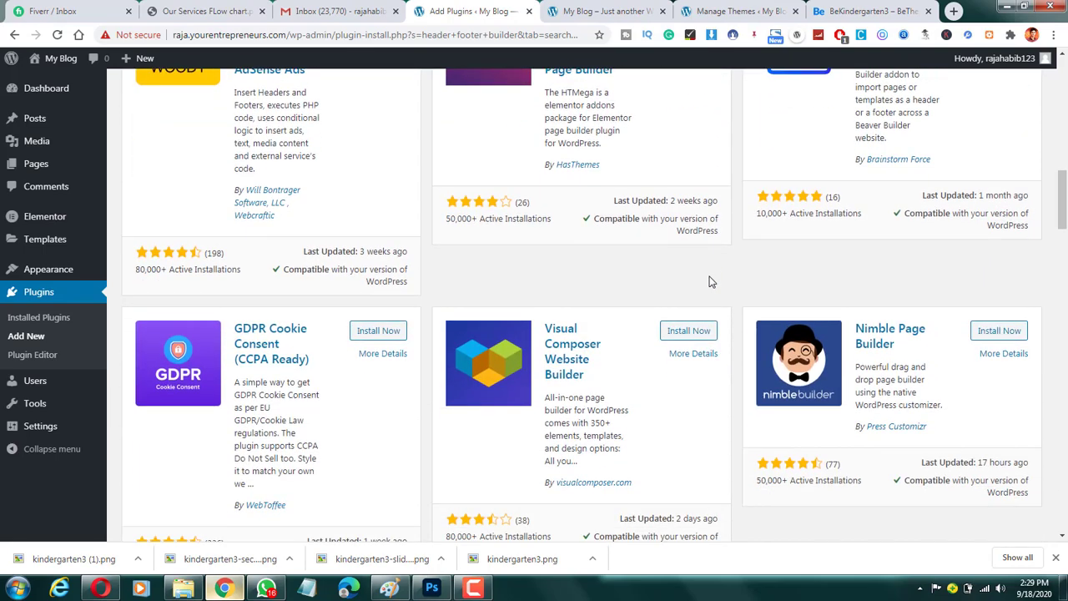
scroll(710, 279, down, 2)
scroll(359, 213, up, 15)
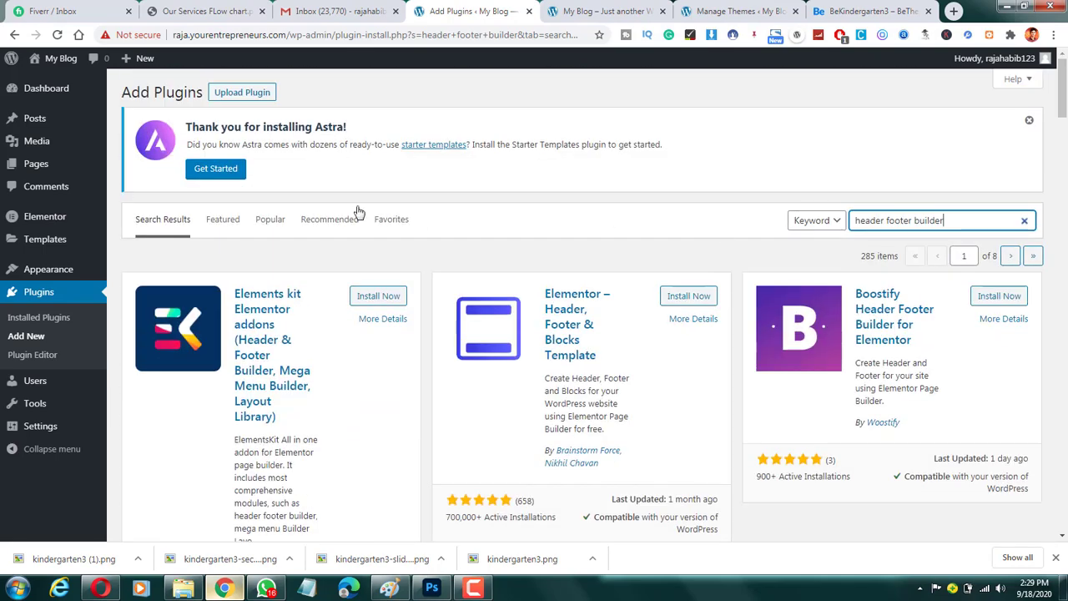
Open the melearning.co/wp-admin address of the other WordPress site in a new browser tab.
click(953, 10)
text(m)
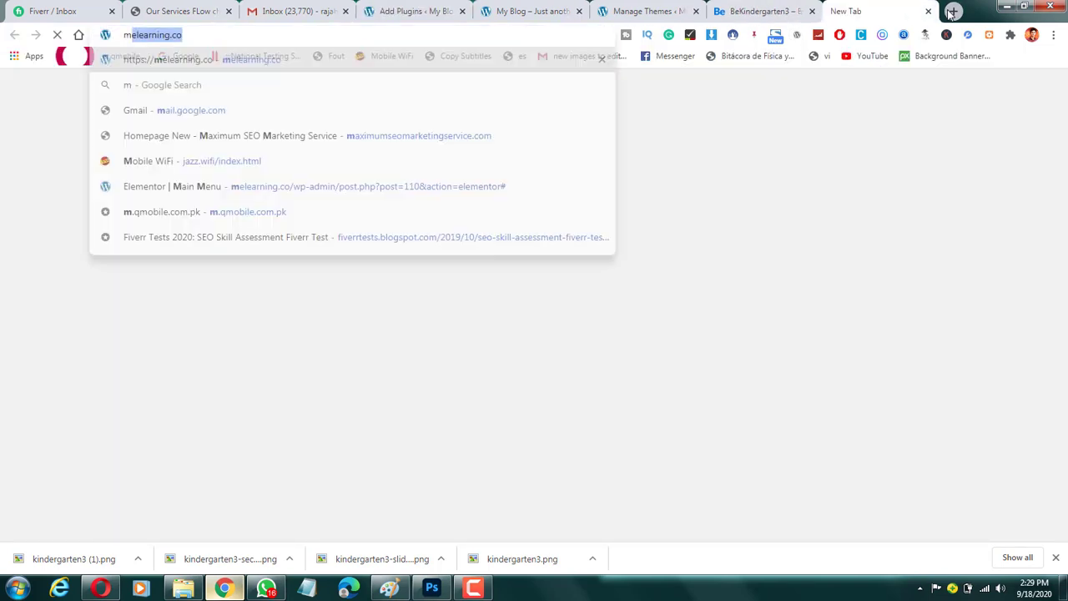
text(e)
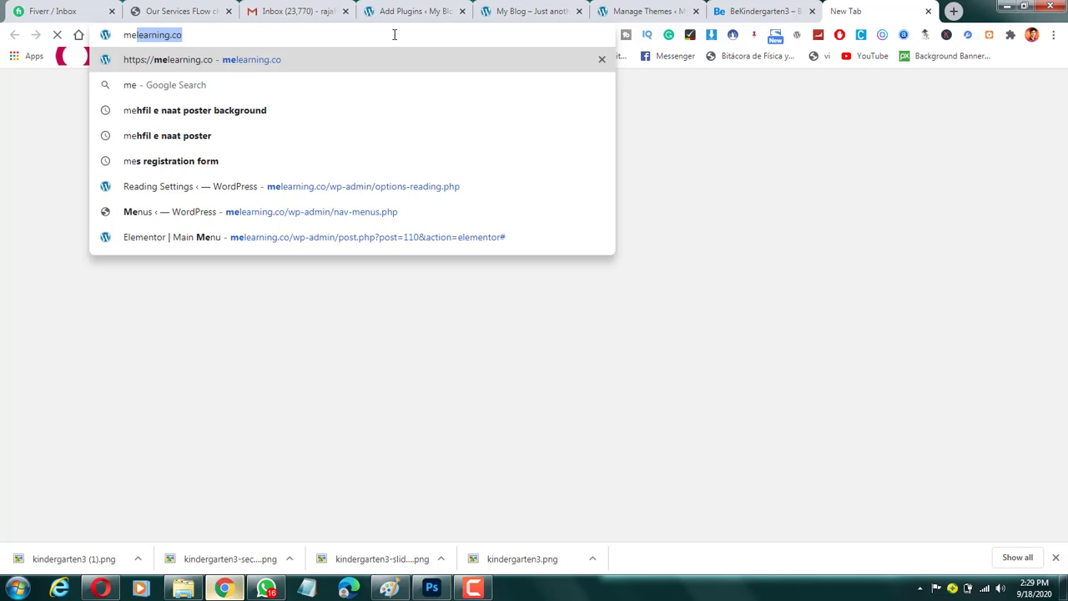
key(Return)
click(391, 32)
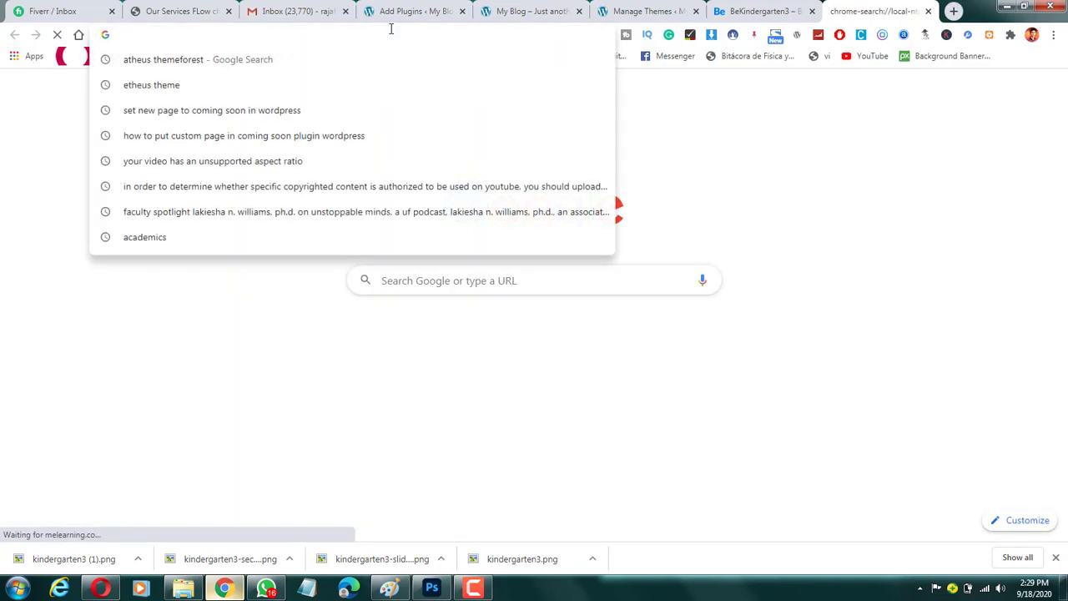
text(melea)
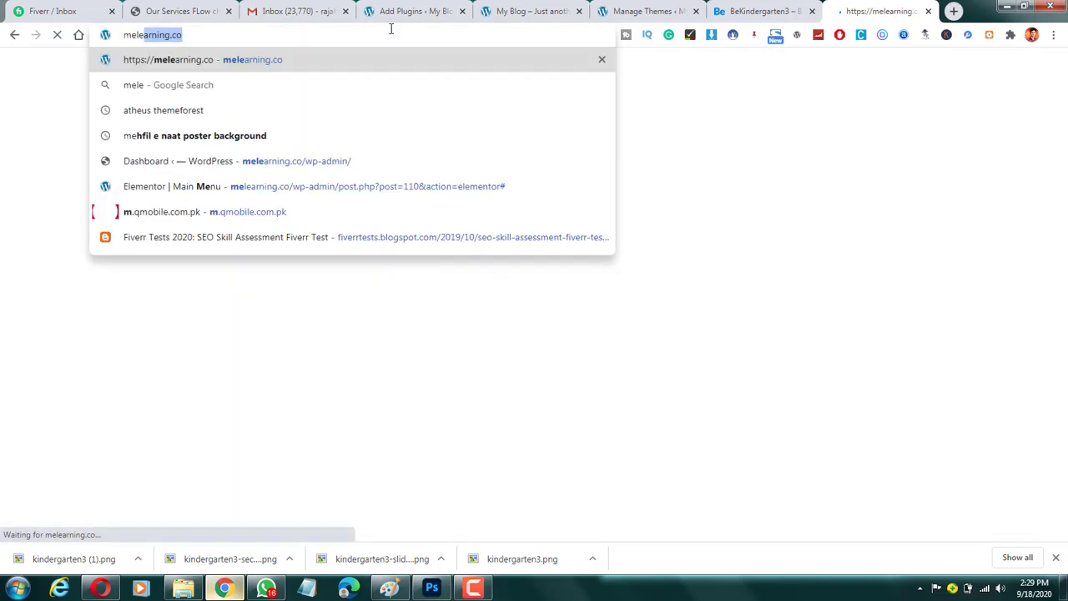
text(r)
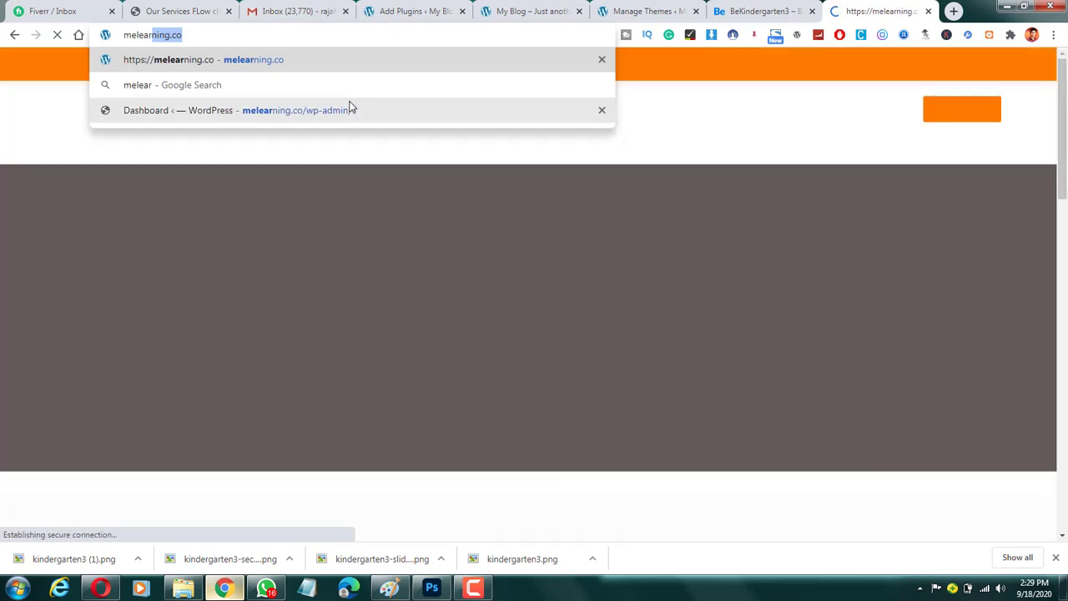
click(348, 110)
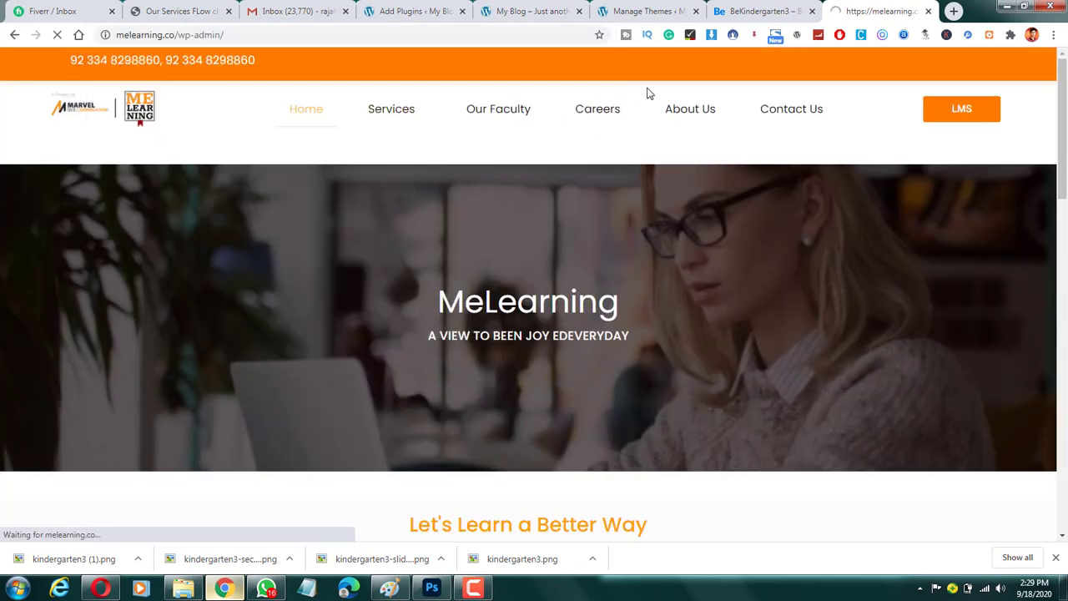
scroll(322, 159, down, 1)
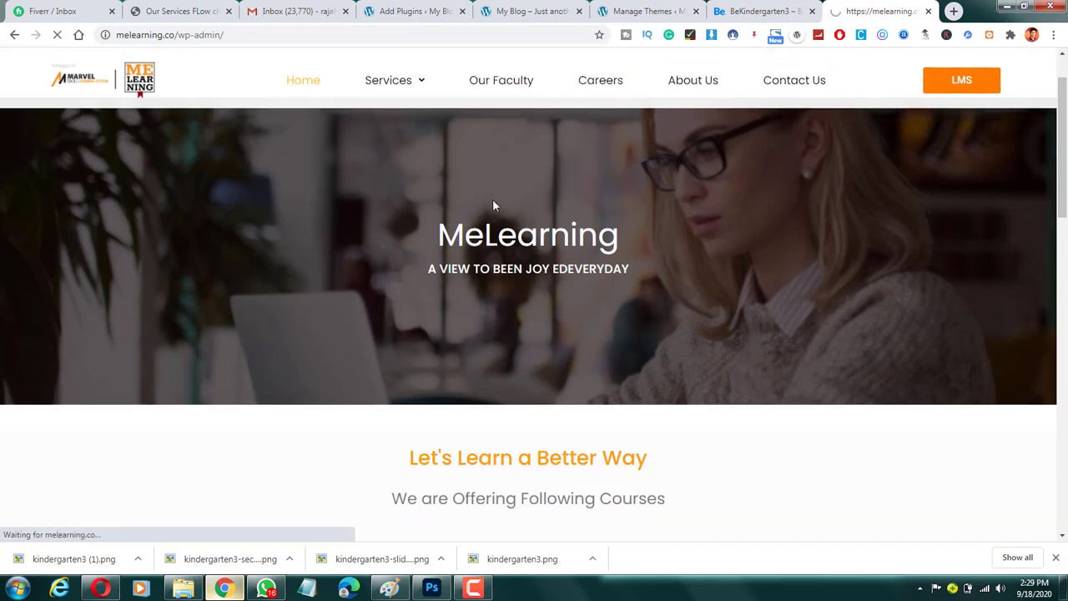
scroll(493, 205, up, 1)
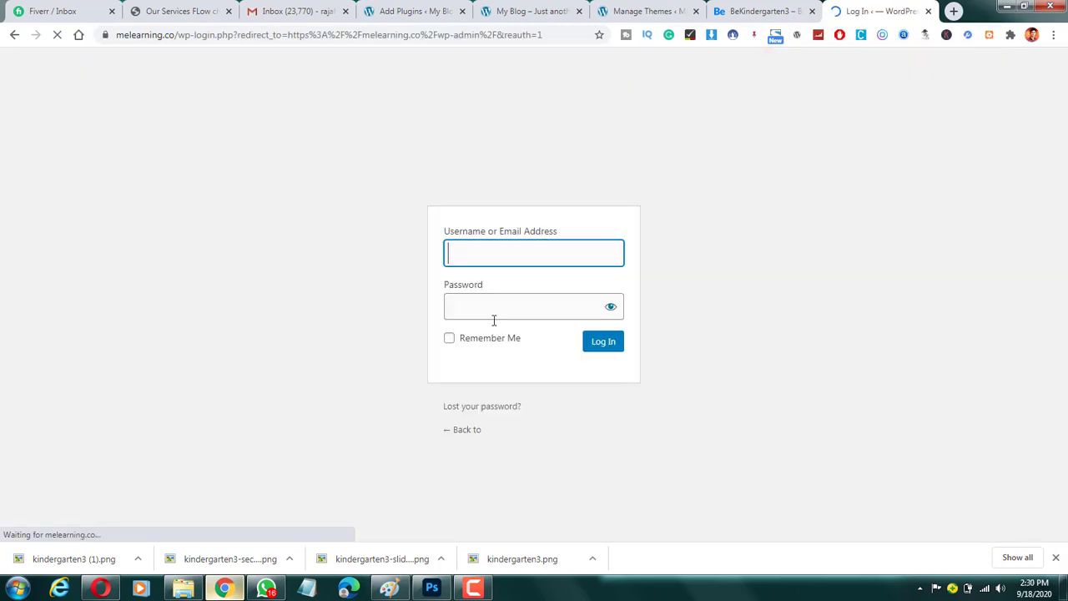
Log in to melearning.co with the saved username and password and check its Appearance entries for the header and footer plugin.
click(588, 347)
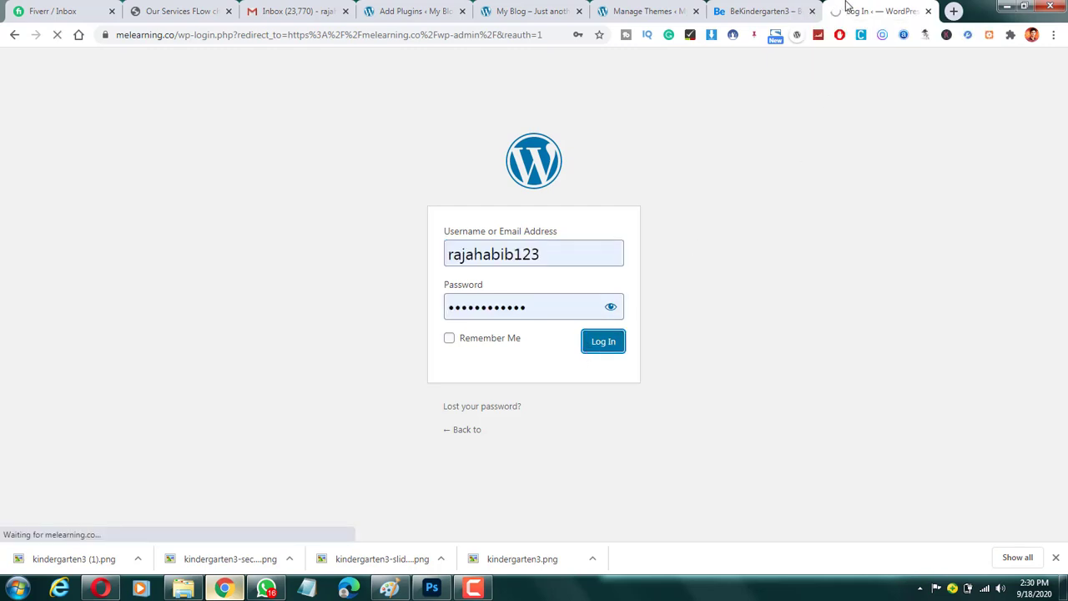
click(722, 8)
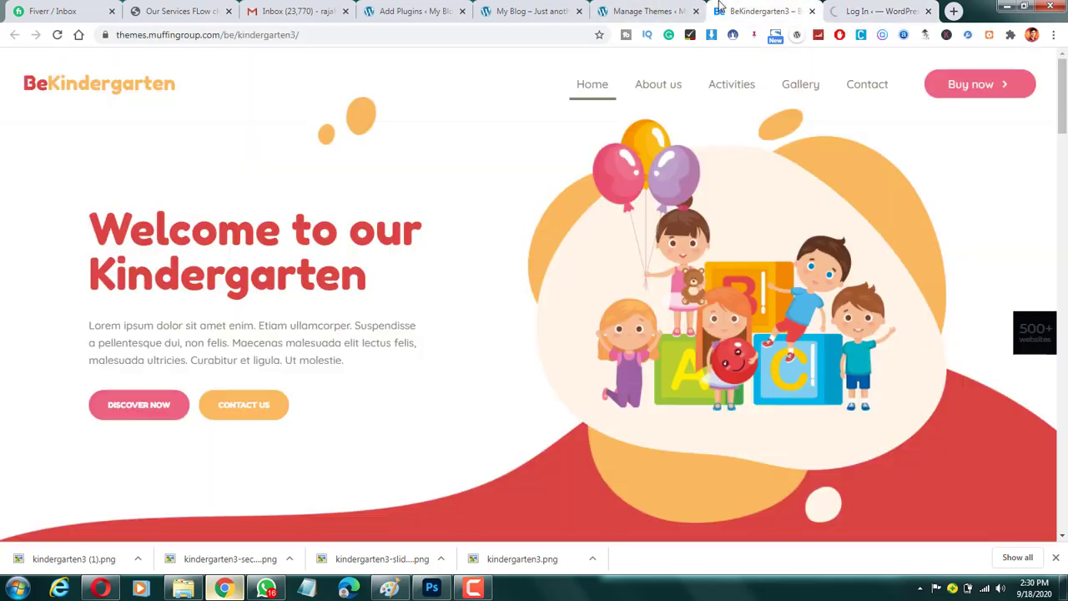
click(881, 11)
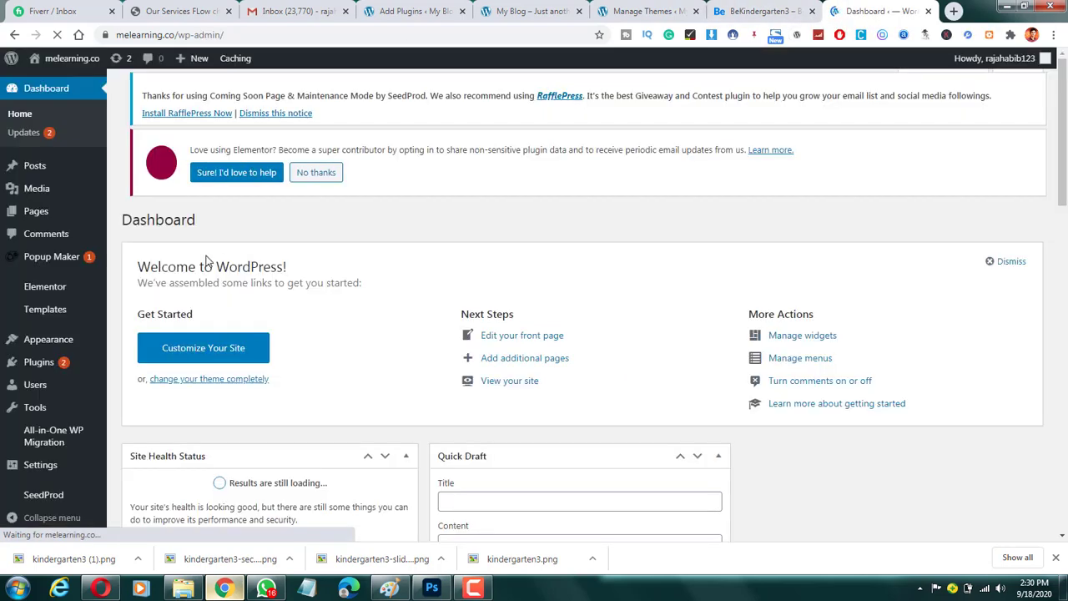
scroll(87, 400, down, 1)
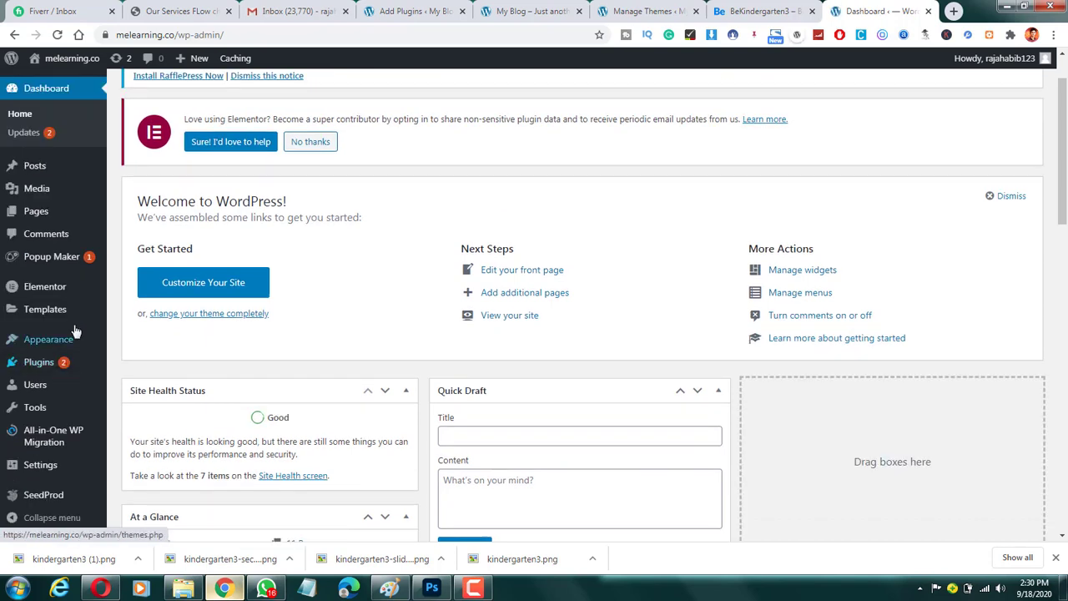
mouse_move(74, 344)
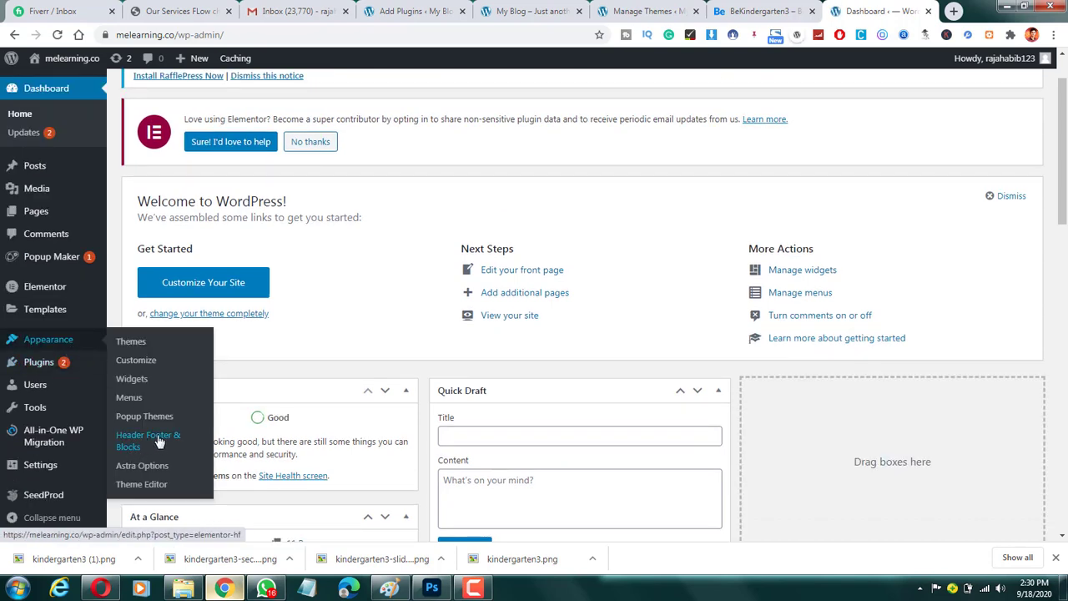
Return to the My Blog page for adding plugins and search for "header footer and blocks".
click(737, 9)
click(618, 8)
click(527, 8)
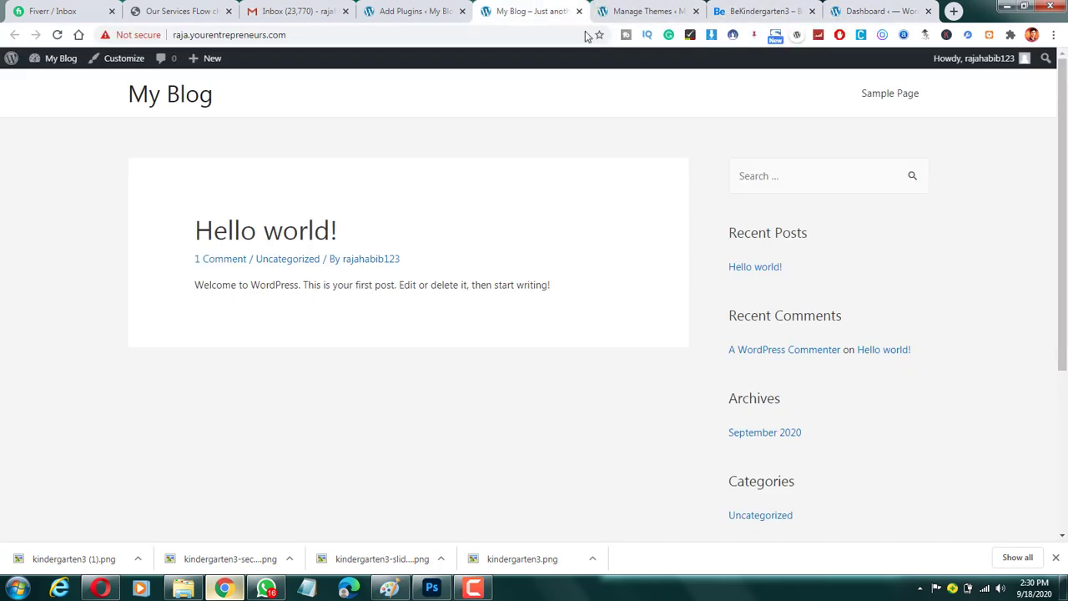
click(413, 10)
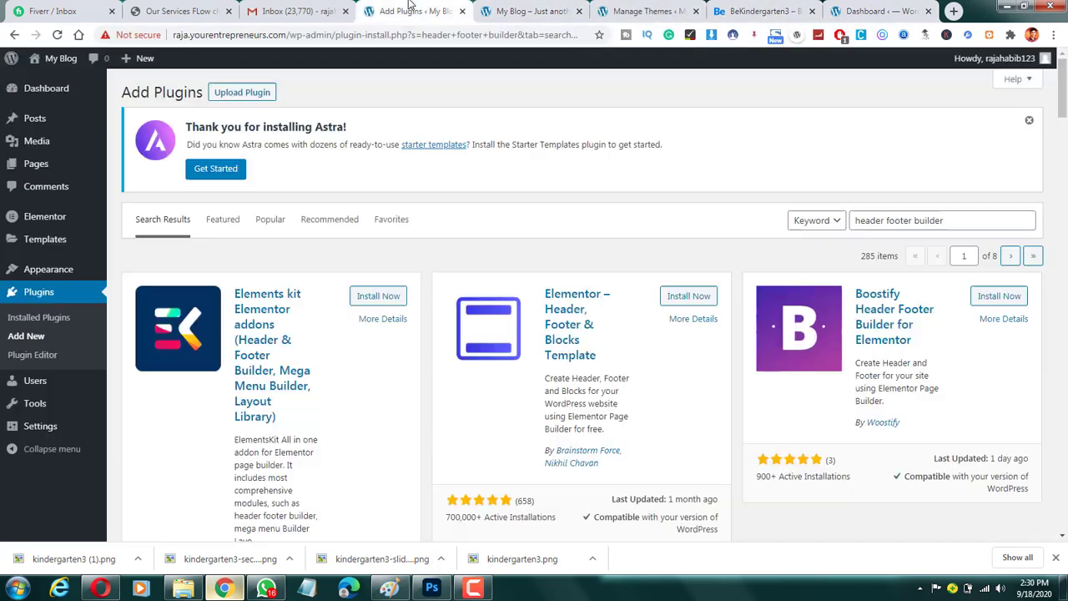
triple_click(888, 218)
text(hd)
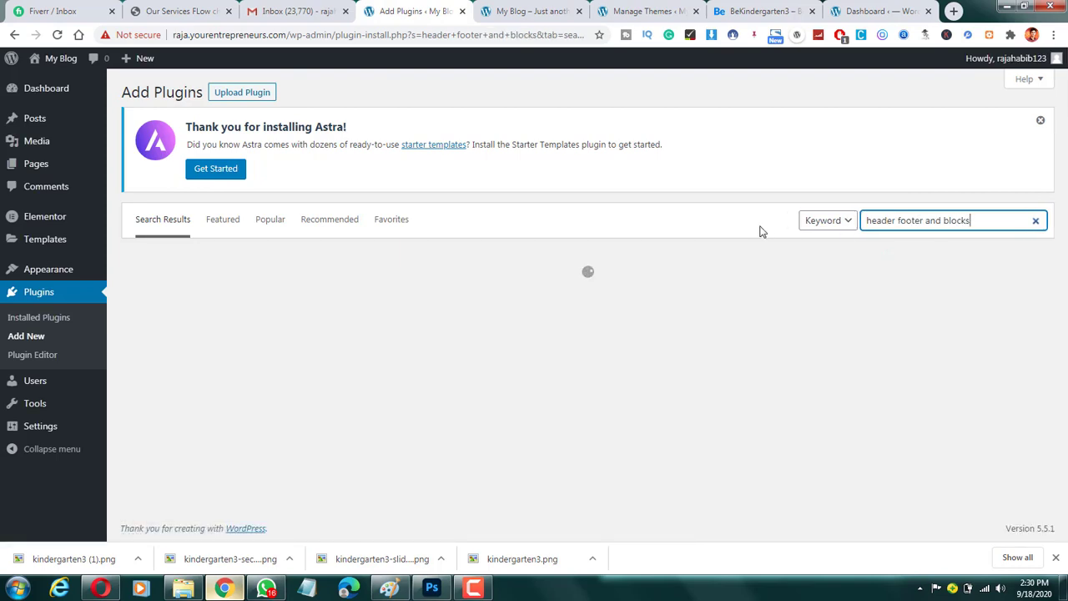
click(761, 231)
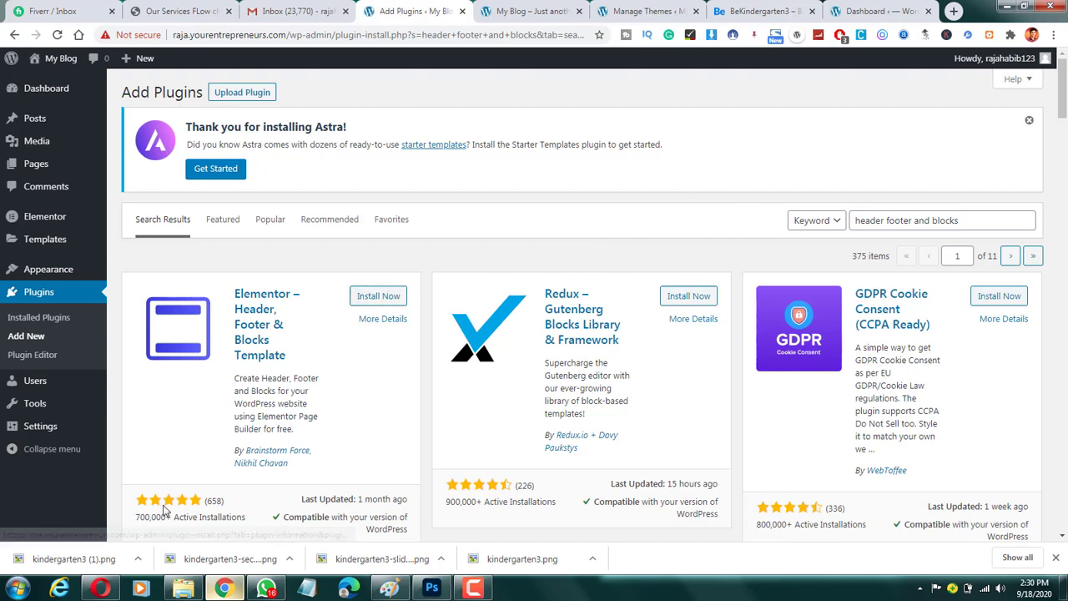
Install and activate the Elementor – Header, Footer & Blocks Template plugin, and close the melearning.co browser tab.
click(374, 298)
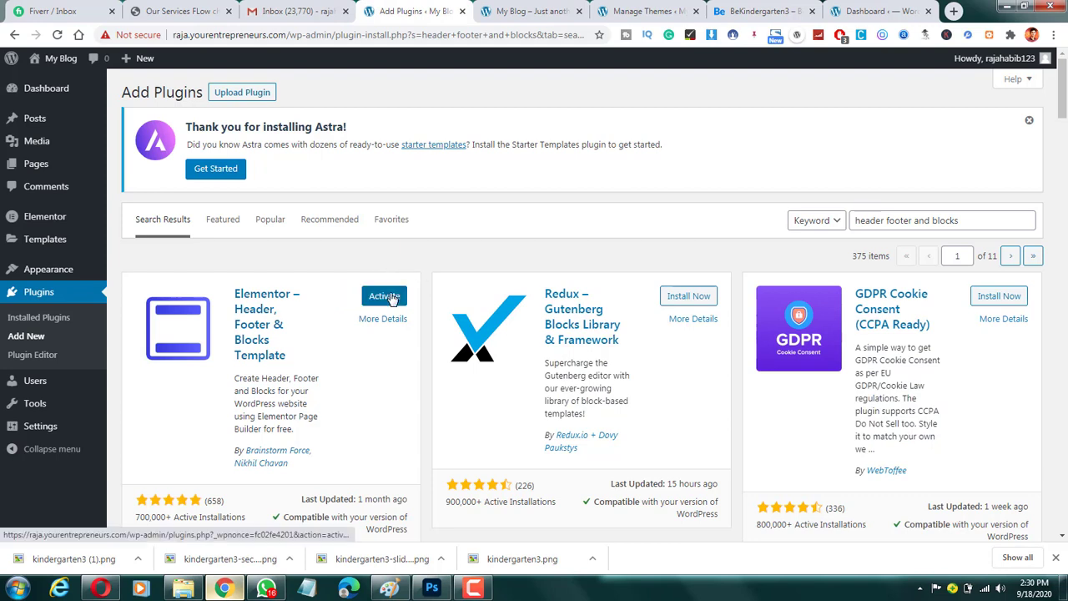
click(397, 296)
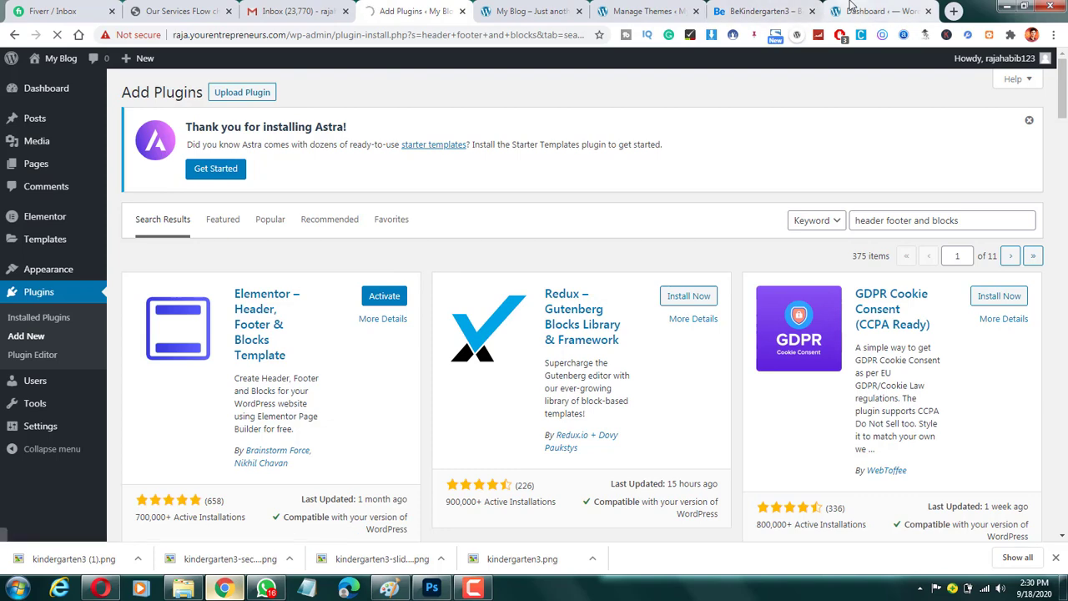
click(878, 11)
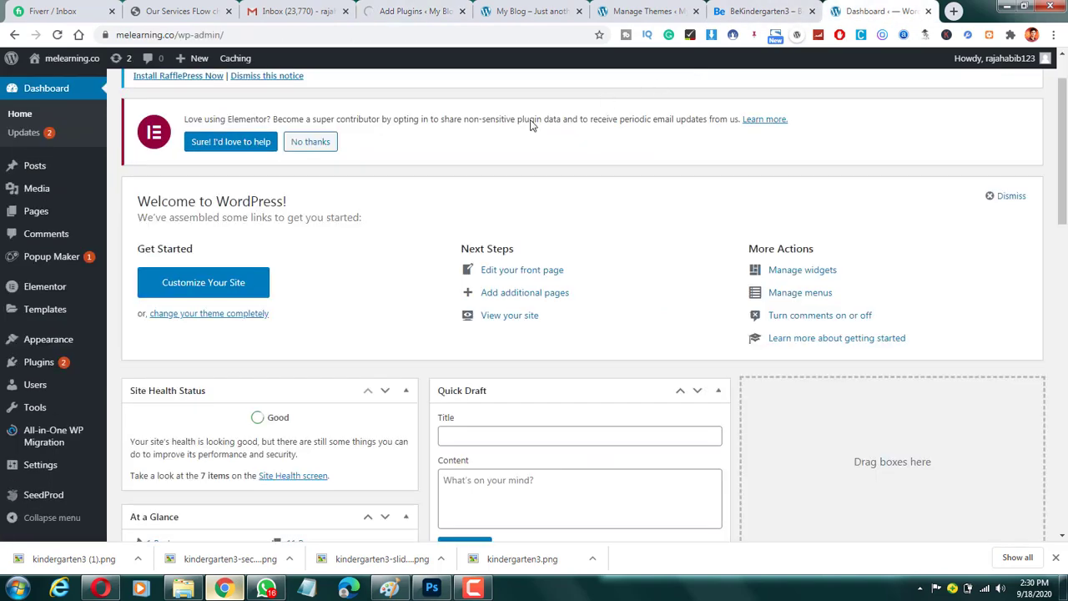
click(929, 11)
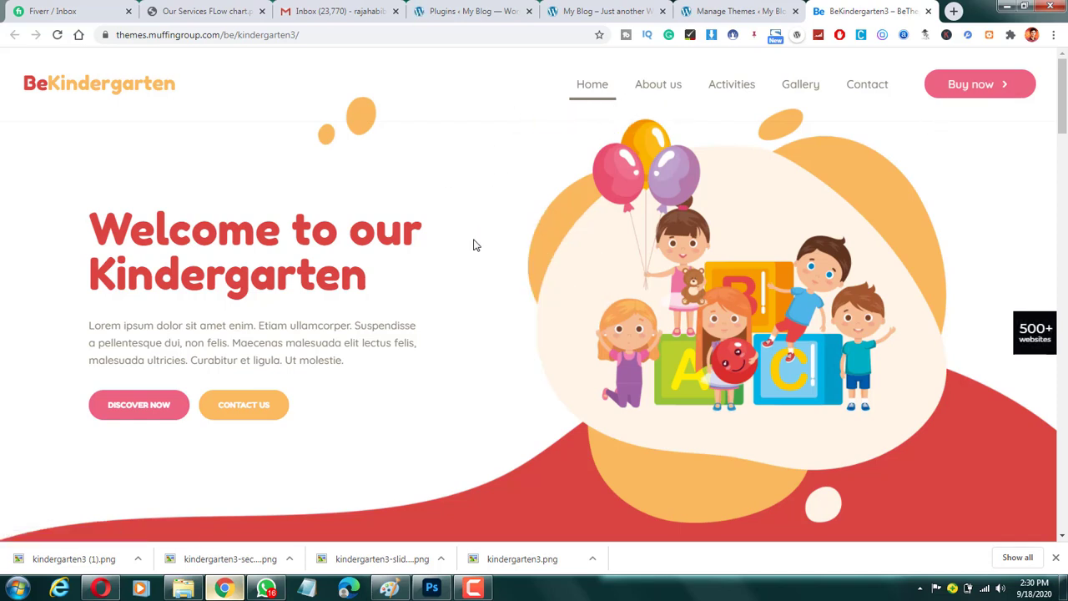
Return to the My Blog admin from the BeKindergarten3 demo and open its Header Footer & Blocks template list.
scroll(473, 243, down, 3)
scroll(501, 183, up, 3)
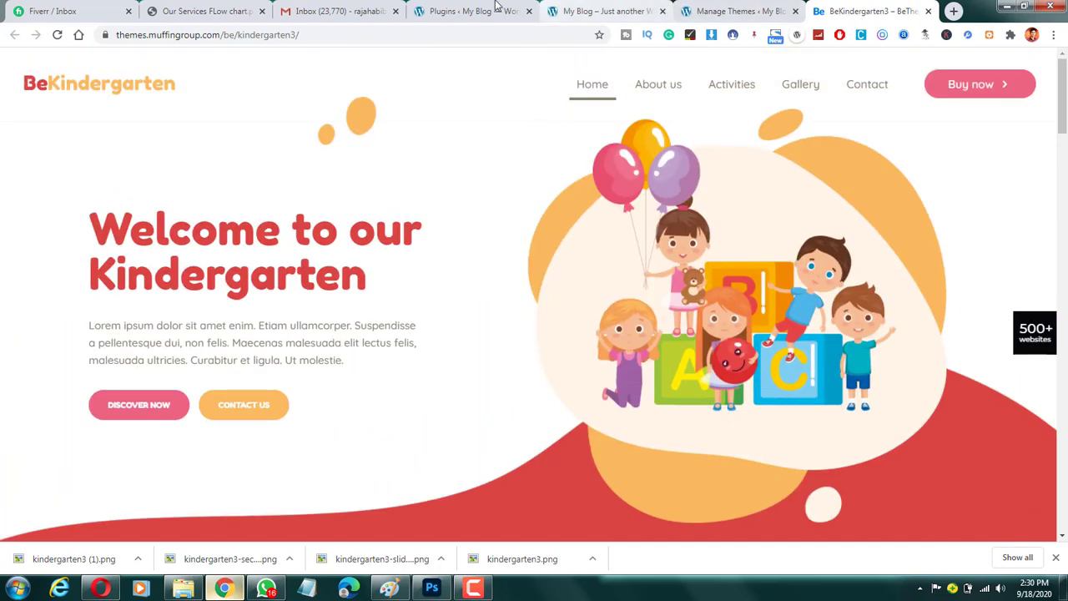
click(496, 6)
scroll(282, 296, down, 2)
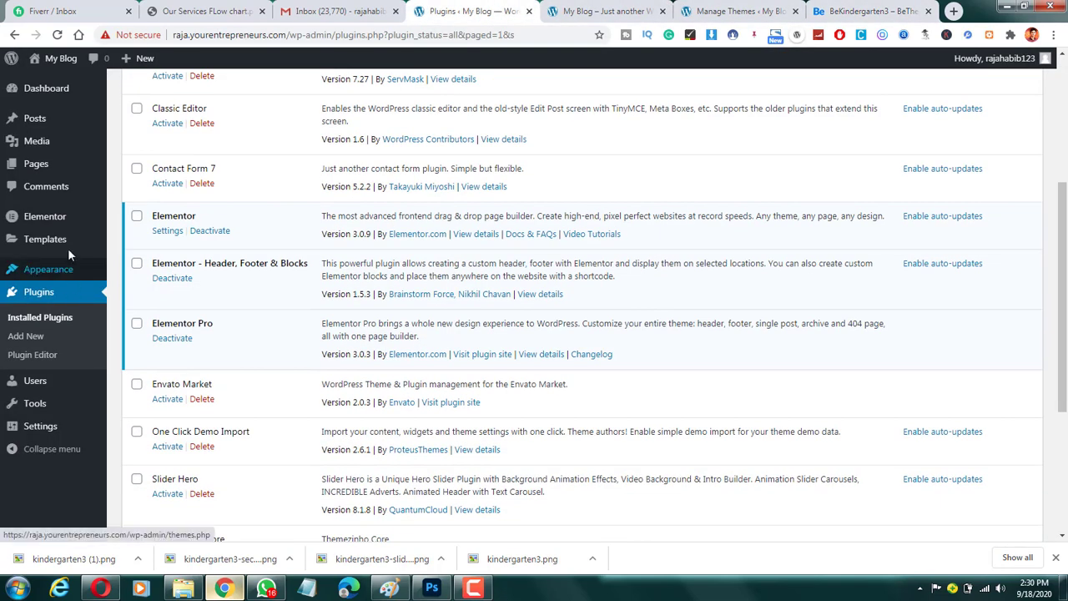
mouse_move(71, 267)
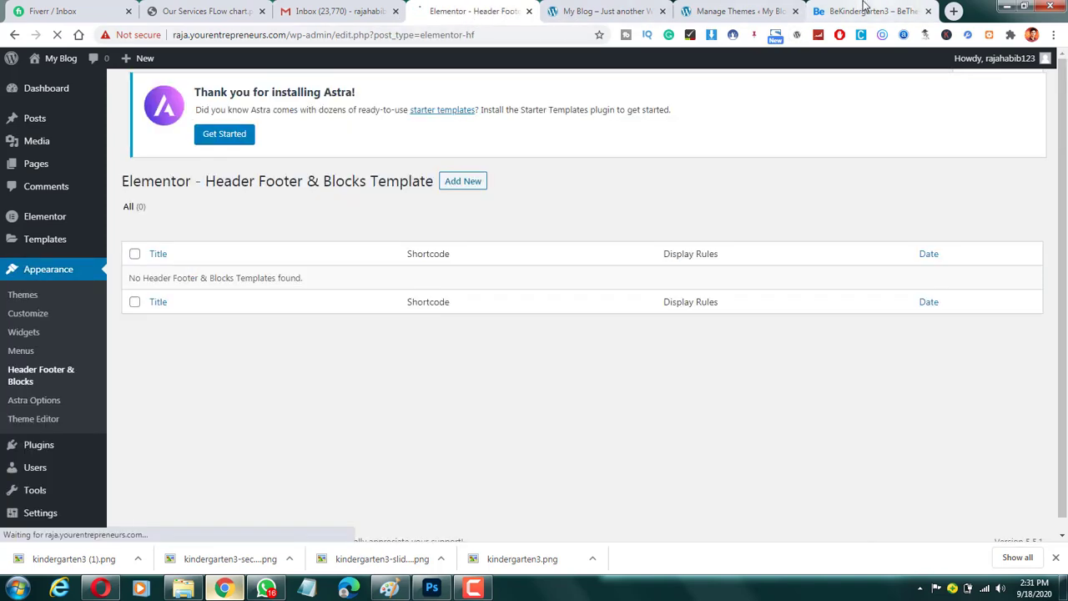
Examine the logo, menu and Buy now button in the BeKindergarten3 demo's header, and return to the template list.
click(865, 7)
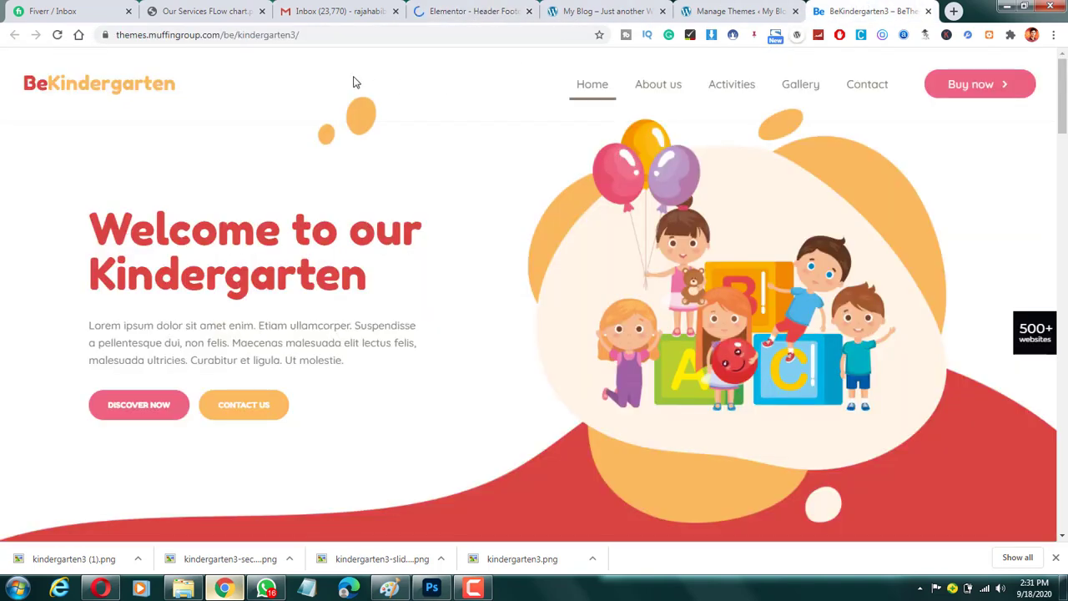
drag(148, 89, 432, 25)
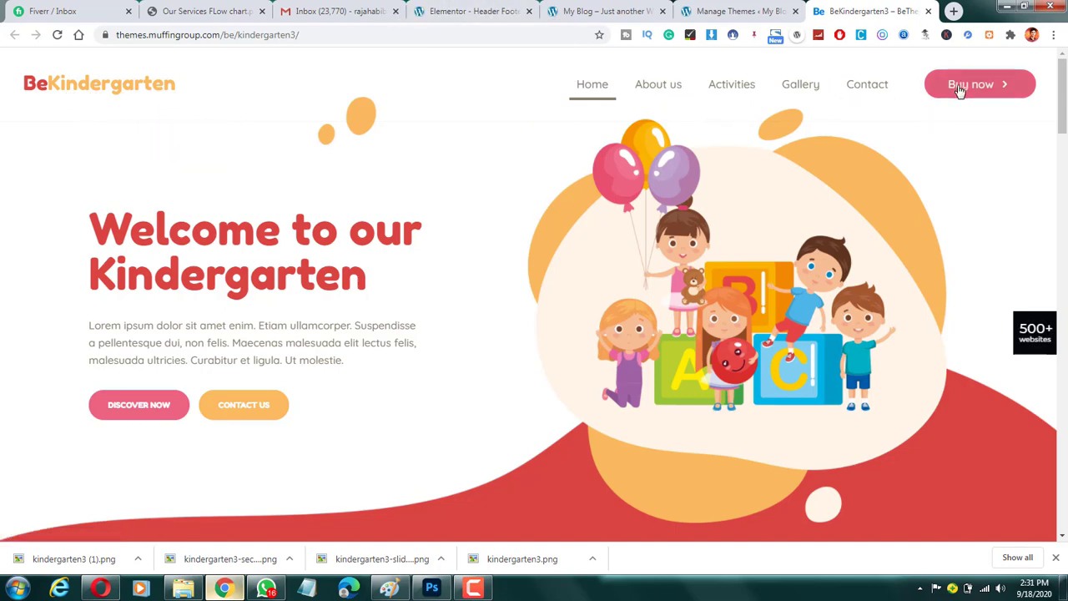
click(488, 11)
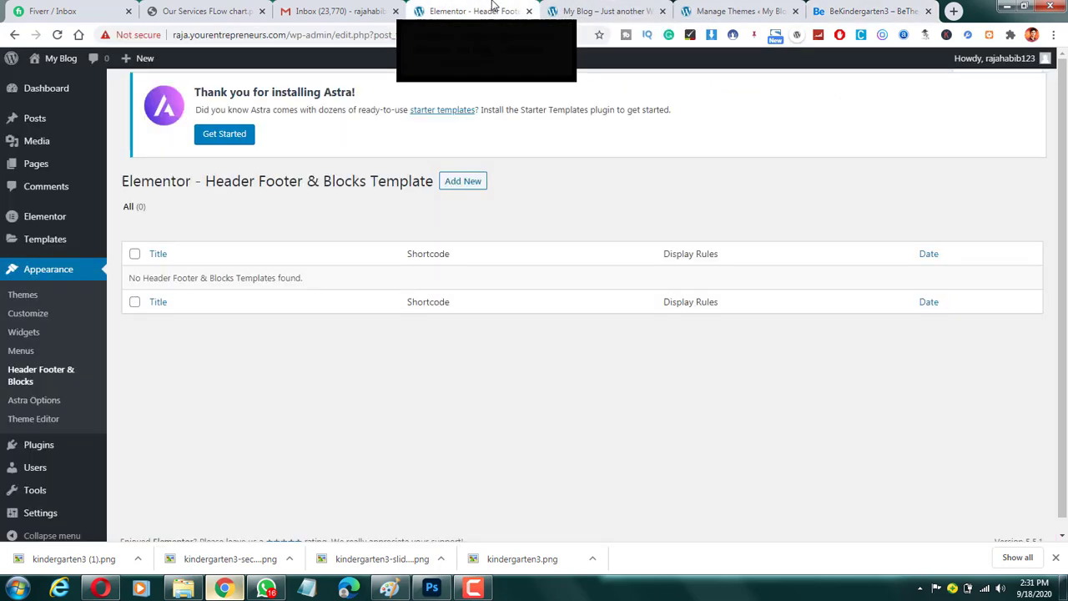
scroll(367, 250, down, 1)
scroll(350, 230, up, 1)
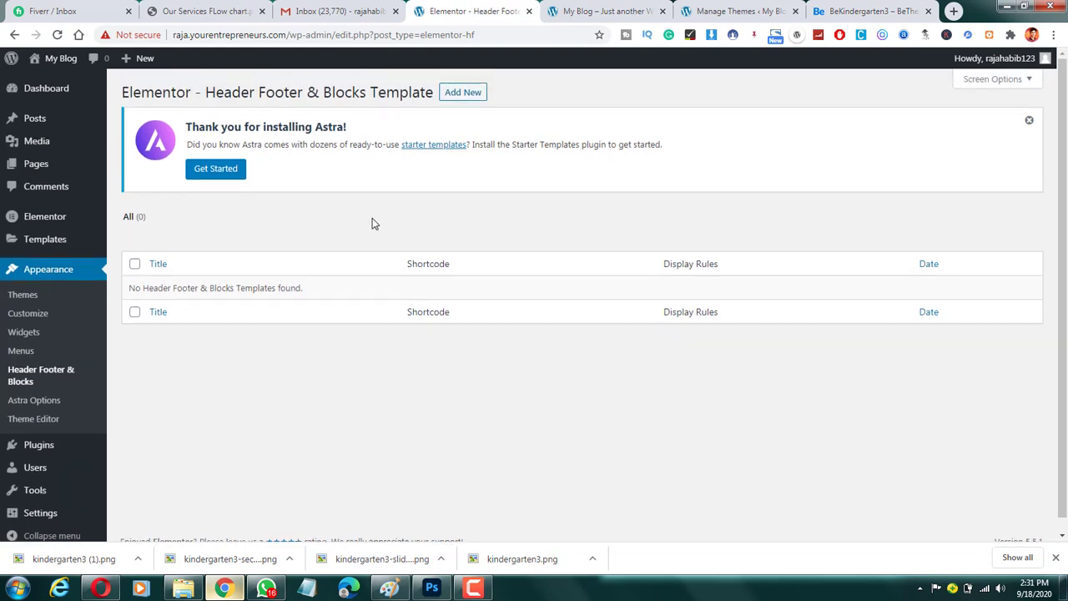
Add a new header, footer or block template titled "Main Menu" and set its type to Header.
click(483, 92)
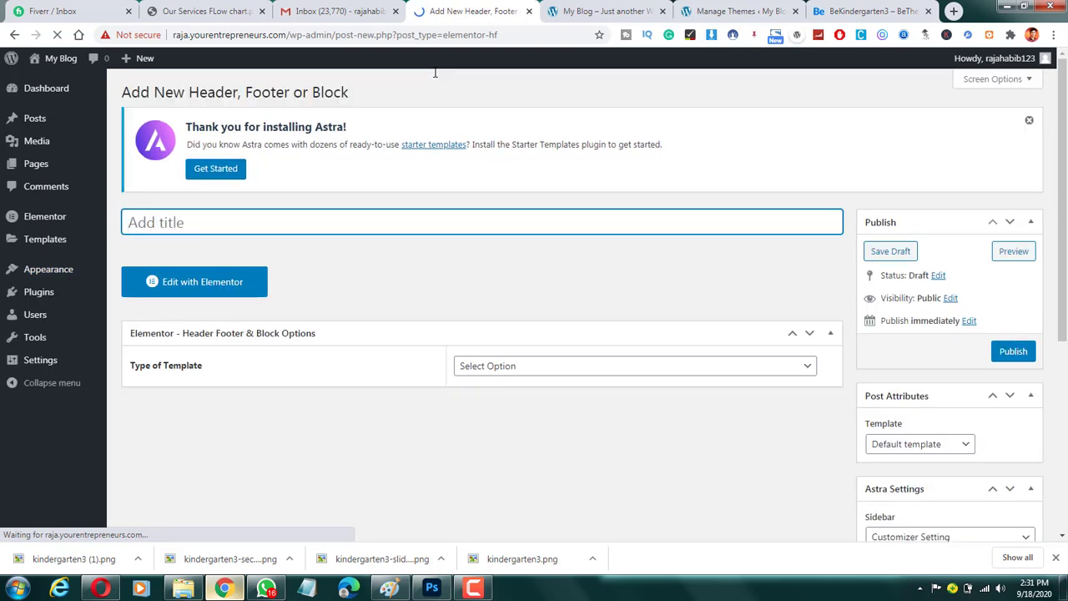
key(Tab)
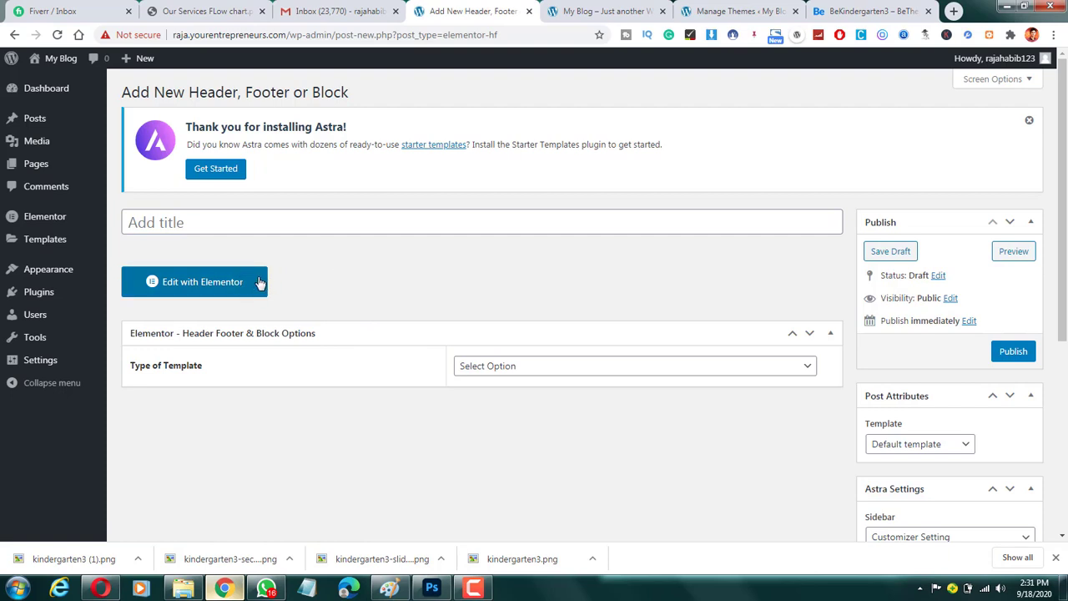
click(271, 222)
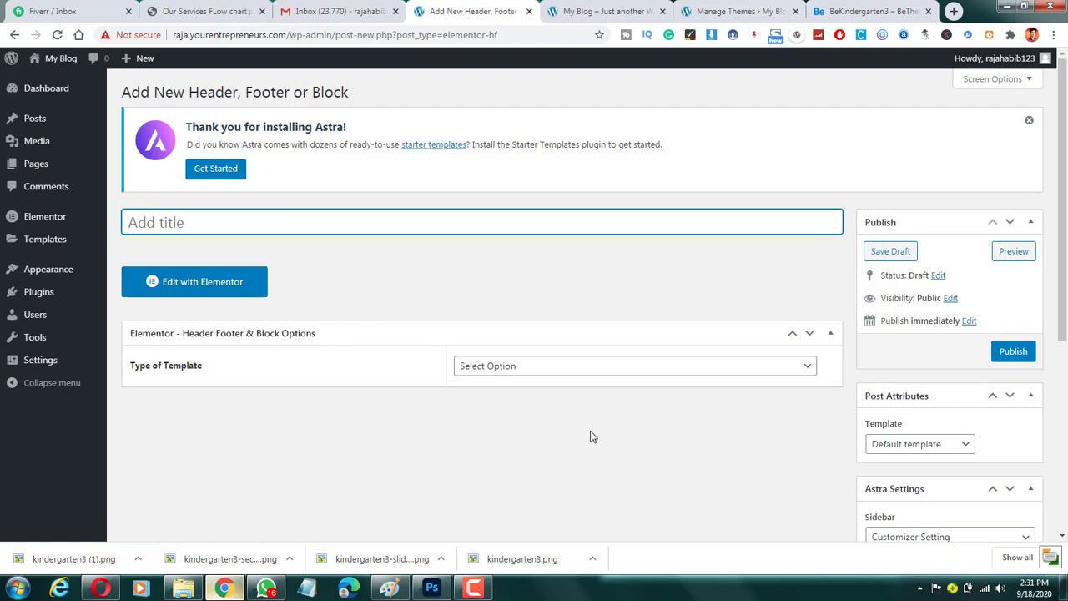
text(Main Menu)
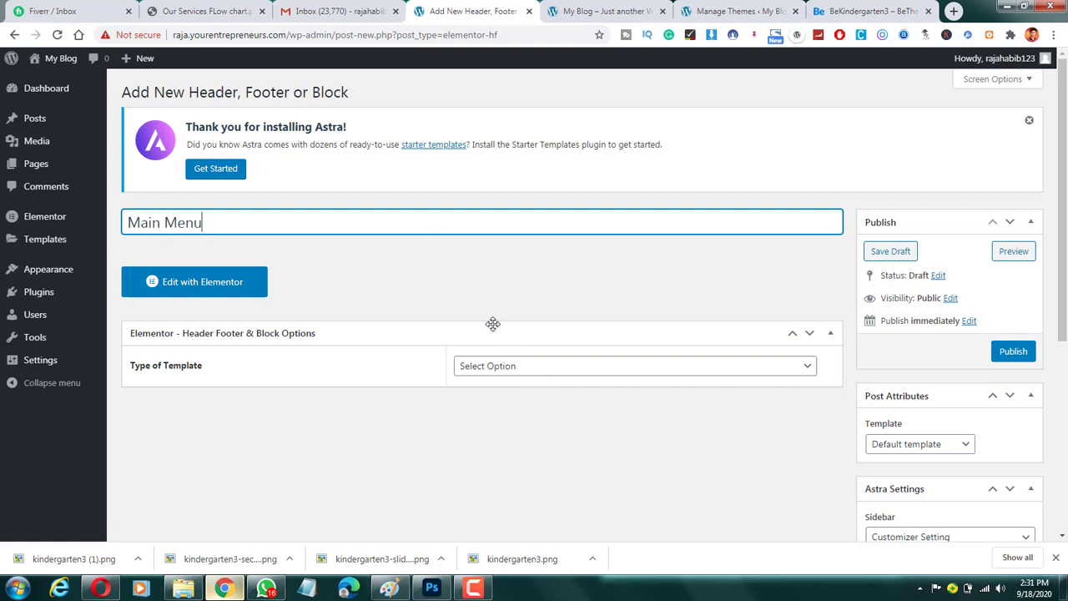
click(529, 370)
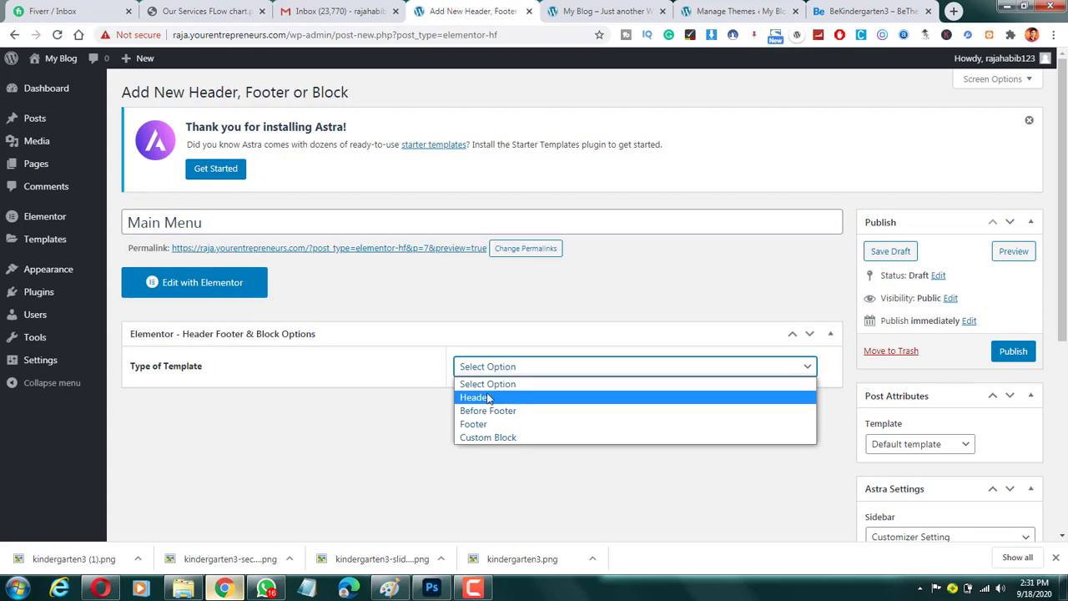
click(508, 400)
Display the Main Menu template on the Entire Website for All user roles and publish it.
scroll(524, 412, down, 2)
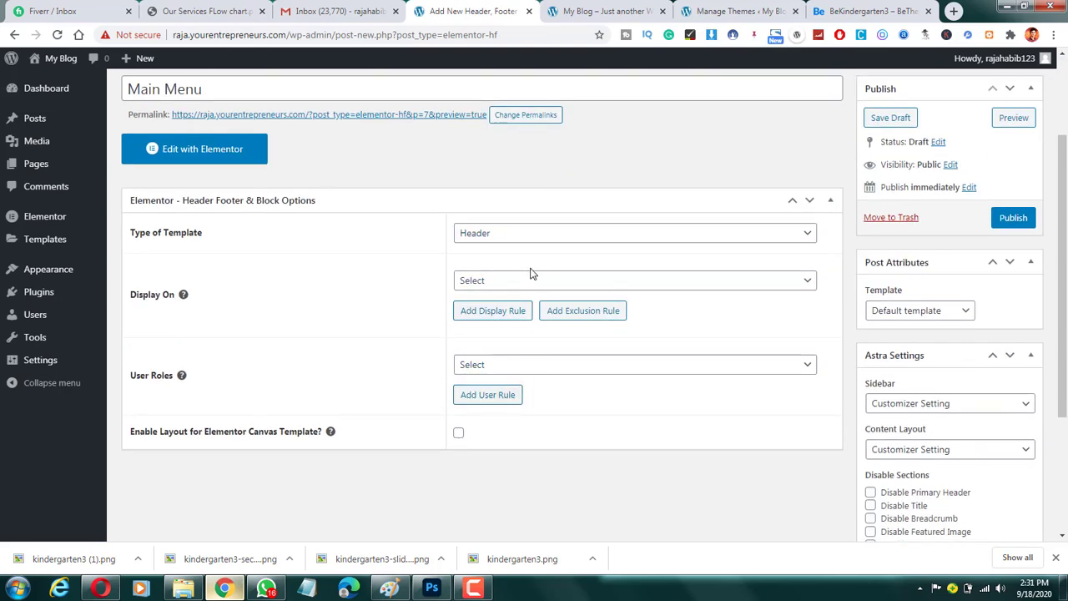
click(525, 280)
click(497, 325)
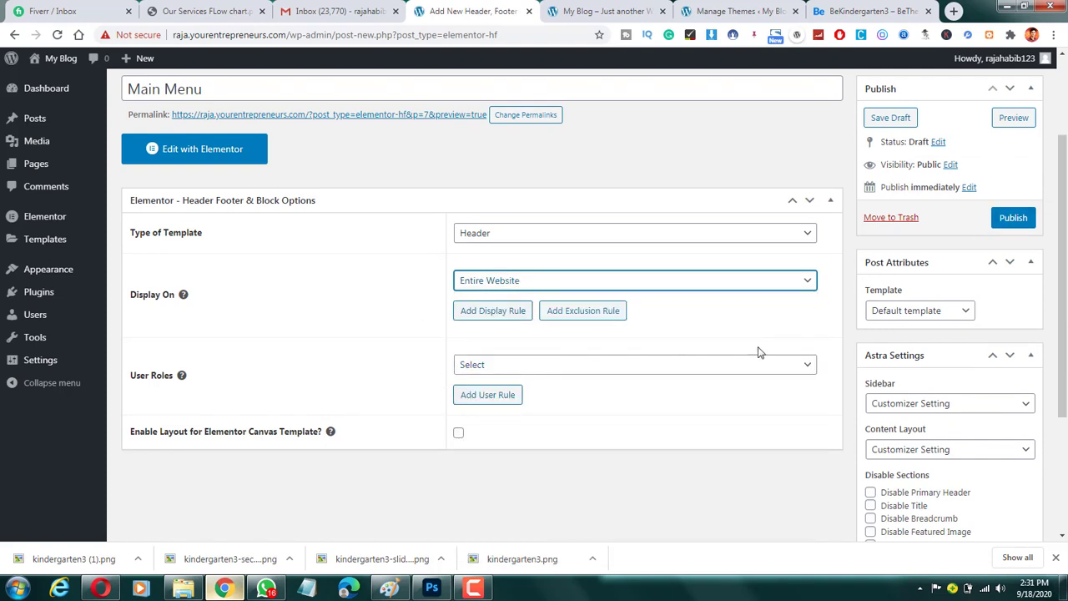
click(584, 365)
click(505, 410)
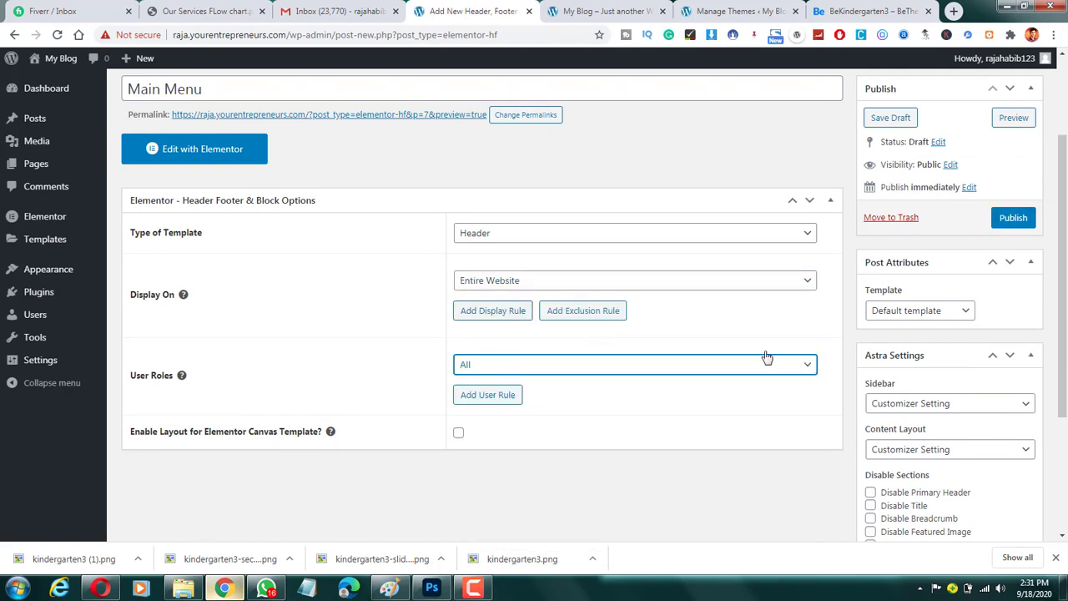
click(1013, 217)
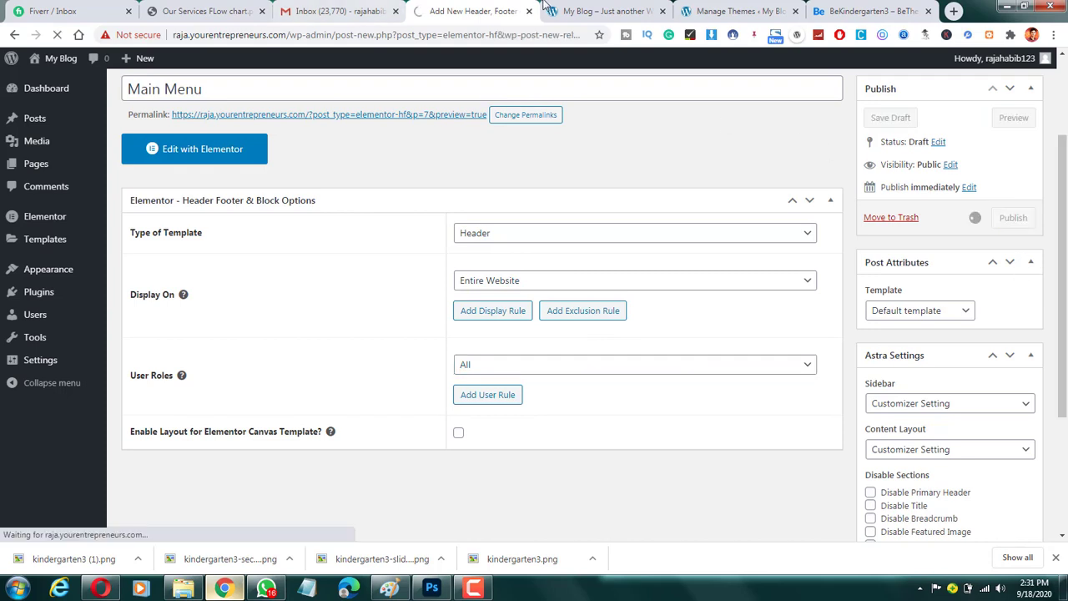
Open the Menus page of My Blog from its front page, and check the menu items in the BeKindergarten3 demo.
click(603, 11)
mouse_move(60, 58)
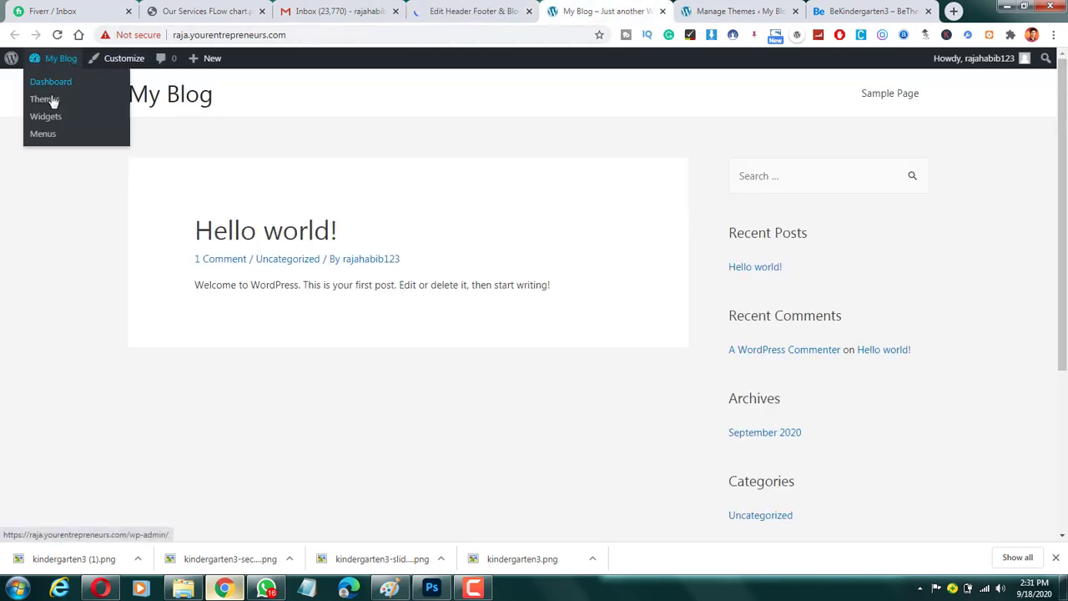
click(44, 134)
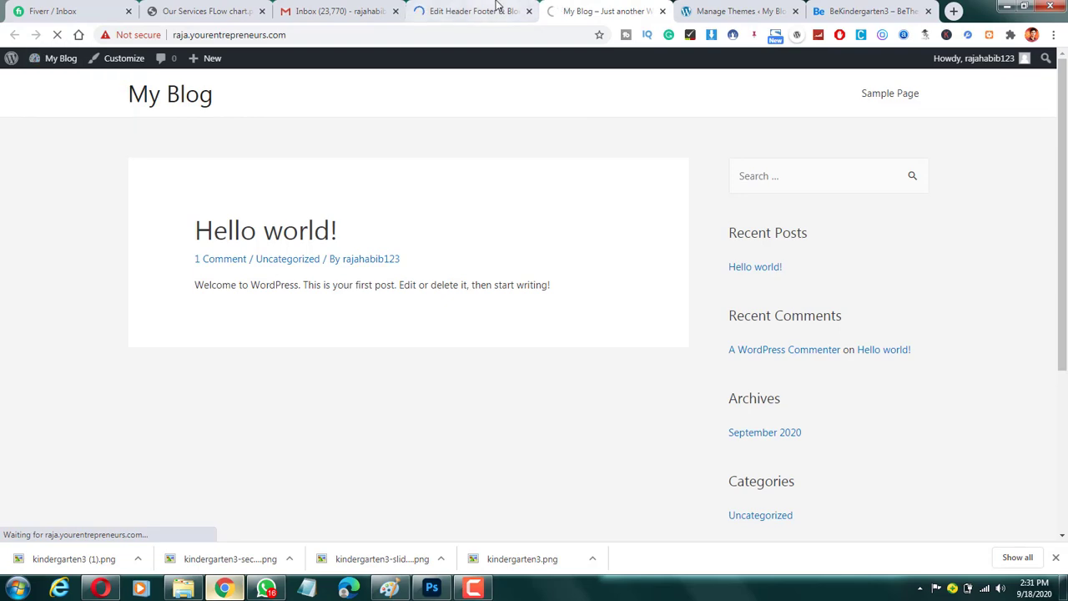
click(473, 11)
click(875, 9)
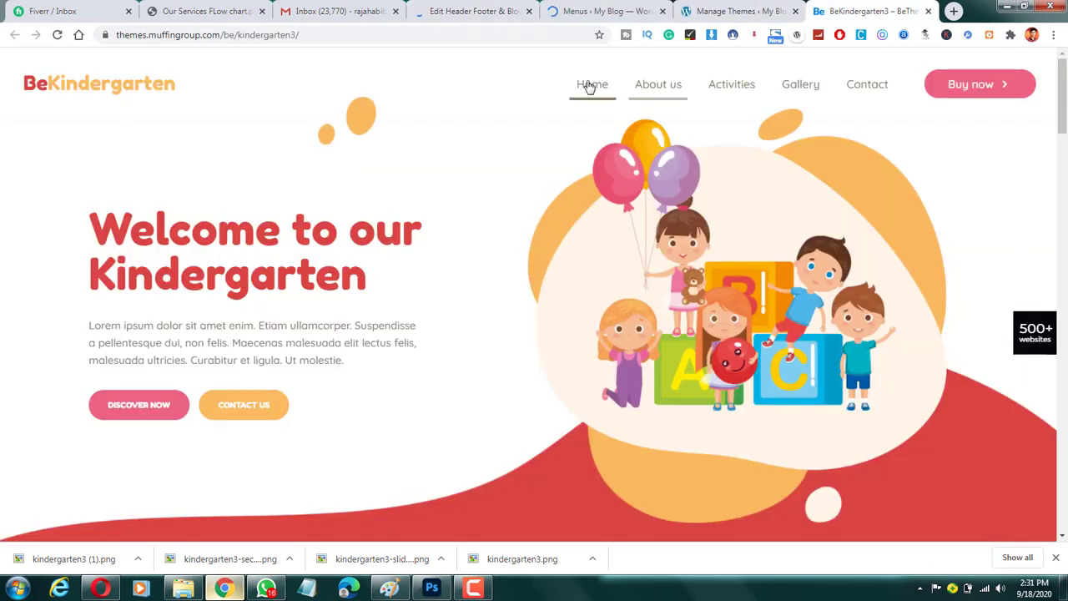
Open the published Main Menu template for editing in Elementor, and switch to the My Blog Menus page.
click(467, 11)
scroll(324, 401, down, 2)
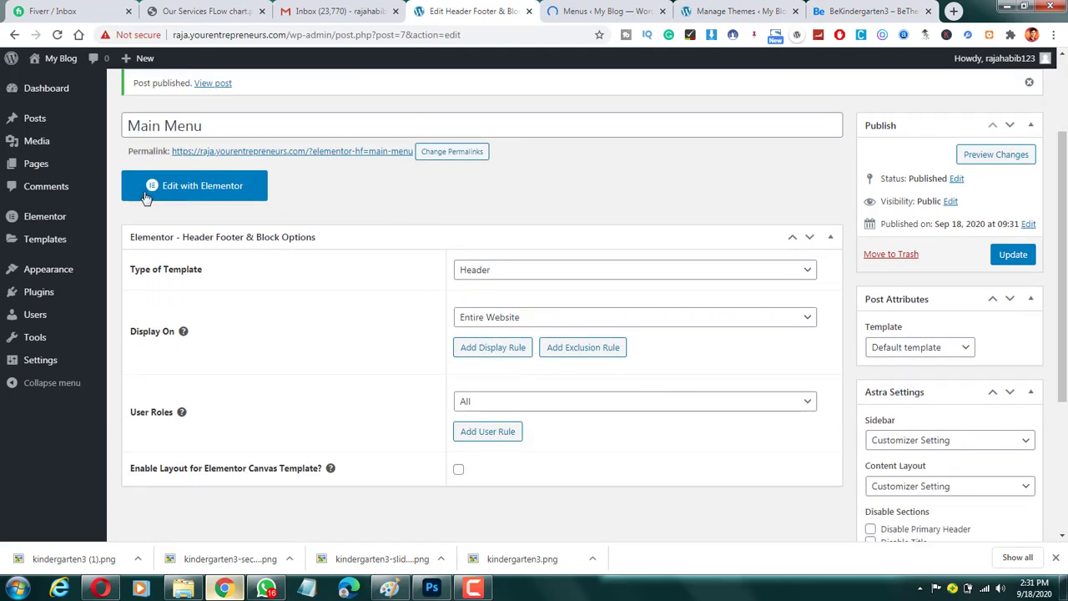
click(237, 190)
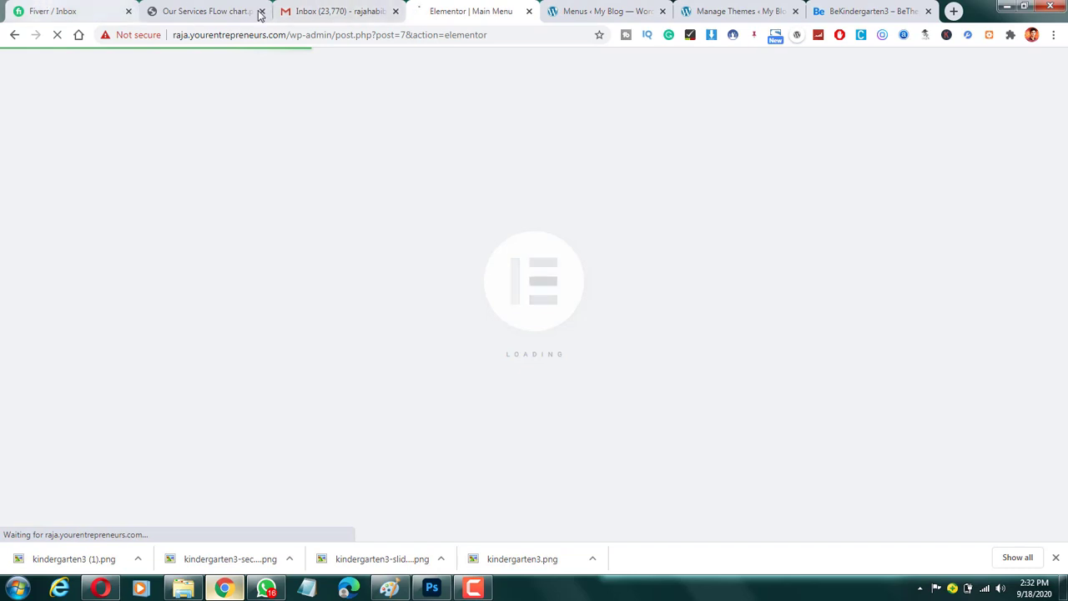
click(597, 11)
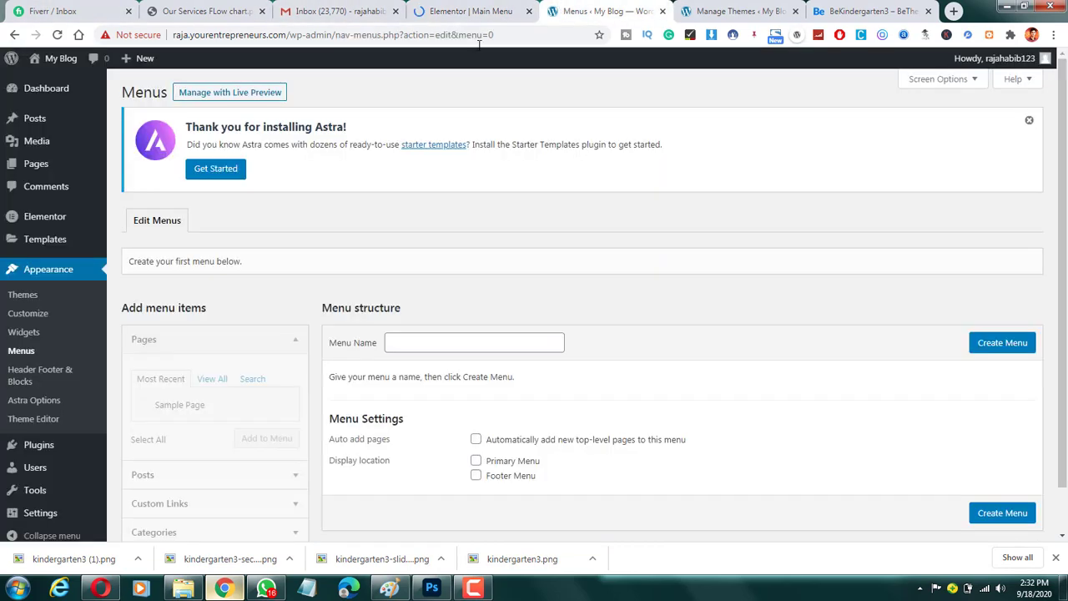
Enter "Main Menu" as the name of the new navigation menu.
scroll(454, 295, down, 1)
click(452, 294)
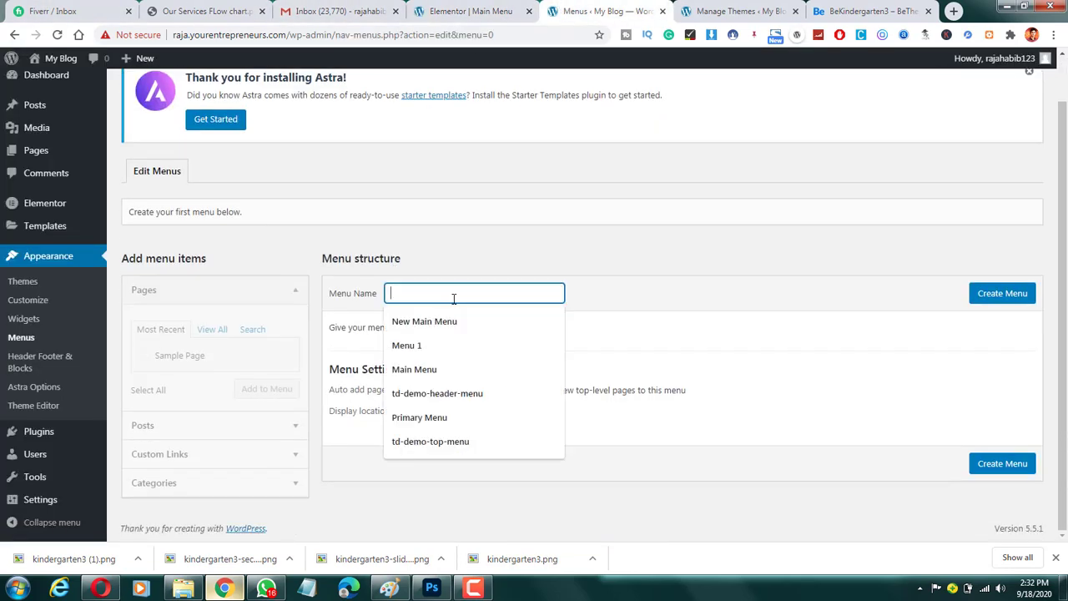
click(448, 321)
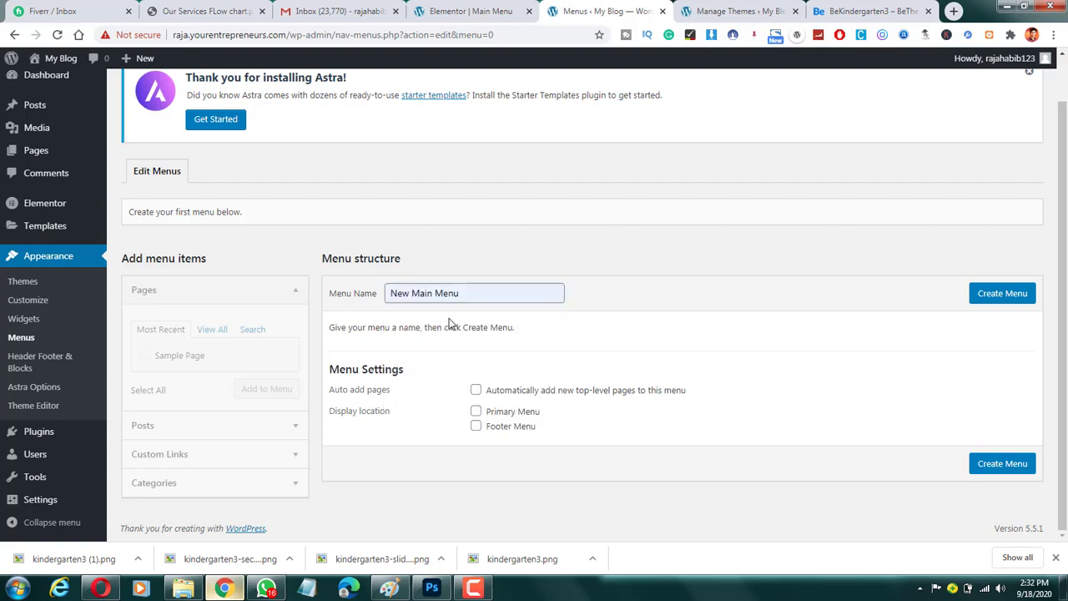
double_click(397, 294)
key(BackSpace)
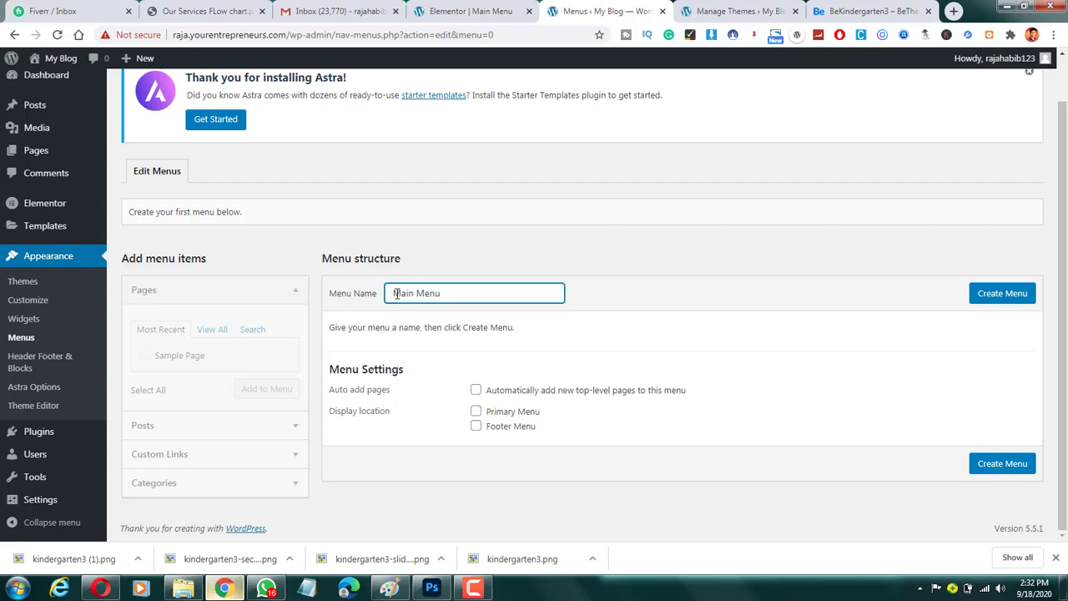
key(Delete)
Set the menu's display location to Primary Menu and create the menu.
click(477, 412)
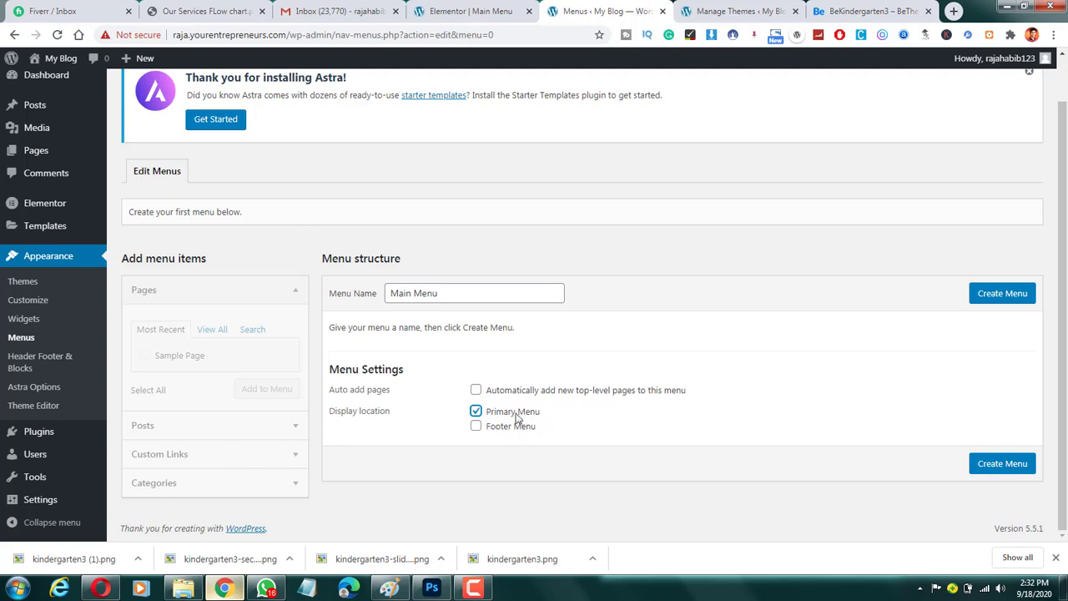
click(476, 410)
click(477, 412)
click(487, 412)
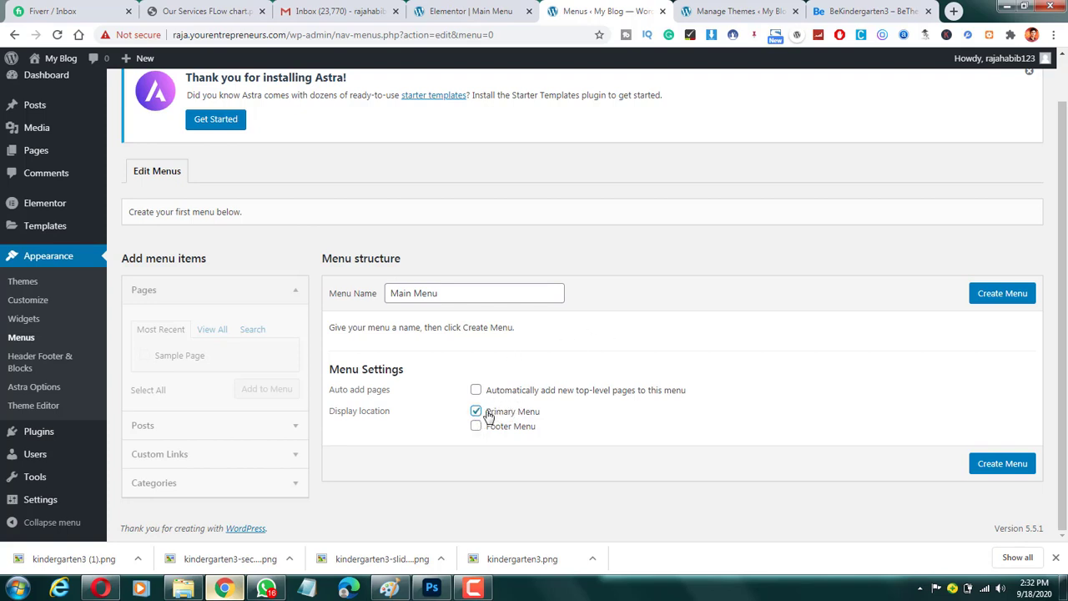
click(1013, 302)
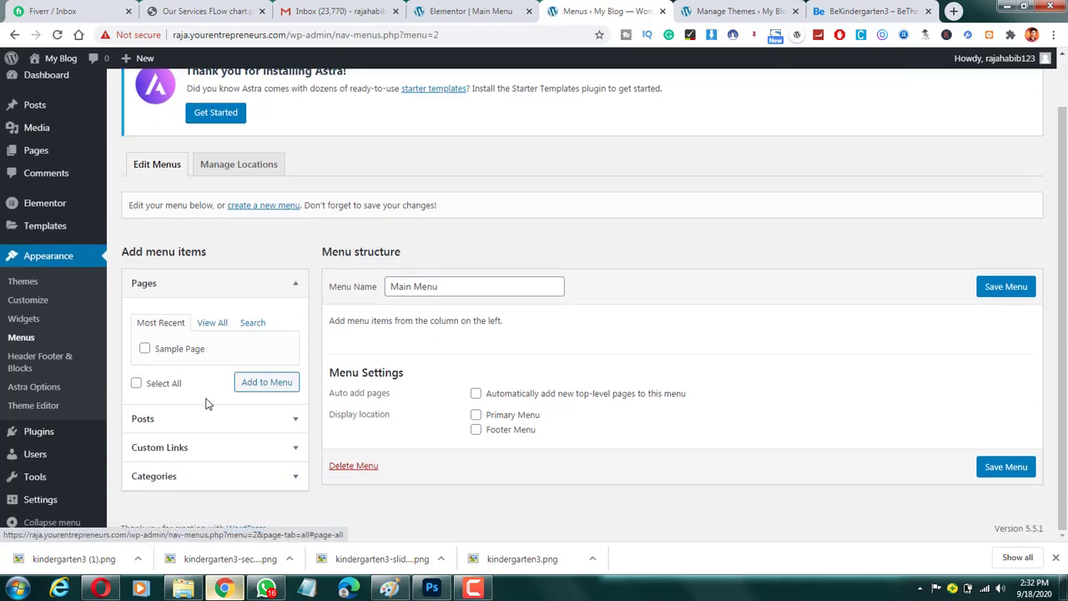
Add a custom link with the URL # and the link text "Home" to the Main Menu.
click(198, 449)
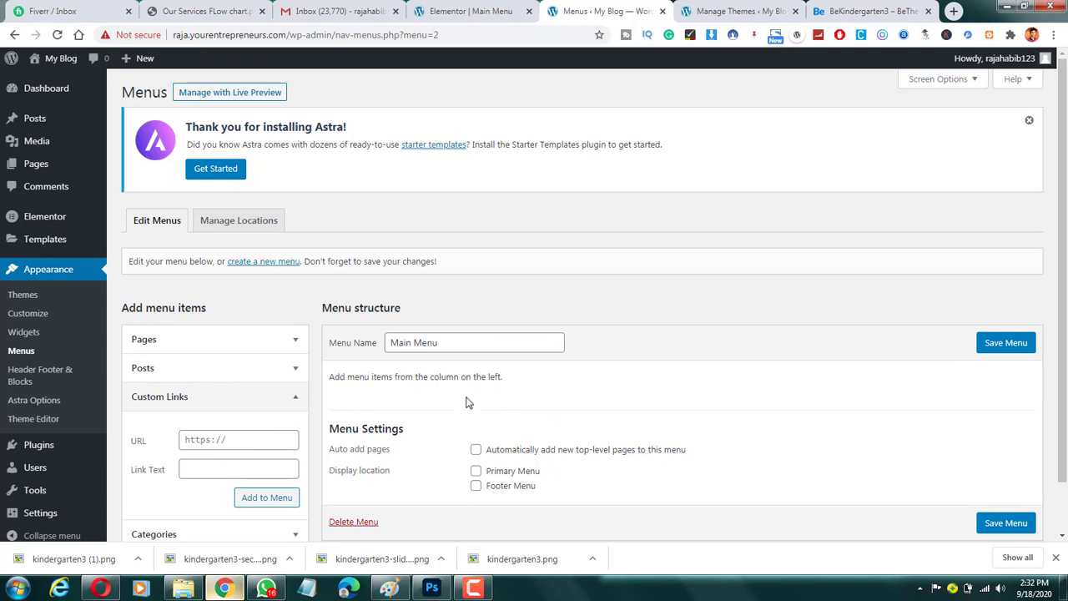
scroll(165, 336, down, 2)
click(220, 384)
text(#)
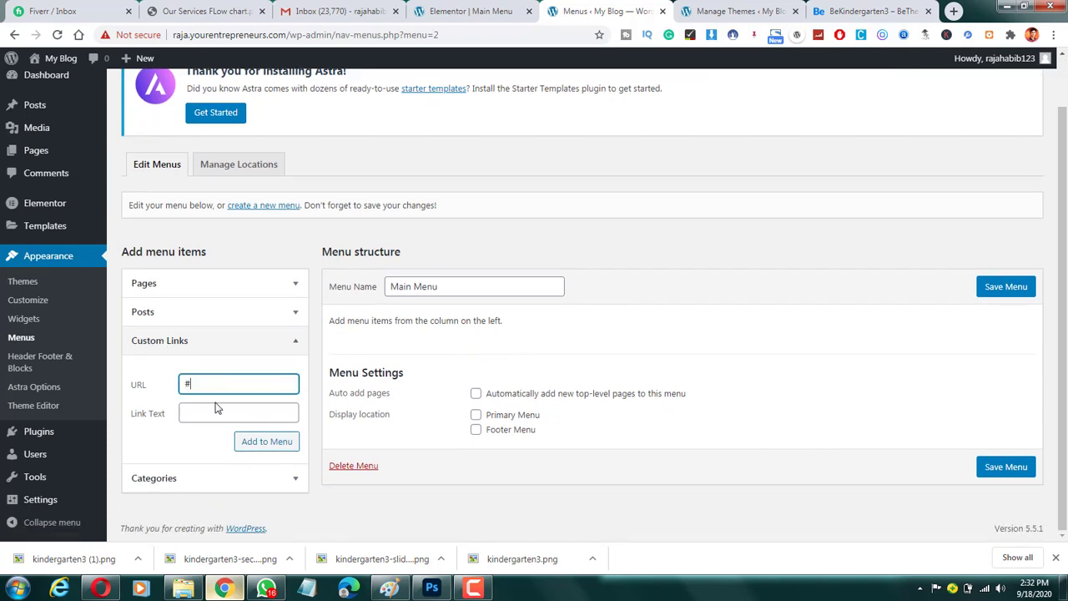
click(216, 406)
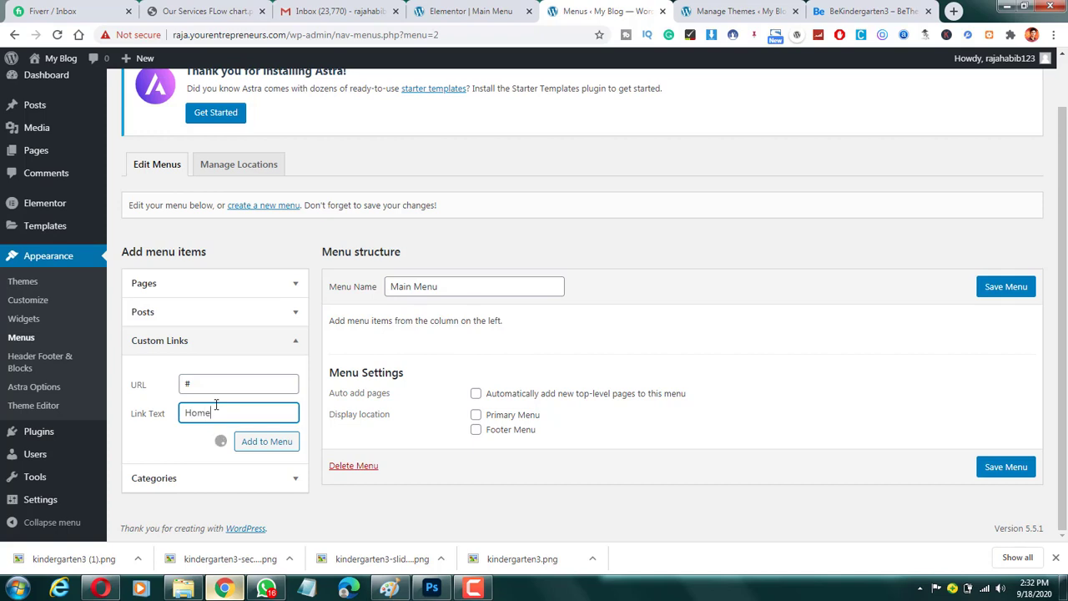
Add two more custom links with the URL #, "About Us" and "Contact Us", to the Main Menu.
click(206, 383)
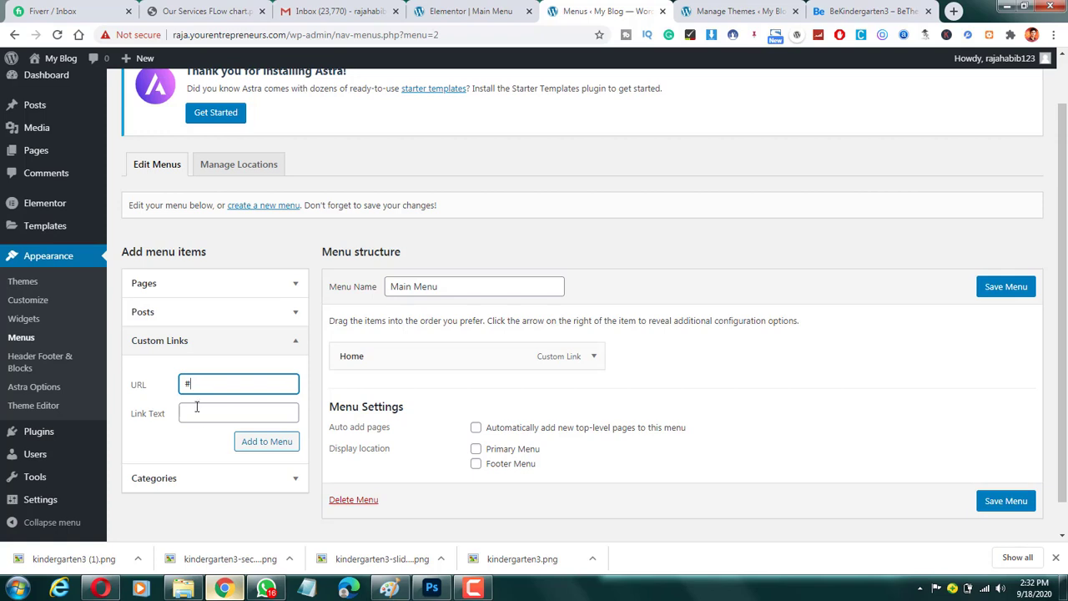
click(197, 407)
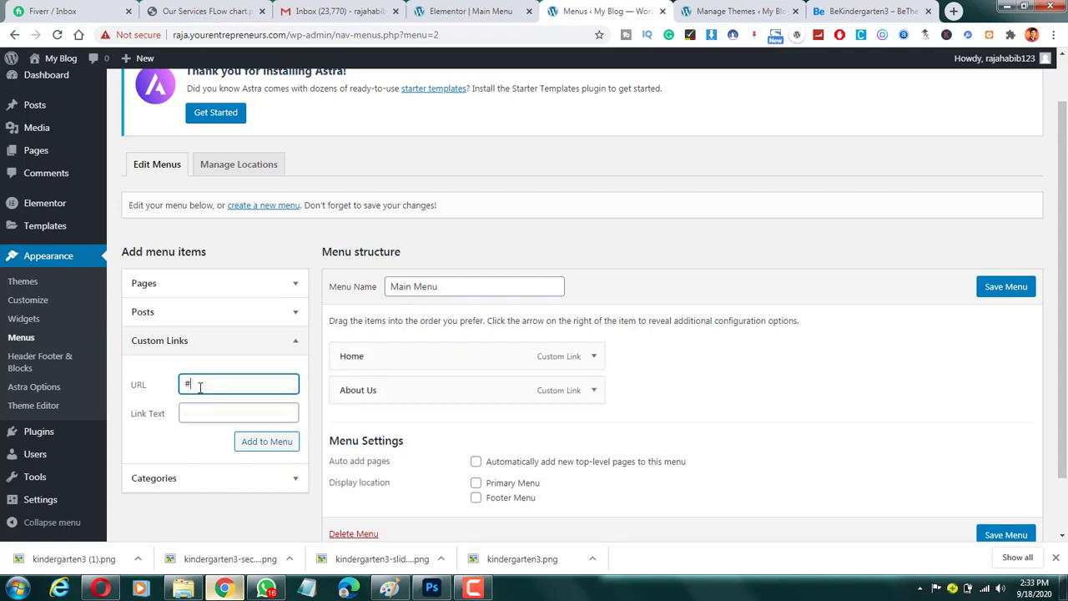
key(Tab)
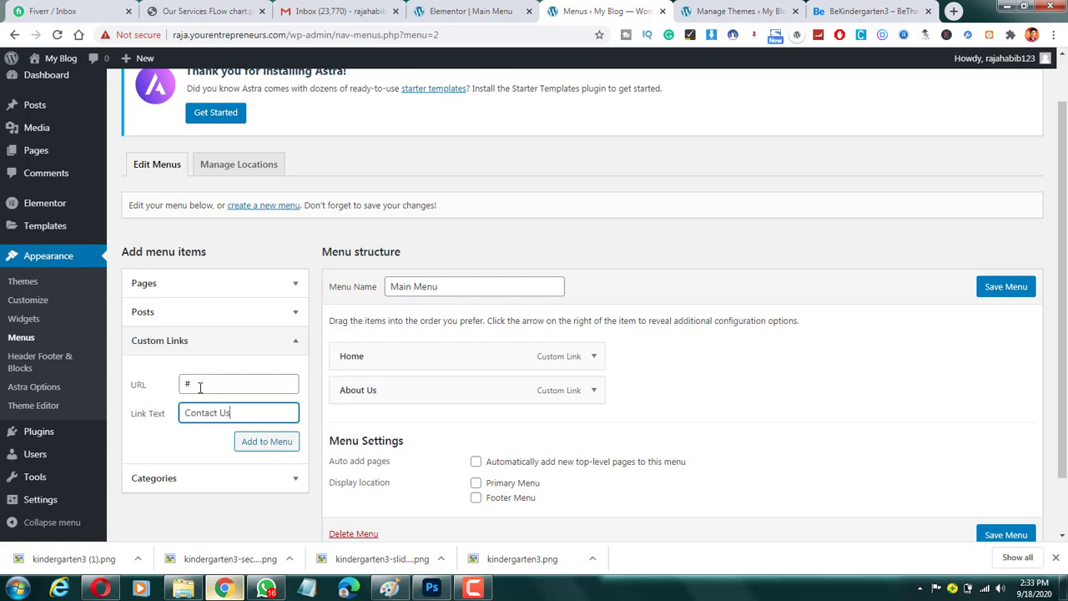
Check the navigation items in the BeKindergarten3 demo header and return to the My Blog Menus page.
key(ctrl+t)
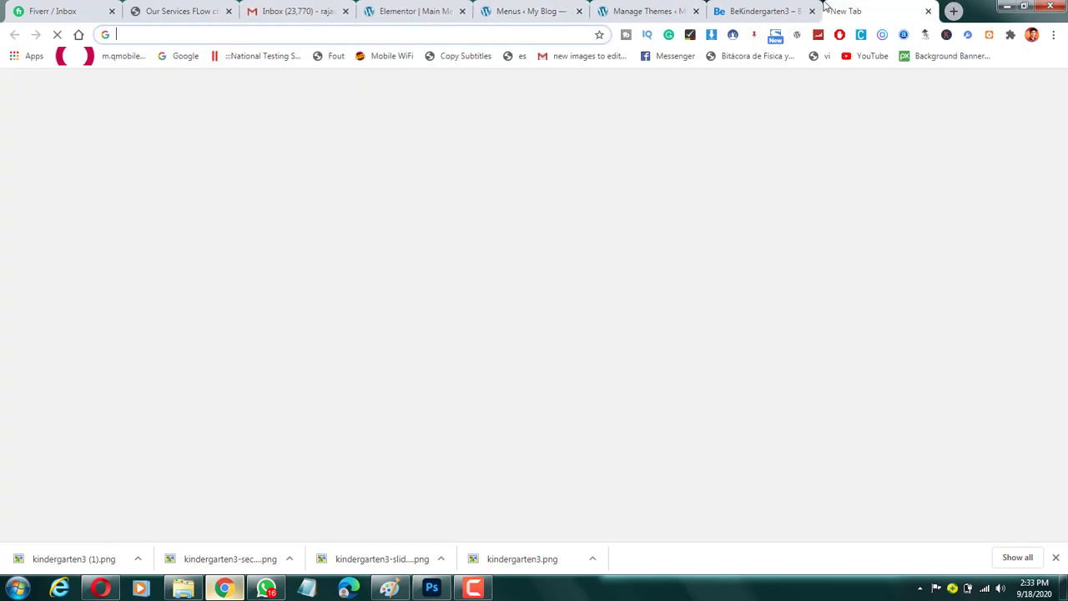
click(736, 7)
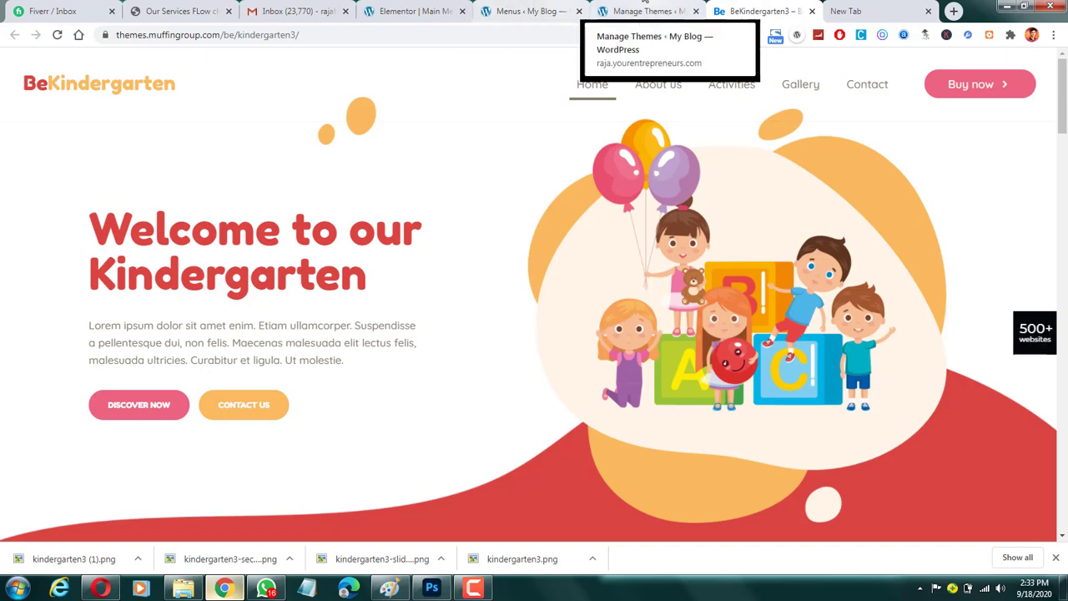
click(526, 7)
click(430, 7)
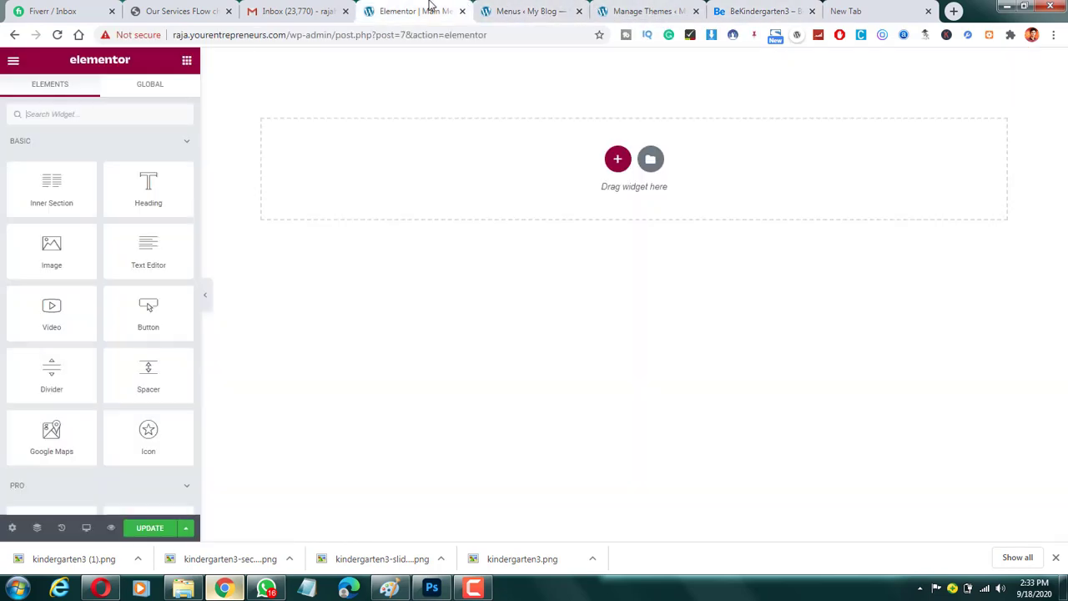
click(526, 10)
click(747, 10)
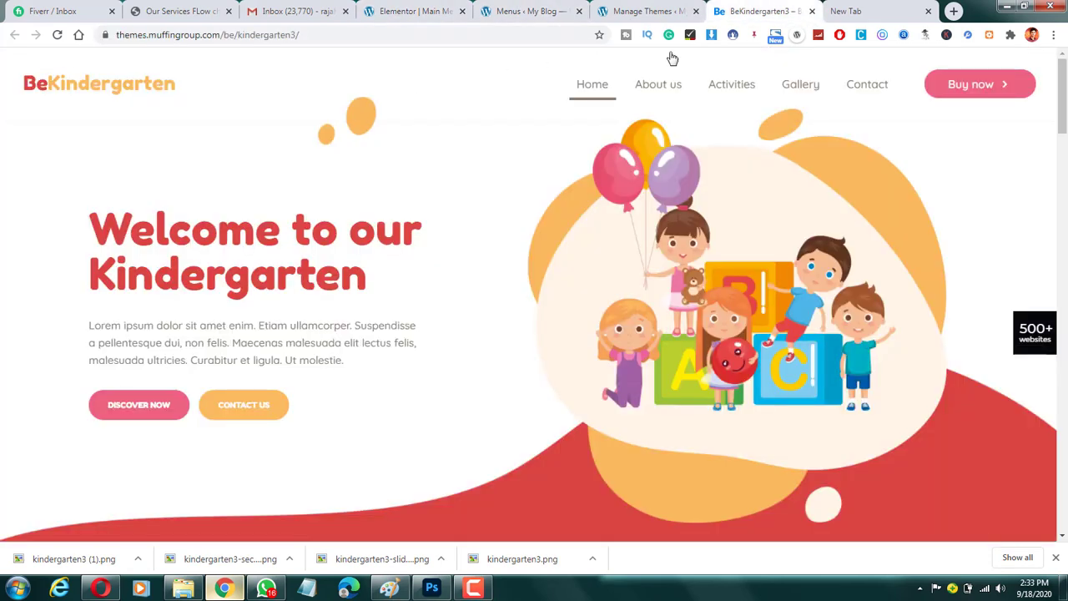
click(545, 6)
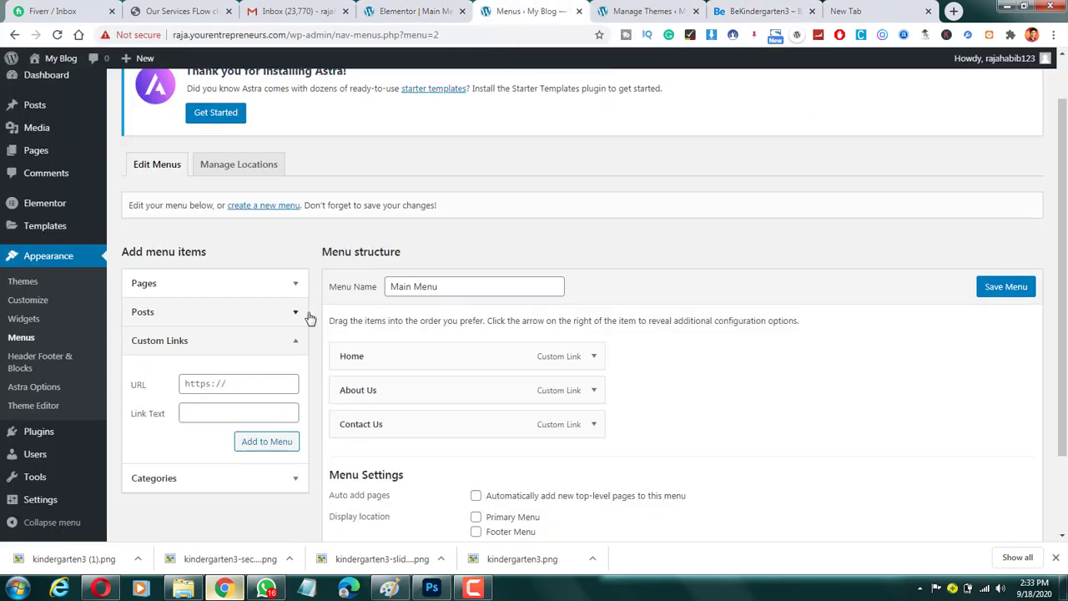
Add a custom link with the URL # and the link text "Galleries" to the Main Menu.
click(286, 383)
text(#)
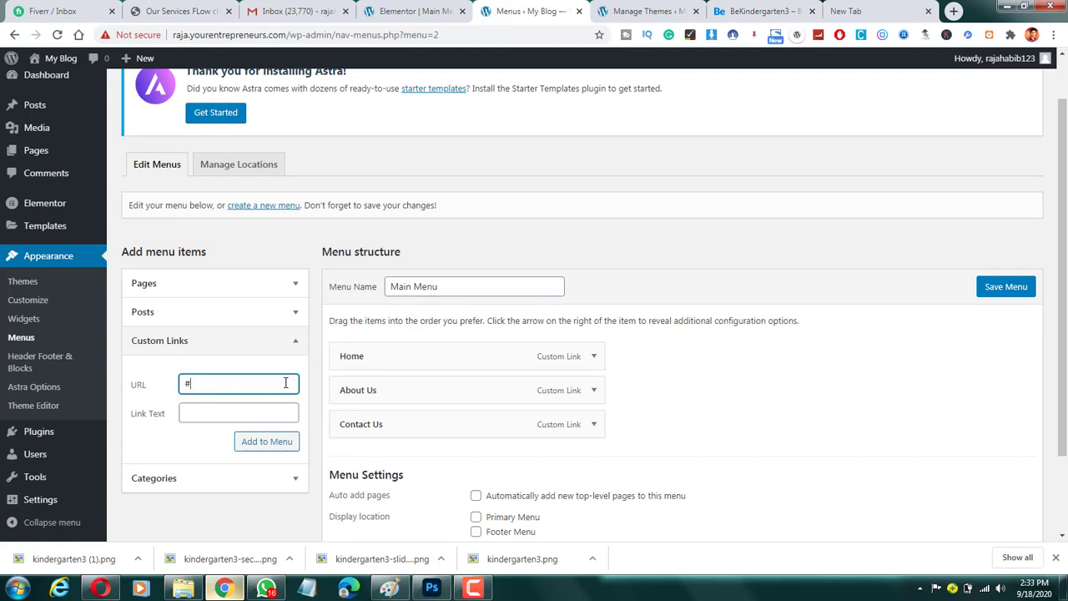
key(Tab)
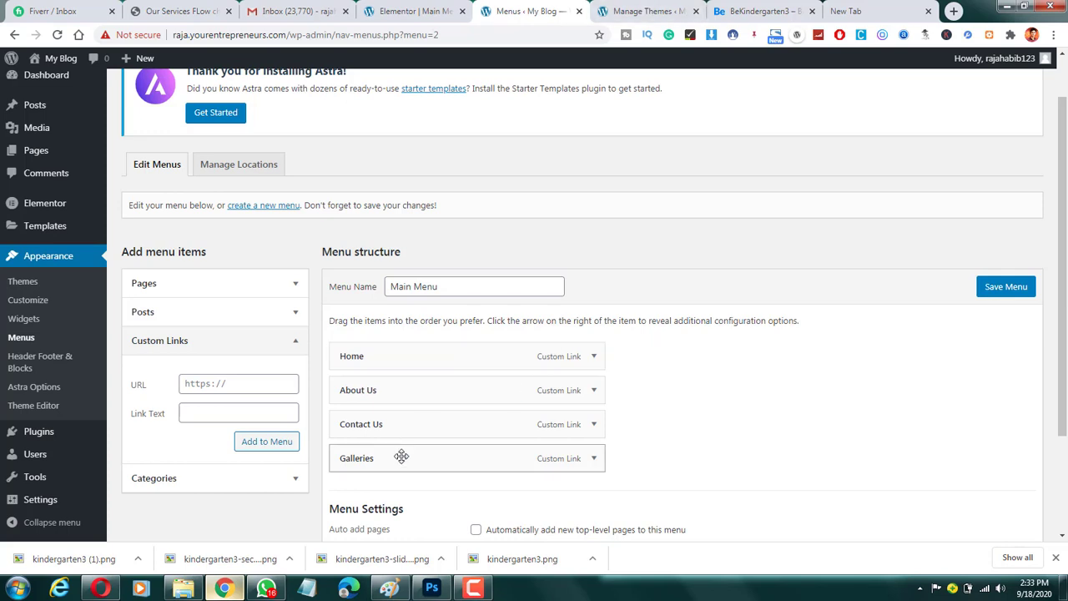
Move the Galleries item directly below Home in the menu structure and save the menu.
drag(401, 456, 480, 381)
scroll(615, 381, down, 3)
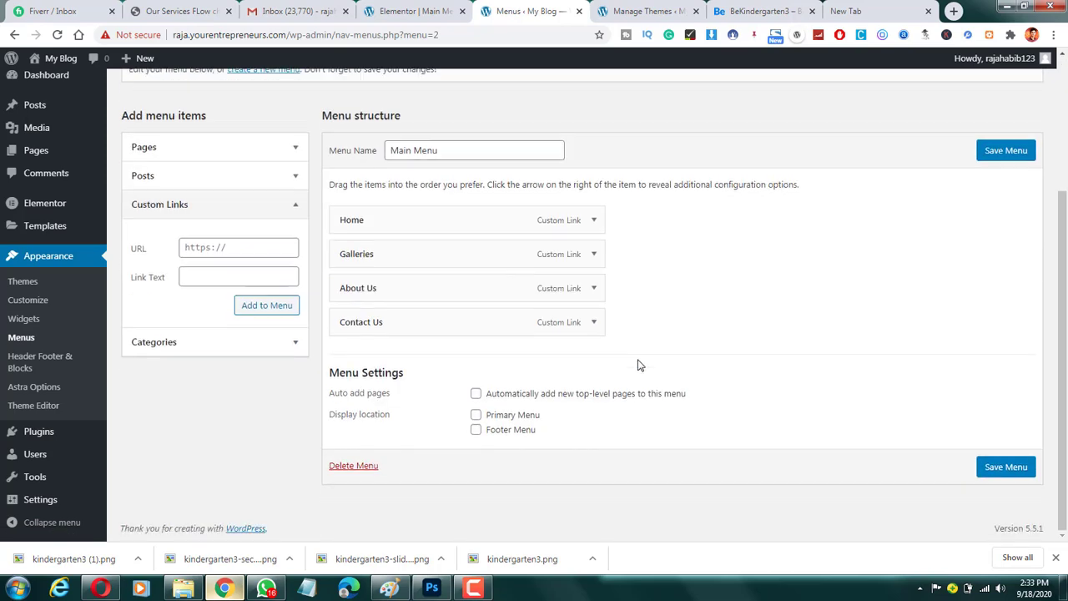
click(997, 150)
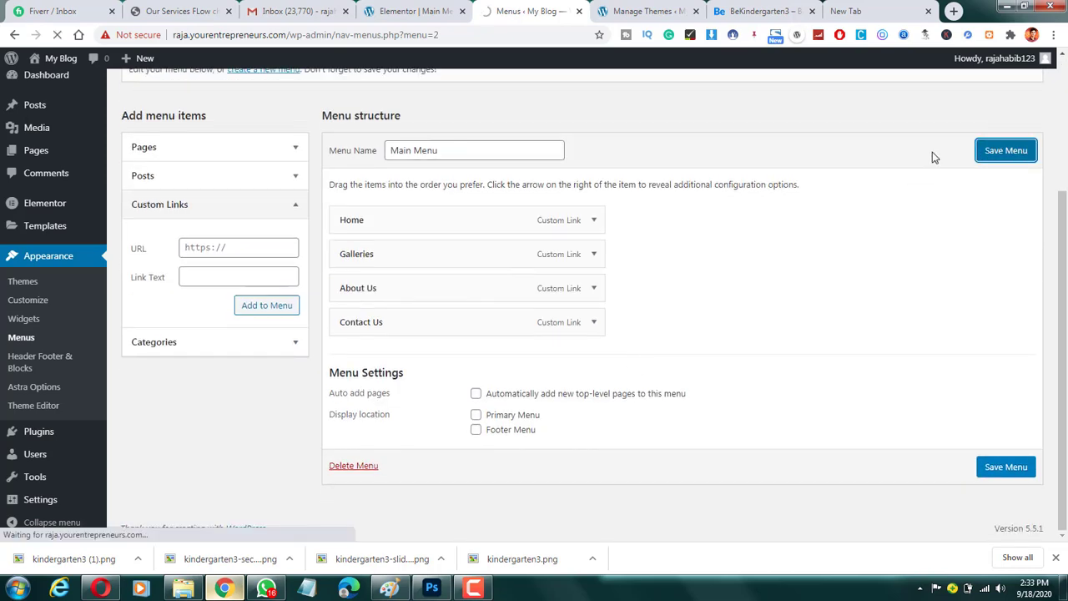
Reload the Main Menu template in Elementor, and add a section of three equal columns based on the BeKindergarten3 demo header.
click(400, 8)
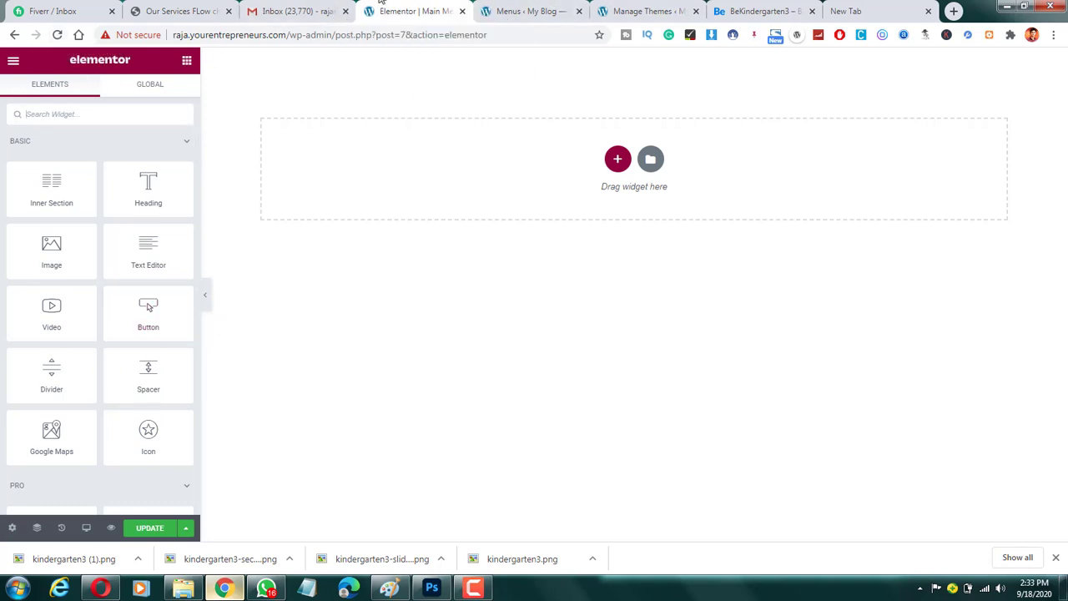
click(58, 38)
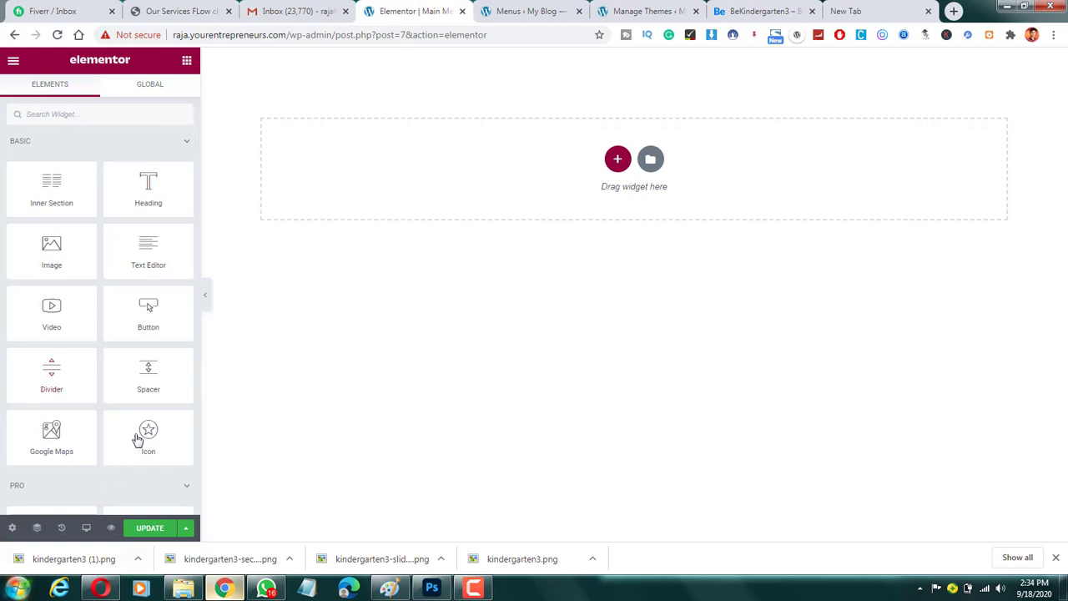
click(618, 161)
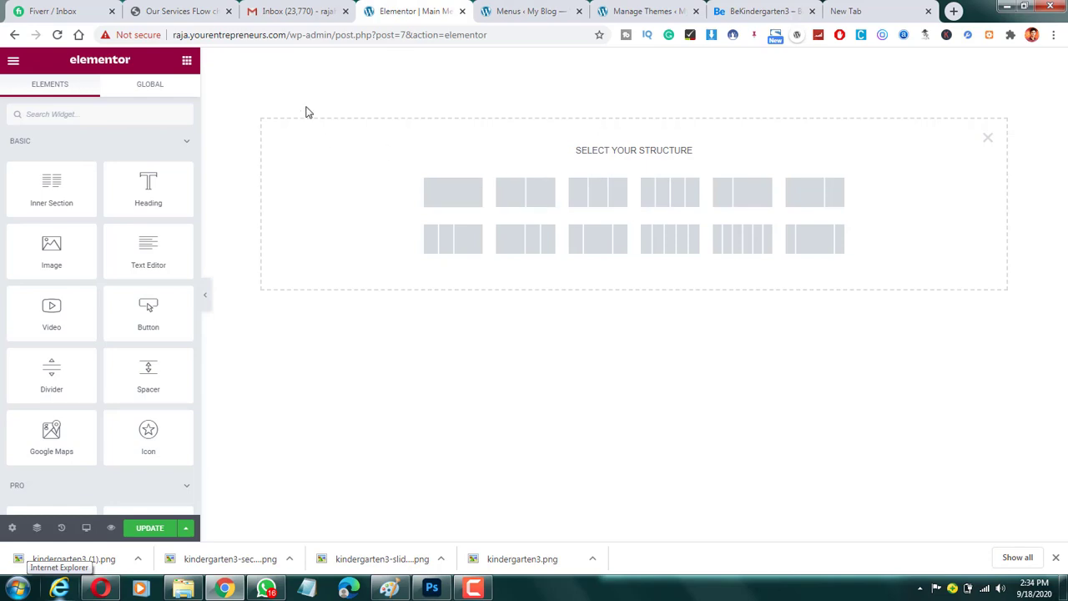
click(745, 8)
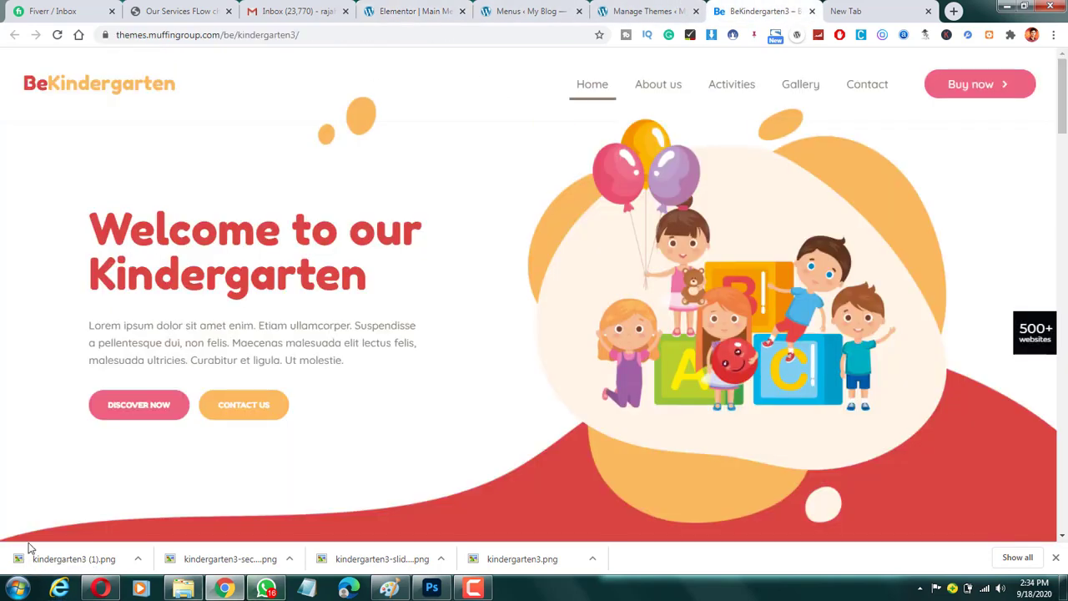
click(515, 9)
click(397, 8)
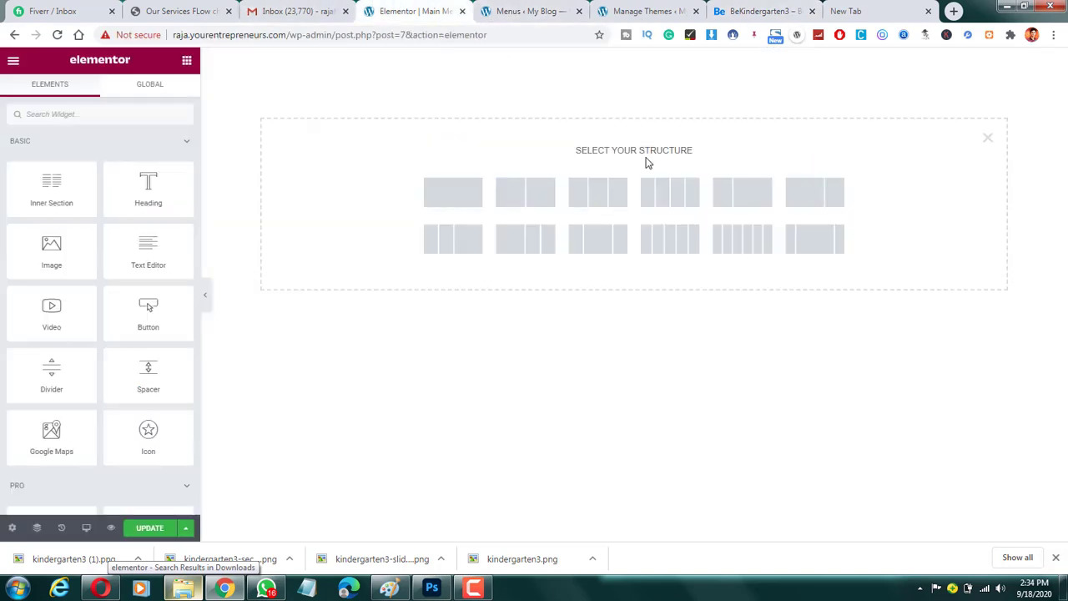
click(750, 8)
click(406, 8)
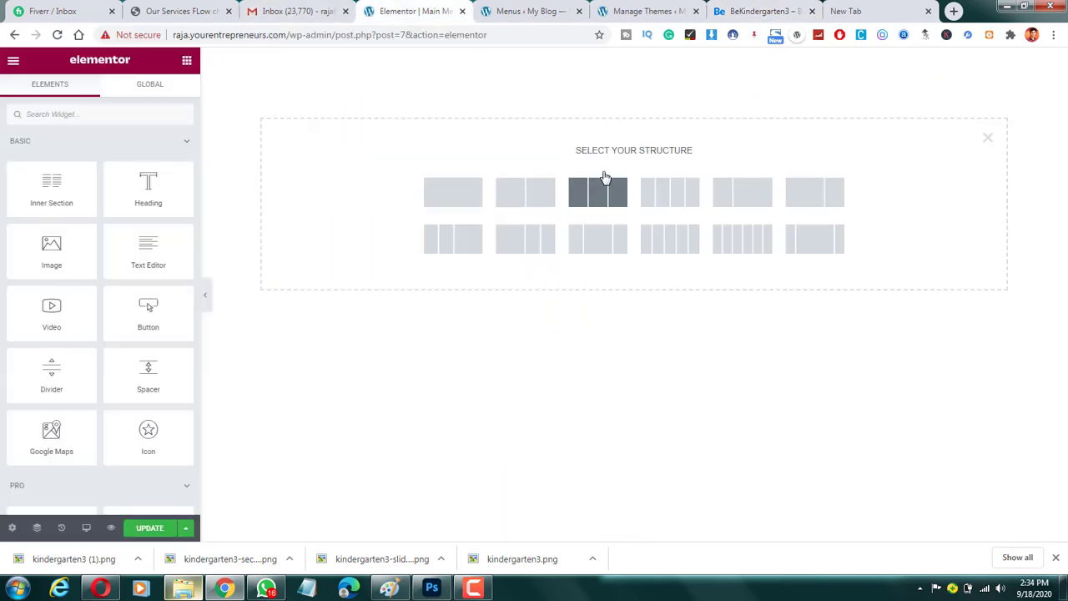
click(604, 188)
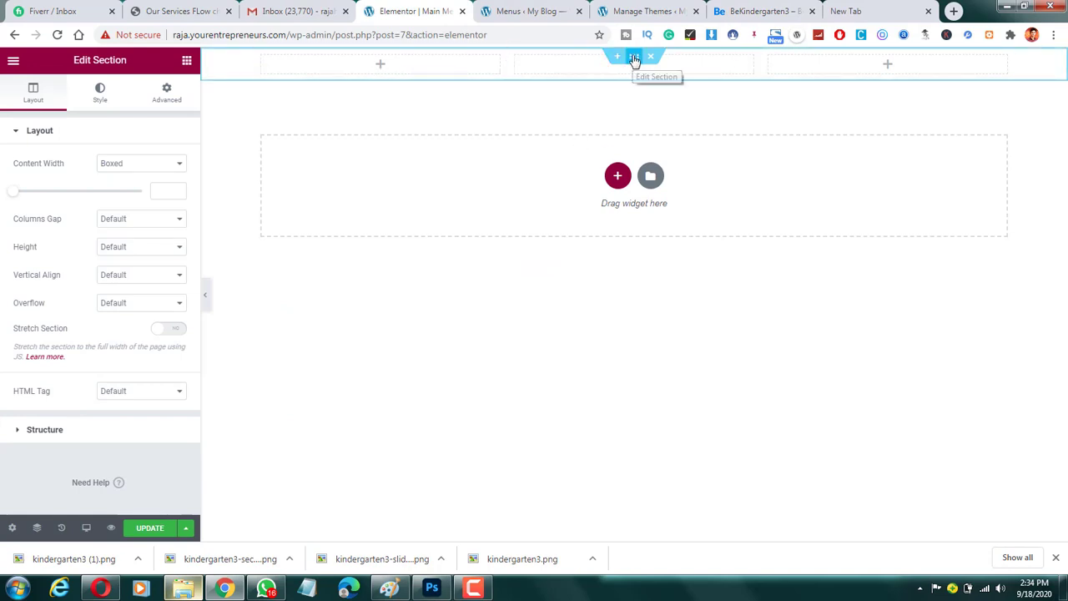
Add an Image widget with the uploaded logo kindergarten3 (1).png to the section's first column, and compare it with the demo header.
click(379, 65)
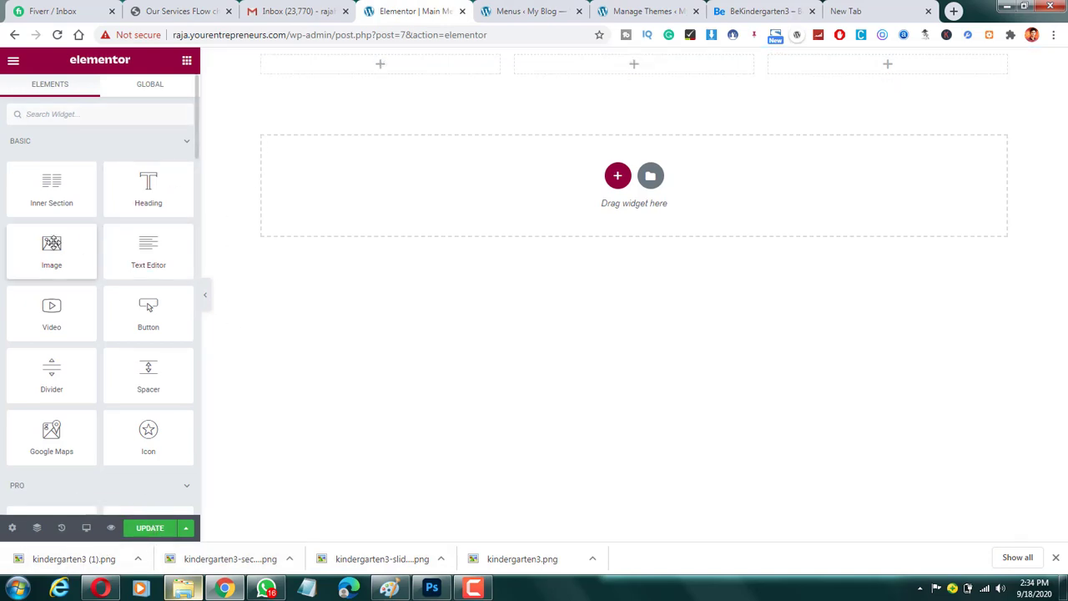
drag(52, 248, 380, 60)
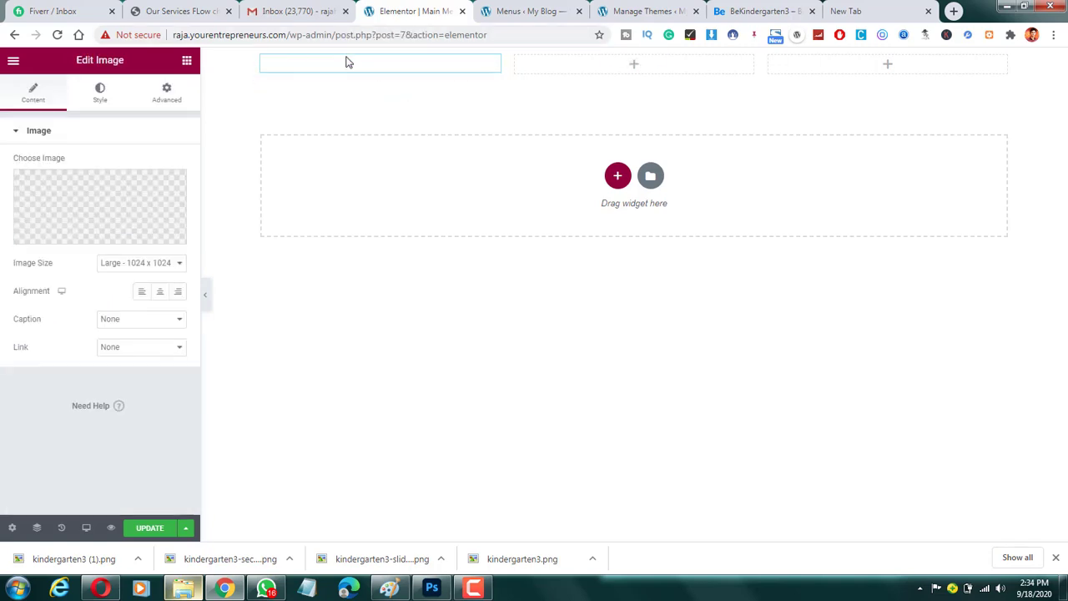
click(112, 184)
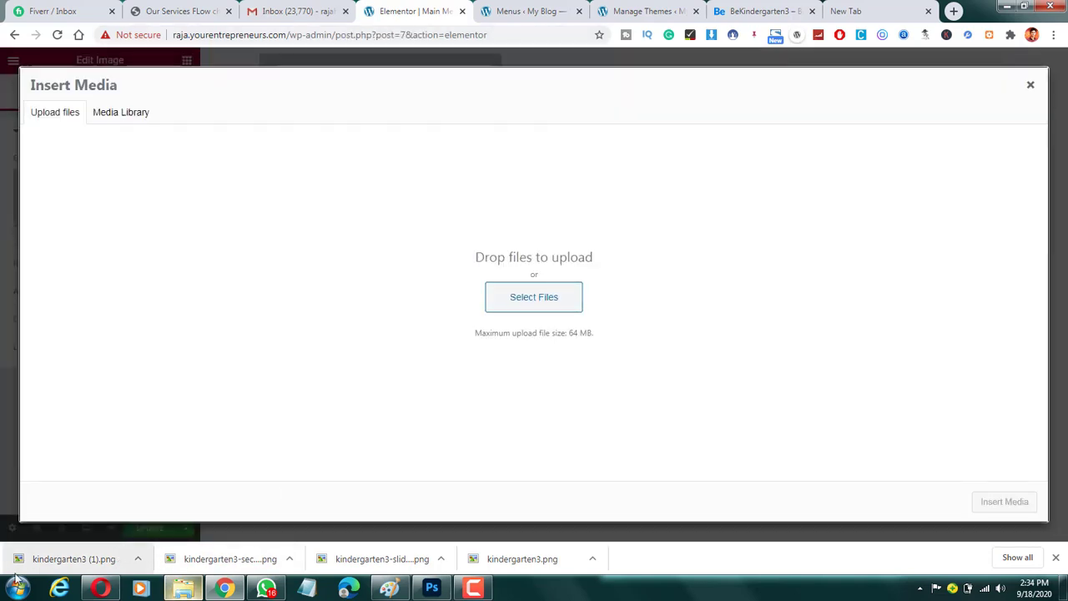
drag(42, 559, 234, 281)
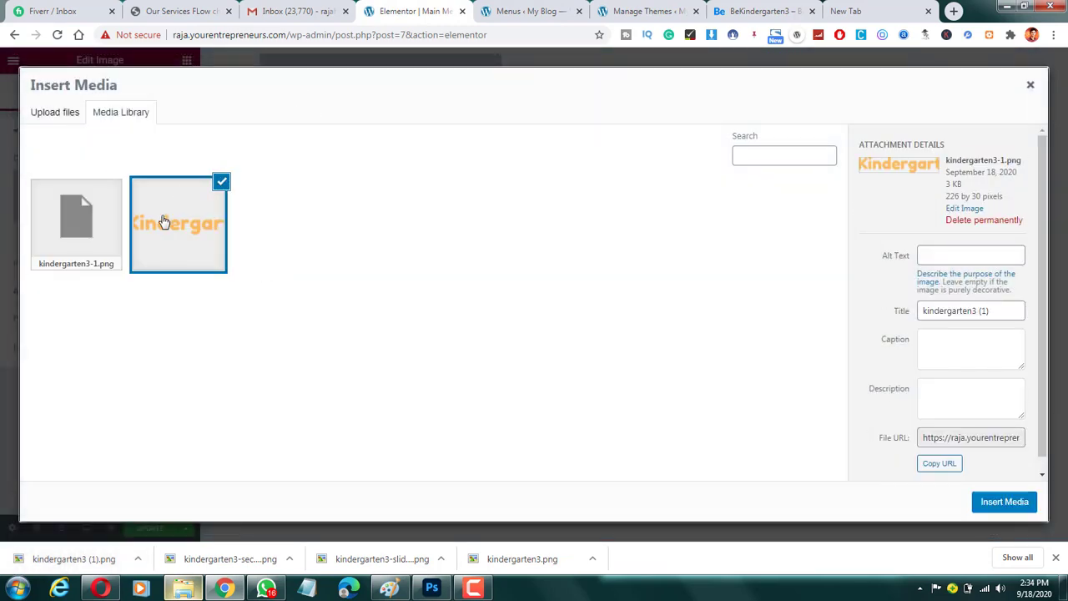
click(1005, 502)
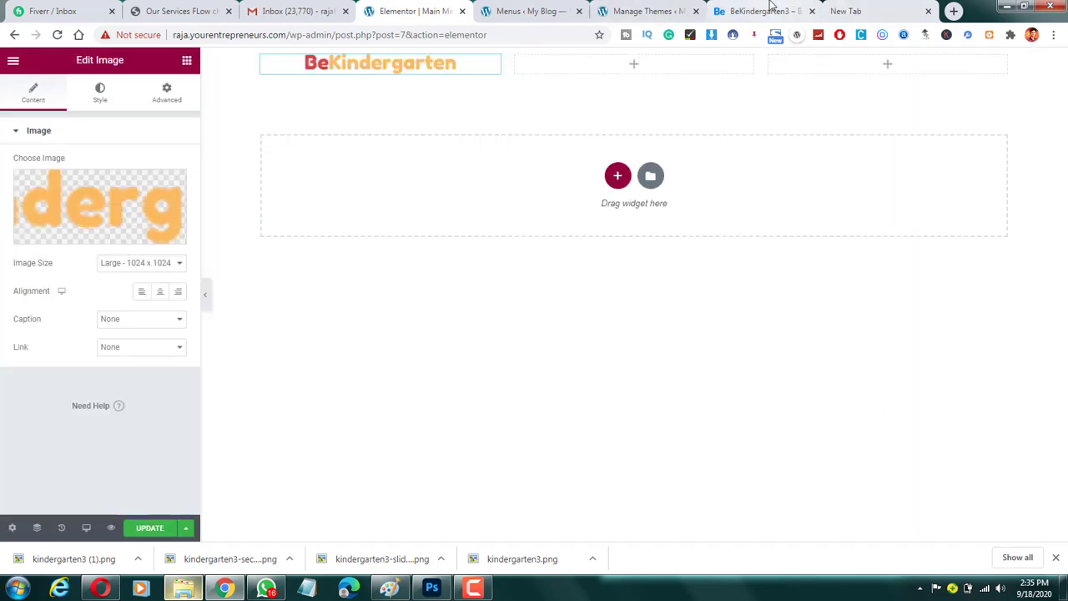
click(766, 10)
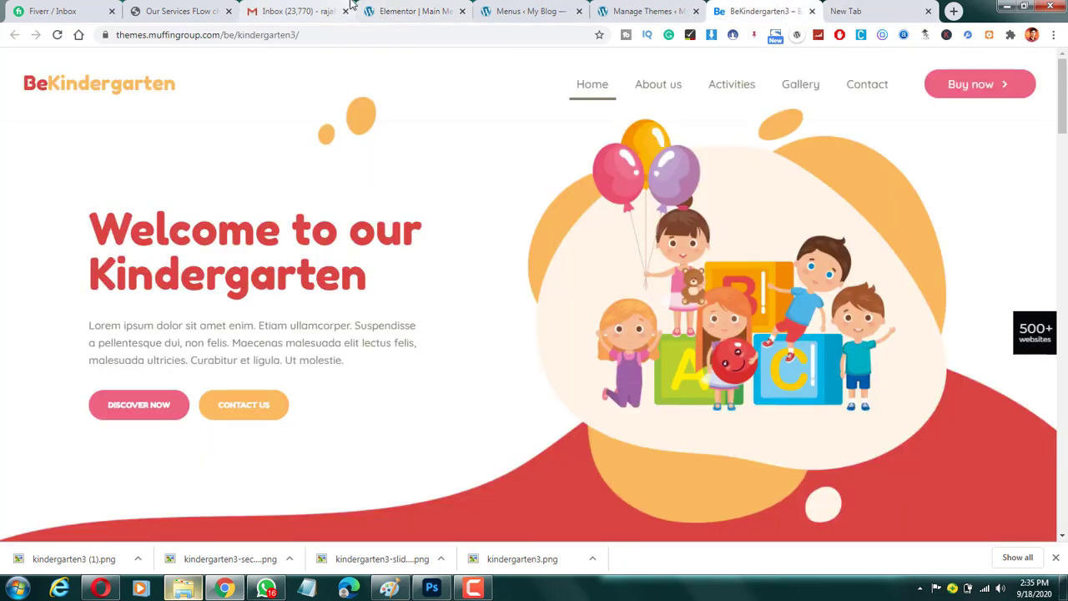
click(417, 10)
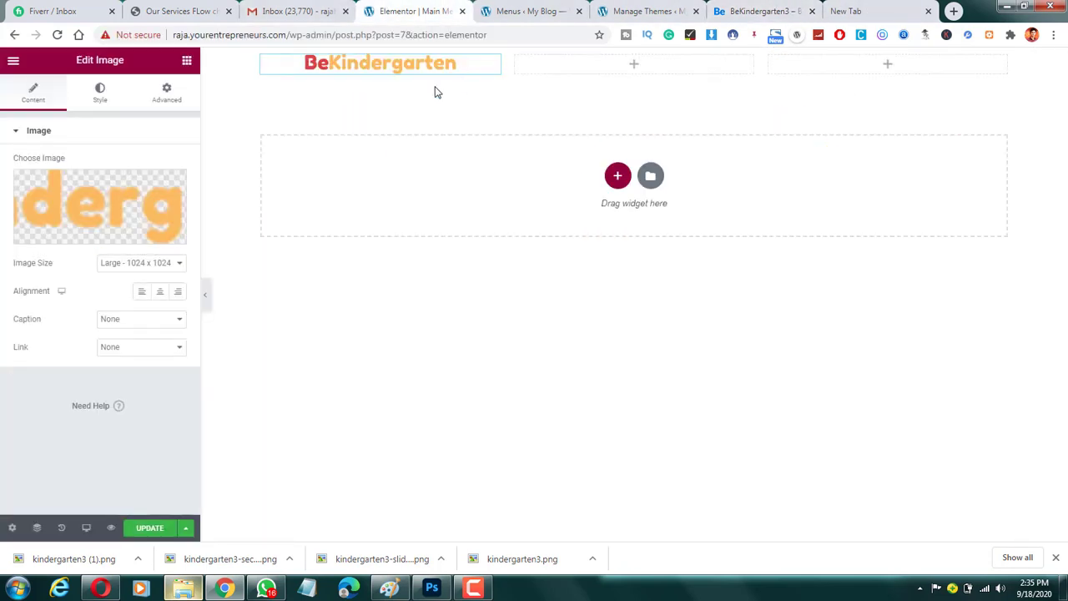
Search the widgets for "me" and add the Navigation Menu widget to the header section's middle column.
click(637, 75)
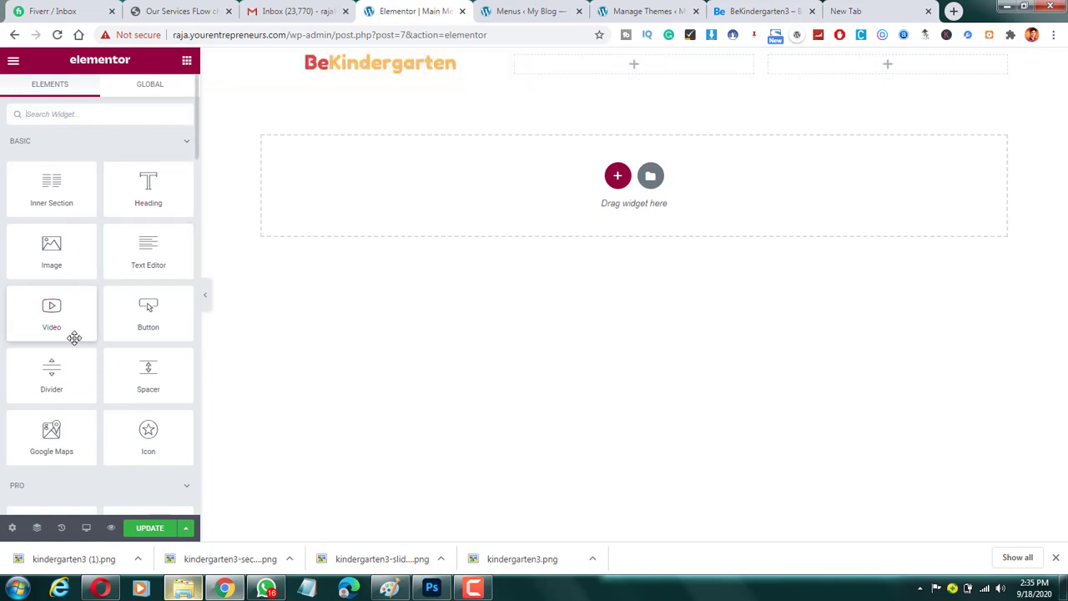
click(83, 117)
text(me)
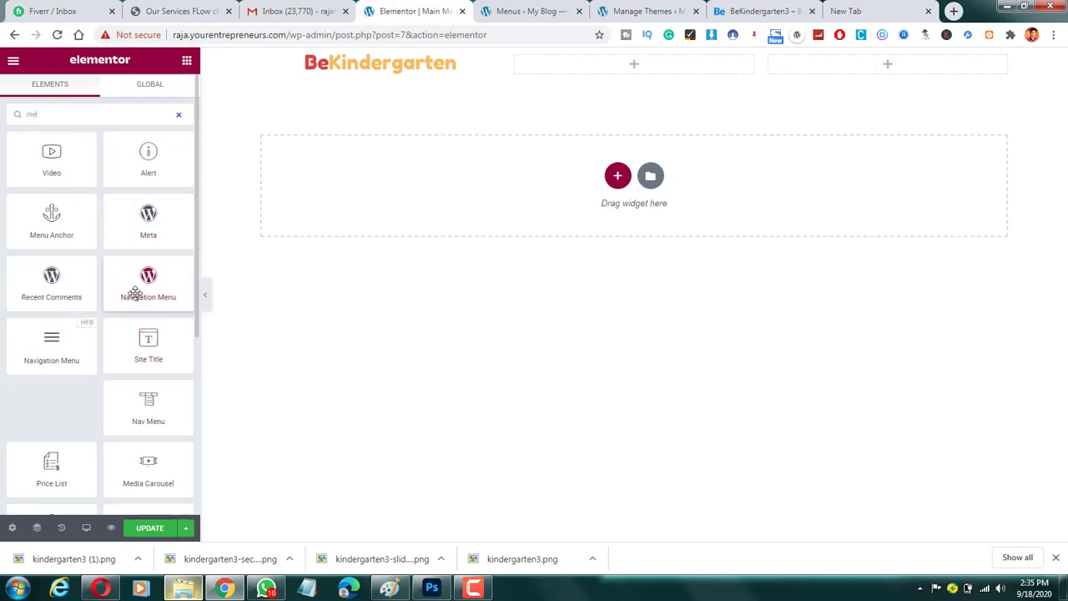
scroll(68, 344, down, 1)
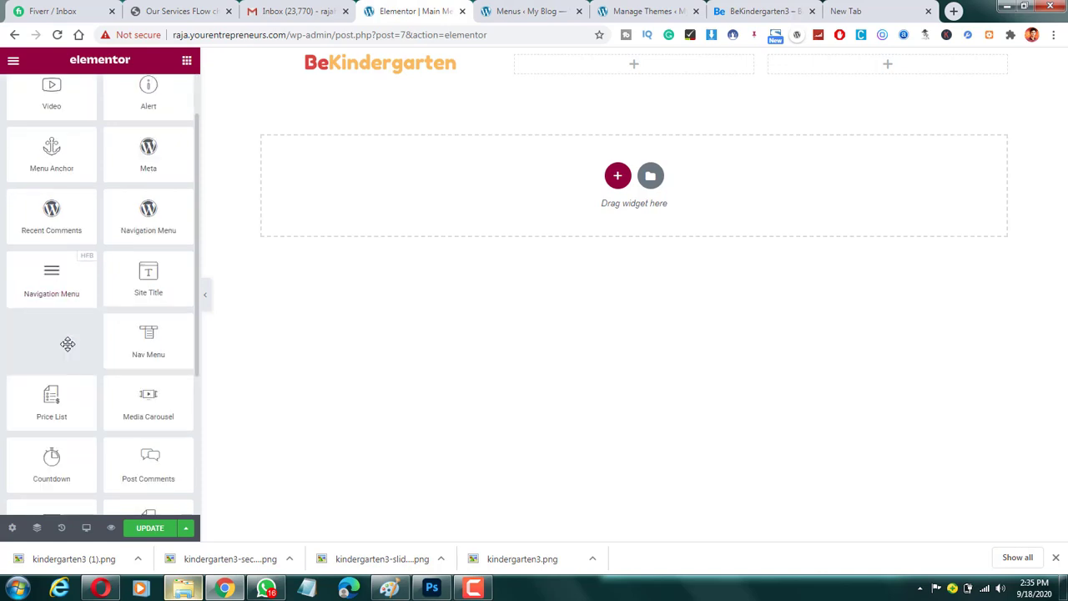
scroll(68, 344, up, 1)
scroll(67, 344, down, 1)
drag(65, 286, 725, 66)
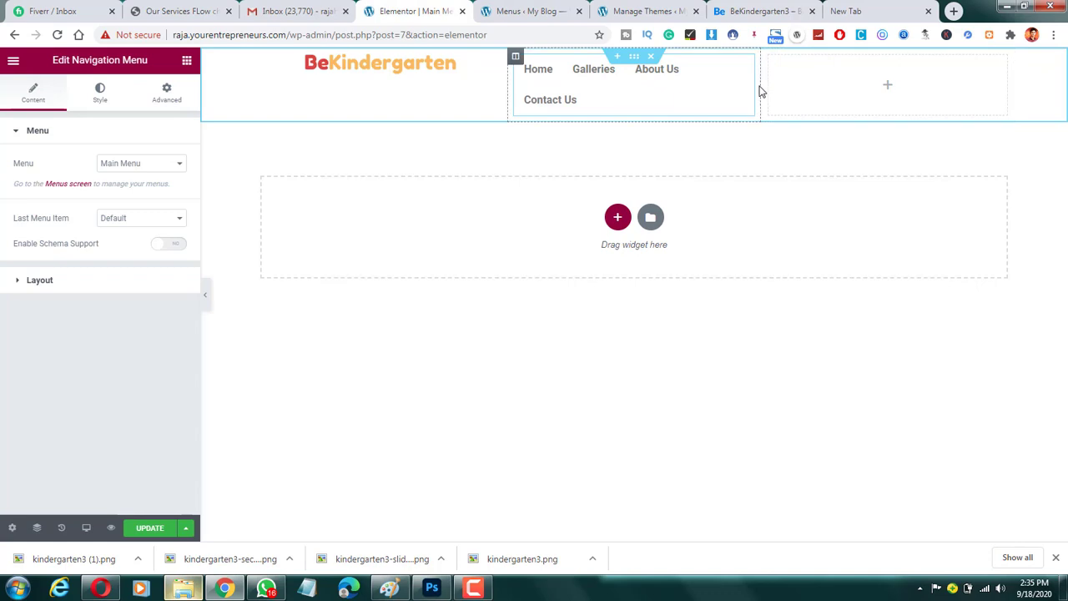
Widen the middle column so the menu fits on one line, and set the menu layout's alignment to Right.
drag(762, 86, 878, 82)
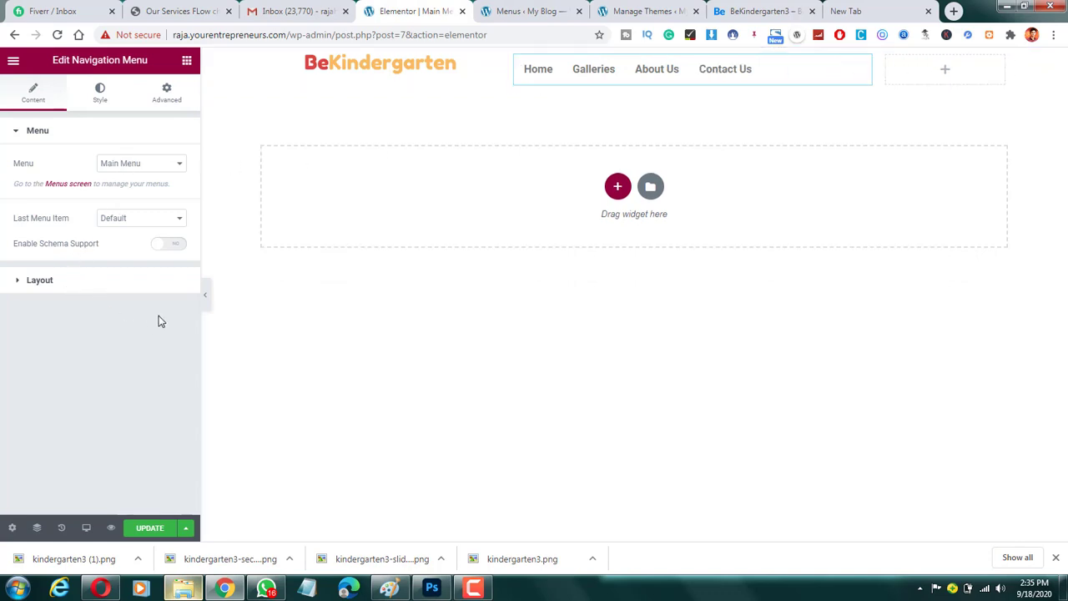
click(159, 280)
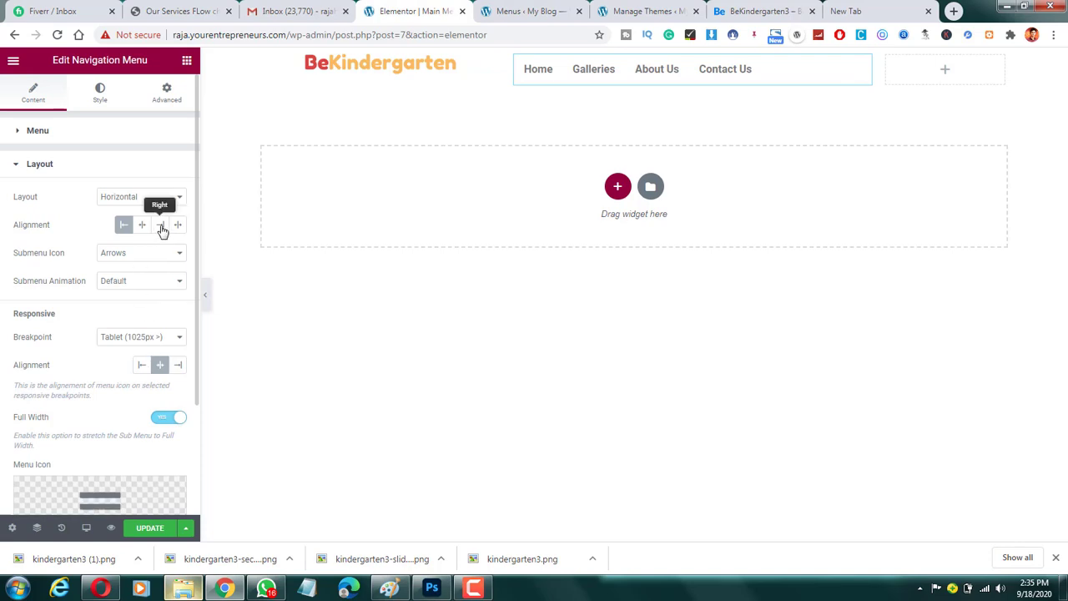
click(161, 226)
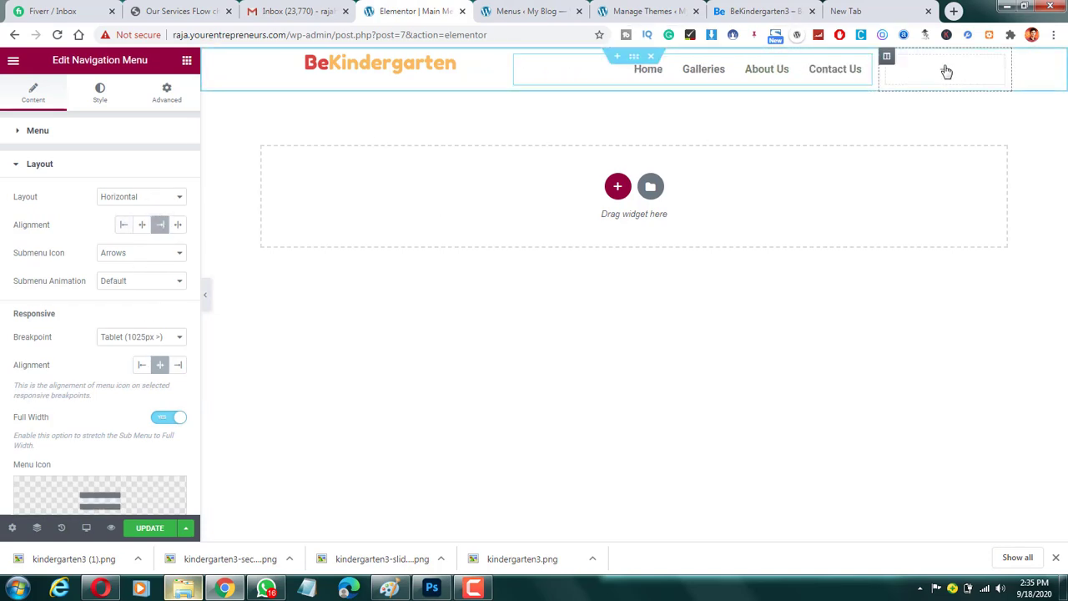
Add a Button widget to the header's third column, check it against the demo header, and align the button right.
click(946, 71)
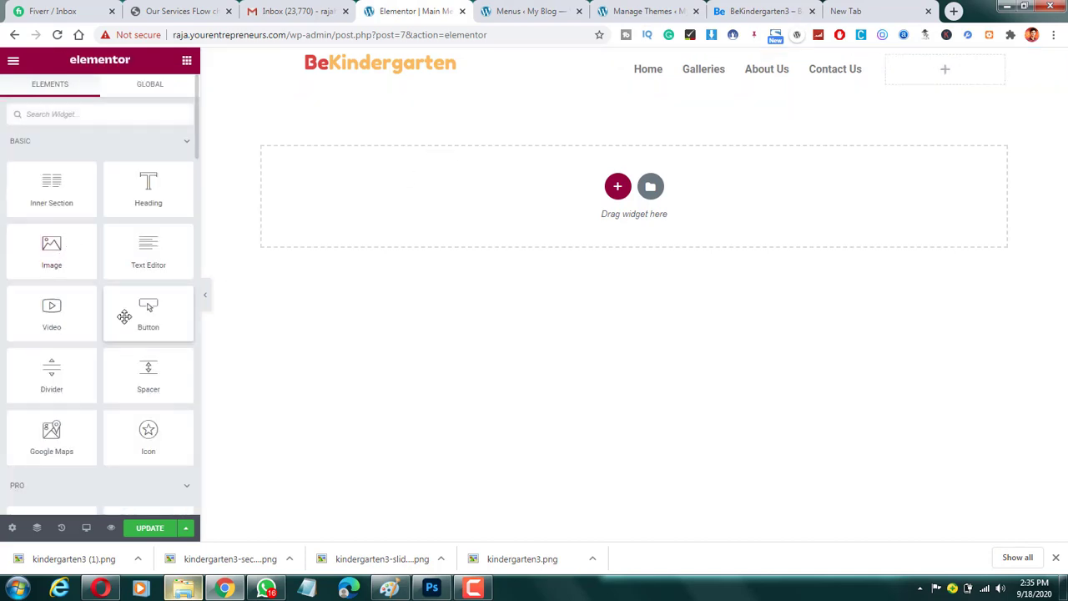
drag(124, 317, 999, 66)
click(761, 11)
click(761, 11)
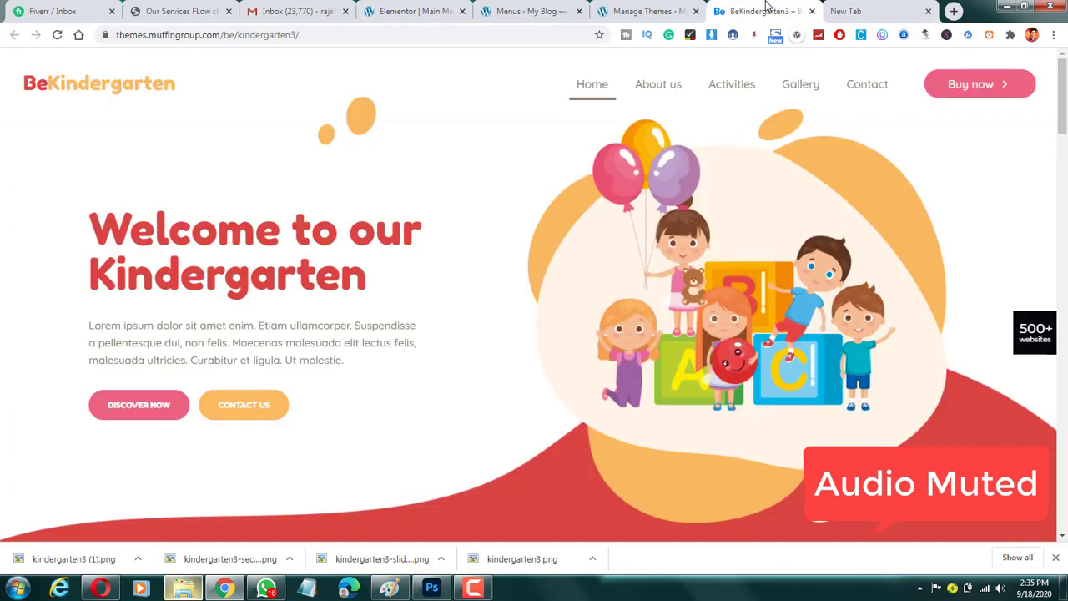
click(391, 11)
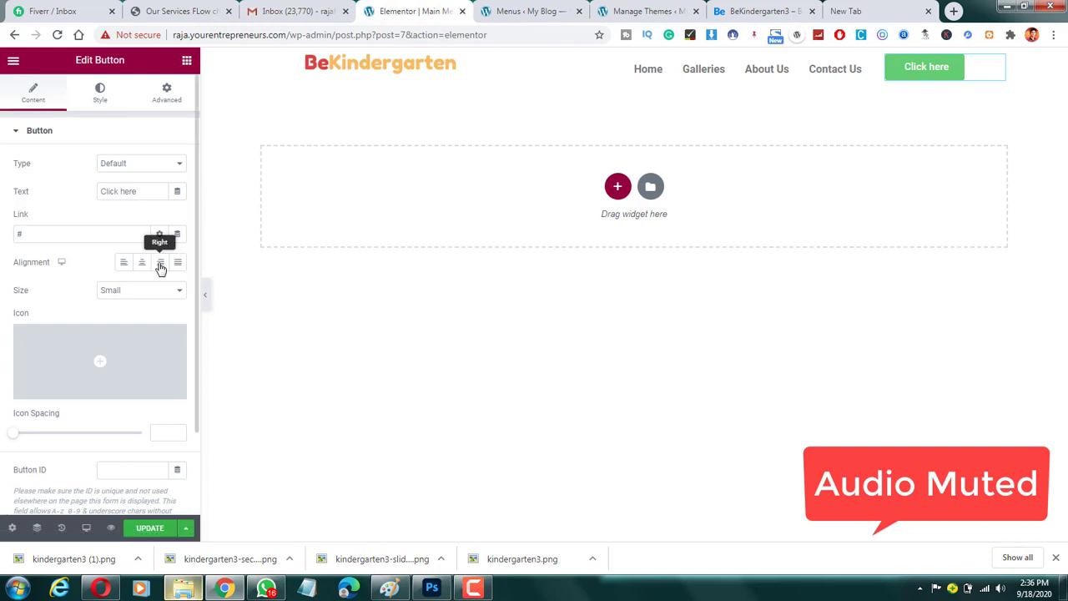
click(161, 267)
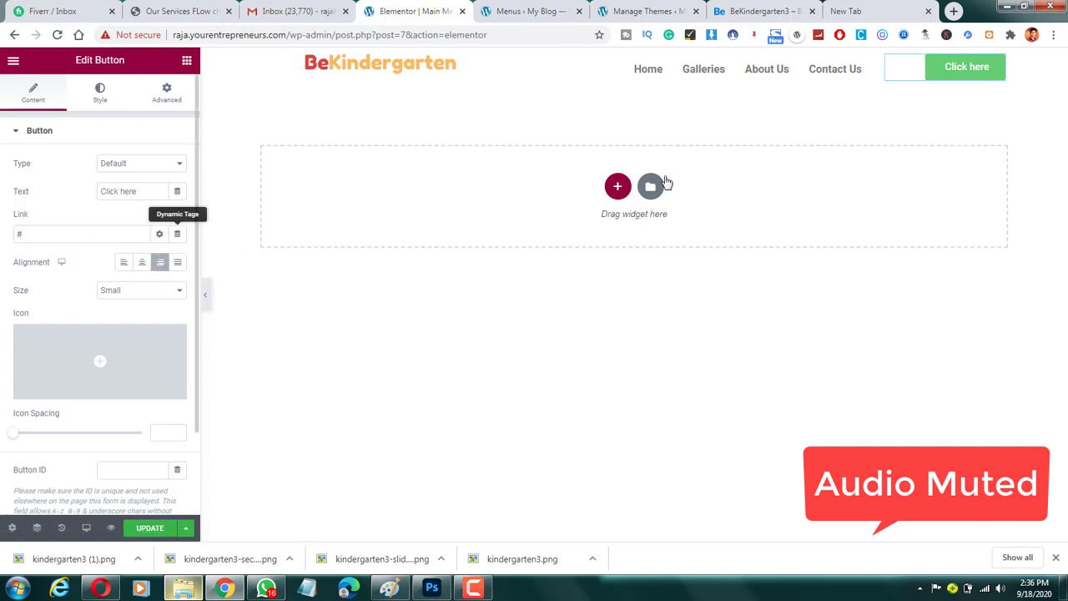
Inspect the demo header's Buy now button in the developer tools and examine its padding, border radius, font and color styles.
click(747, 11)
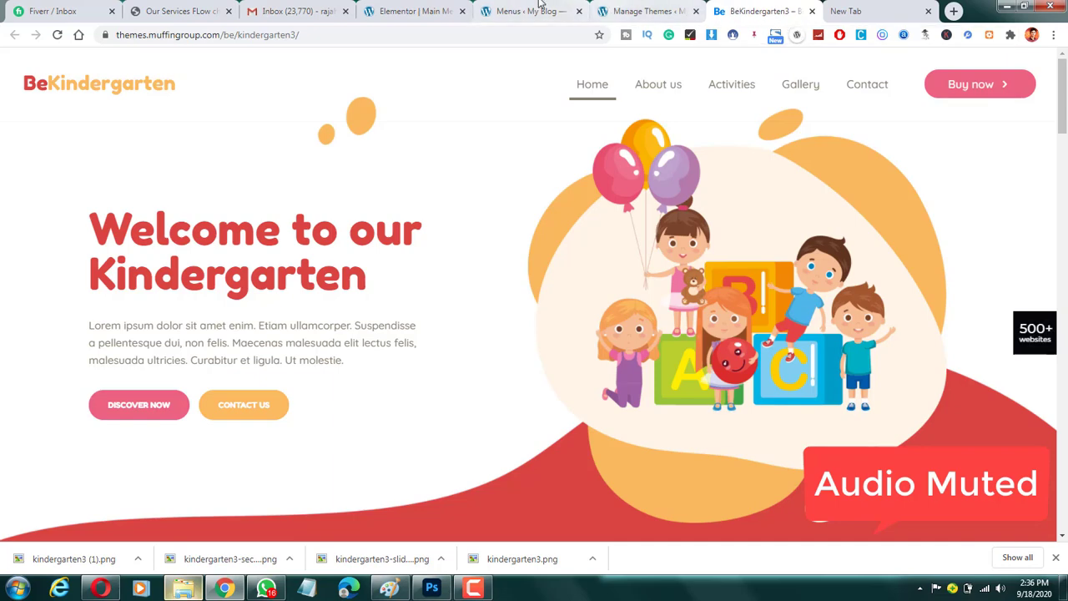
click(407, 10)
click(735, 11)
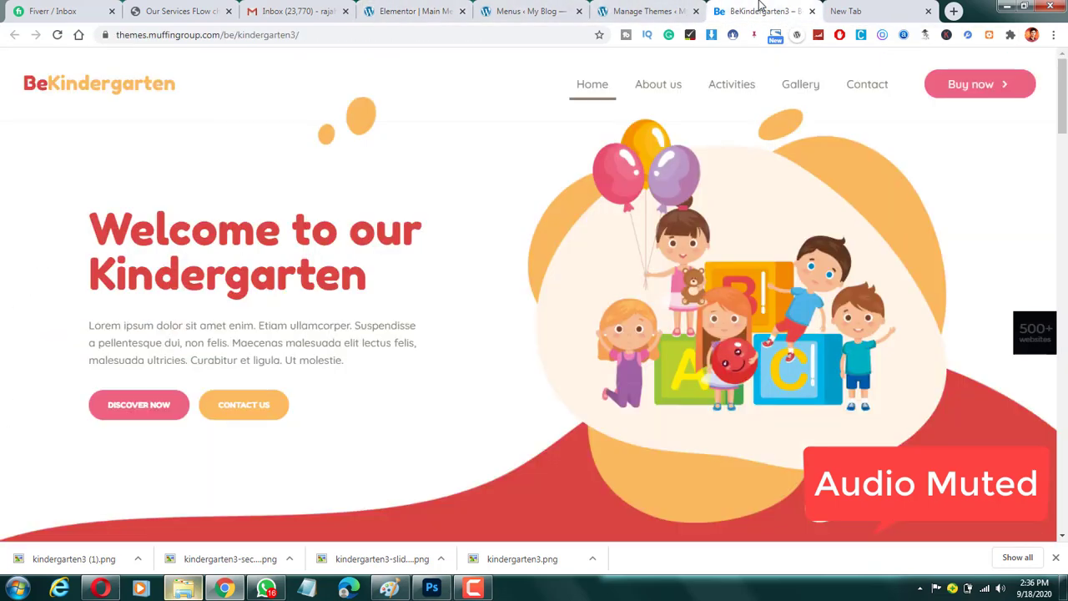
right_click(969, 79)
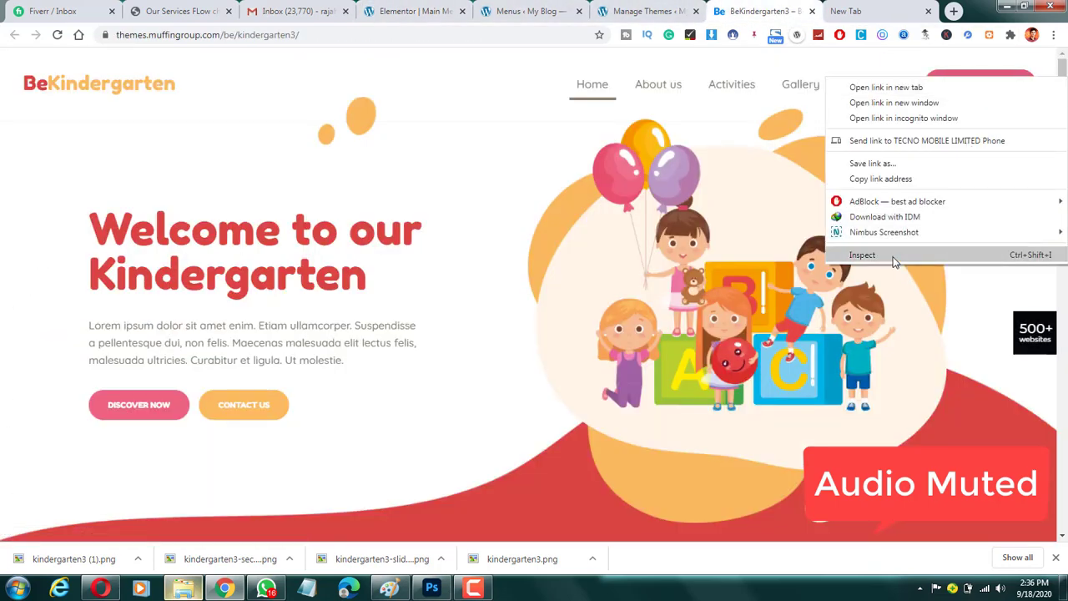
key(Escape)
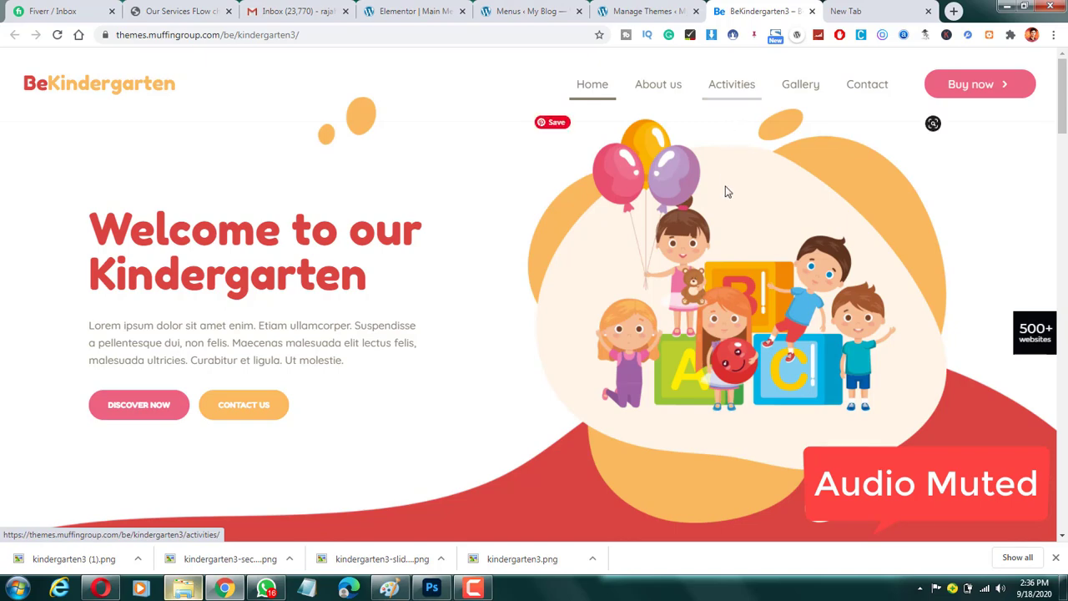
key(ctrl+shift+i)
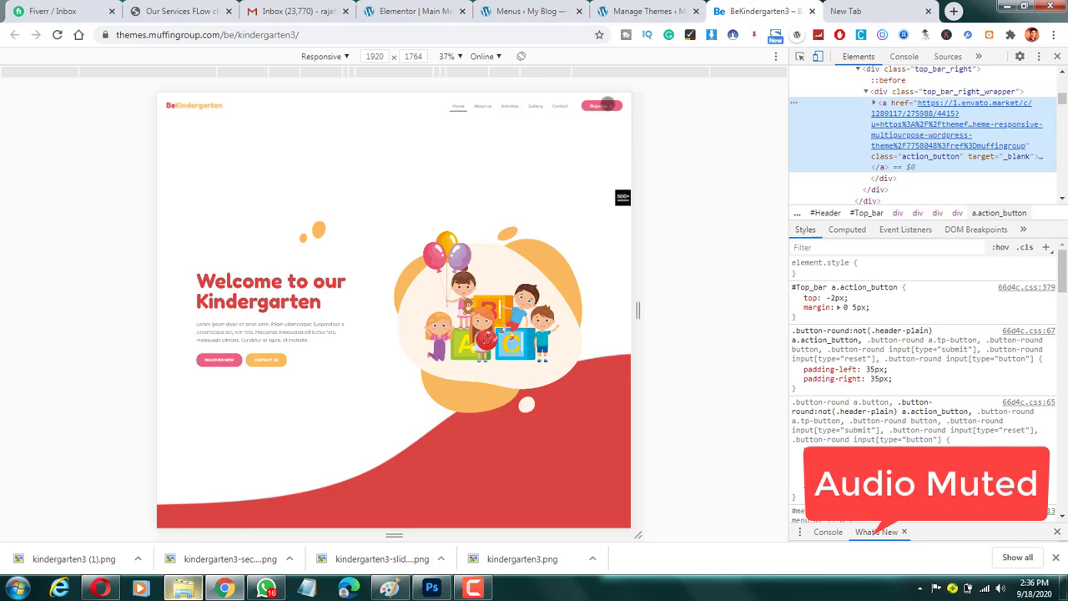
scroll(897, 393, down, 3)
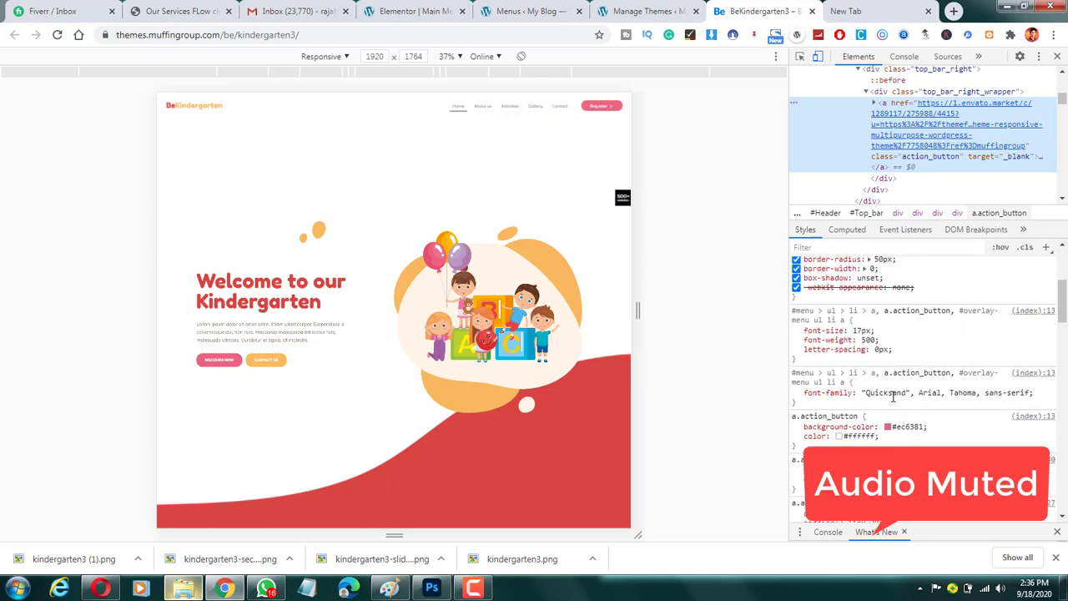
scroll(893, 397, up, 2)
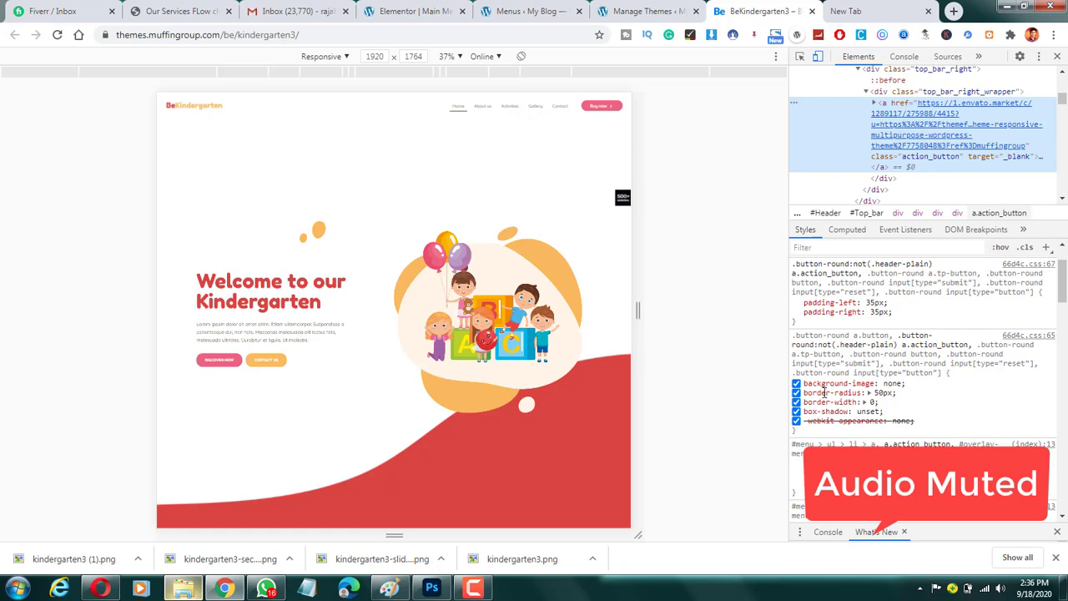
click(478, 588)
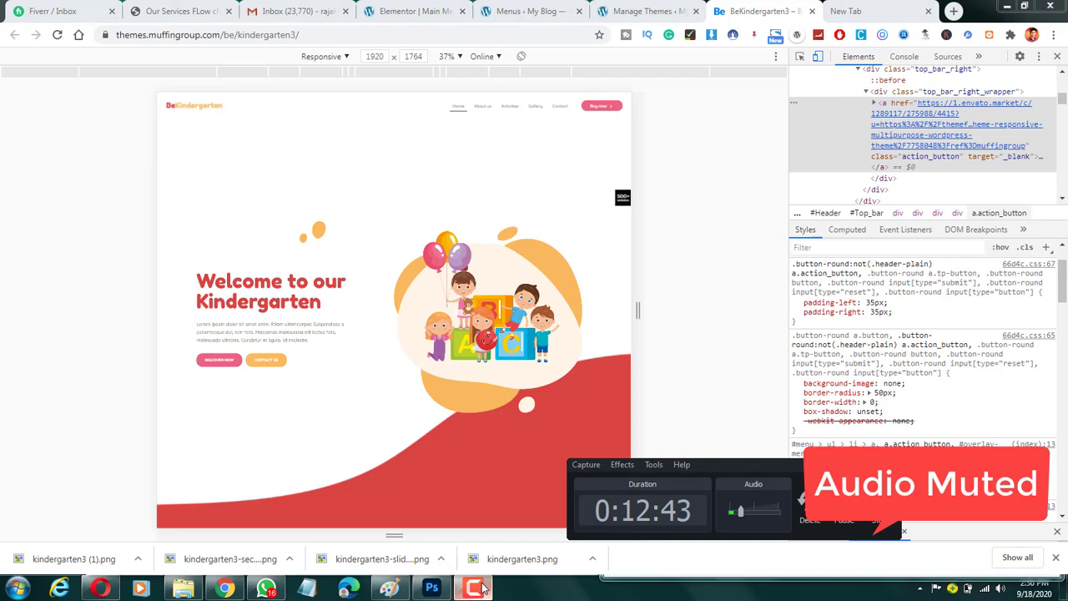
click(477, 588)
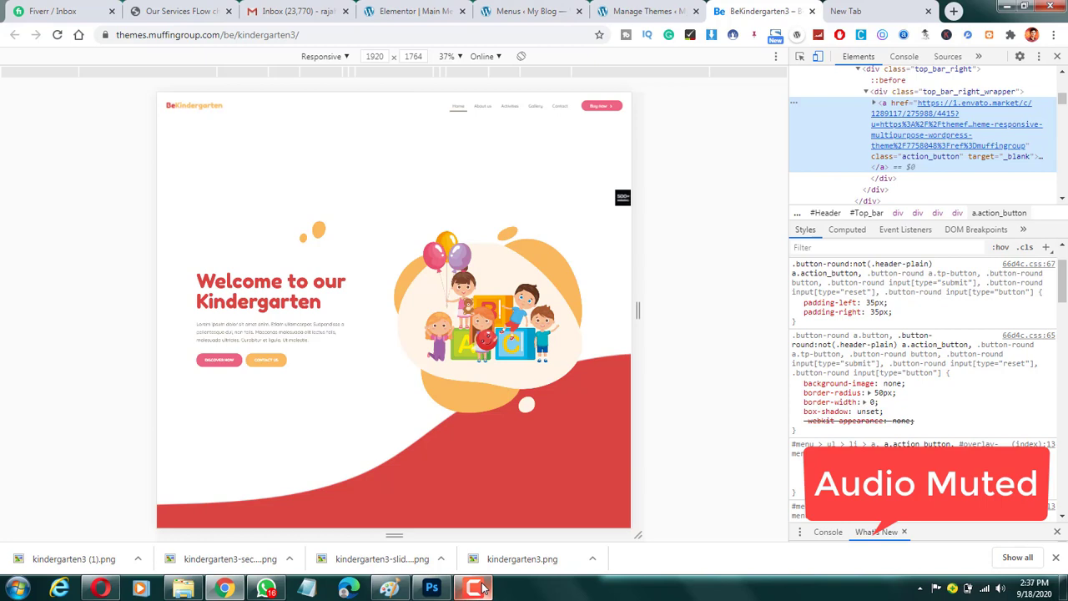
click(482, 589)
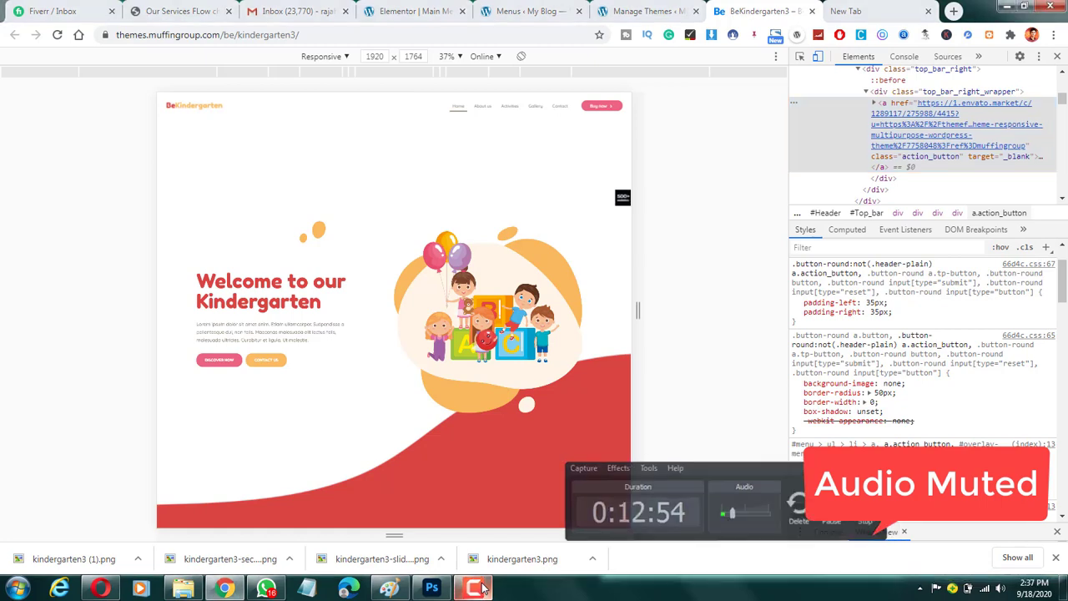
click(481, 589)
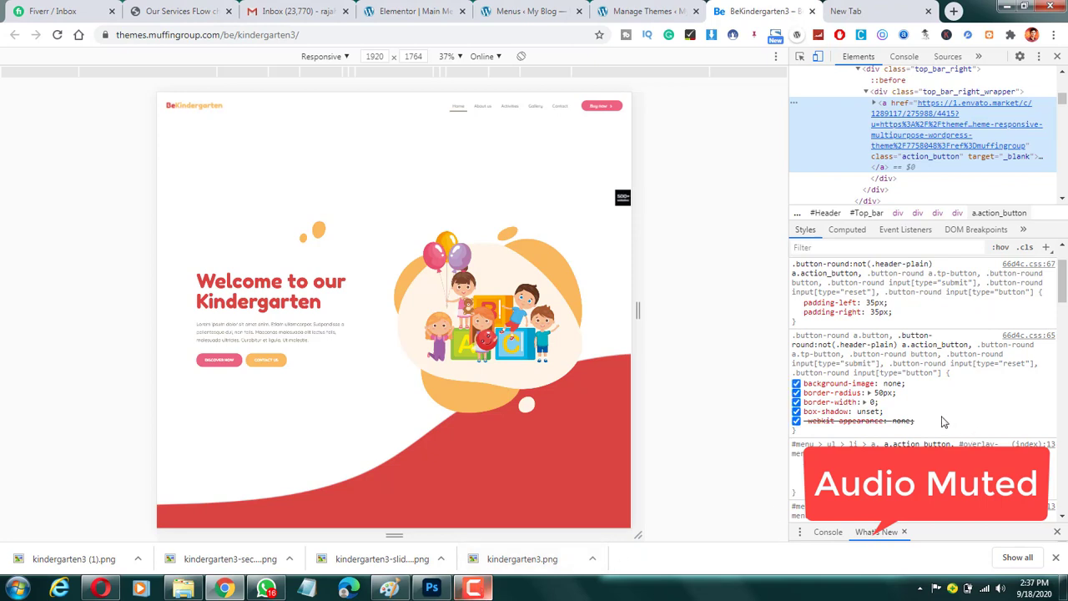
Copy the background color code #ec6381 from the demo's a.action_button style rule.
scroll(943, 423, down, 3)
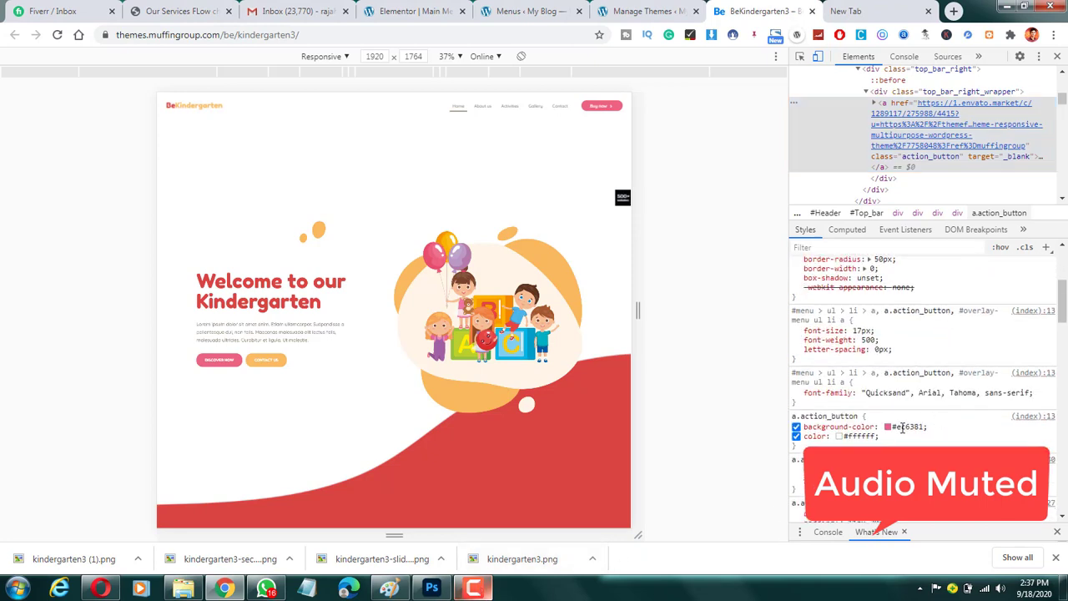
click(902, 427)
right_click(910, 427)
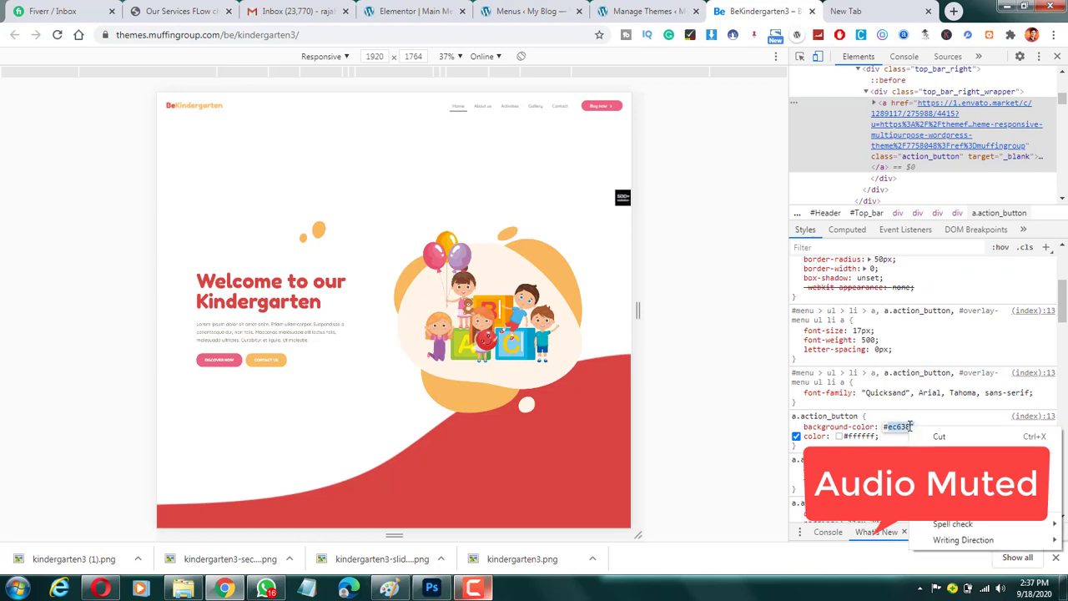
click(952, 452)
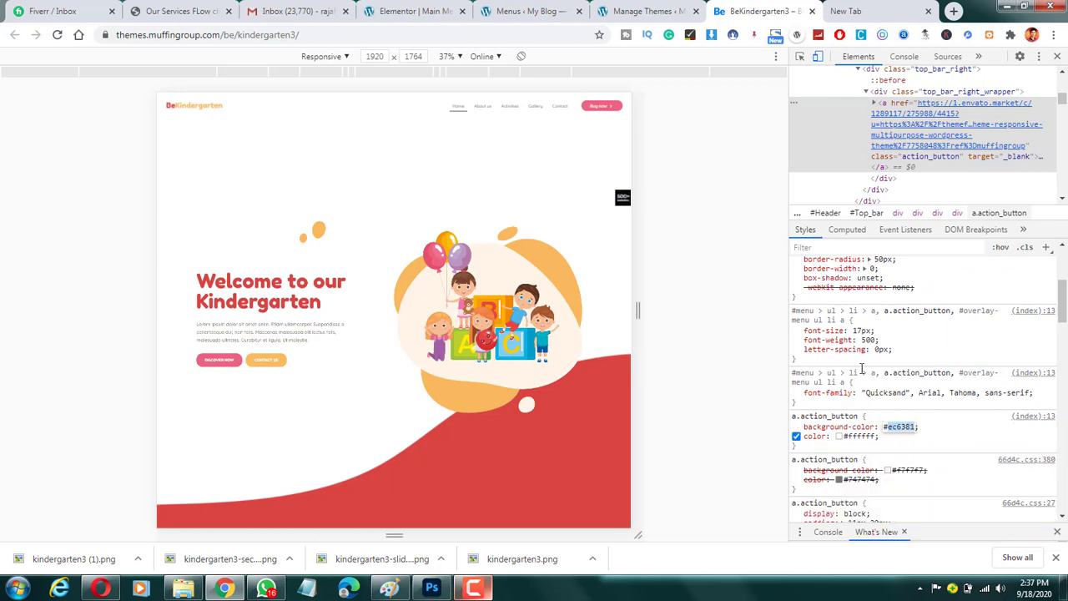
Return to the Elementor template and set the header button's background color to #ec6381.
click(660, 11)
click(416, 11)
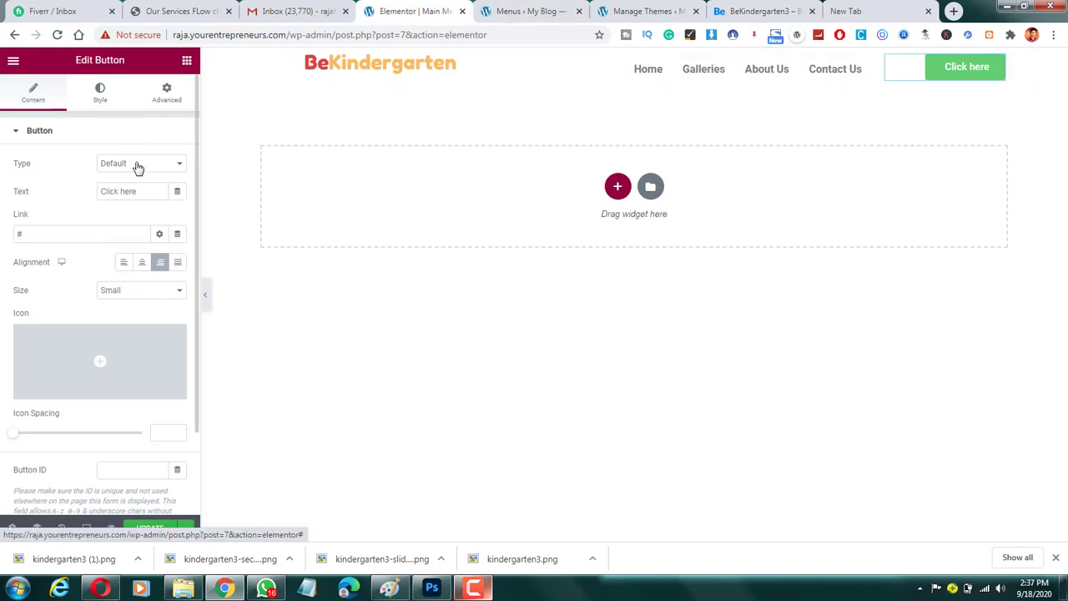
click(100, 93)
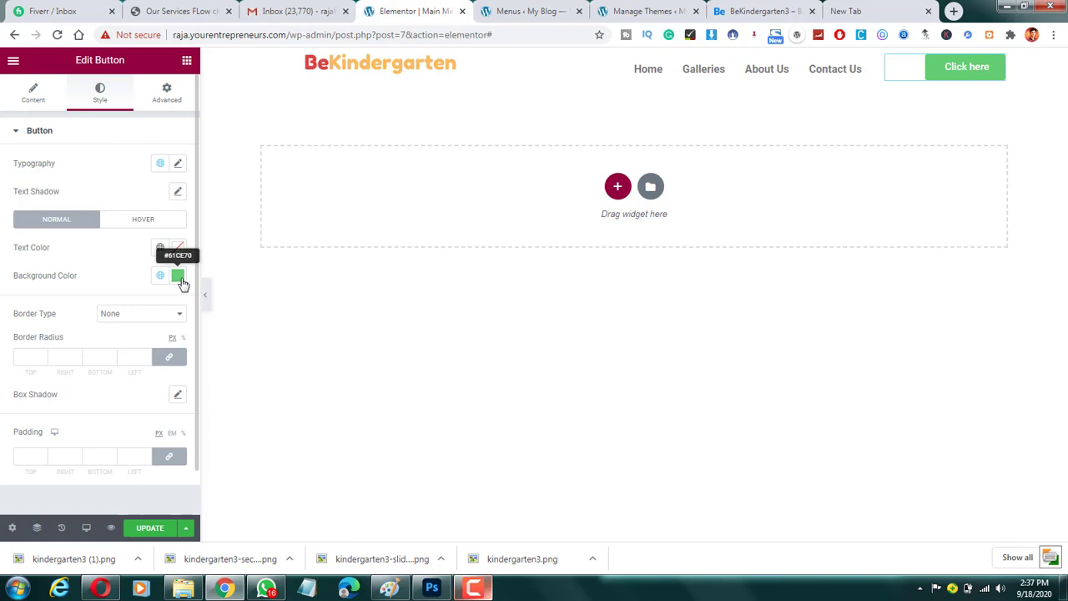
click(178, 276)
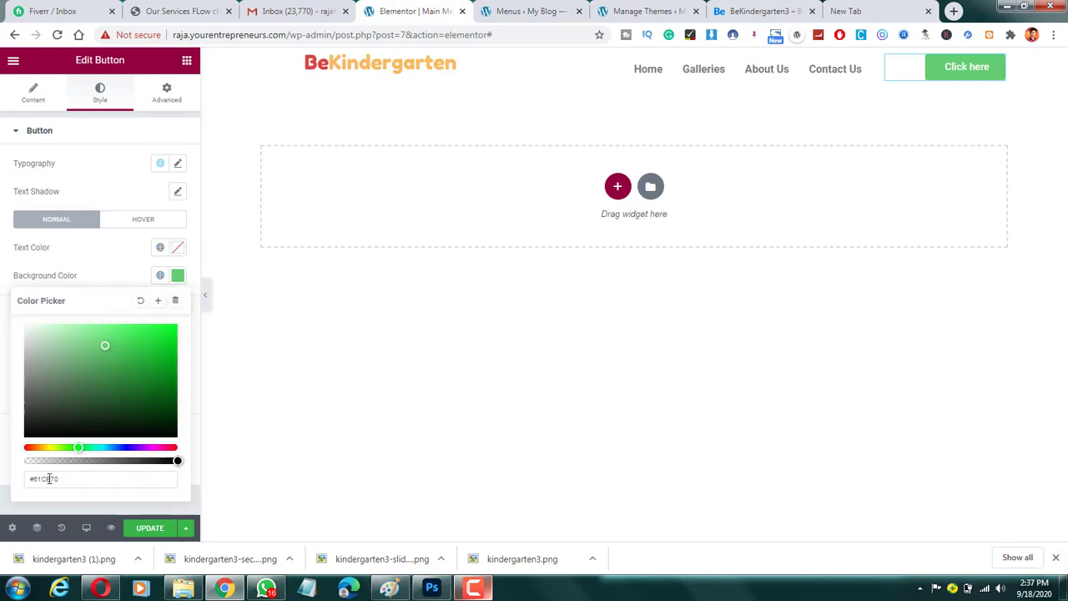
click(44, 478)
text(#ec6481)
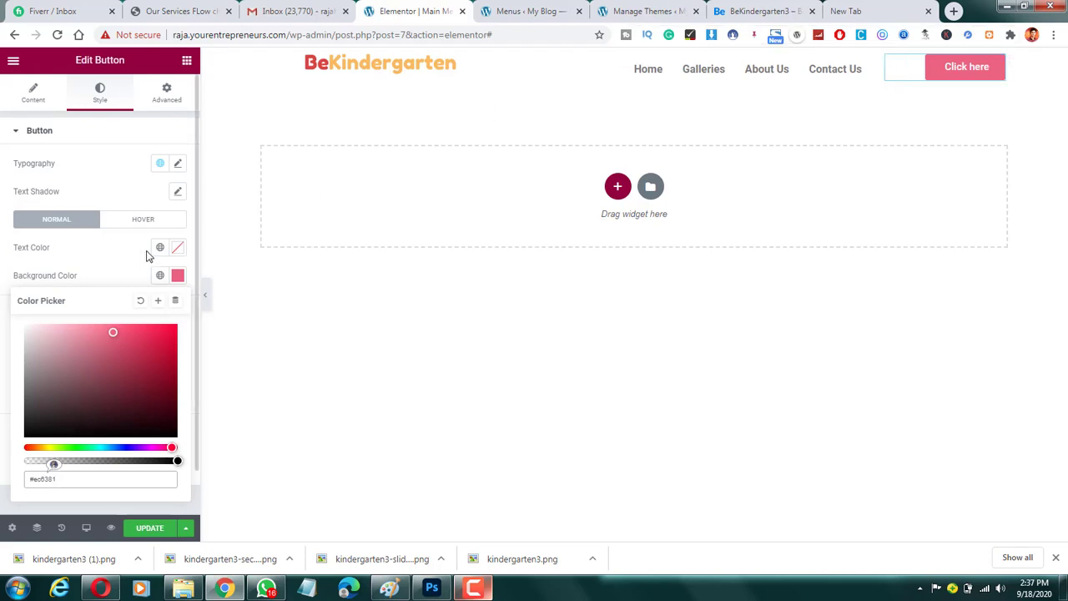
click(155, 288)
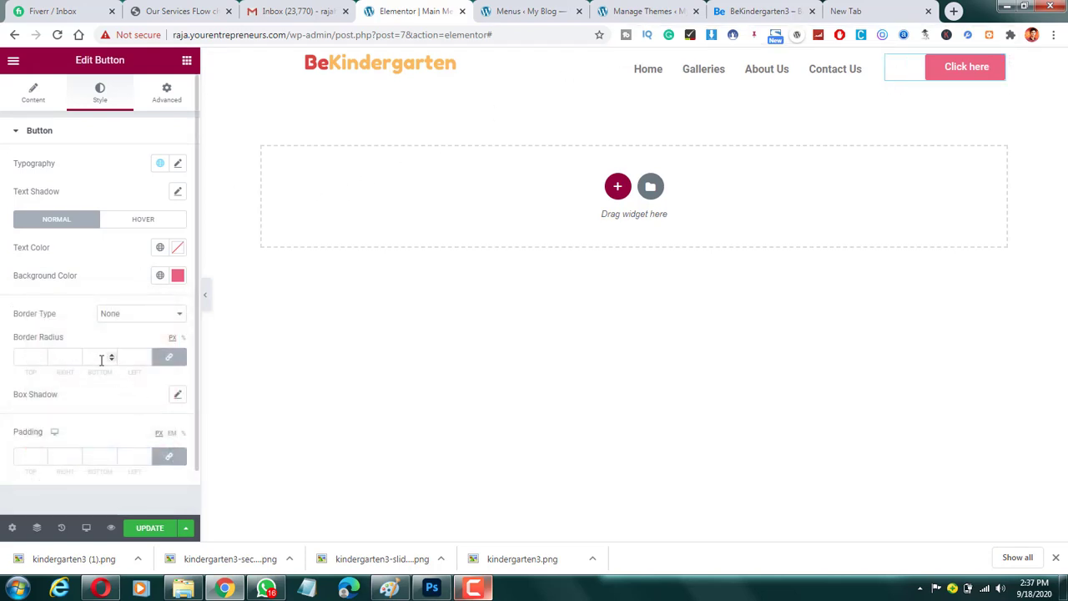
Round all four corners of the header button with a border radius of 18 px.
click(34, 357)
text(5)
click(42, 354)
Try the Solid border type on the header button and set it back to None.
click(121, 315)
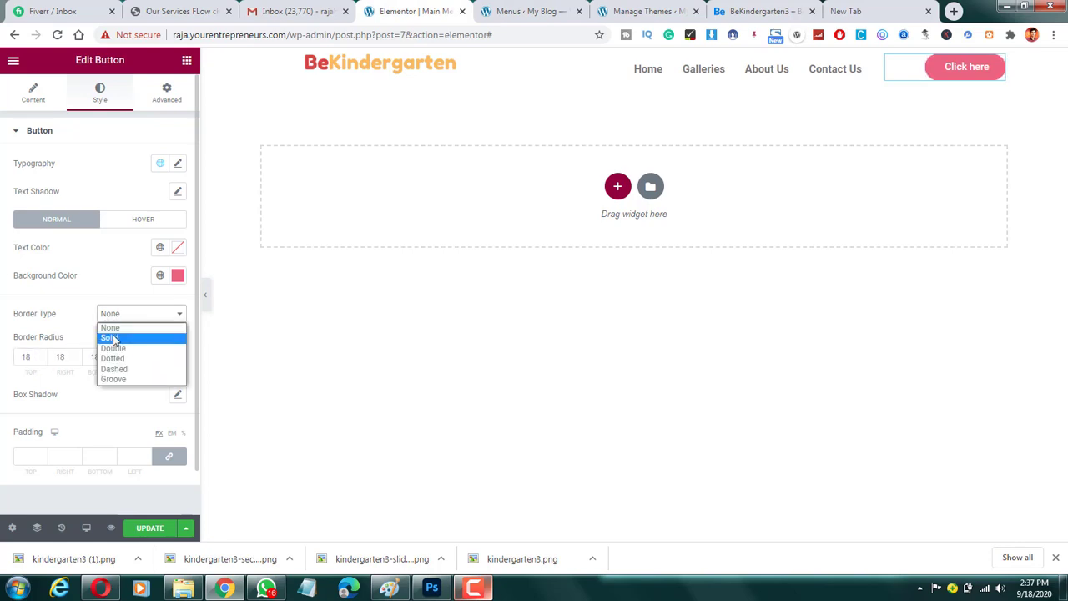
click(113, 339)
click(118, 318)
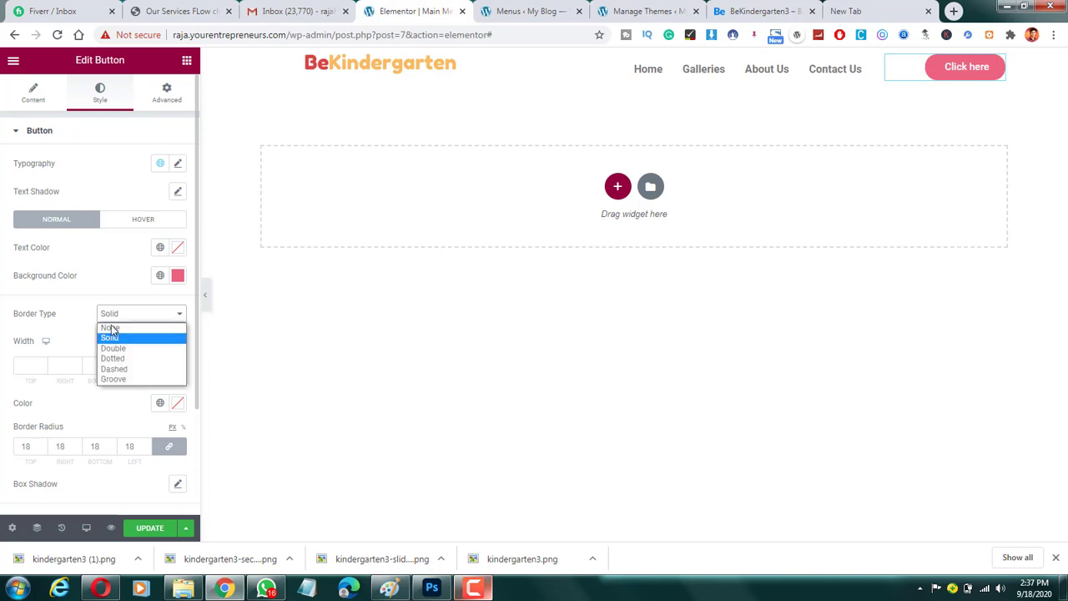
click(113, 338)
Increase the header button's border radius to 38 px on all corners and compare it with the demo's button.
click(43, 354)
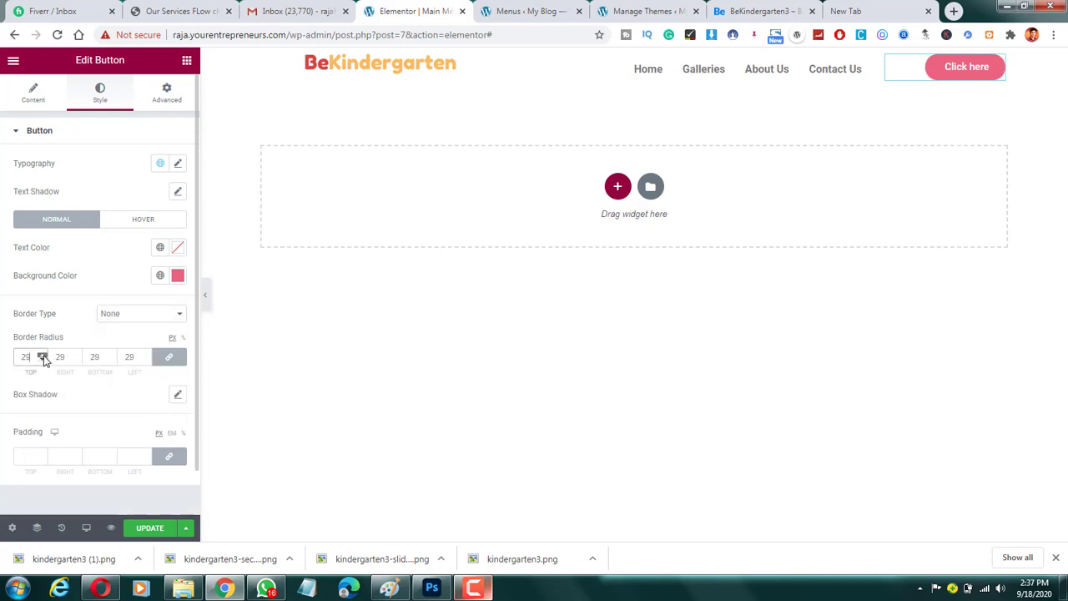
click(755, 10)
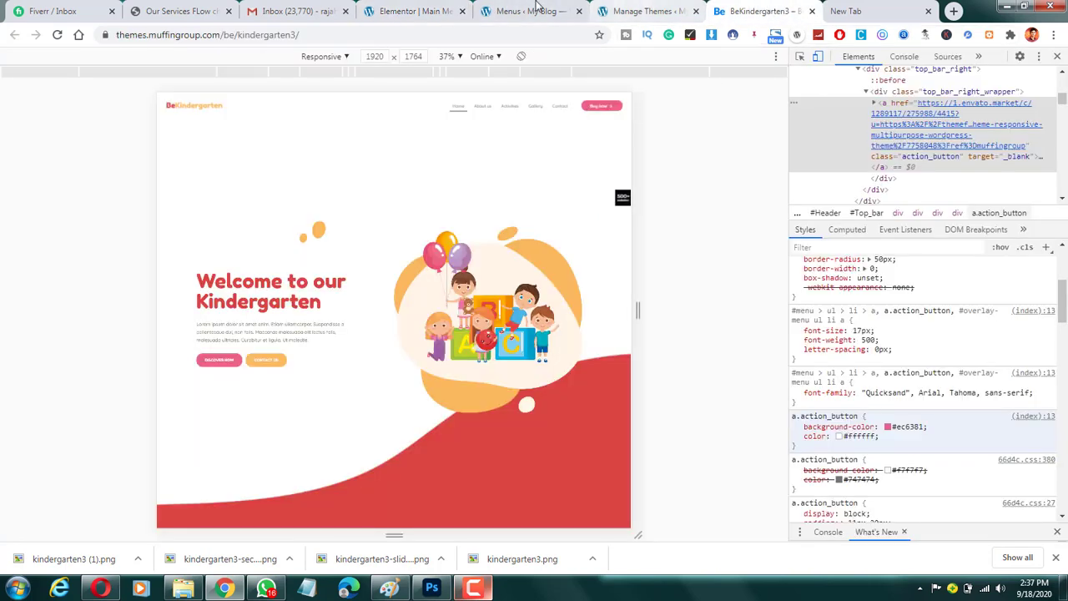
click(389, 9)
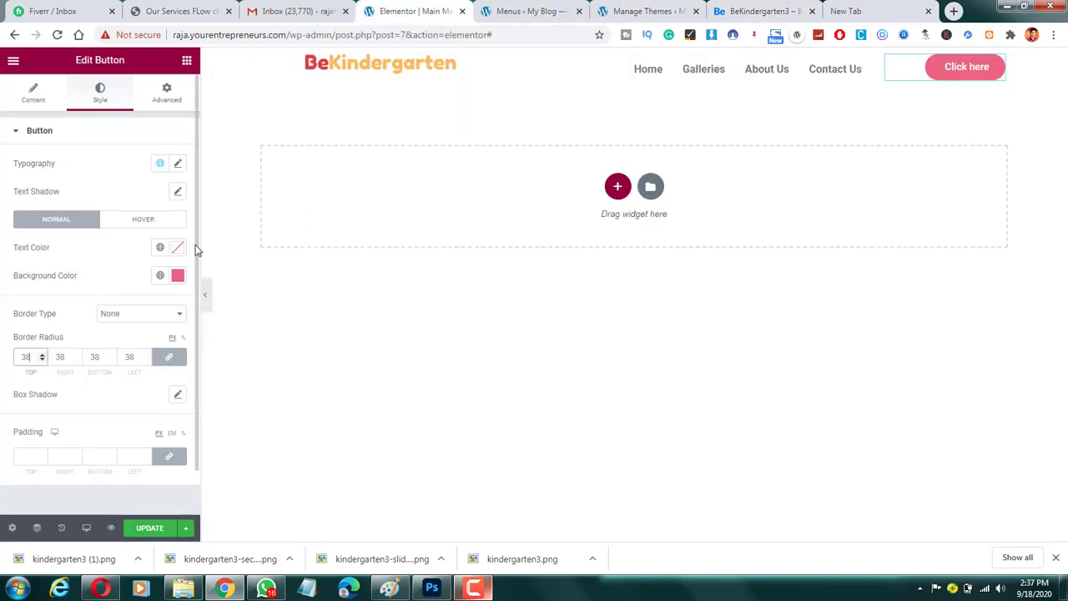
Close the developer tools on the BeKindergarten3 demo, check its header button's text, and return to the Elementor template.
click(755, 11)
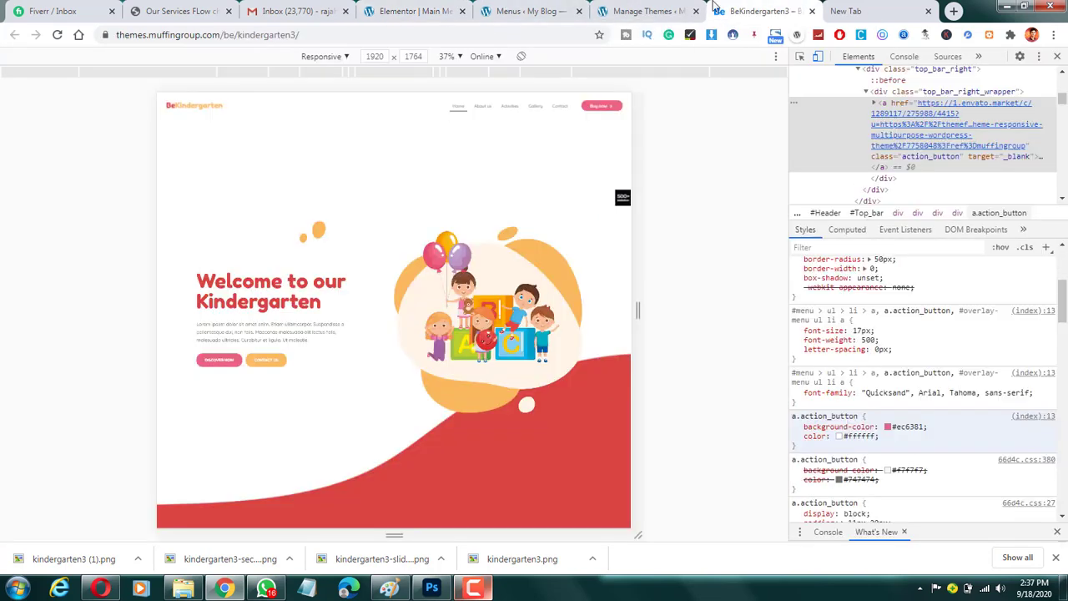
click(1058, 56)
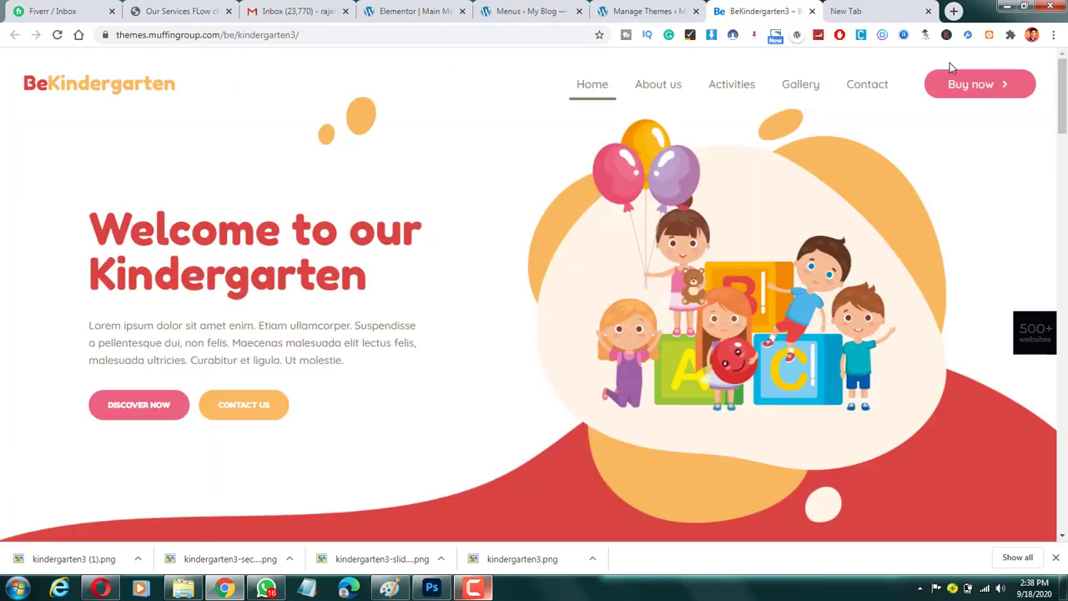
click(524, 10)
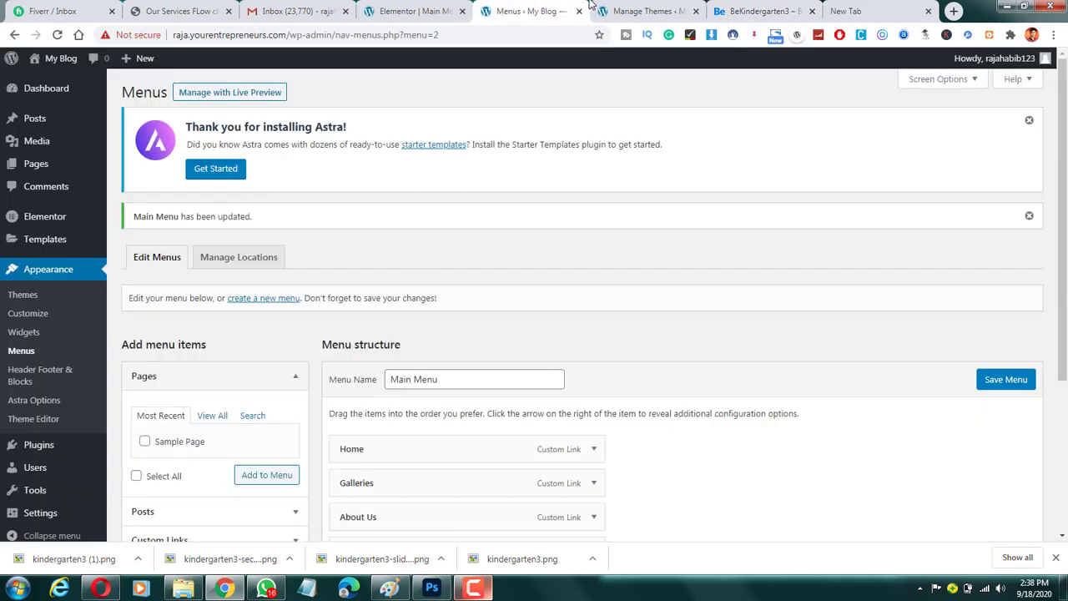
click(413, 11)
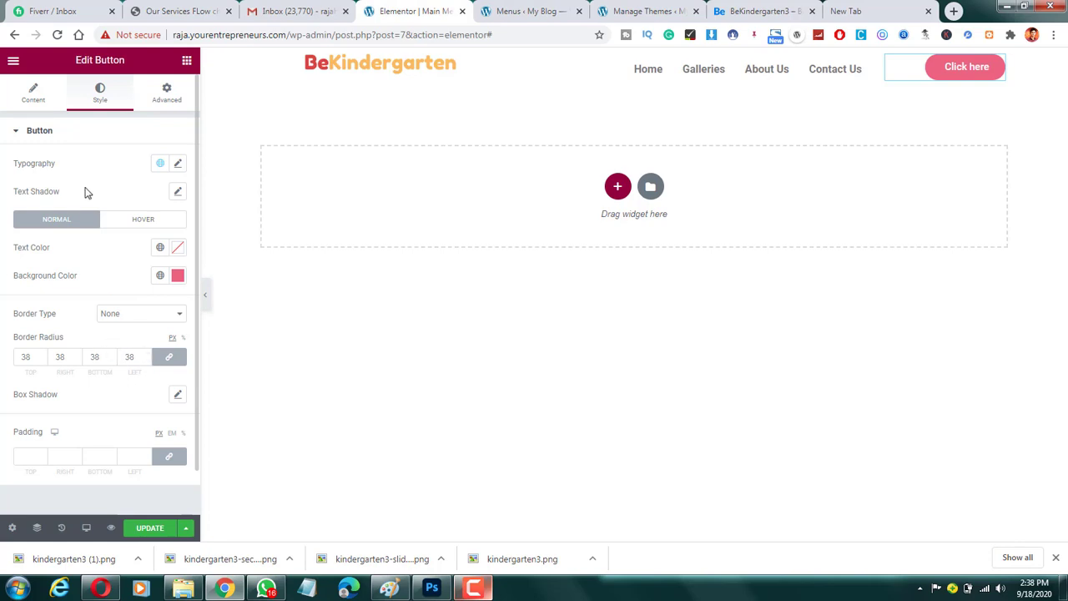
Change the header button's text to "Buy Now".
click(34, 93)
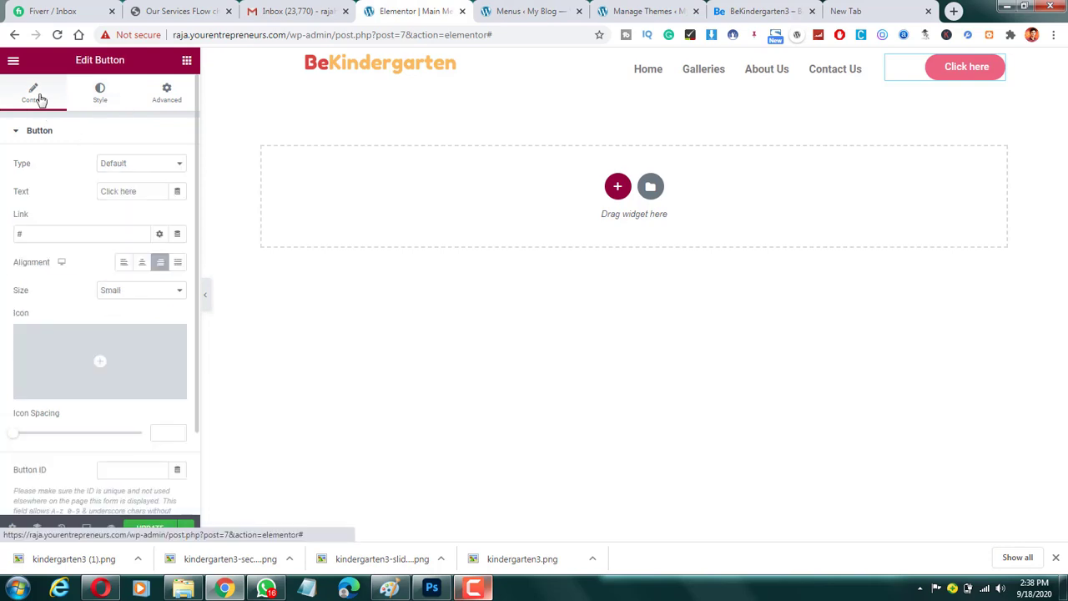
double_click(126, 192)
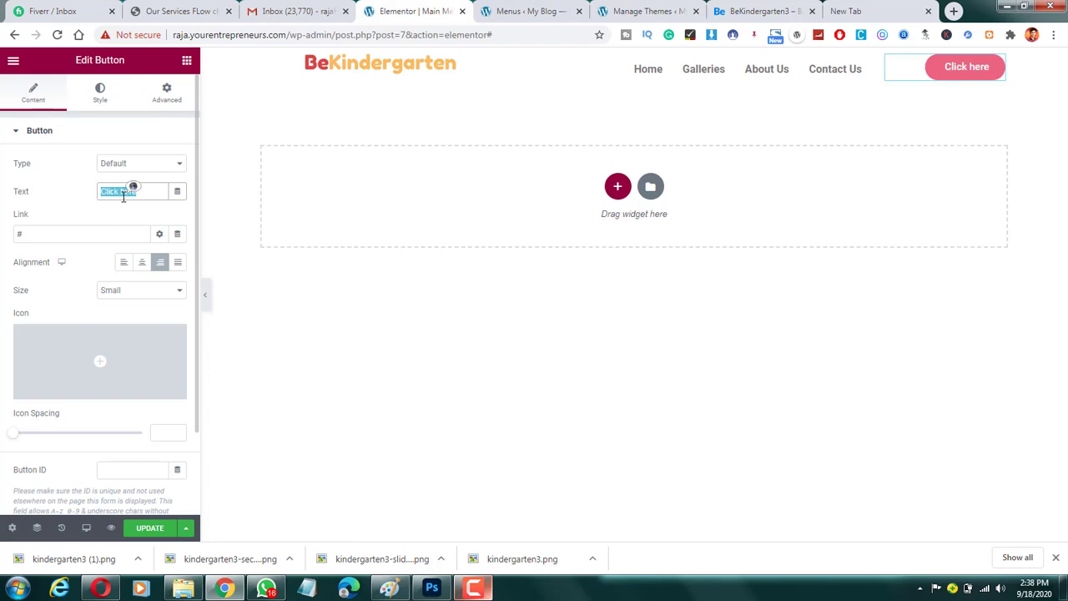
text(Buy Now)
scroll(107, 349, down, 1)
scroll(106, 349, up, 1)
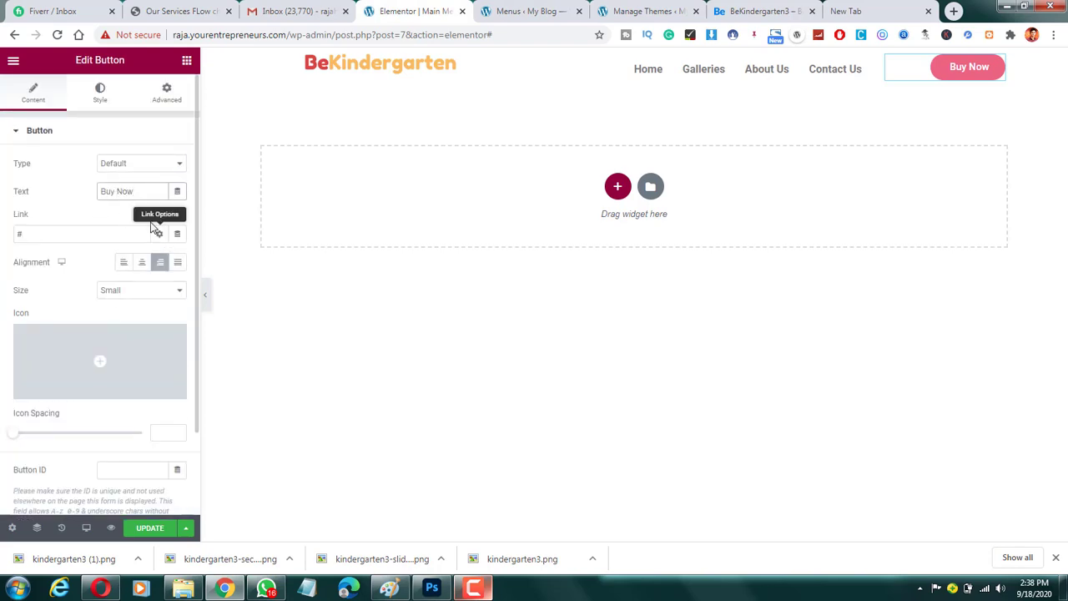
Examine the header button's type options and its style and advanced settings, keeping the Default type.
click(138, 174)
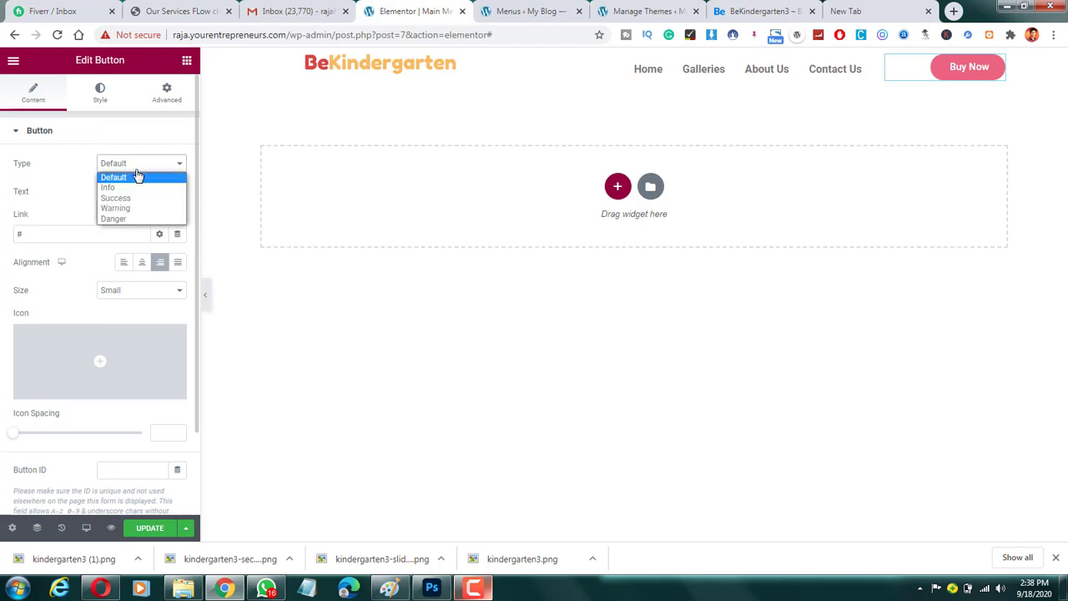
click(136, 174)
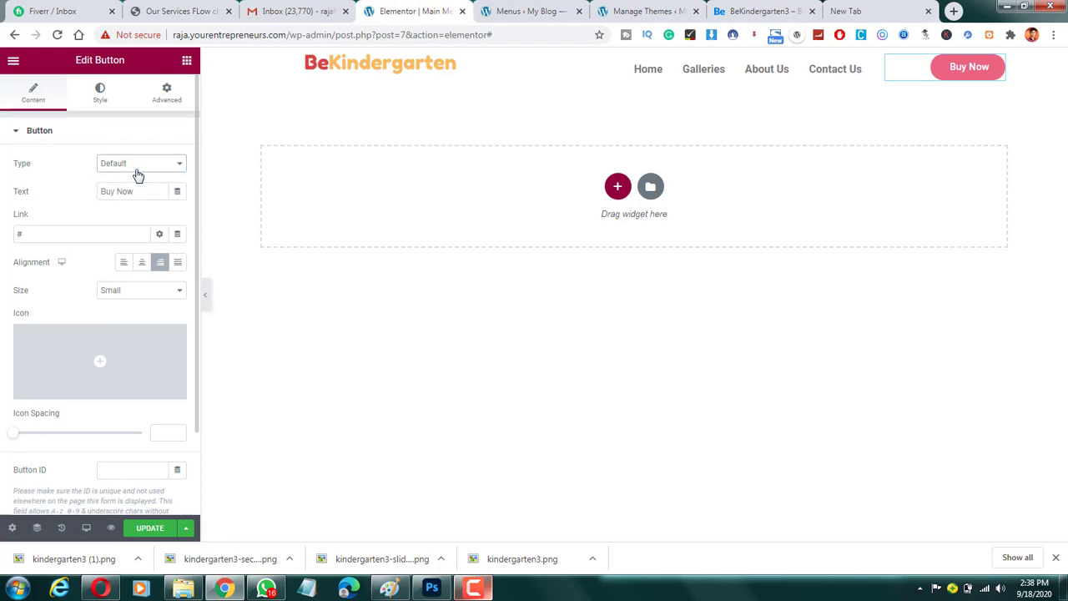
click(100, 93)
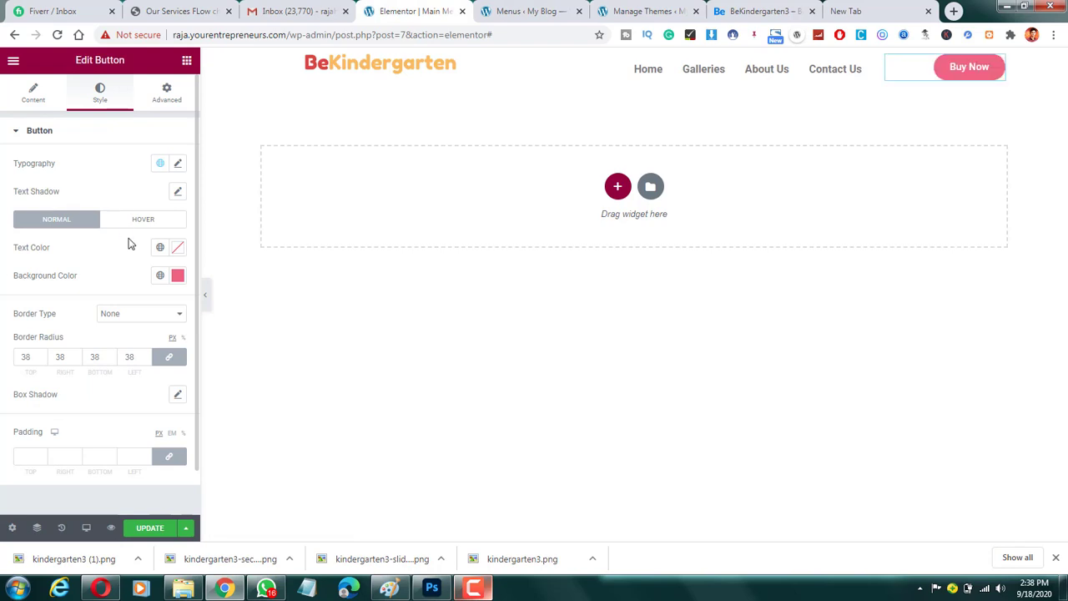
scroll(115, 297, down, 1)
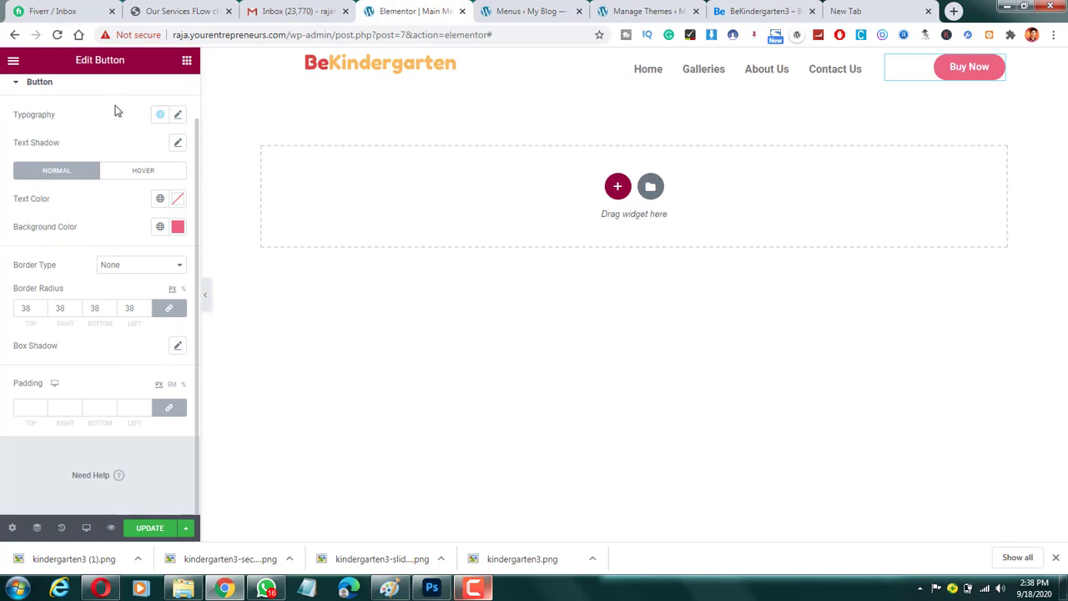
scroll(117, 117, up, 1)
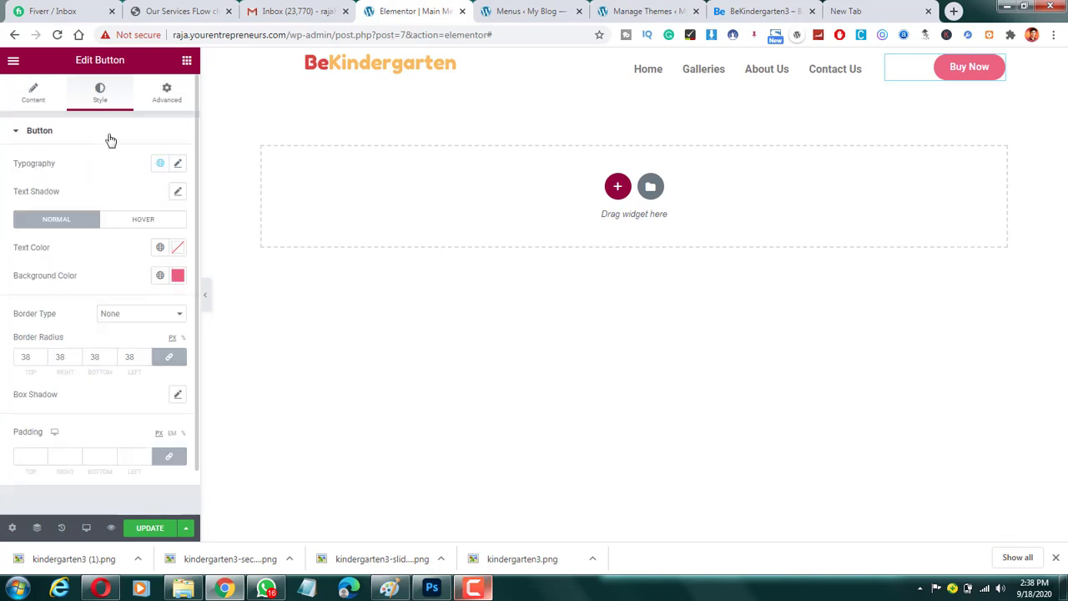
click(161, 99)
scroll(59, 303, down, 3)
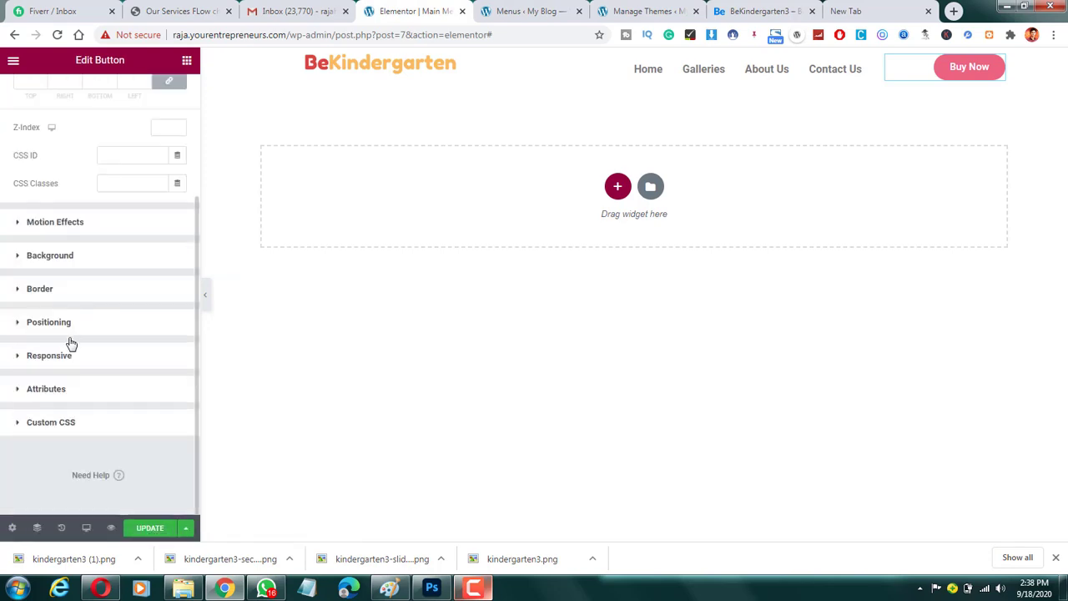
scroll(60, 281, up, 3)
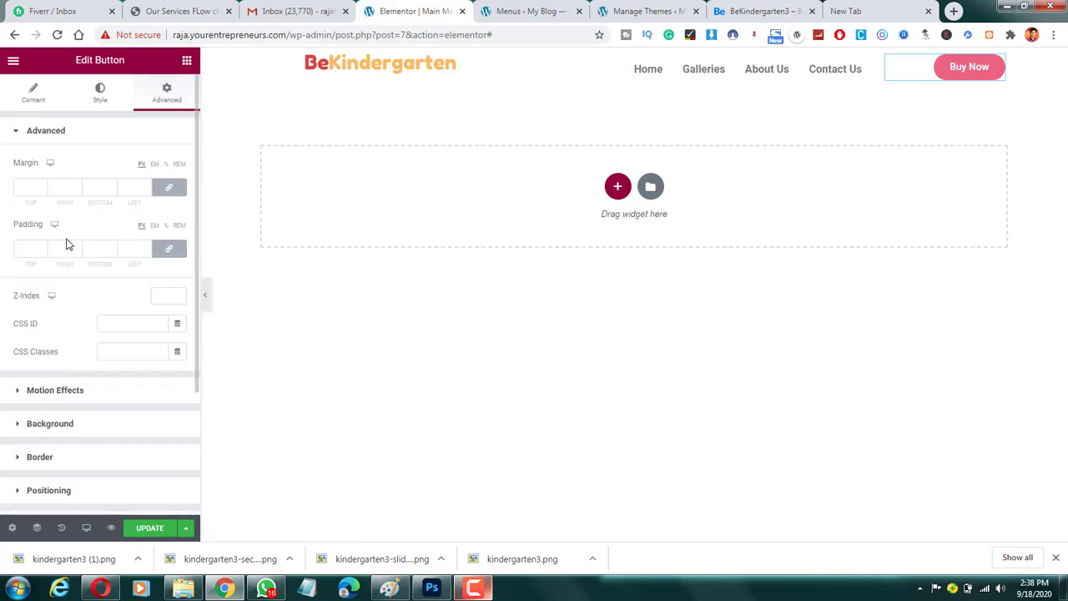
click(35, 98)
click(121, 164)
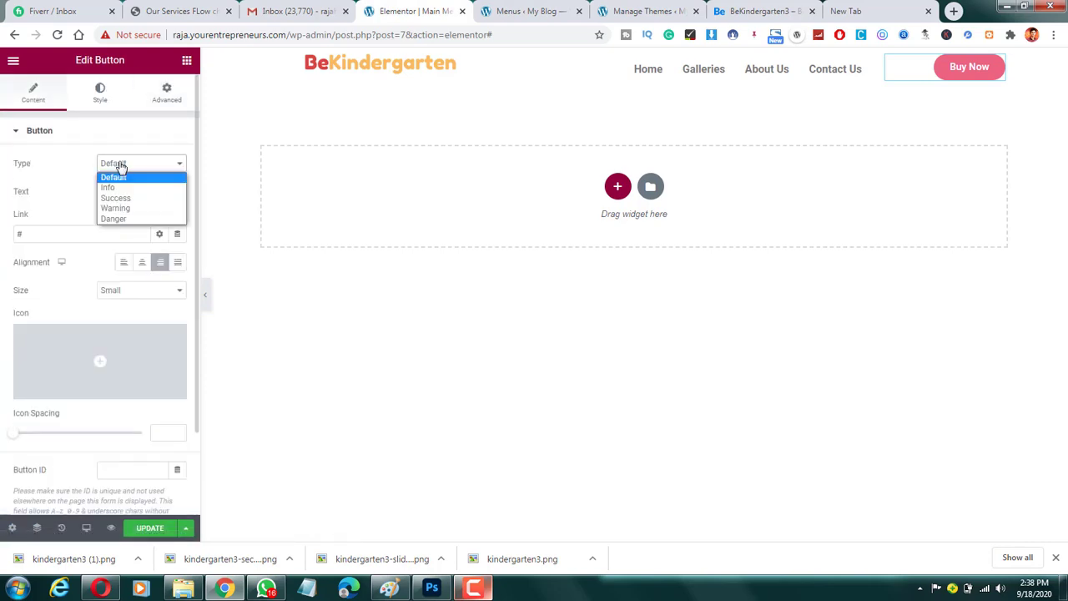
click(90, 169)
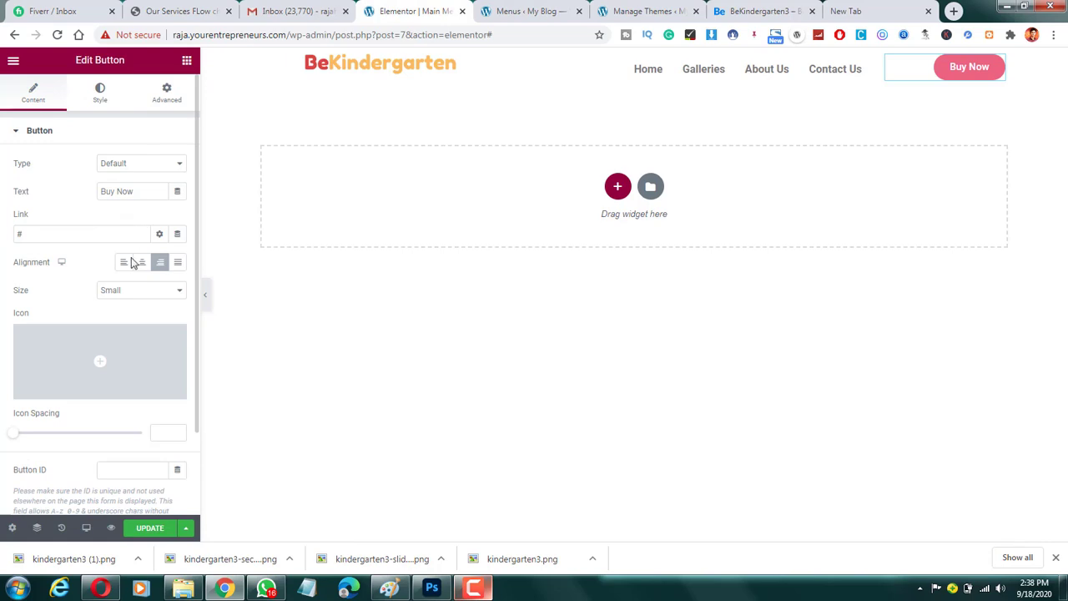
Search the icon library for "arro" and insert the plain right-pointing arrow icon into the header button.
mouse_move(100, 353)
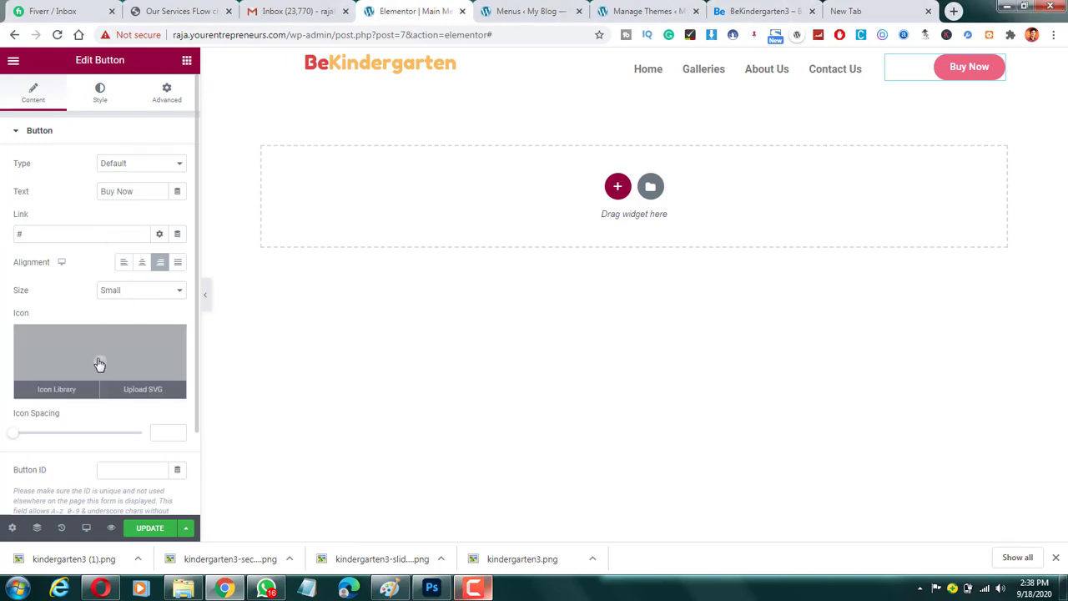
click(98, 364)
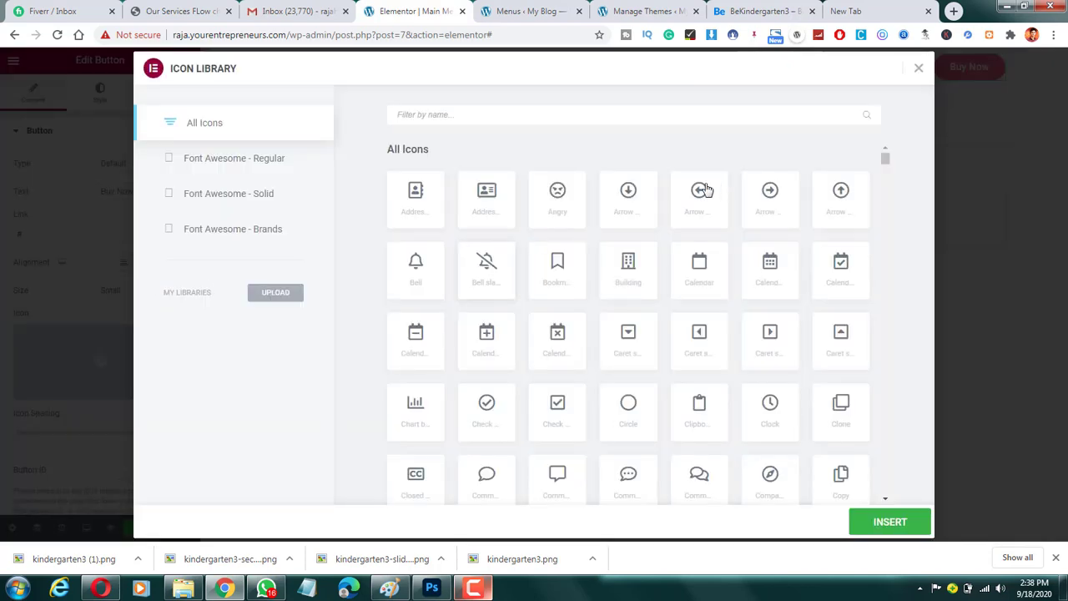
scroll(651, 197, down, 2)
scroll(708, 305, up, 2)
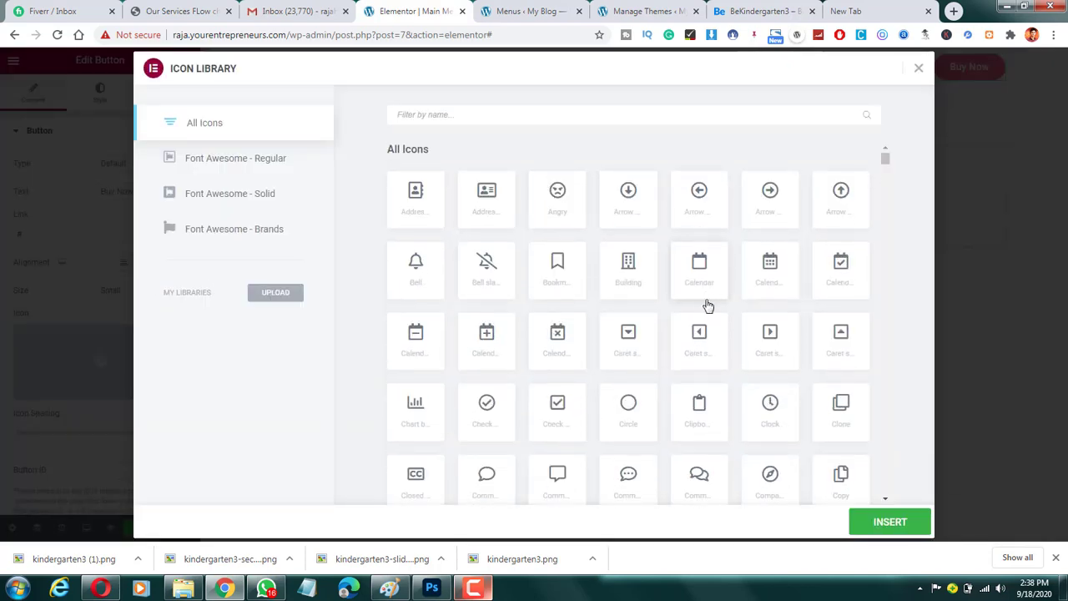
scroll(708, 306, down, 1)
scroll(706, 303, down, 4)
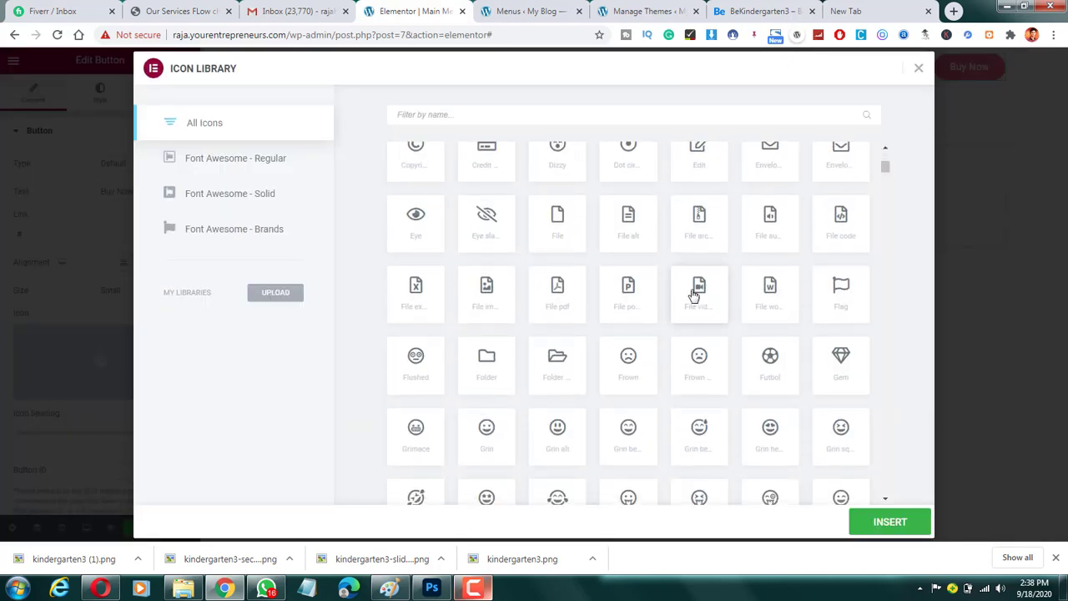
scroll(651, 245, up, 4)
scroll(651, 245, up, 1)
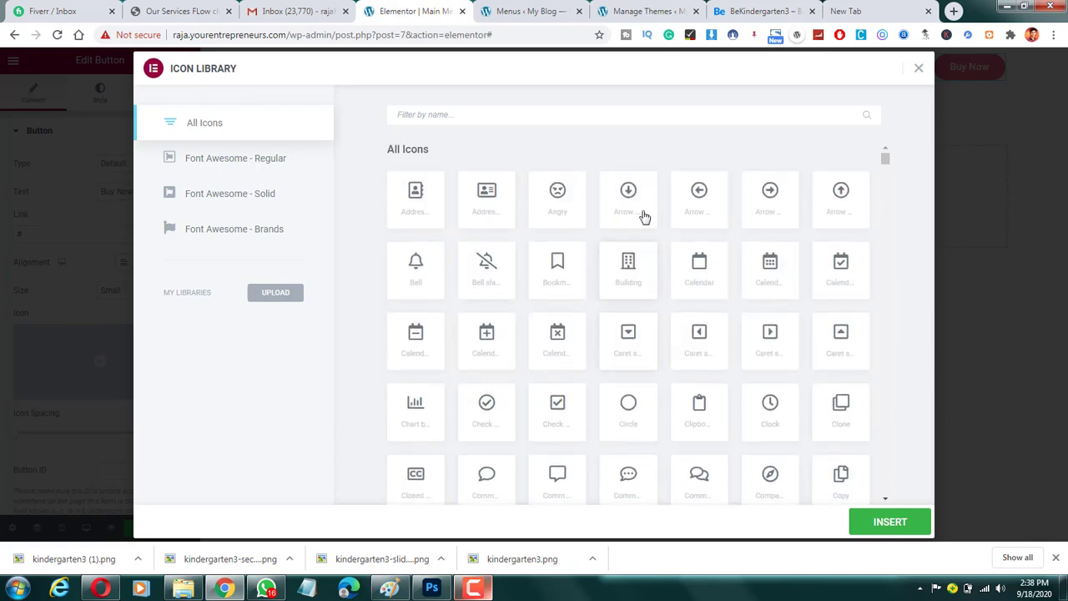
click(638, 114)
text(arro)
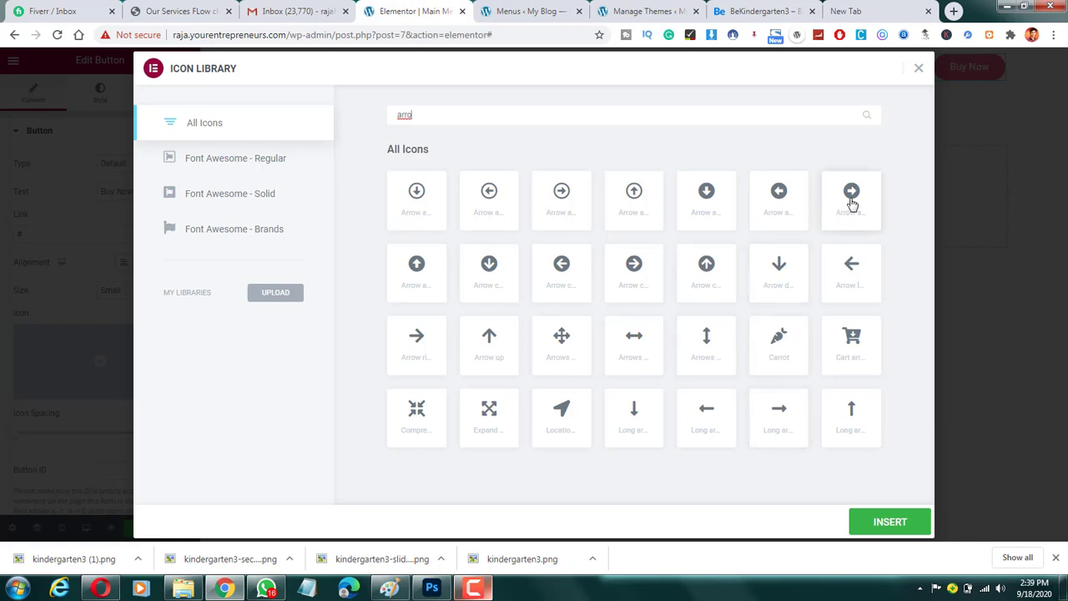
click(419, 346)
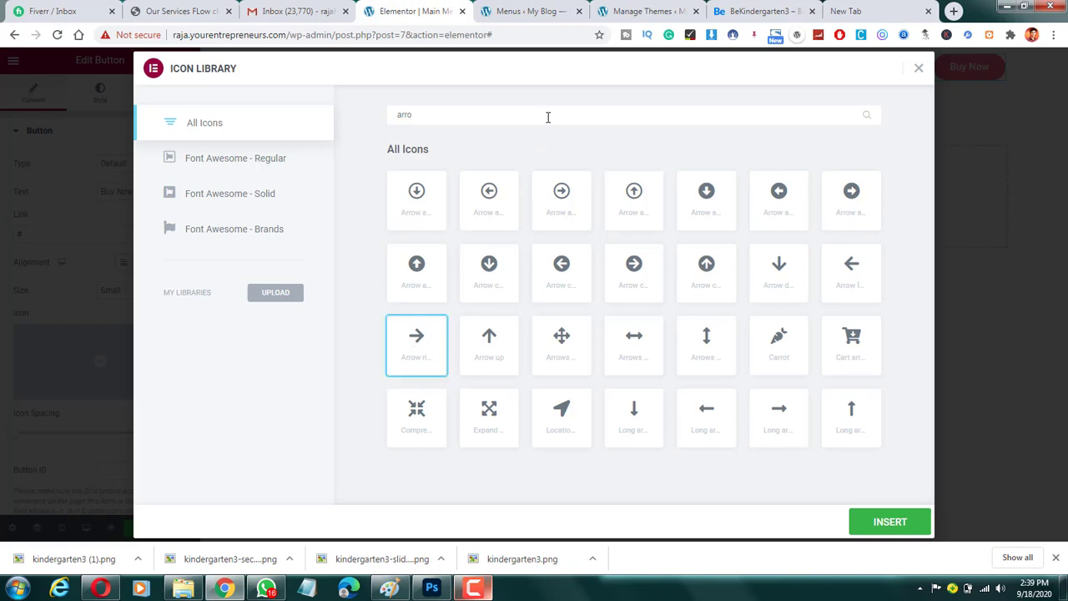
click(858, 521)
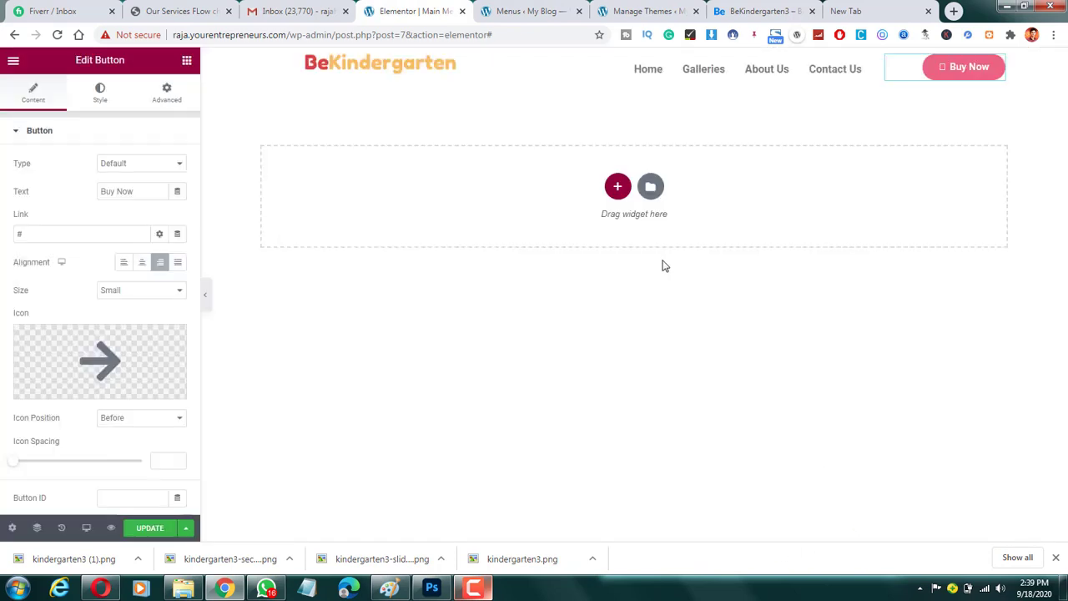
Set the header button's icon position to After and compare the button with the one in the BeKindergarten3 demo.
click(125, 418)
click(117, 442)
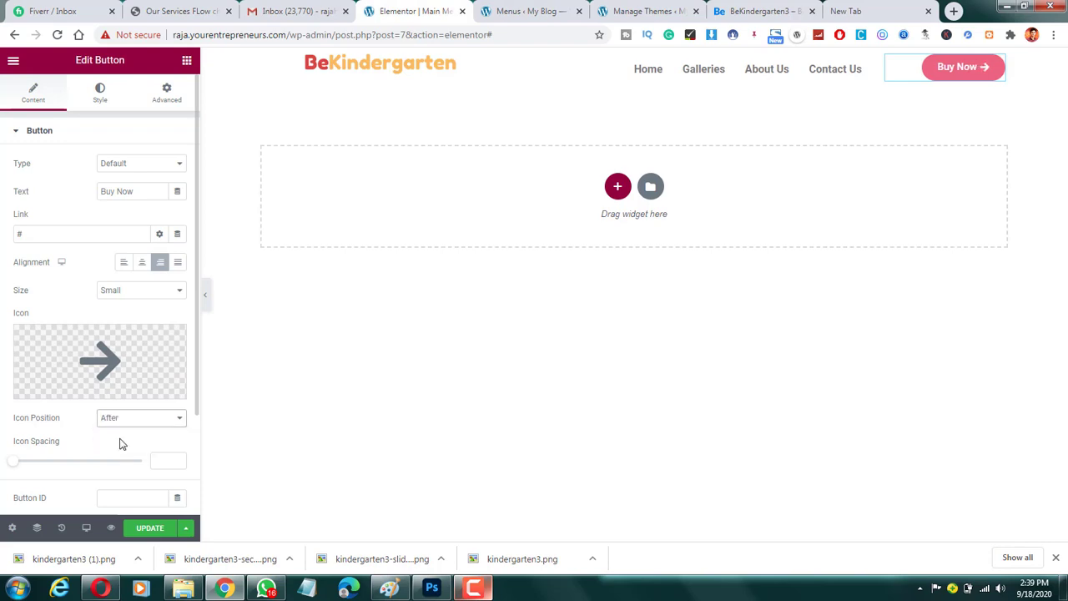
click(747, 9)
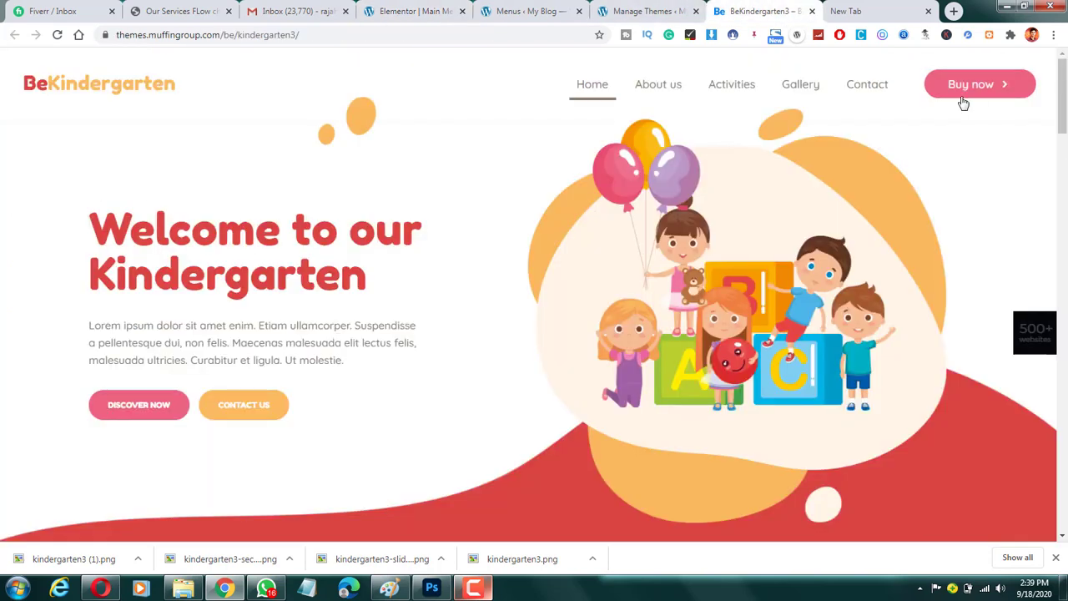
click(434, 10)
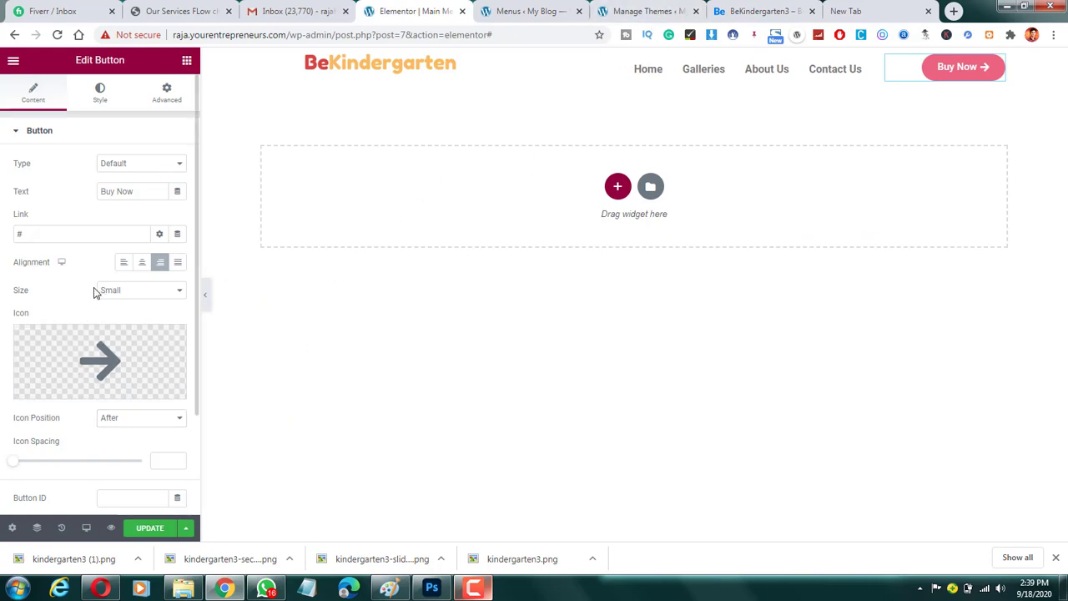
scroll(108, 290, down, 2)
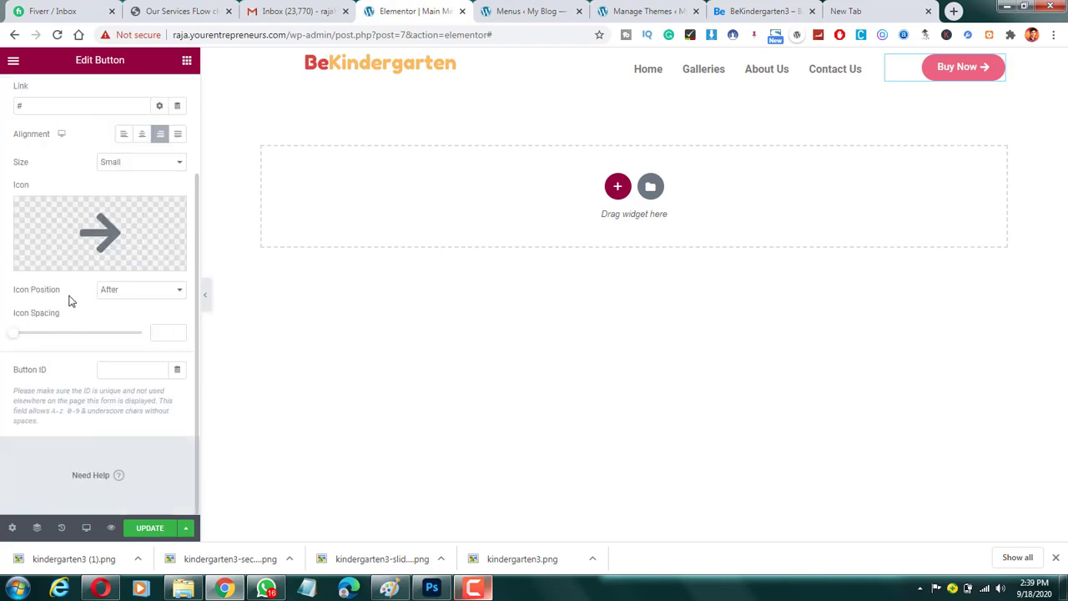
scroll(89, 138, up, 2)
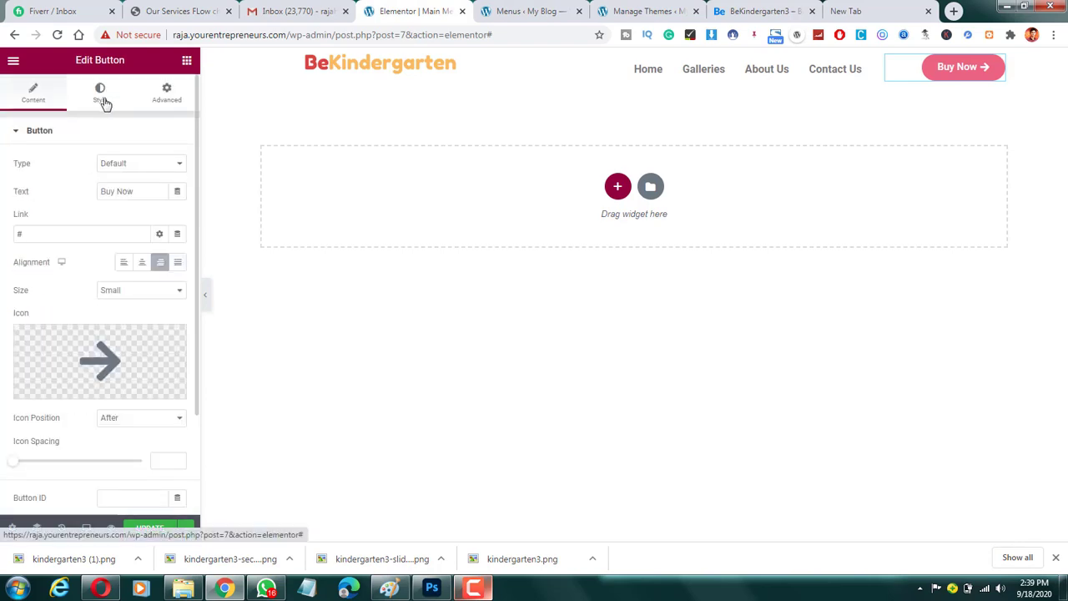
Set the header button's typography to a size of 15 px and a weight of 300.
click(101, 96)
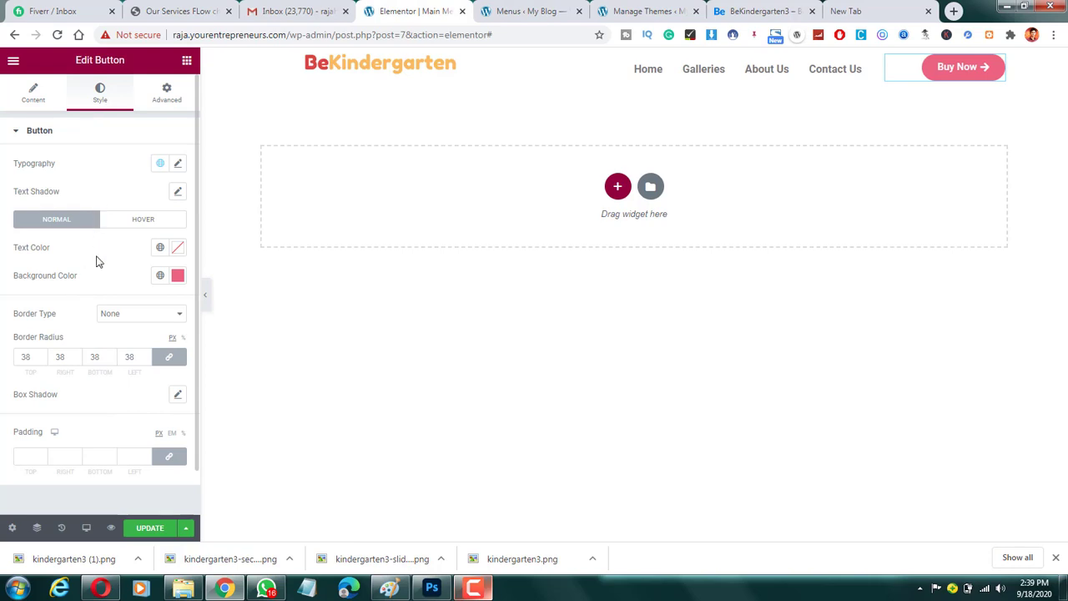
click(175, 165)
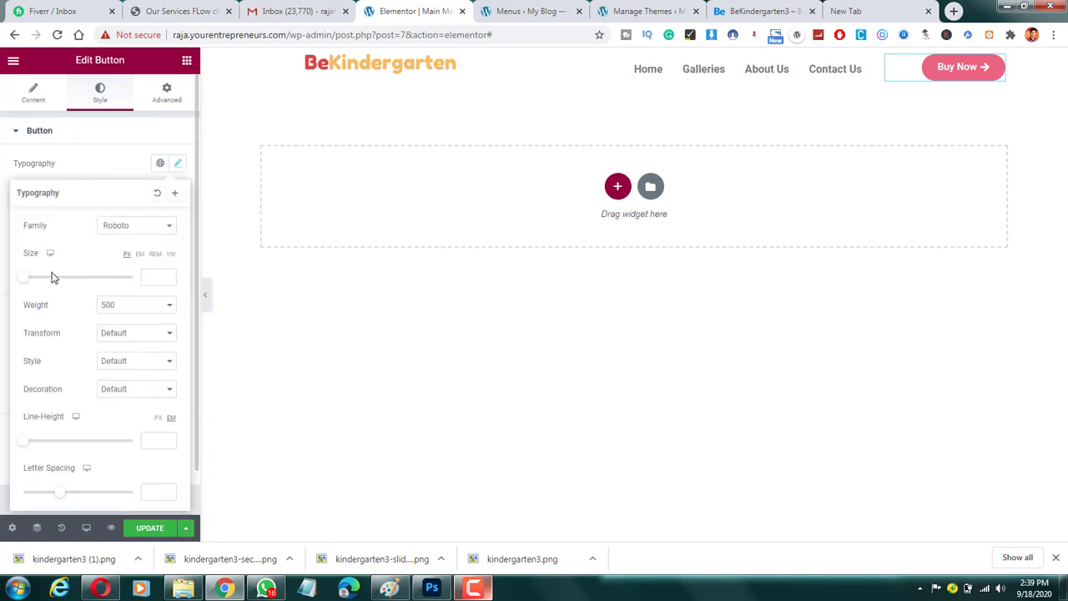
drag(24, 283, 33, 284)
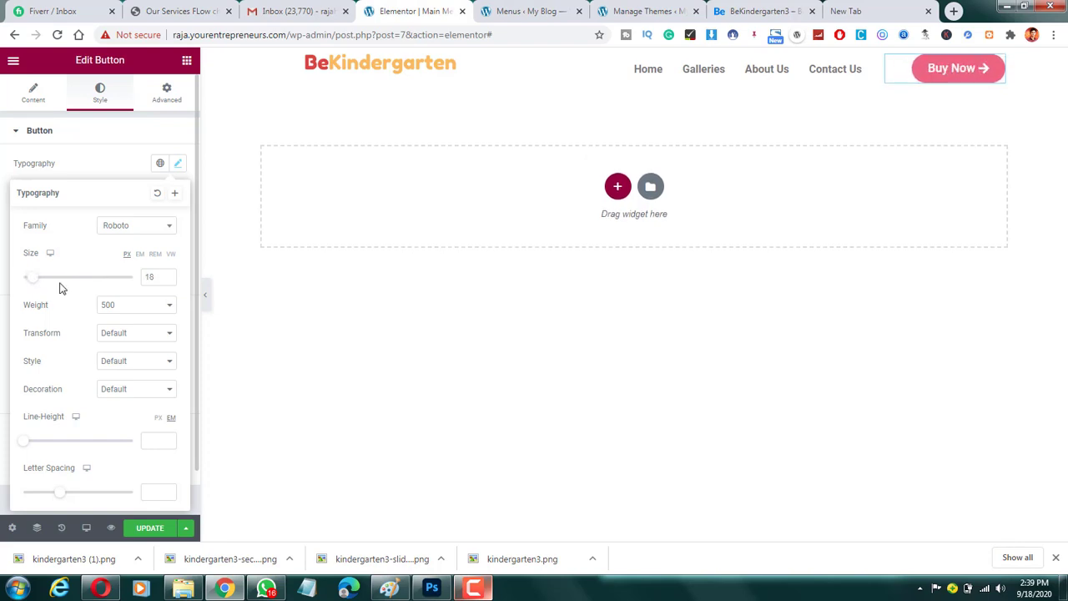
click(146, 278)
key(Down)
key(BackSpace)
key(BackSpace)
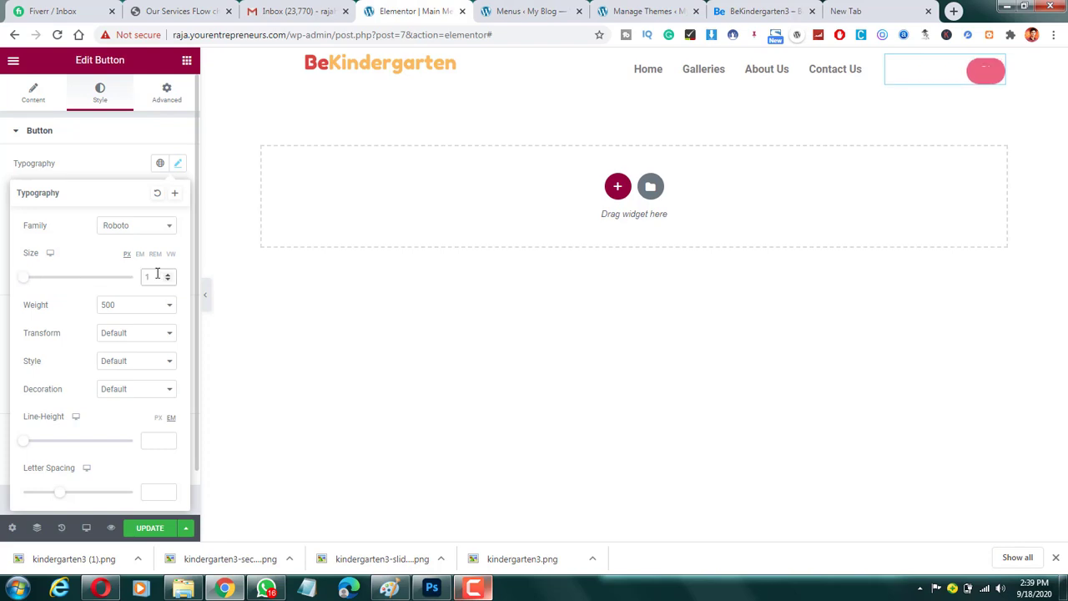
text(7)
key(Up)
key(Up)
key(Up)
key(Up)
key(Up)
key(Up)
key(Up)
key(Up)
key(Up)
key(Up)
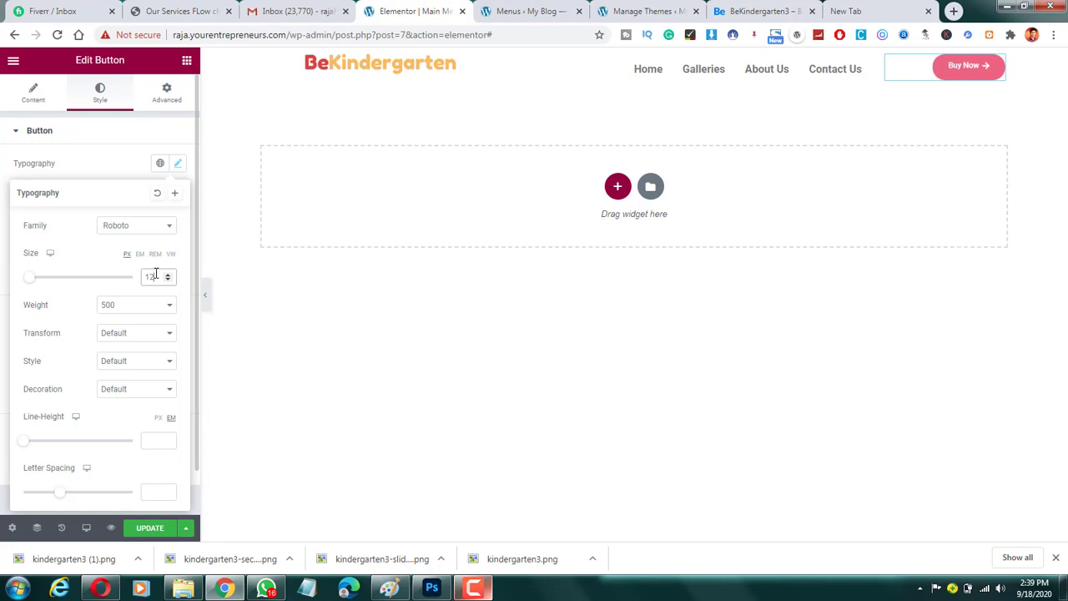
click(120, 308)
click(117, 348)
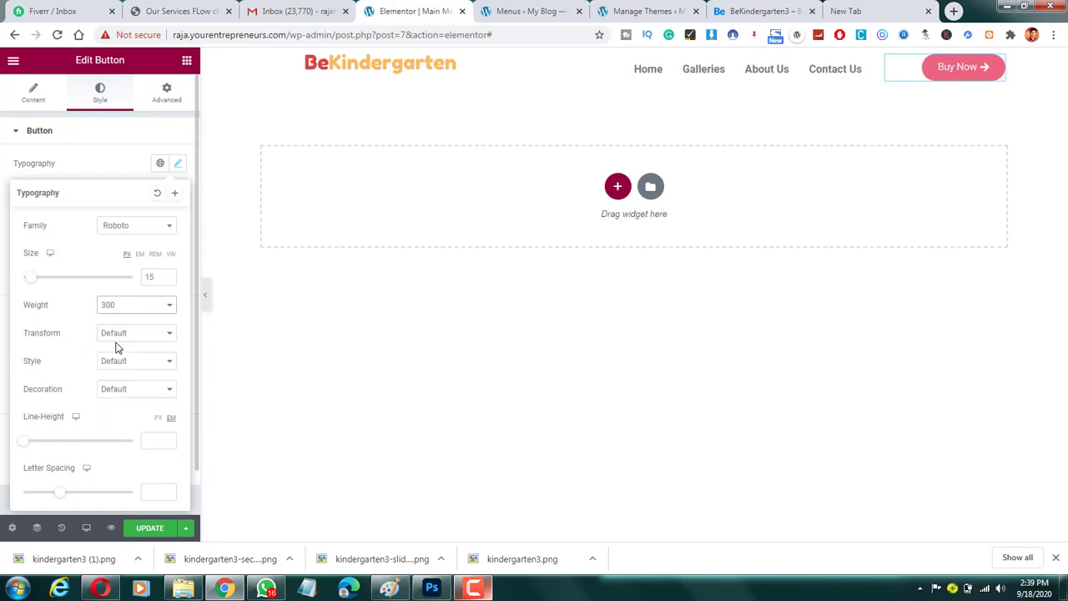
Set the header button's font weight to 400 and close its typography settings.
click(114, 314)
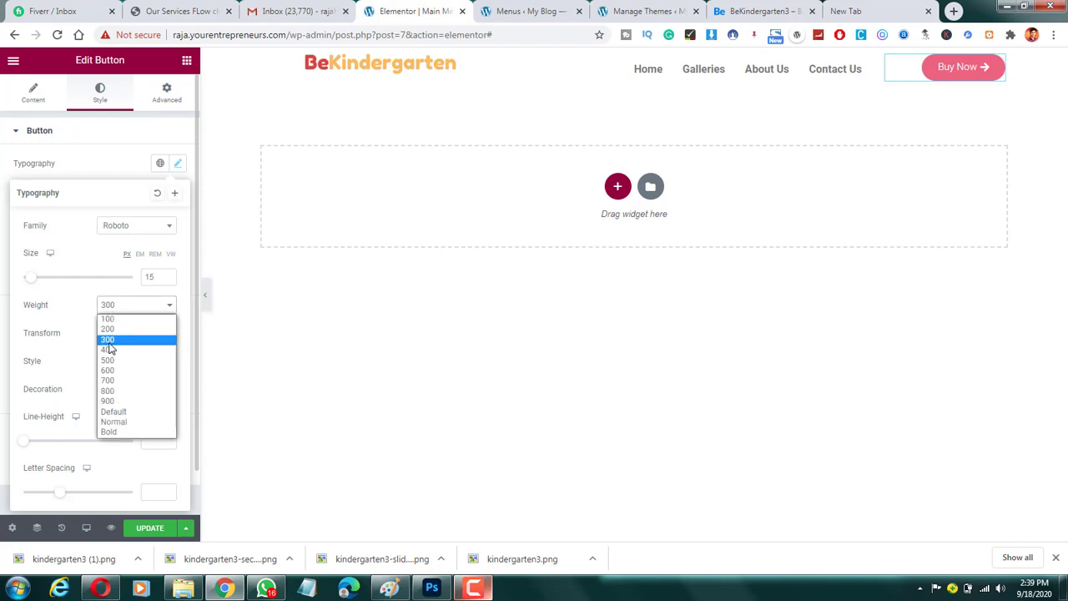
click(112, 349)
scroll(84, 374, down, 1)
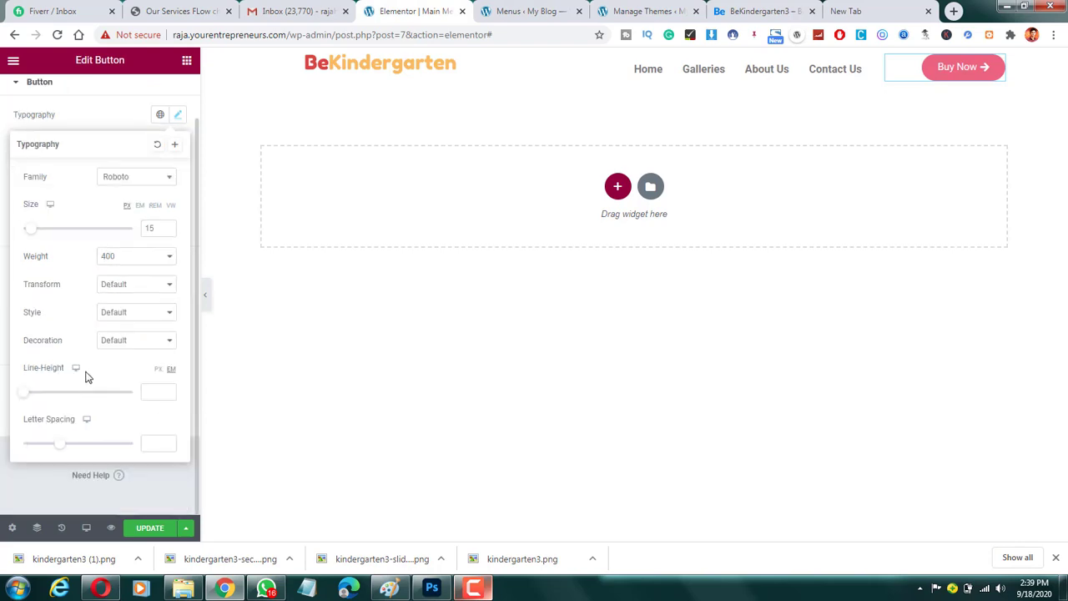
scroll(86, 372, up, 1)
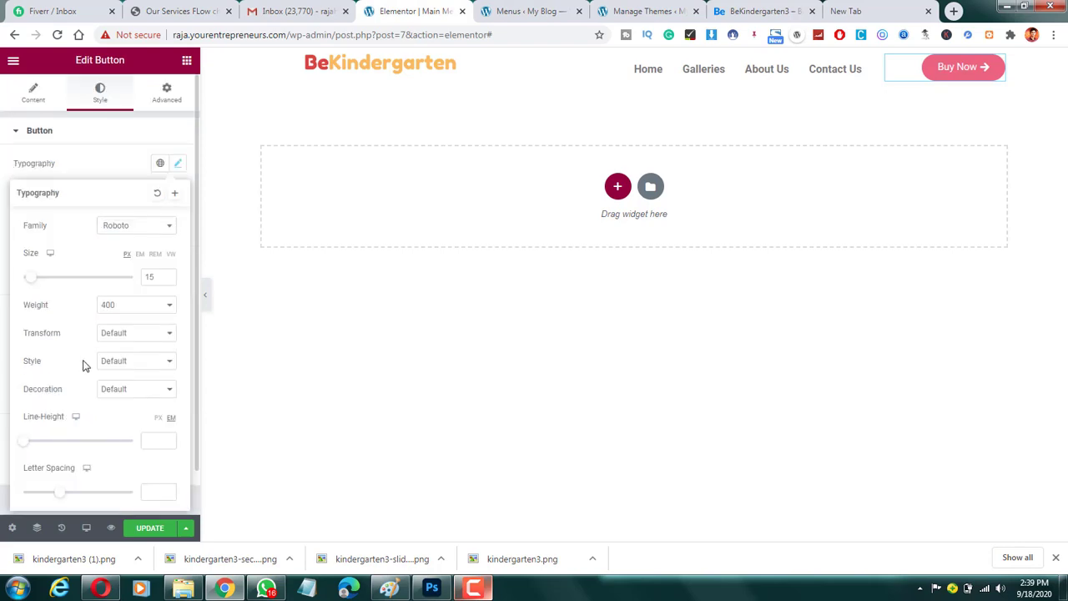
click(110, 162)
Set the header button's size to Extra Small and its icon spacing to 12.
click(31, 92)
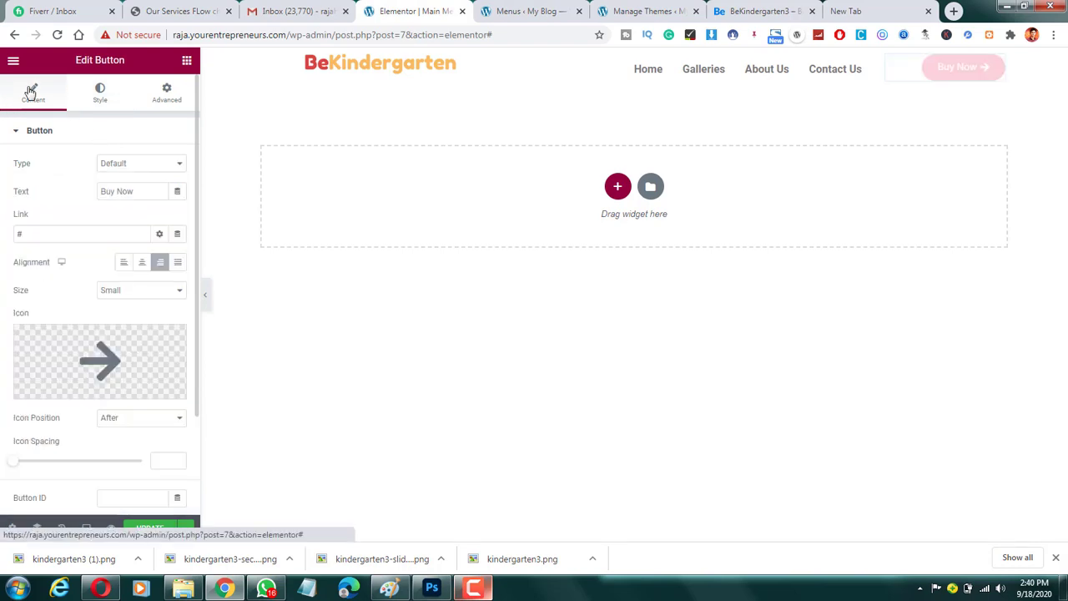
click(137, 292)
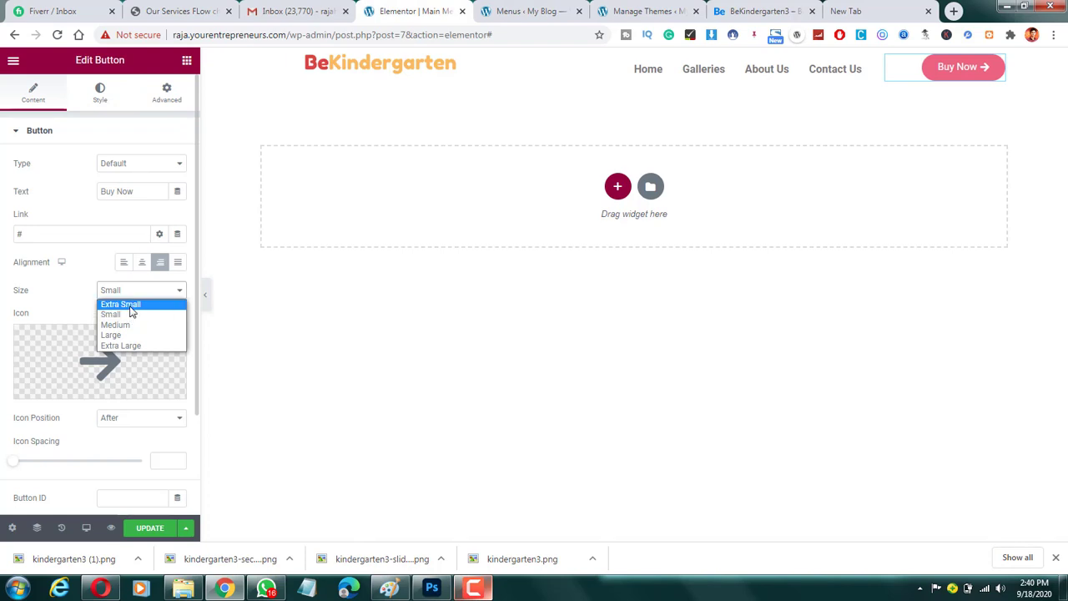
click(130, 305)
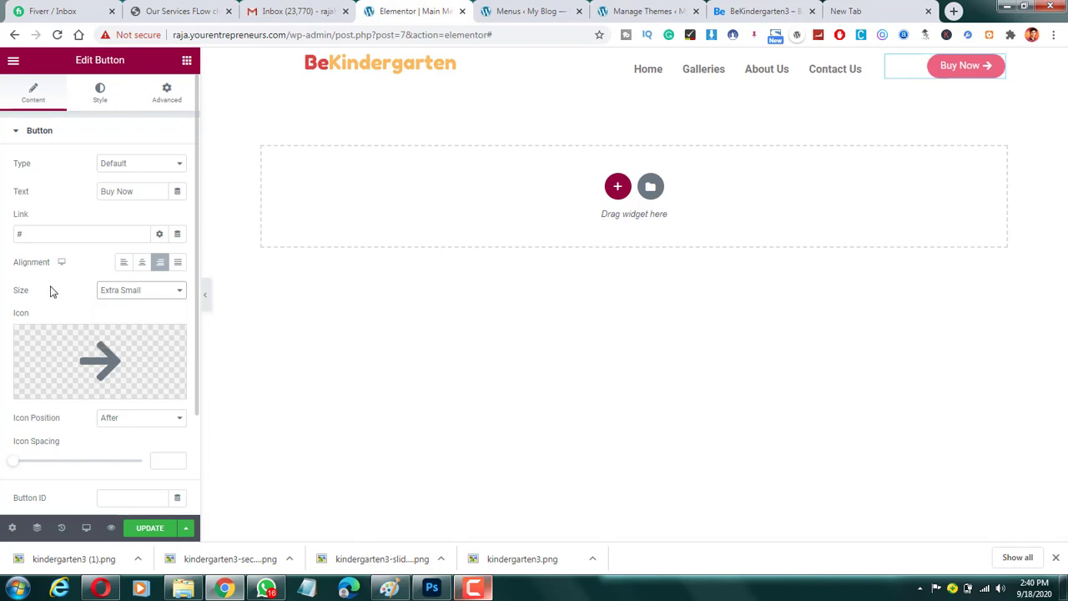
scroll(104, 400, down, 3)
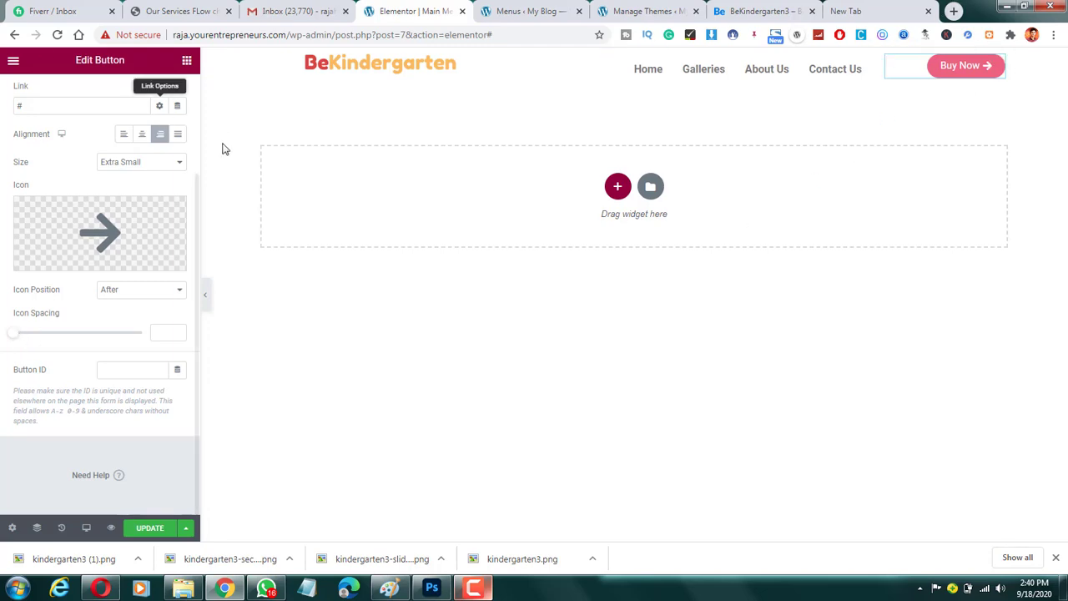
drag(15, 334, 47, 339)
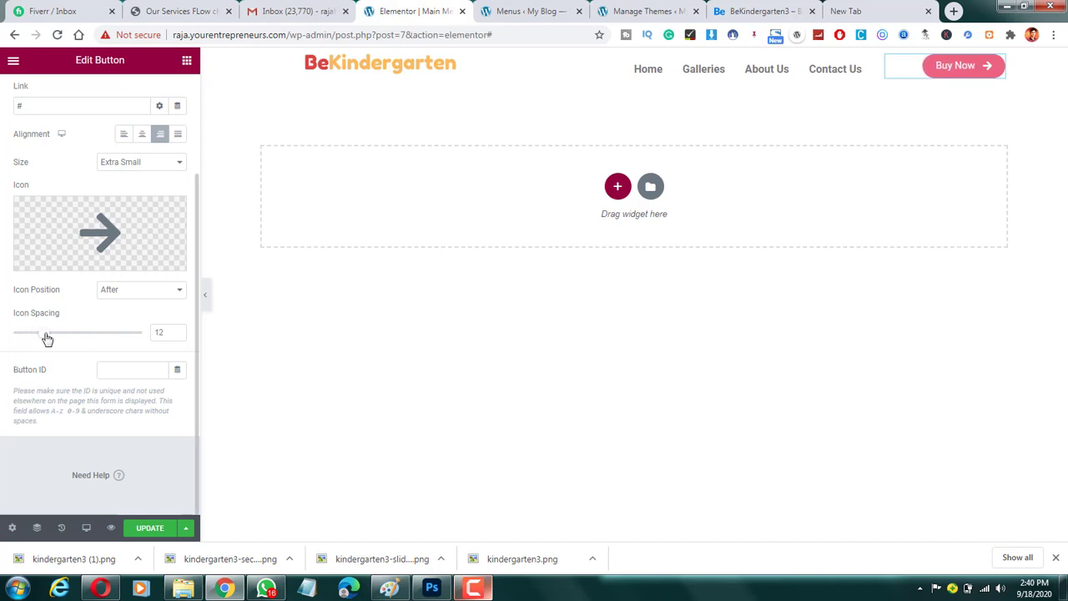
Select the header's navigation menu, dismiss the Meet Right Click tip, and open the menu's typography settings.
click(864, 67)
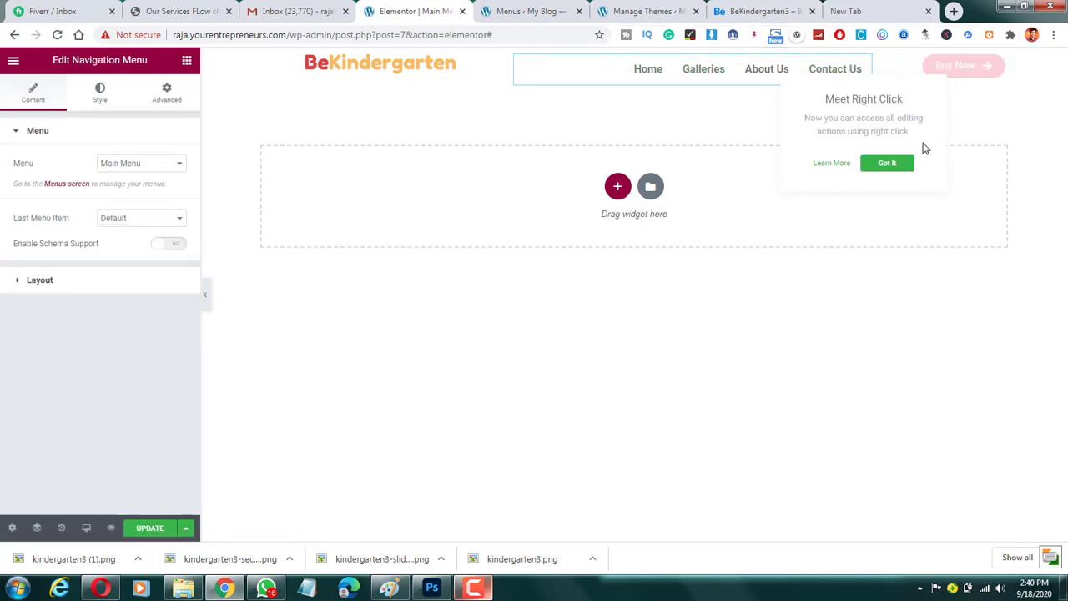
click(895, 166)
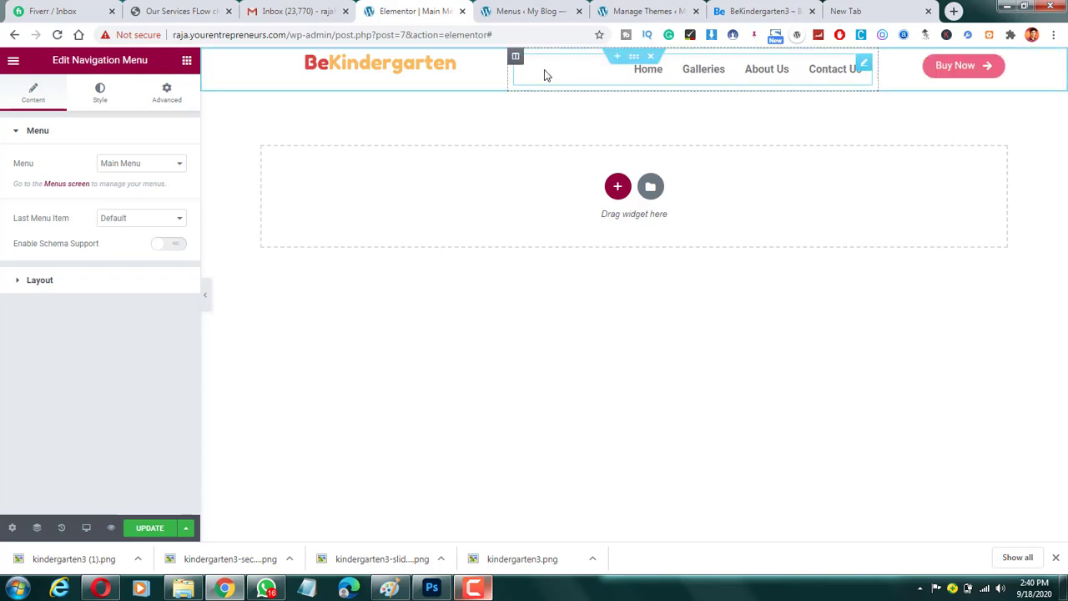
click(92, 99)
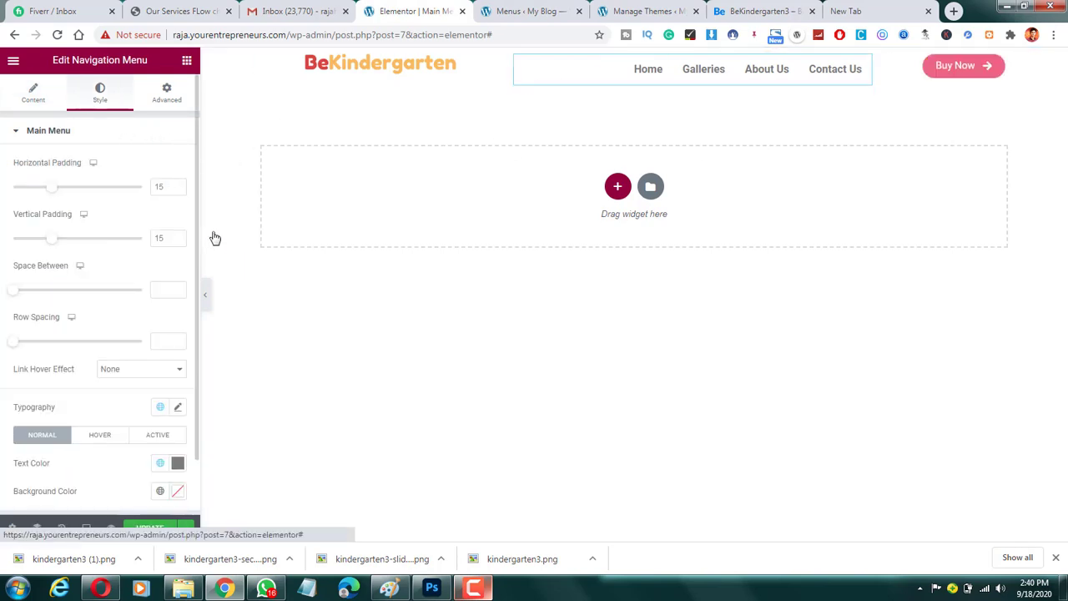
scroll(85, 381, down, 1)
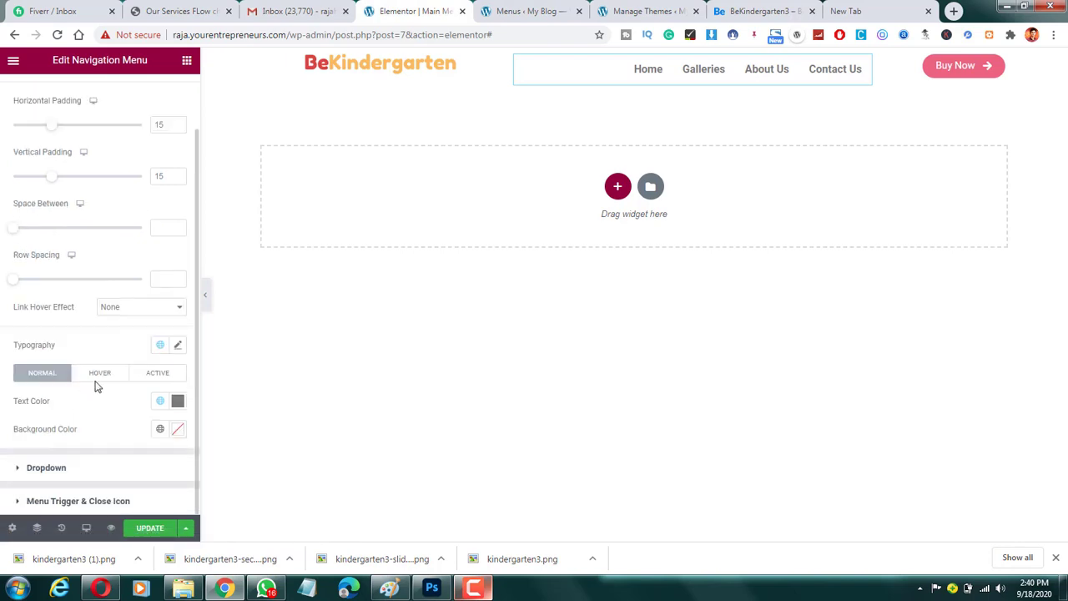
click(178, 346)
scroll(96, 386, down, 3)
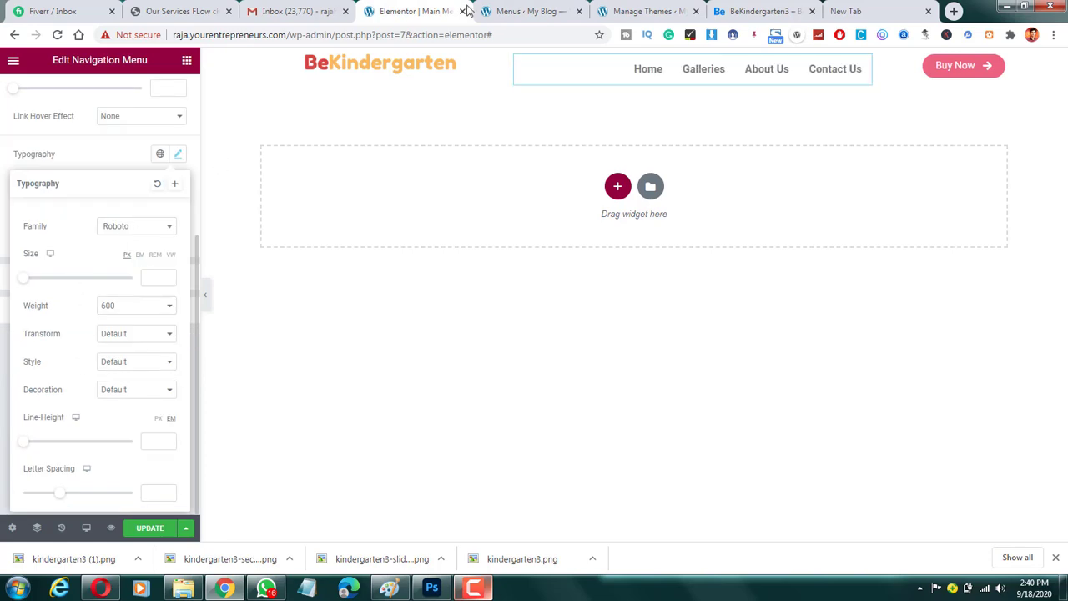
Examine the text styling of the navigation menu and Holiday Countdown heading in the BeKindergarten3 demo.
click(758, 10)
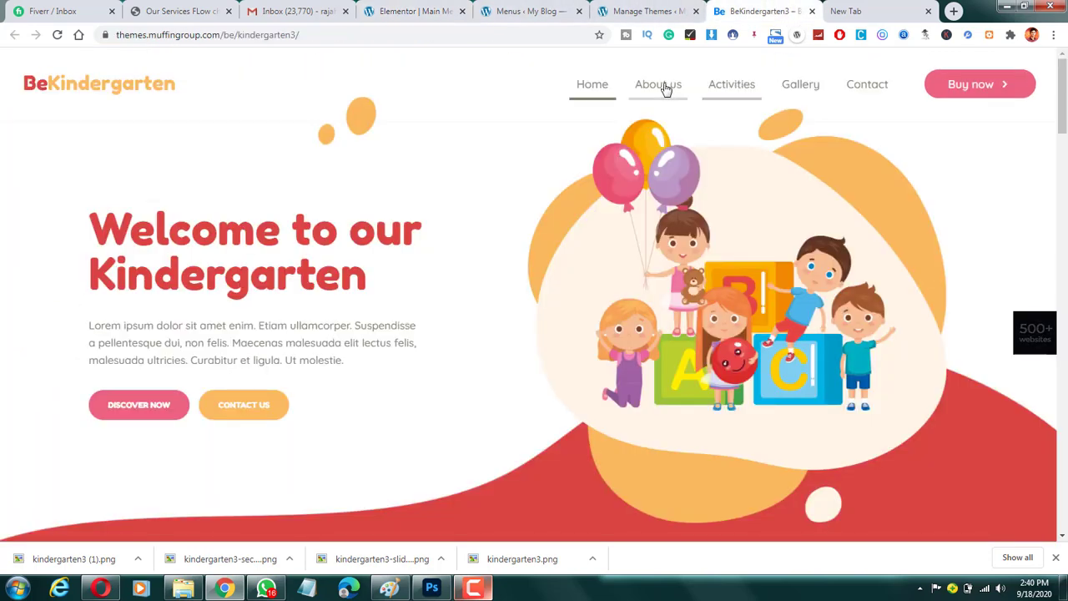
drag(656, 86, 618, 105)
scroll(280, 370, down, 2)
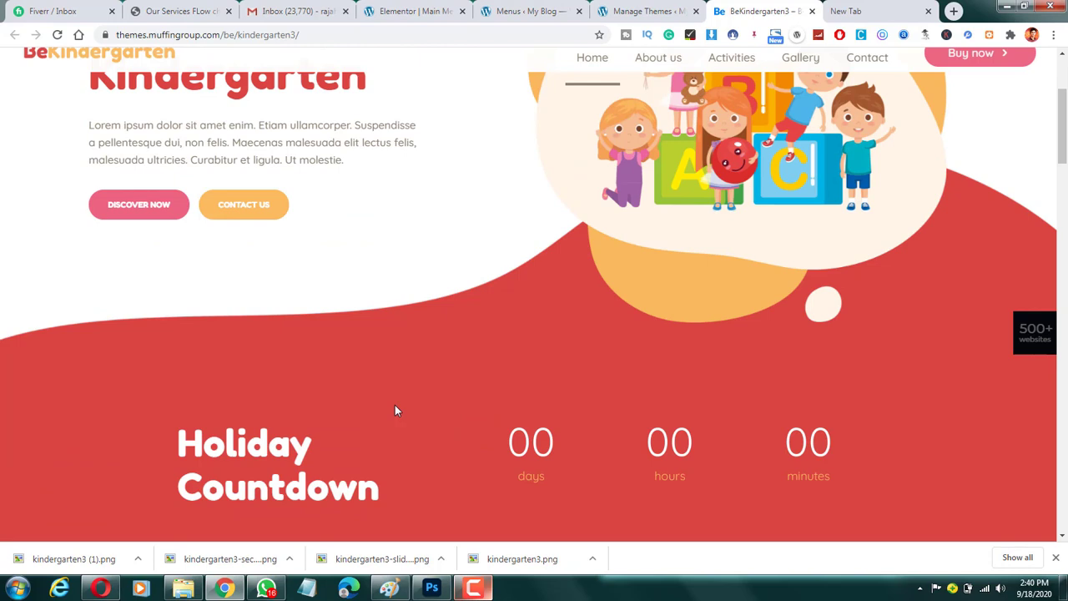
drag(269, 447, 314, 449)
right_click(293, 444)
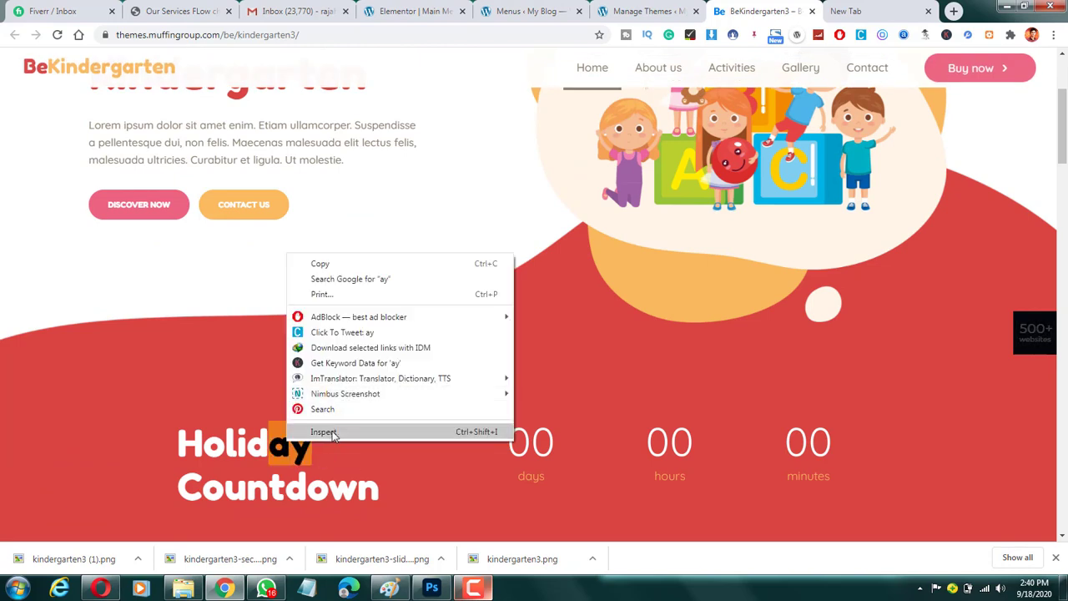
key(Escape)
click(413, 11)
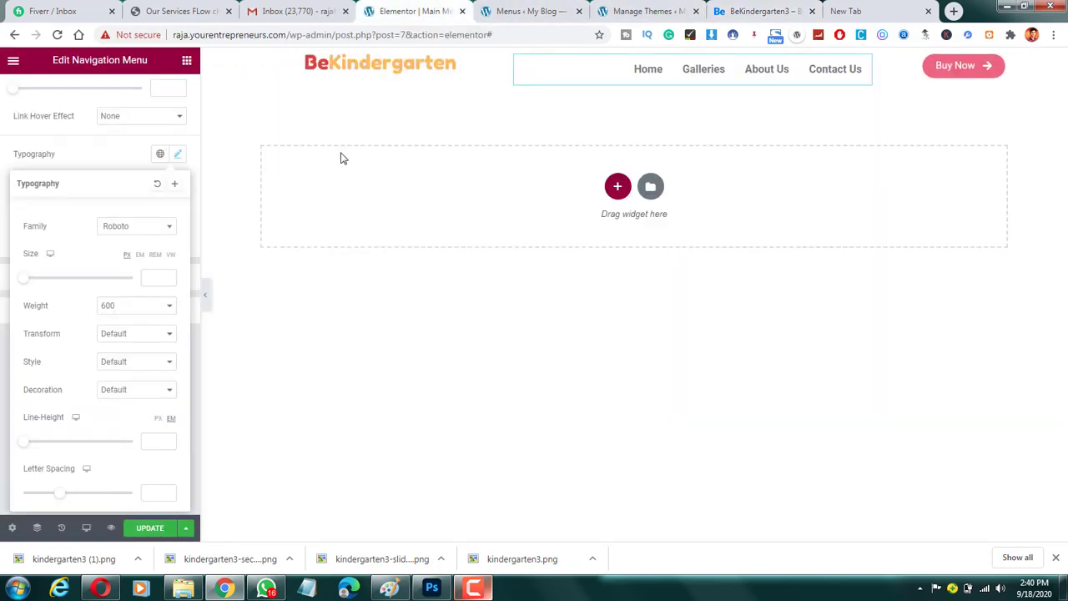
click(126, 311)
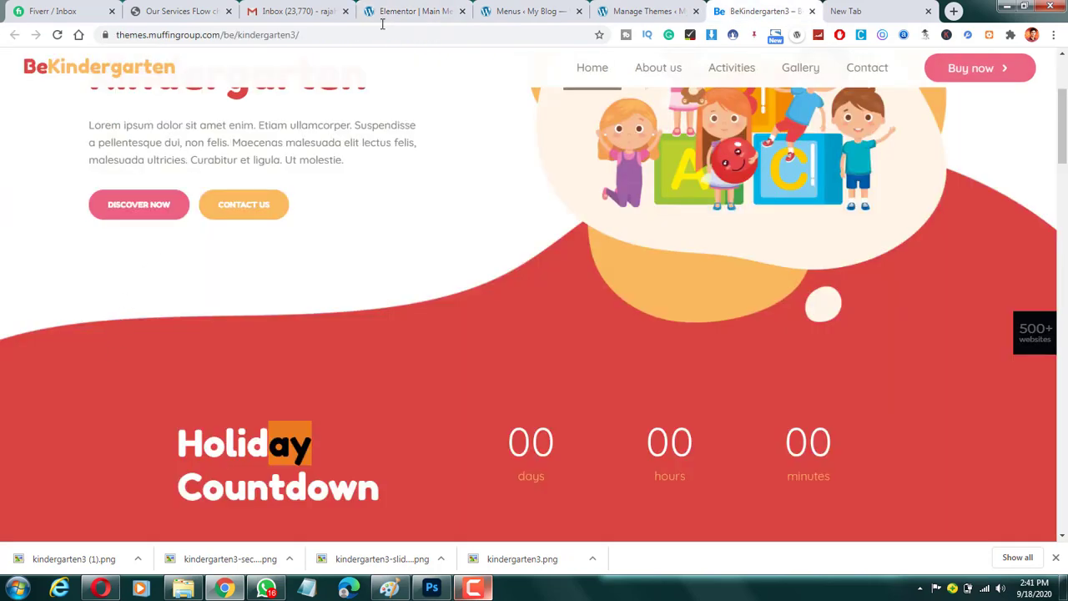
Inspect the demo's Holiday Countdown heading in the developer tools and copy the font name Fredoka One from its font-family rule.
key(ctrl+shift+i)
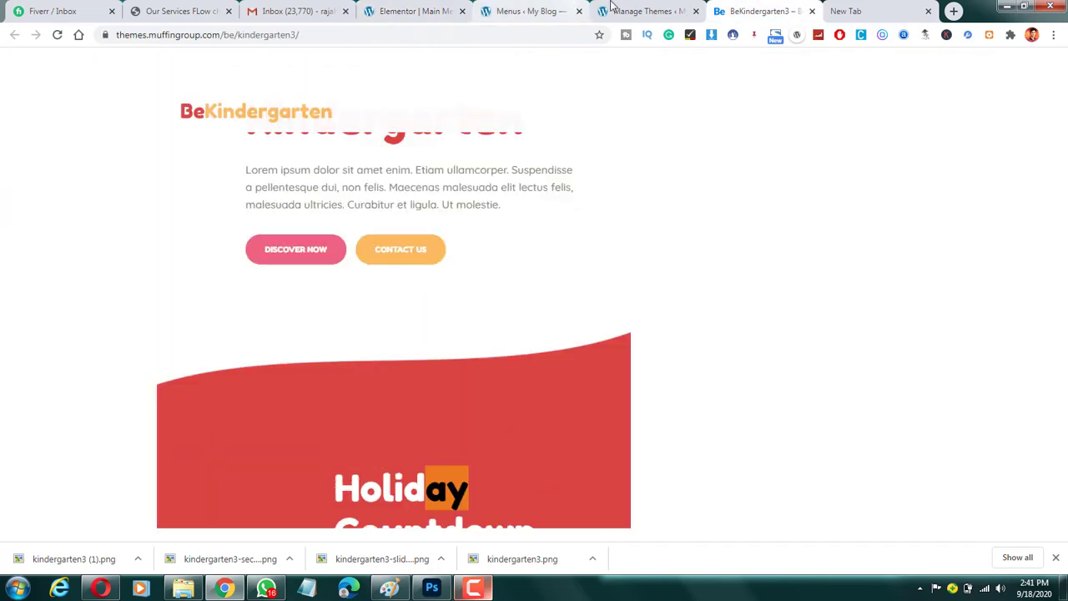
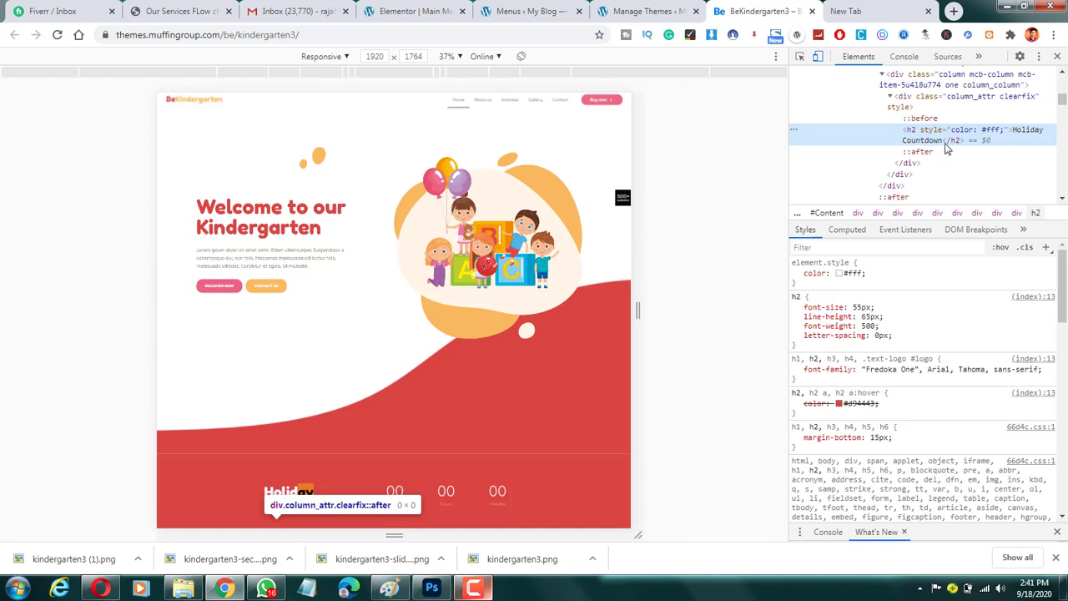
scroll(580, 269, down, 2)
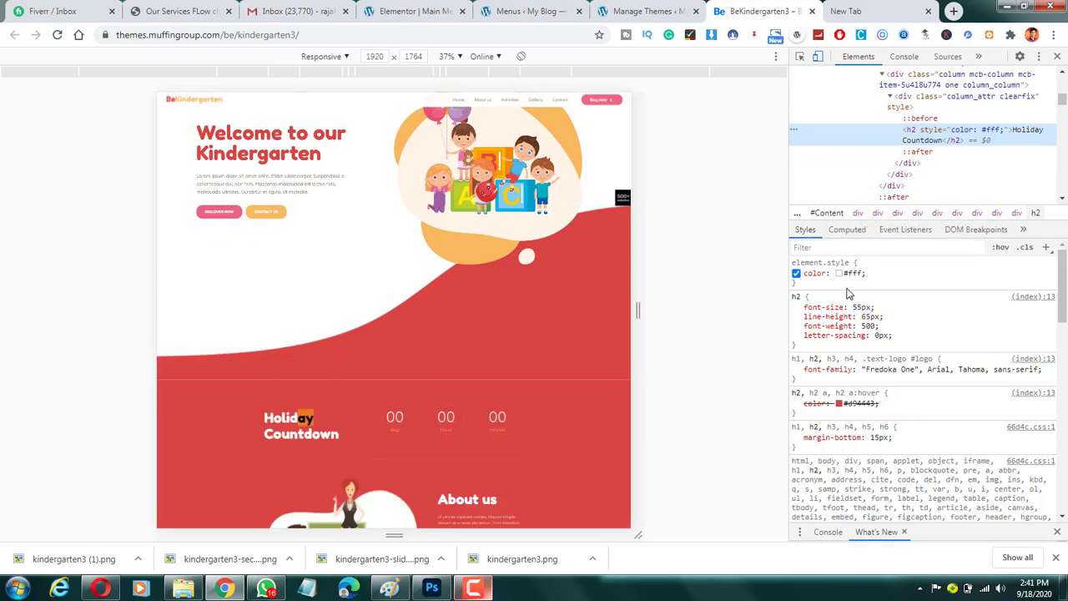
drag(866, 369, 915, 373)
right_click(909, 369)
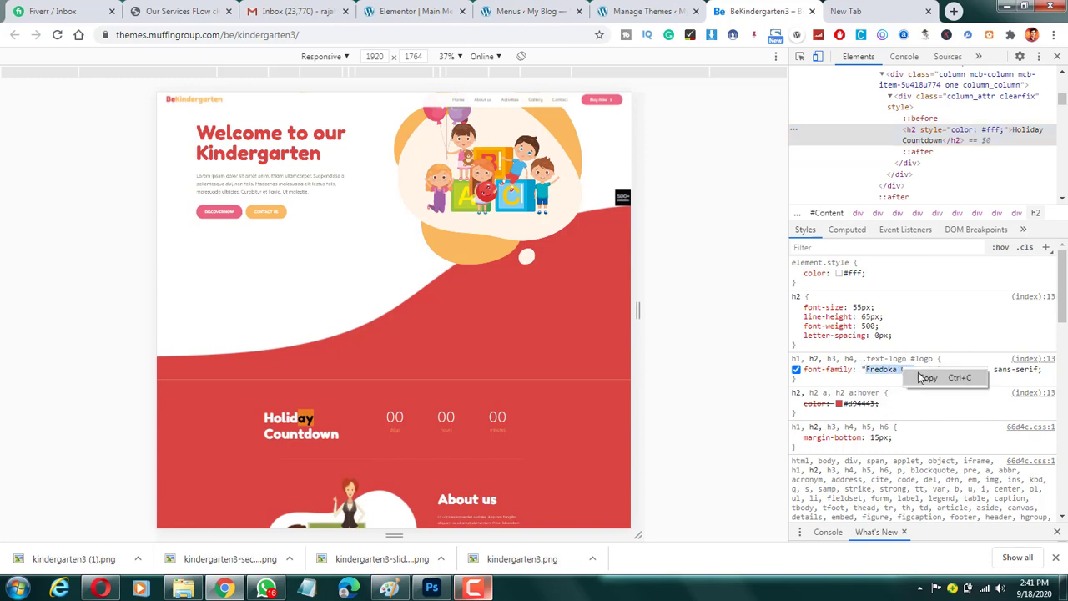
click(922, 380)
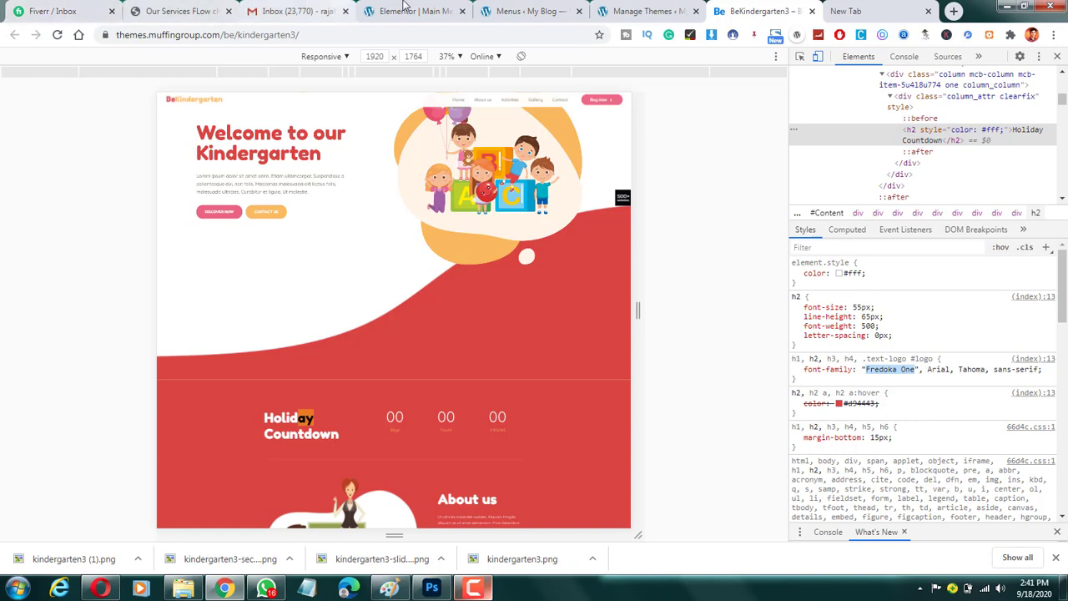
Back in the Elementor header, set the navigation menu's font family to the copied Fredoka One.
click(413, 11)
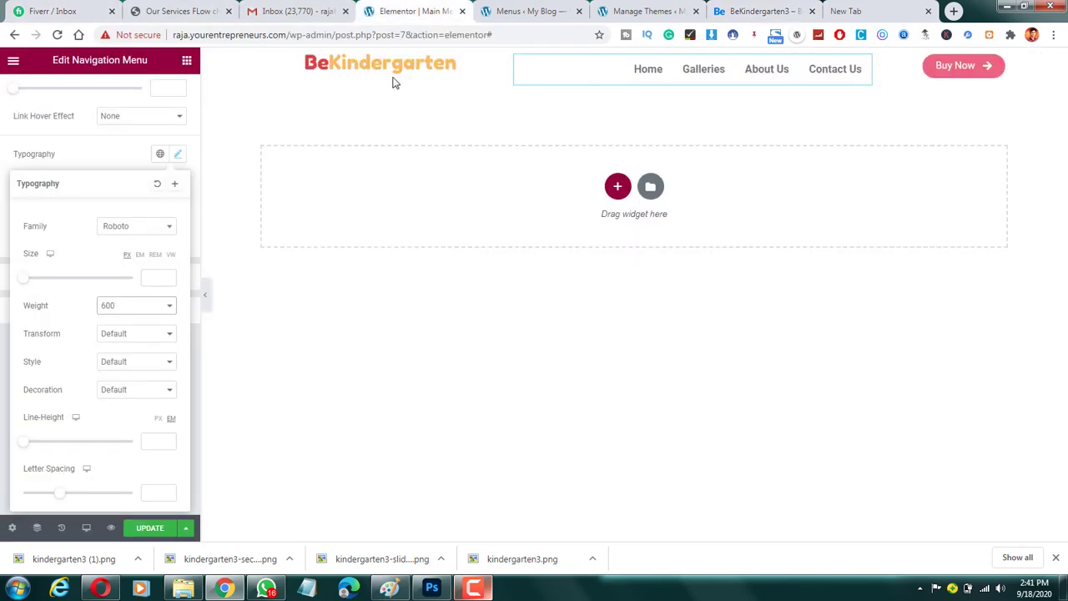
click(157, 228)
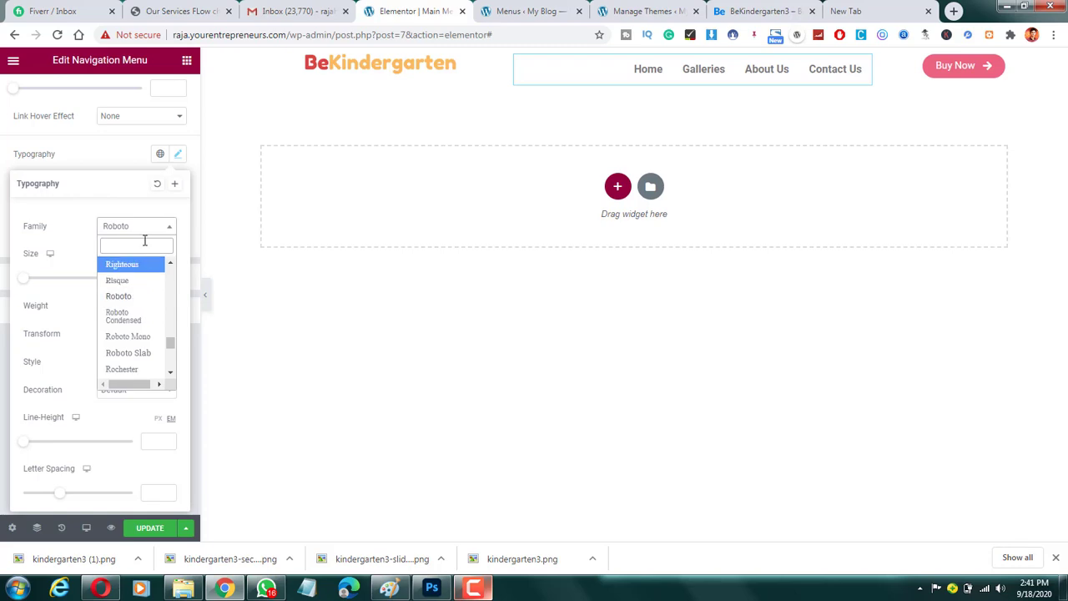
key(ctrl+v)
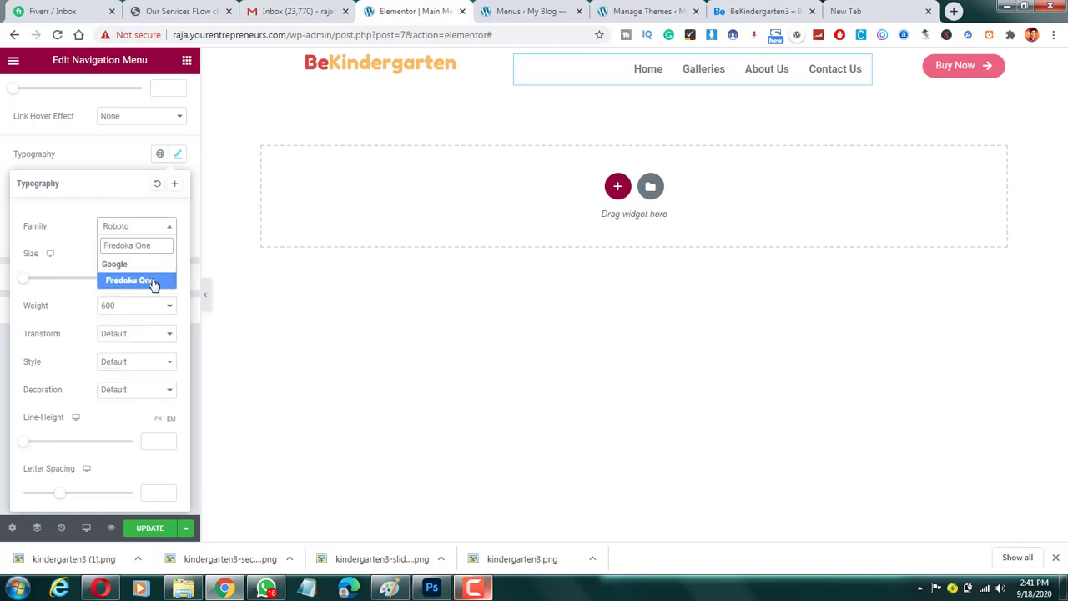
click(153, 282)
Try font weights of 400, 300 and 200 on the navigation menu.
click(117, 312)
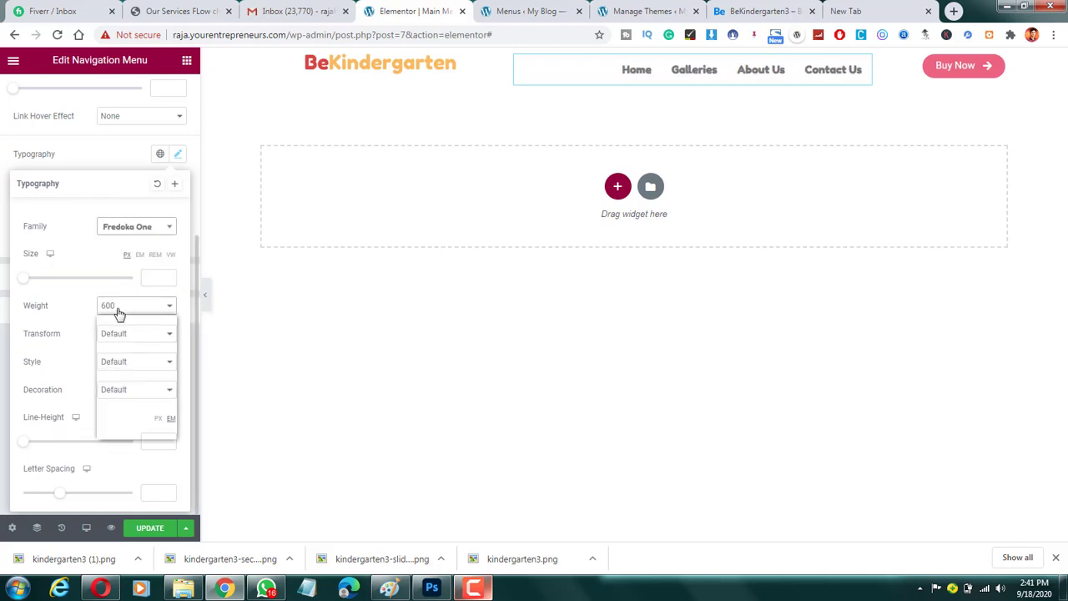
click(117, 351)
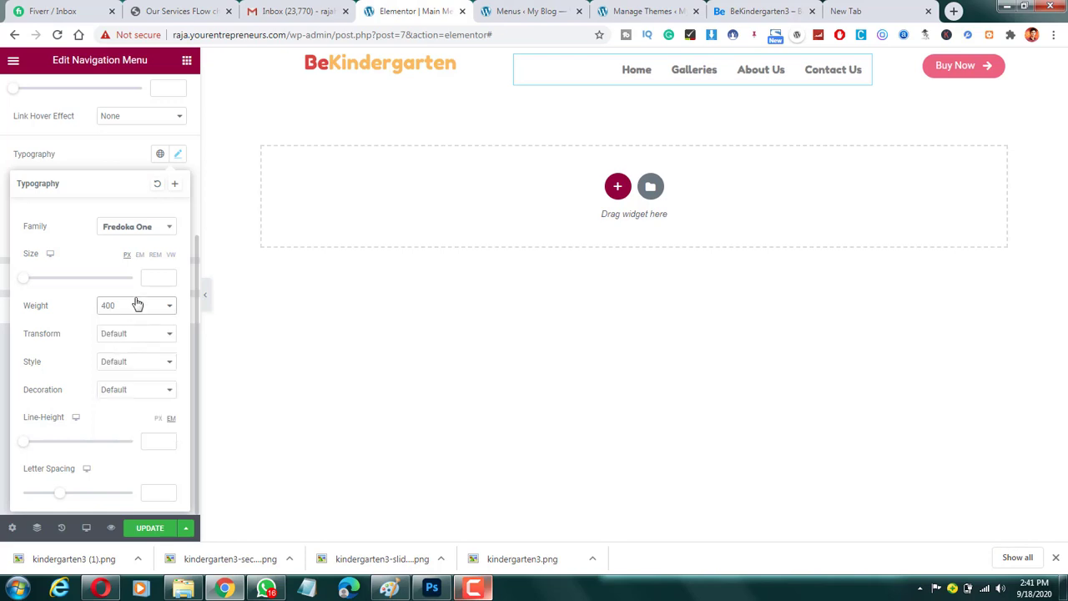
click(138, 305)
click(120, 341)
click(122, 308)
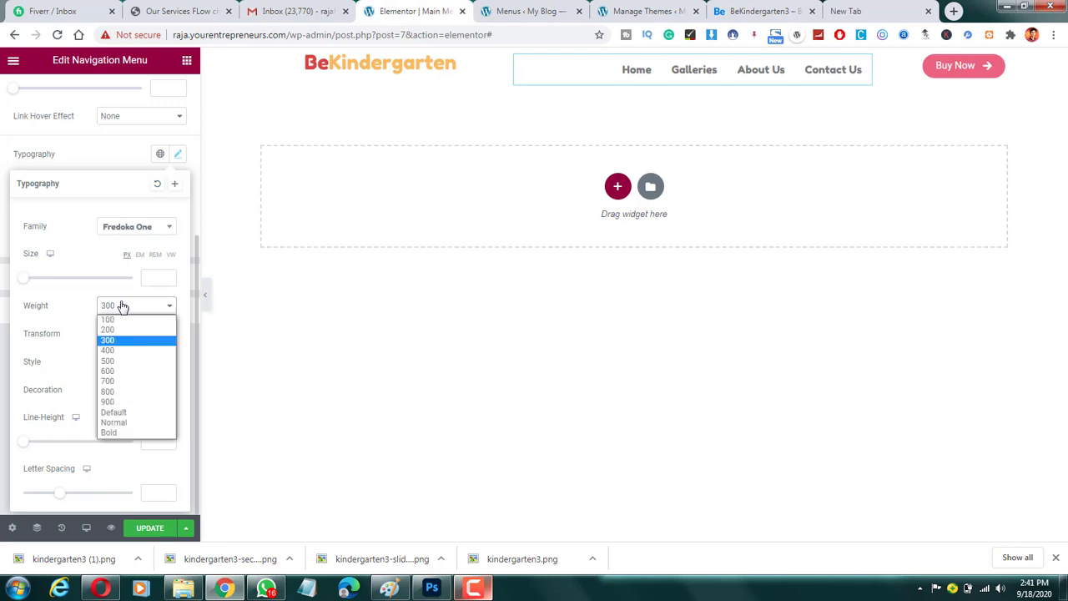
click(111, 332)
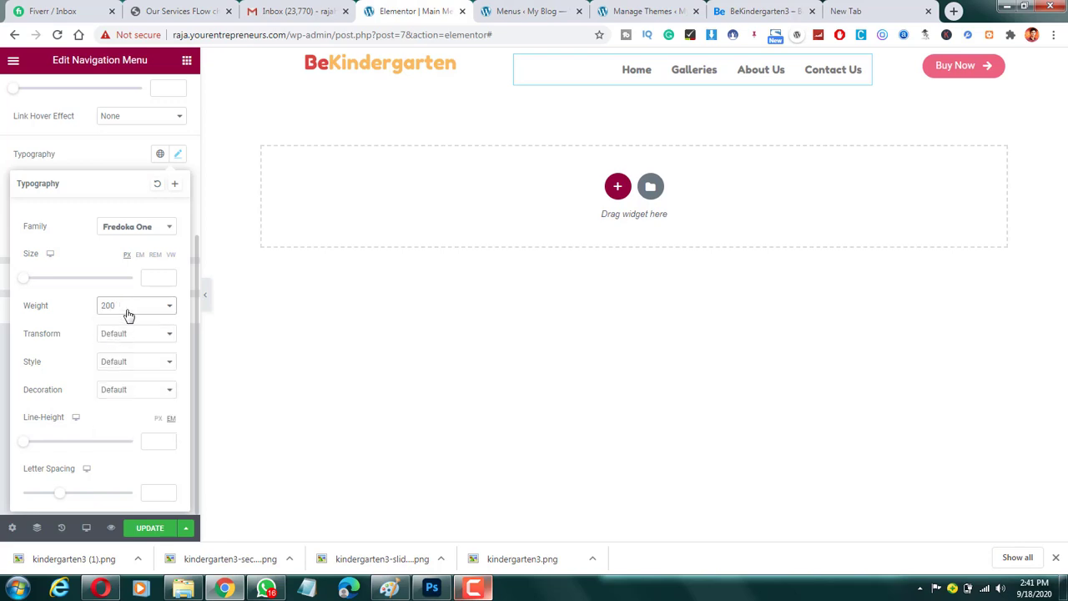
Set the navigation menu's font weight to 100 and its text size to 17 px.
click(126, 311)
click(116, 323)
drag(25, 281, 37, 283)
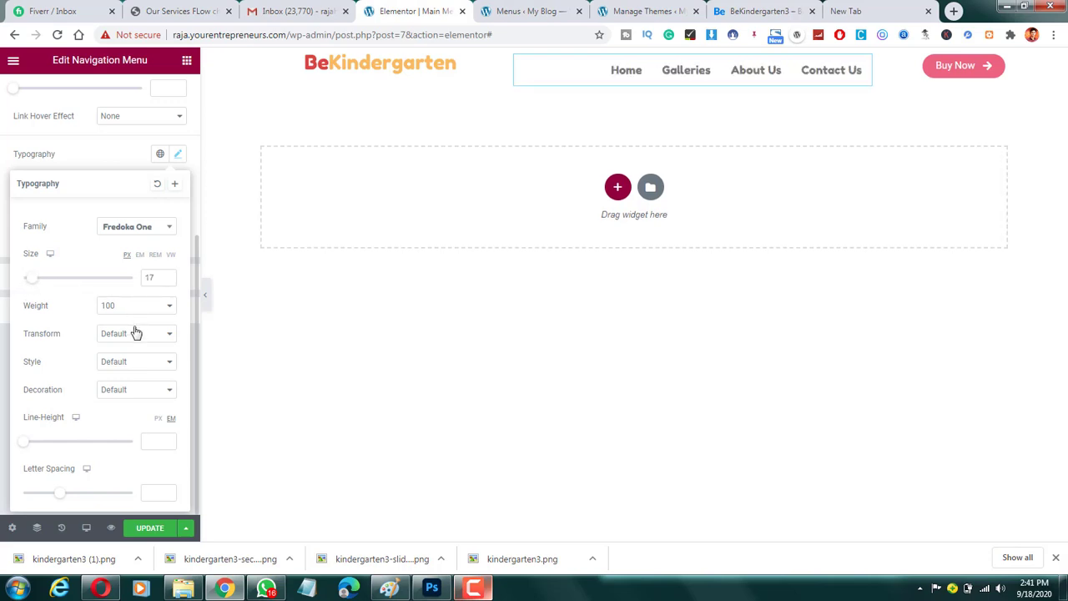
Look through the font families offered for the navigation menu, keeping Fredoka One selected.
click(166, 231)
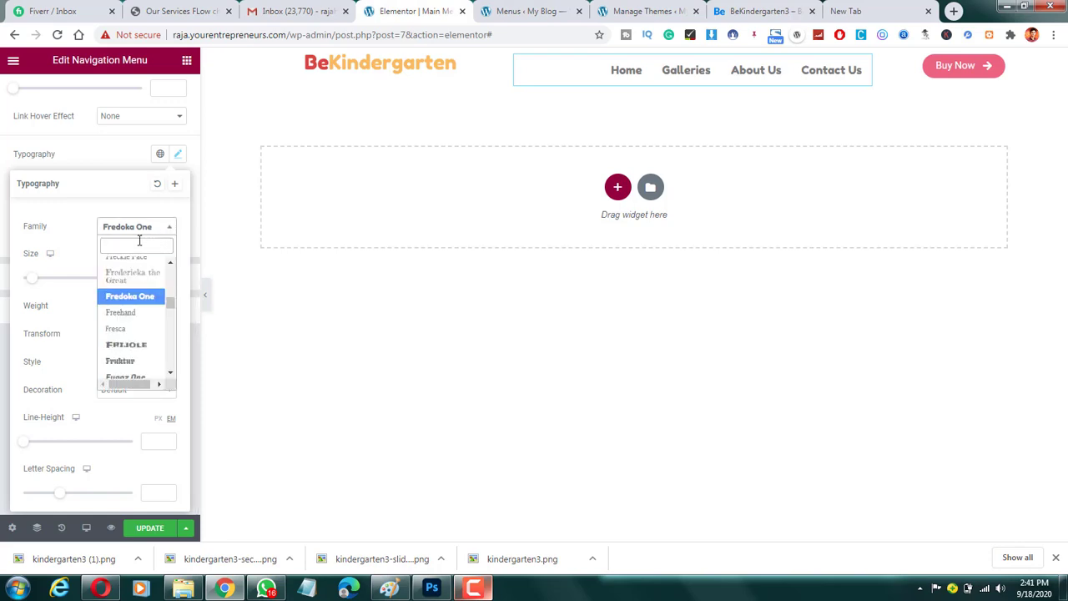
click(90, 243)
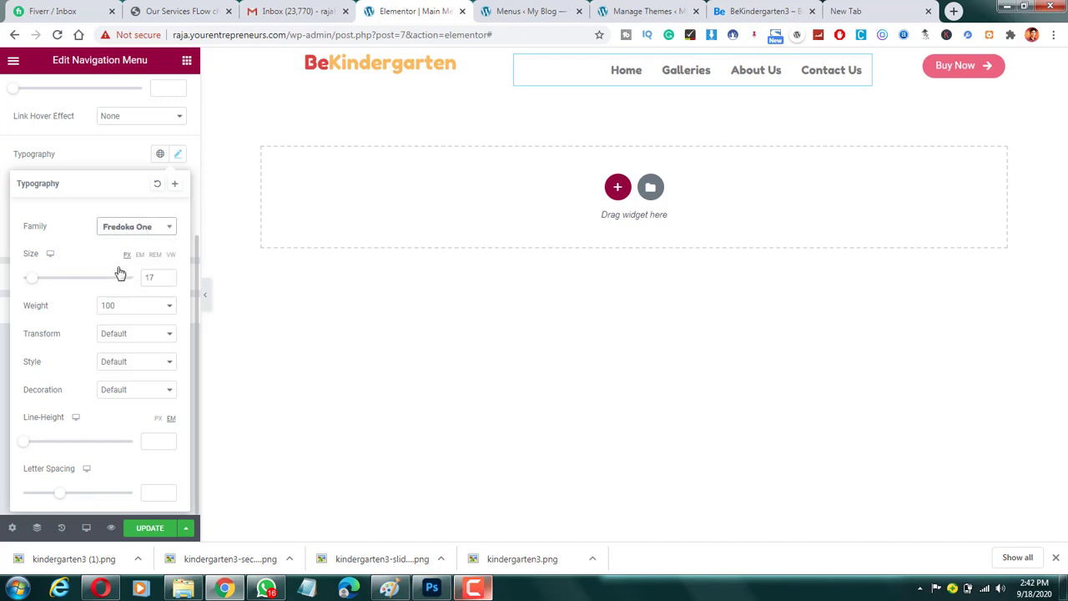
click(147, 232)
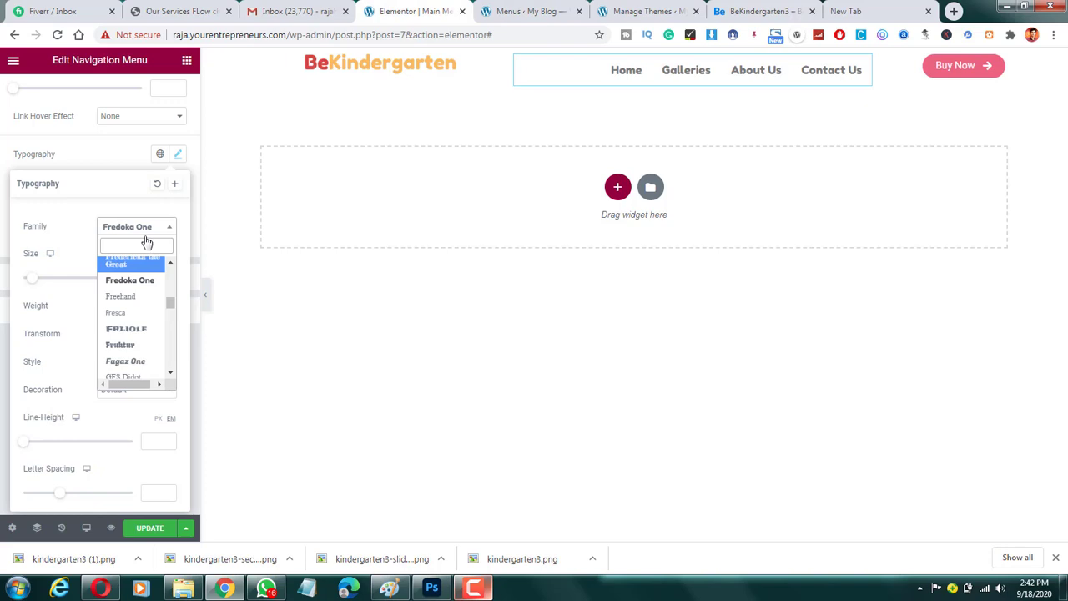
click(127, 284)
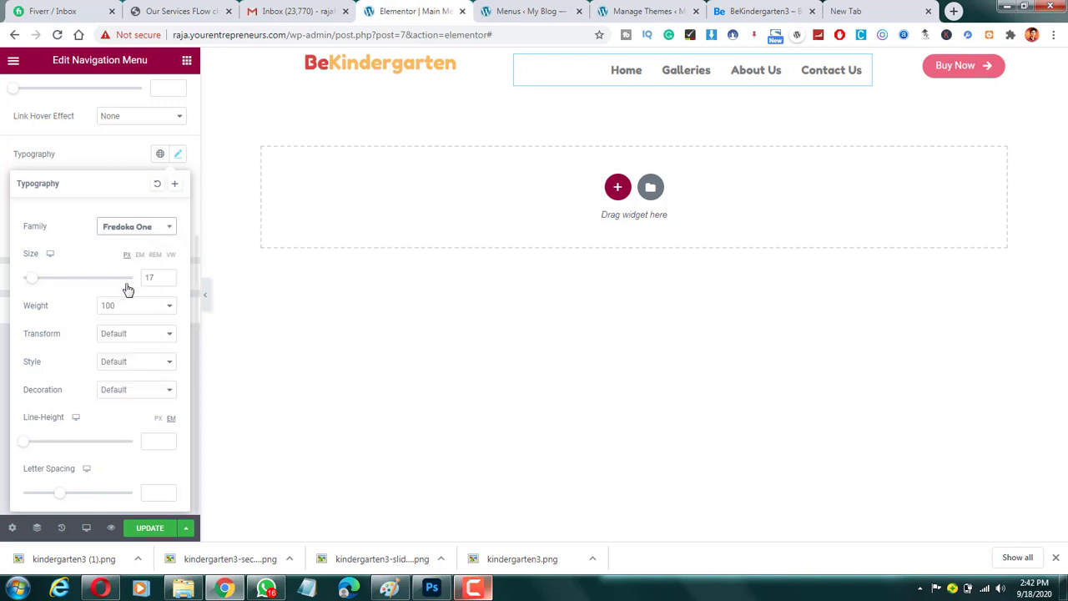
Try Roboto Mono as the navigation menu's font family.
click(113, 226)
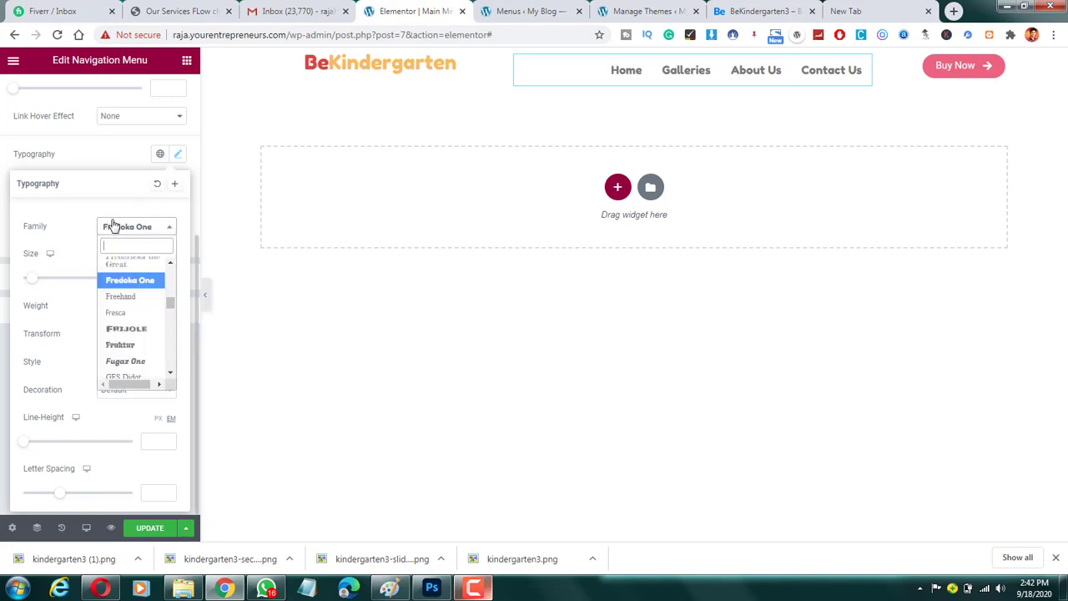
text(roboto)
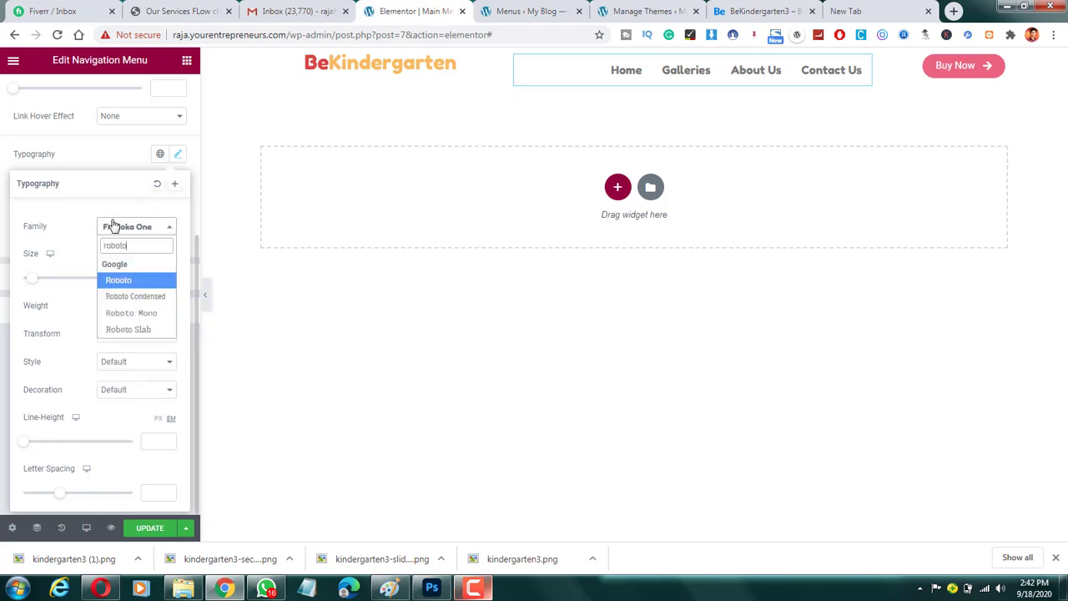
click(132, 312)
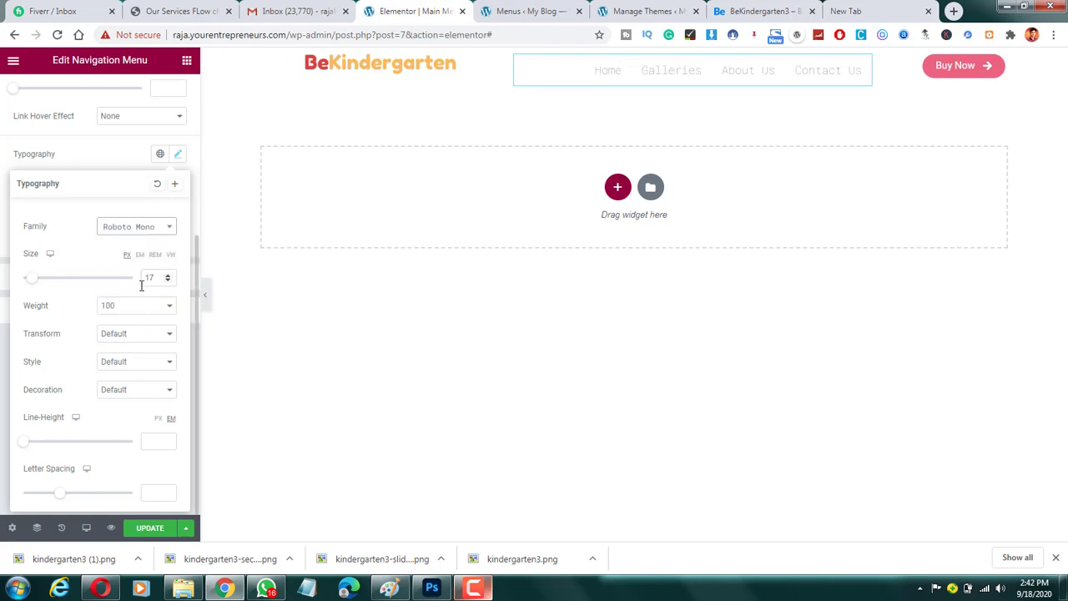
Set the navigation menu's font family to Risque.
click(124, 226)
scroll(117, 284, up, 2)
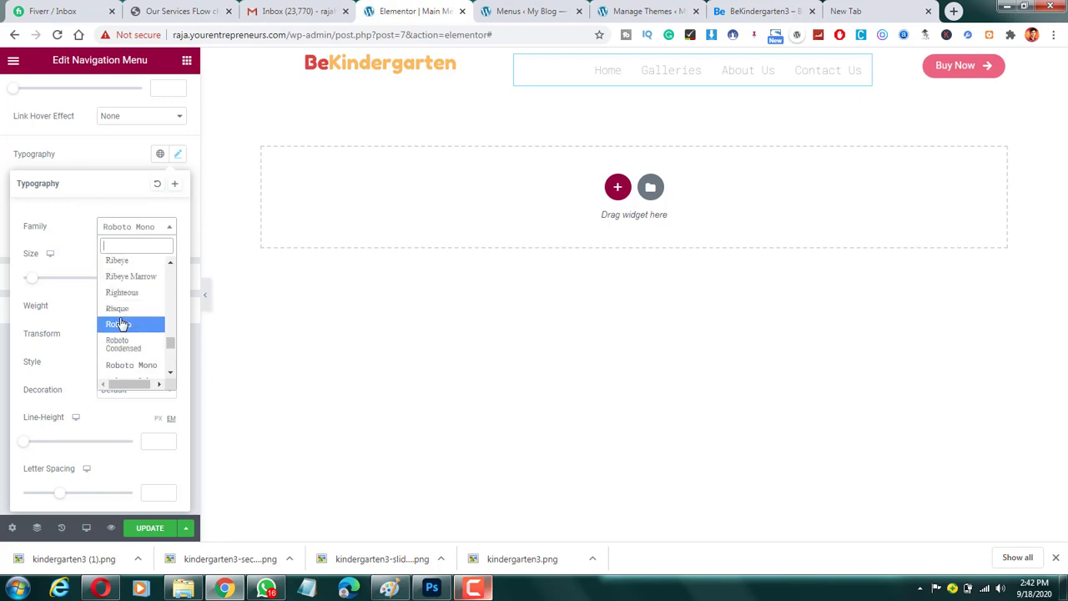
click(123, 322)
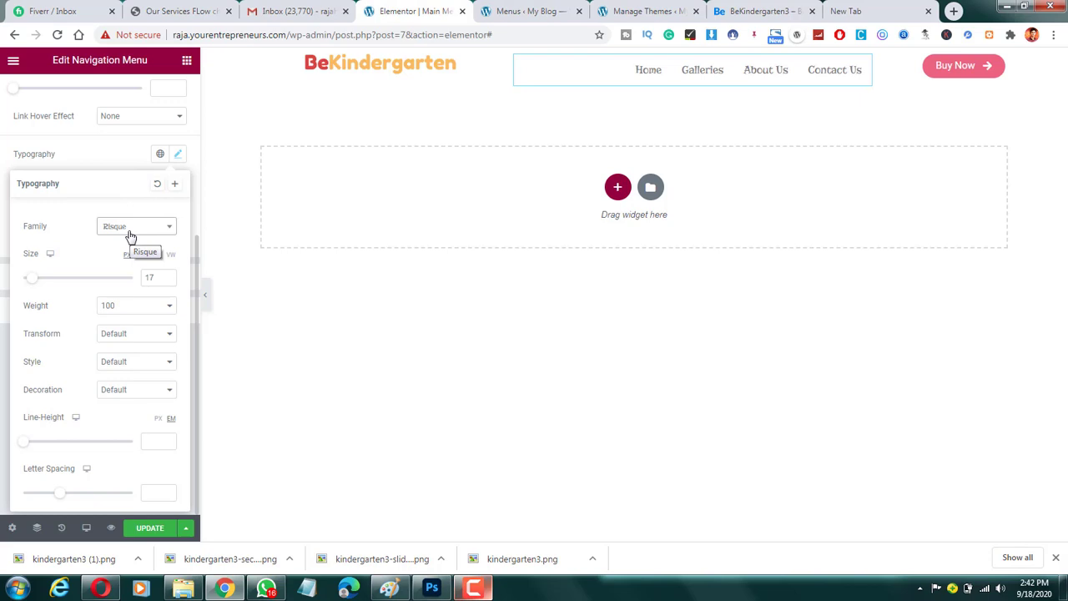
On the BeKindergarten3 demo site, open the About us page and inspect the About us link in its header menu.
click(755, 10)
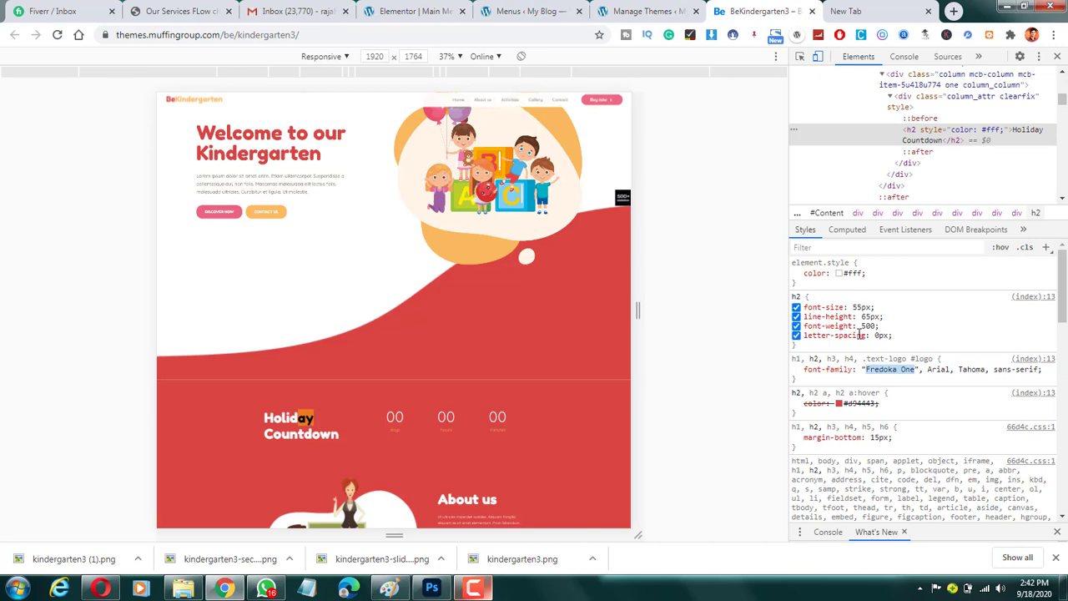
scroll(857, 334, down, 5)
scroll(858, 334, up, 5)
click(480, 101)
right_click(480, 102)
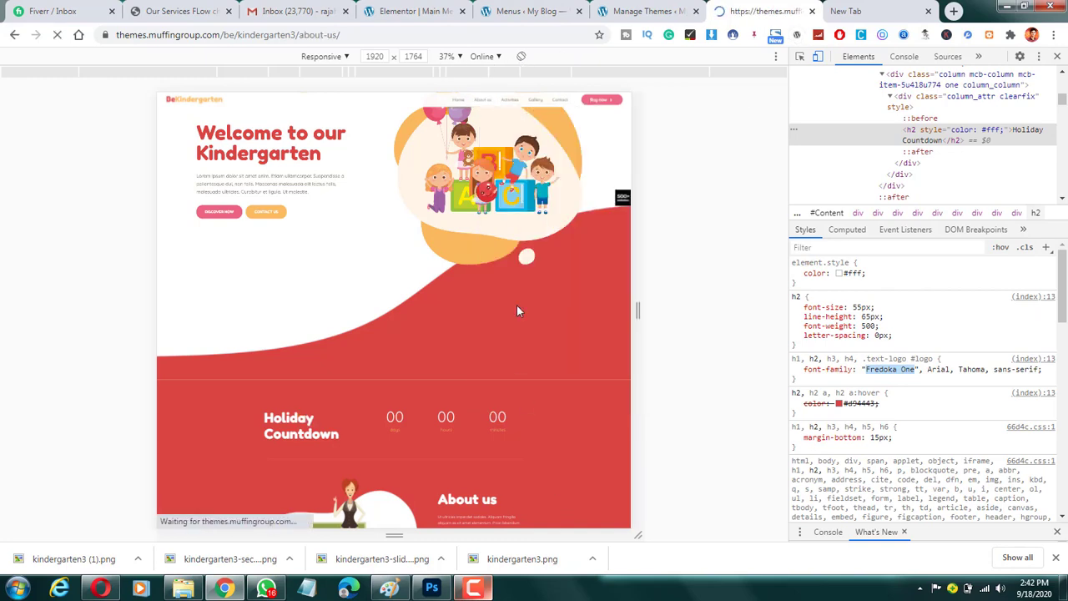
right_click(480, 111)
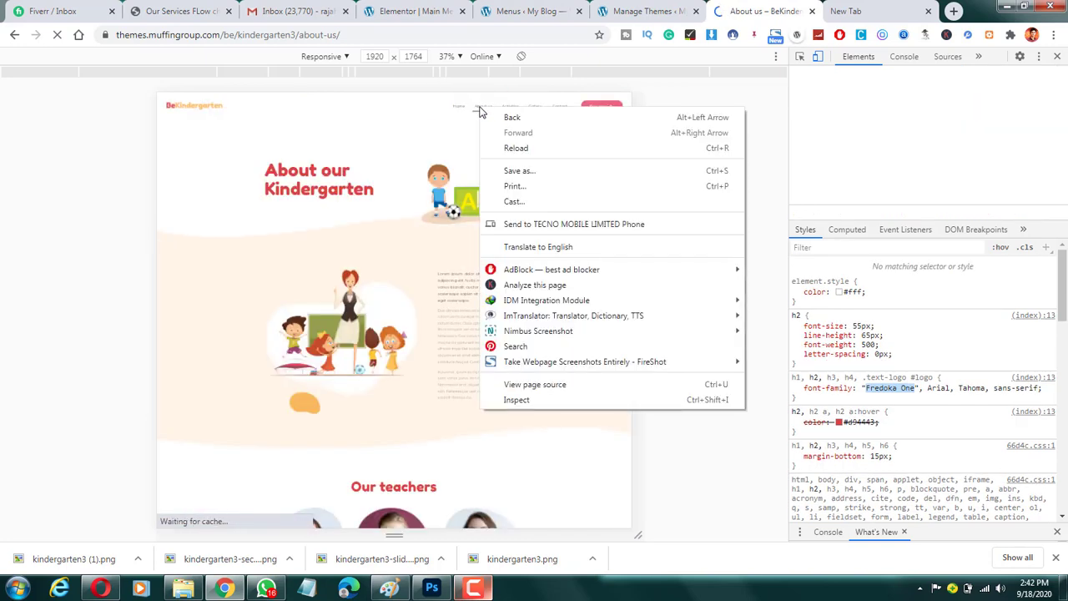
click(539, 402)
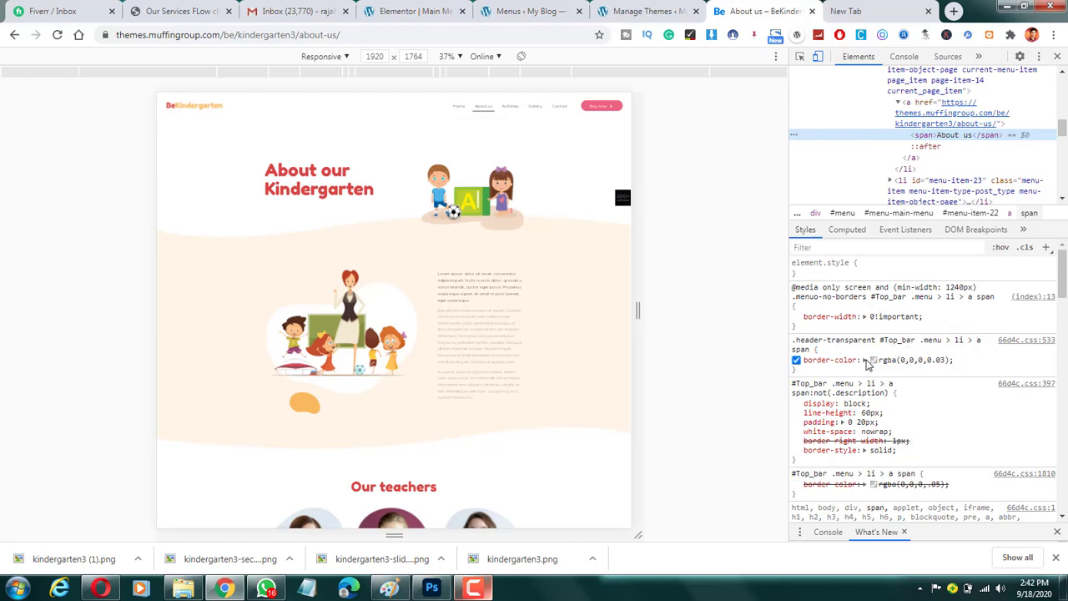
Look through the style rules of the demo's About us menu link for its font settings.
scroll(868, 374, down, 2)
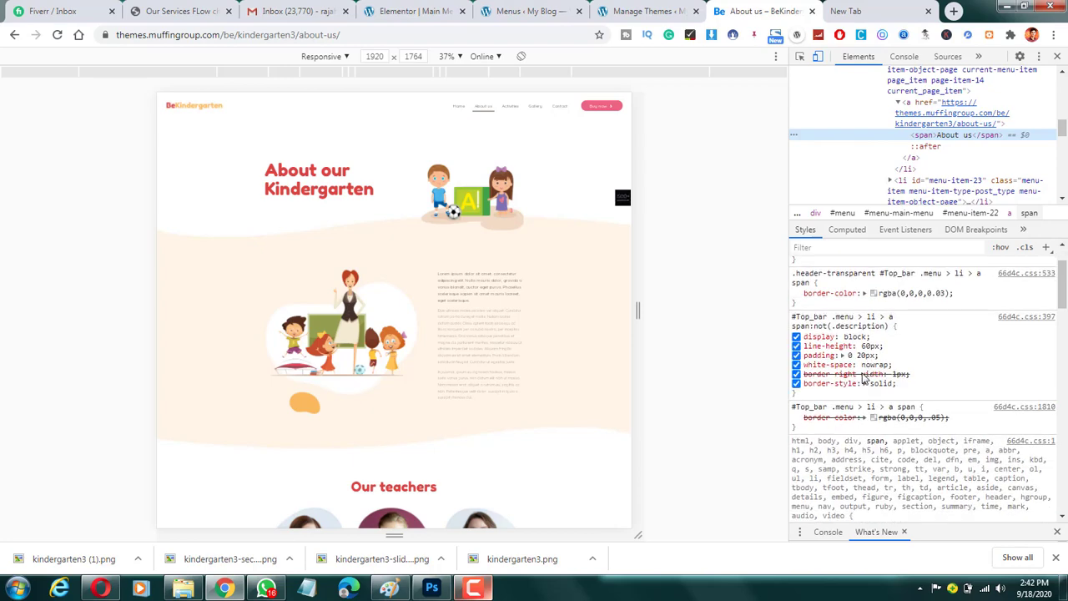
scroll(876, 384, down, 4)
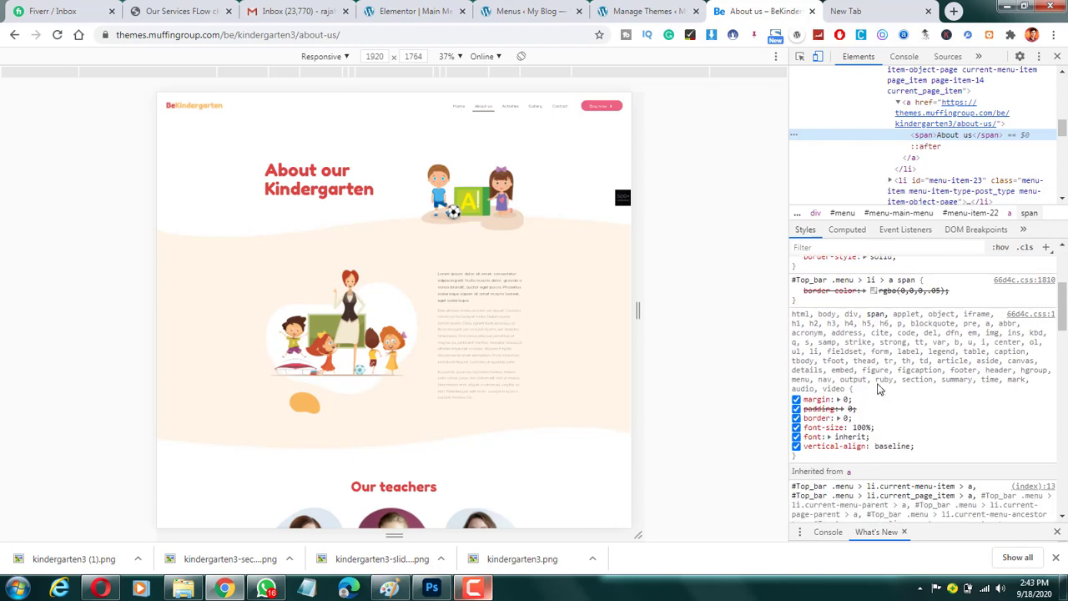
scroll(885, 383, down, 4)
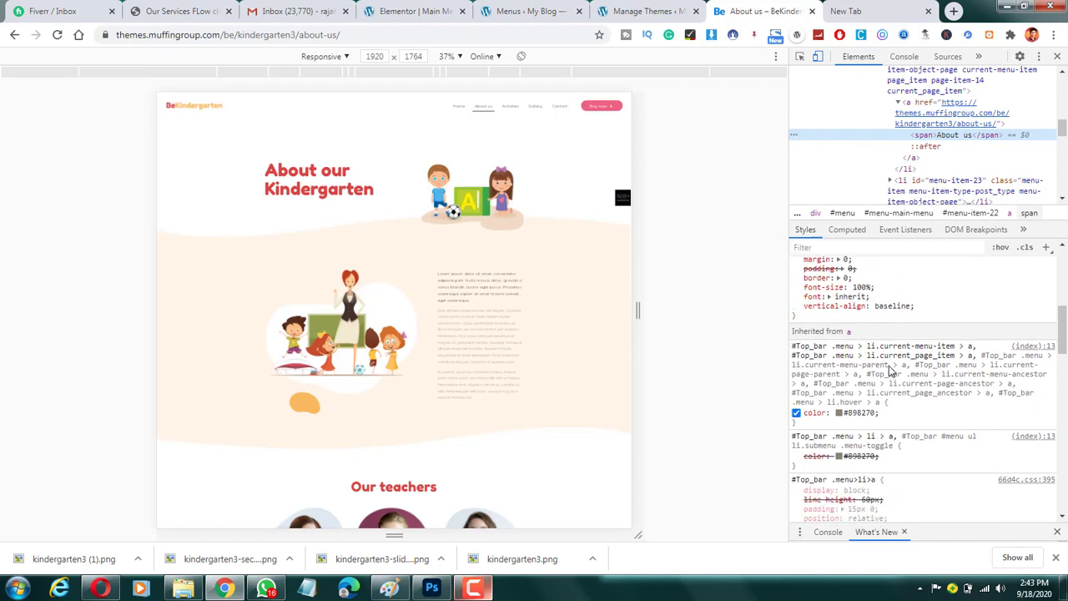
scroll(889, 367, up, 6)
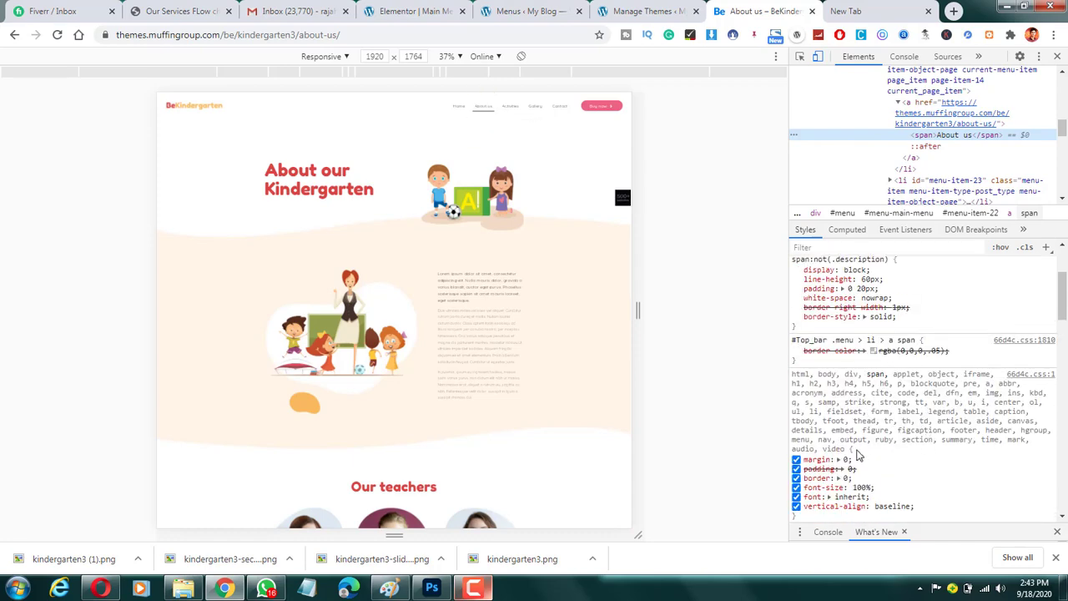
scroll(849, 449, up, 3)
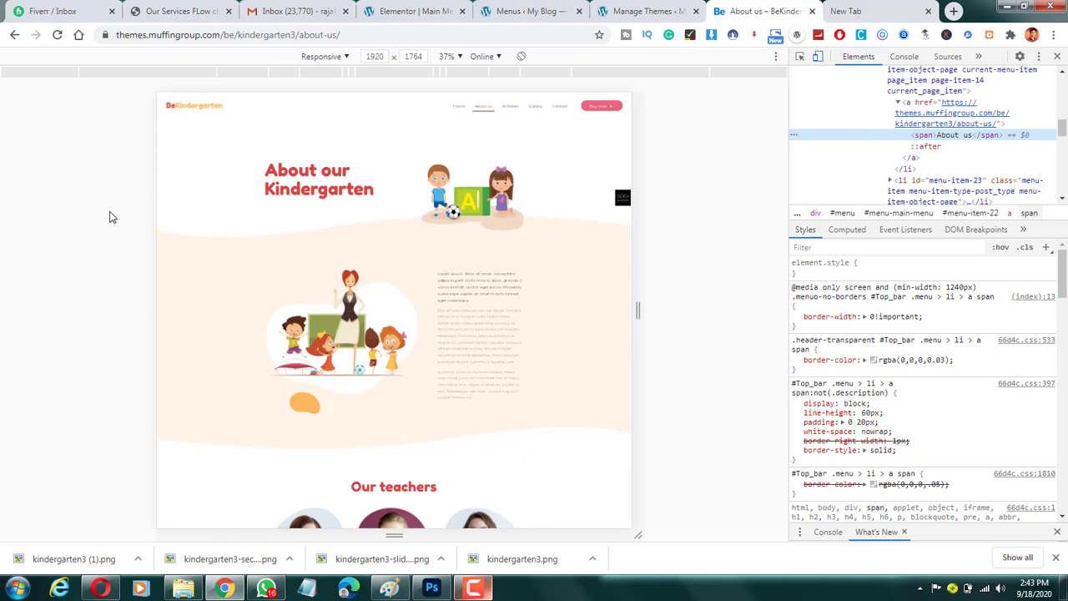
Back in the Elementor header, set the navigation menu's text size to 20 px and close its typography settings.
click(432, 10)
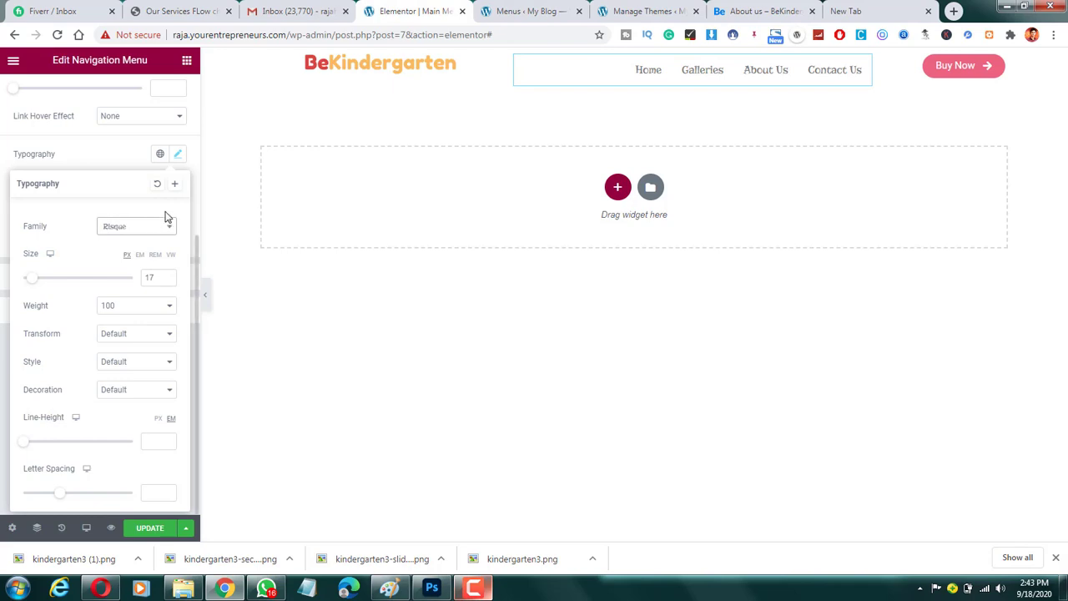
click(170, 278)
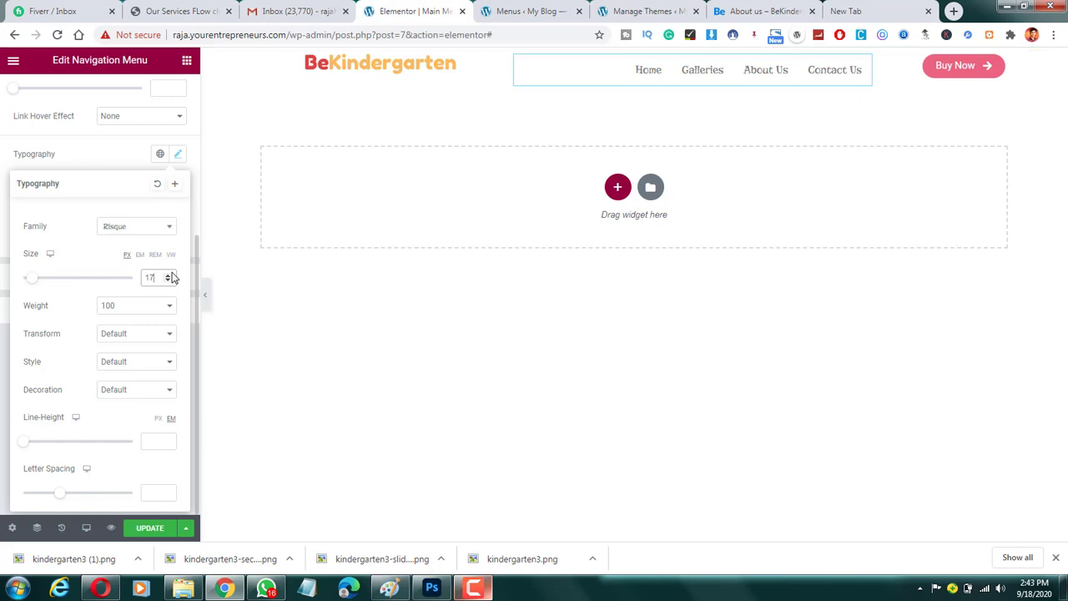
scroll(170, 278, up, 7)
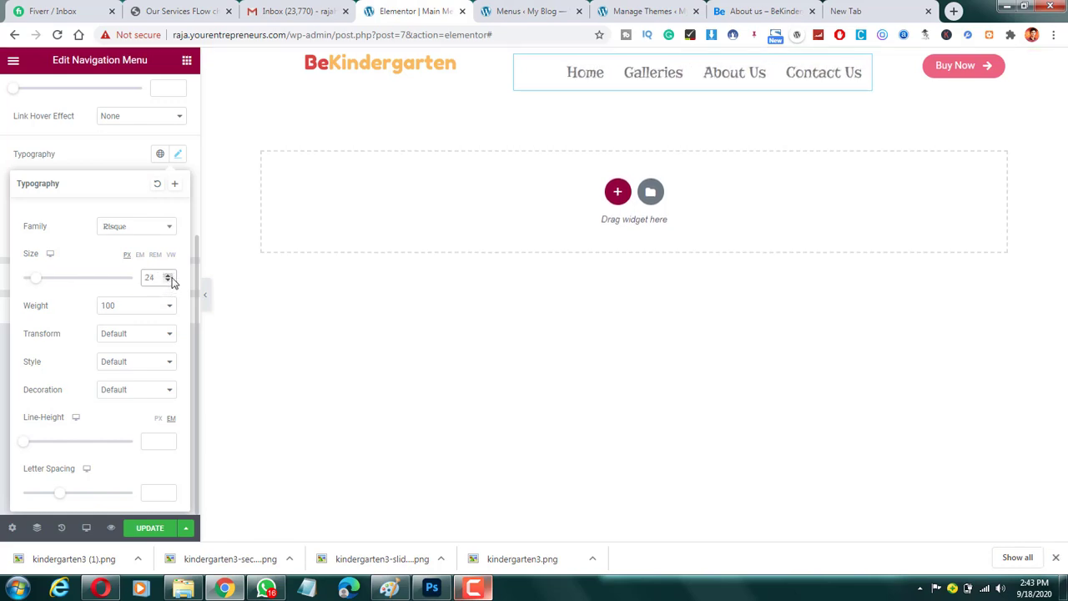
scroll(171, 281, down, 4)
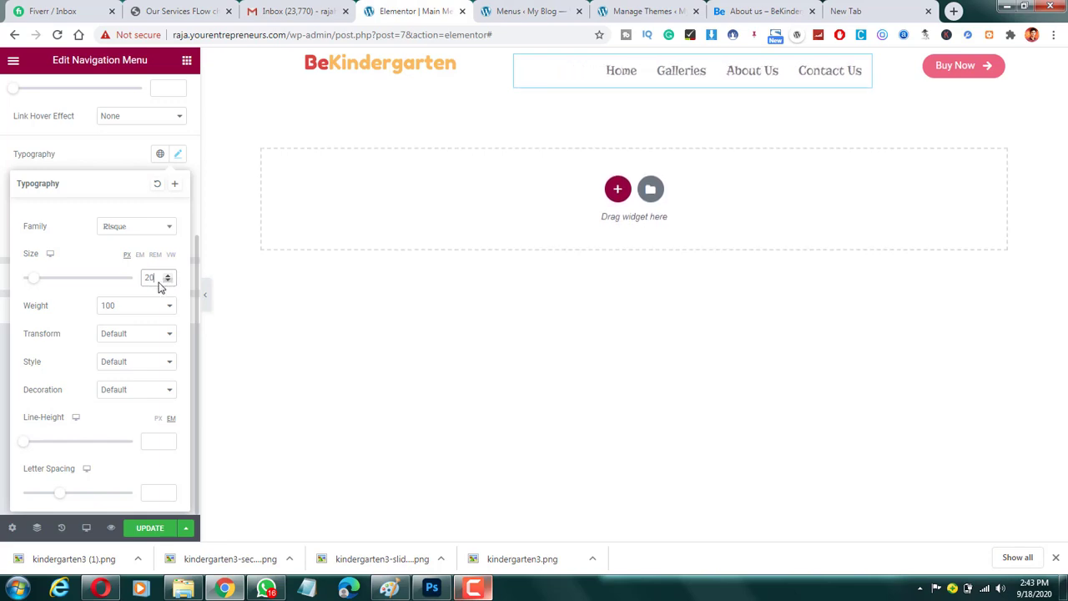
click(75, 158)
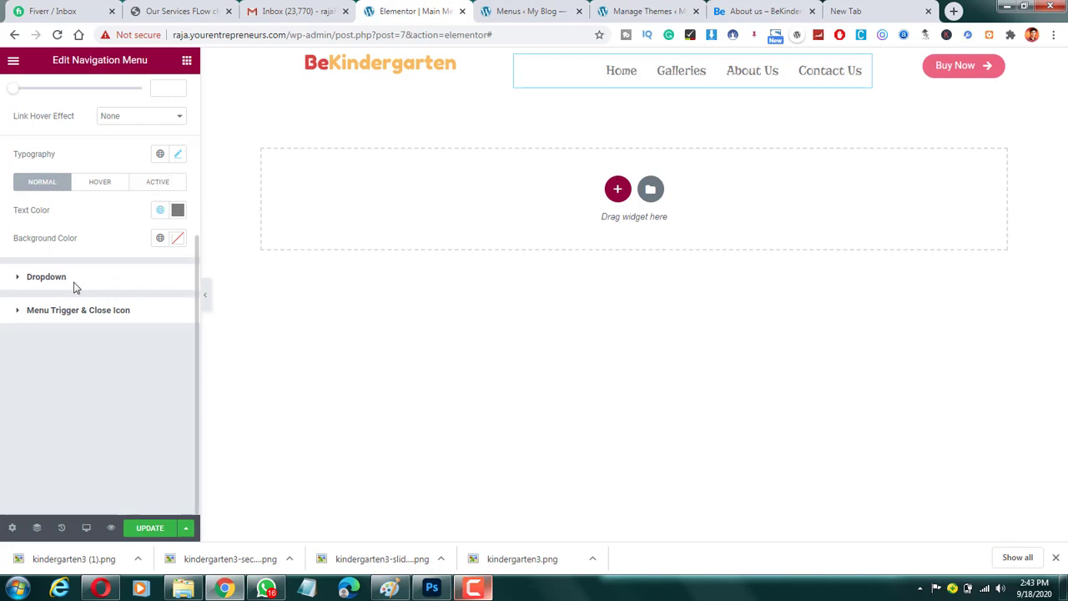
Set the navigation menu's hover text color to the dark grey #4E554F.
click(106, 186)
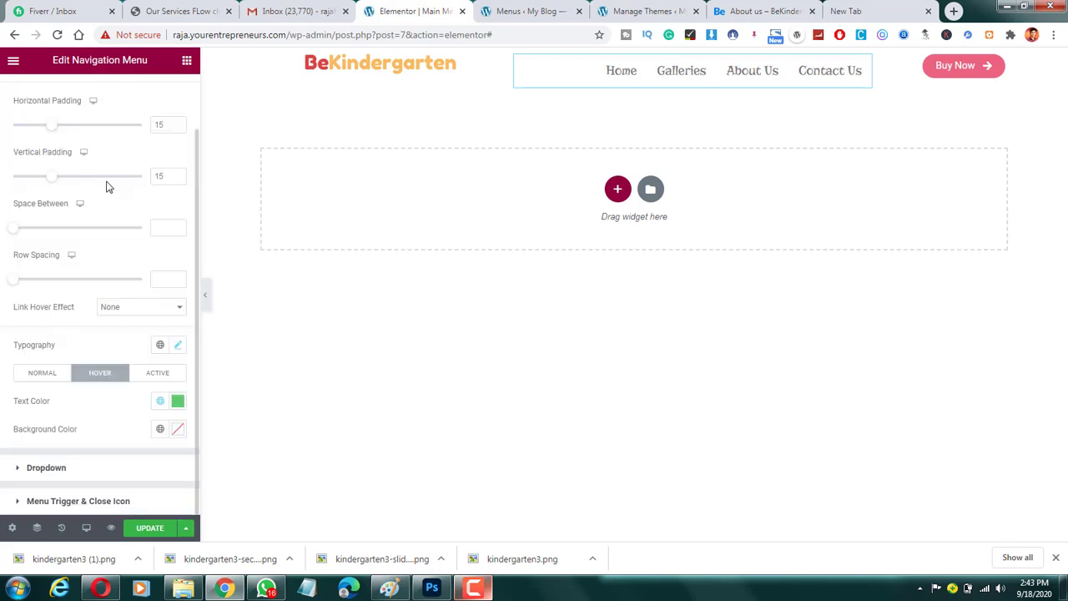
click(177, 401)
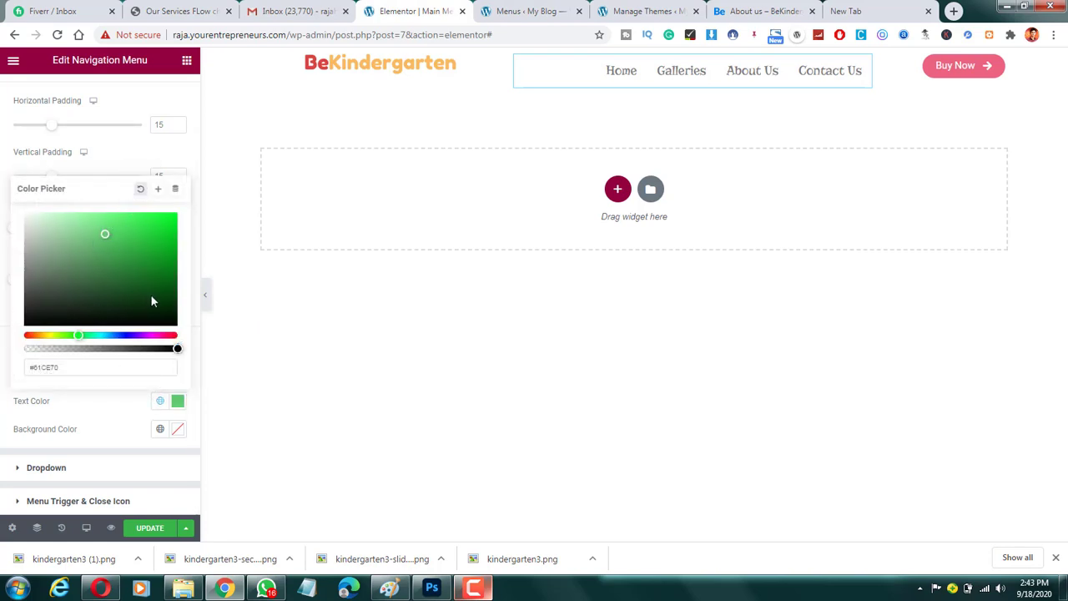
click(106, 289)
click(37, 289)
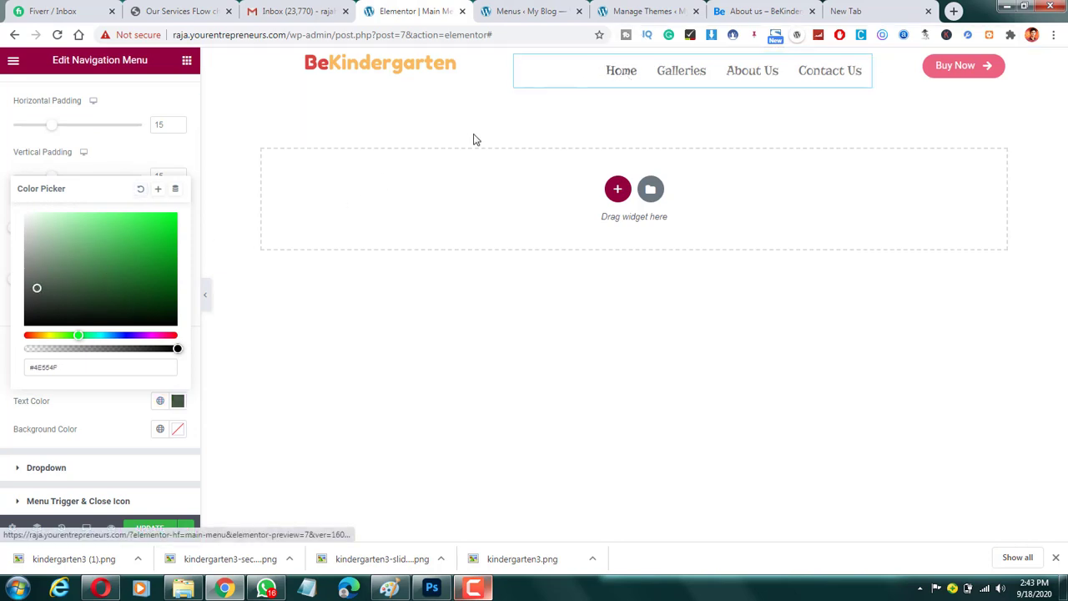
click(8, 254)
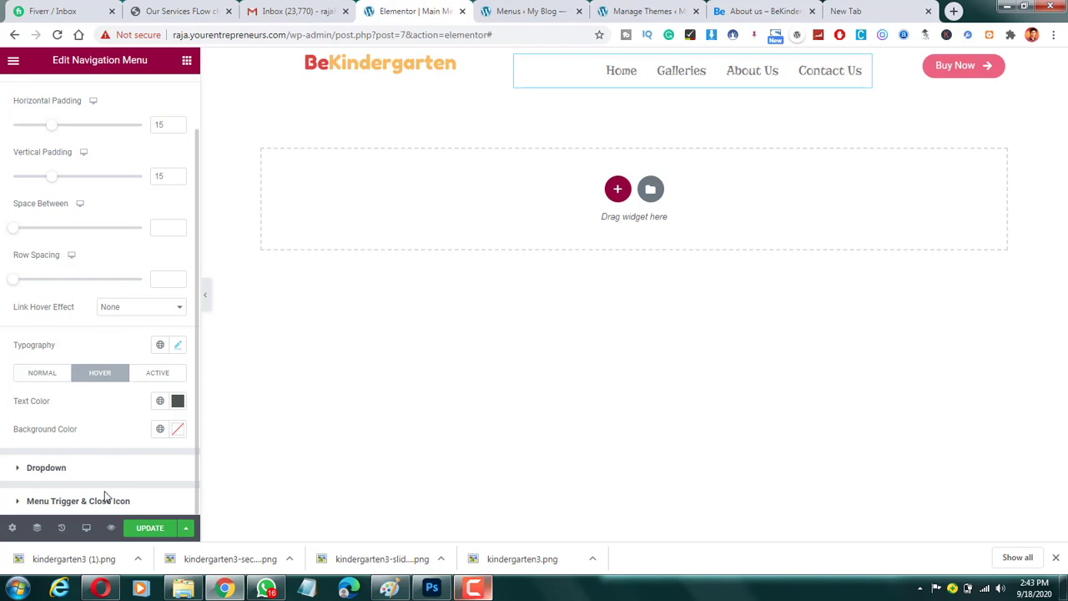
Give the navigation menu an Underline link hover effect and set its hover effect color to the red #B3031A.
click(148, 309)
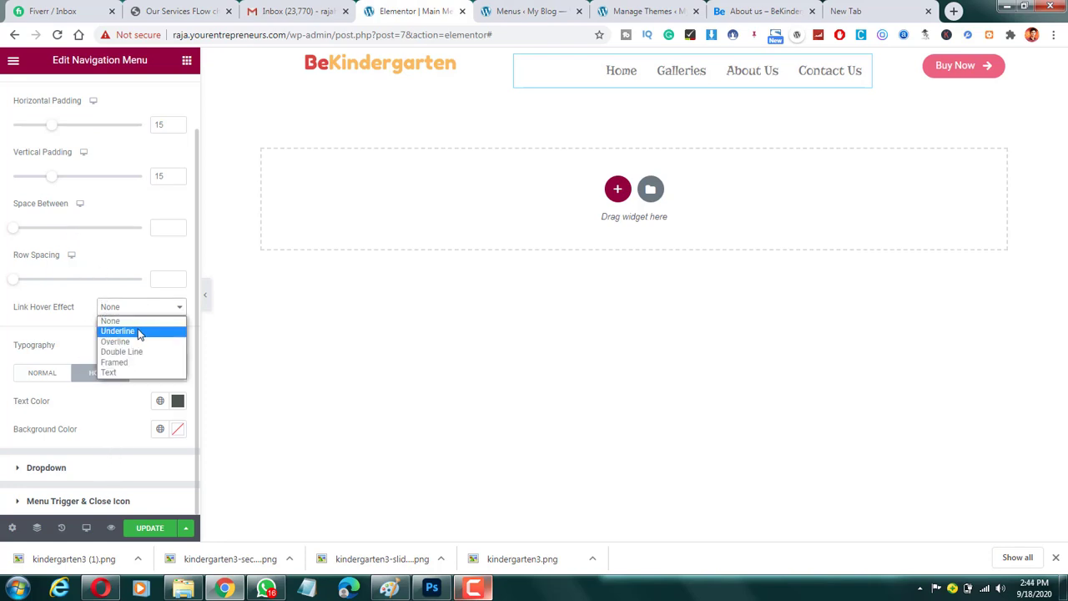
click(117, 332)
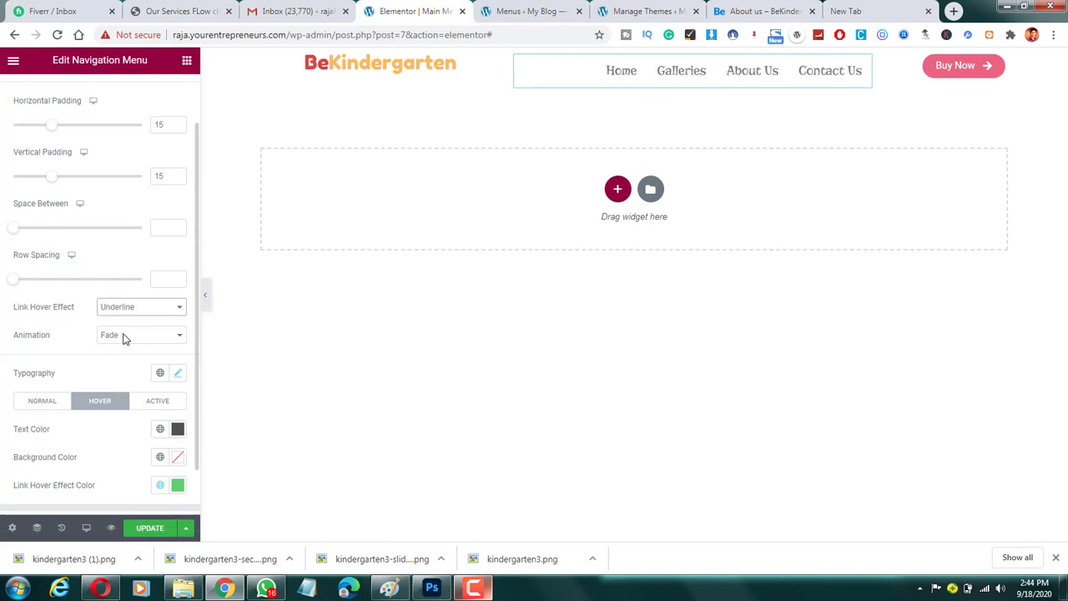
click(179, 488)
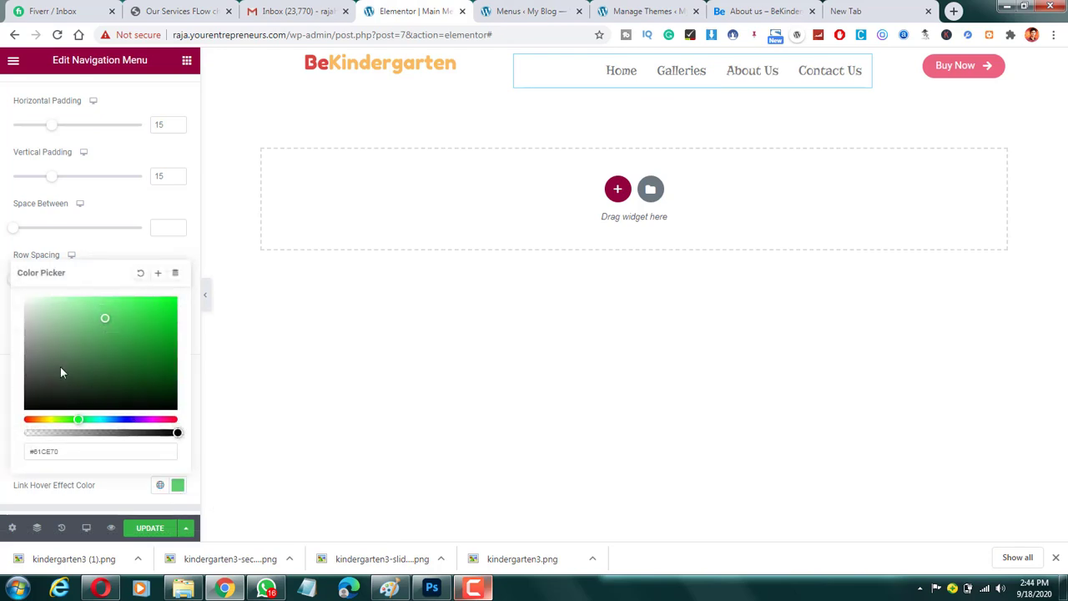
click(26, 372)
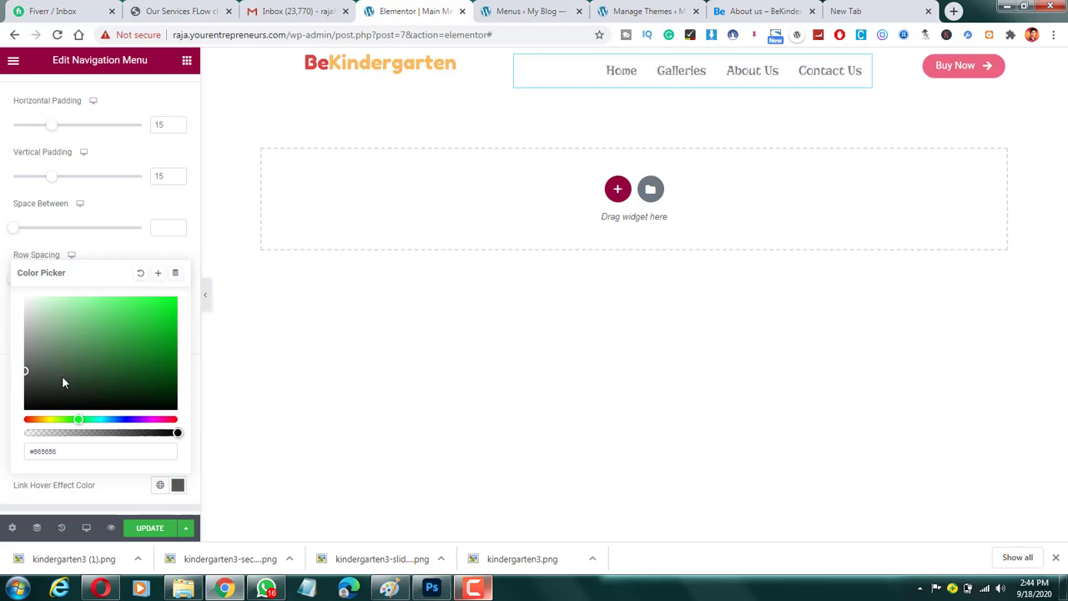
click(164, 420)
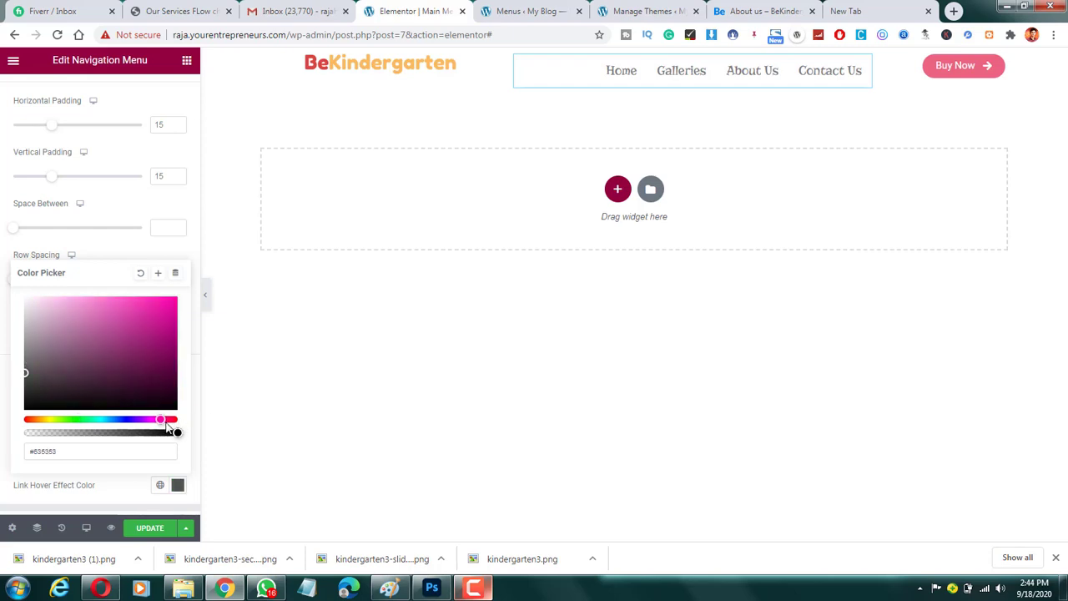
click(98, 386)
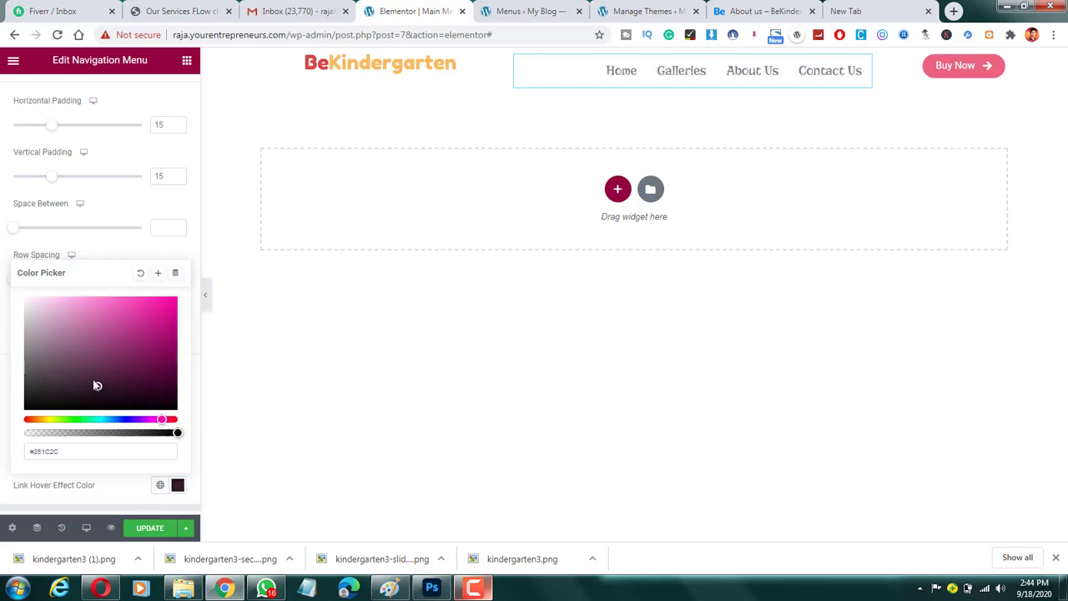
drag(96, 384, 75, 372)
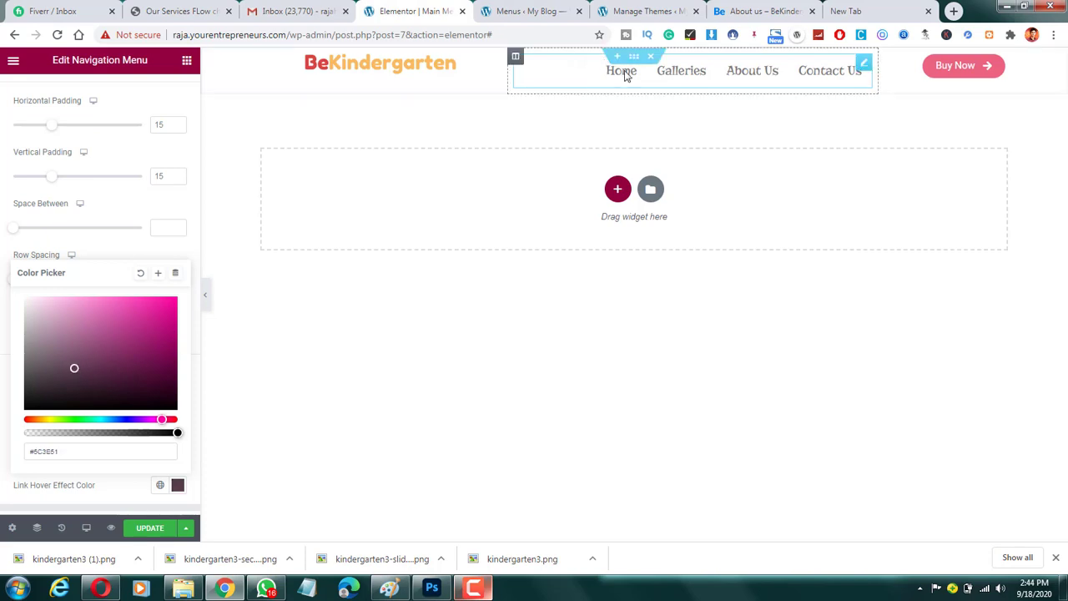
click(145, 362)
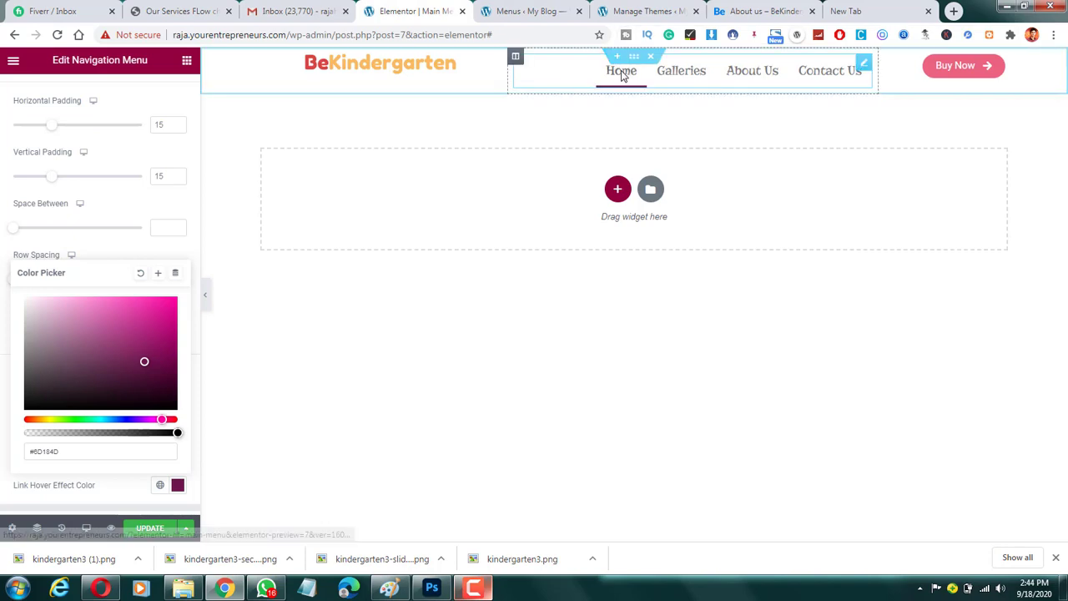
click(174, 333)
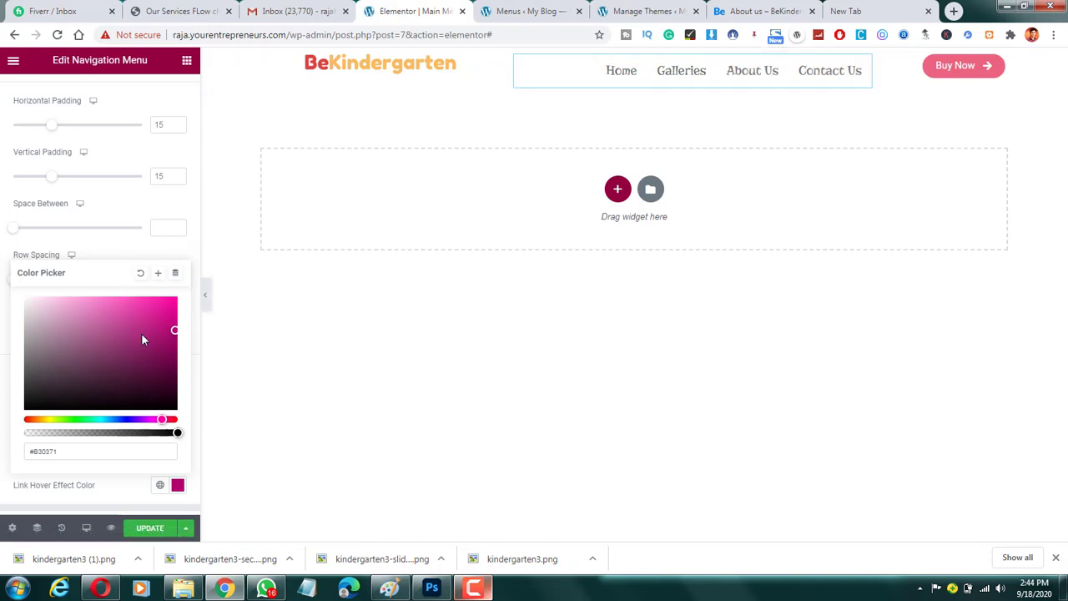
click(173, 420)
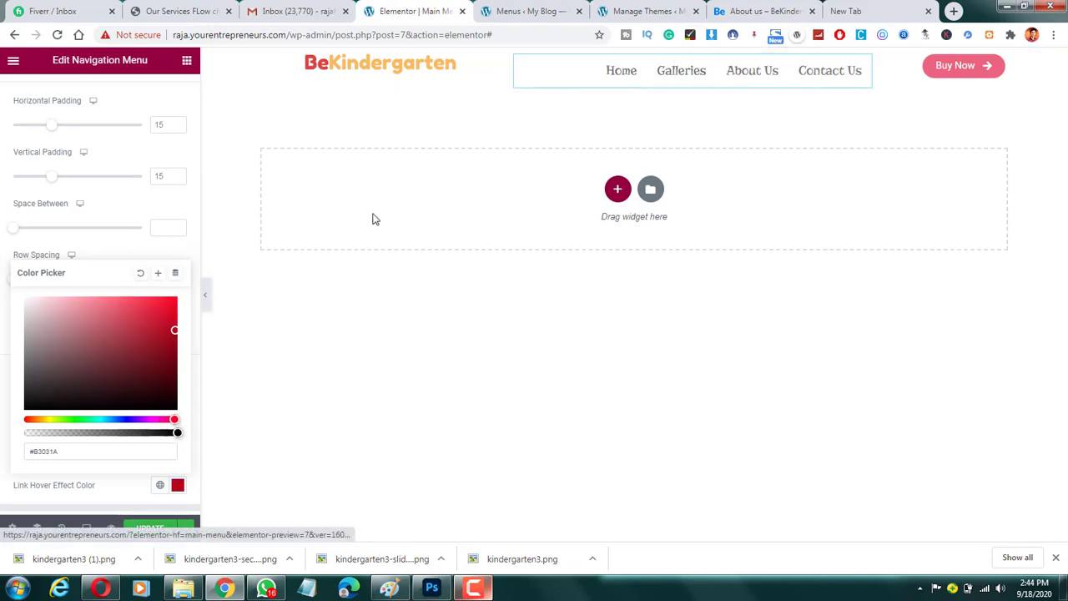
click(177, 248)
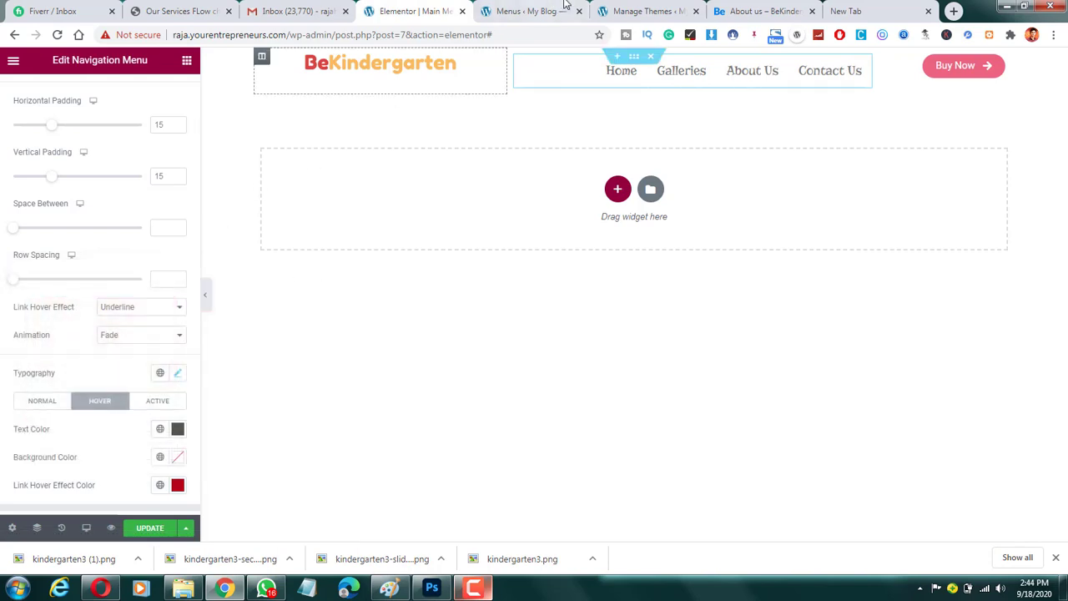
Close the developer tools on the demo's About us page and compare its header with the Elementor header preview.
click(755, 10)
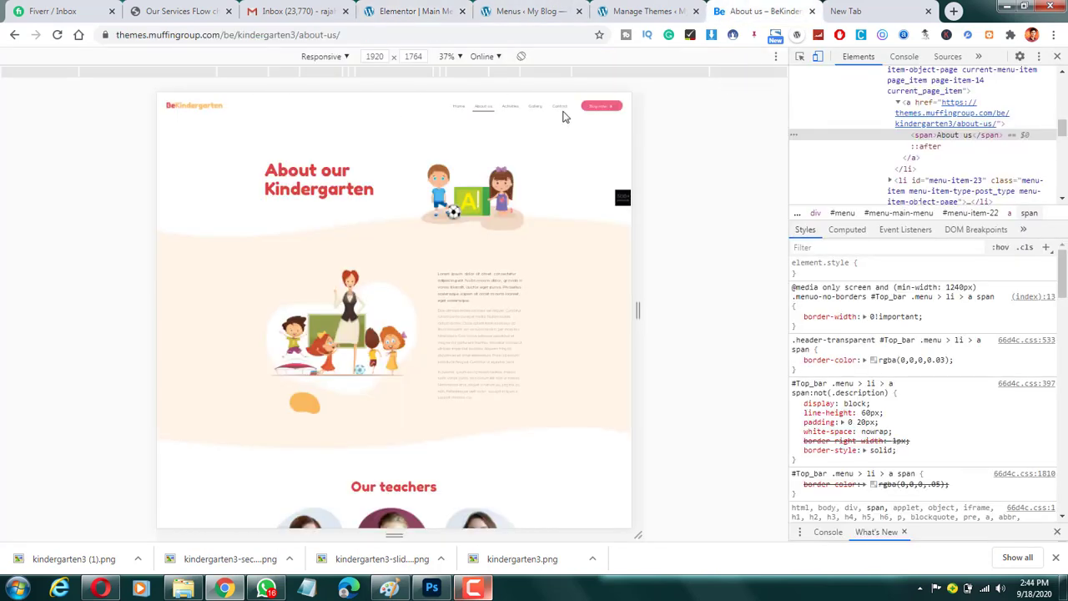
click(1057, 56)
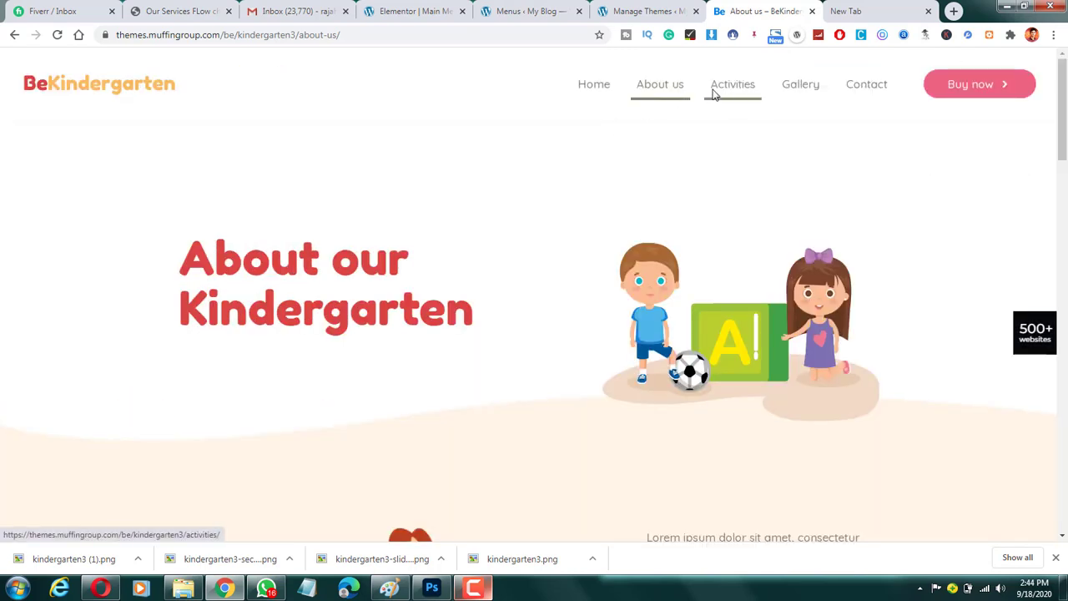
click(413, 11)
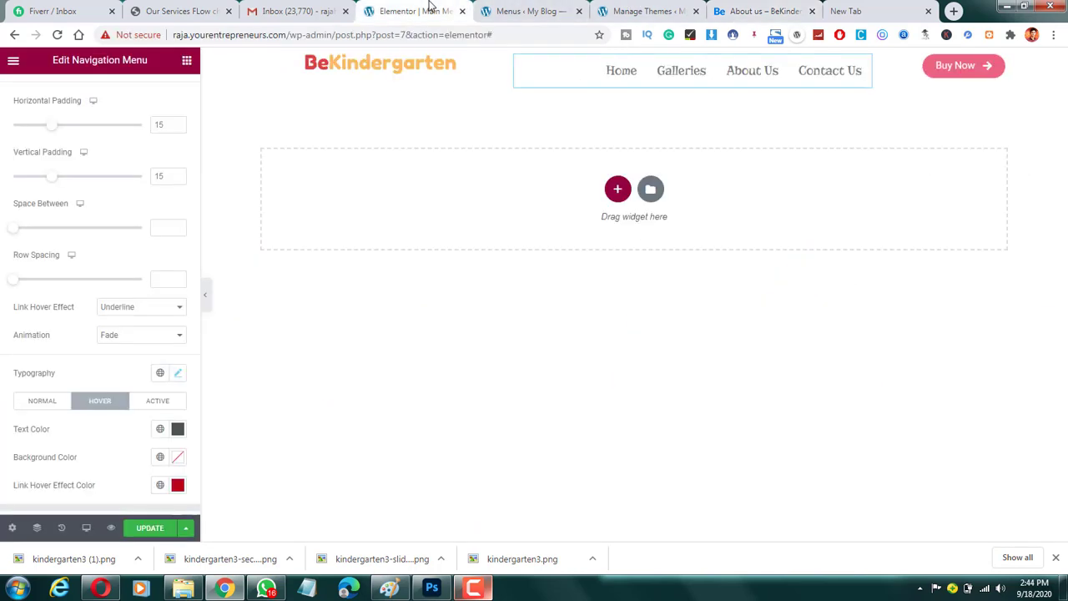
click(205, 306)
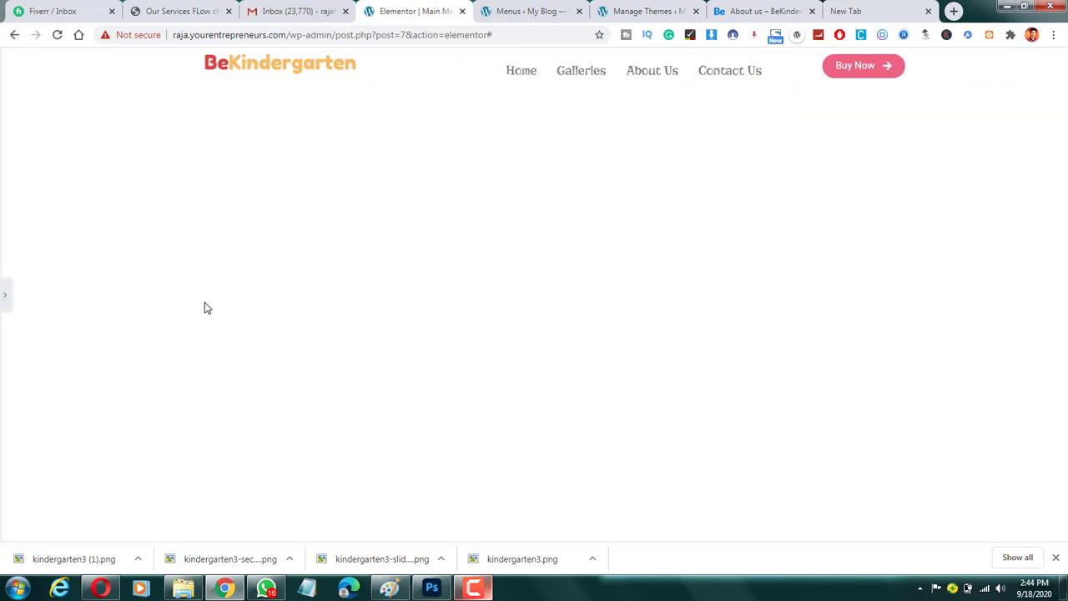
click(762, 10)
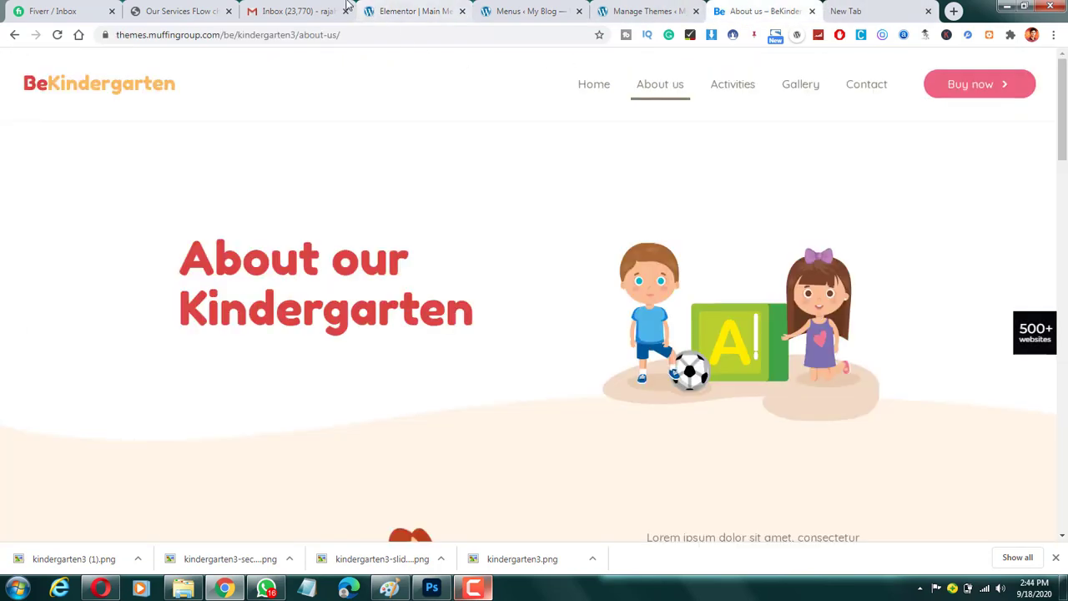
click(393, 6)
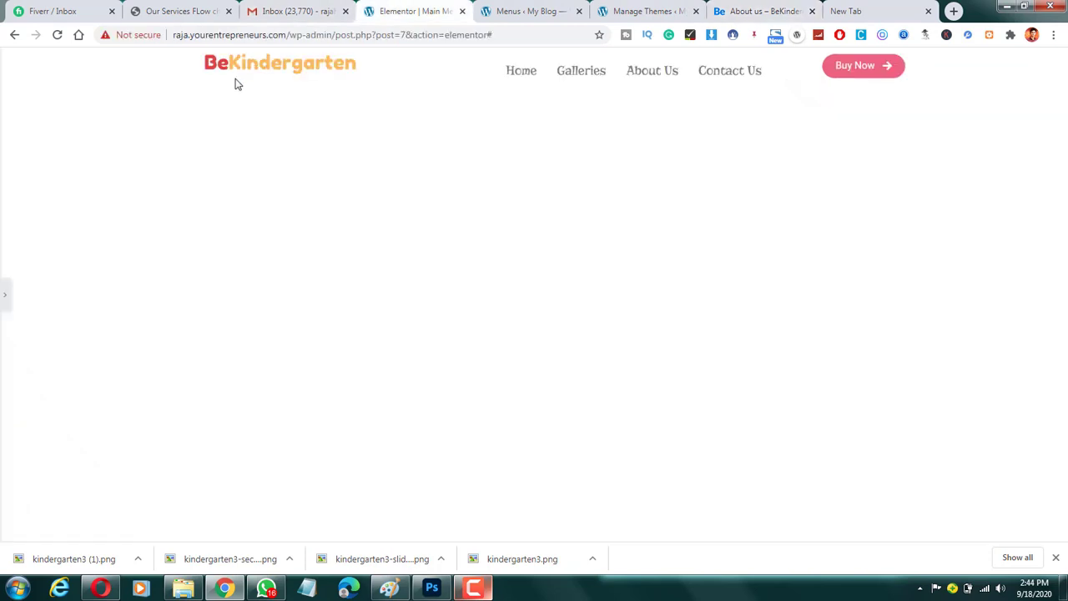
click(4, 294)
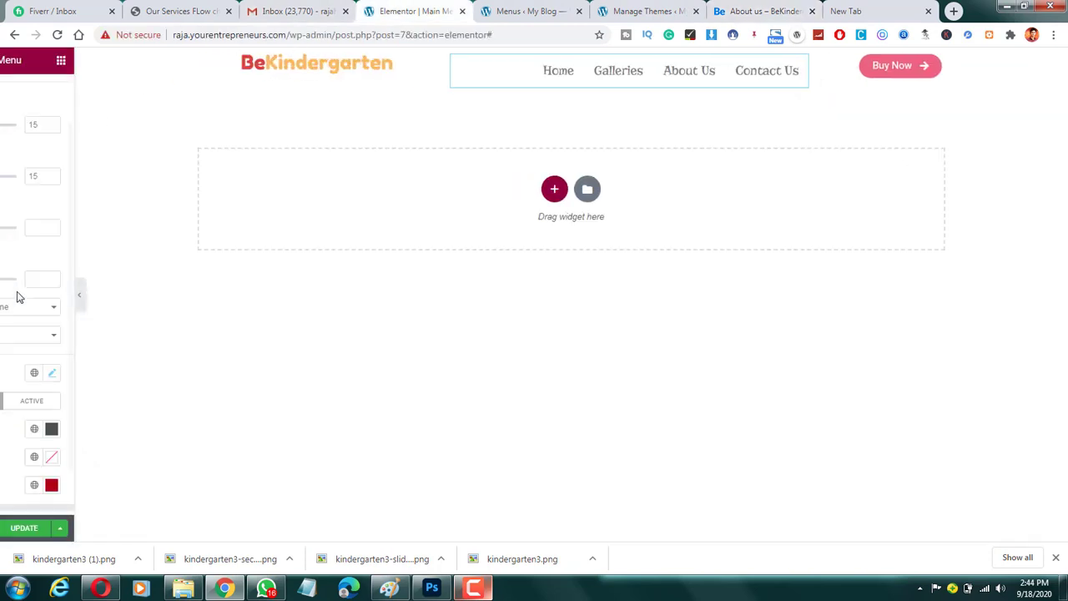
Set the header section's content width to Full Width, left-align the logo image, and check the result against the demo header.
click(635, 58)
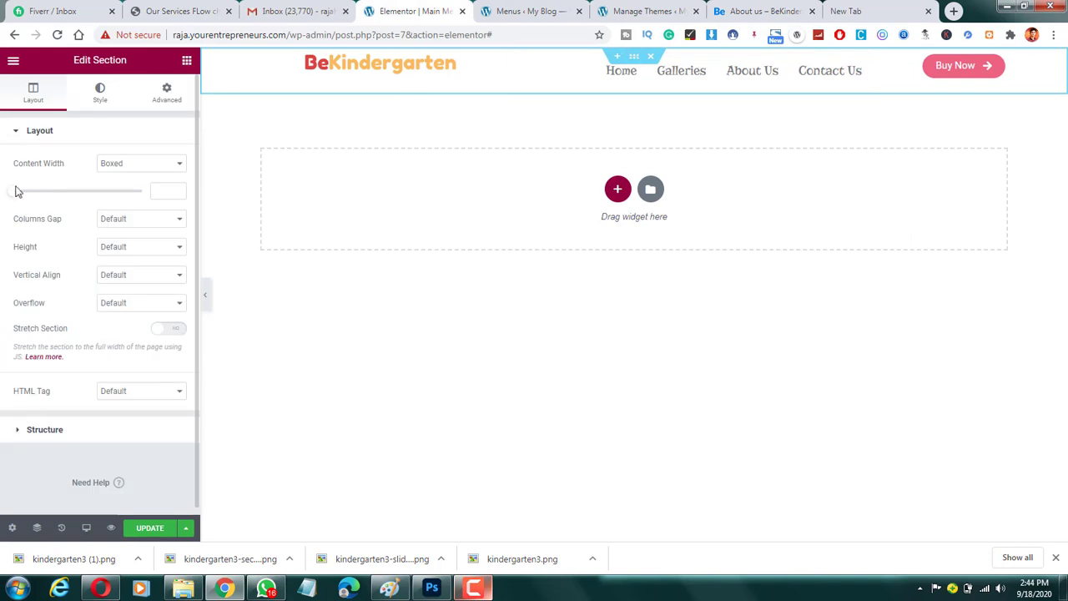
click(131, 165)
click(129, 189)
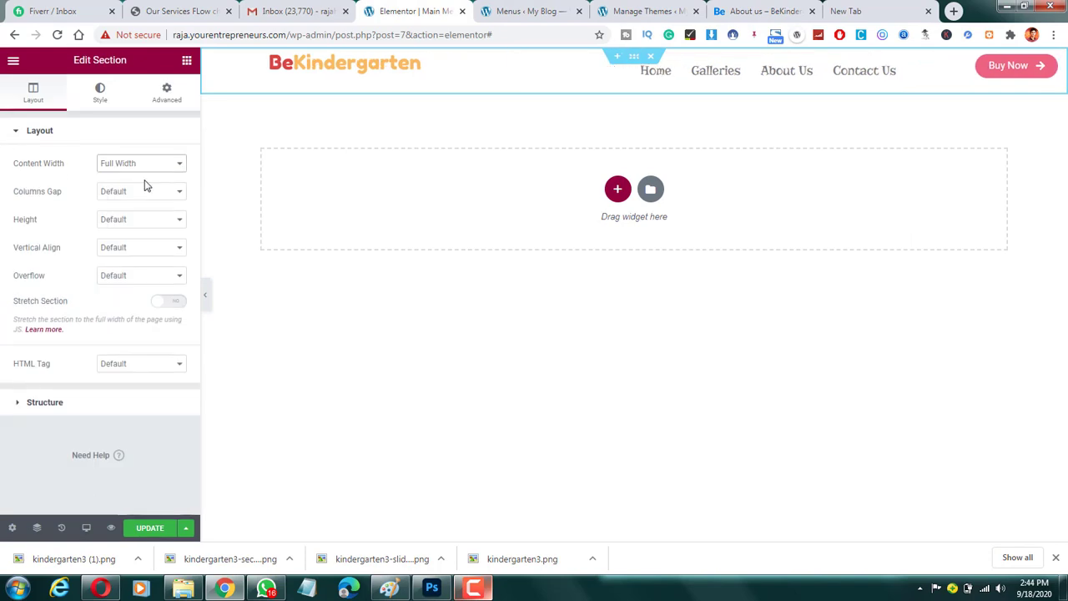
click(289, 78)
click(144, 292)
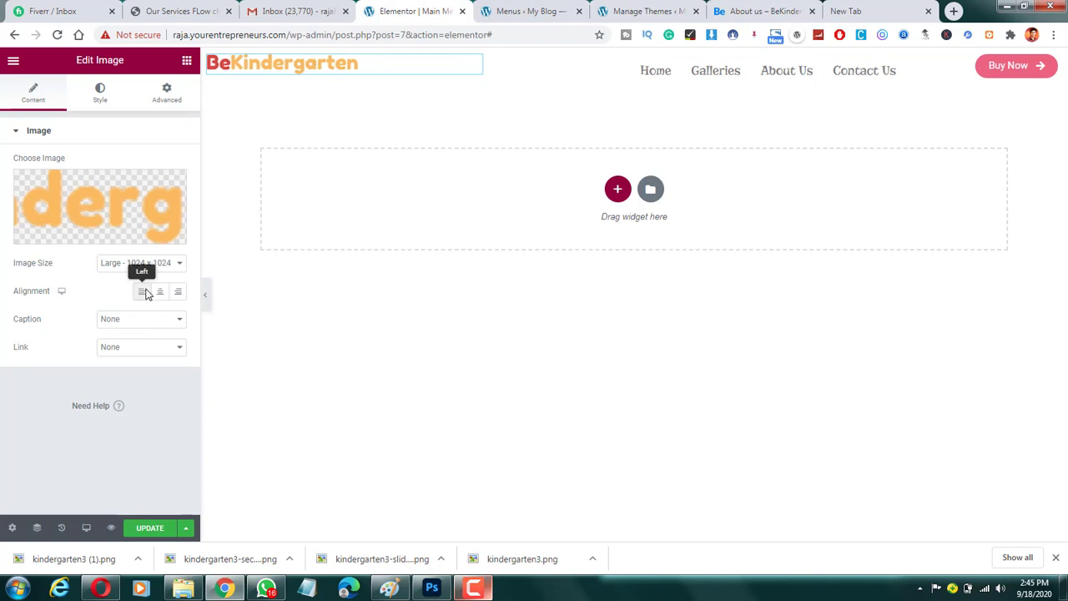
click(205, 292)
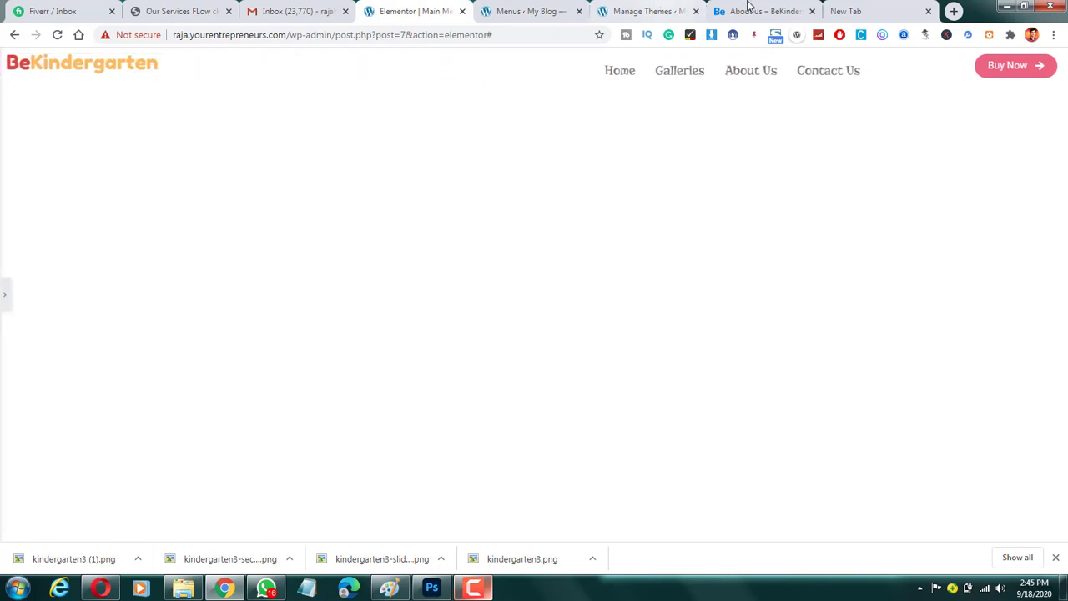
click(749, 7)
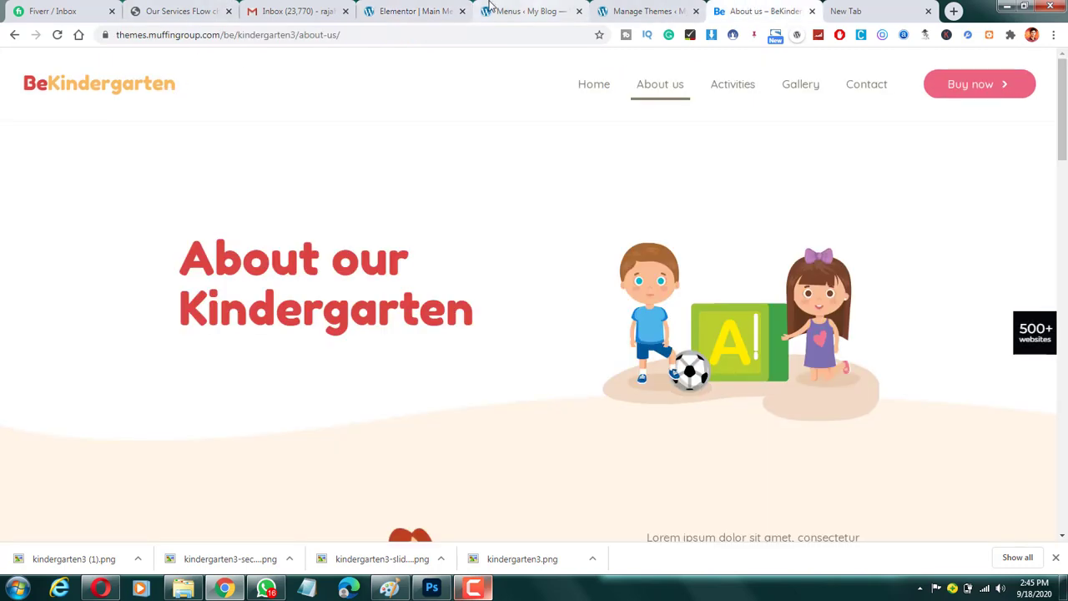
click(429, 8)
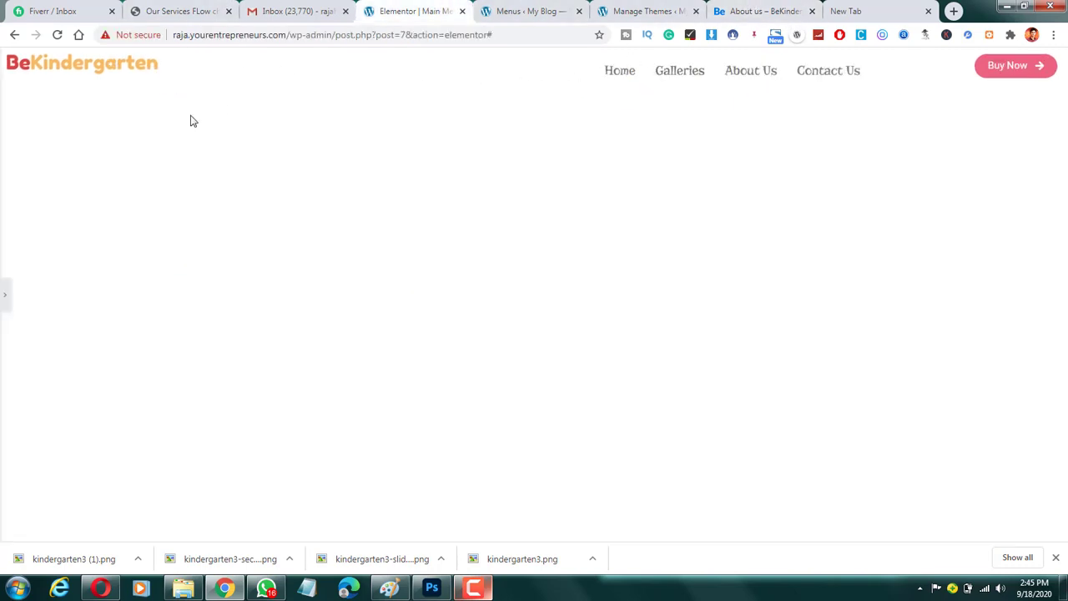
Set the header section's left padding alone to 32 px.
click(6, 294)
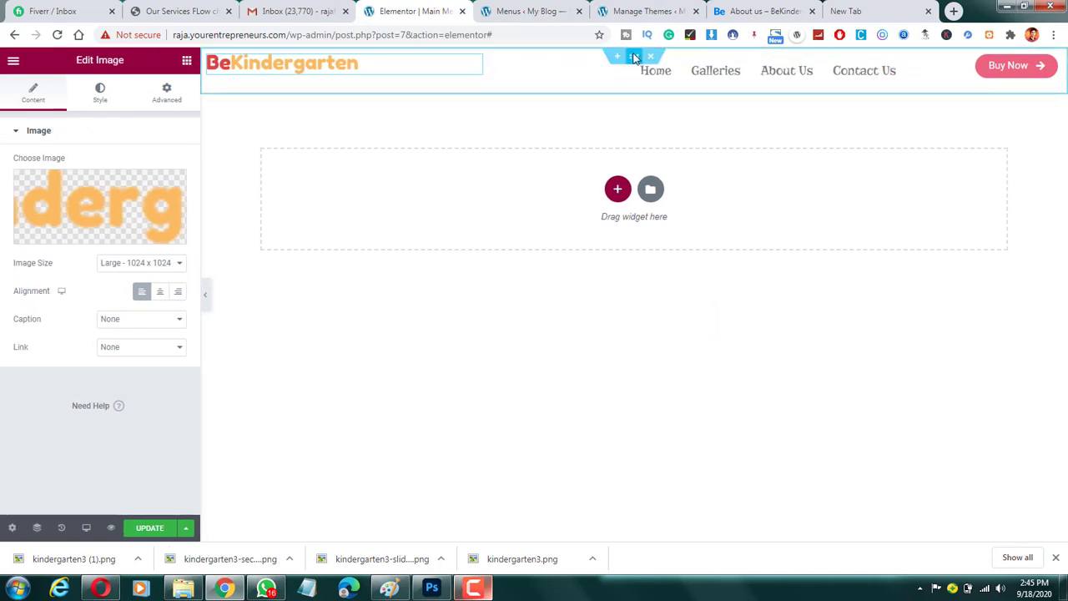
click(634, 57)
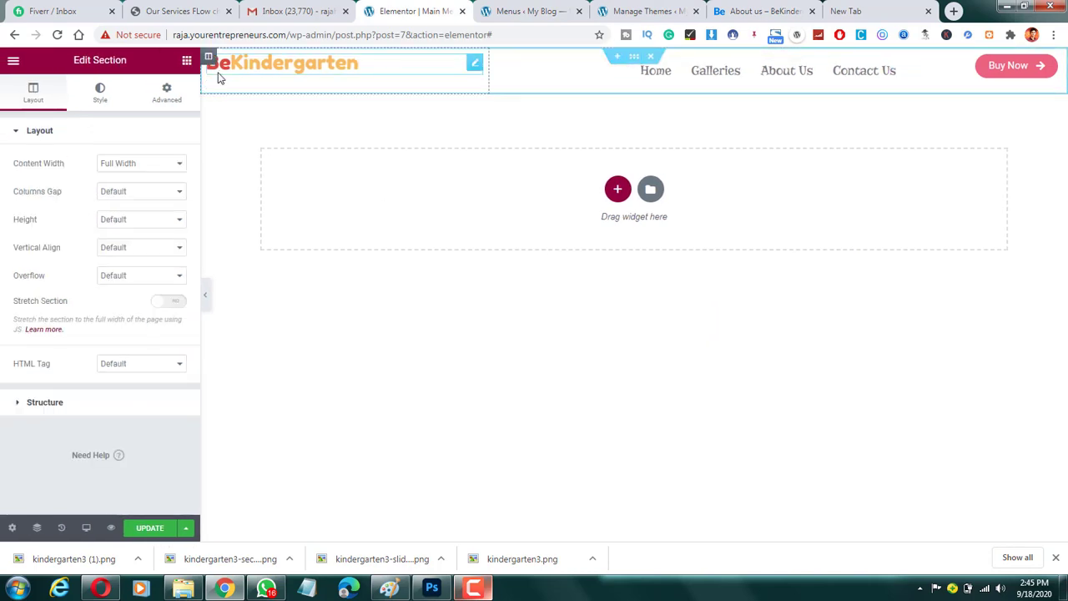
click(171, 93)
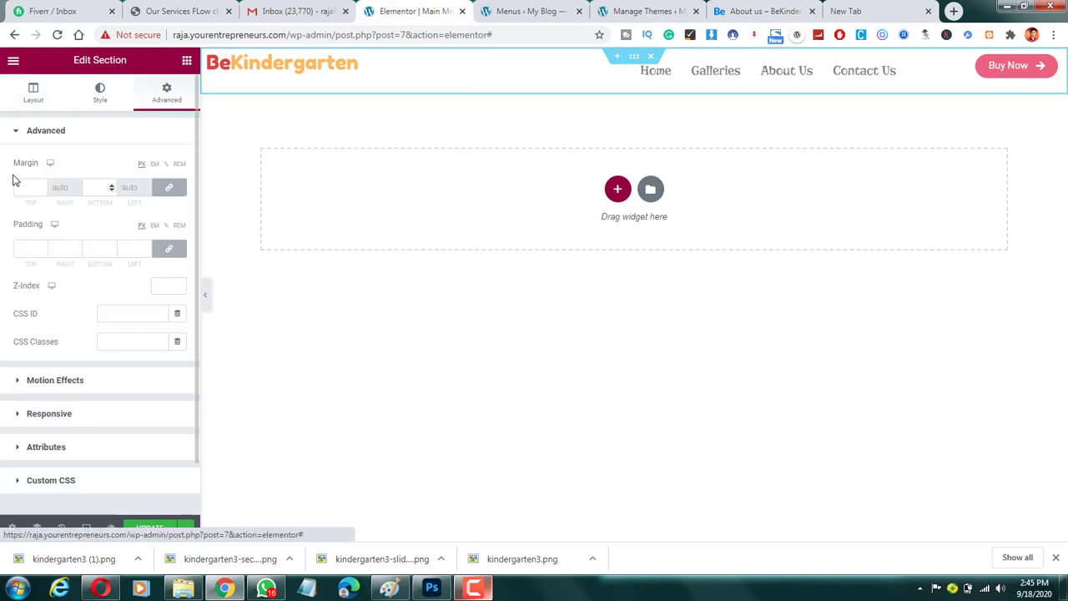
click(170, 187)
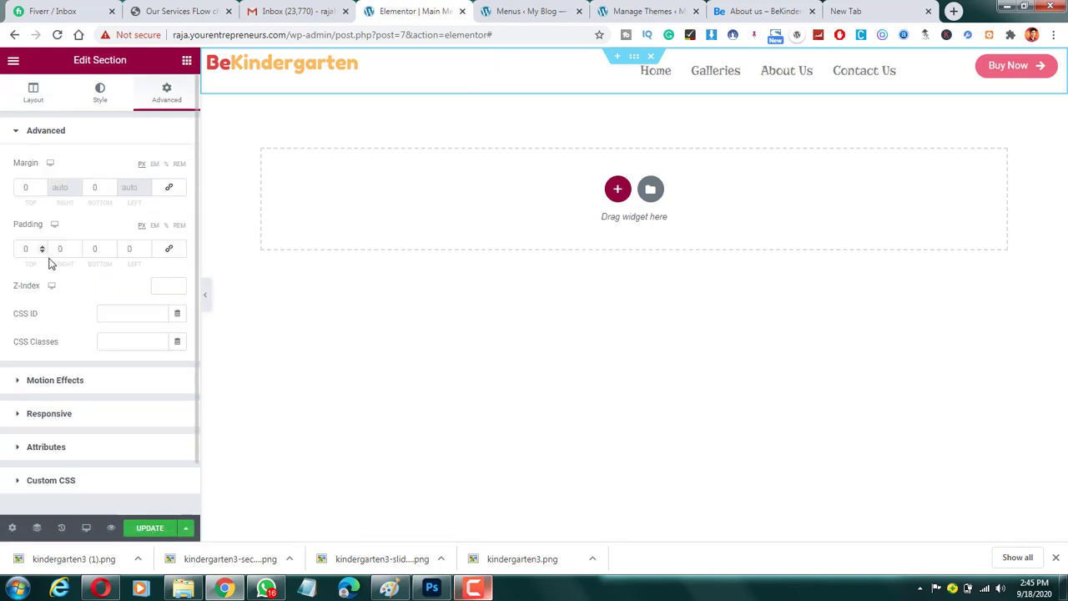
click(146, 247)
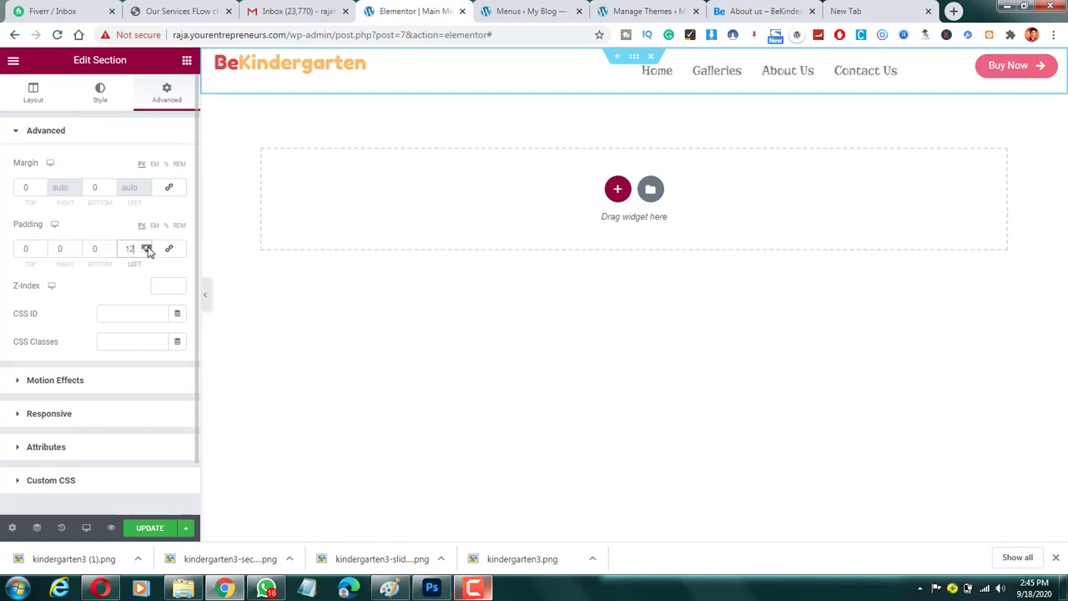
drag(147, 251, 147, 250)
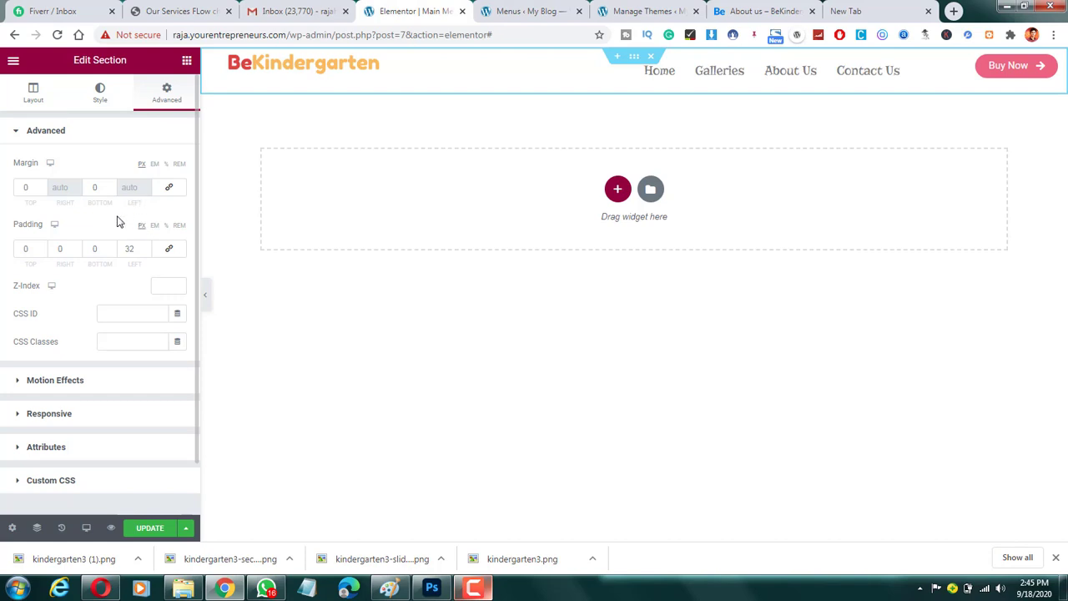
Link the header section's padding values and set all four sides to 23 px.
click(169, 249)
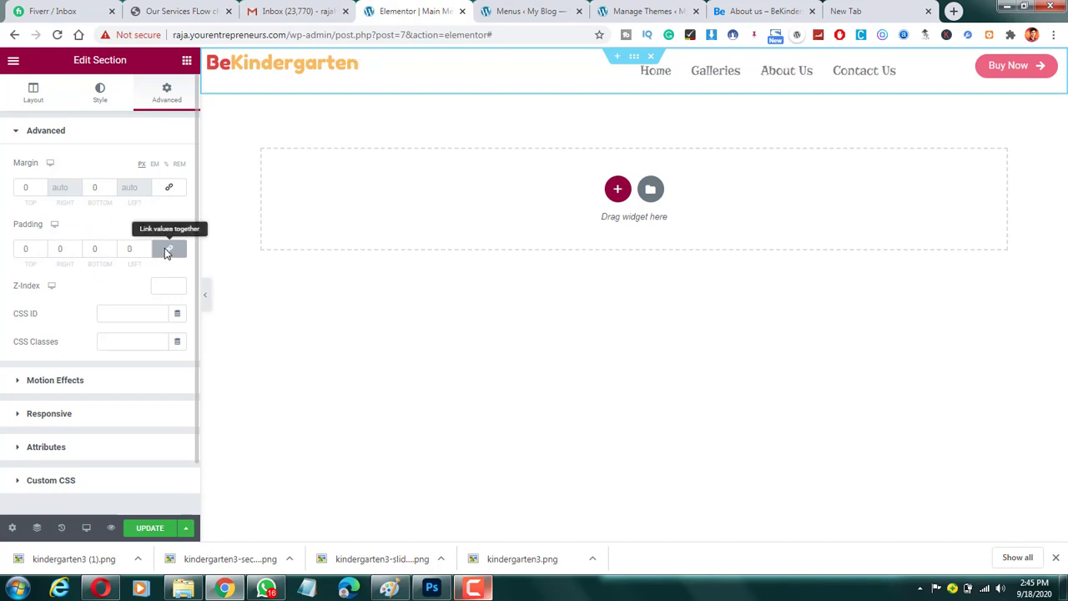
click(42, 246)
click(43, 246)
click(43, 246)
click(43, 247)
click(43, 247)
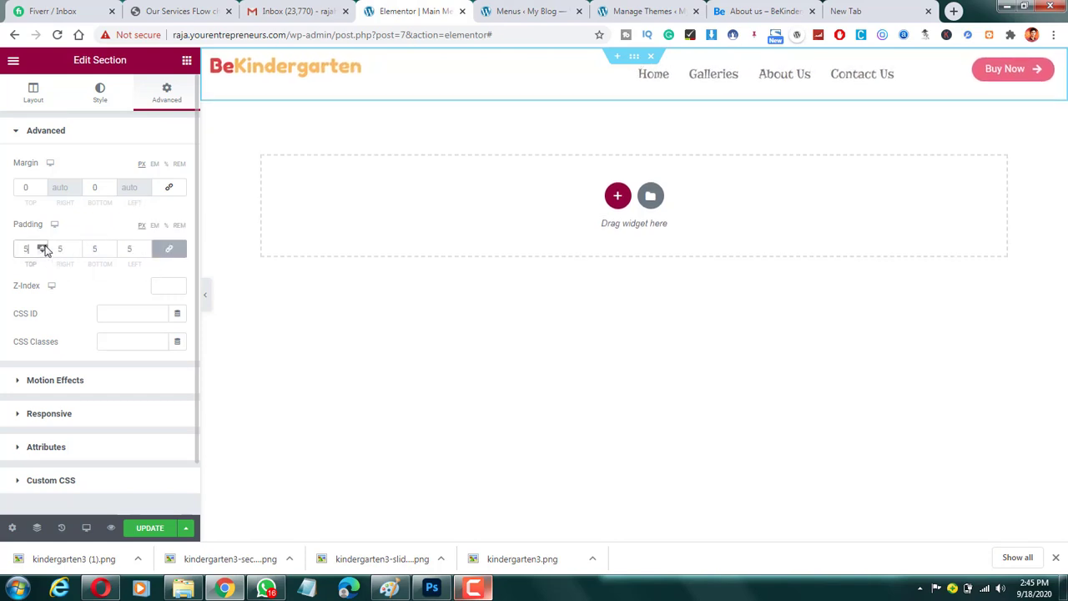
click(42, 246)
click(42, 246)
click(42, 246)
click(42, 246)
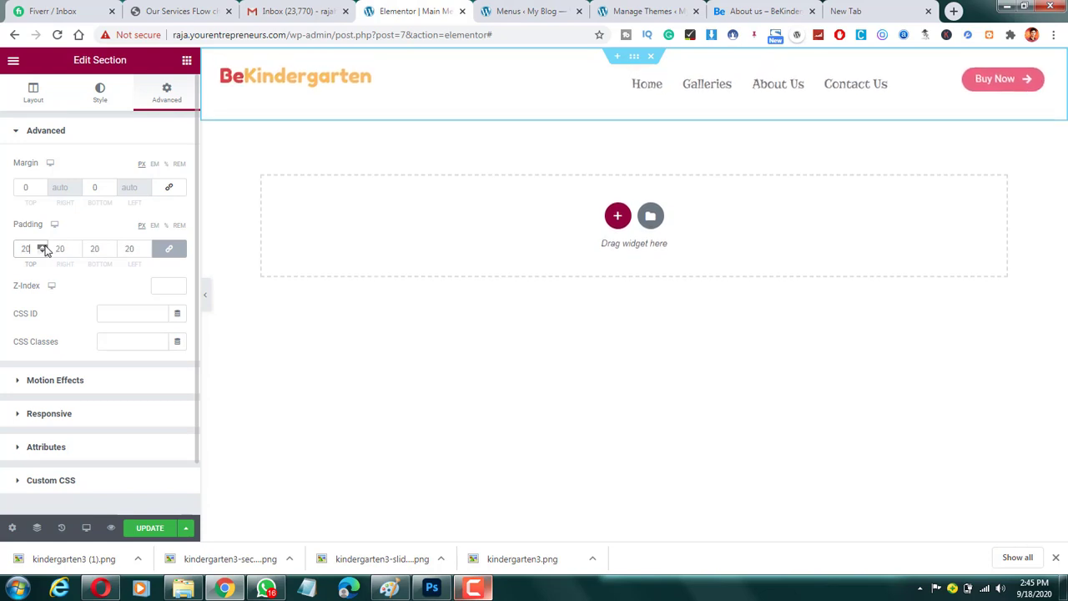
Compare the padded header's spacing and menu position with the demo page's header, including in the full-width preview.
click(755, 11)
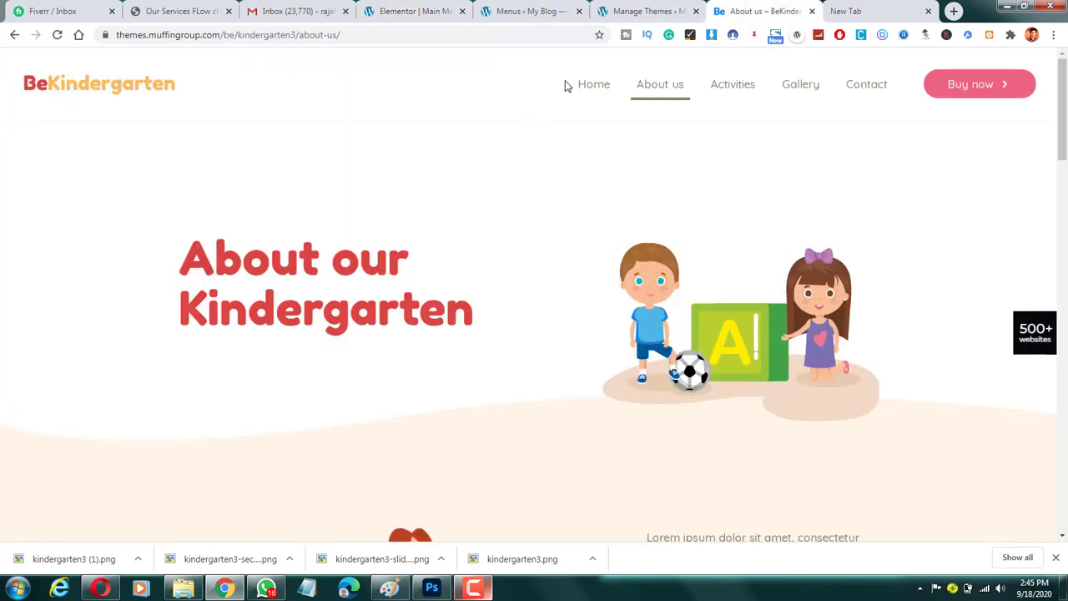
click(415, 11)
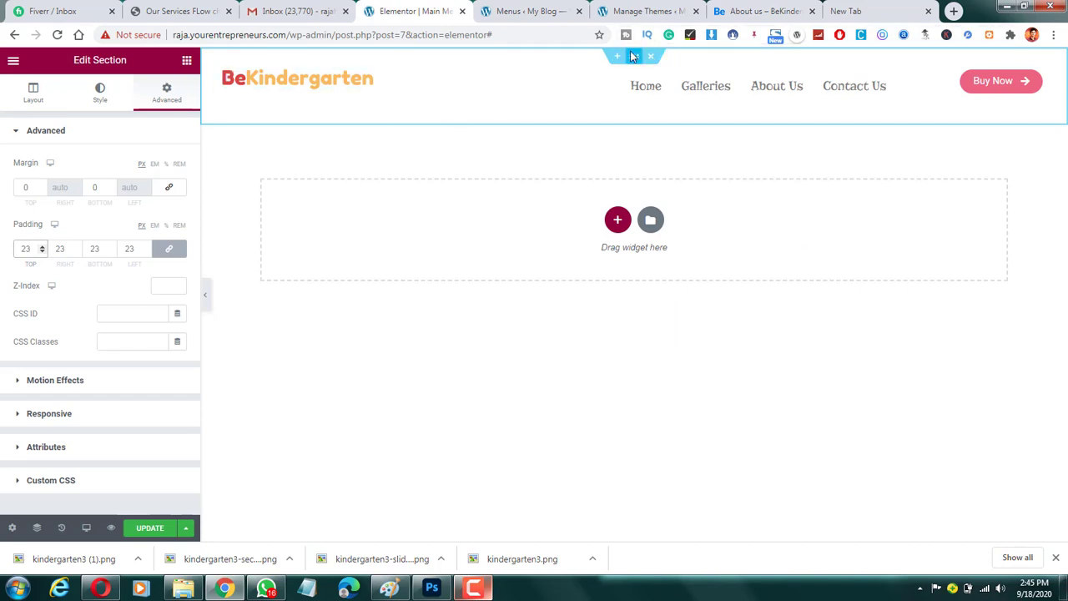
click(751, 10)
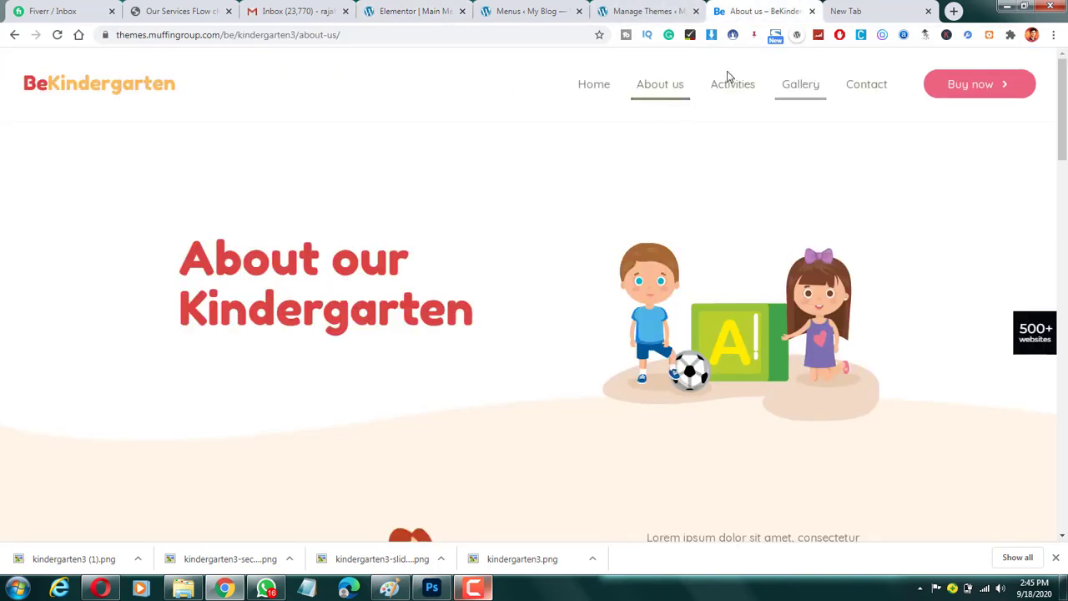
click(429, 10)
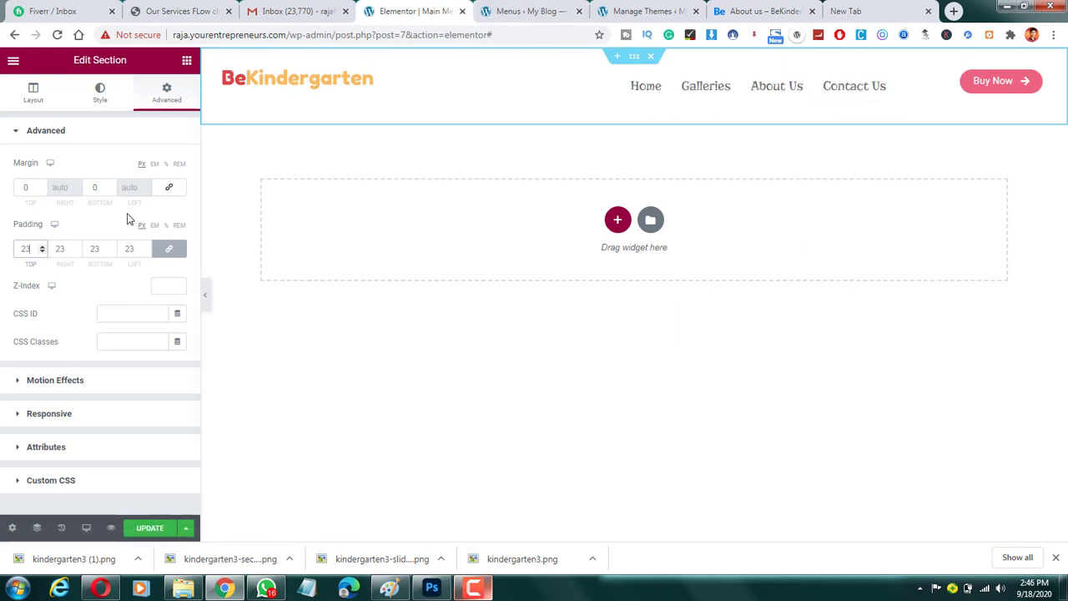
click(205, 294)
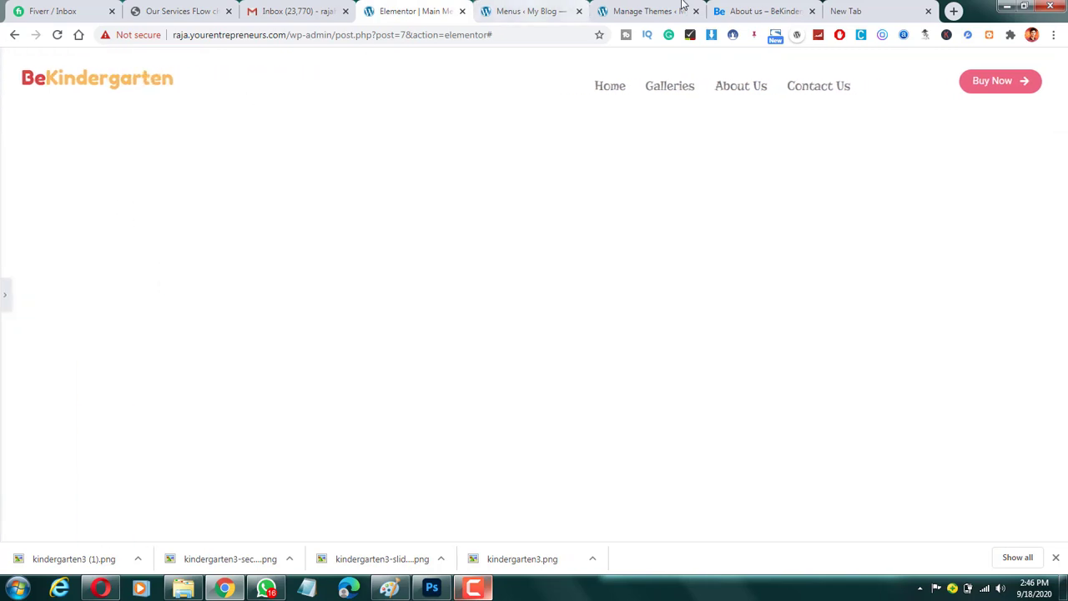
click(733, 10)
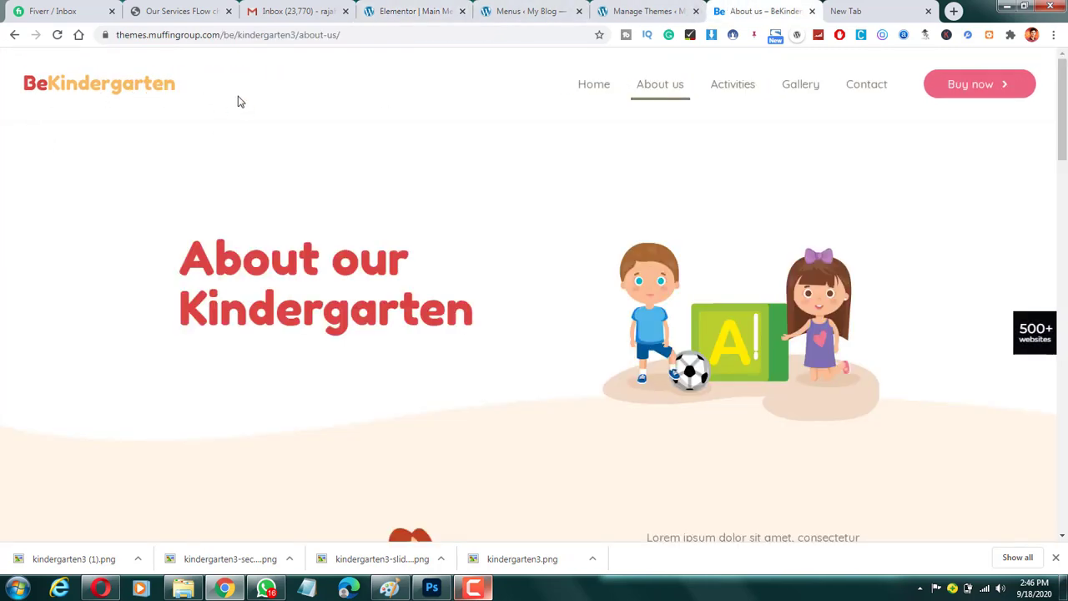
click(389, 11)
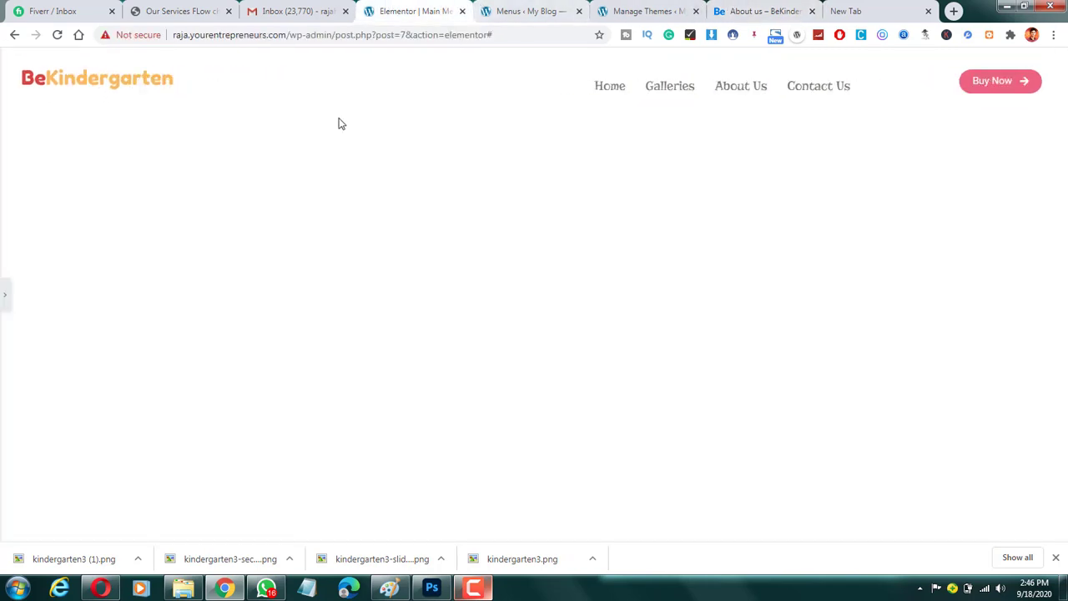
Give the header section an Outline box shadow with blur 2 and spread 0, and compare it with the demo header.
click(5, 294)
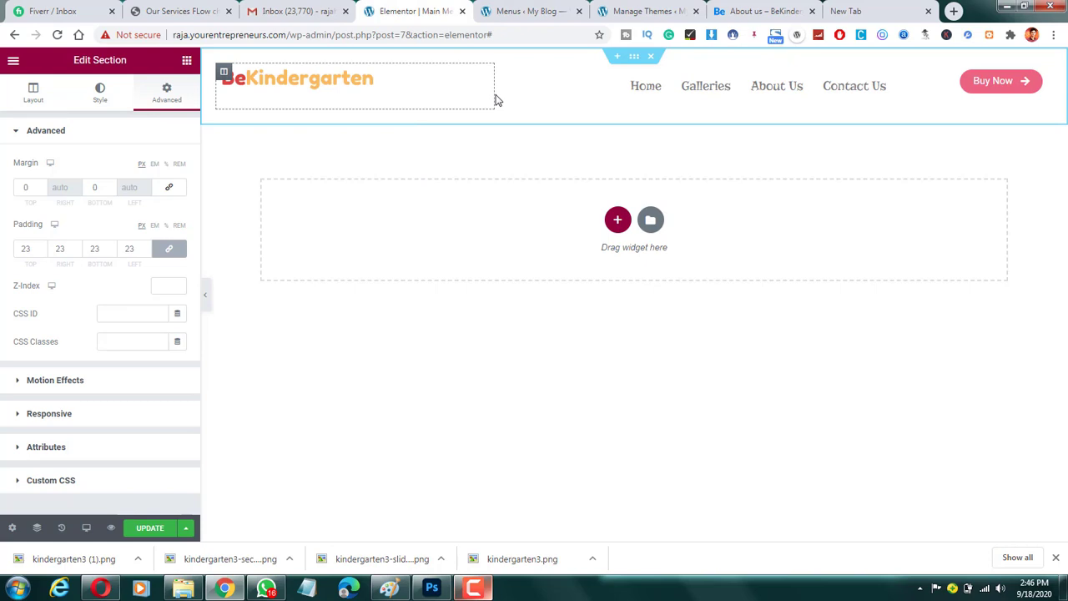
click(99, 94)
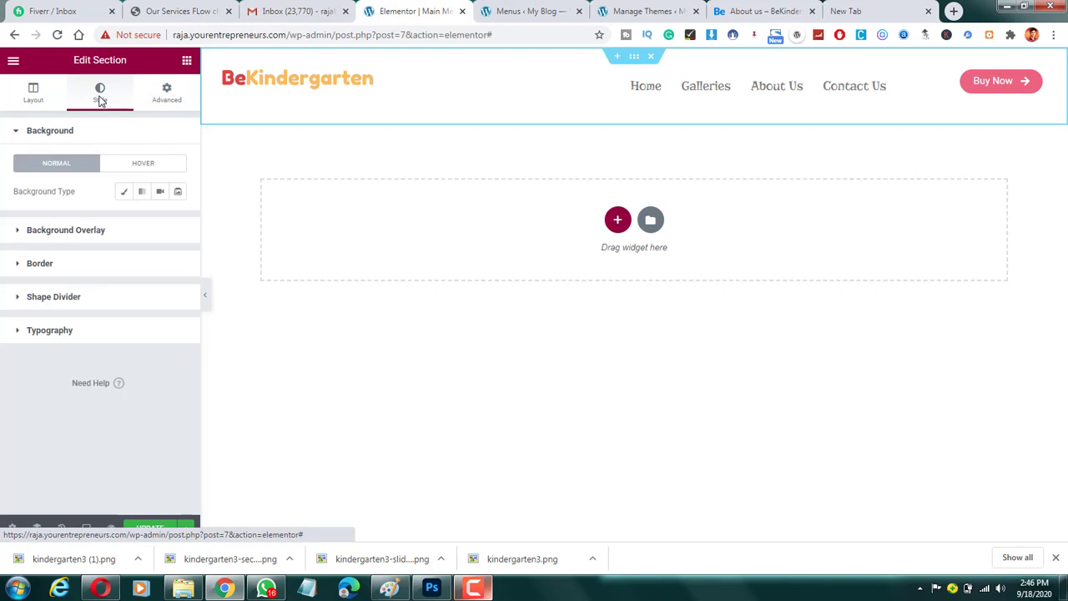
click(117, 264)
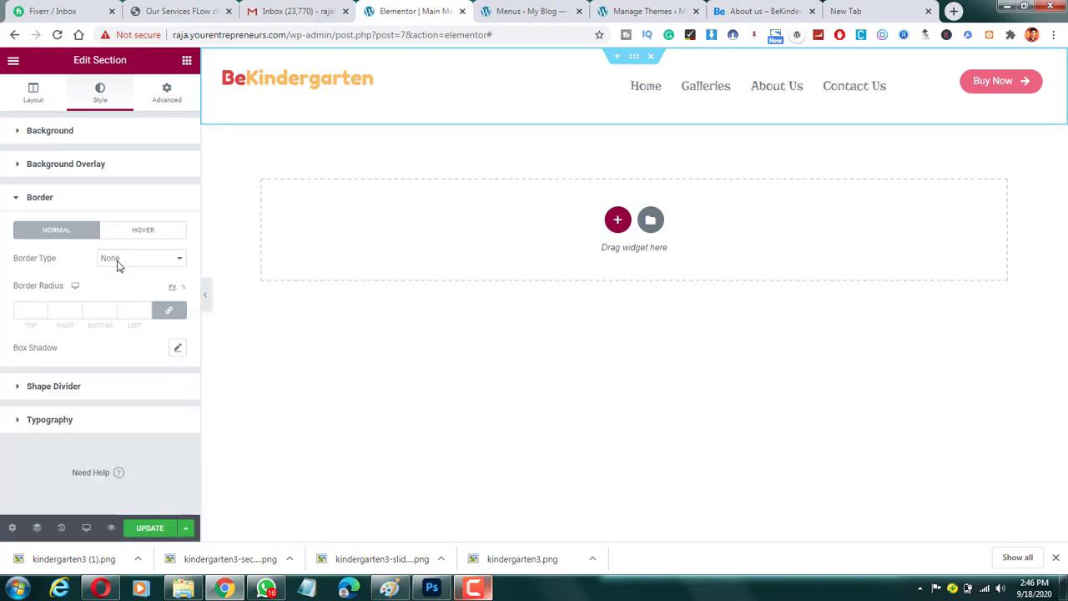
click(179, 348)
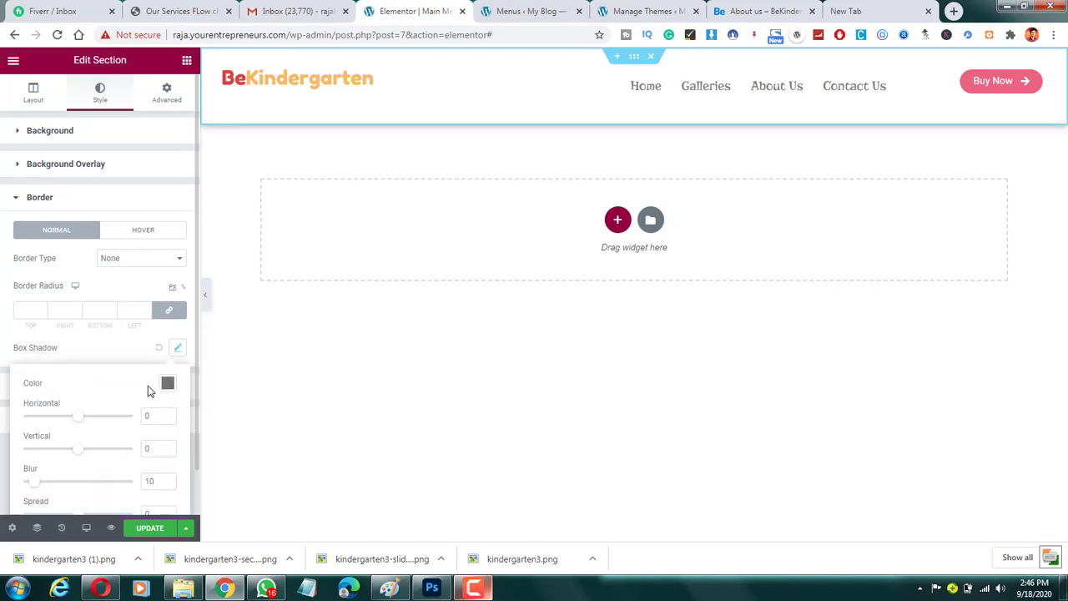
scroll(71, 431, down, 1)
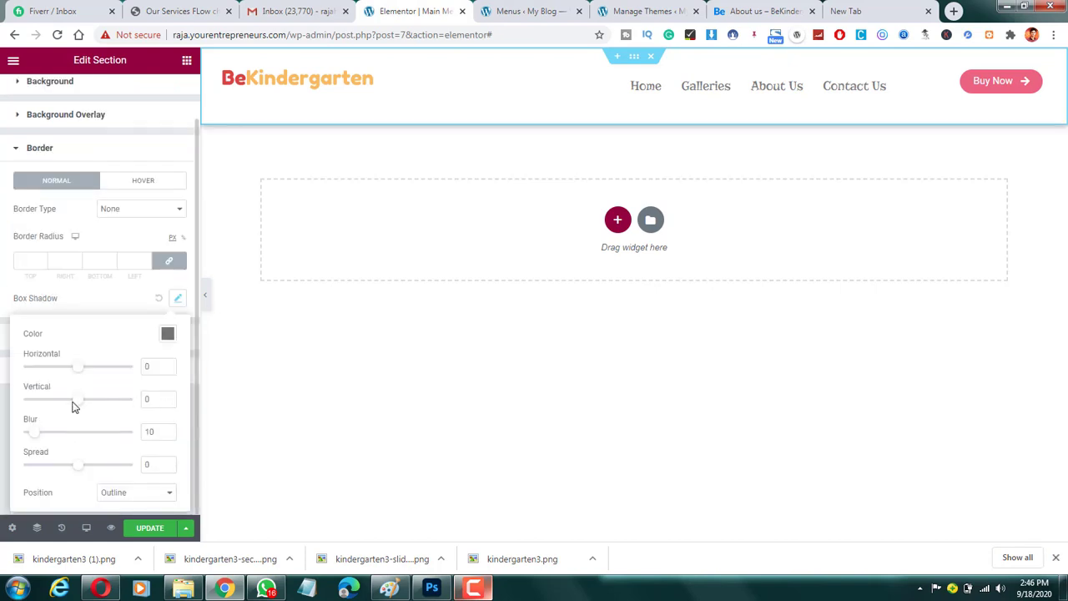
click(65, 467)
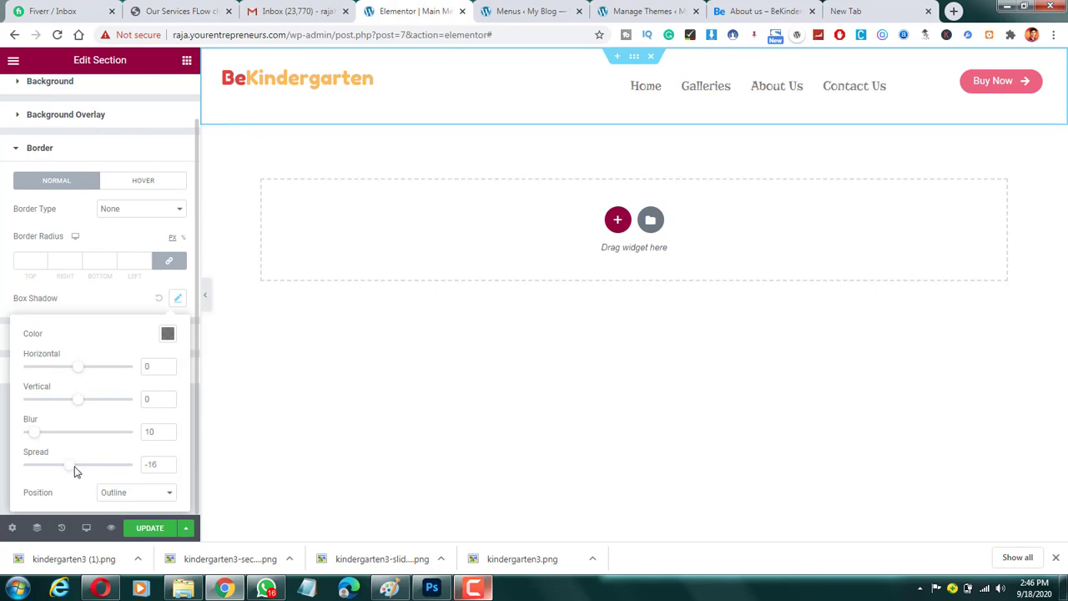
mouse_move(71, 472)
mouse_down()
mouse_move(105, 468)
mouse_move(79, 467)
mouse_up()
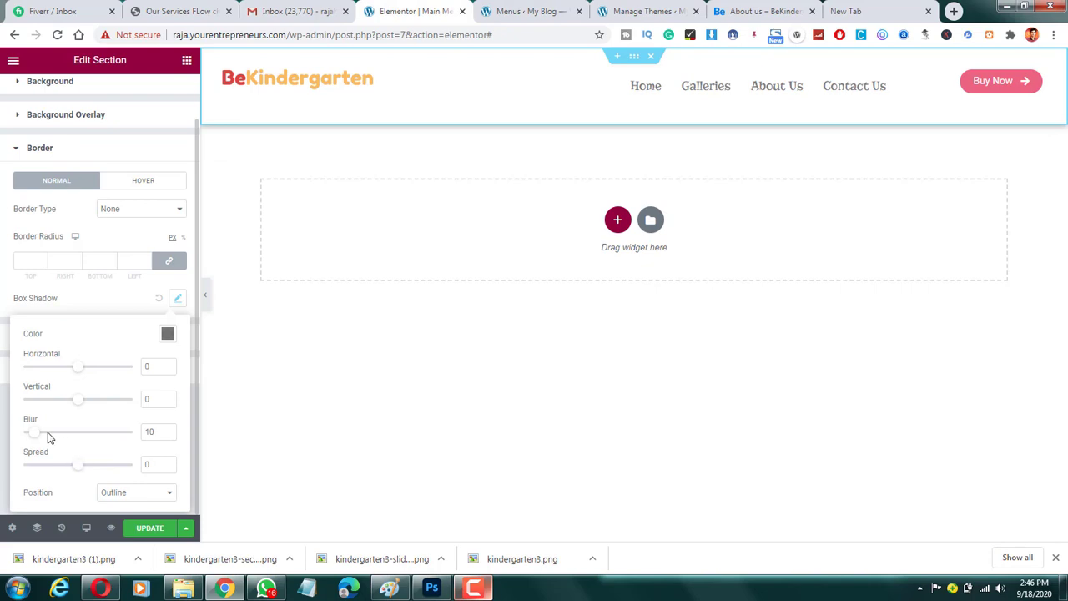
mouse_move(33, 441)
mouse_down()
mouse_move(43, 439)
mouse_move(25, 434)
mouse_up()
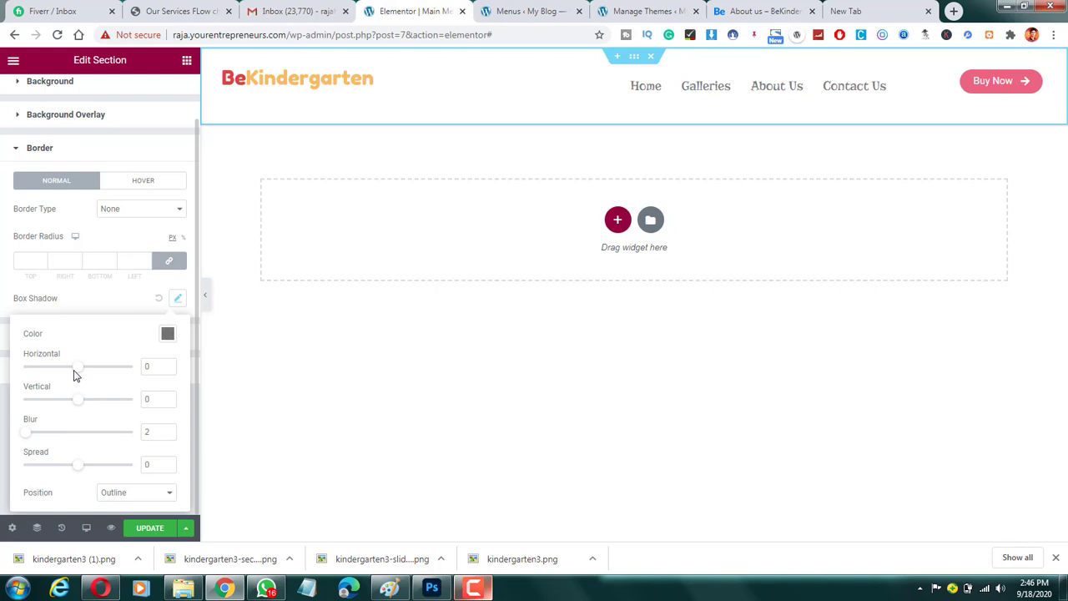
drag(67, 374, 74, 403)
click(204, 298)
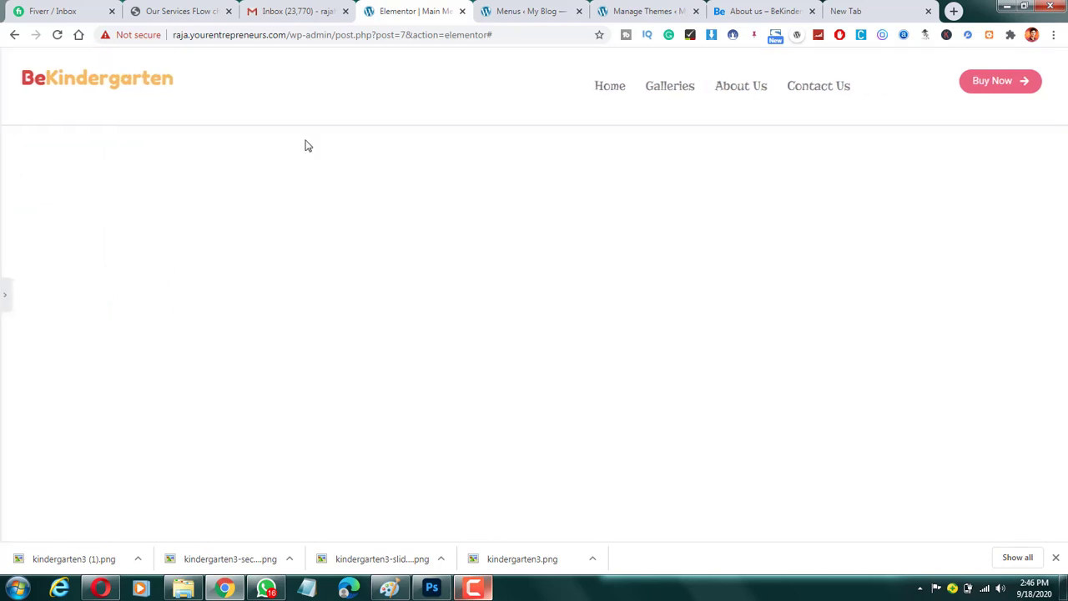
click(751, 11)
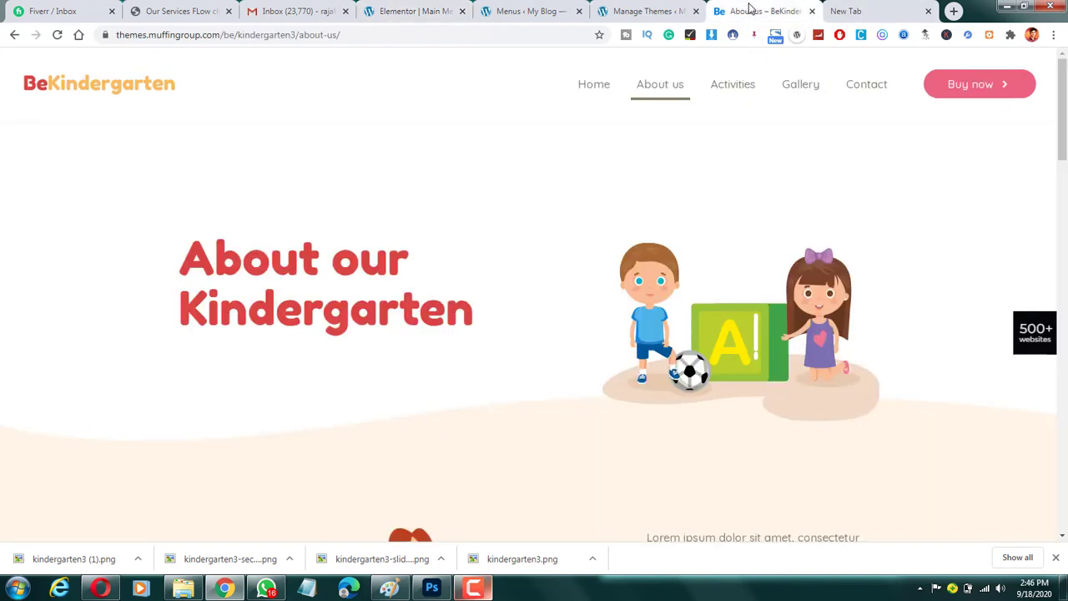
click(442, 9)
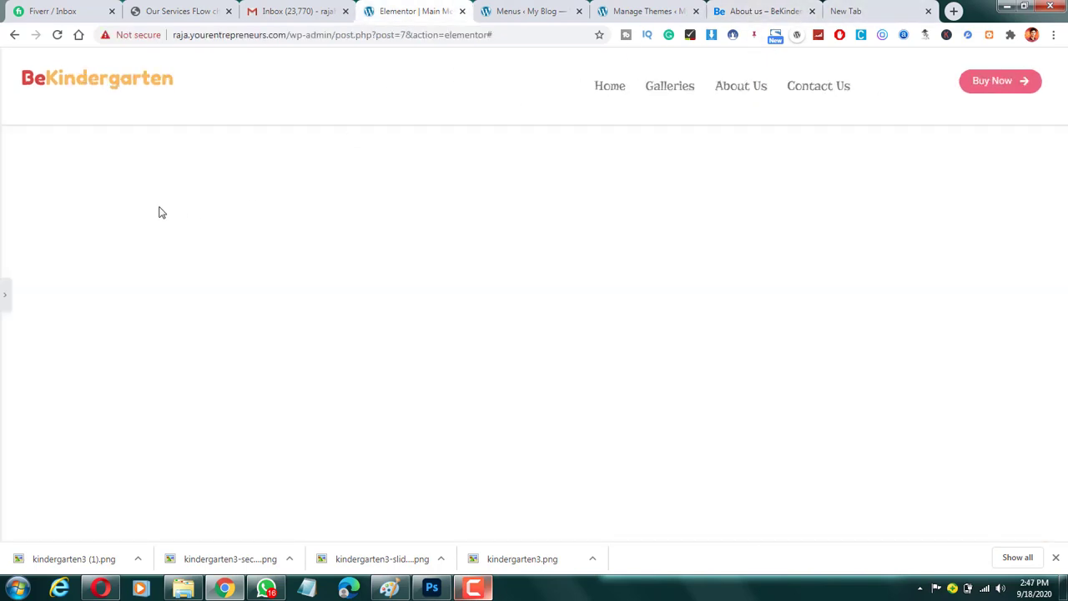
Open the live site's home page in a new browser tab and compare its header with the BeKindergarten reference page.
click(5, 294)
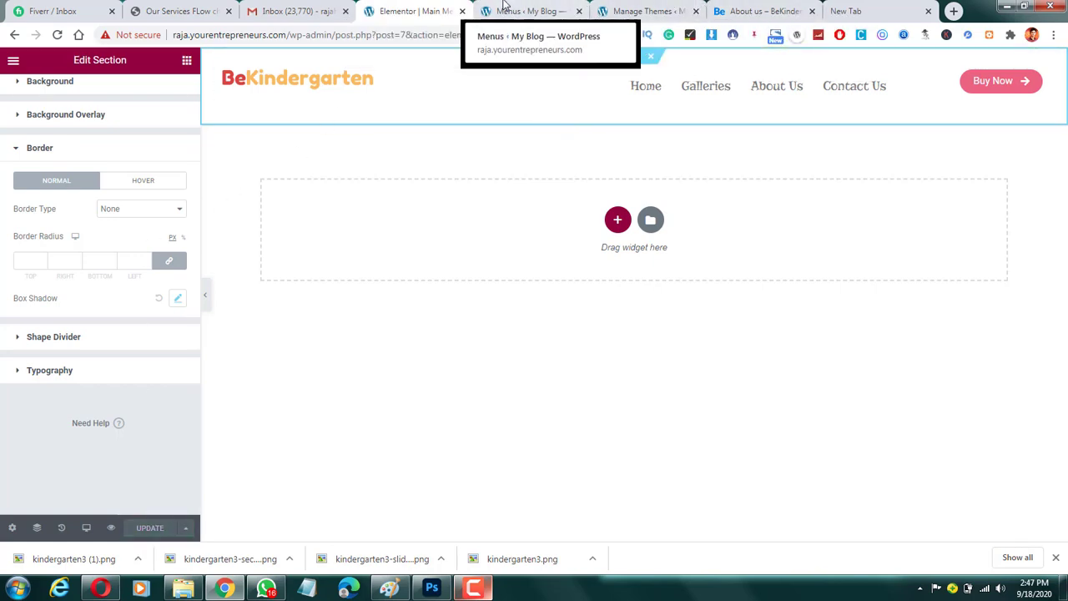
click(503, 5)
right_click(43, 57)
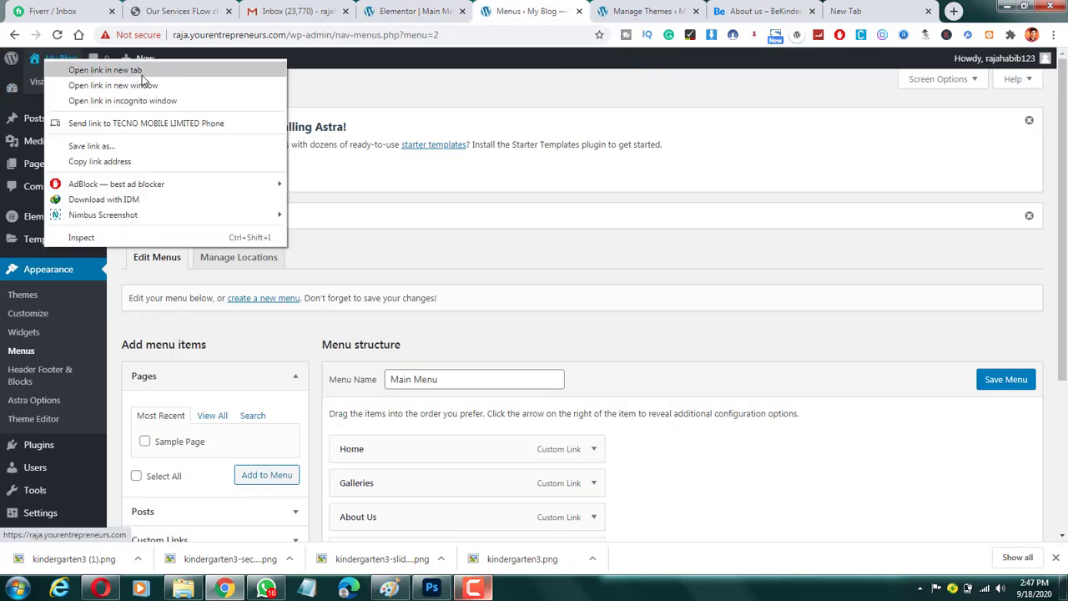
click(106, 70)
click(544, 6)
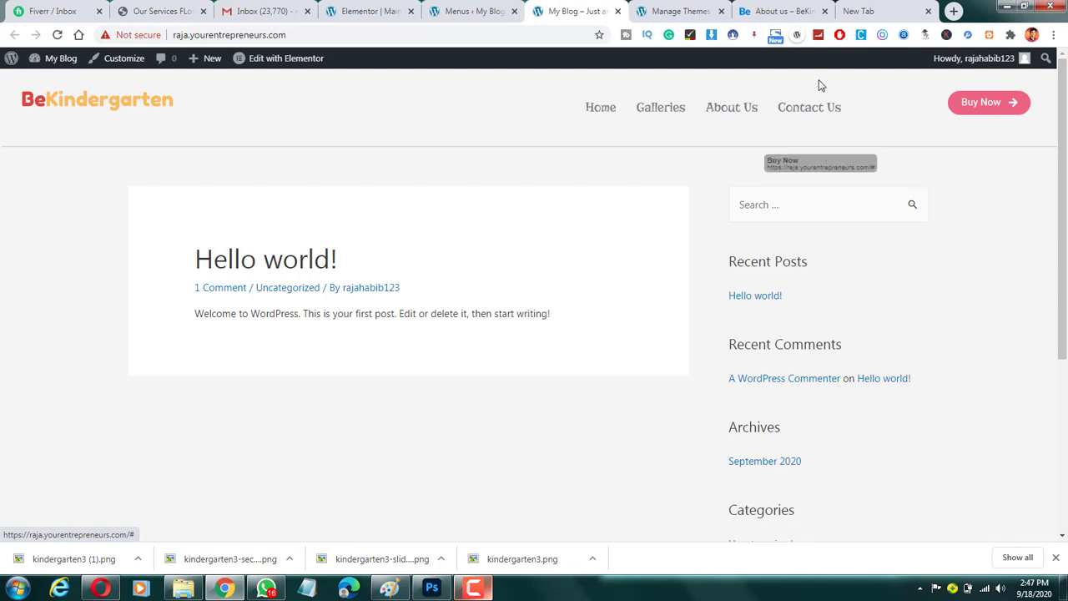
click(781, 11)
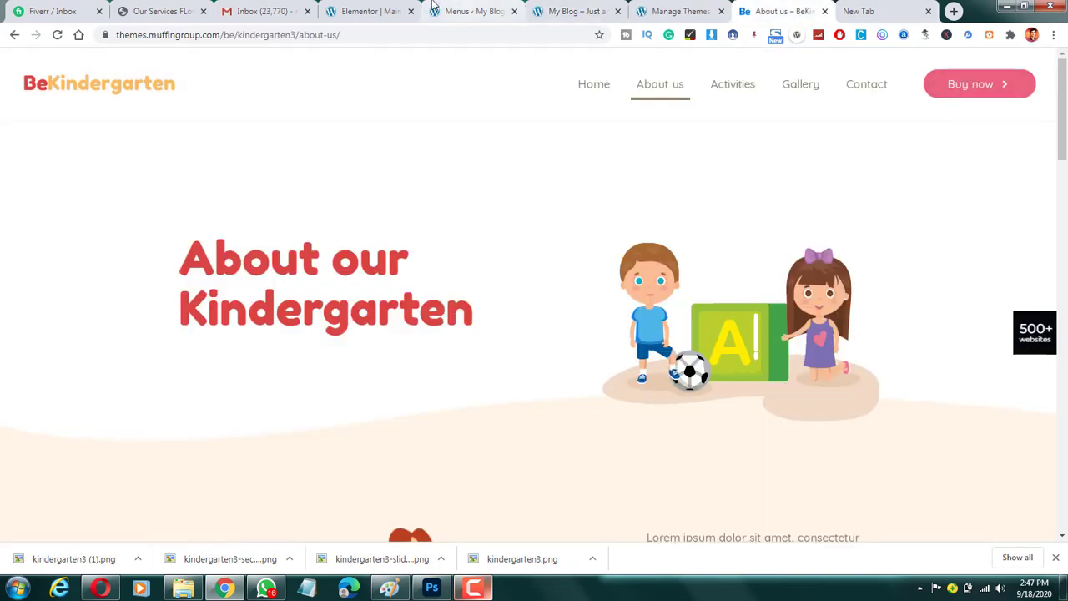
Set the hover background color of the header's Buy Now button to black, #000000, in the Elementor template.
click(467, 10)
click(350, 10)
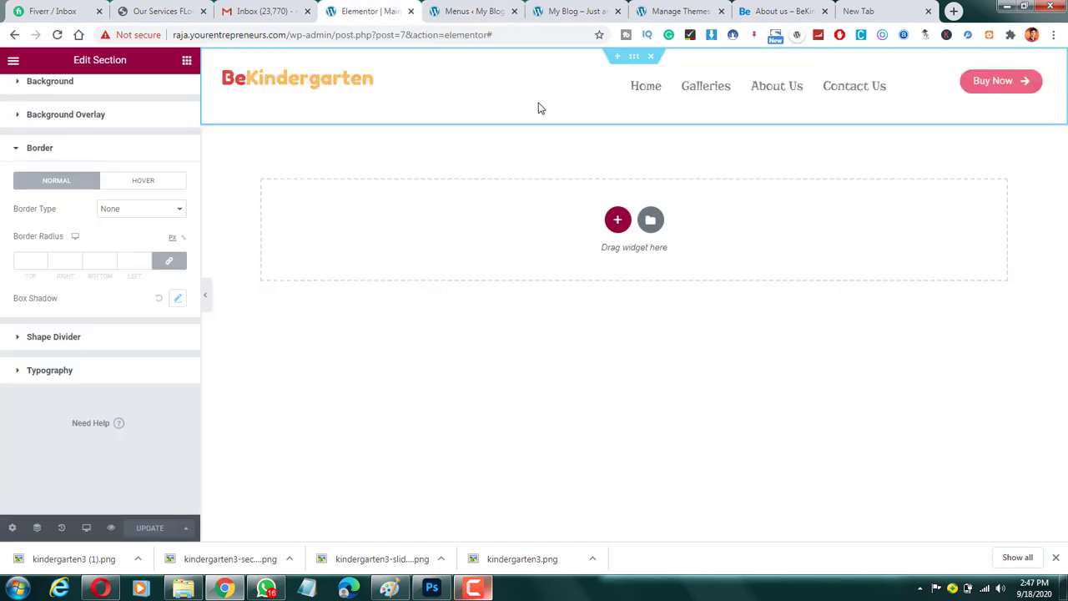
click(1001, 80)
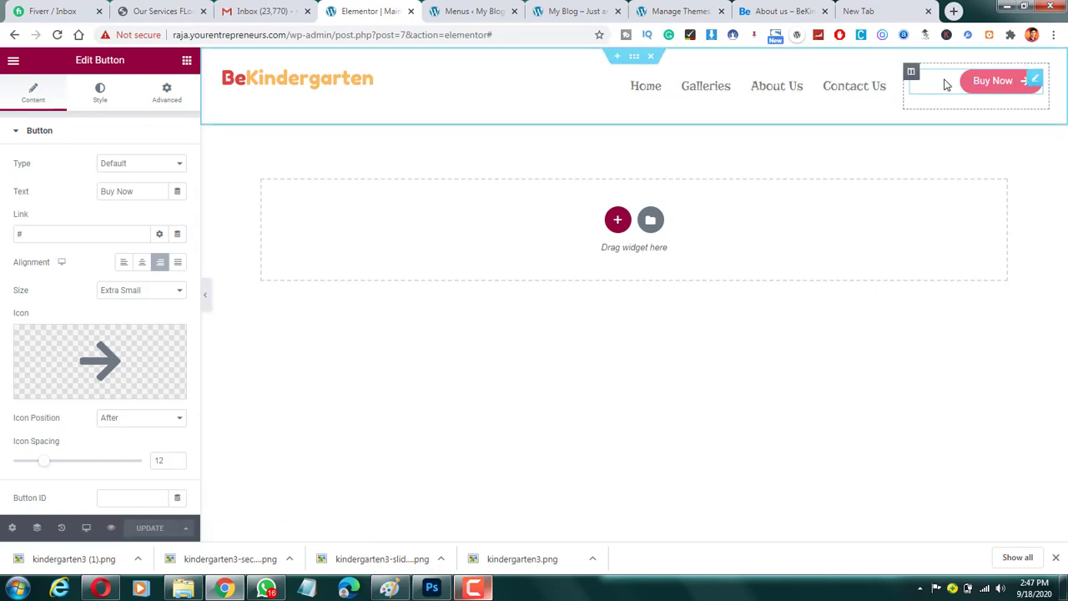
click(108, 107)
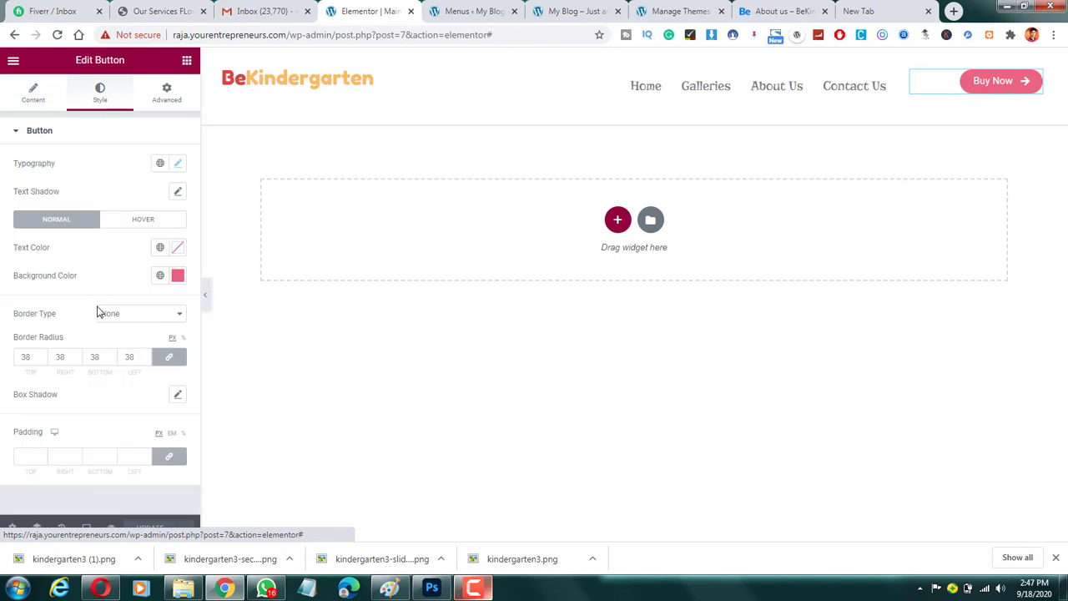
click(147, 222)
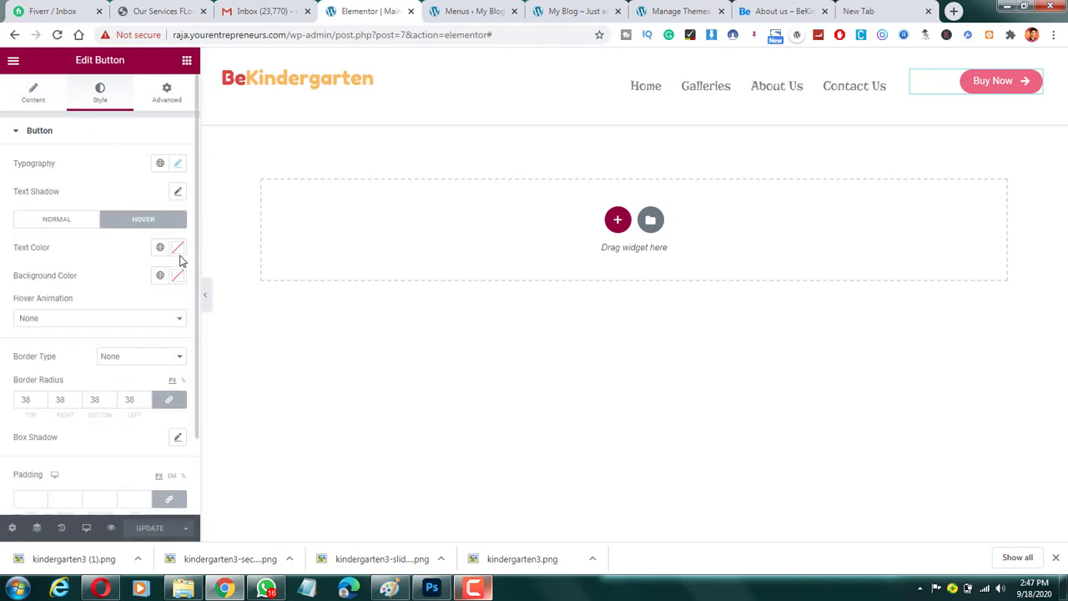
click(178, 276)
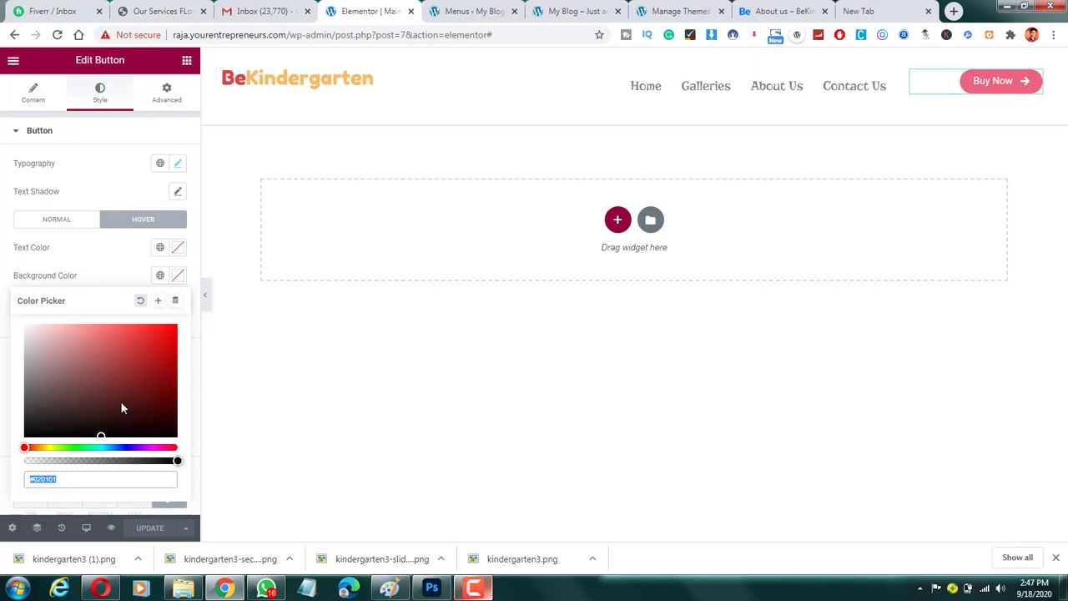
click(173, 380)
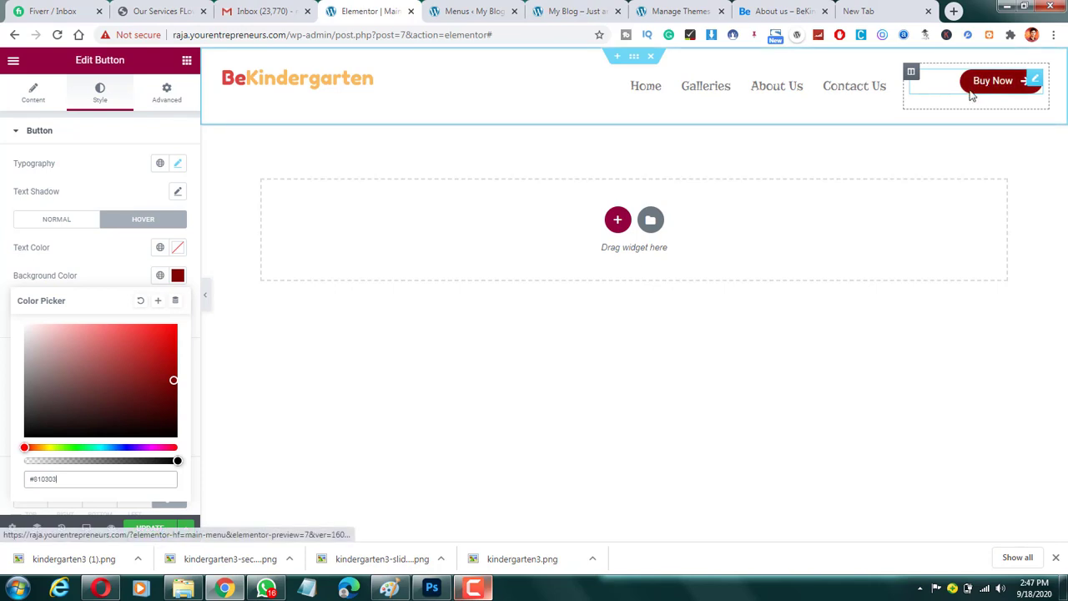
click(174, 435)
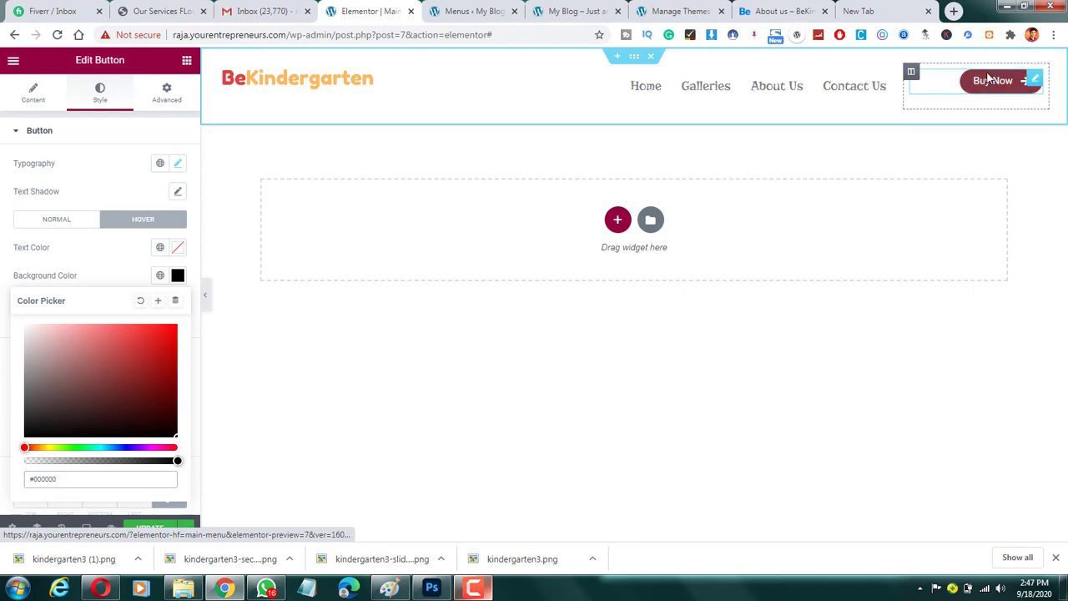
Preview the header at full width without the editing panel and compare it with the BeKindergarten reference page.
click(206, 296)
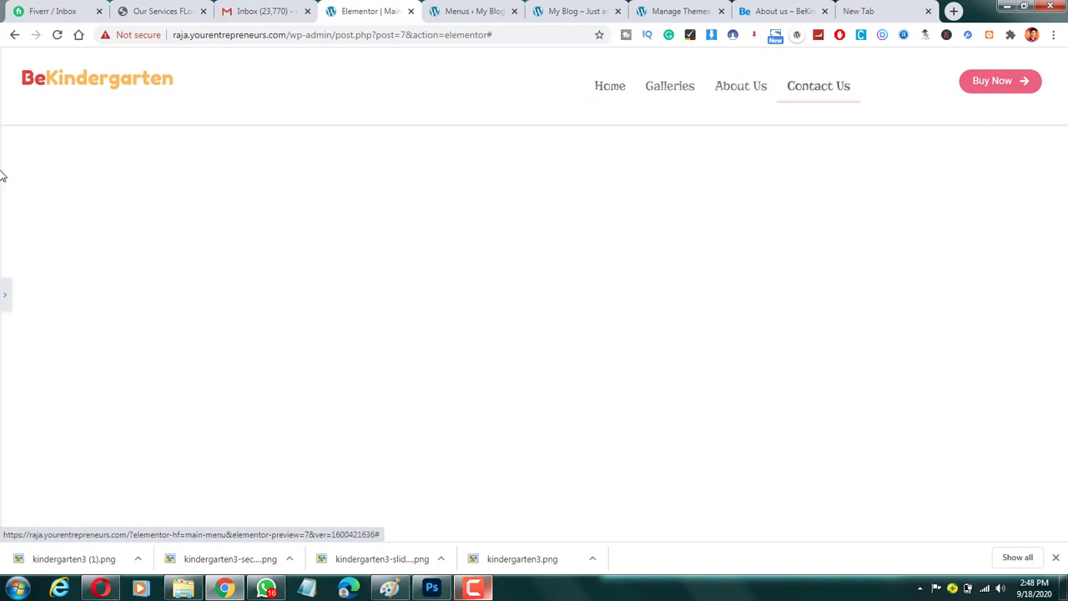
click(6, 297)
click(778, 11)
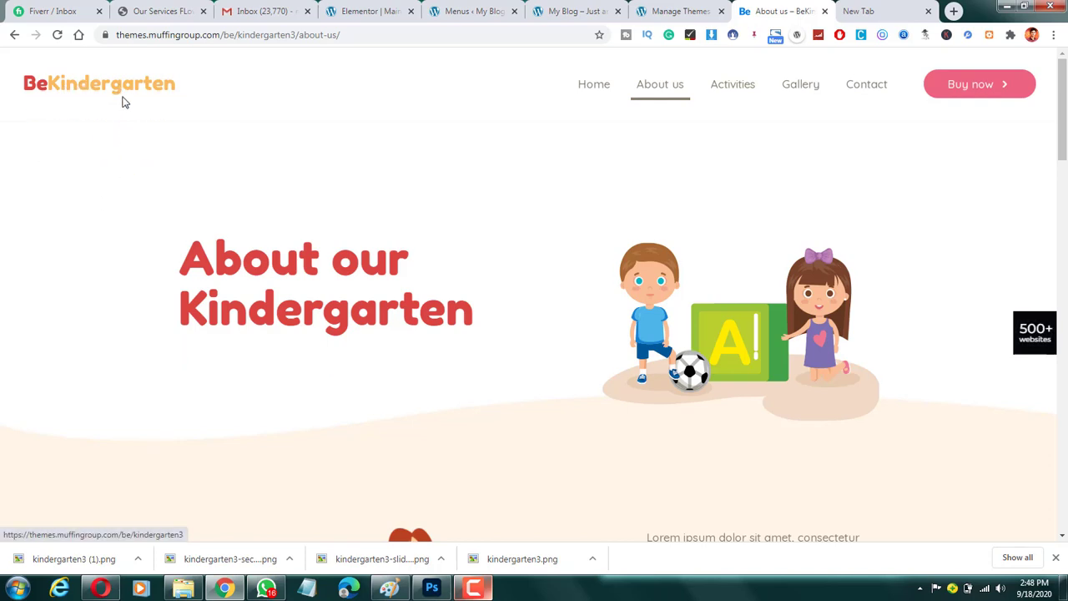
click(336, 7)
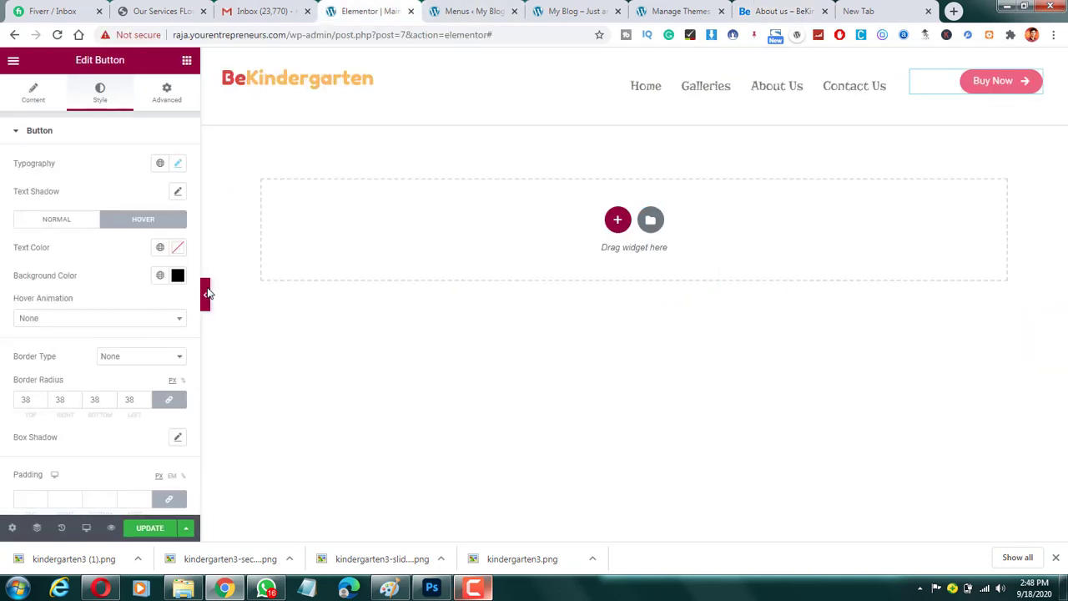
click(207, 293)
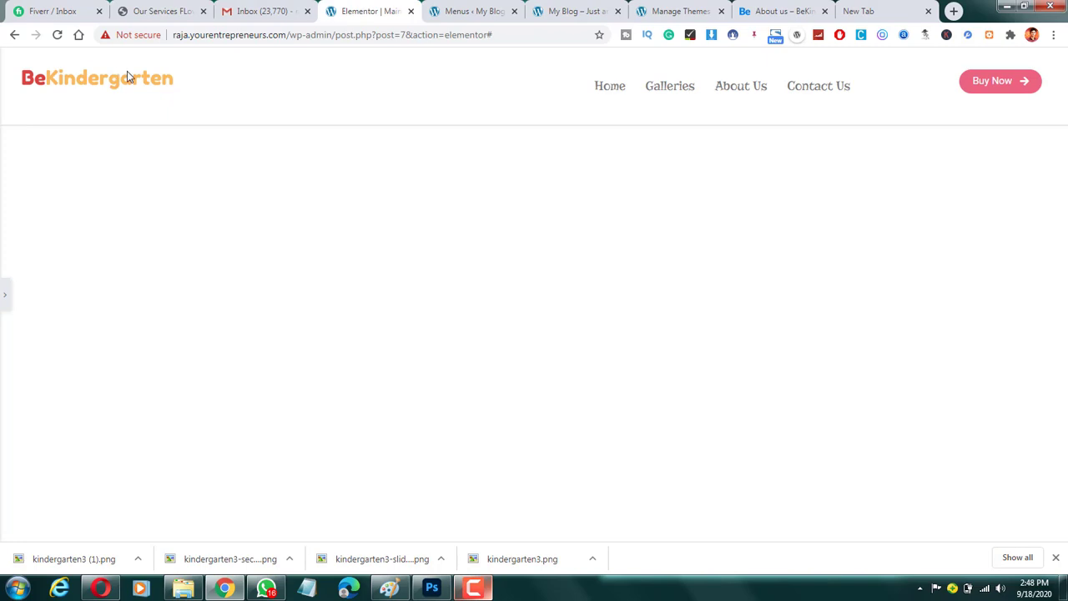
Link the header logo image to a custom URL, the site's root address with http instead of https, and update the template.
click(4, 294)
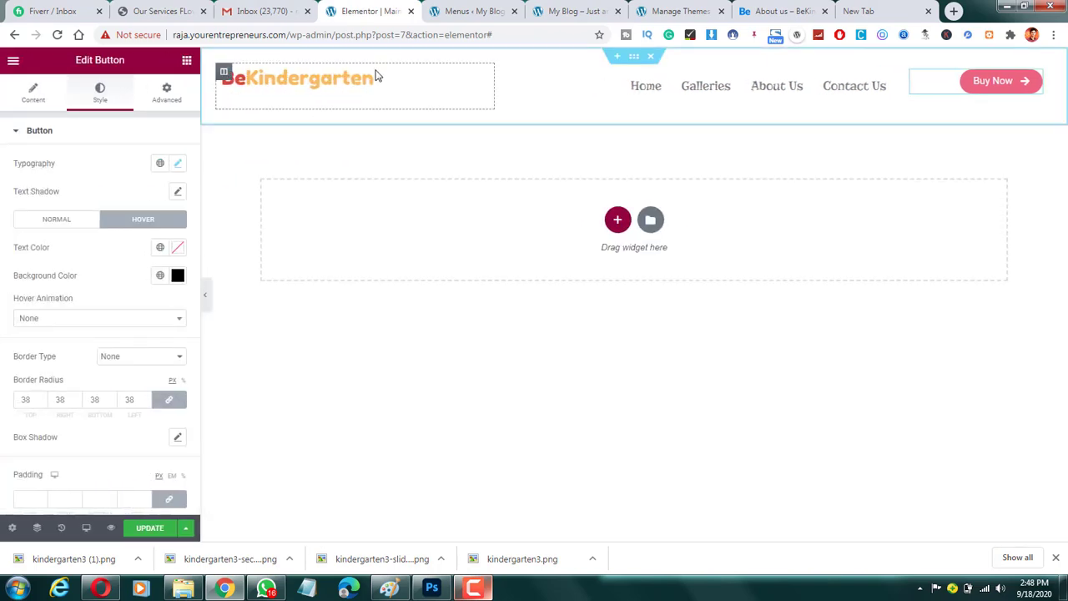
click(440, 88)
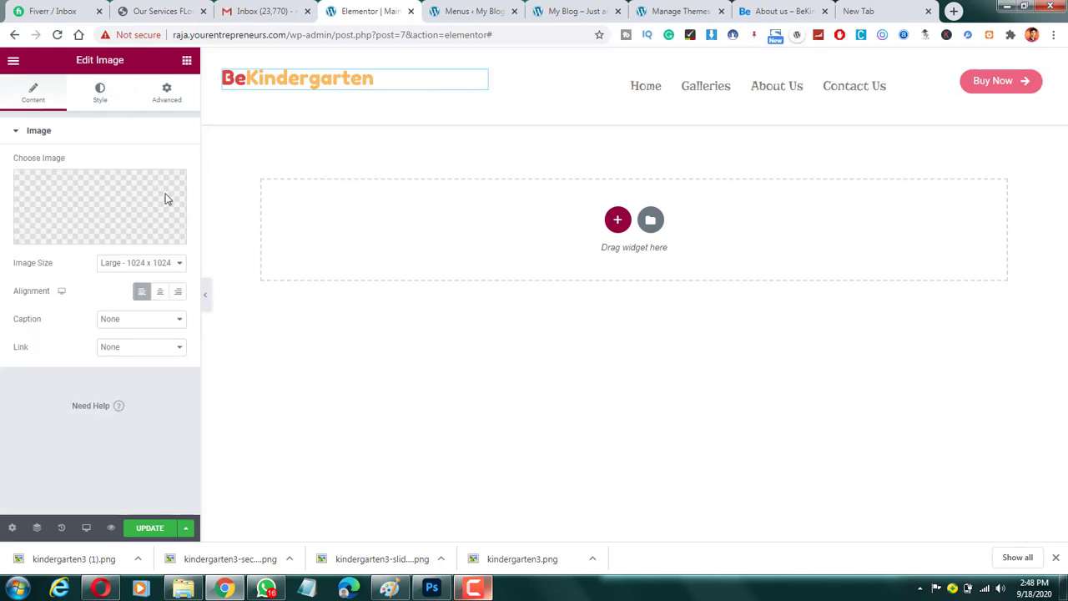
click(117, 346)
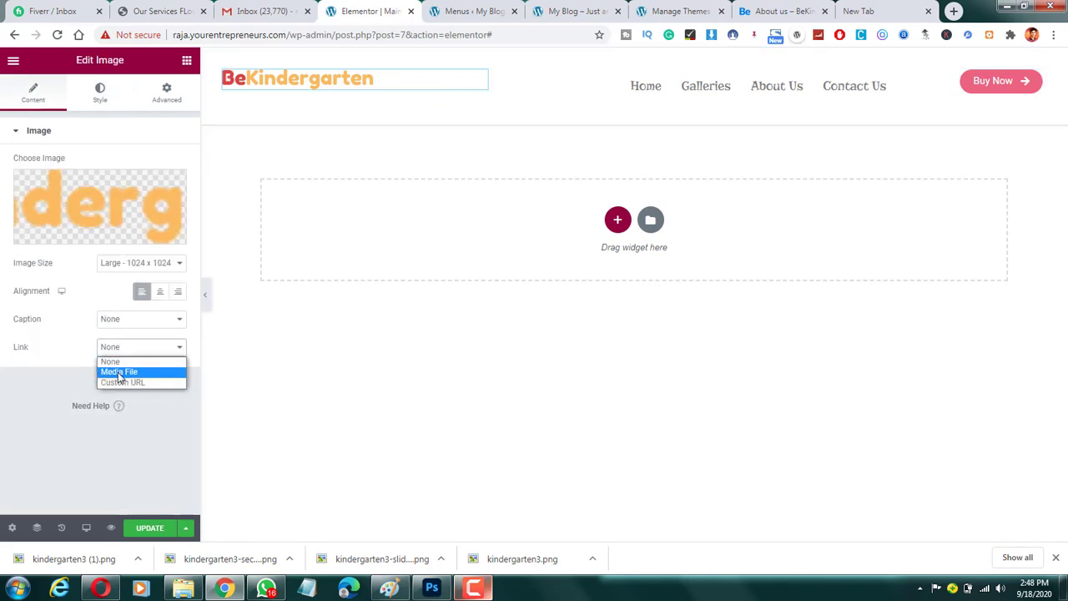
click(122, 382)
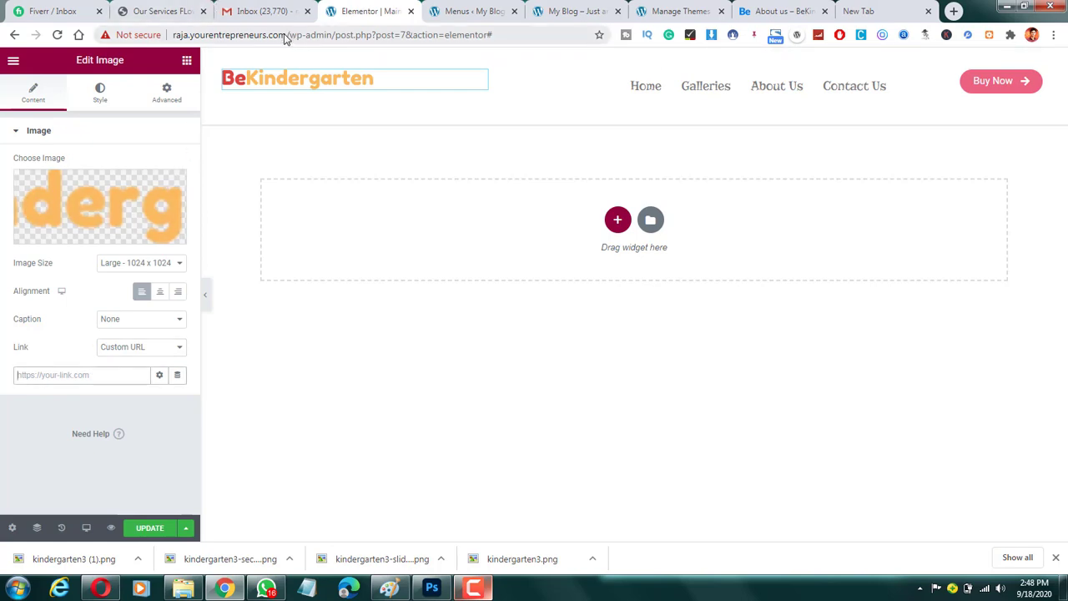
drag(294, 37, 129, 37)
key(ctrl+c)
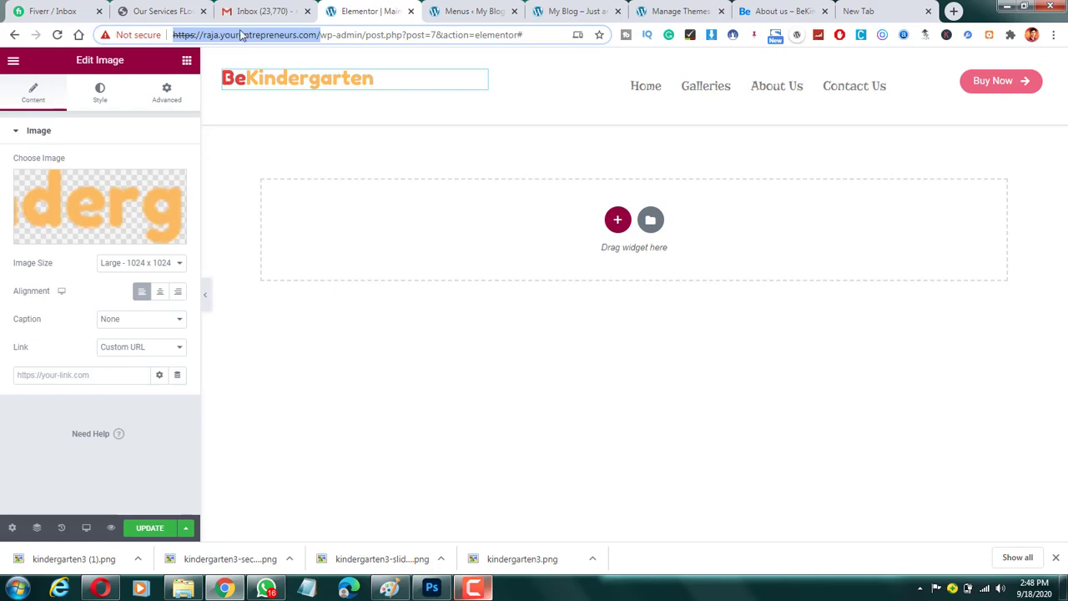
click(73, 375)
key(ctrl+v)
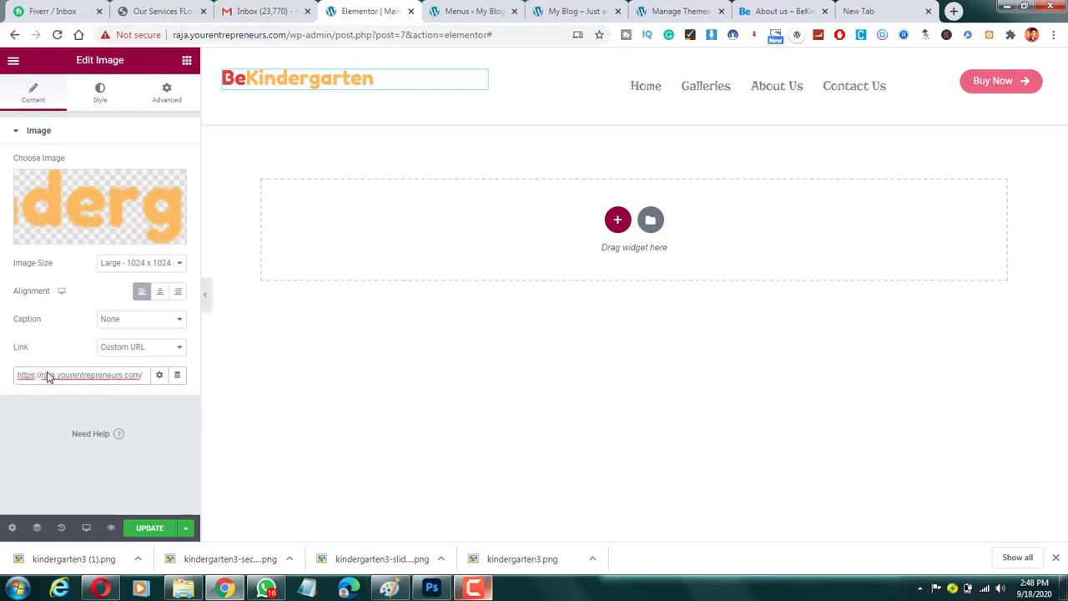
key(BackSpace)
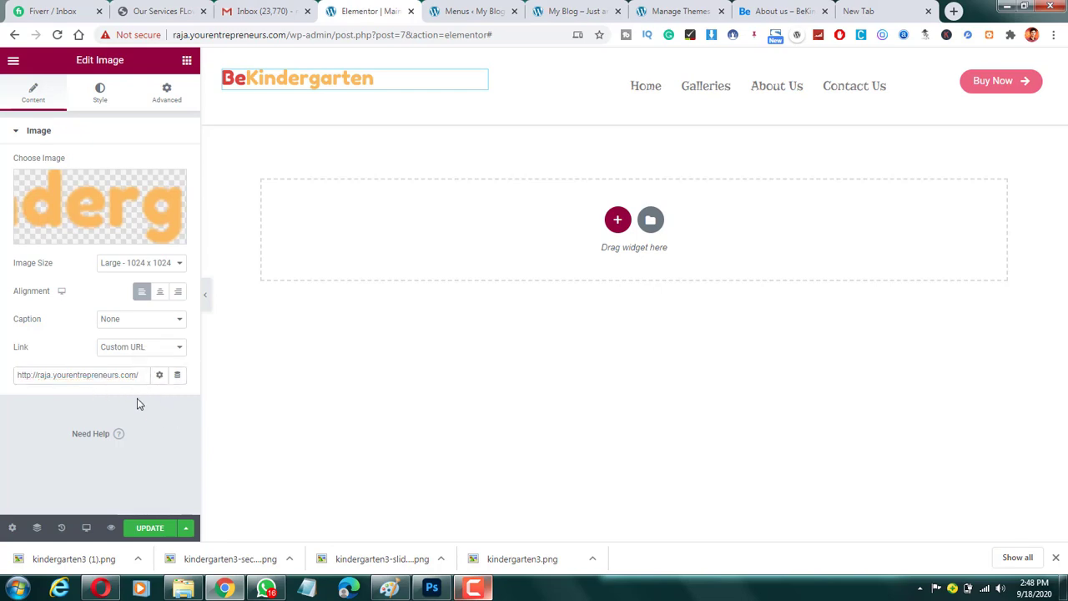
click(143, 528)
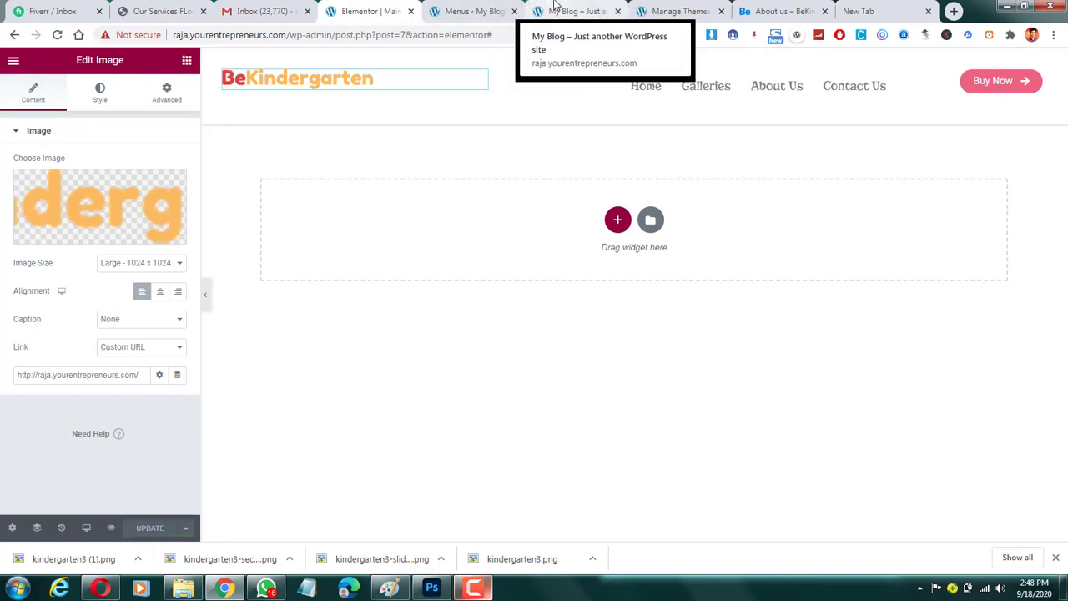
Reload the live site, test the logo's home link, and compare the header with the BeKindergarten reference page.
click(555, 10)
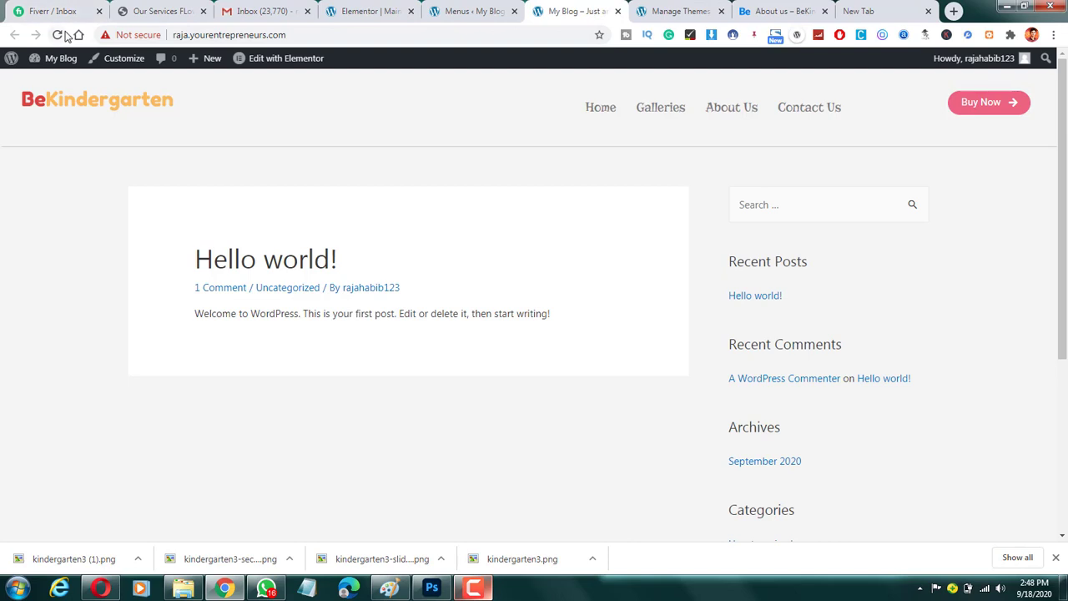
click(57, 36)
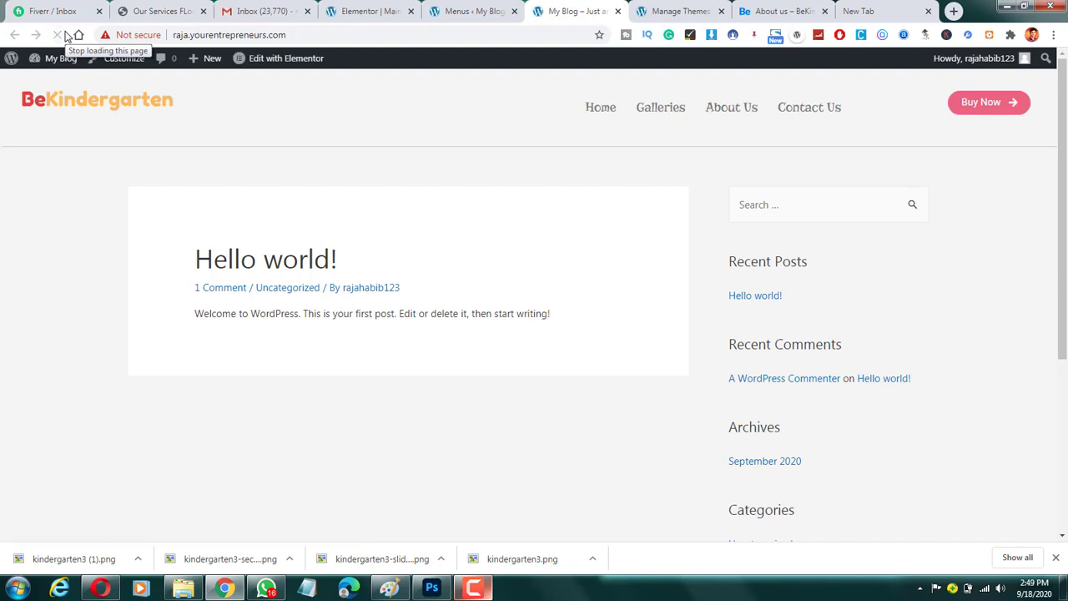
click(74, 102)
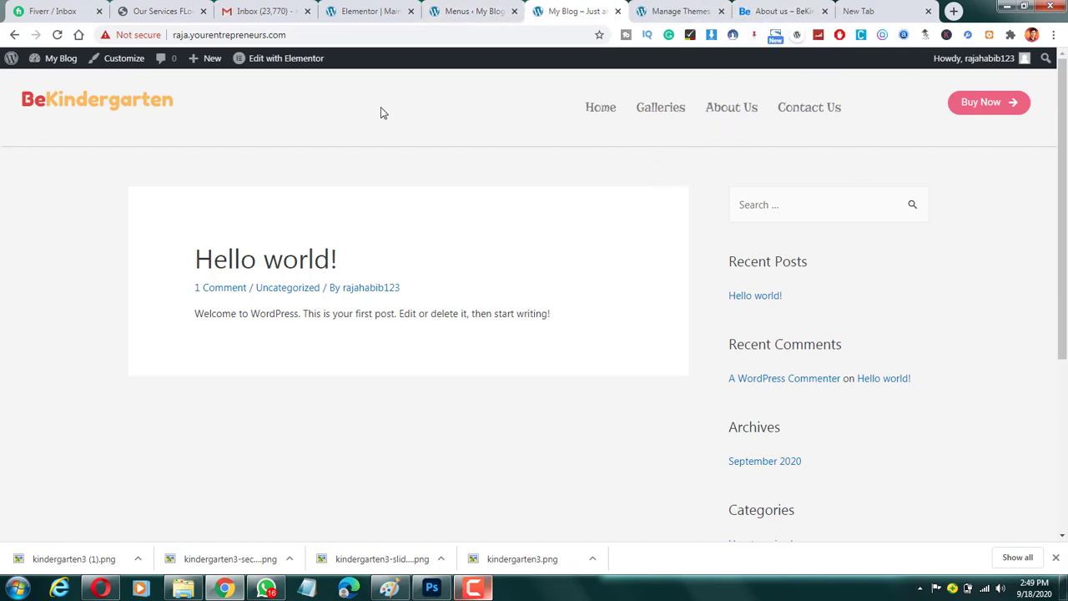
click(732, 8)
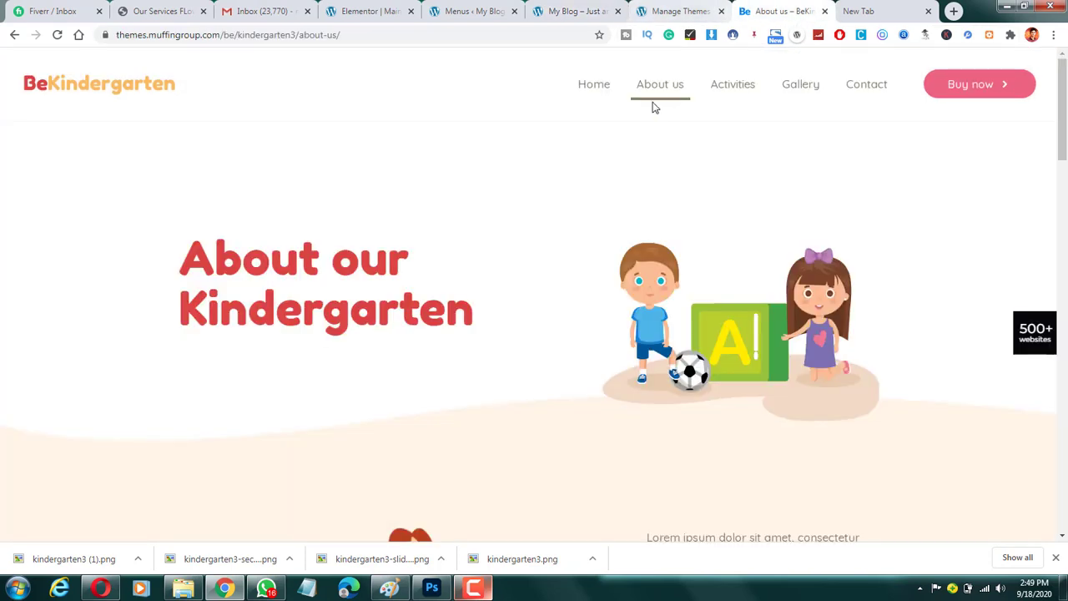
Give the header section a classic background in white, update the template, and check the header on the live site.
click(386, 10)
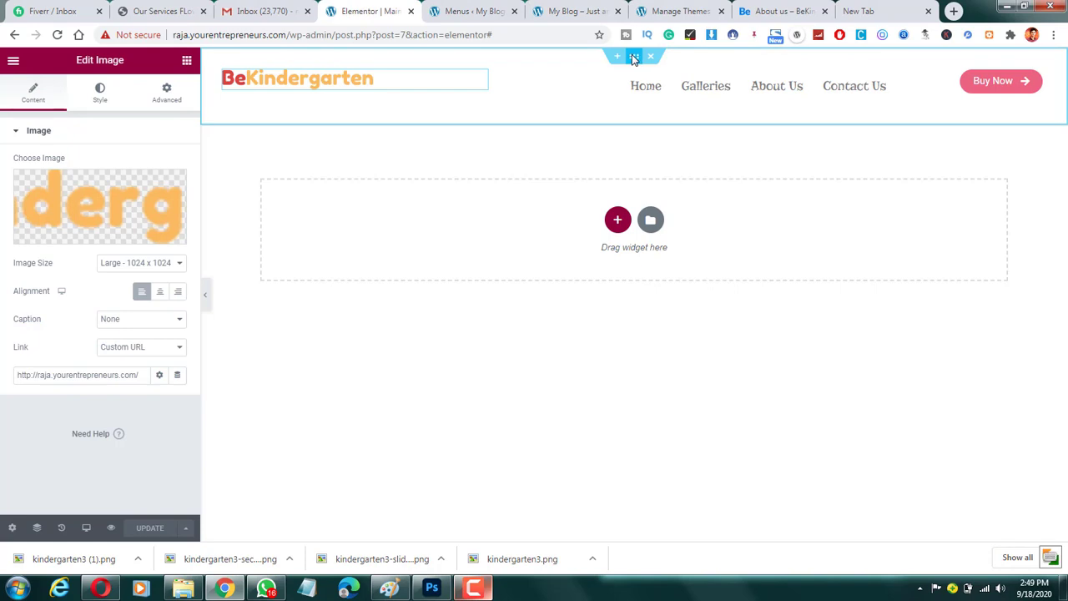
click(634, 56)
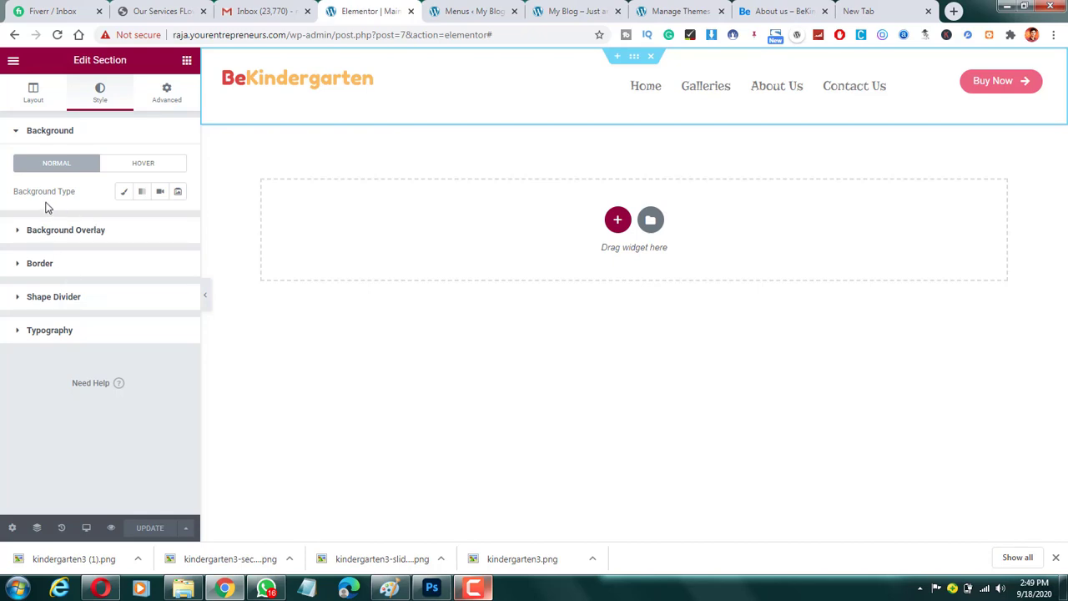
click(123, 191)
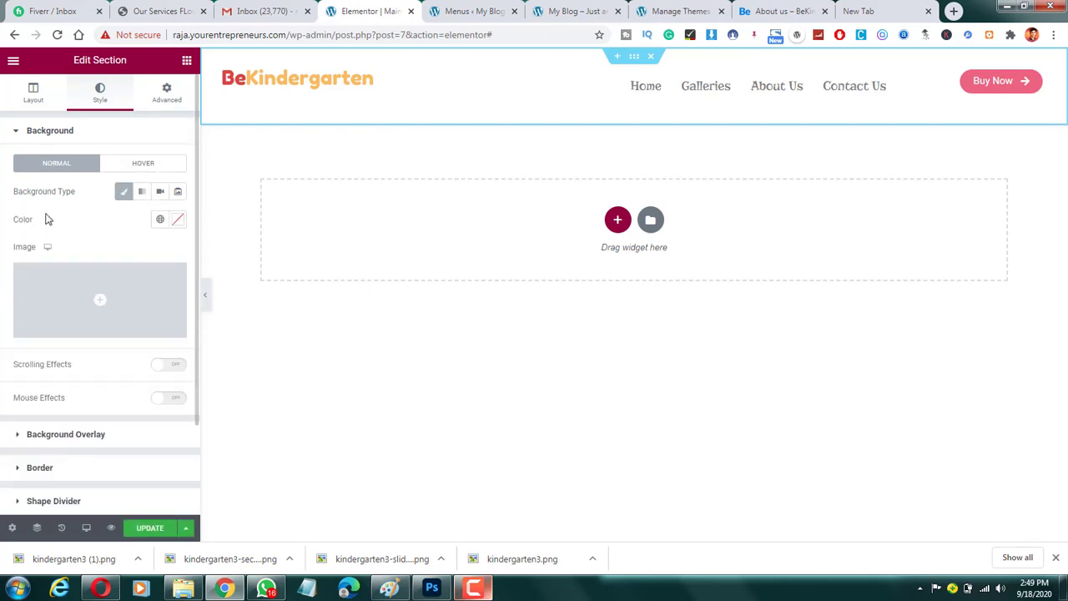
click(178, 219)
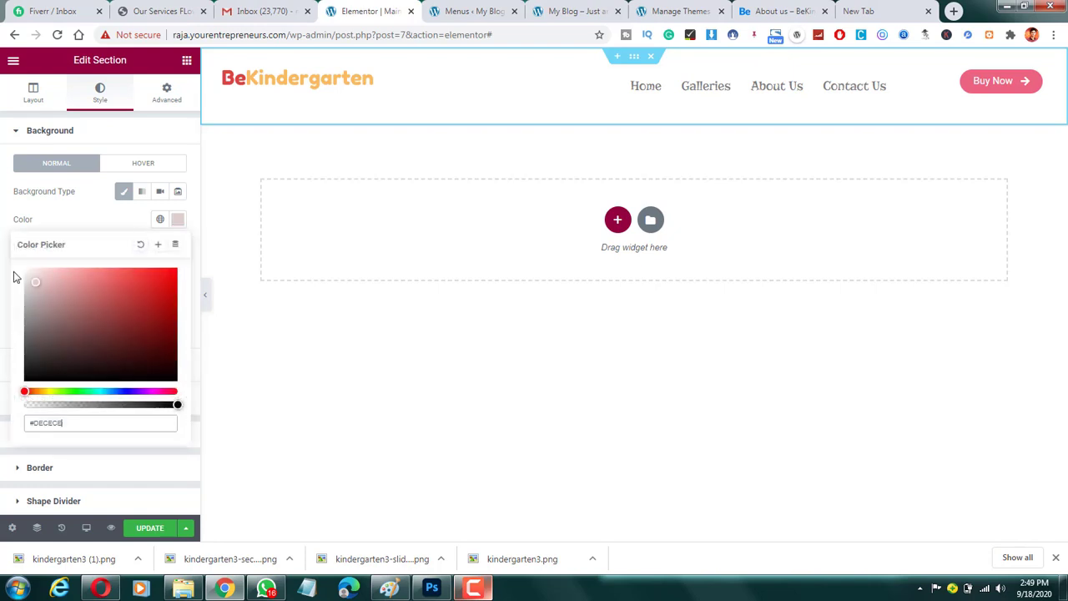
click(94, 228)
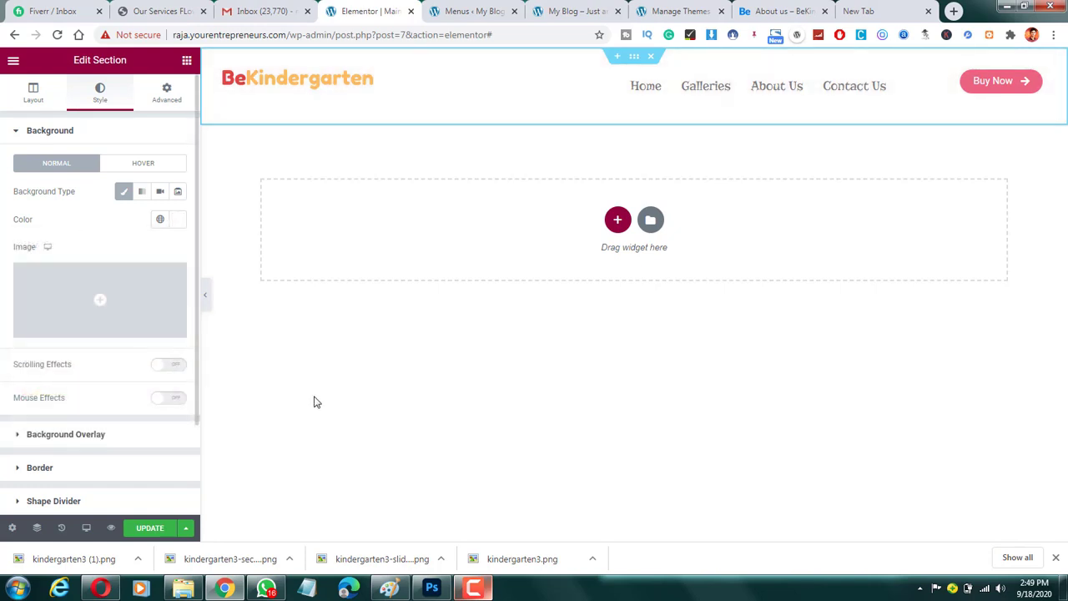
click(151, 527)
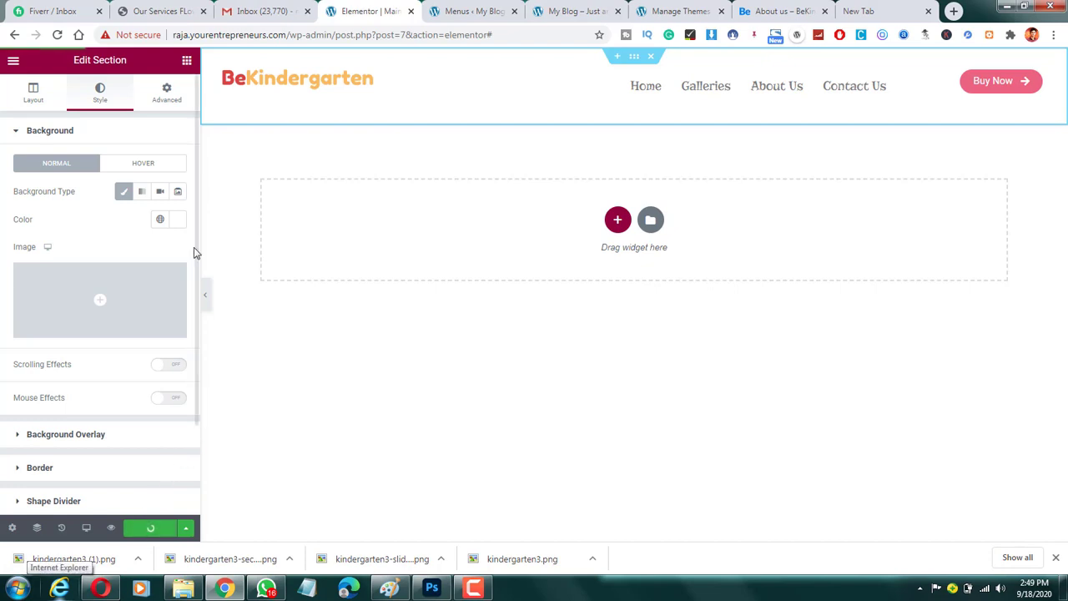
click(564, 6)
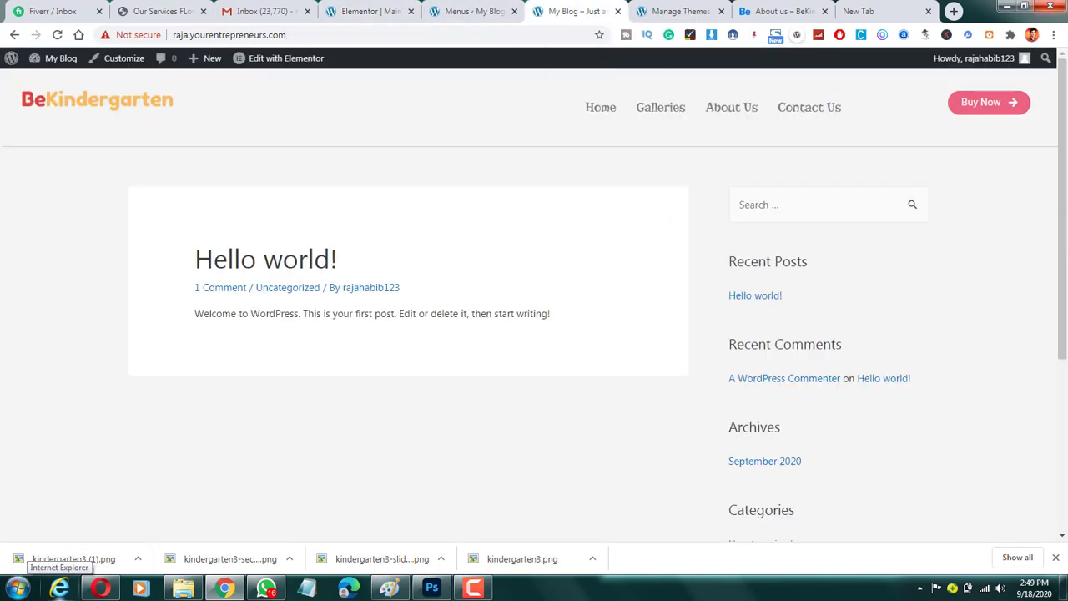
click(166, 114)
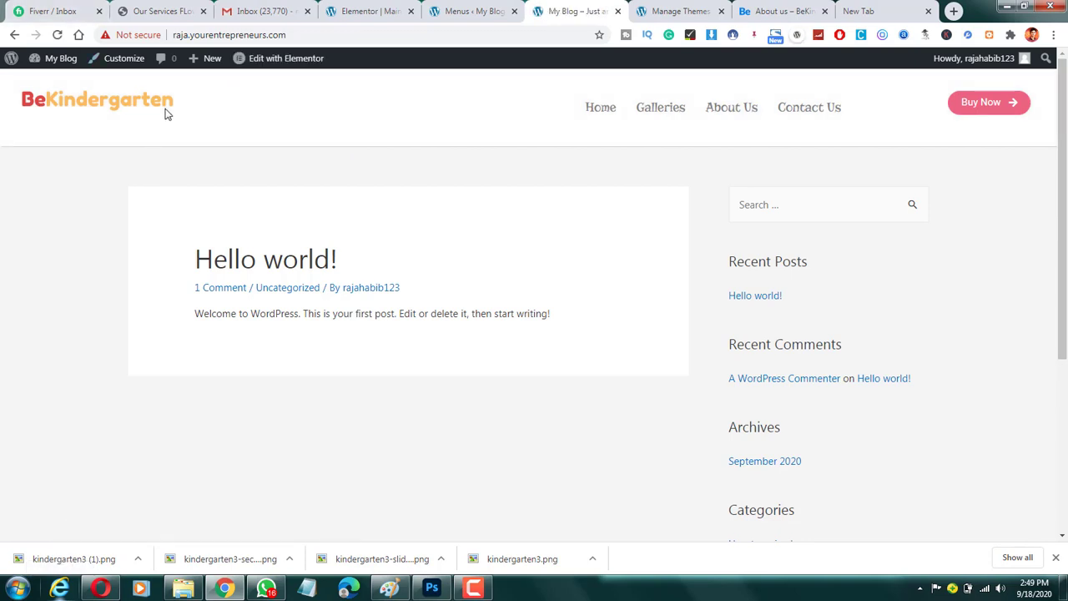
Compare the header in the Elementor editor with the BeKindergarten About us reference page.
click(791, 10)
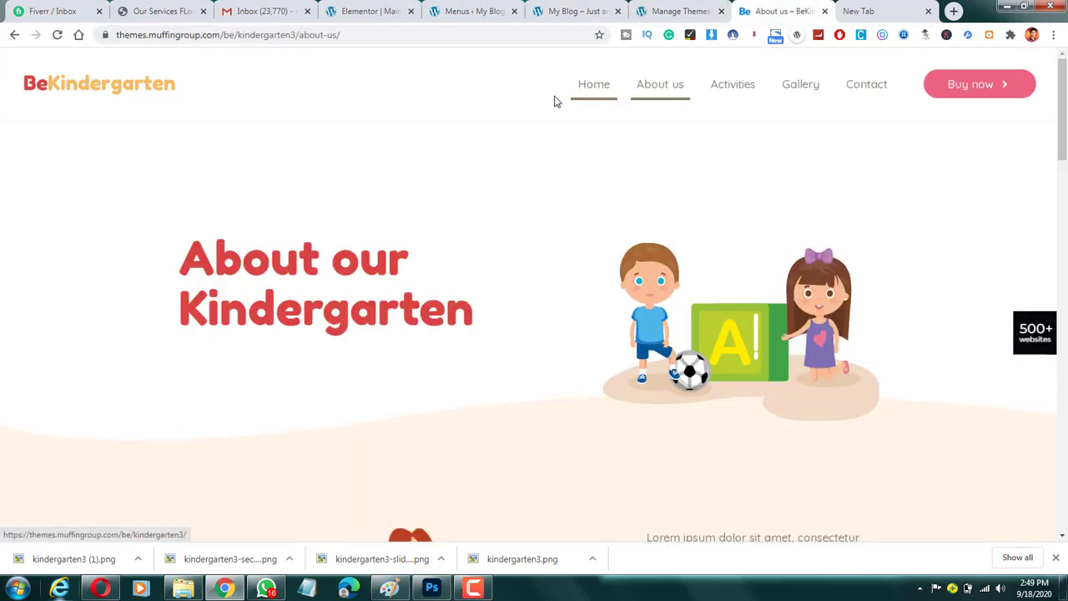
click(367, 8)
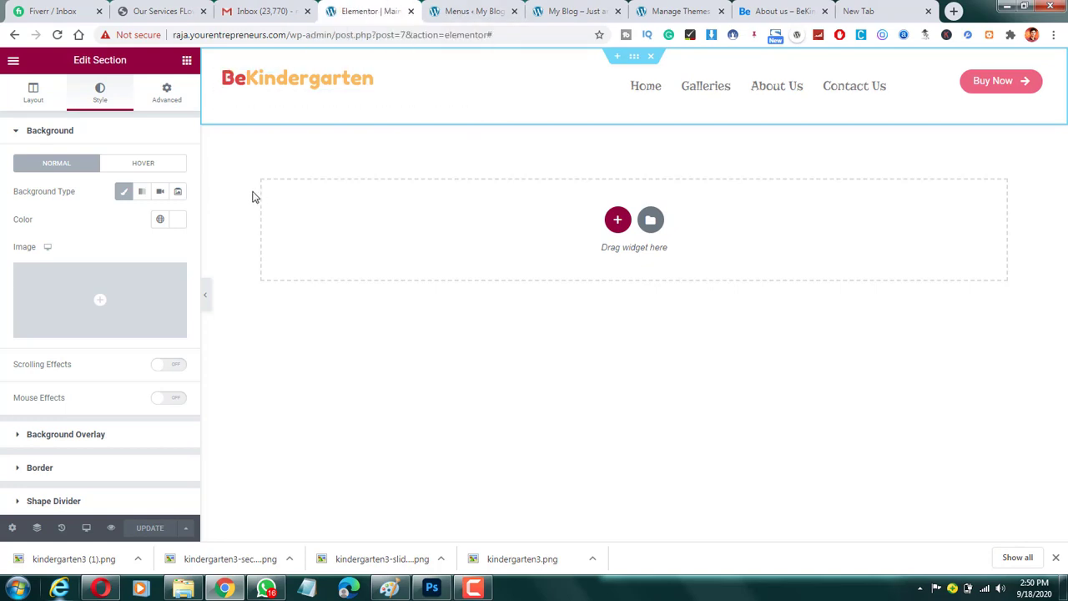
click(781, 11)
scroll(243, 233, down, 2)
scroll(243, 234, up, 2)
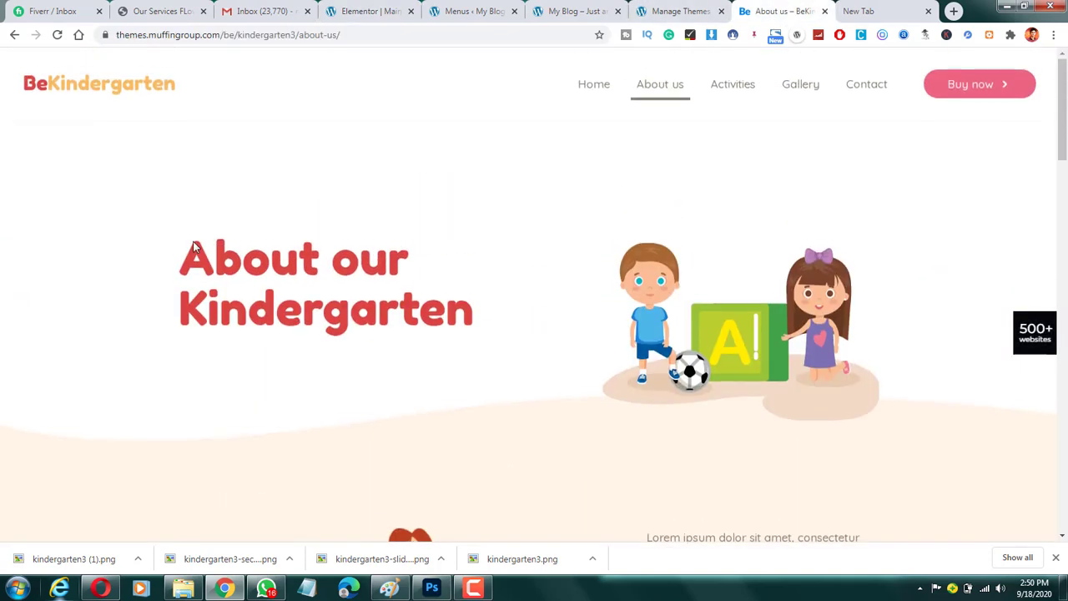
drag(186, 244, 457, 313)
click(457, 313)
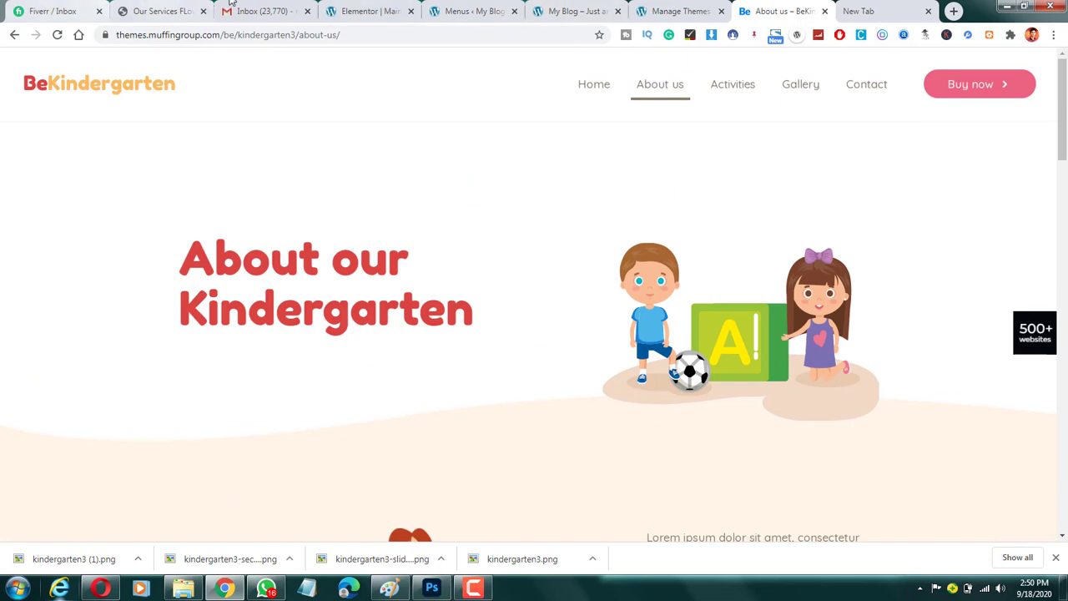
click(359, 11)
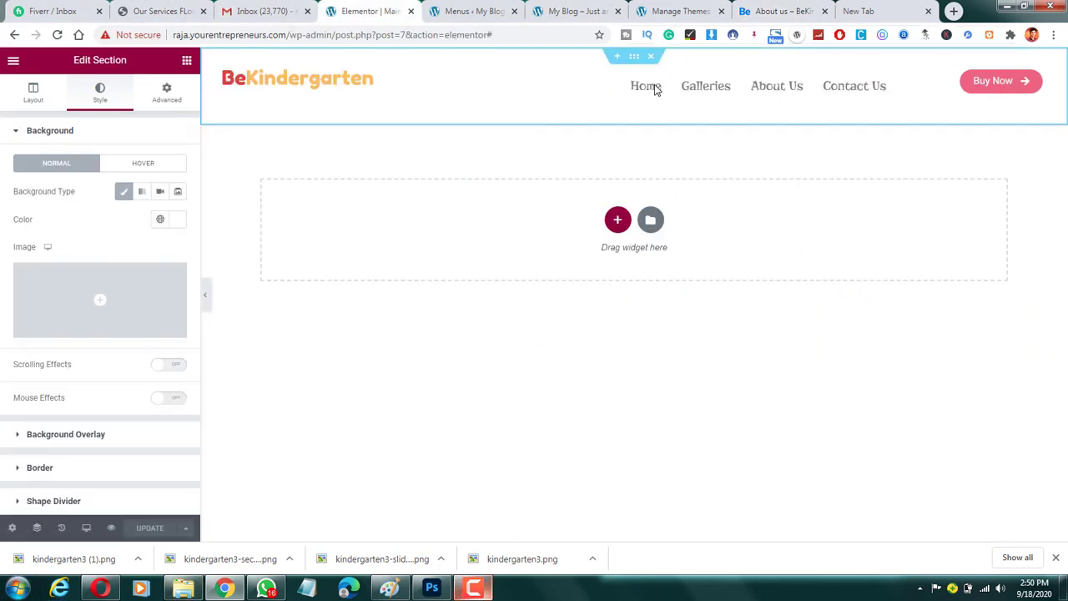
click(775, 9)
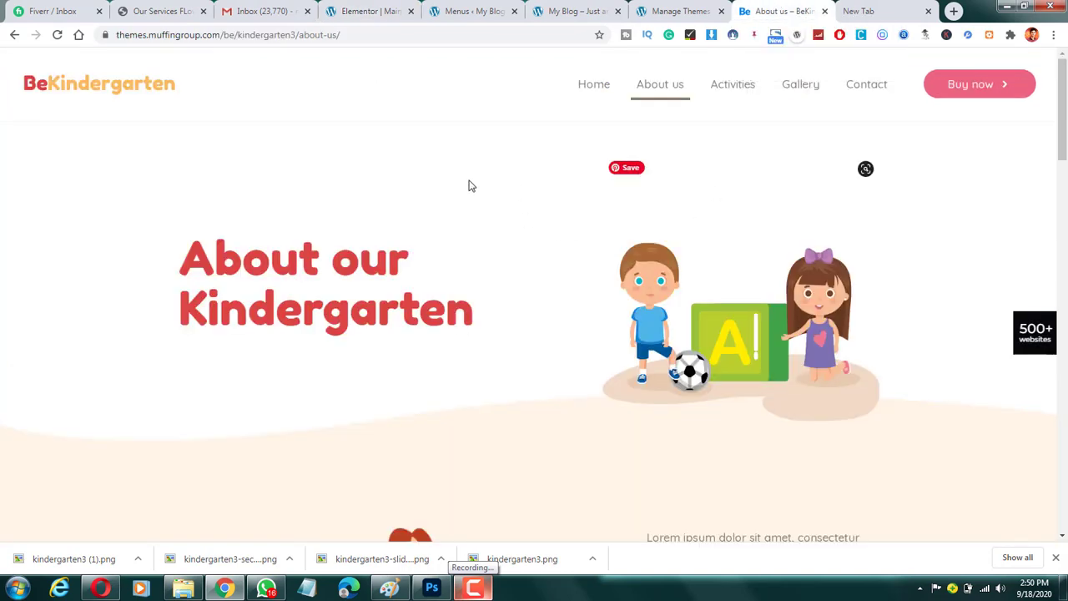
Inspect the "About our Kindergarten" heading on the reference page in the browser's developer tools.
drag(207, 253, 538, 261)
right_click(357, 326)
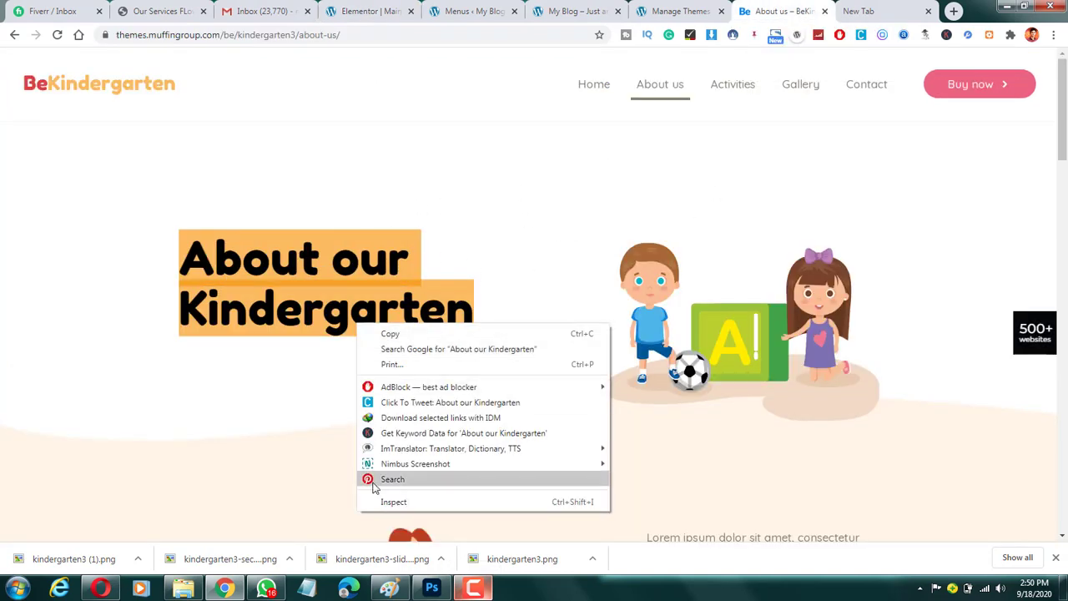
key(Escape)
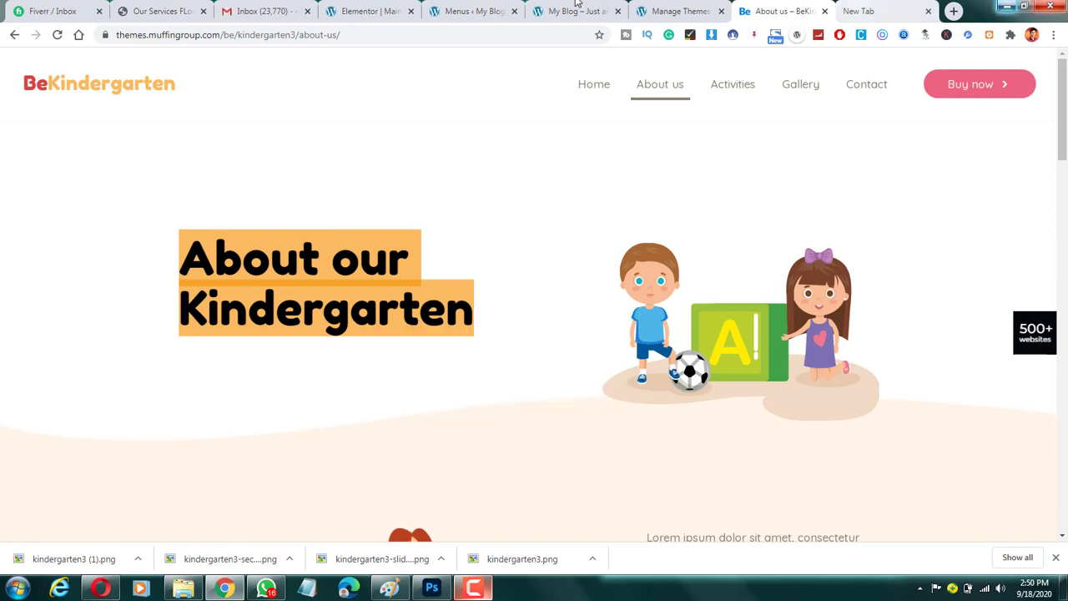
click(472, 7)
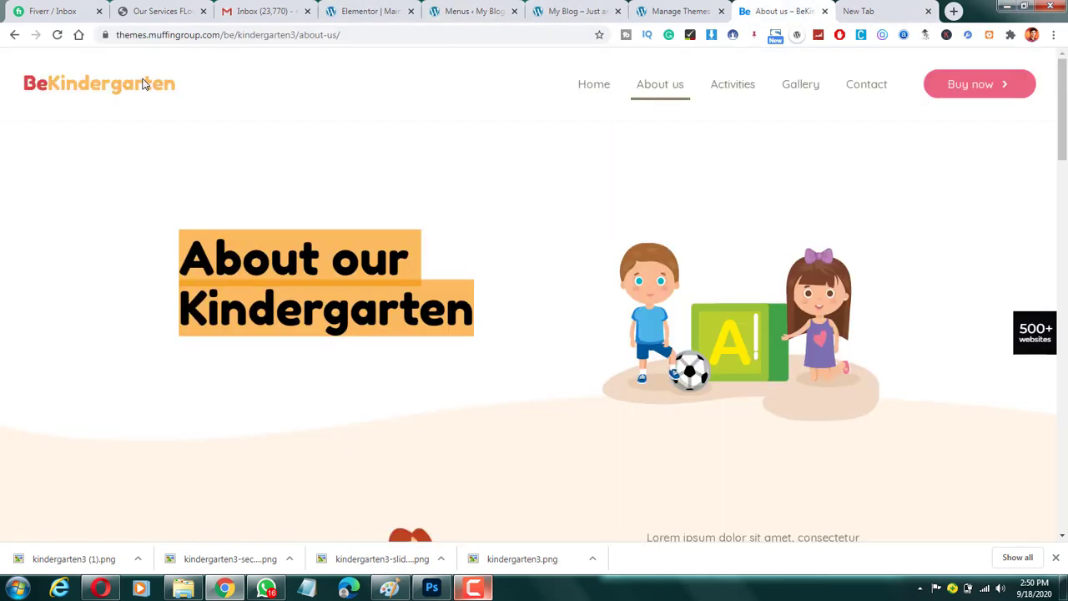
key(ctrl+shift+i)
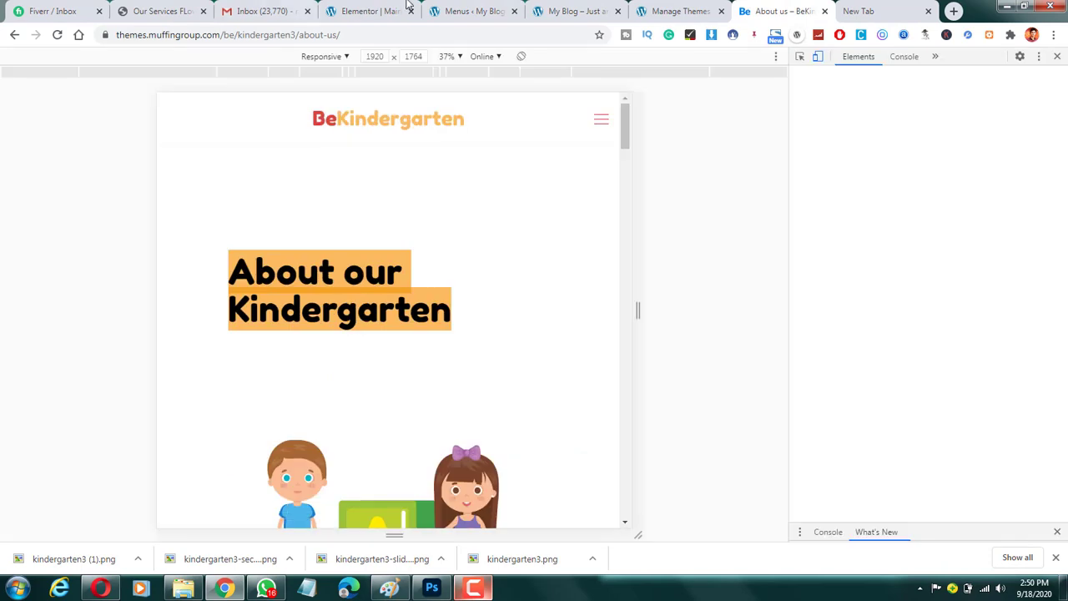
Return to the WordPress menus admin page and start a new page from there.
click(483, 9)
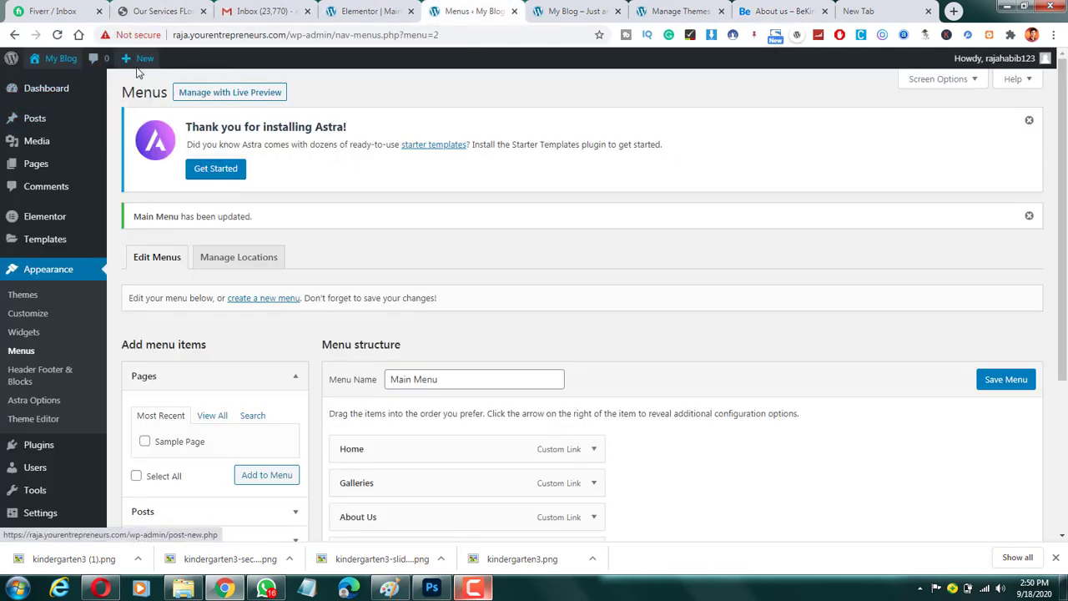
mouse_move(138, 60)
click(119, 119)
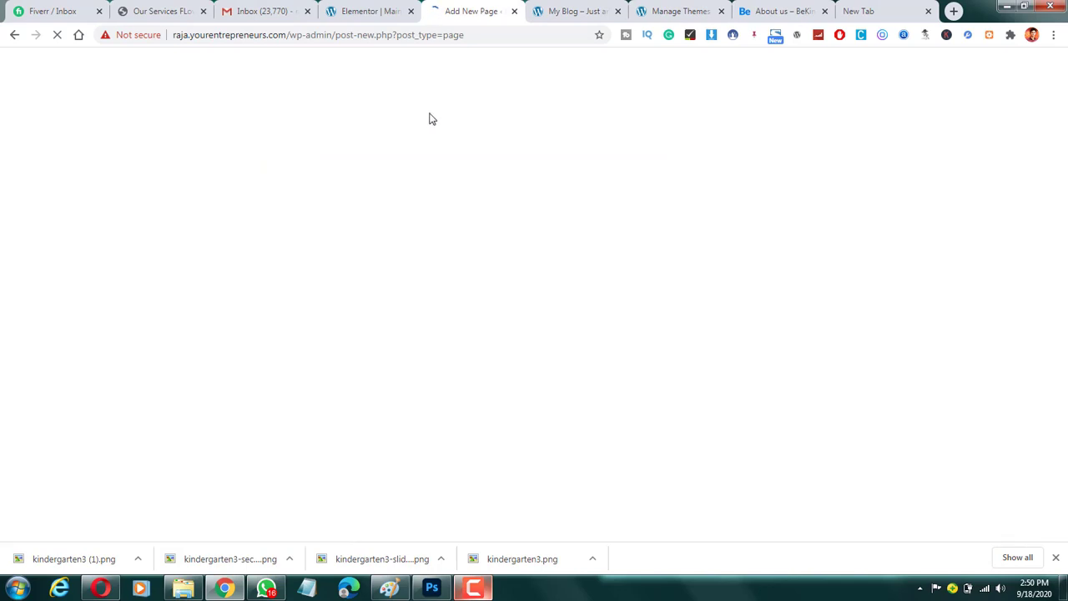
Examine the inspected heading's font-family rule on the reference page and select its first font name.
click(789, 10)
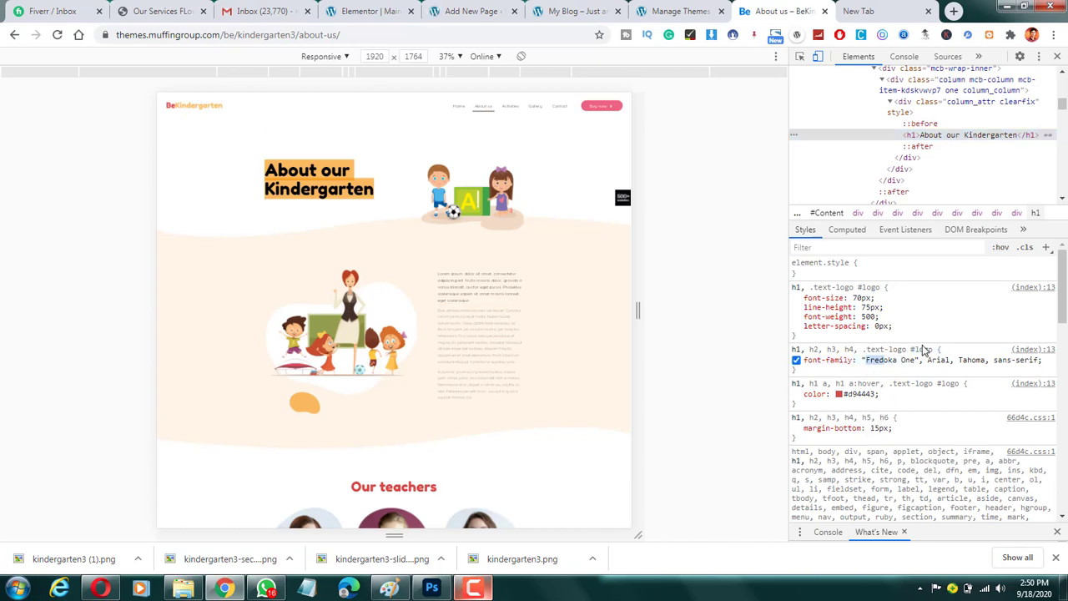
click(873, 360)
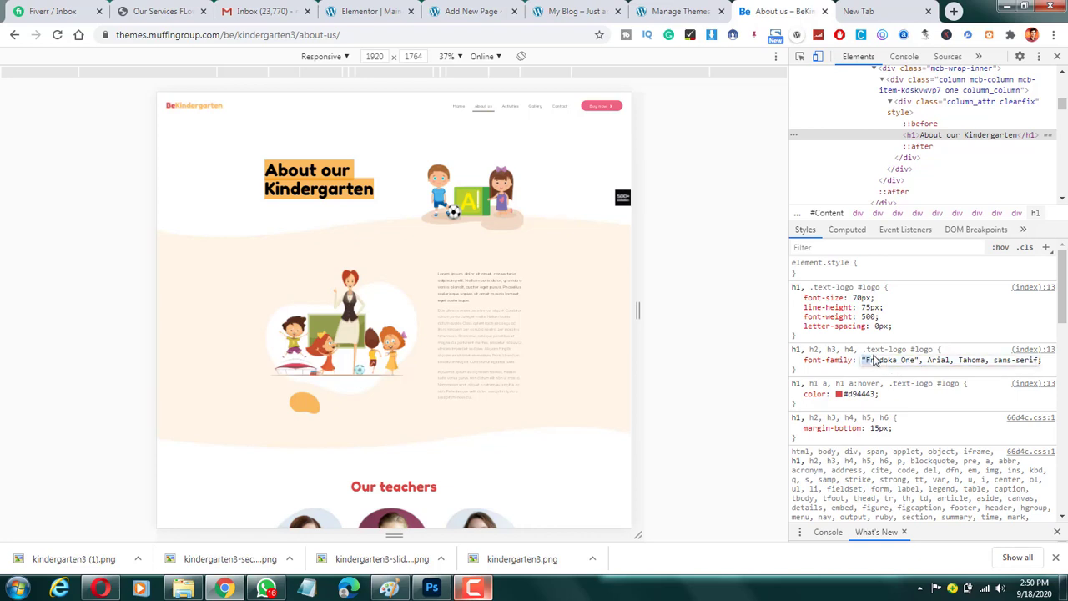
mouse_move(874, 361)
mouse_down()
mouse_move(899, 369)
mouse_move(870, 367)
mouse_up()
key(Escape)
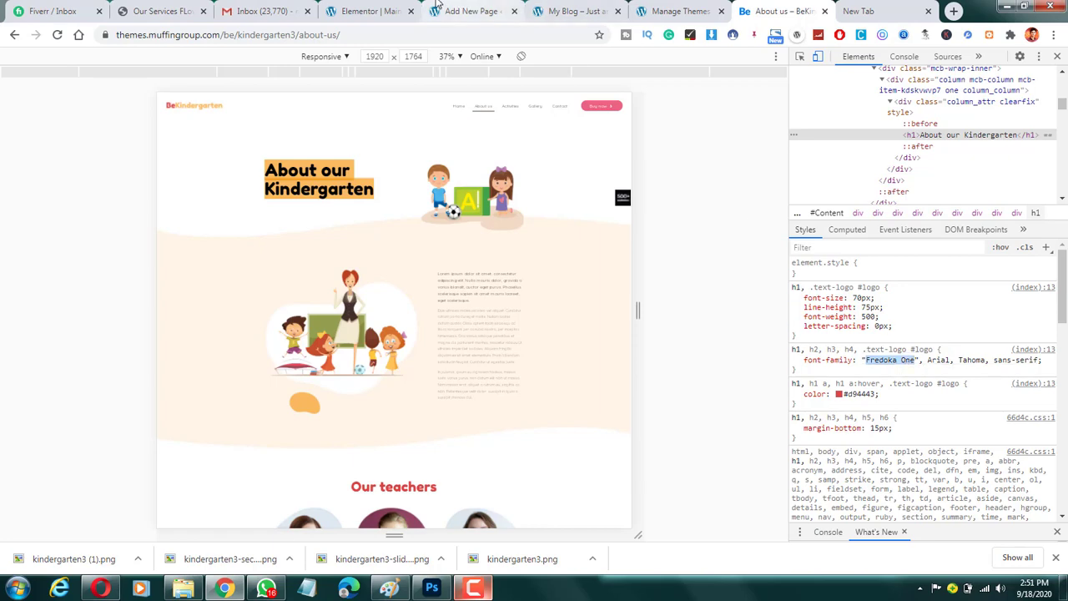
Title the new WordPress page Home.
click(397, 9)
click(468, 11)
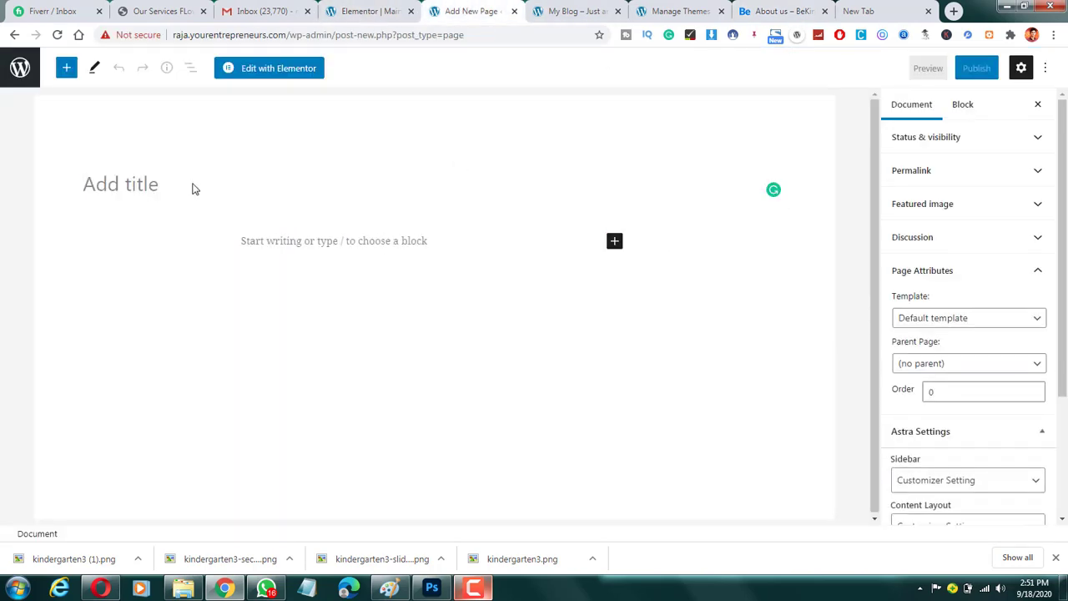
text(JHo)
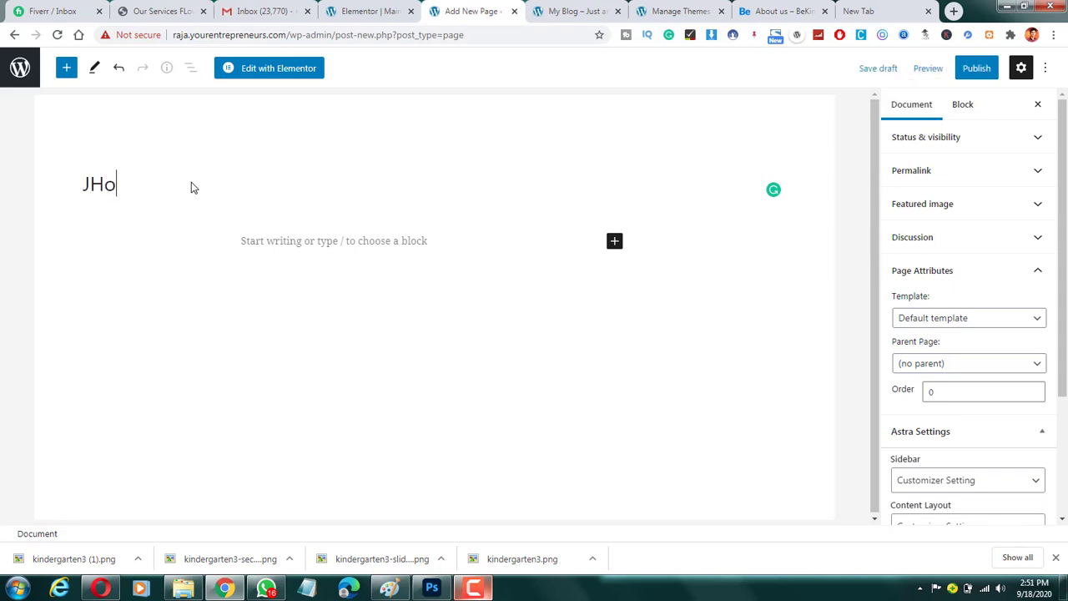
text(m)
key(BackSpace)
key(BackSpace)
key(BackSpace)
key(BackSpace)
text(Ho)
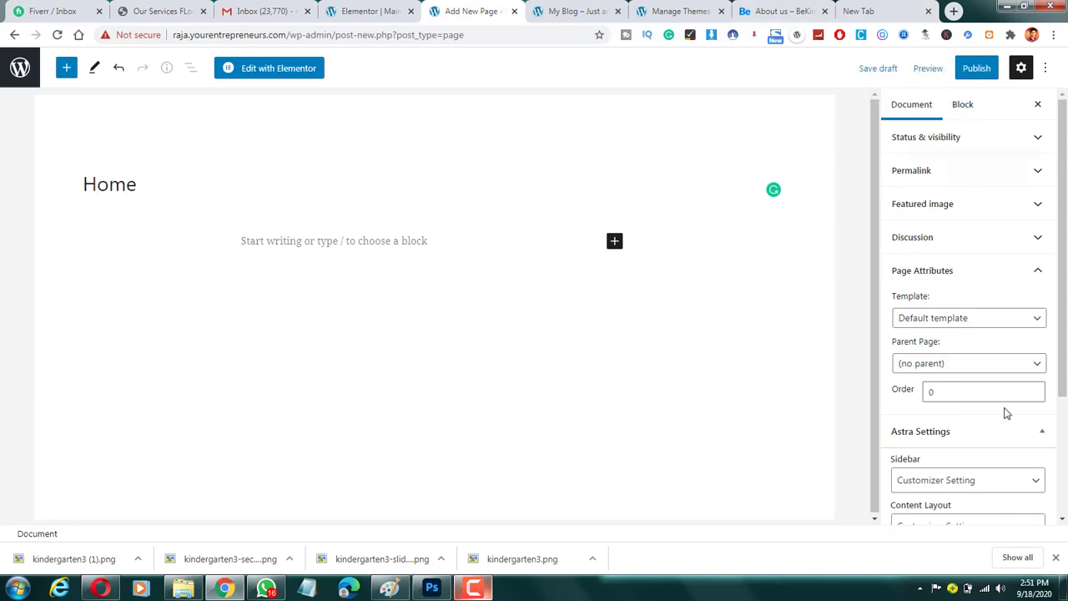
In the page's Astra settings, choose No Sidebar and Full Width / Stretched content layout, and disable the title, breadcrumb and featured image.
scroll(985, 426, down, 2)
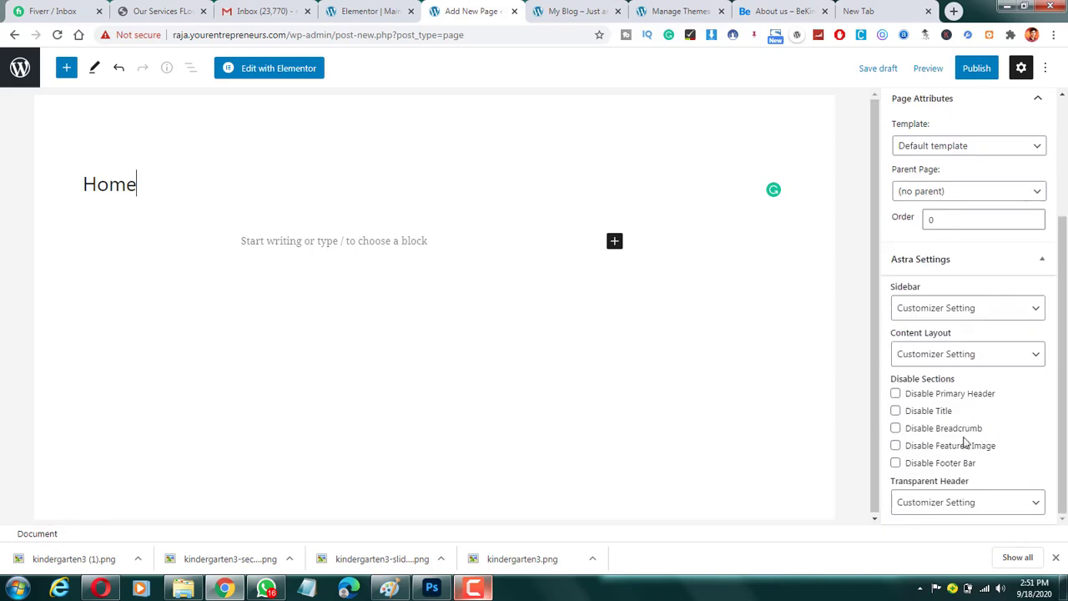
click(947, 308)
click(946, 366)
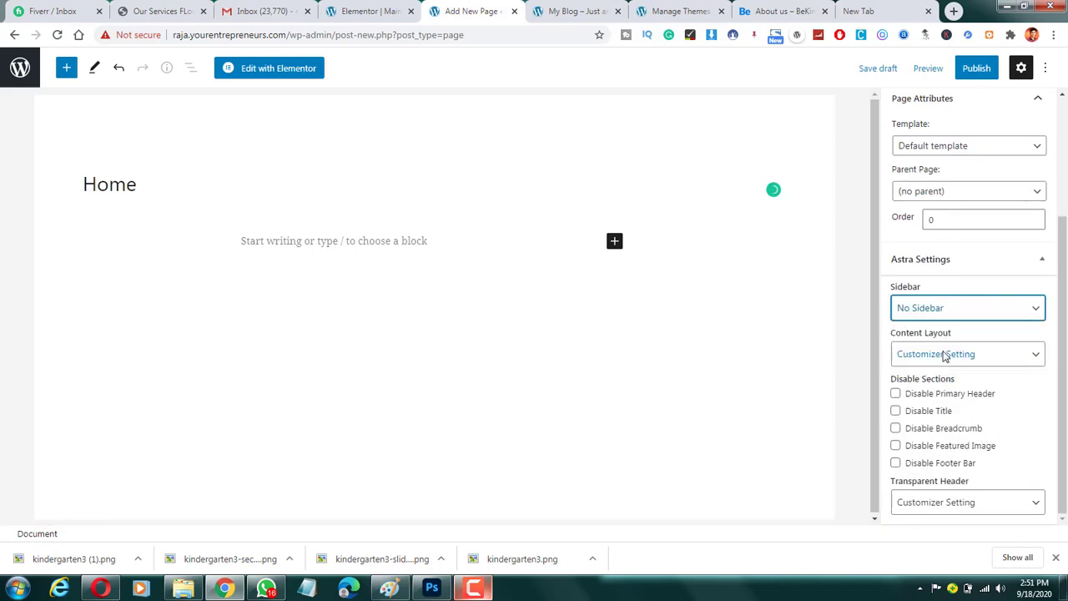
click(945, 354)
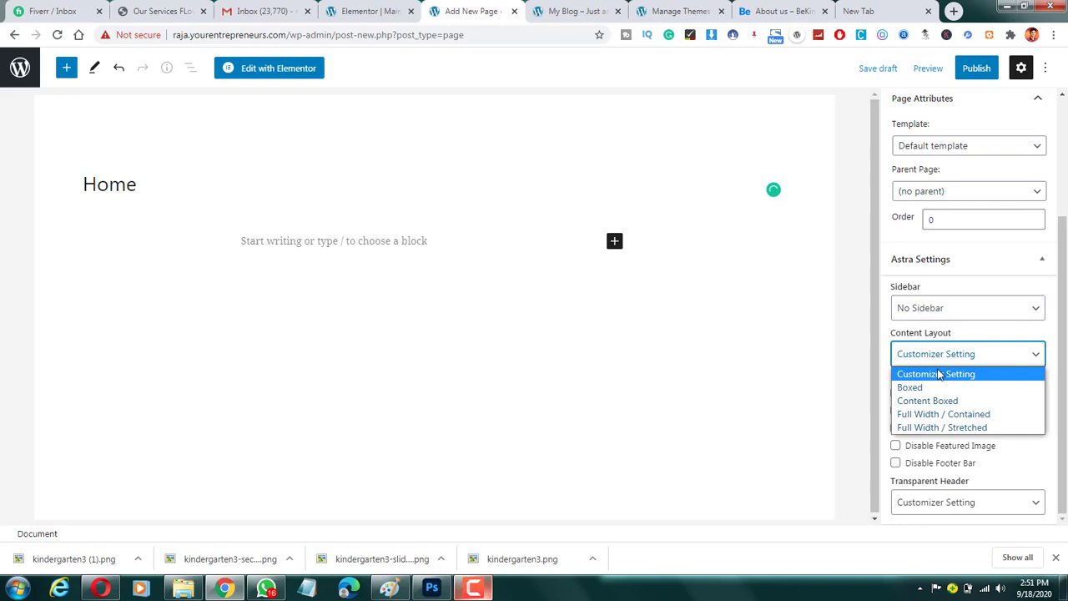
click(933, 429)
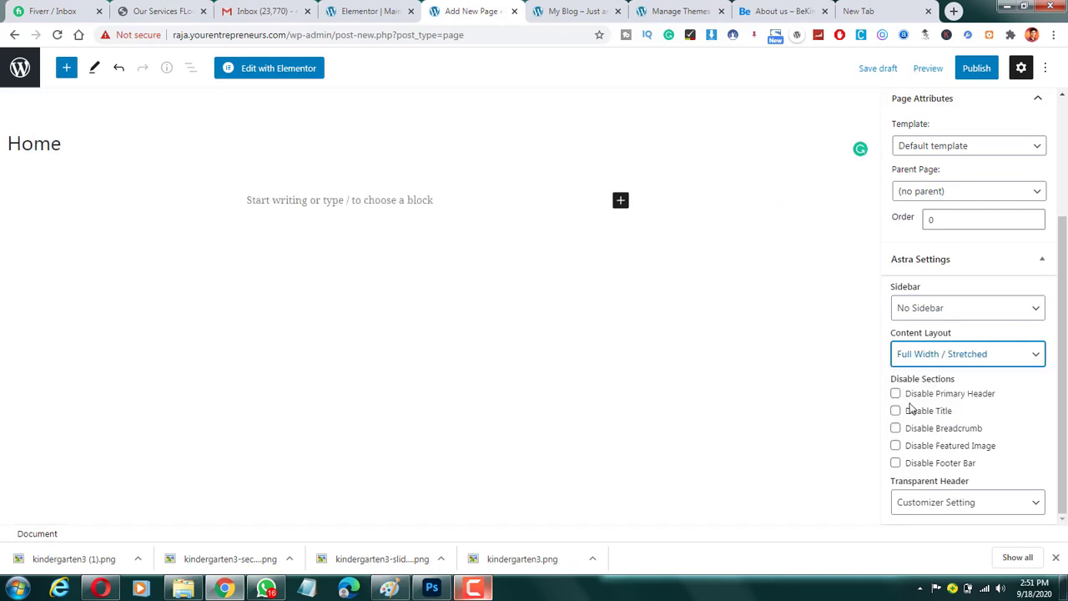
click(923, 412)
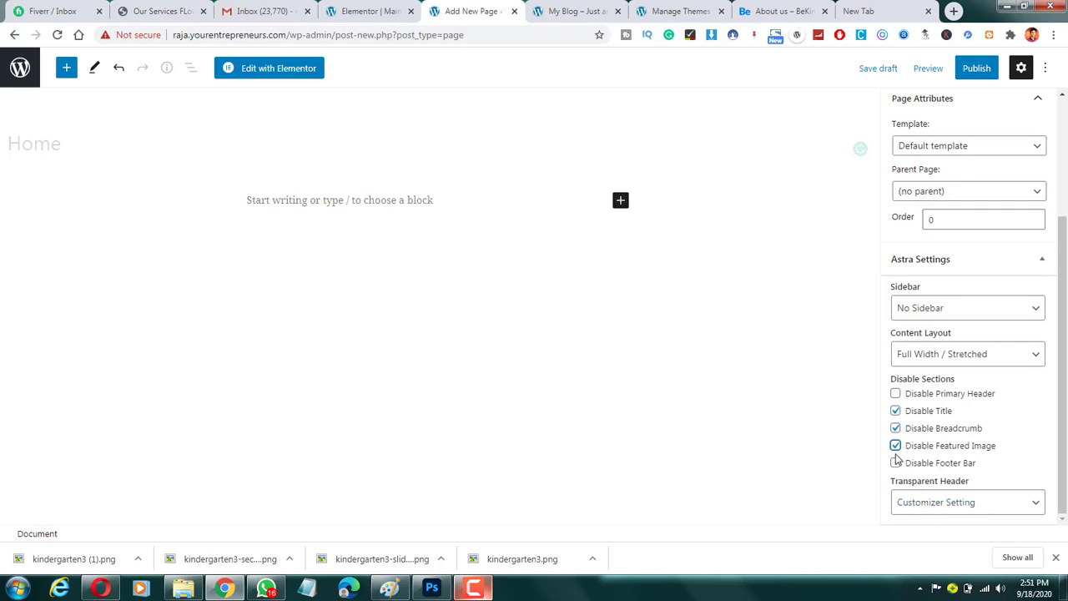
Review the available transparent header, sidebar and page template options without changing them.
click(936, 504)
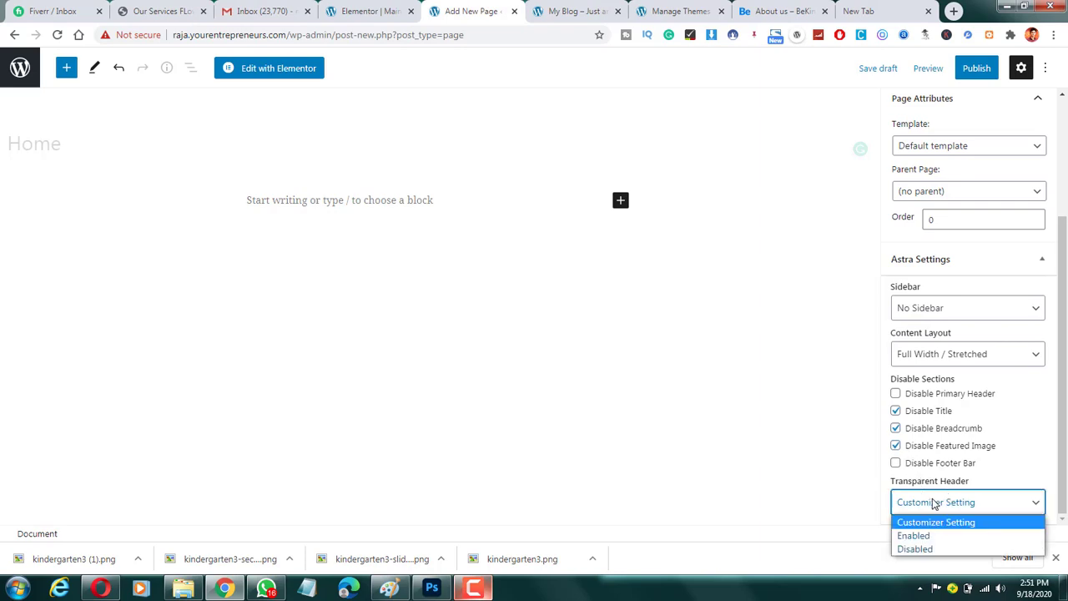
click(935, 504)
click(949, 308)
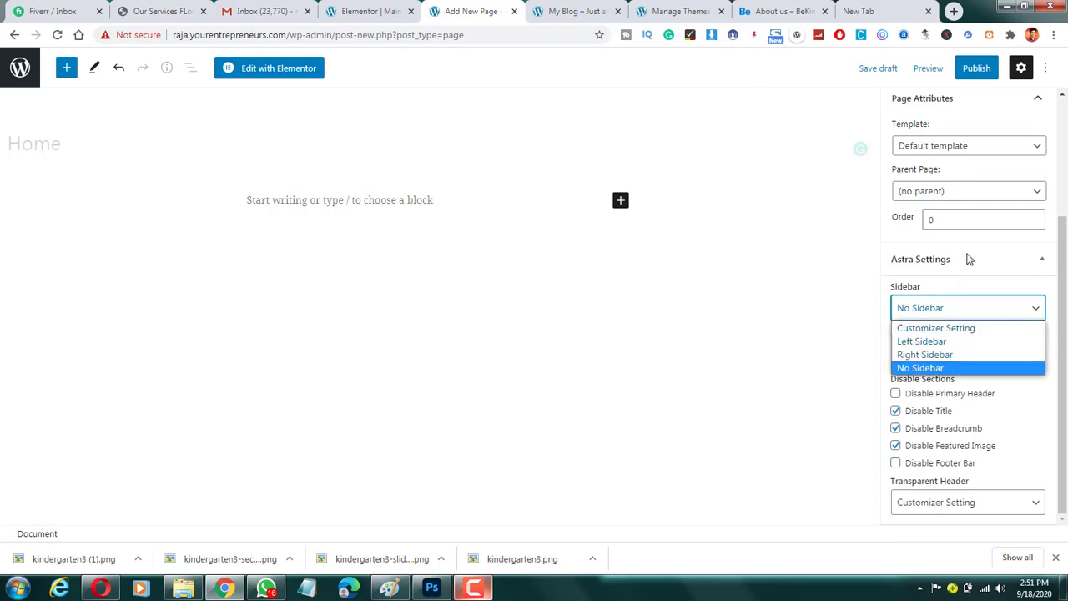
click(990, 147)
click(991, 147)
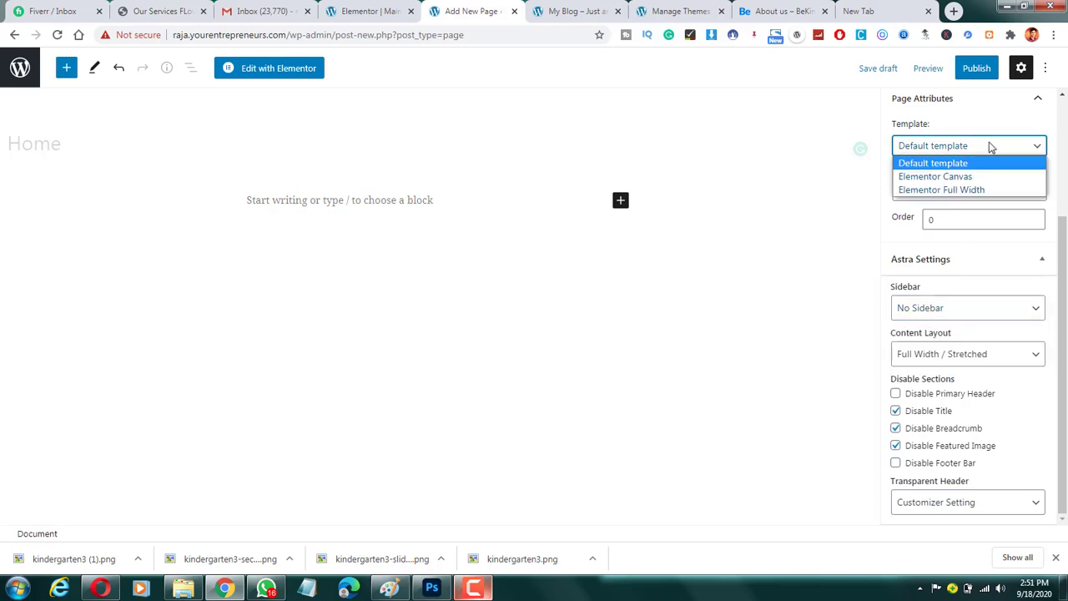
click(944, 148)
click(944, 147)
click(944, 148)
Publish the Home page and view it live in a new browser tab.
click(978, 67)
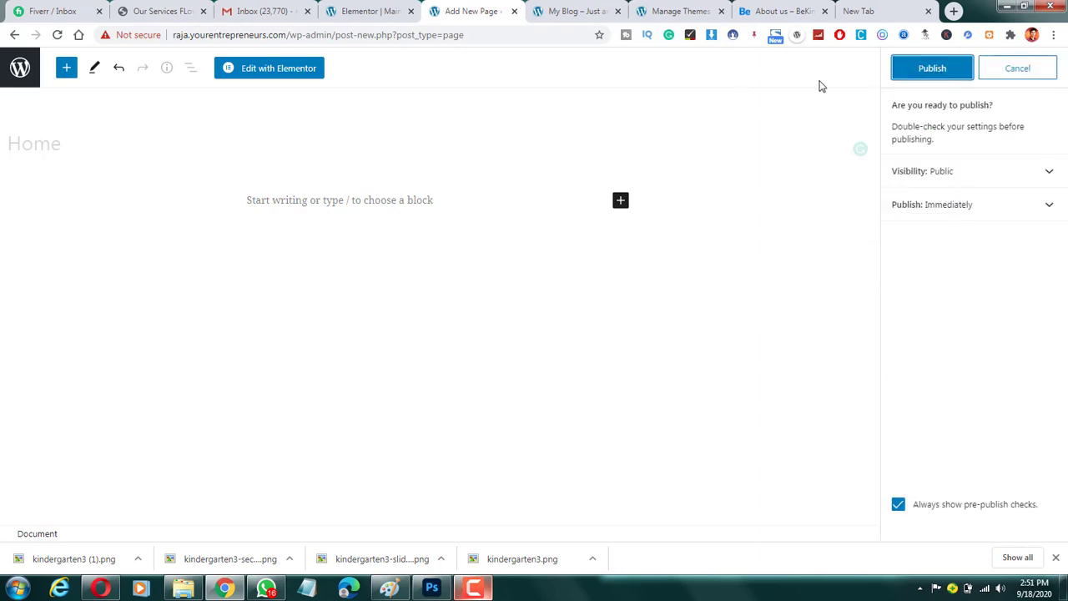
click(930, 68)
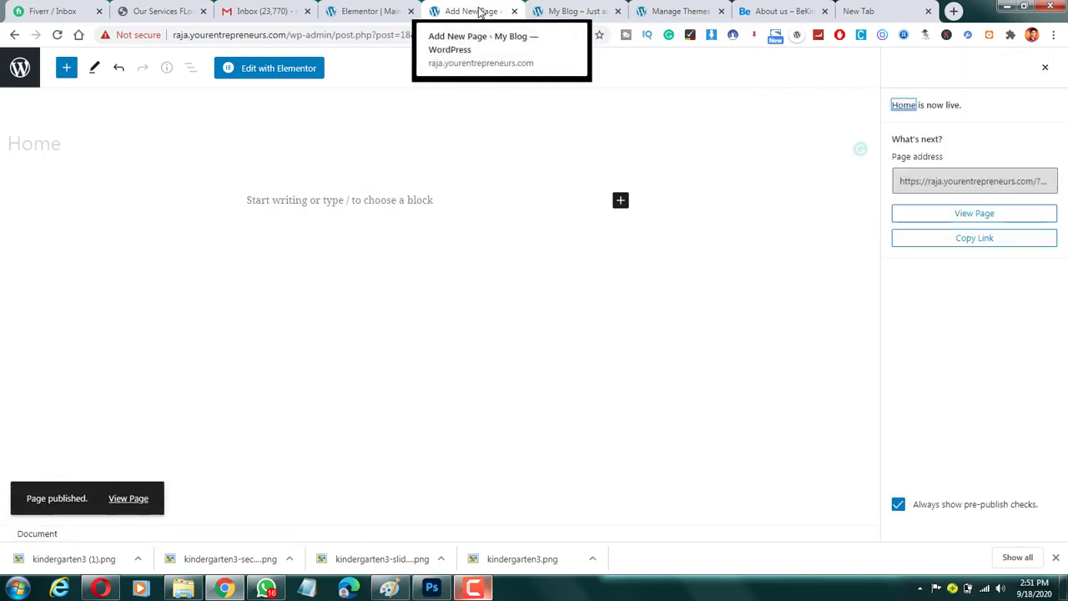
right_click(137, 499)
click(192, 318)
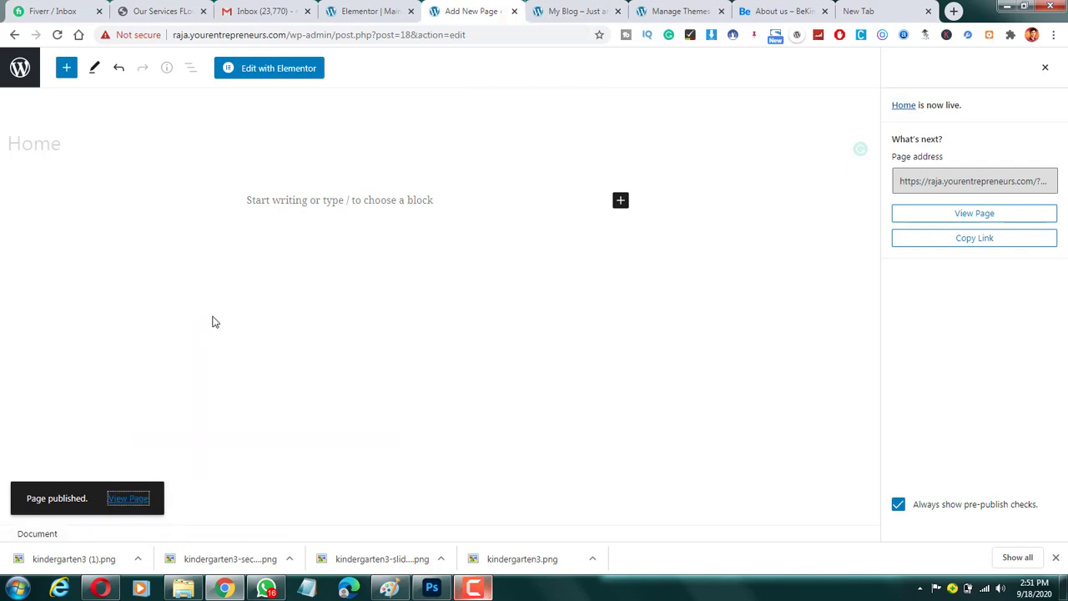
click(521, 8)
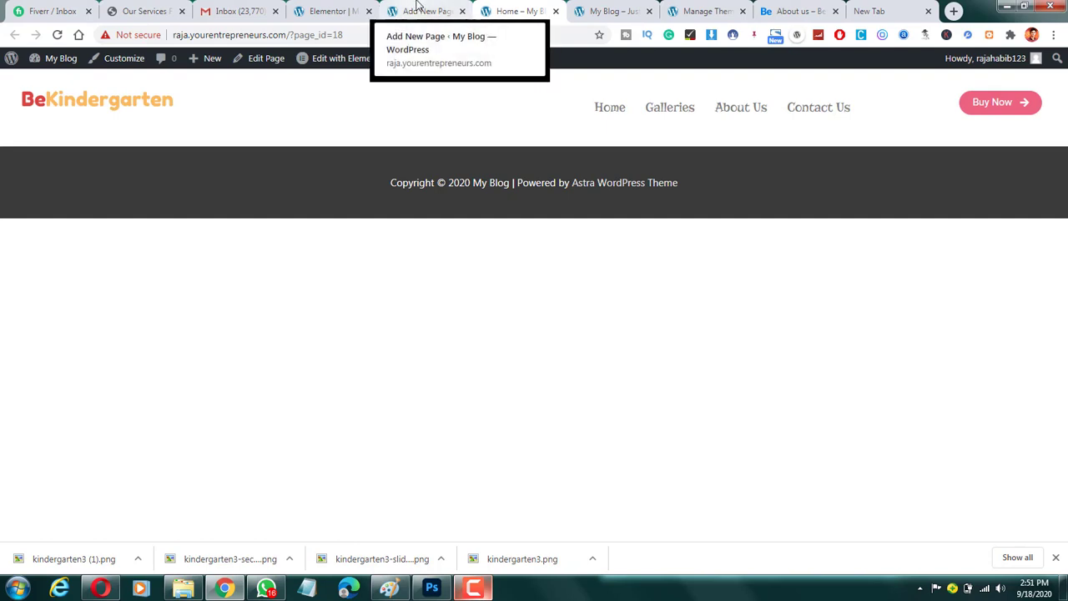
mouse_move(365, 70)
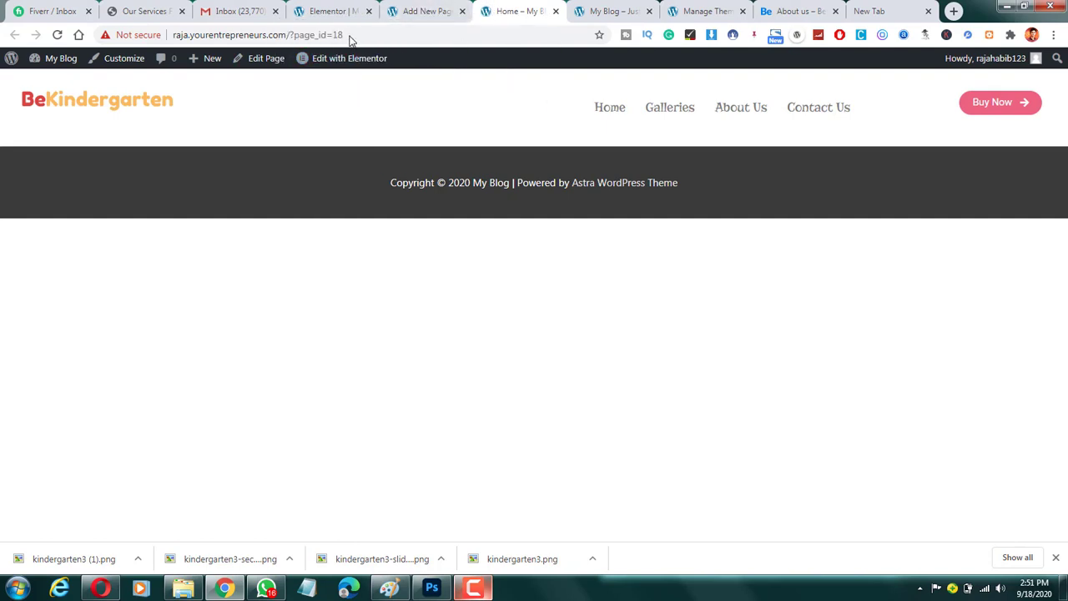
click(358, 104)
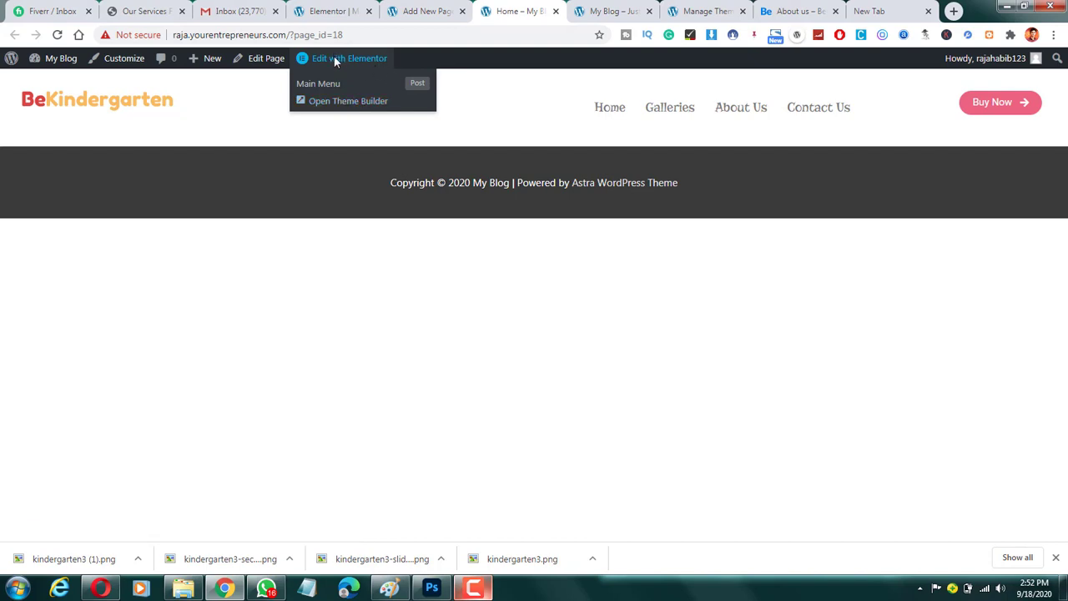
Open the Home page for editing with Elementor and return to the BeKindergarten reference page while it loads.
click(423, 8)
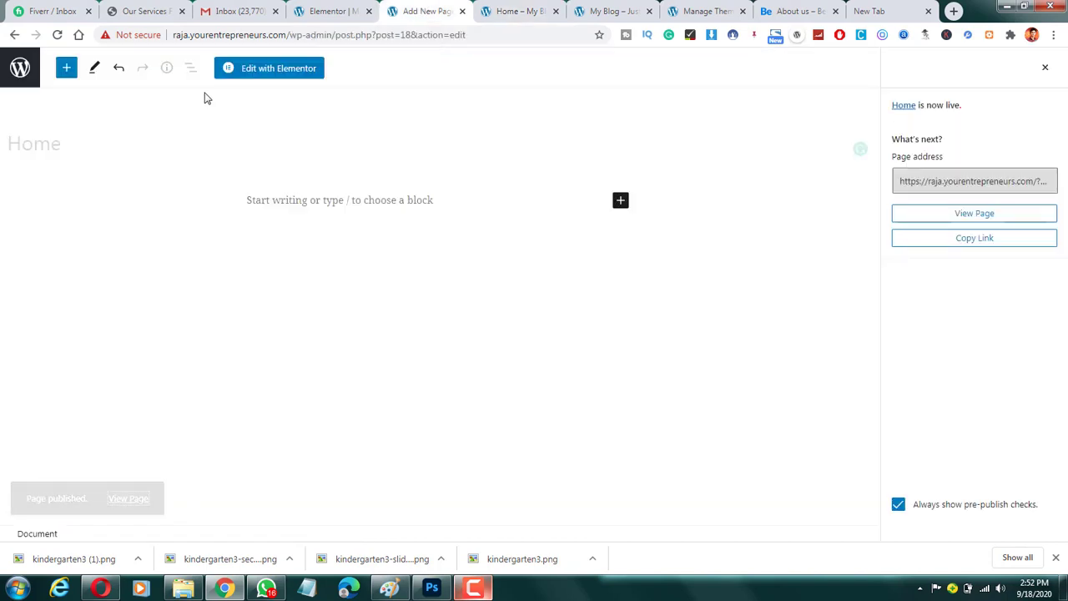
click(243, 67)
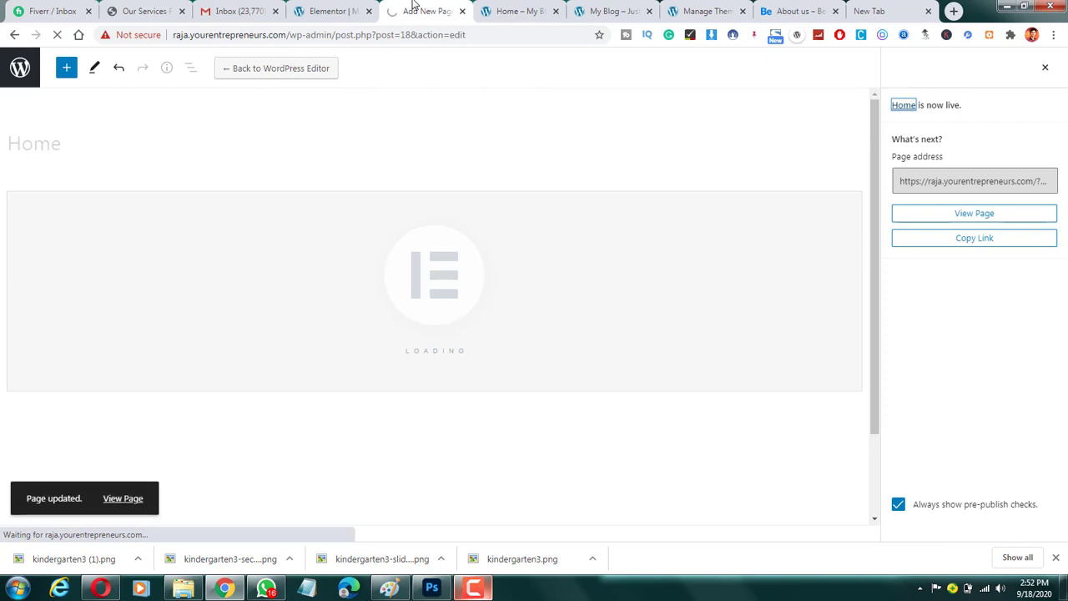
click(793, 10)
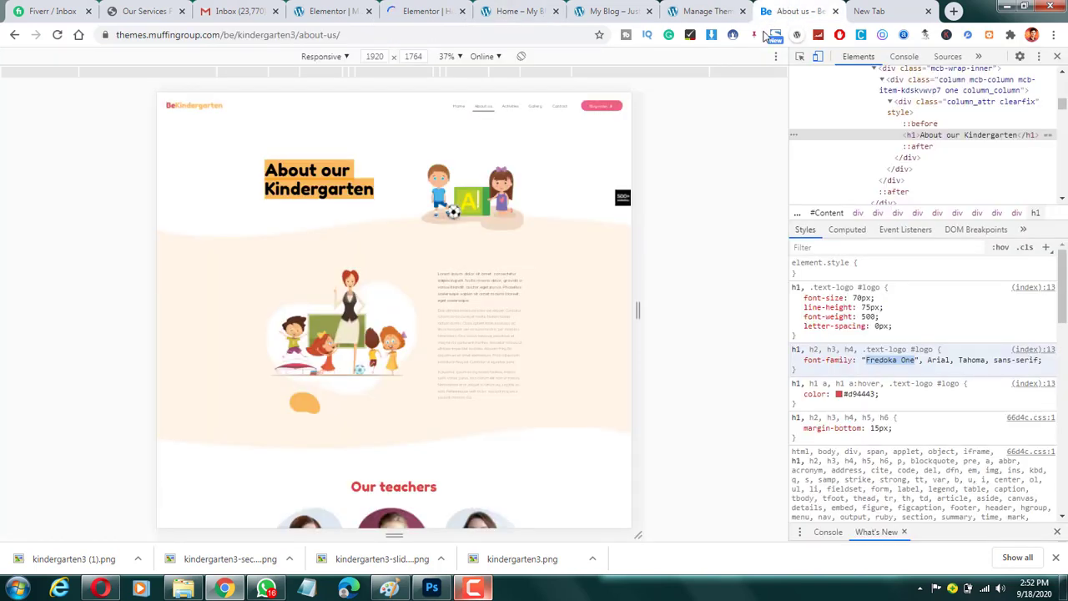
Copy the heading's font name, Fredoka One, into a new Notepad note and close the reference page's developer tools.
right_click(887, 361)
click(907, 376)
click(311, 590)
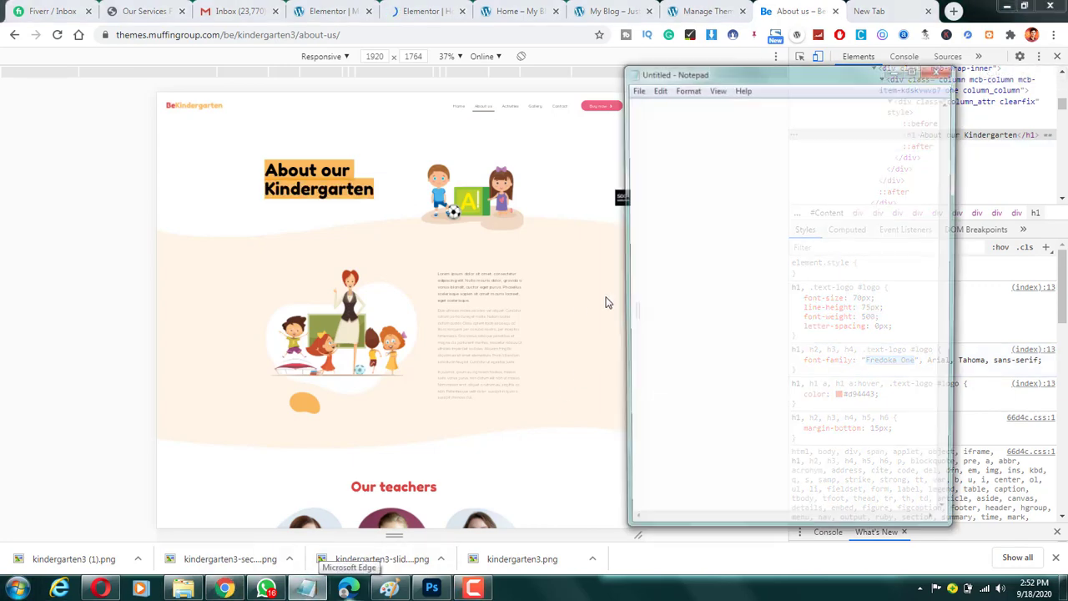
key(Return)
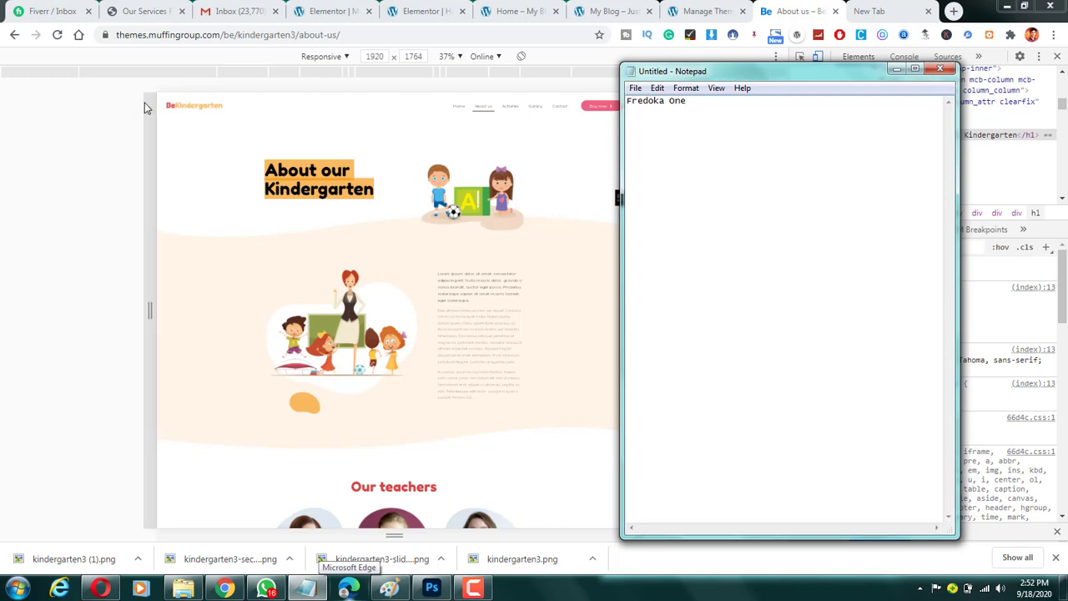
click(98, 110)
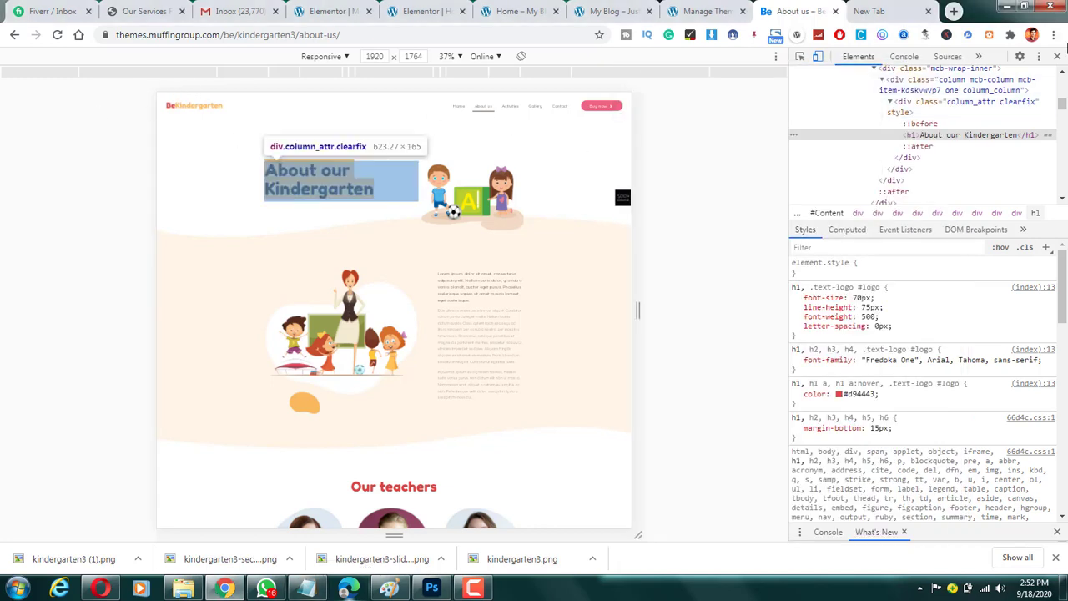
click(1058, 56)
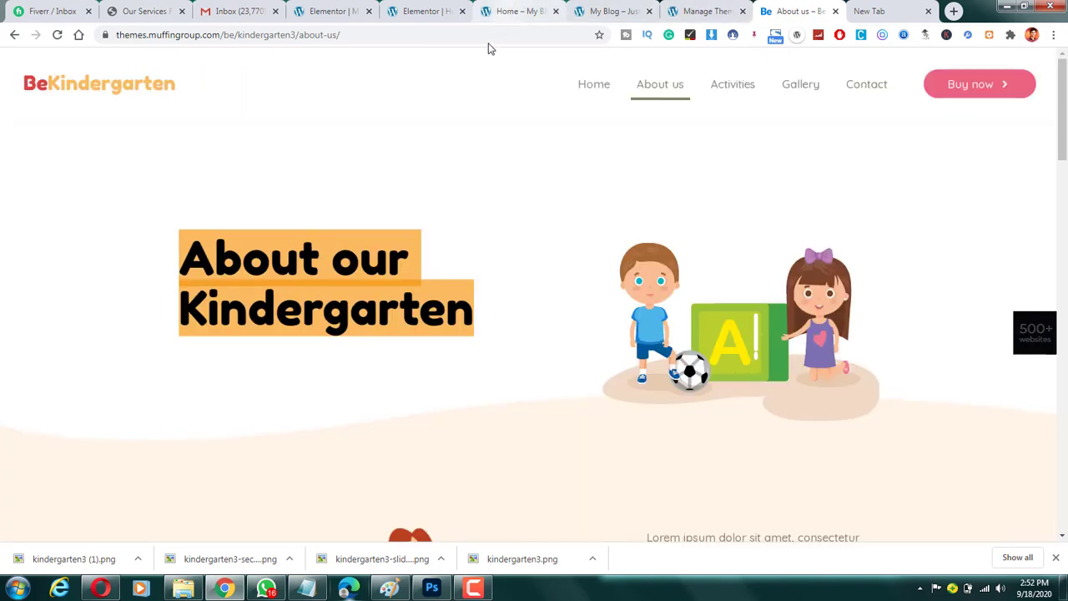
Reorder the browser tabs so the live Home page and its Elementor editor sit beside the reference page, then return to the reference.
drag(519, 9, 706, 6)
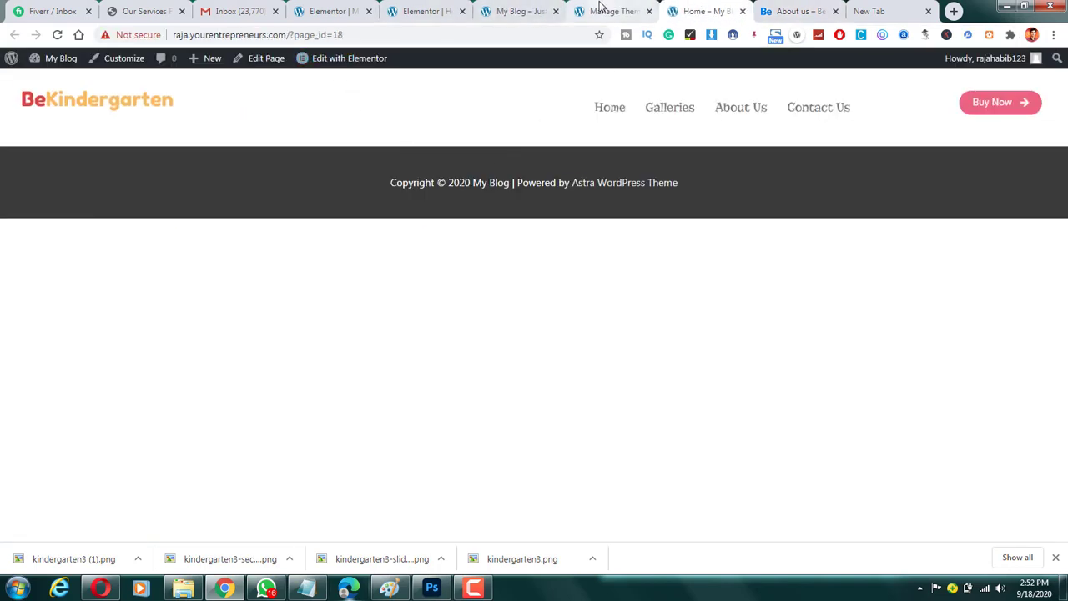
click(497, 6)
drag(421, 8, 764, 9)
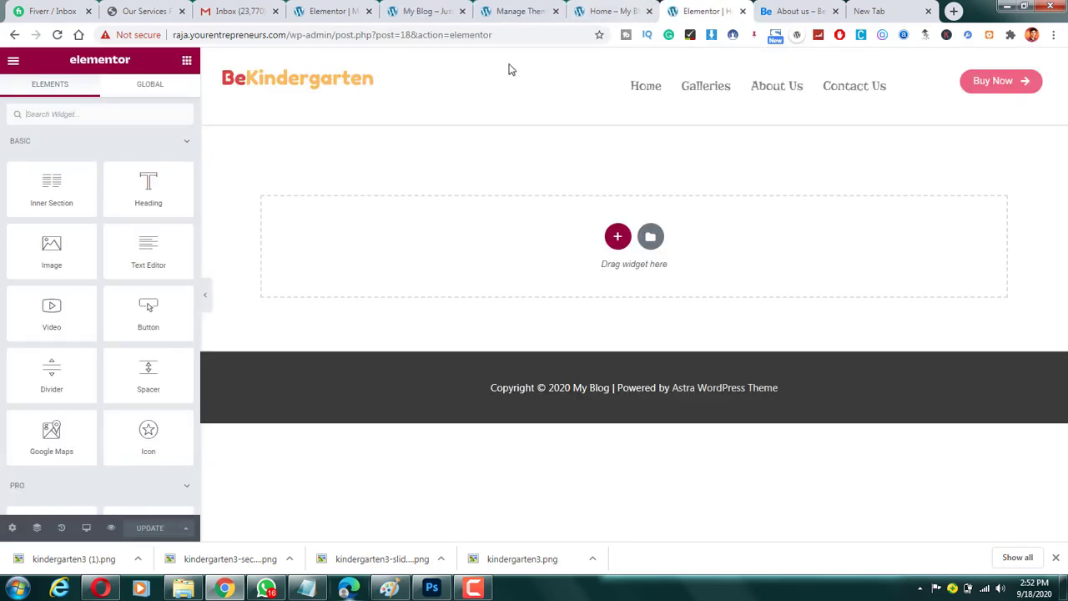
click(788, 10)
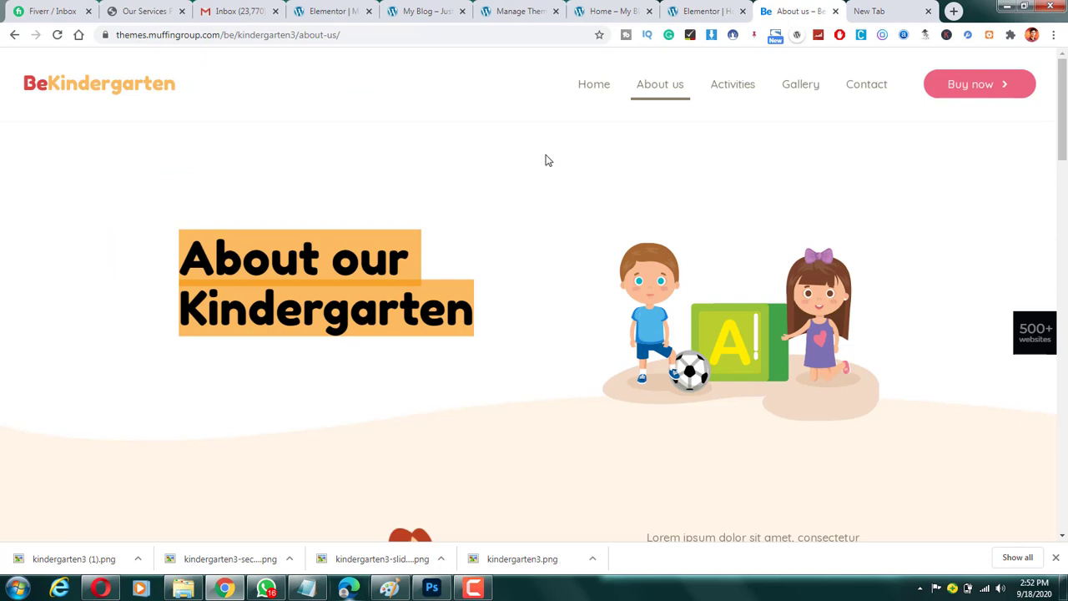
click(351, 281)
drag(358, 279, 389, 279)
click(353, 277)
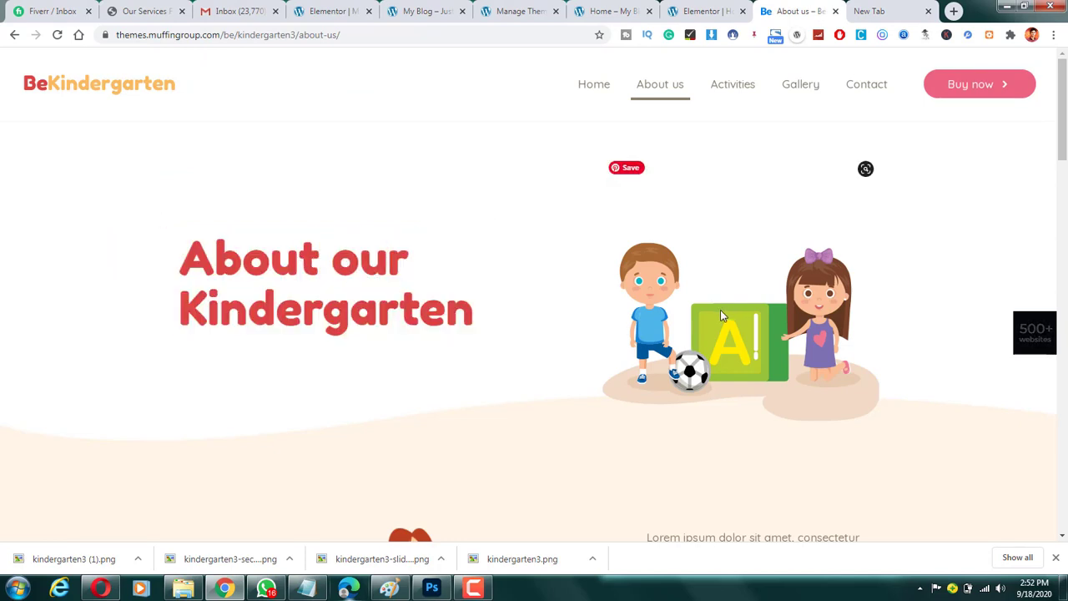
double_click(579, 295)
drag(607, 254, 532, 256)
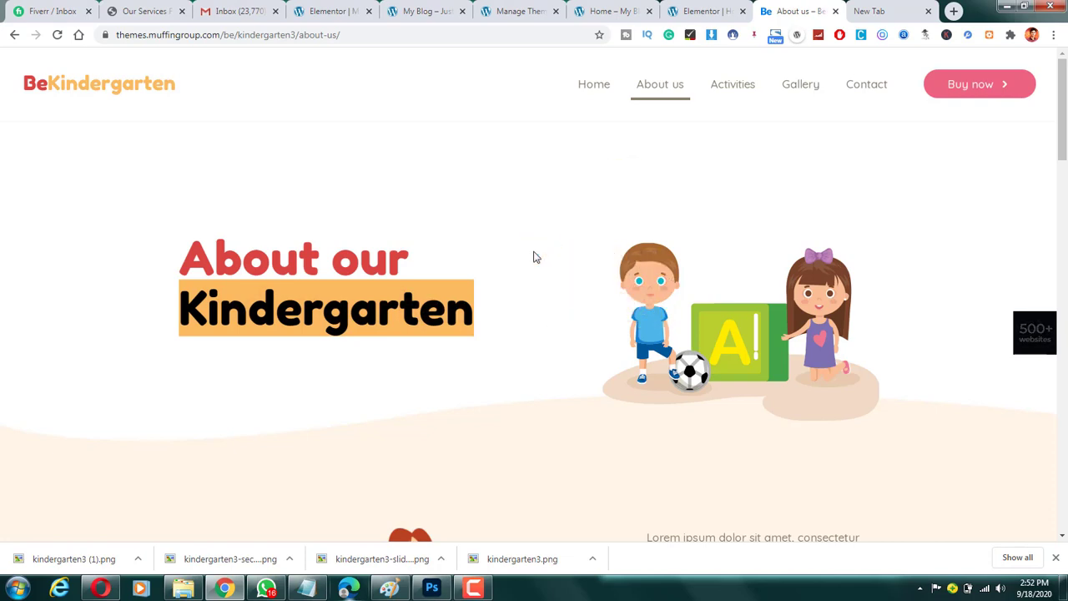
click(532, 255)
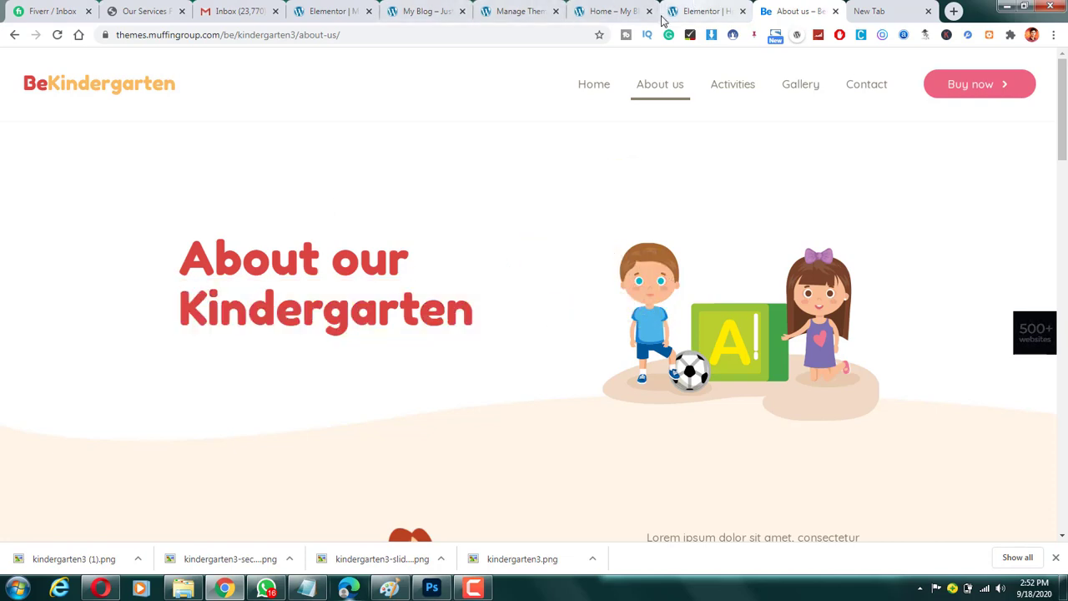
drag(748, 332, 708, 302)
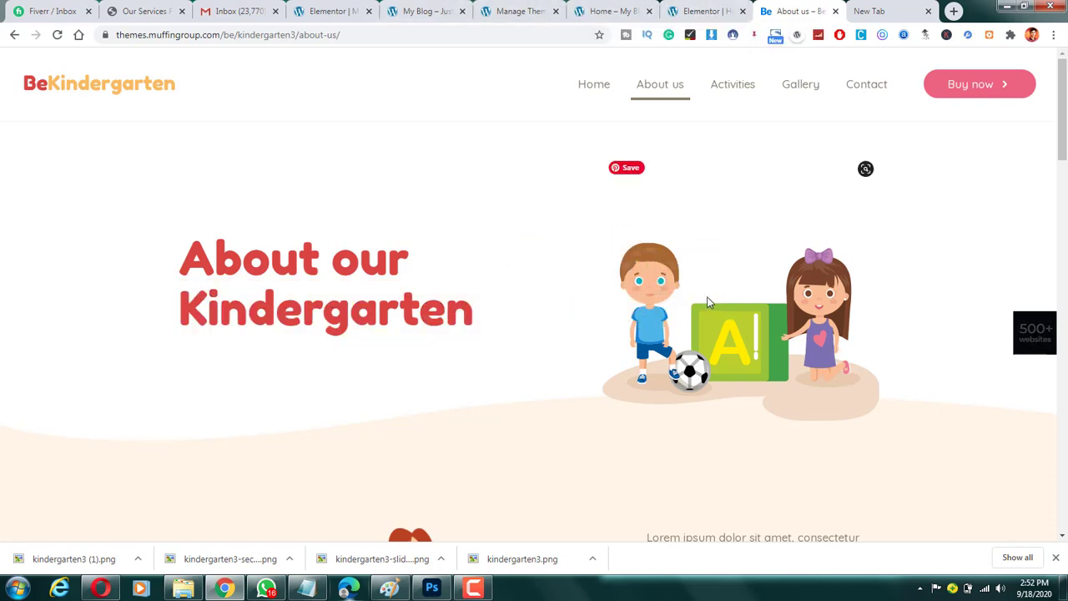
right_click(706, 313)
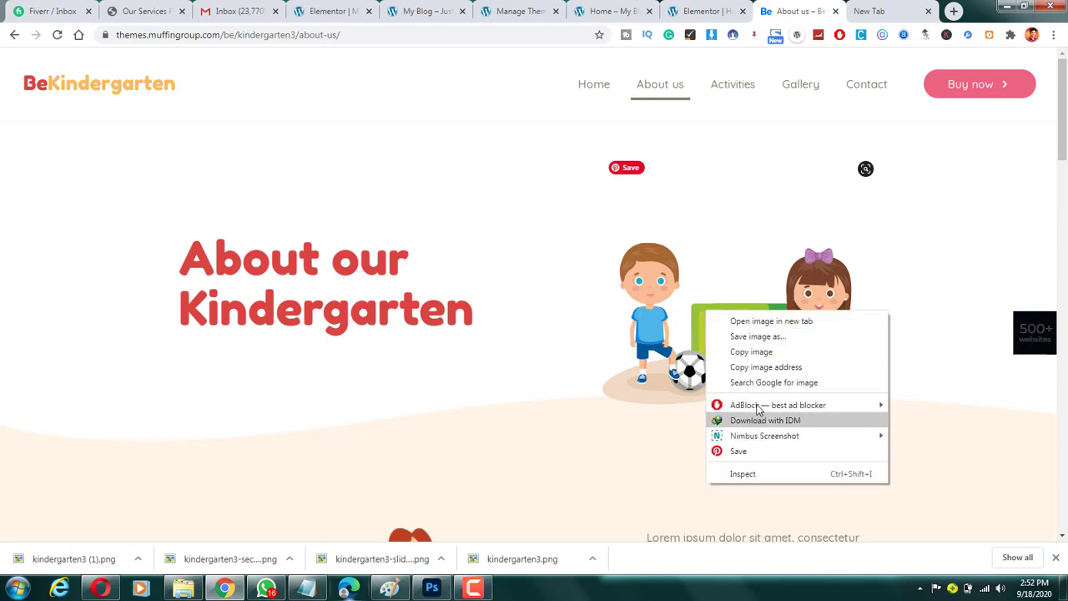
click(752, 337)
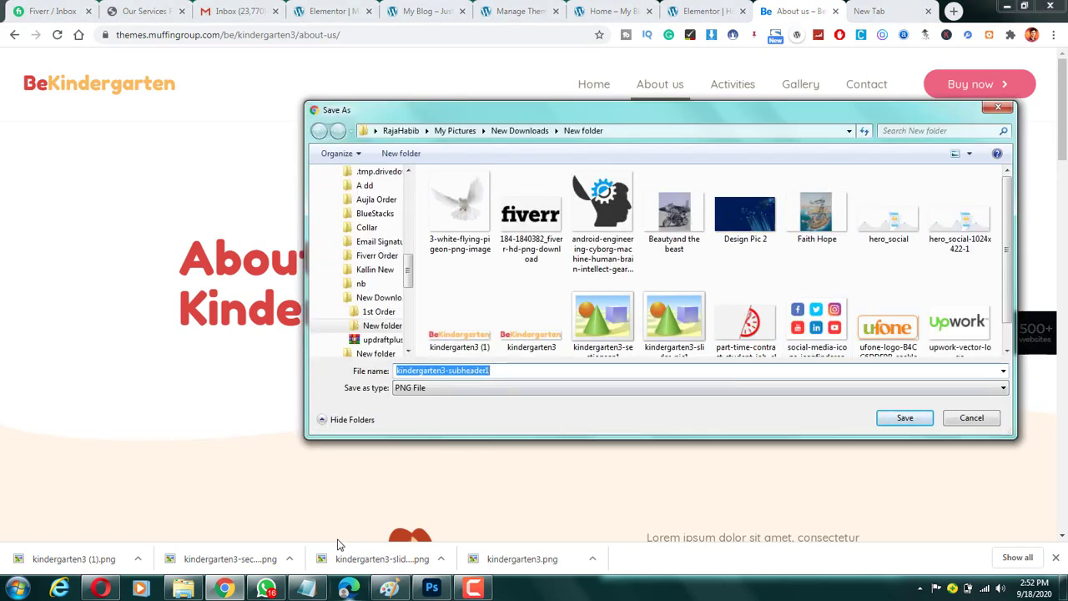
click(957, 421)
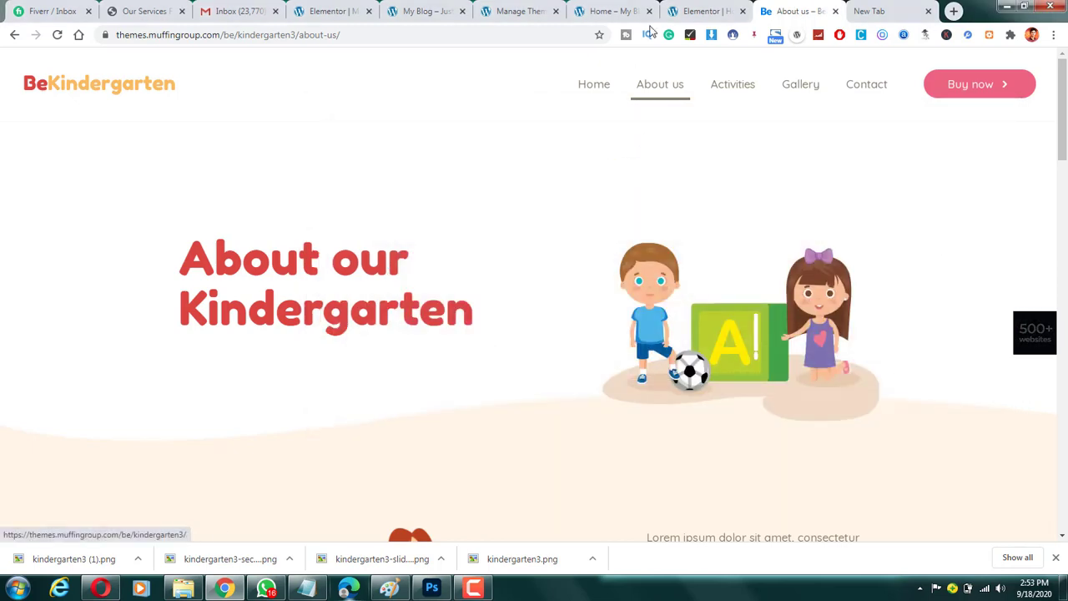
Add a section with two equal columns to the Home page in the Elementor editor.
click(672, 10)
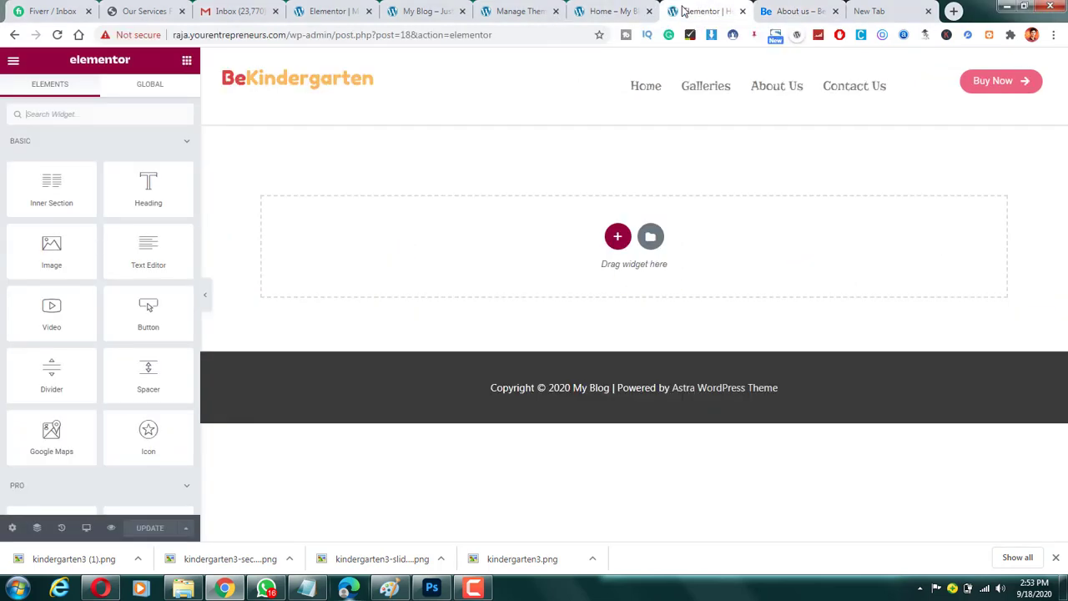
click(617, 236)
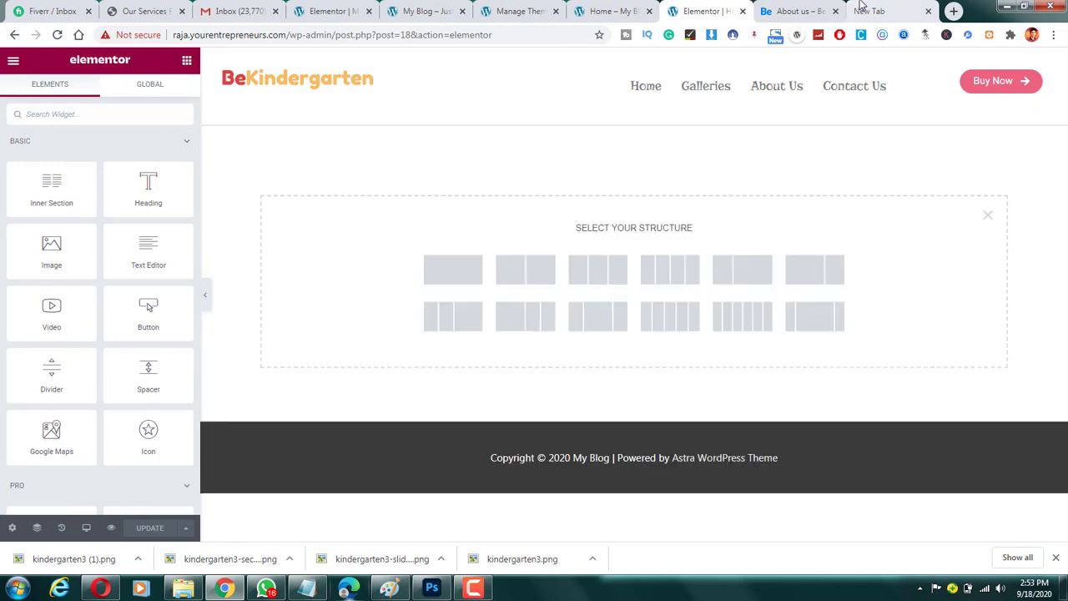
click(788, 10)
click(737, 8)
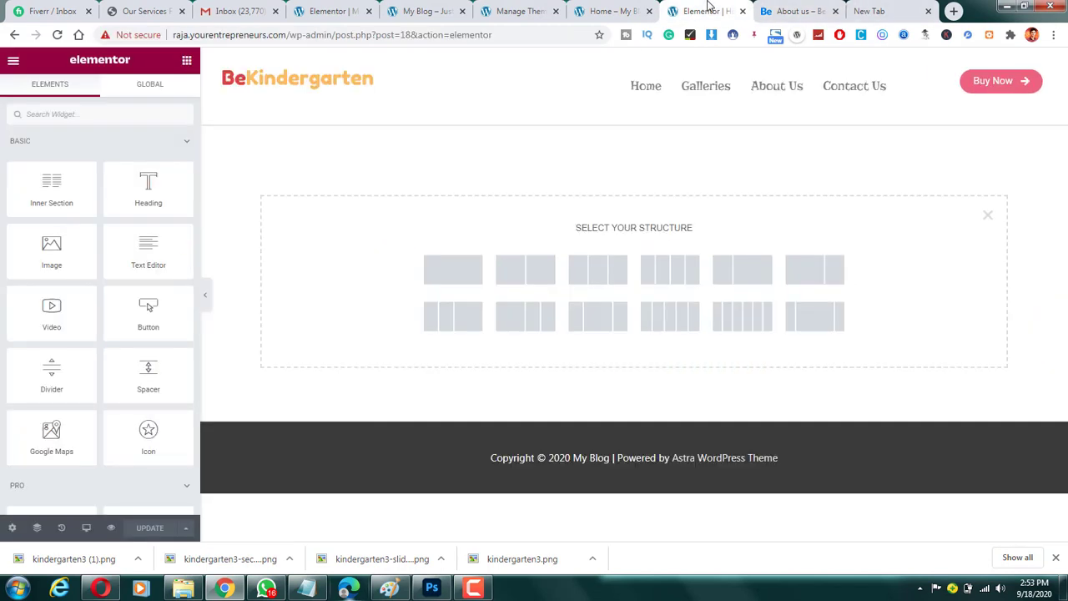
click(549, 272)
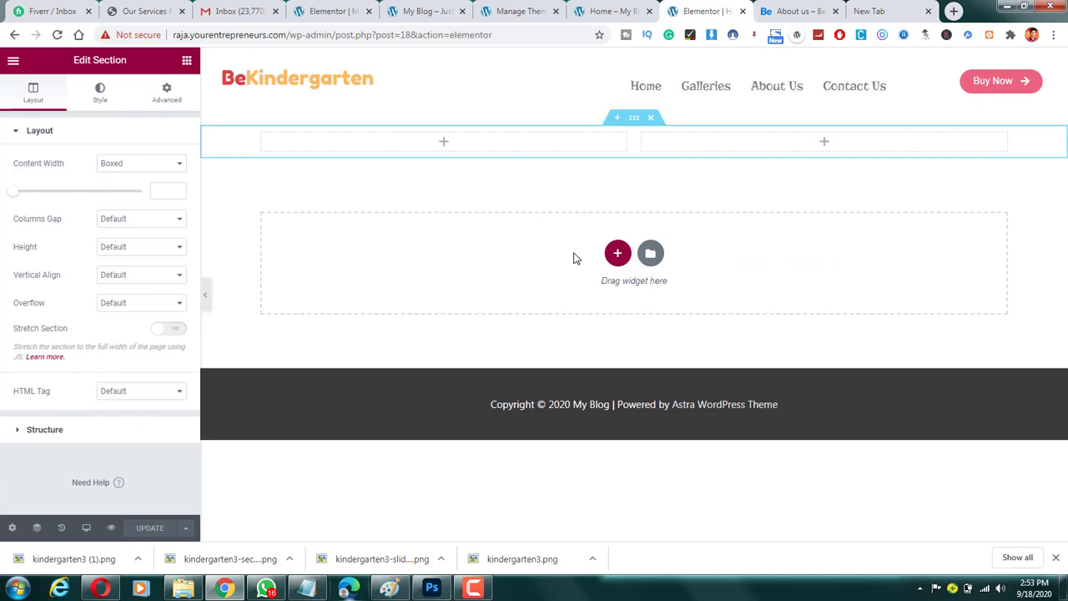
Place a Heading widget in the section's first column and an Image widget in its second column.
click(443, 141)
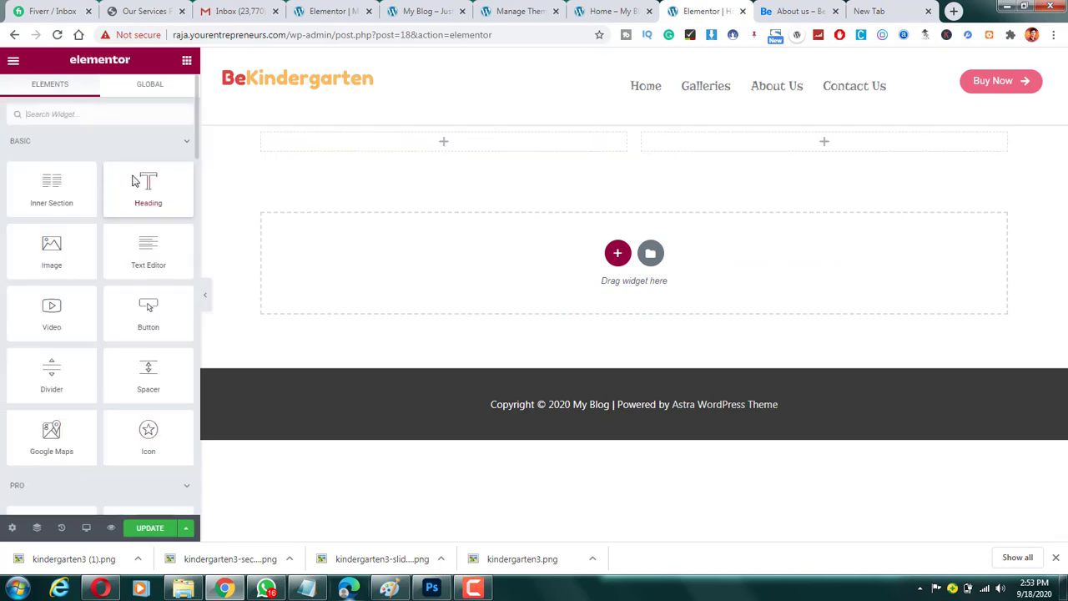
drag(134, 177, 443, 147)
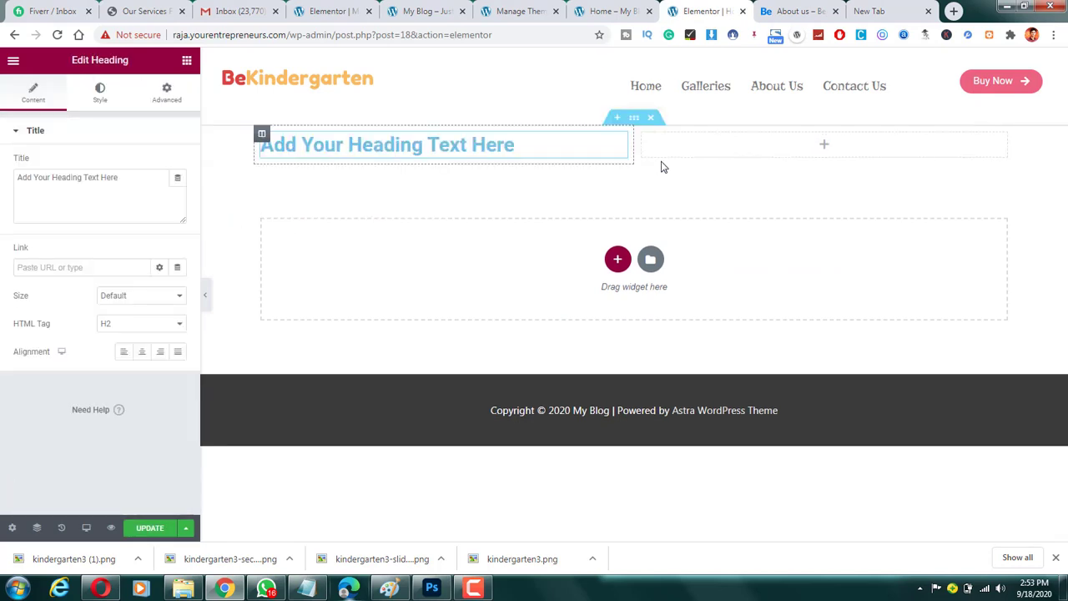
click(827, 147)
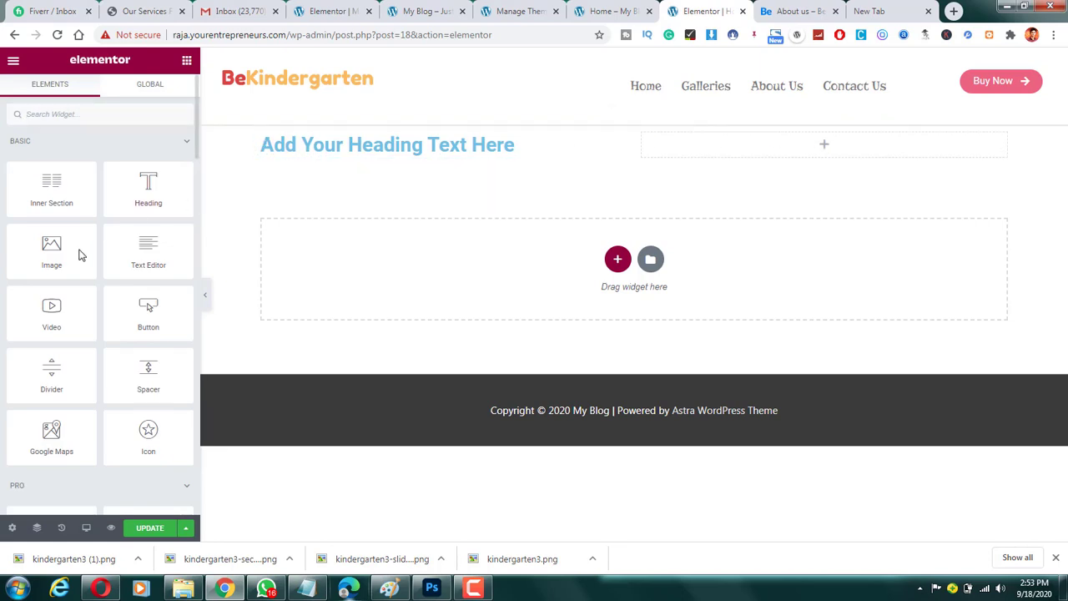
drag(79, 253, 729, 152)
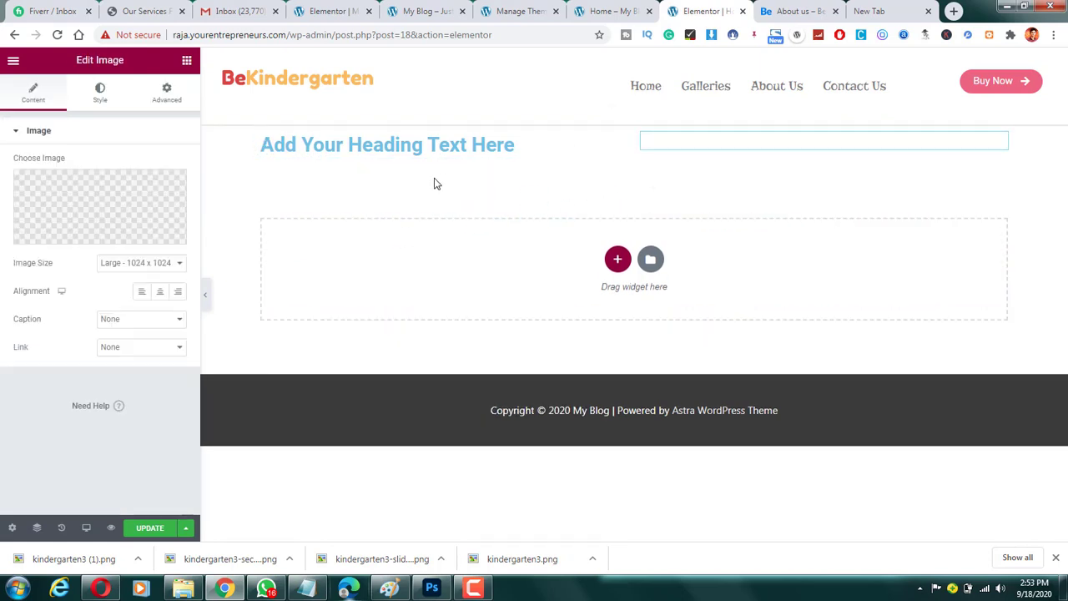
Upload the downloaded kindergarten3-sectionsep1.png and kindergarten3-slider-pic1.png to the media library while choosing the widget's image.
click(145, 179)
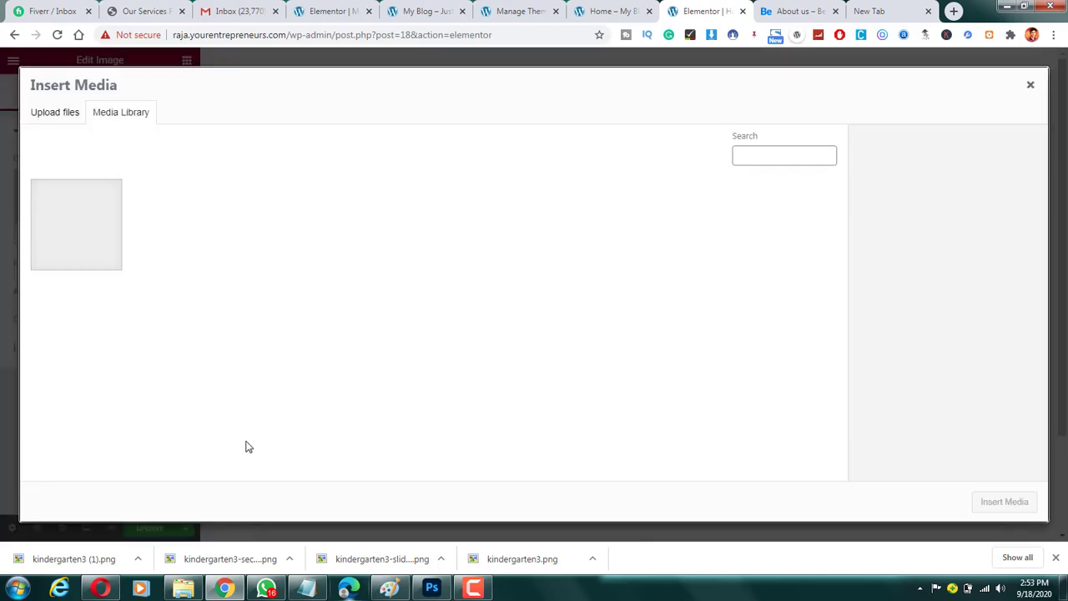
drag(232, 555, 325, 307)
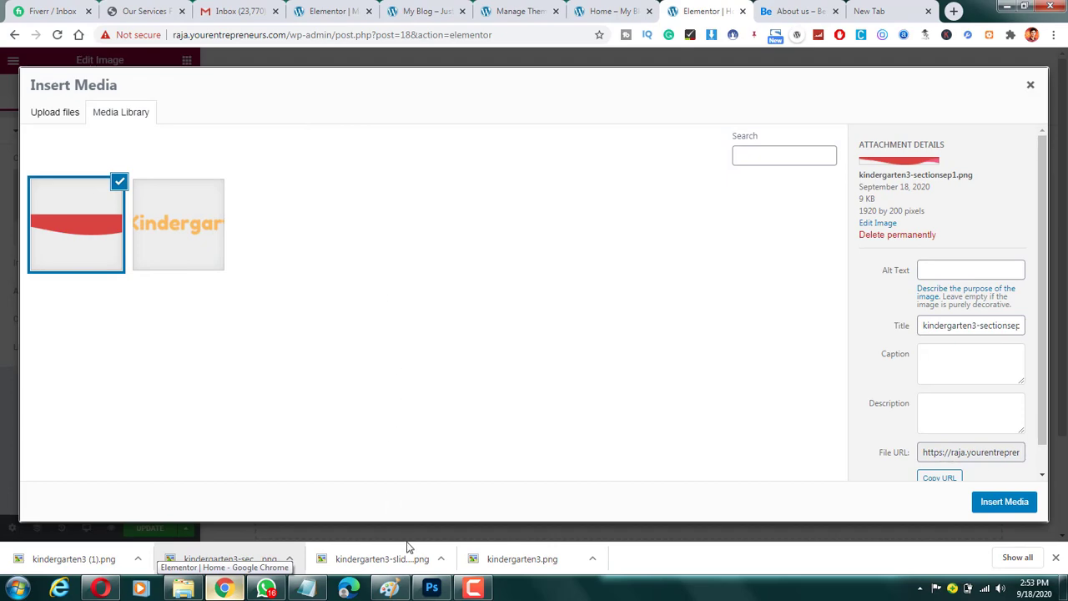
drag(407, 548, 419, 305)
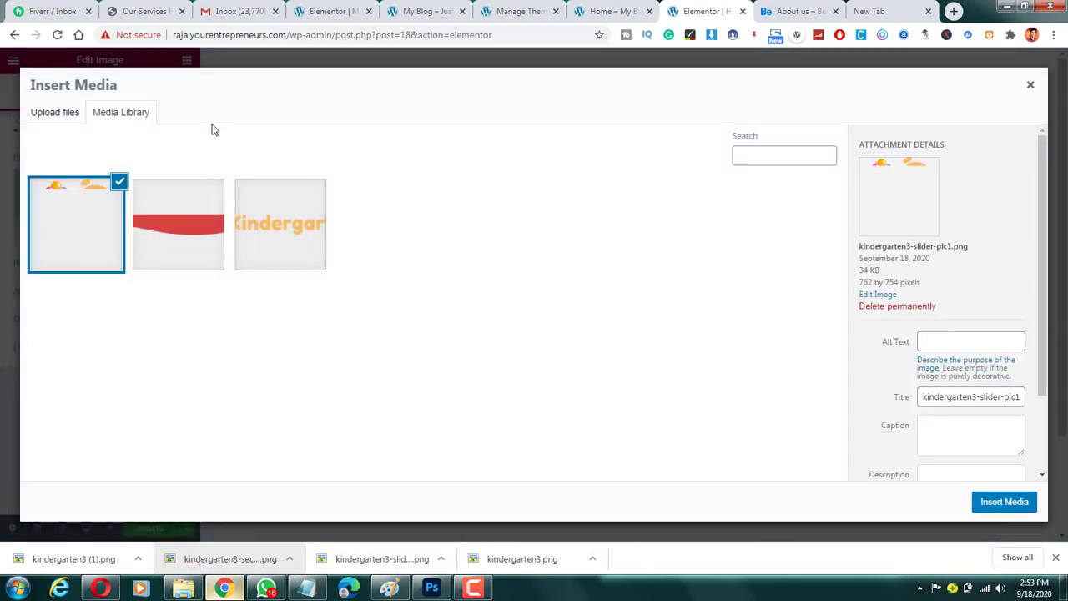
Save the children illustration from the reference page's hero as the PNG file kindergarten3-subheader1.
click(803, 8)
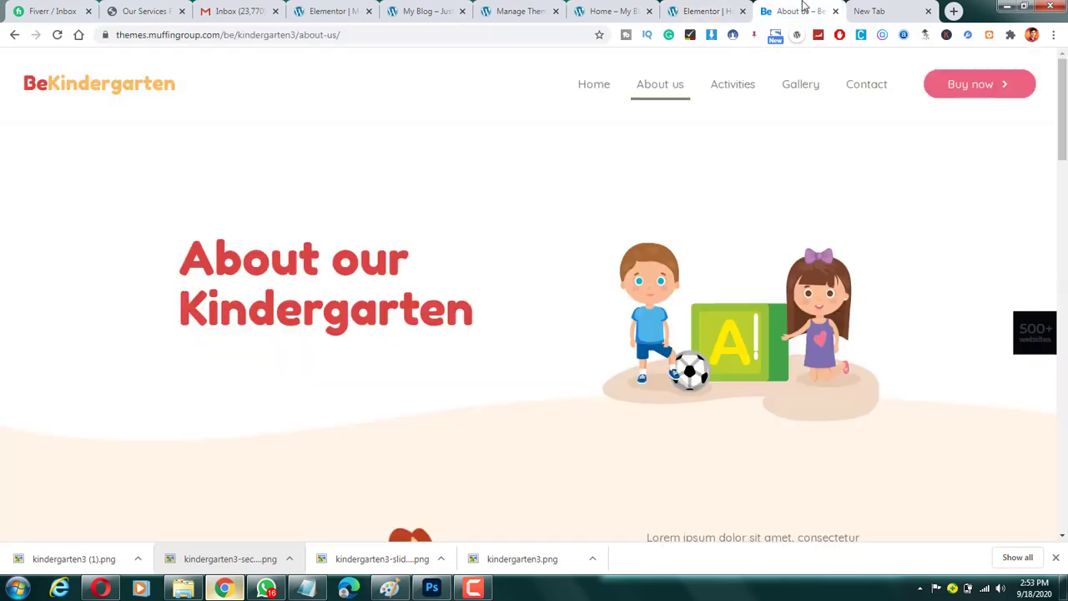
right_click(726, 334)
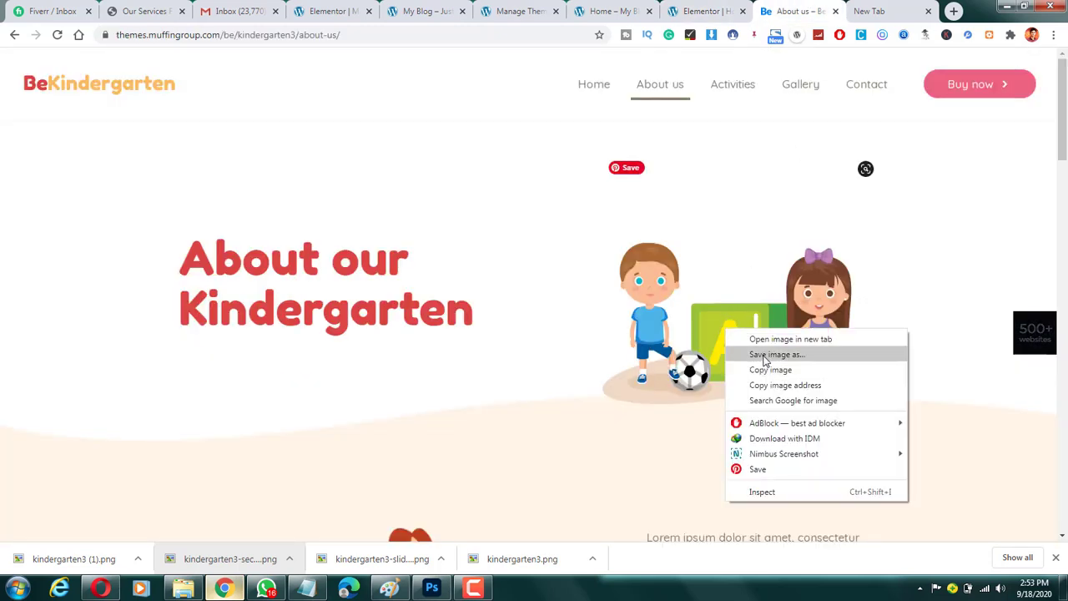
click(762, 358)
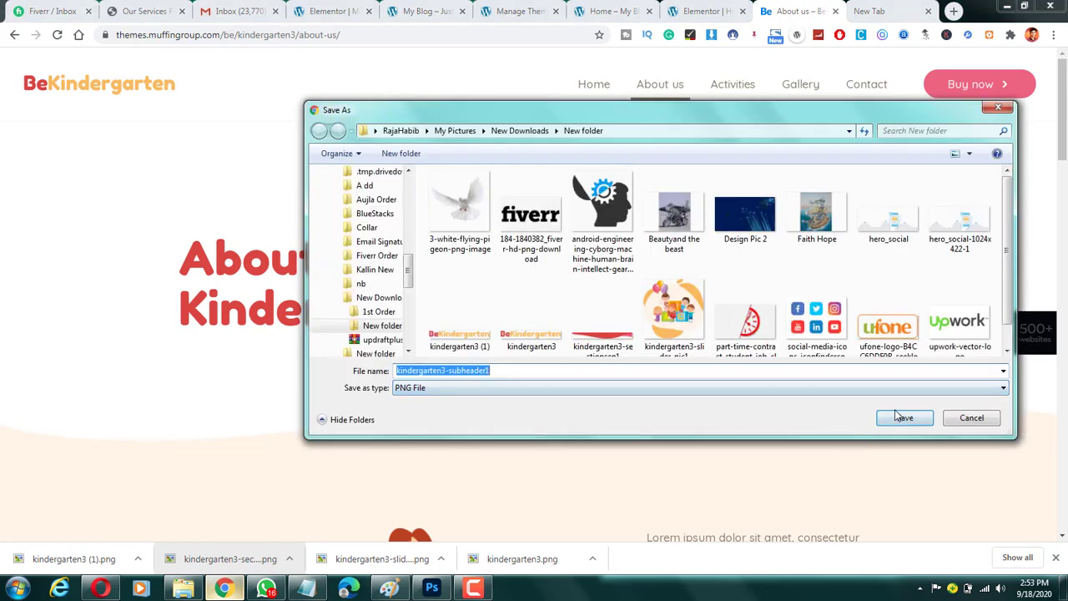
key(Return)
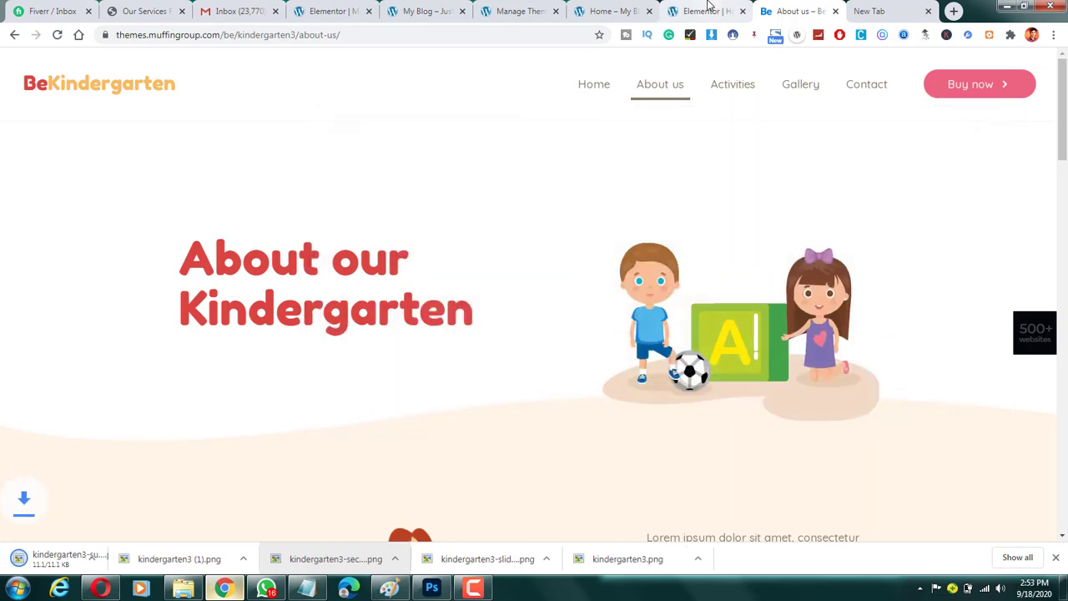
Upload kindergarten3-subheader1.png to the media library and insert it into the Image widget.
click(707, 8)
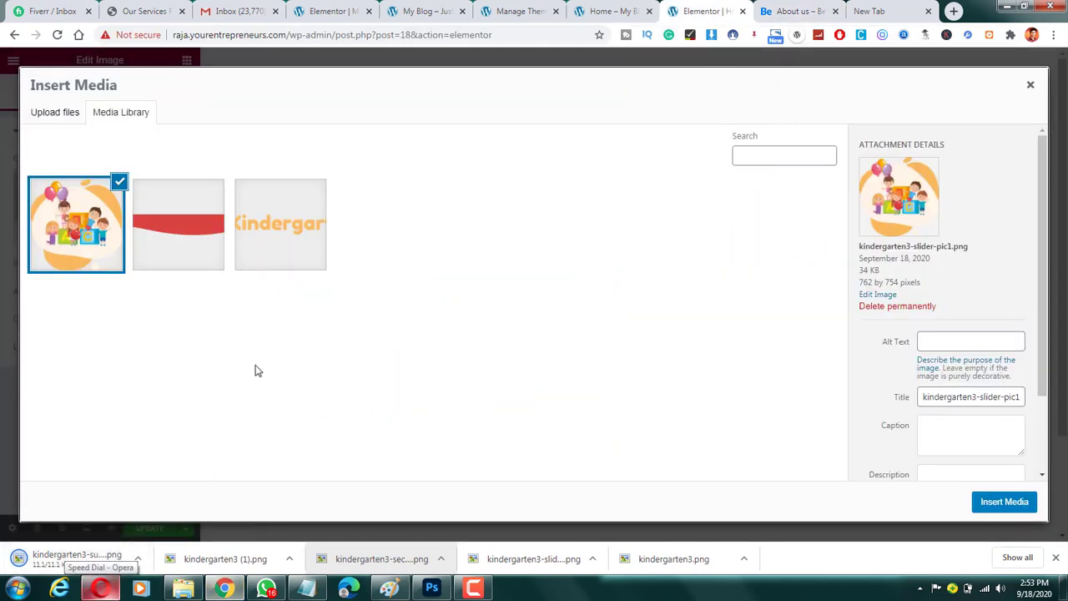
drag(245, 367, 274, 383)
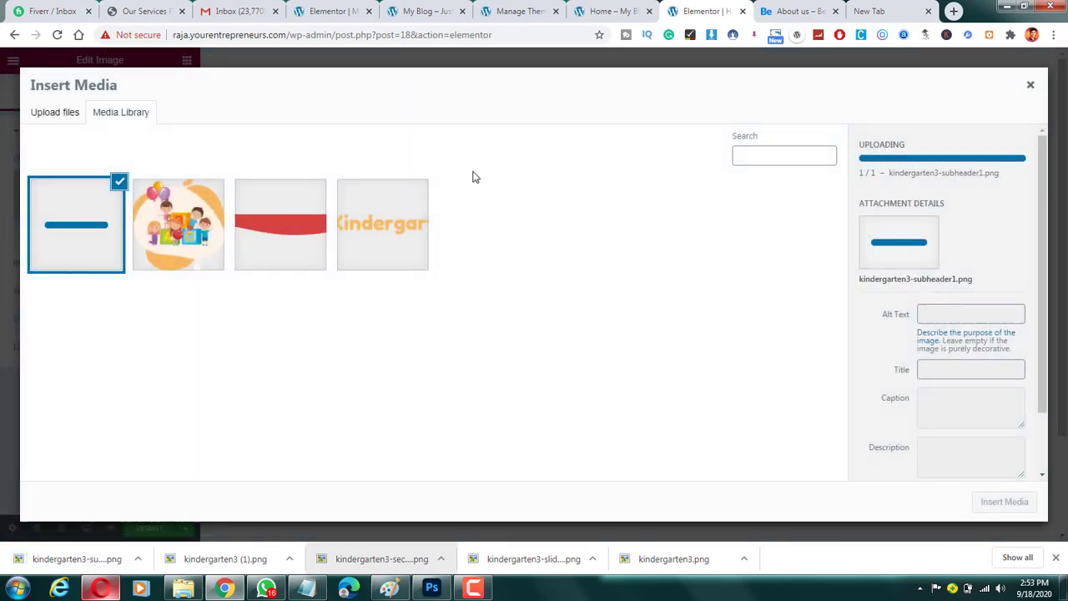
click(1032, 499)
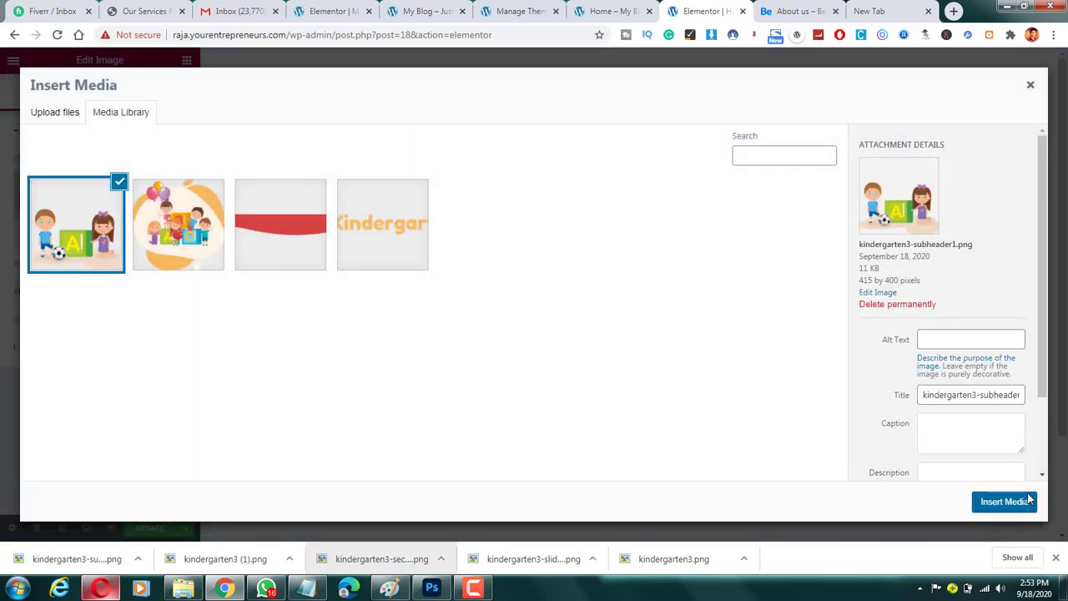
Compare the new section's heading and image layout with the reference page's hero section.
click(794, 11)
click(709, 10)
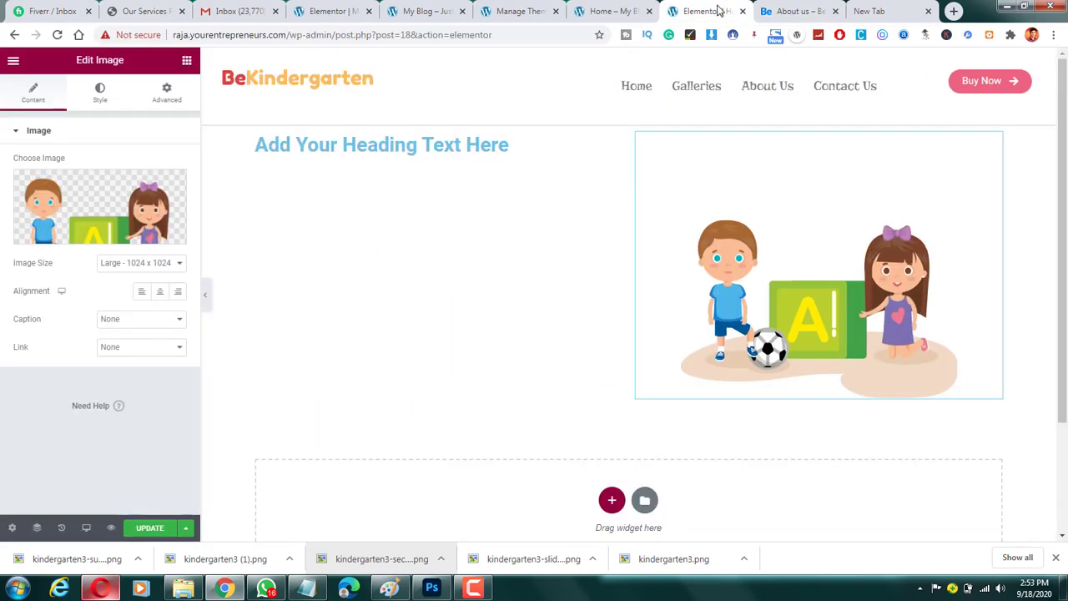
click(778, 10)
scroll(742, 400, down, 2)
scroll(730, 380, up, 2)
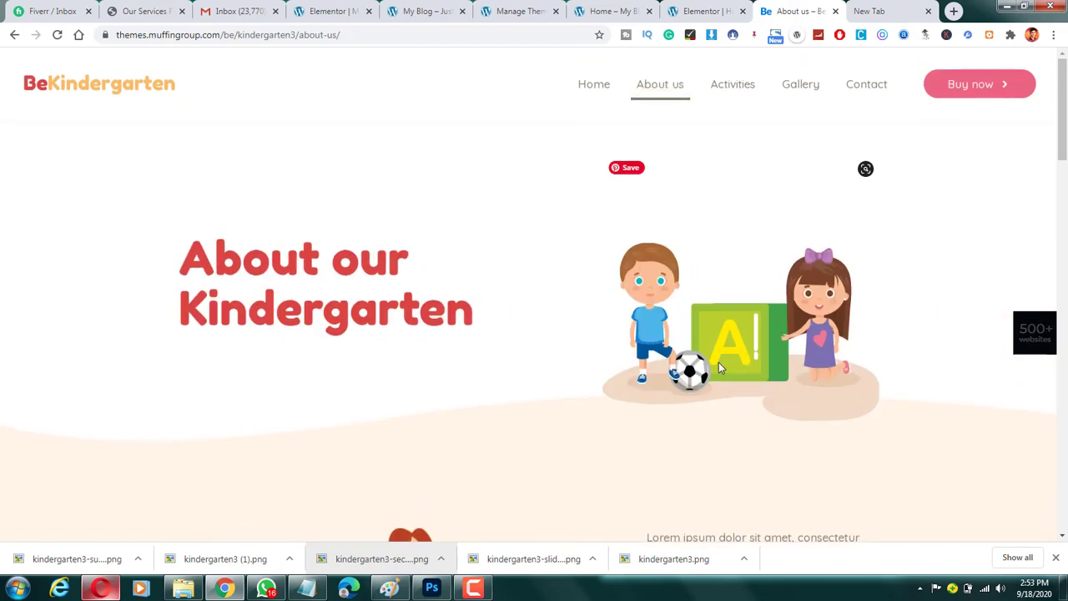
click(711, 10)
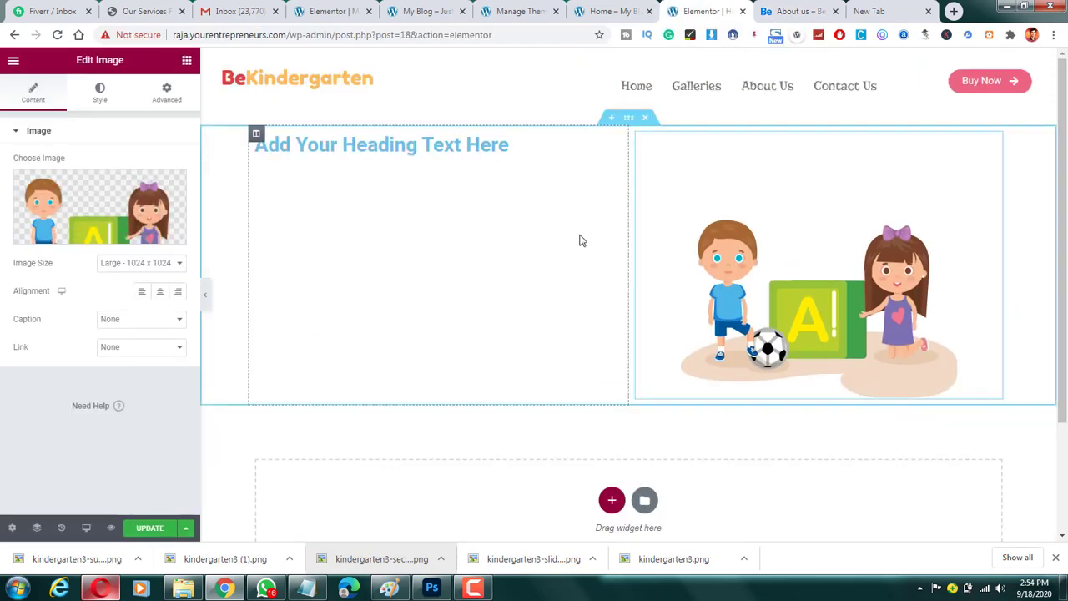
Replace the hero heading's placeholder text with "About our Kindergarten", copied from the reference page's hero.
click(459, 159)
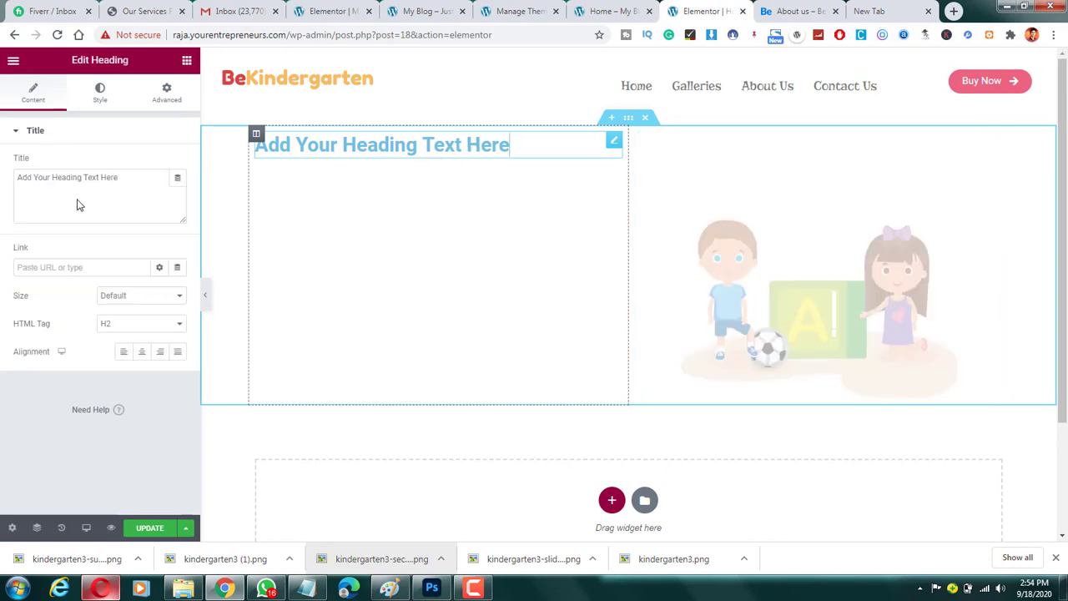
triple_click(76, 205)
key(ctrl+Tab)
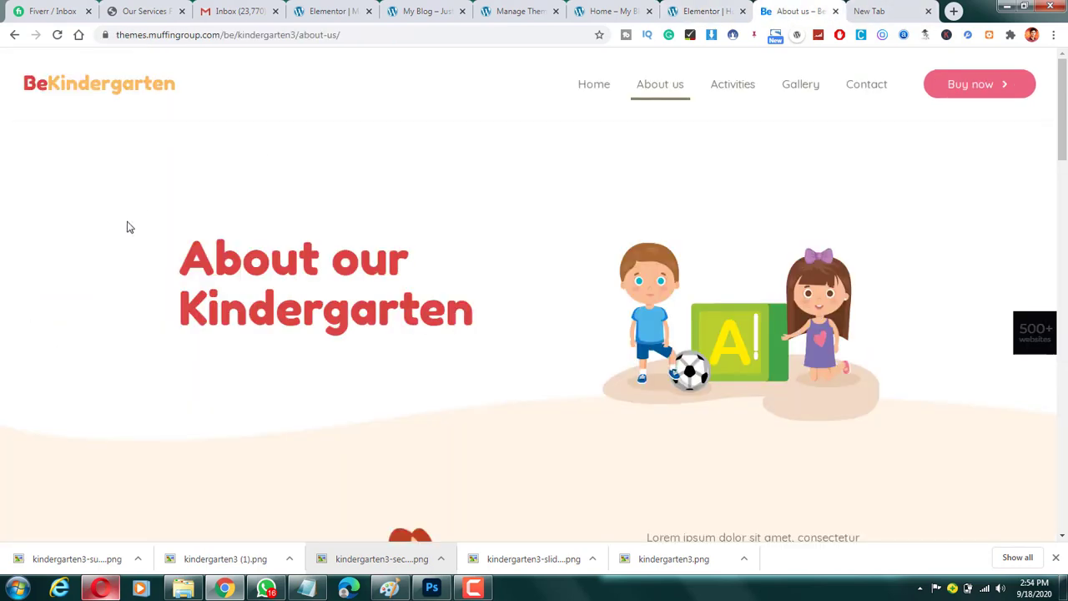
drag(185, 273, 515, 335)
key(ctrl+c)
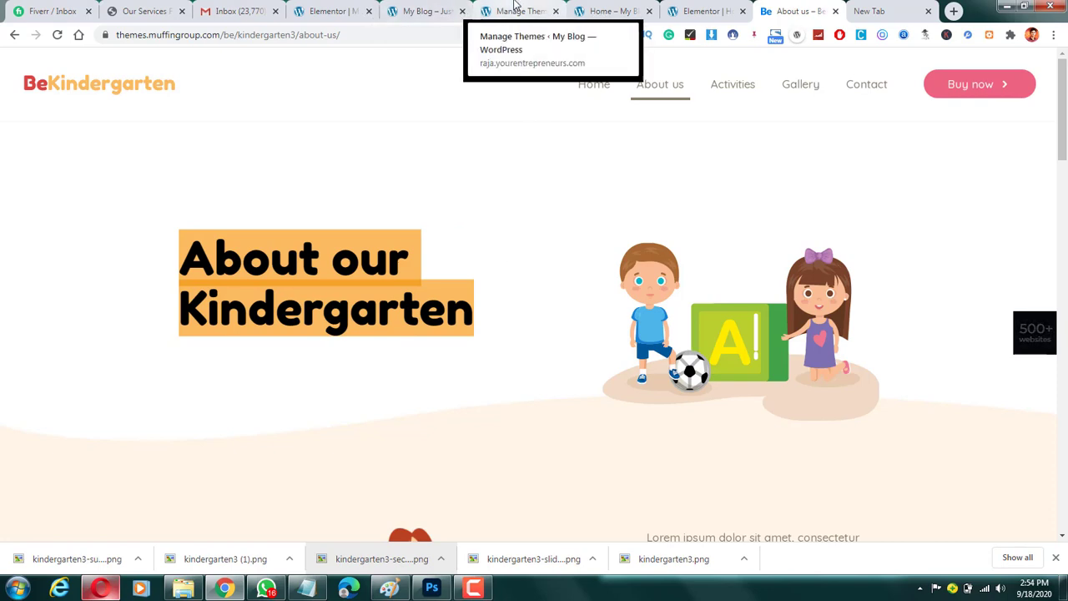
click(706, 10)
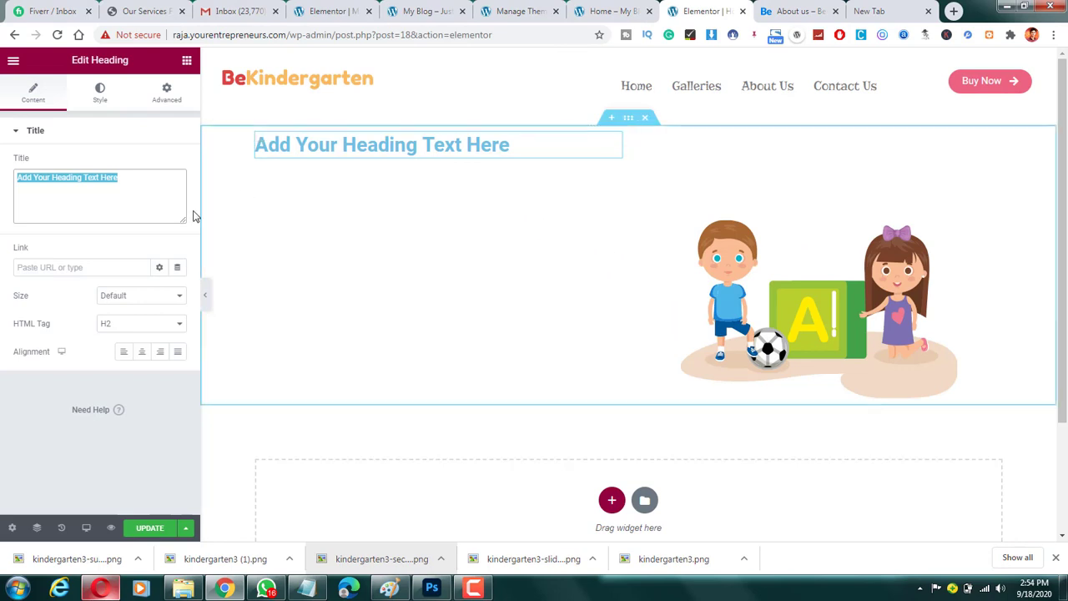
key(ctrl+v)
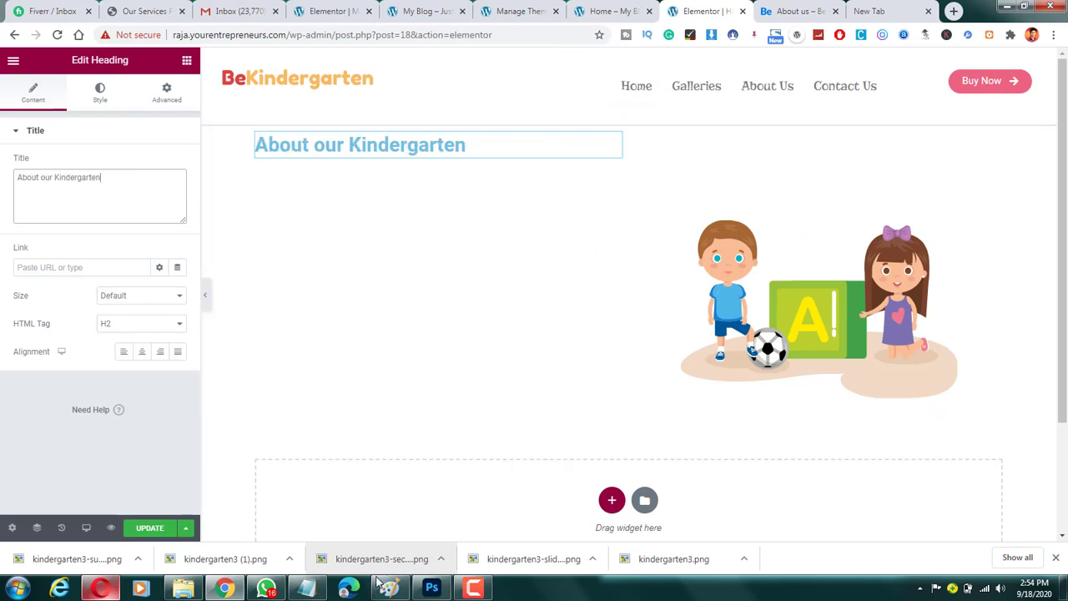
Fetch the font name Fredoka One from the Notepad note and set the hero heading's text color to crimson red.
click(305, 588)
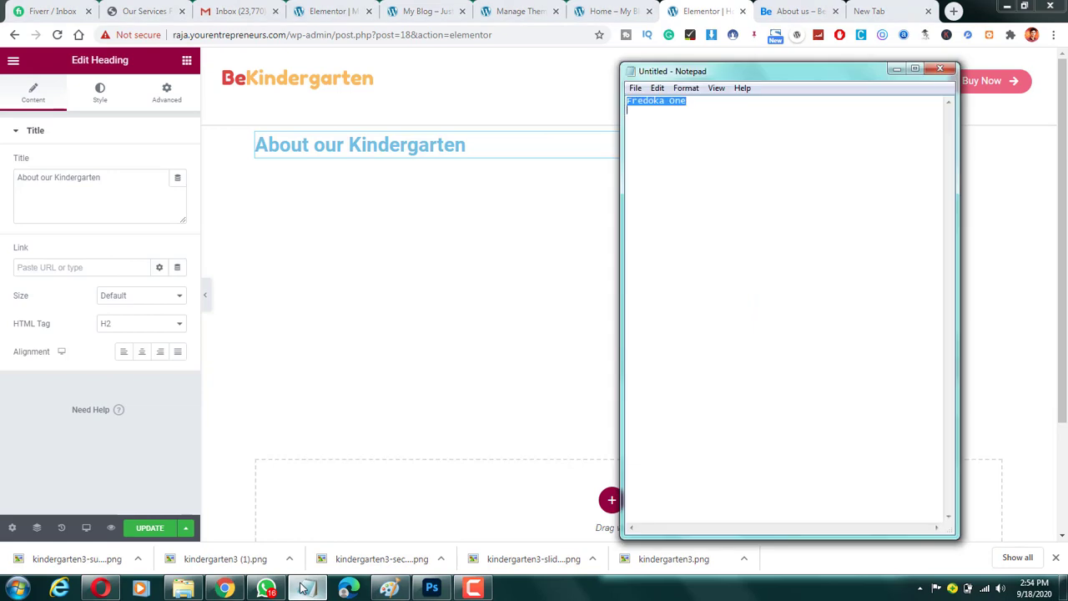
click(92, 108)
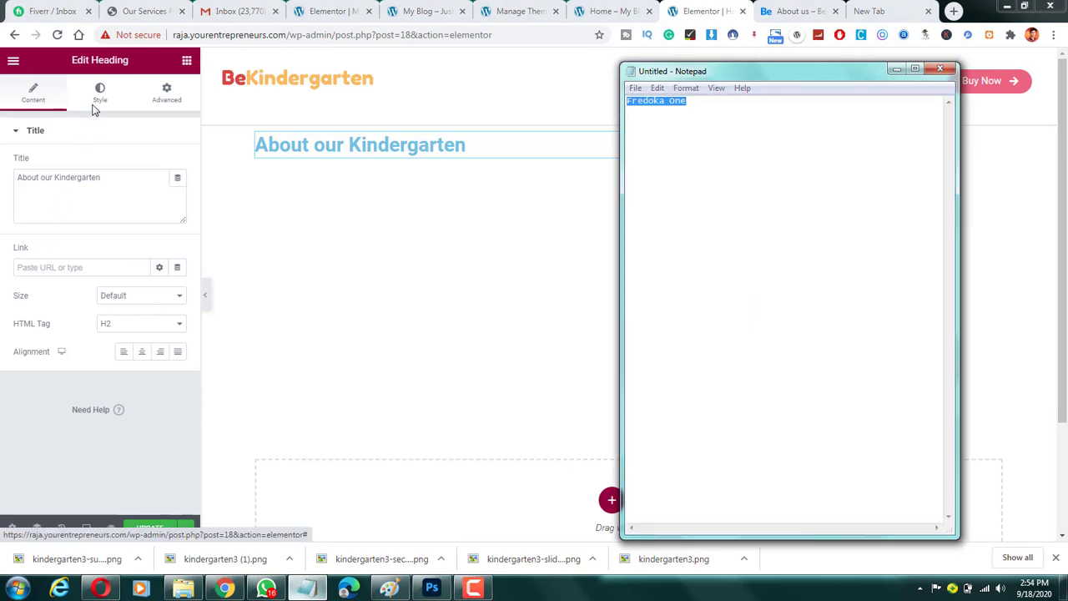
click(96, 106)
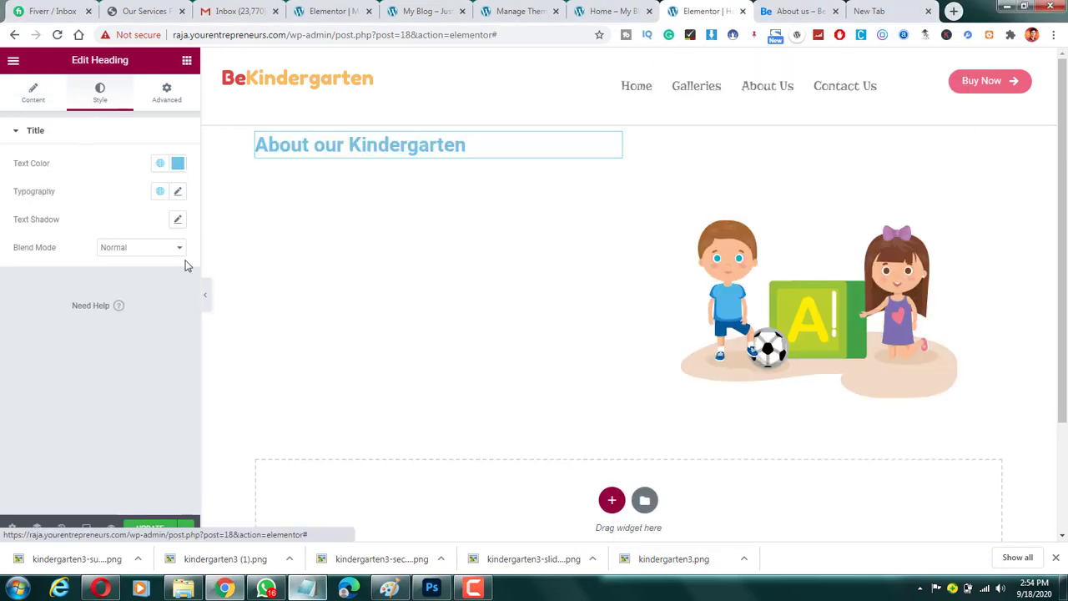
click(178, 164)
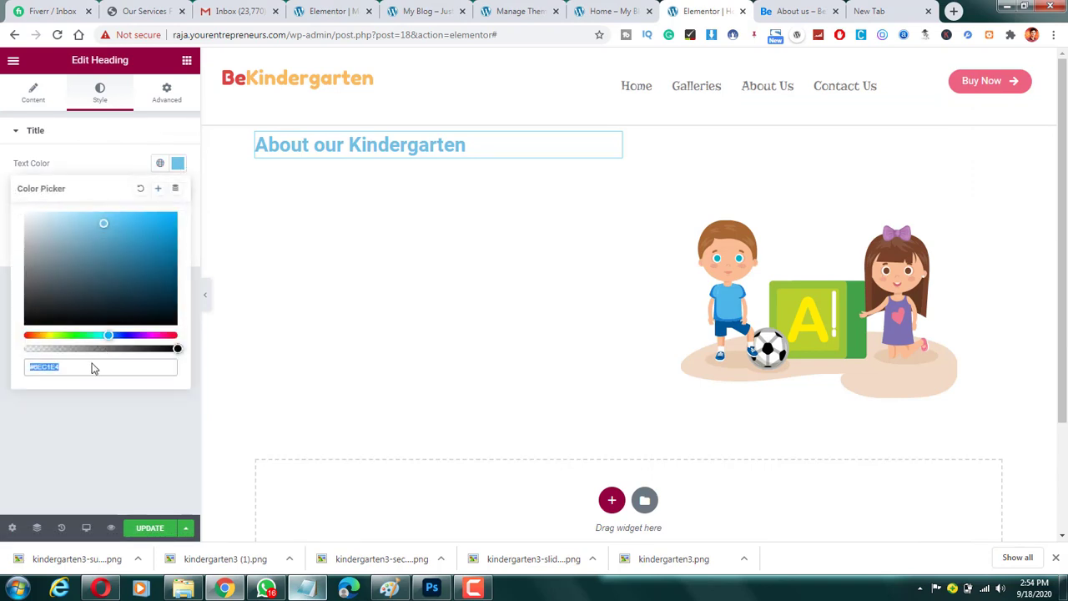
click(171, 336)
click(151, 280)
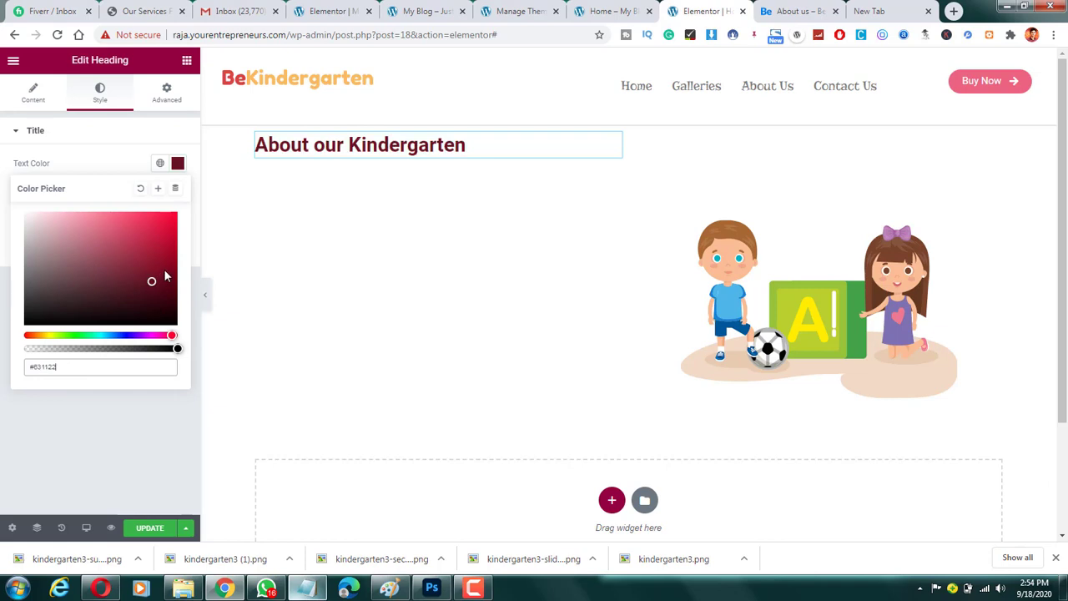
drag(167, 267, 185, 243)
click(95, 178)
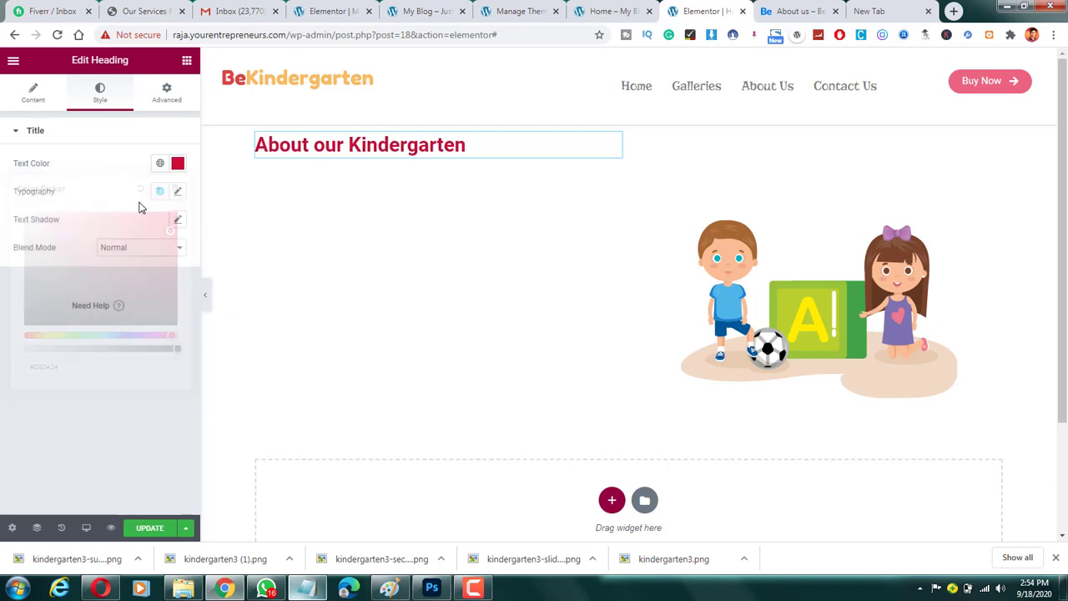
Set the hero heading's font family to Fredoka One in its typography settings.
click(177, 192)
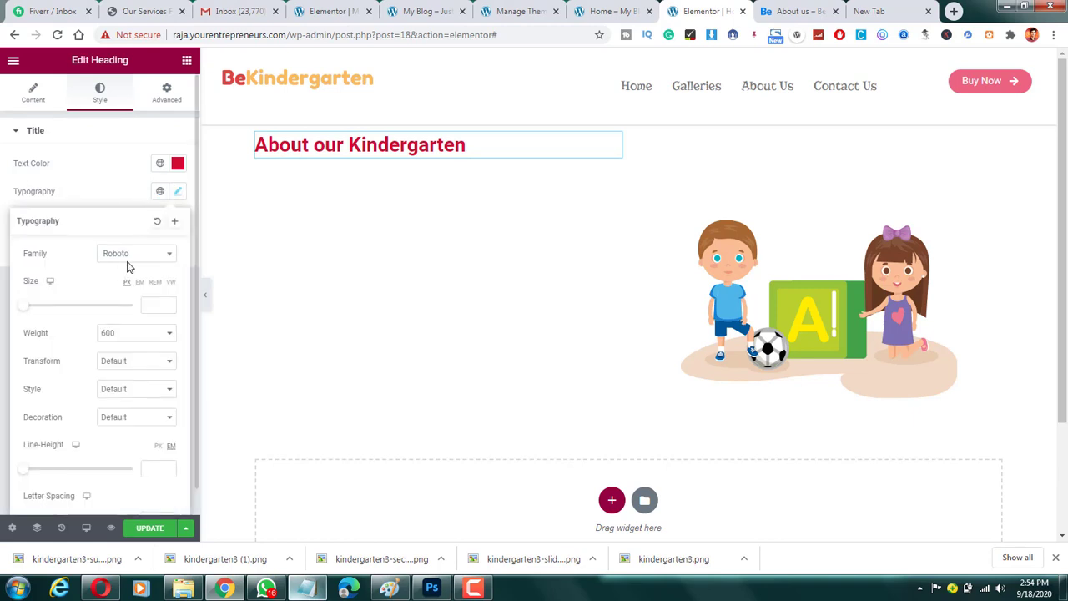
click(126, 258)
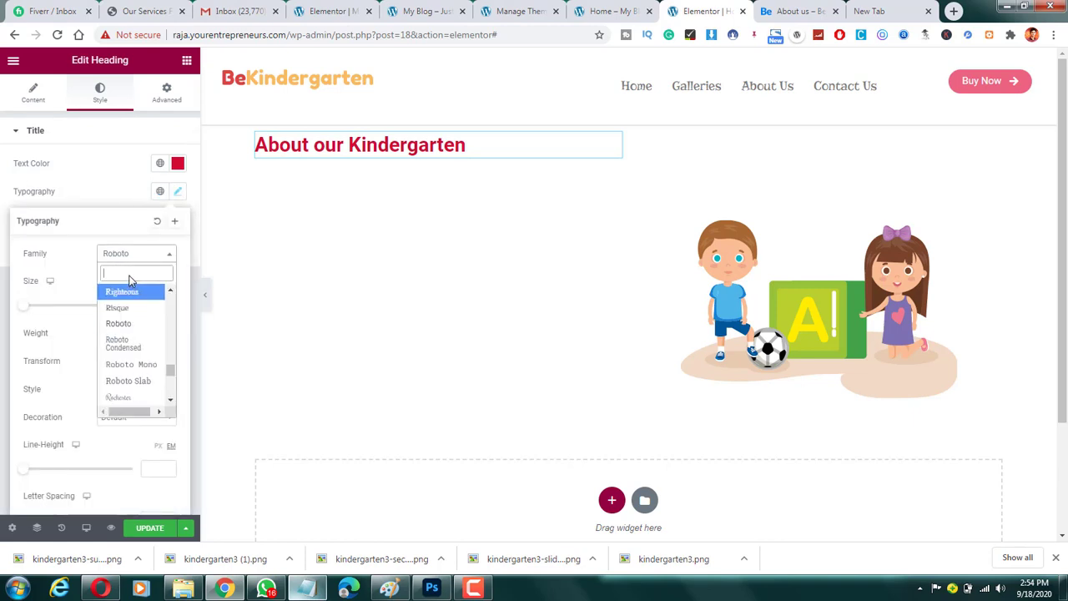
text(Fredoka One)
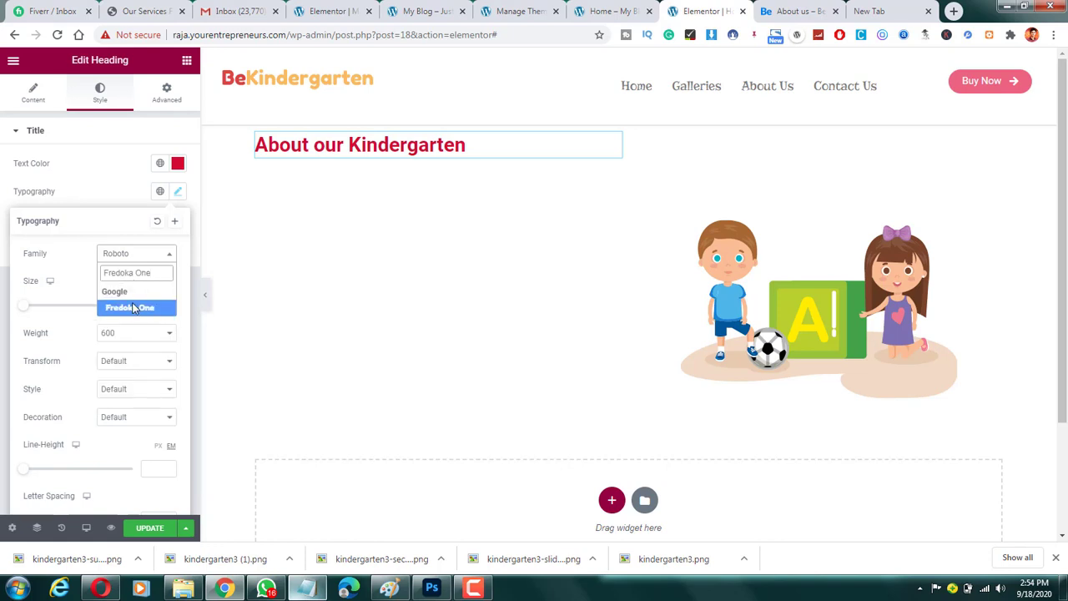
click(131, 308)
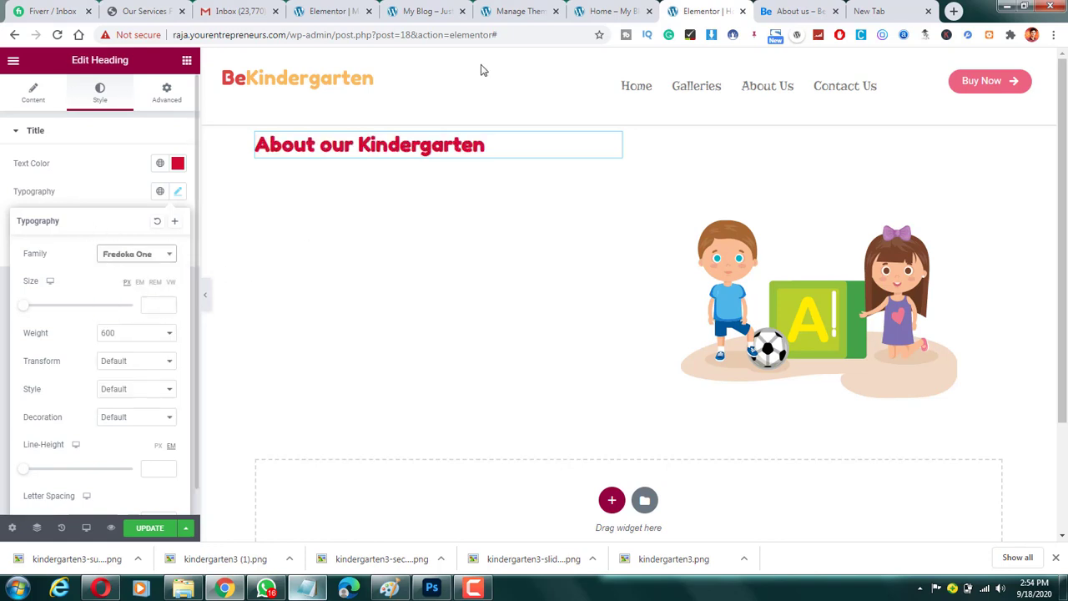
Set the hero heading's font size to 67 px, checking it against the reference page's heading.
click(789, 11)
click(703, 11)
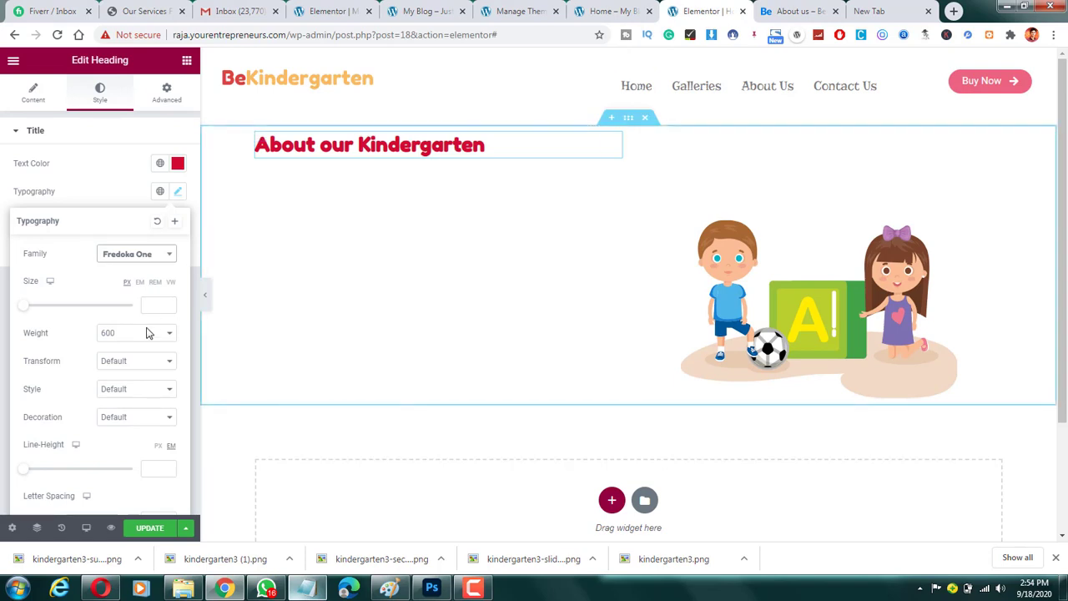
drag(24, 308, 51, 309)
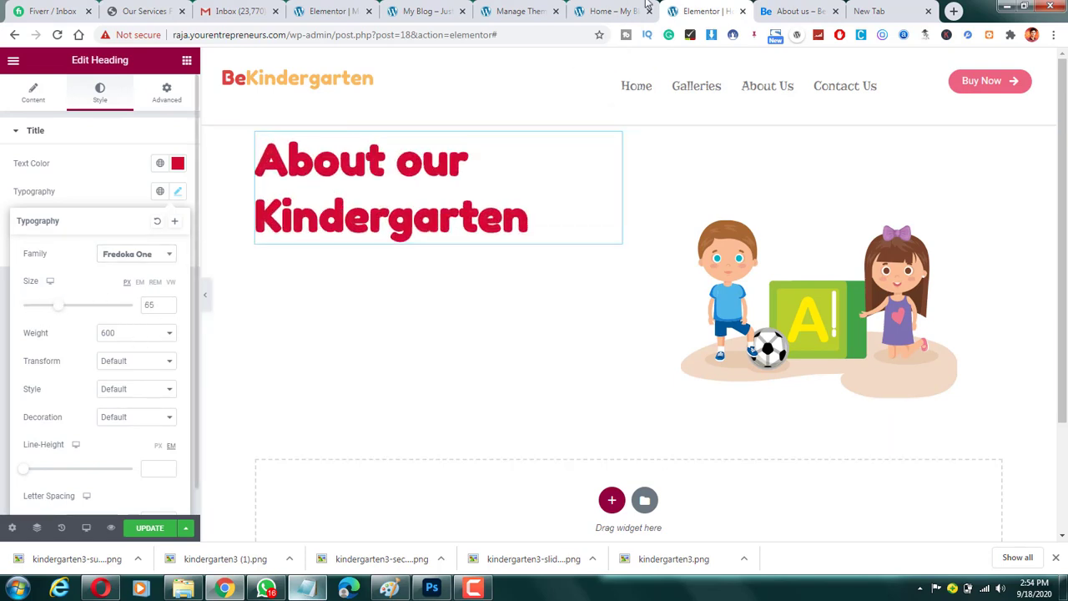
click(768, 7)
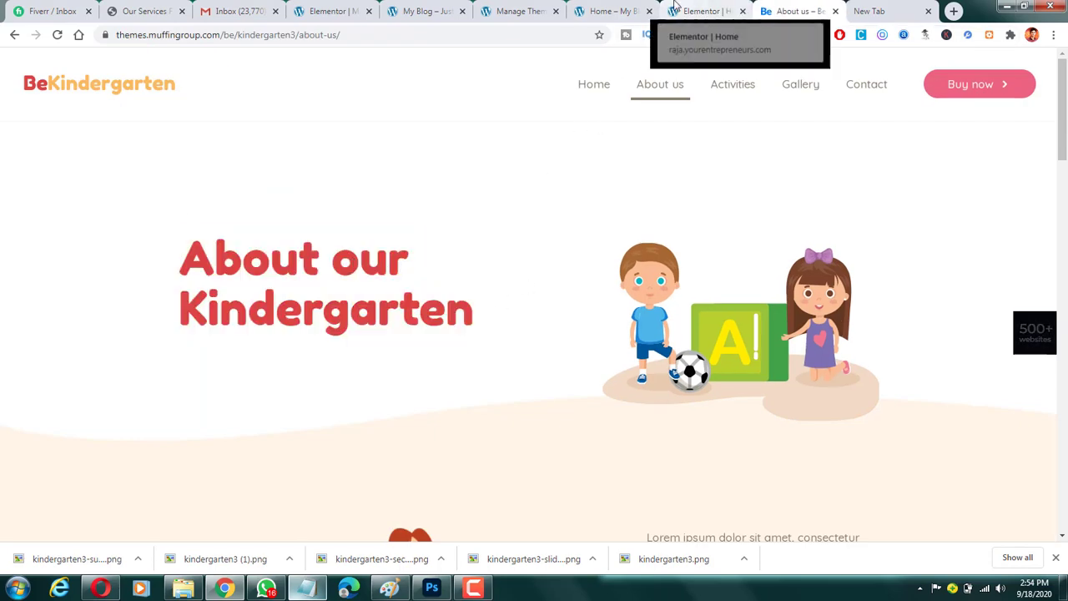
click(706, 11)
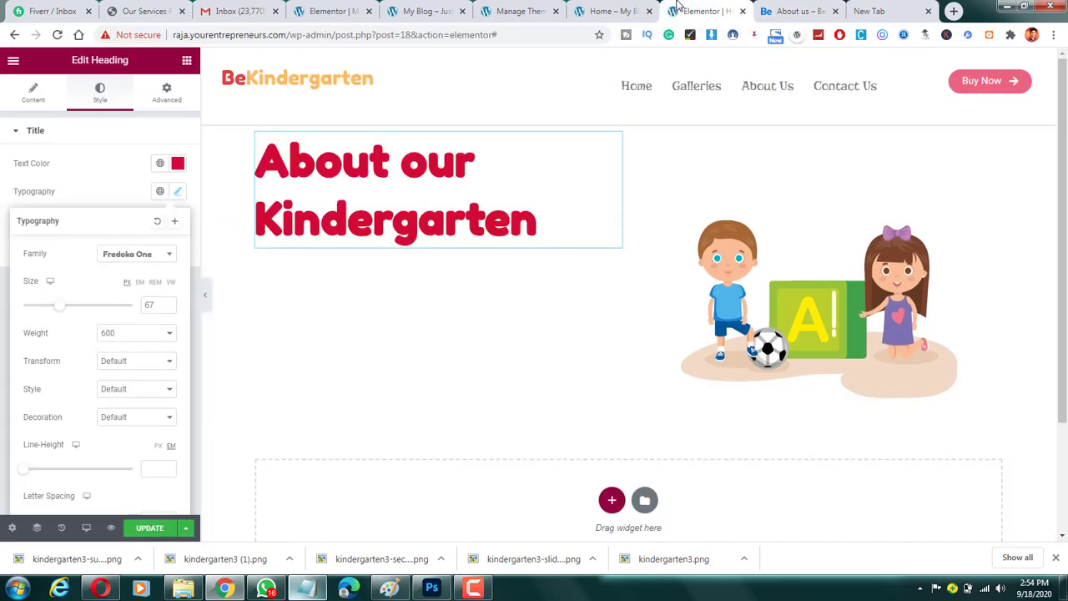
Set the hero heading's font weight to 300 and compare the lettering with the reference page.
click(108, 335)
click(111, 378)
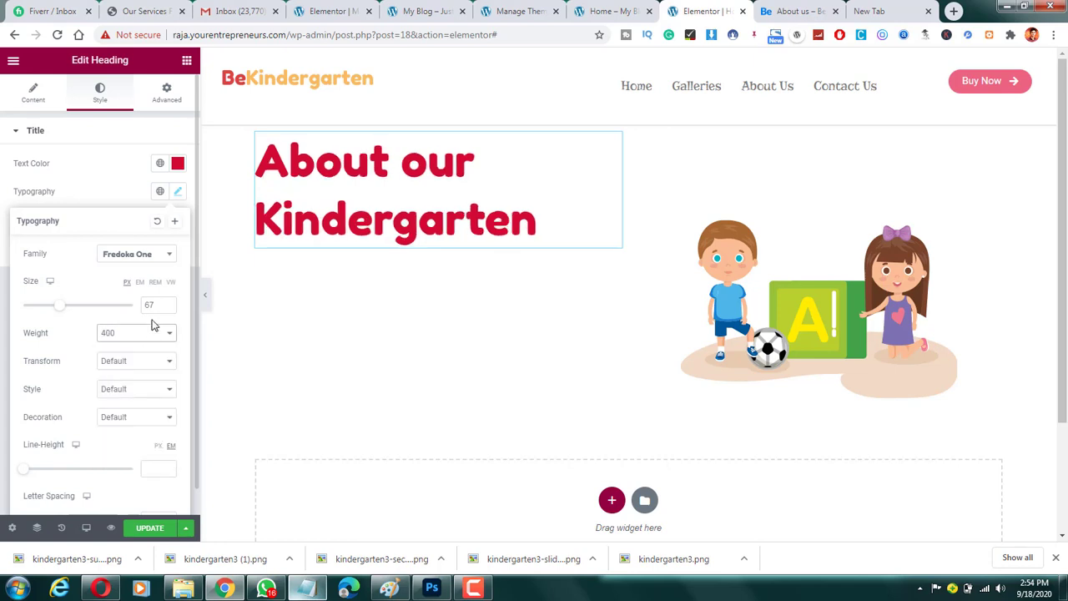
click(128, 340)
click(125, 367)
click(782, 10)
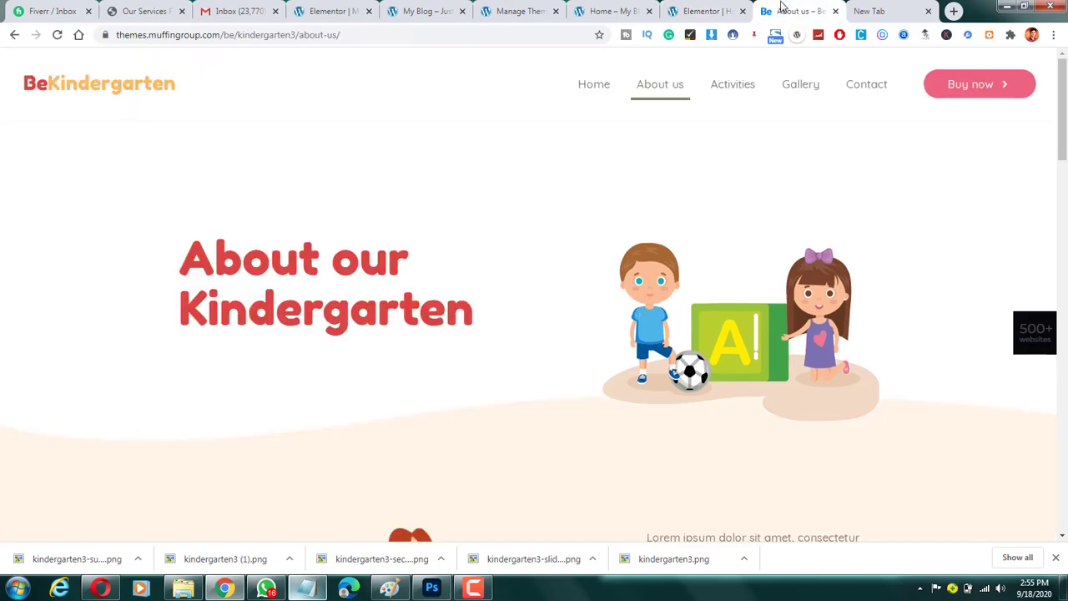
click(706, 10)
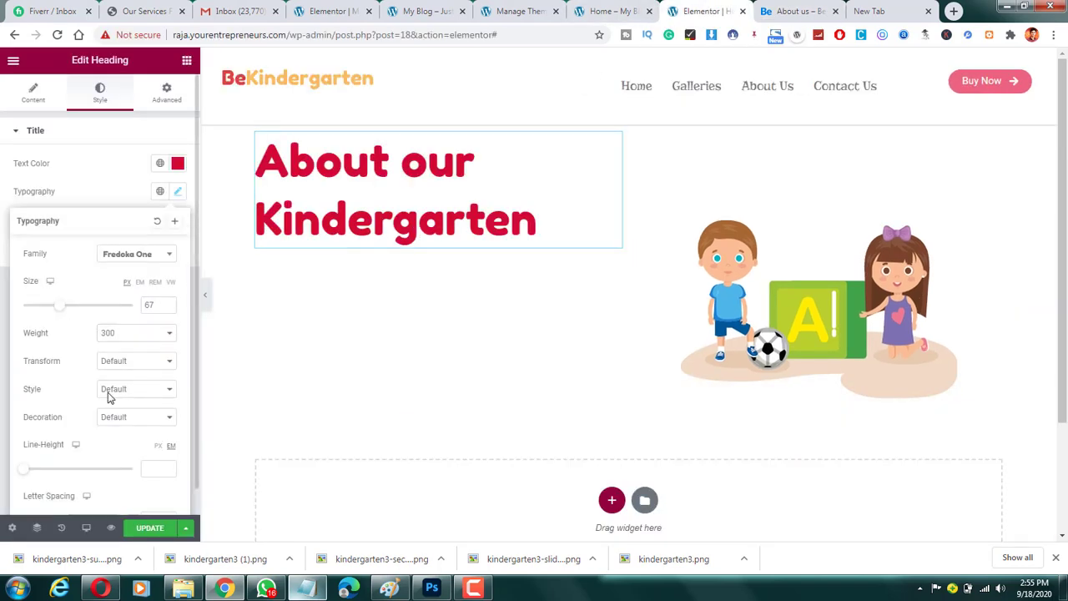
click(789, 11)
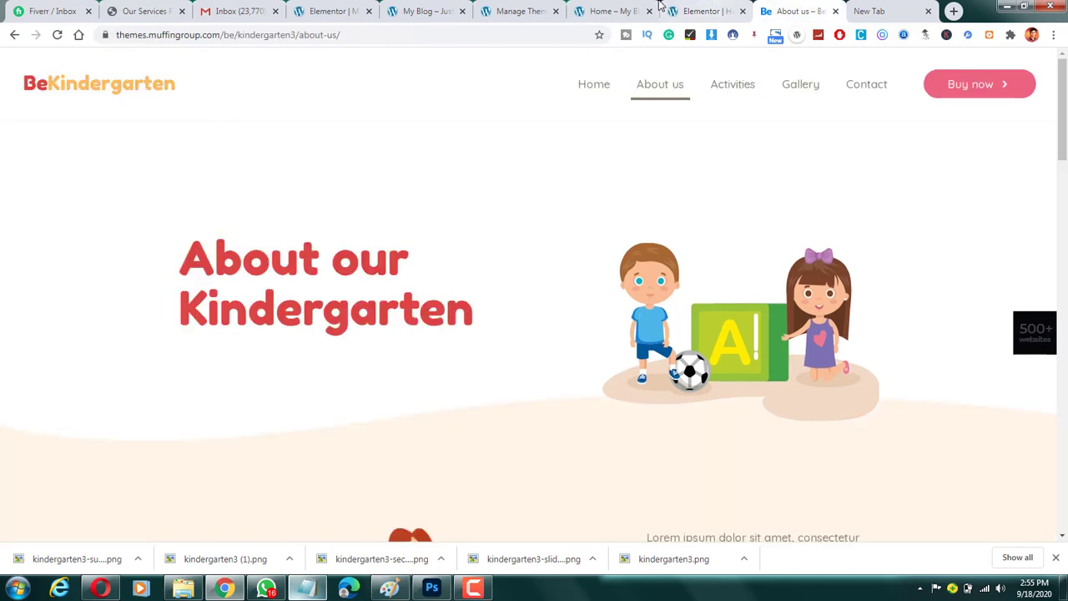
click(691, 11)
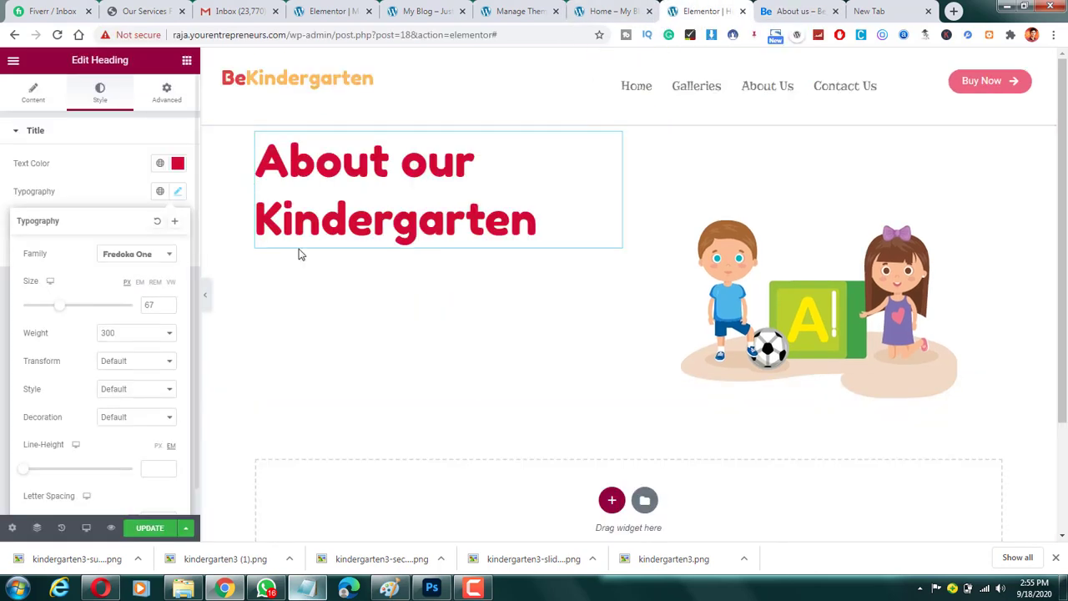
Set the vertical alignment of the heading's column to Middle and compare the placement with the reference page.
click(113, 167)
click(30, 90)
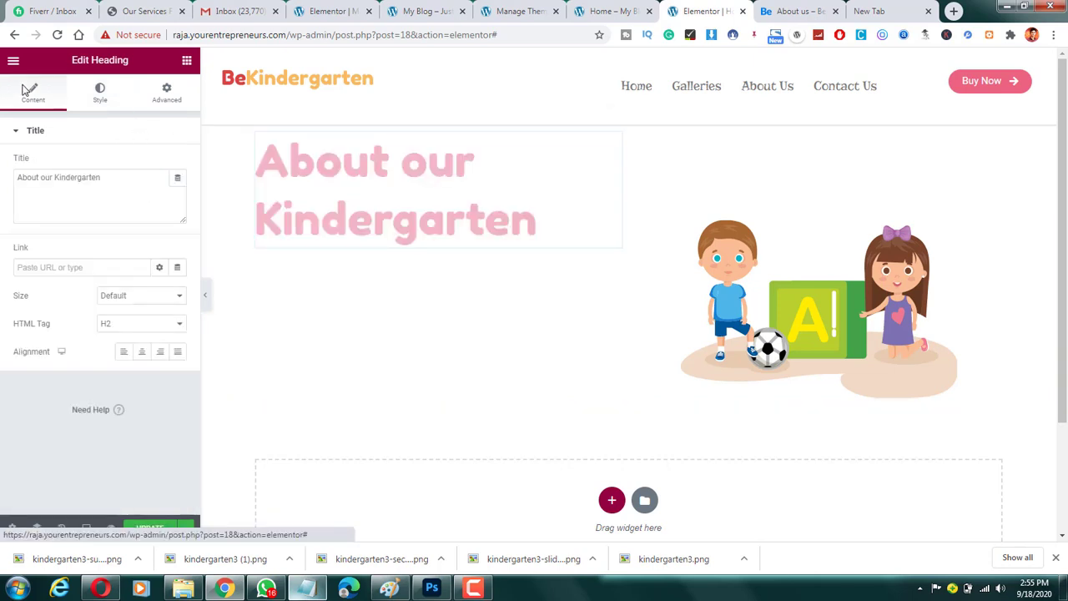
click(257, 133)
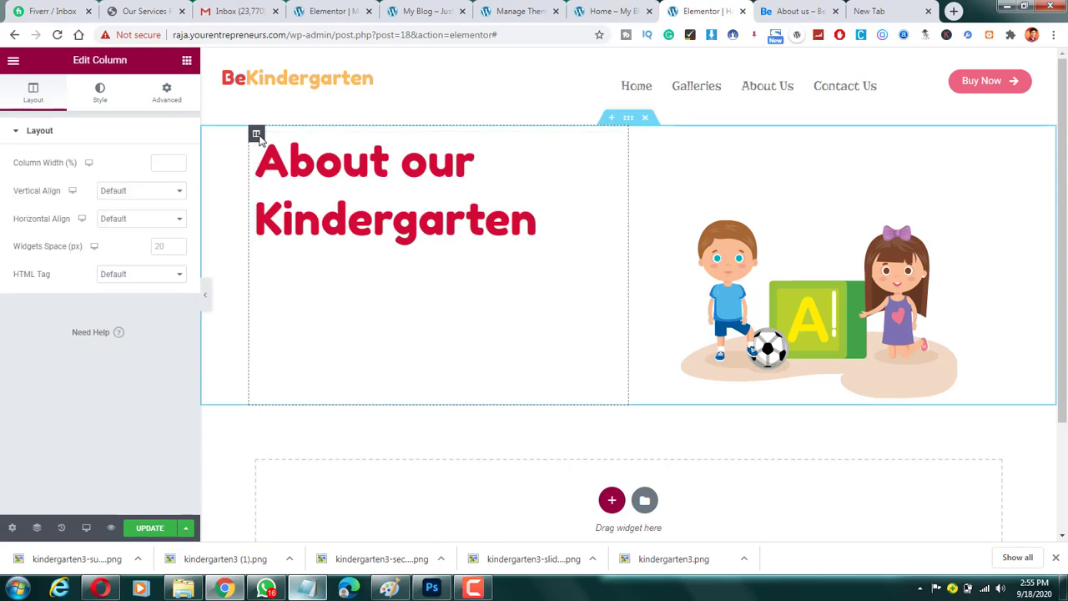
click(140, 194)
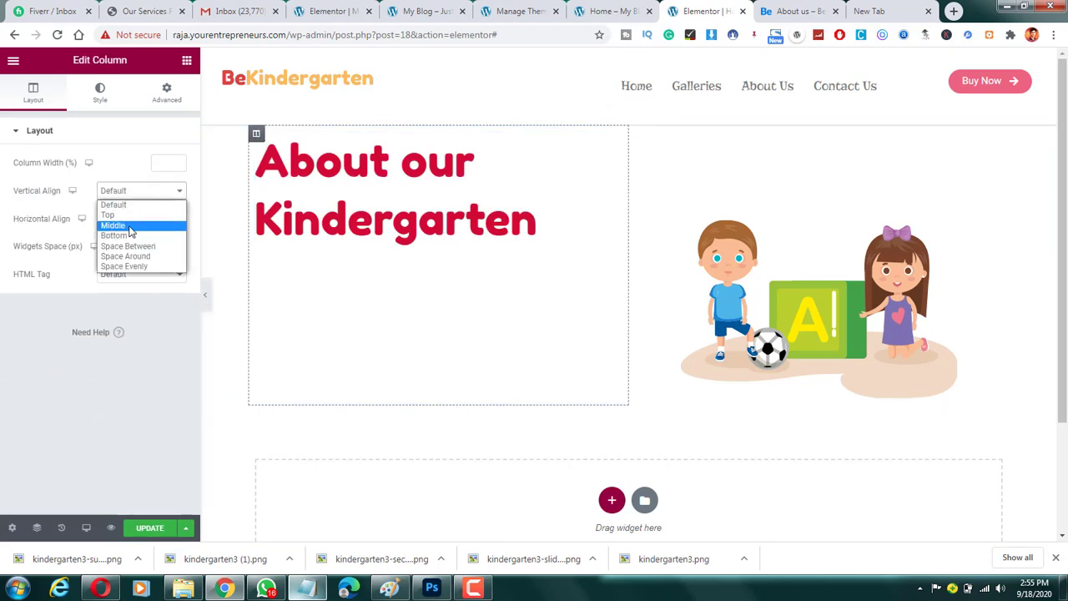
click(125, 227)
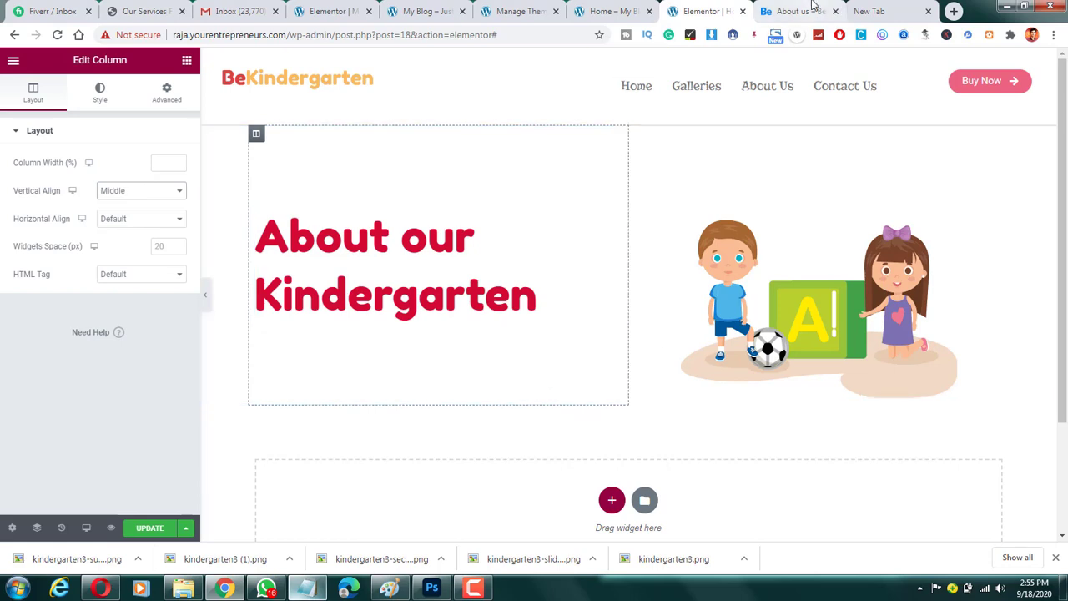
click(813, 7)
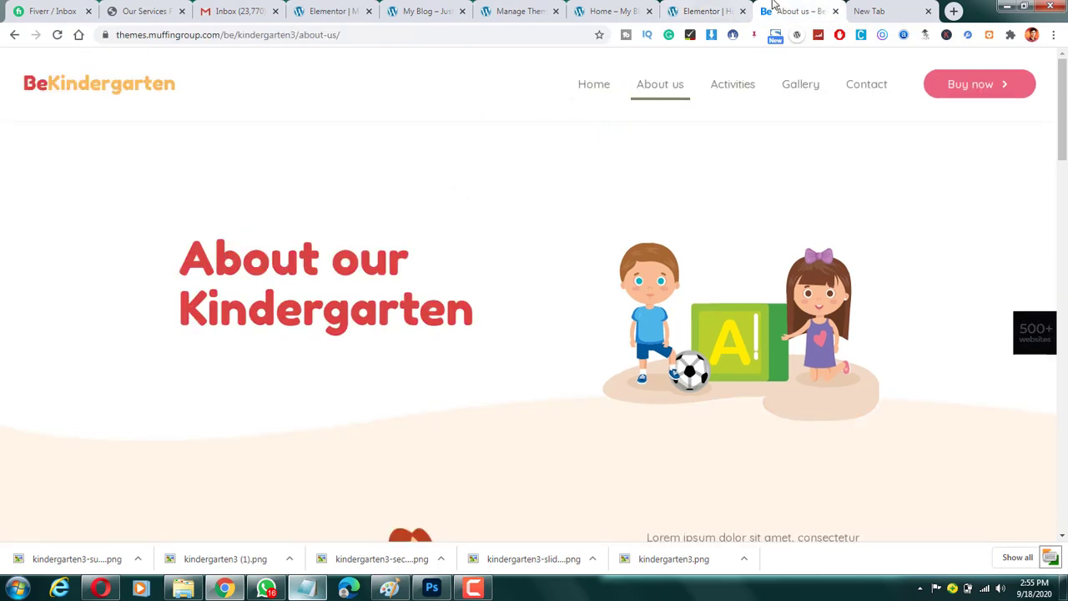
click(720, 8)
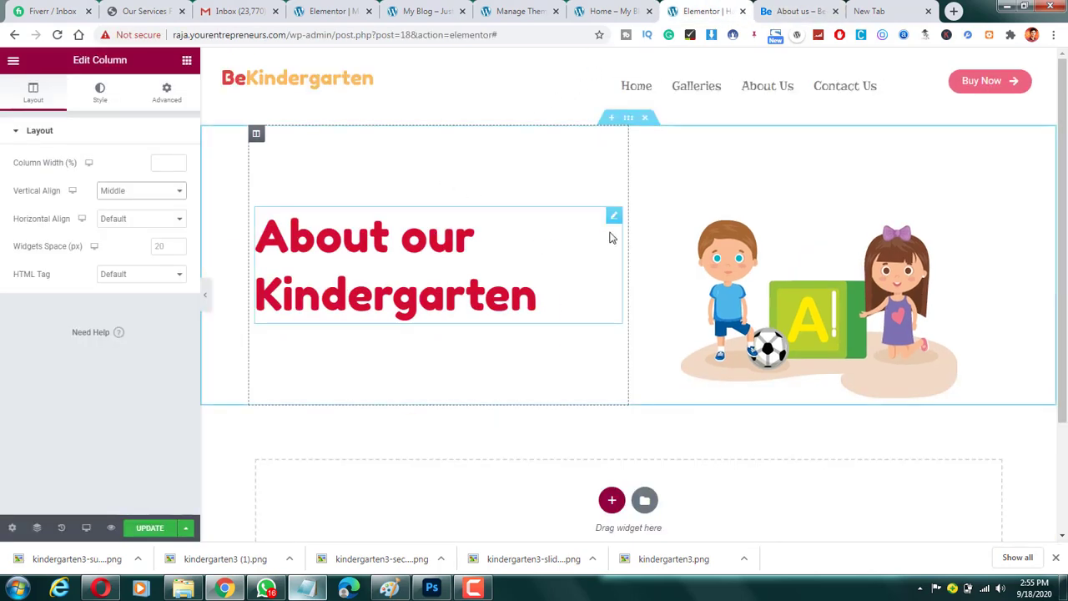
Try right alignment on the hero heading, finishing with left alignment.
click(492, 224)
click(160, 352)
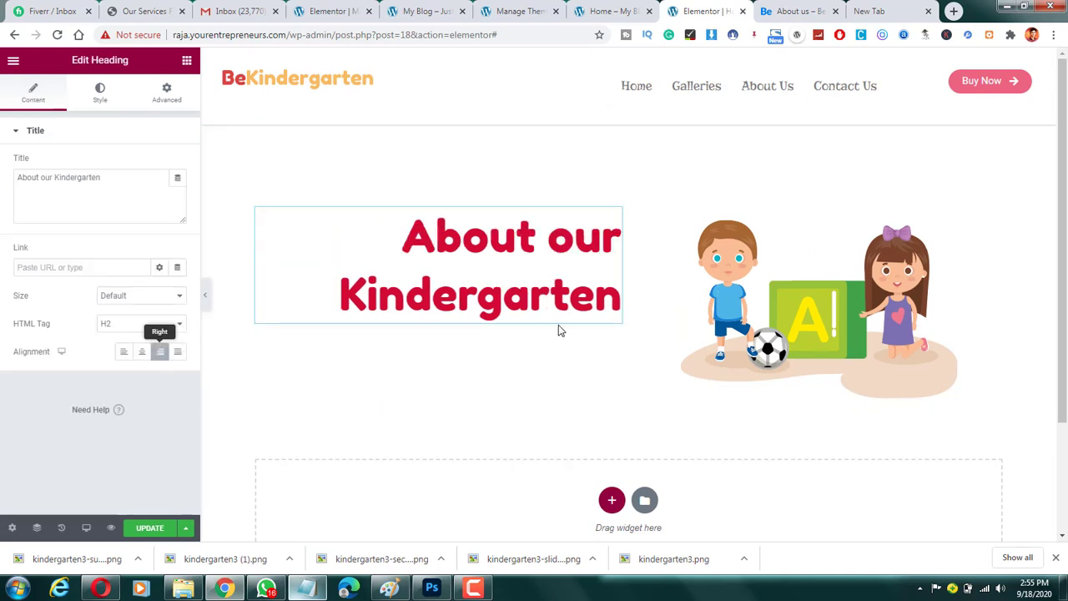
click(123, 351)
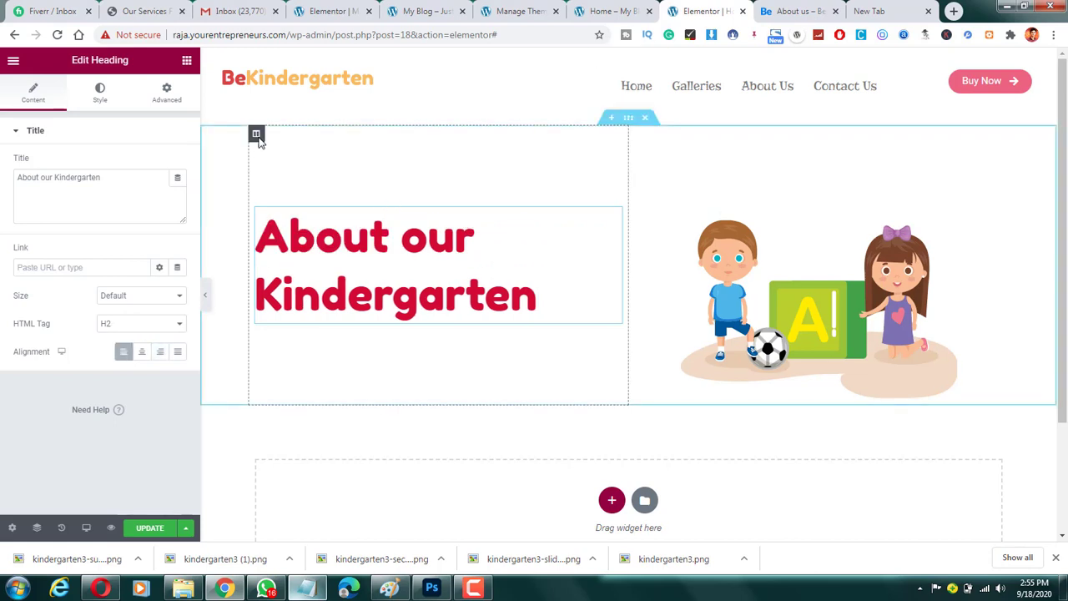
click(256, 134)
click(116, 218)
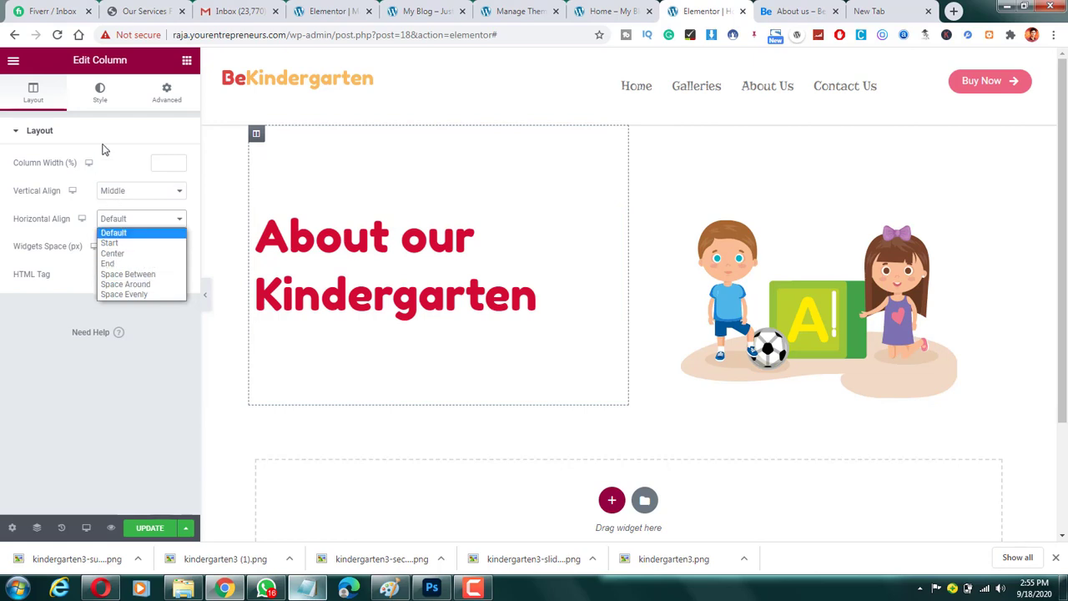
click(96, 94)
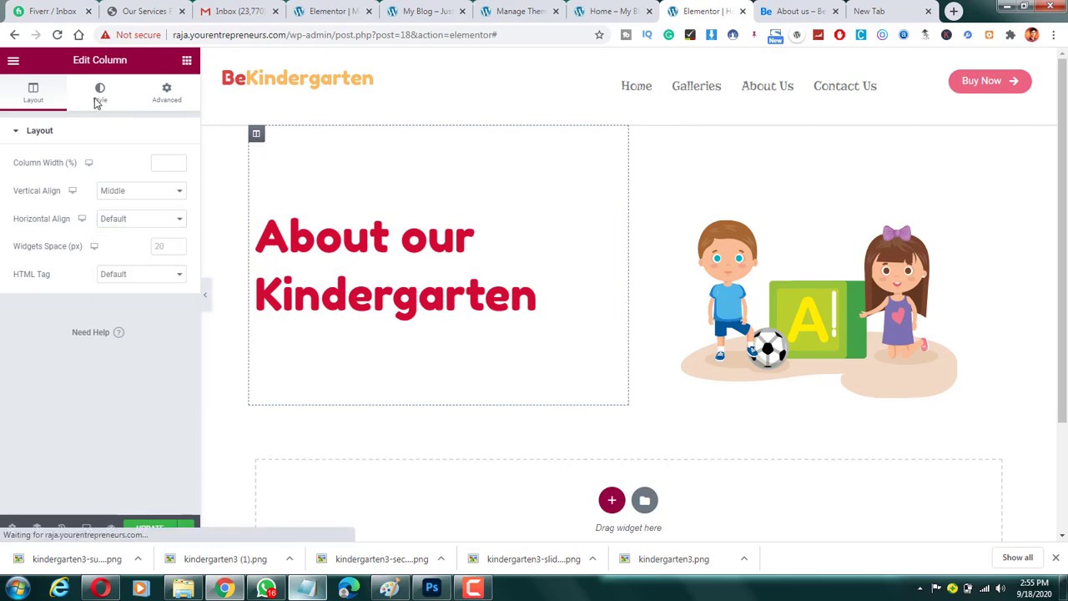
click(98, 97)
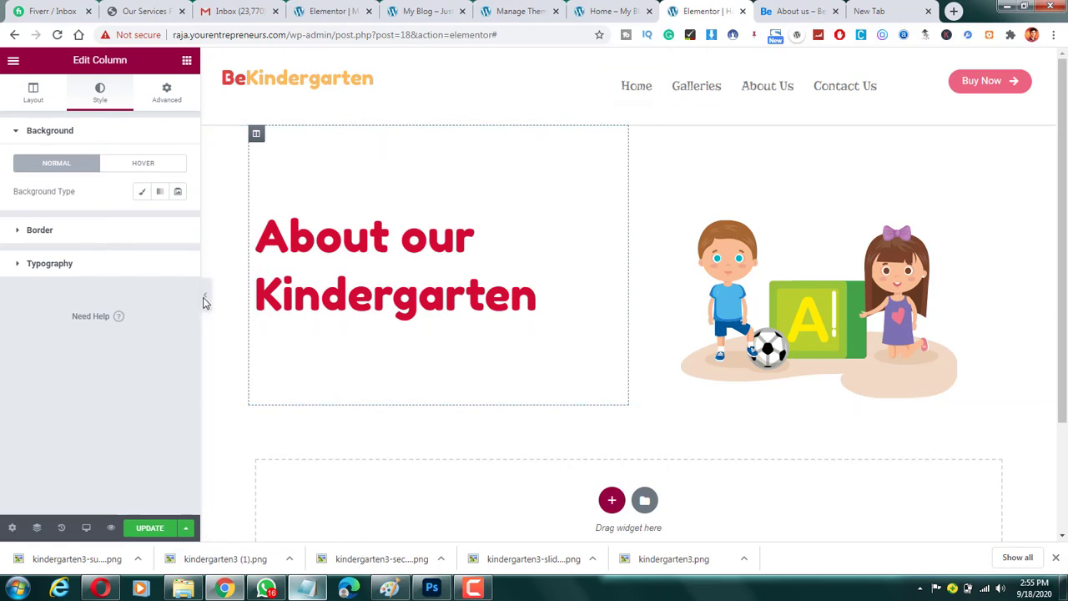
Preview the hero section with the editing panel hidden and compare its layout with the reference About us page.
click(206, 303)
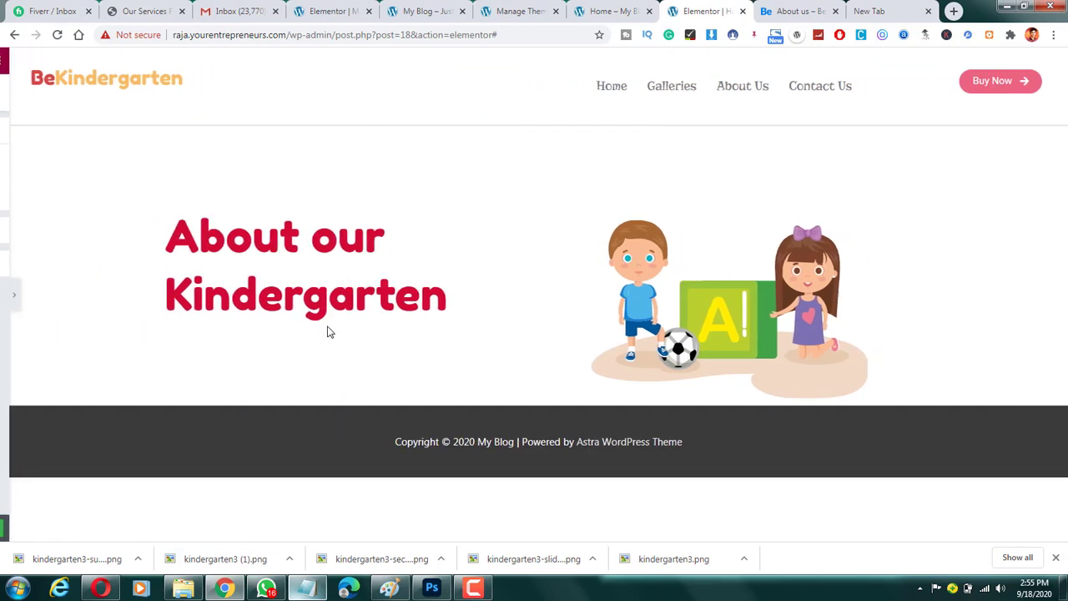
click(794, 11)
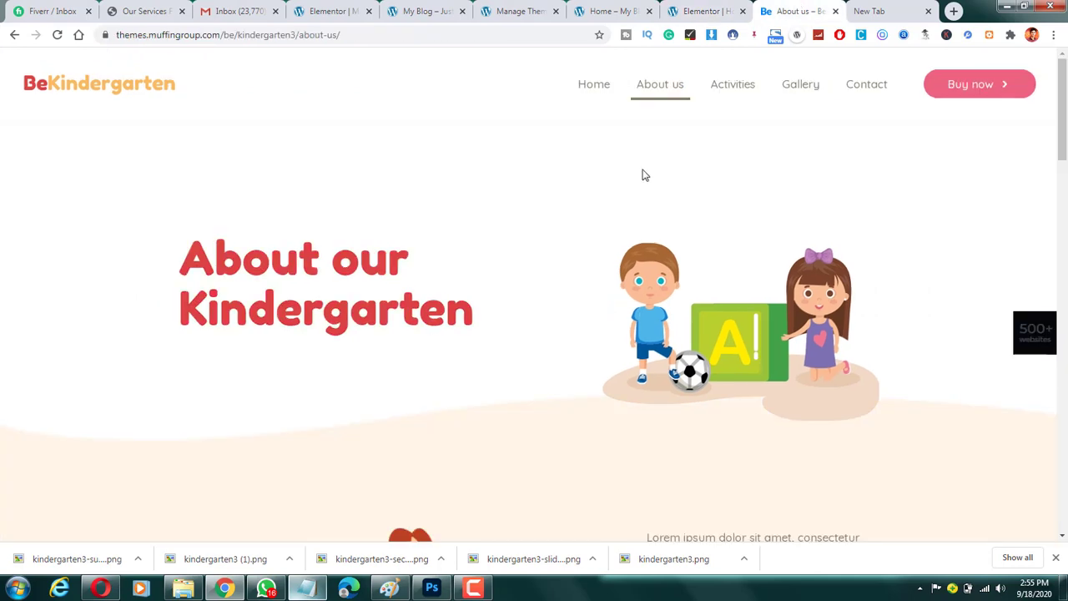
click(706, 10)
click(789, 11)
scroll(575, 451, down, 3)
scroll(449, 236, up, 3)
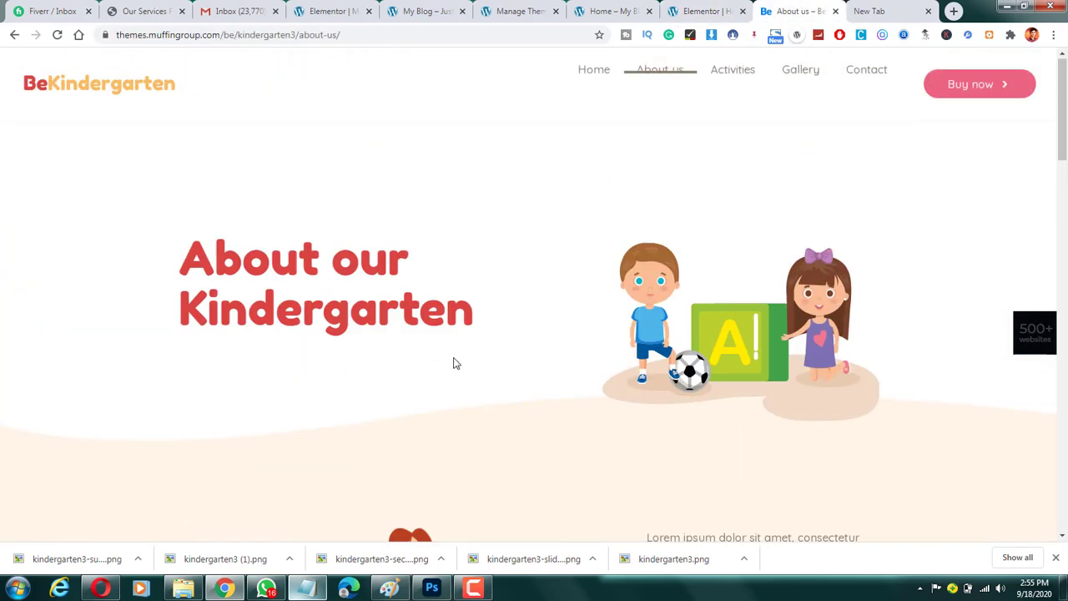
click(689, 8)
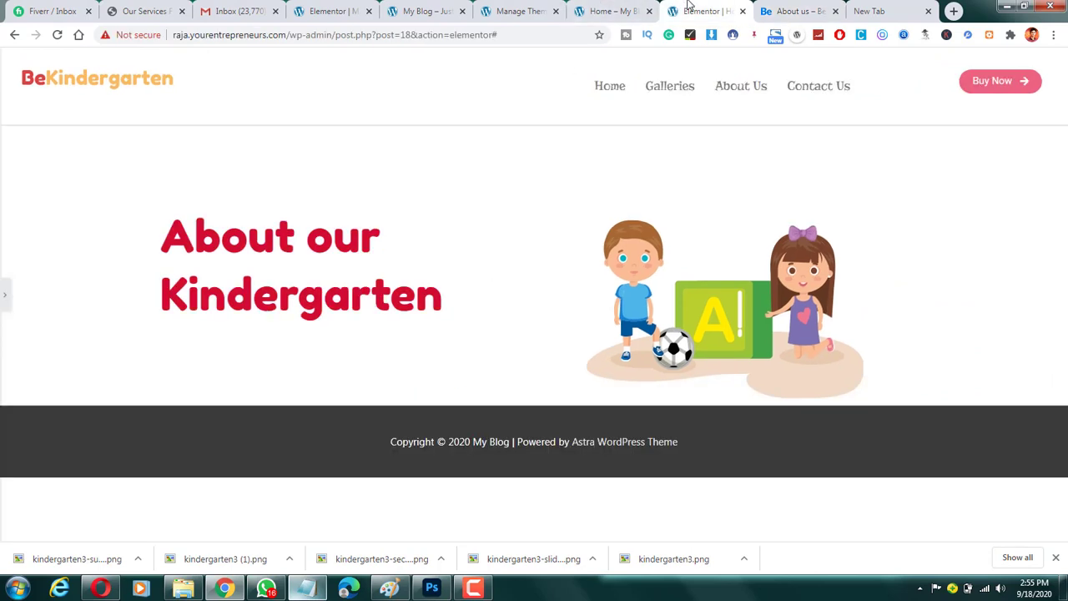
click(4, 299)
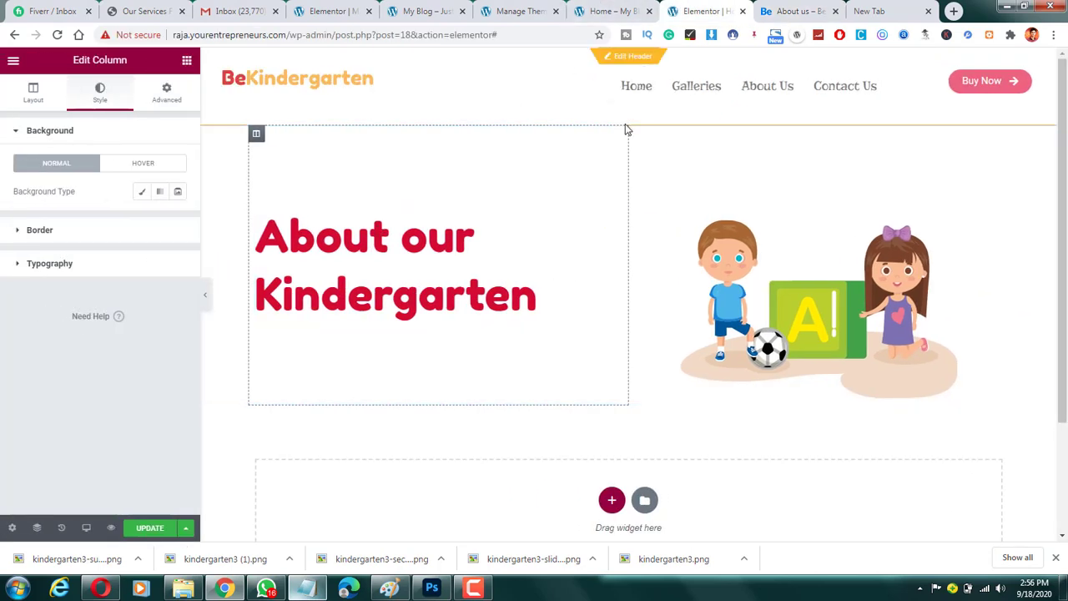
Set the hero section's top shape divider type to Mountains.
click(629, 120)
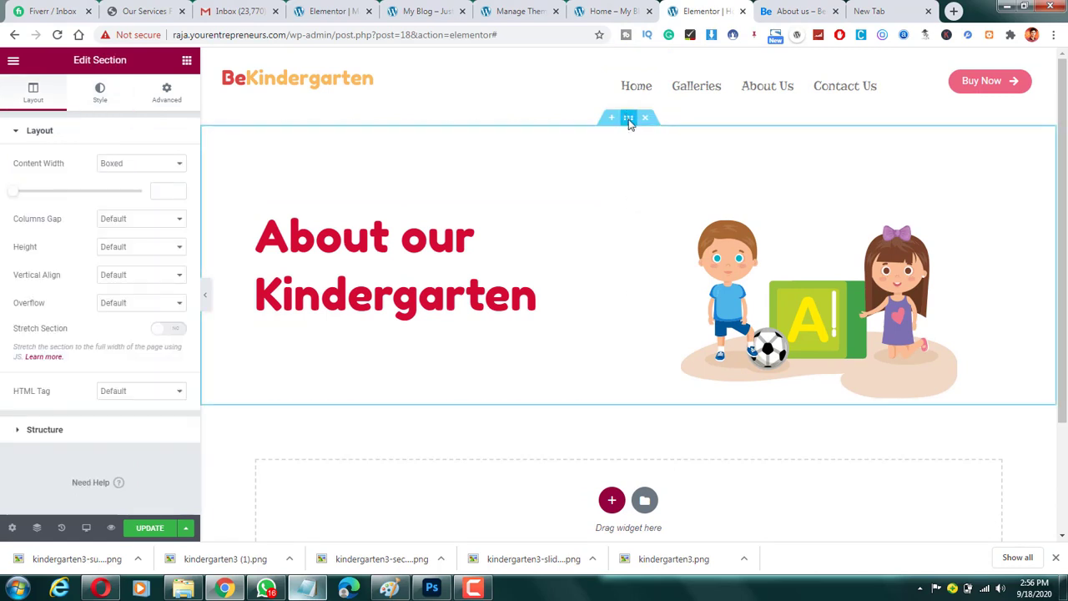
click(100, 92)
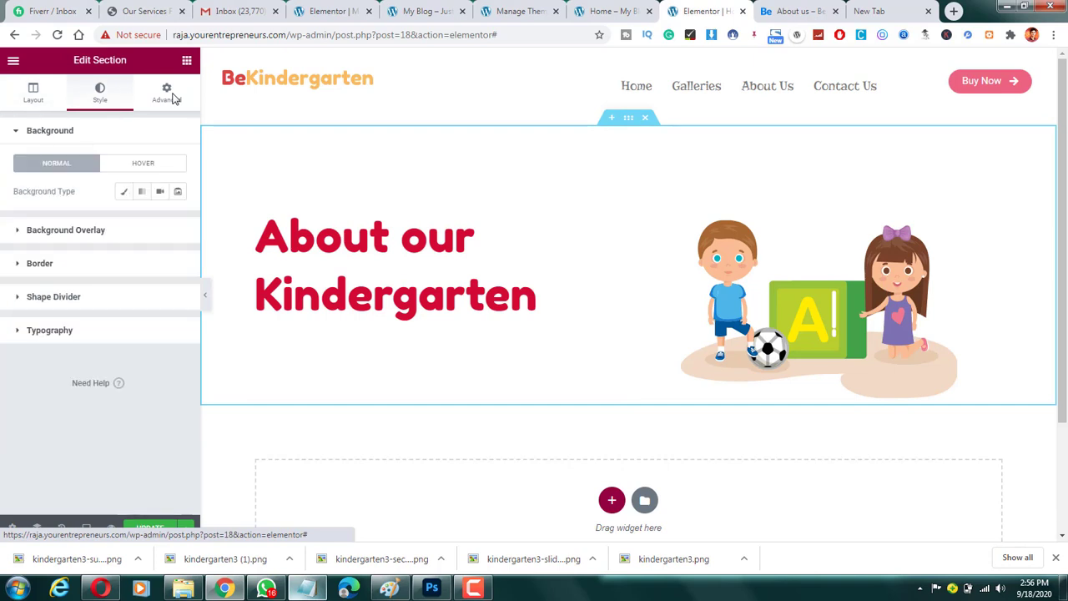
click(90, 298)
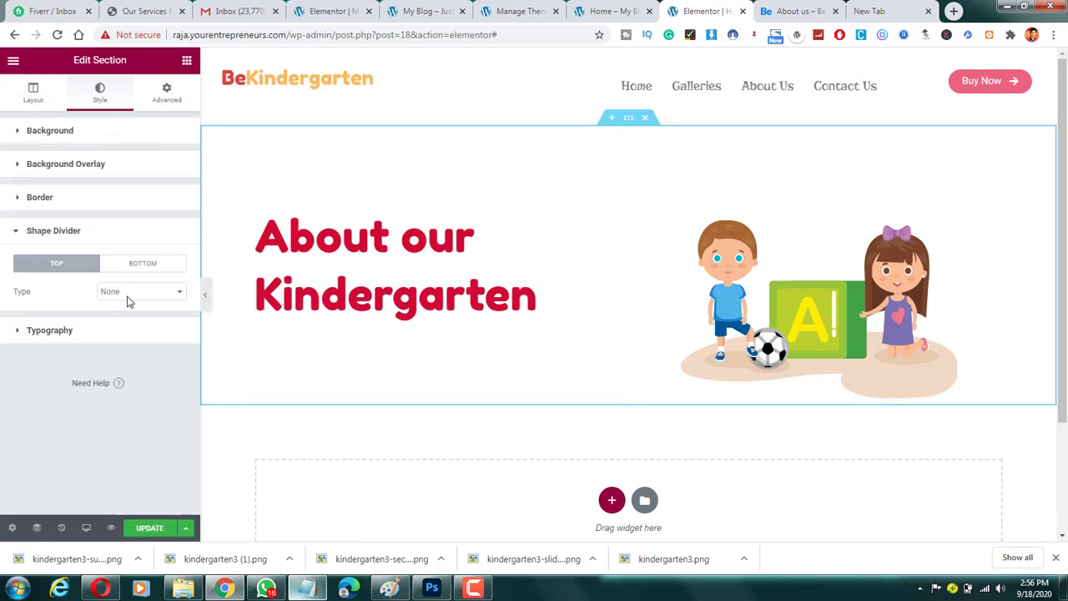
click(123, 294)
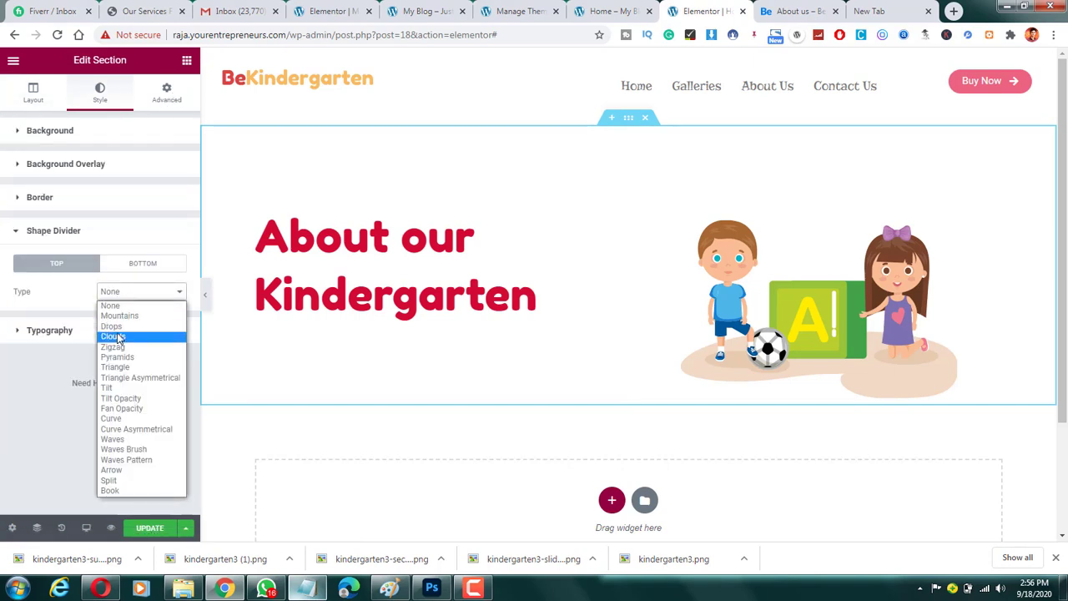
click(127, 316)
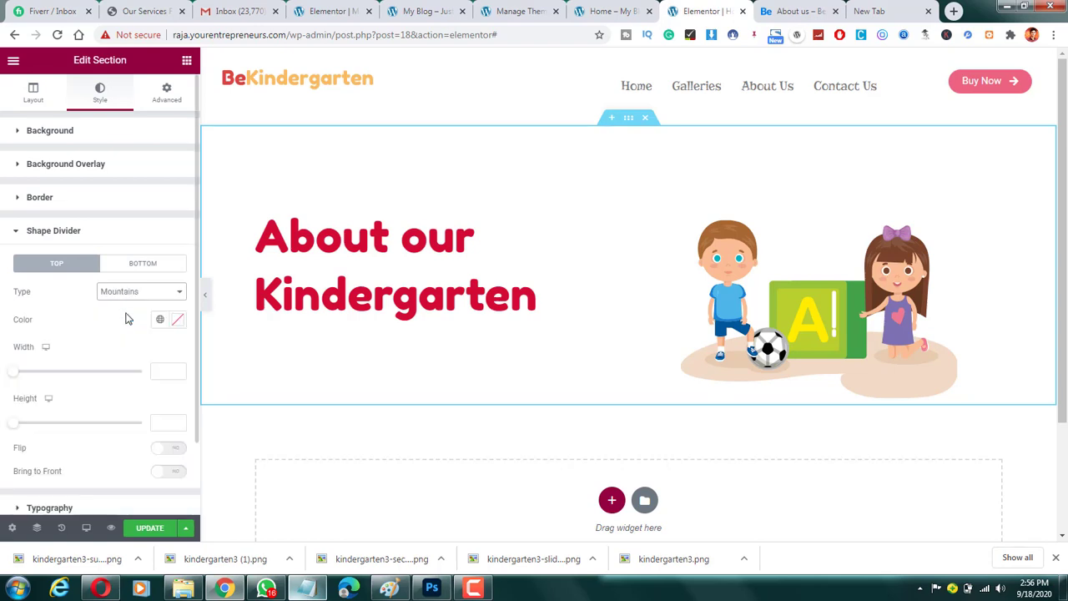
Try a light pink colour on the hero section's top shape divider.
scroll(396, 334, down, 2)
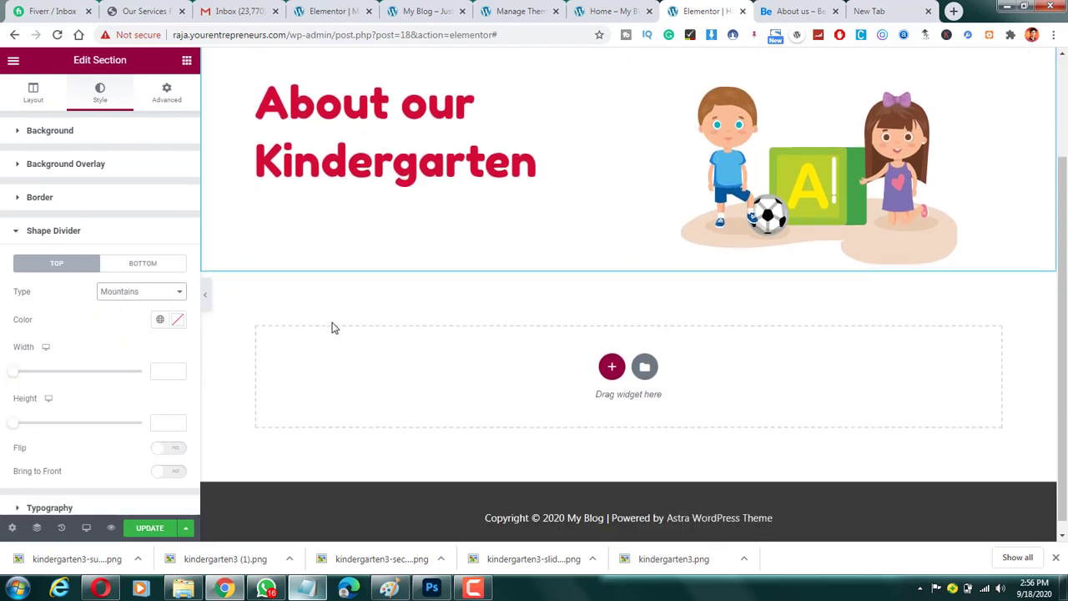
scroll(39, 341, down, 1)
scroll(39, 342, down, 1)
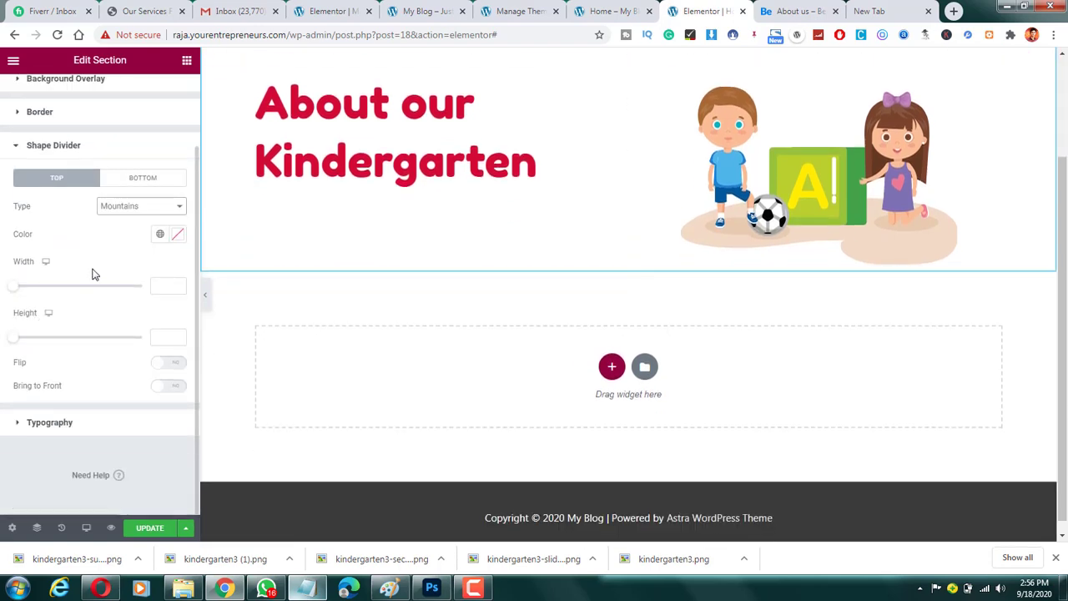
click(178, 234)
drag(78, 303, 60, 290)
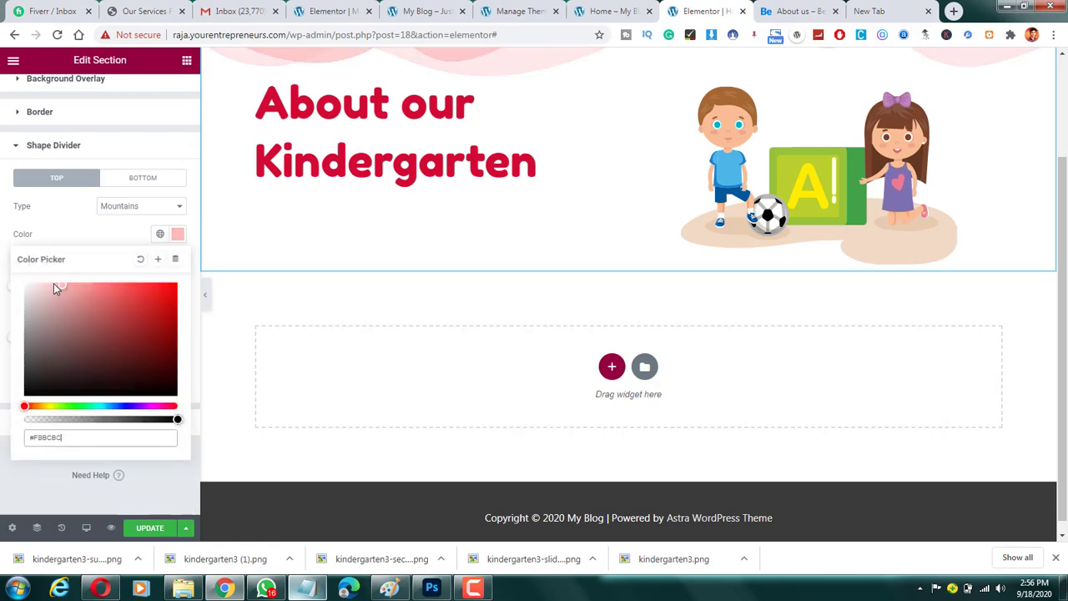
click(109, 229)
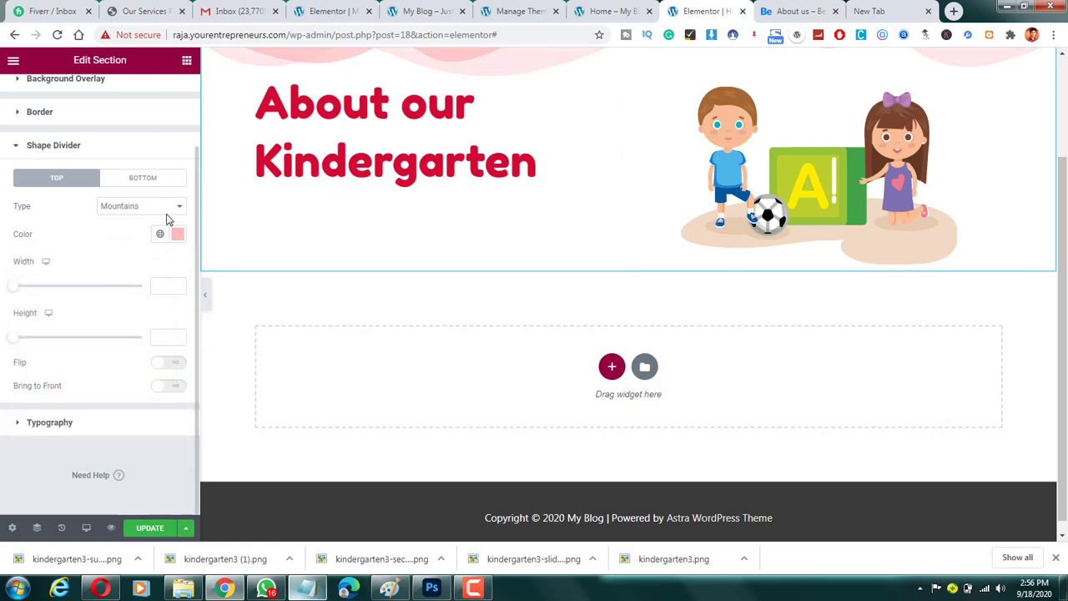
scroll(222, 179, up, 3)
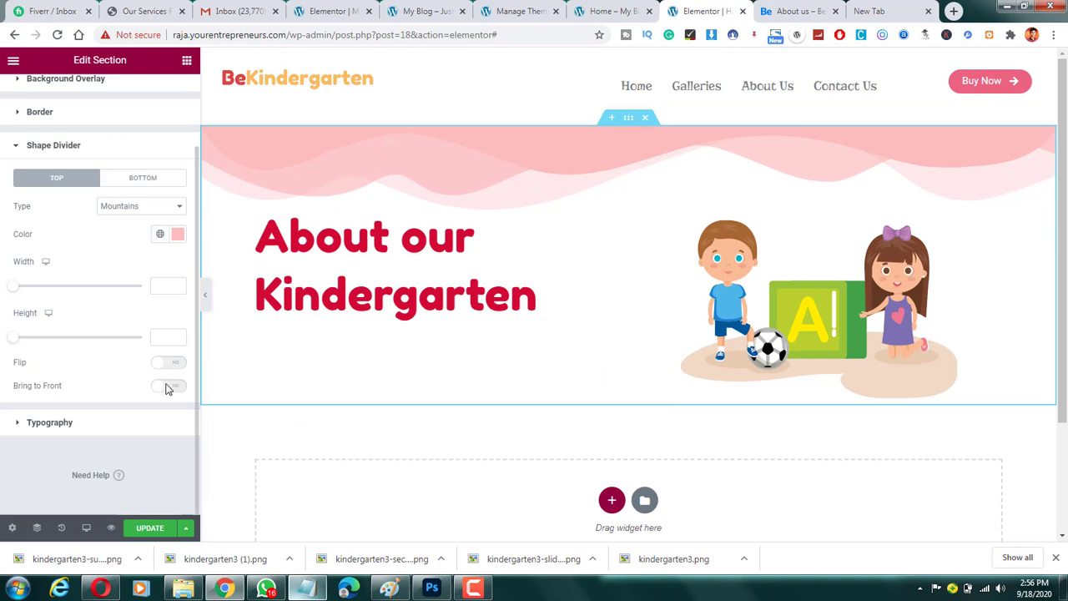
Try Bring to Front on the top shape divider, leave it off, and reset the divider's colour.
click(170, 386)
click(155, 382)
scroll(136, 214, up, 1)
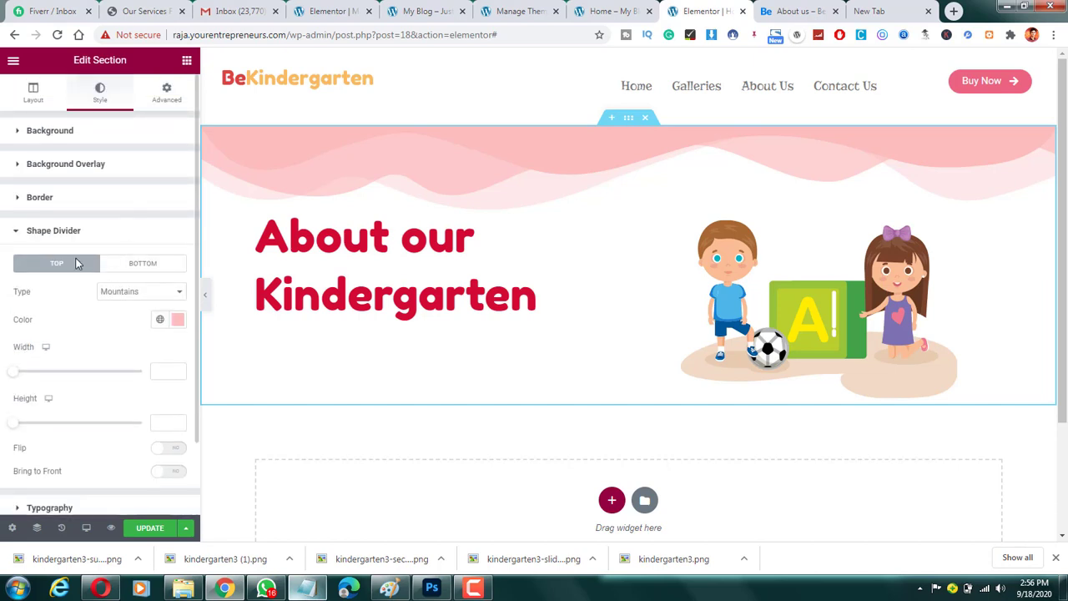
click(178, 321)
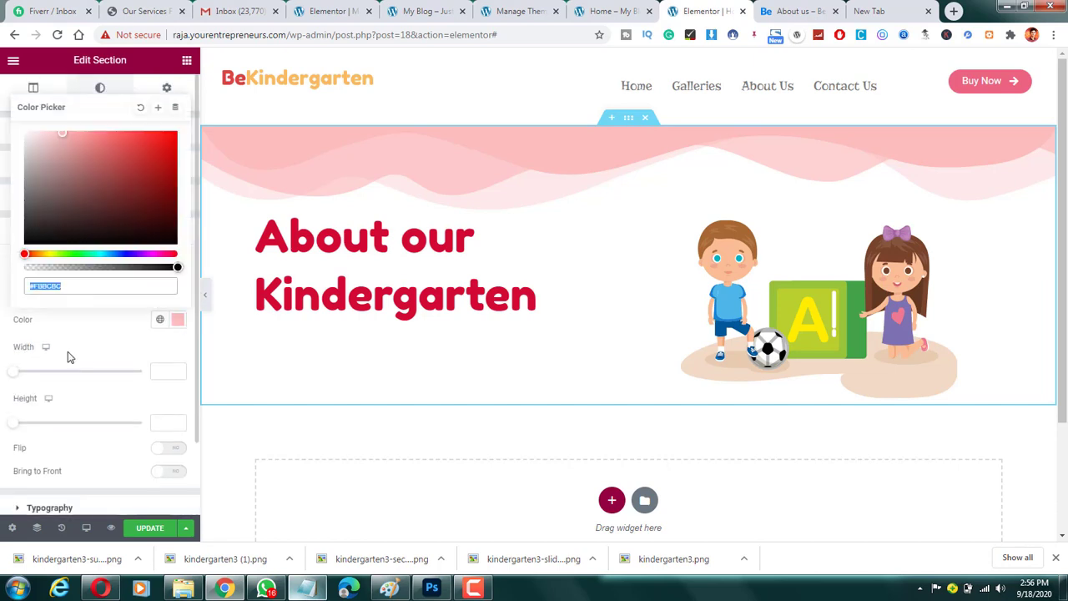
click(138, 108)
click(117, 349)
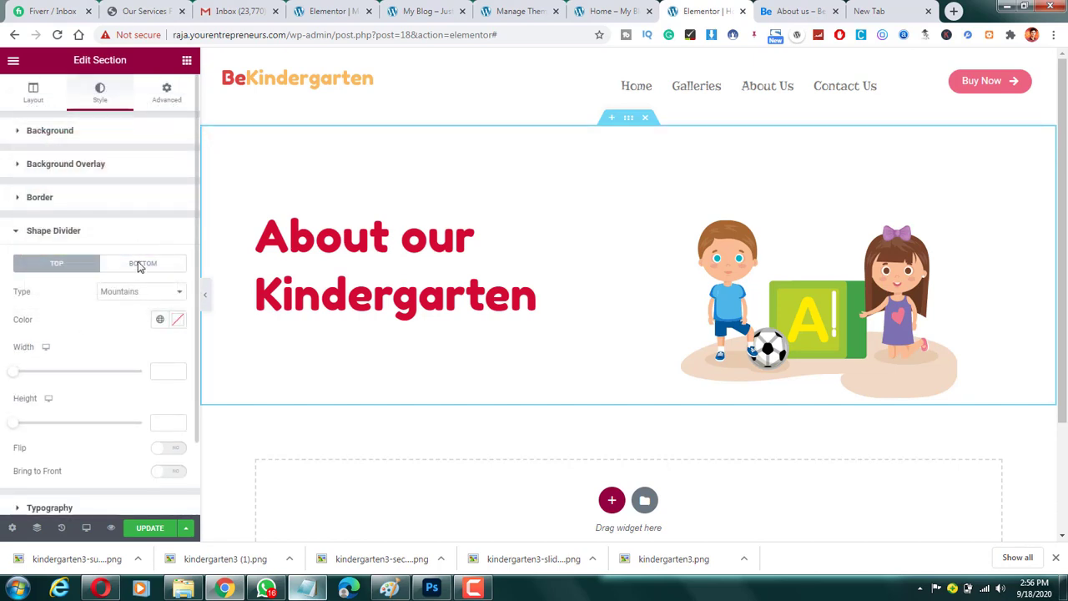
Add a Clouds shape divider to the bottom of the hero section in pale pink #FAD9D9.
click(139, 263)
click(145, 294)
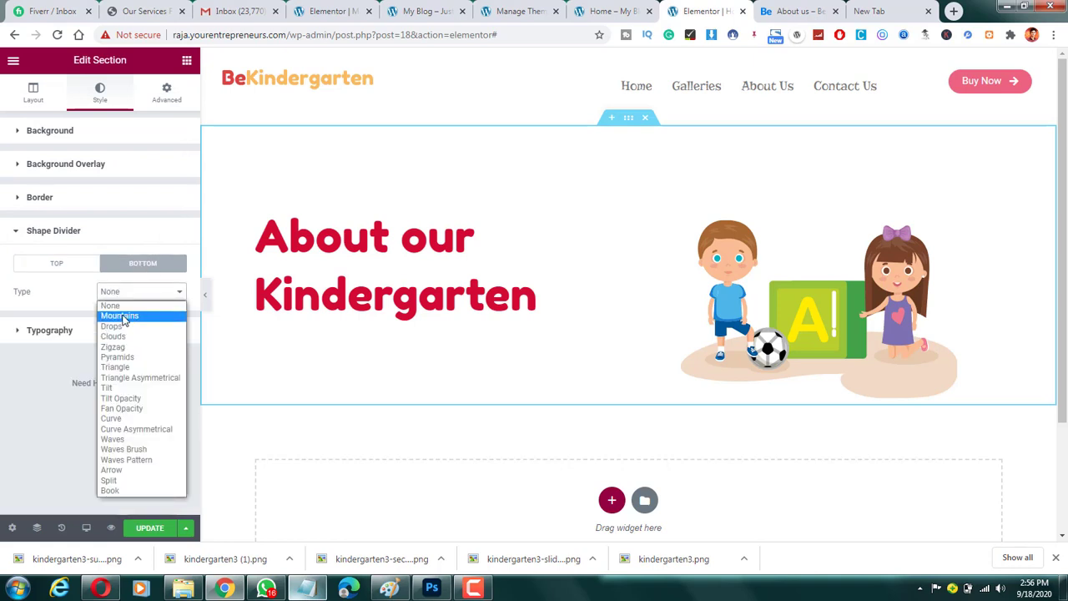
click(118, 337)
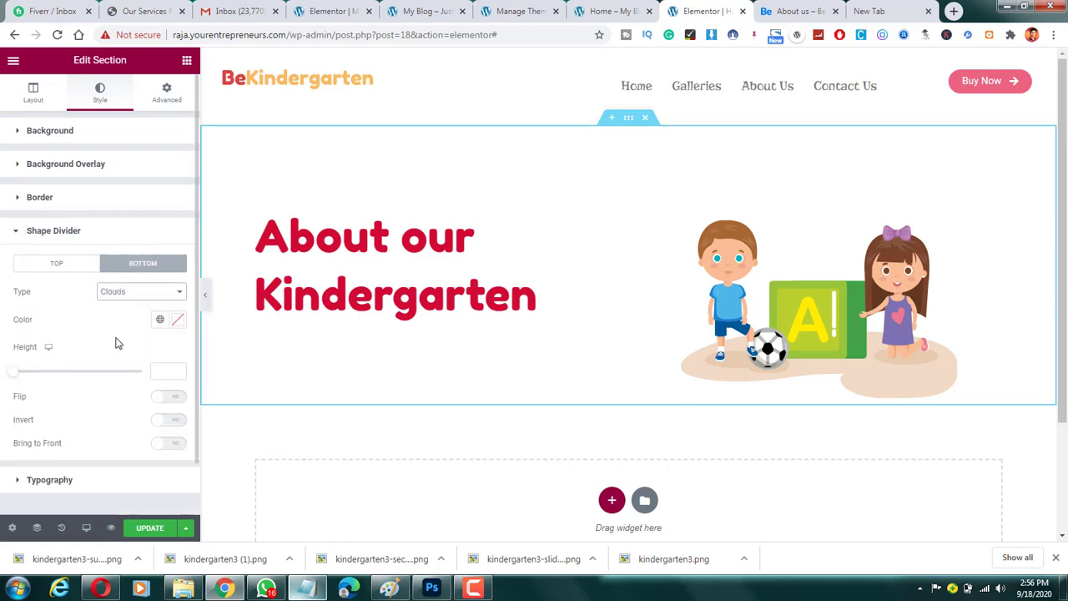
click(177, 318)
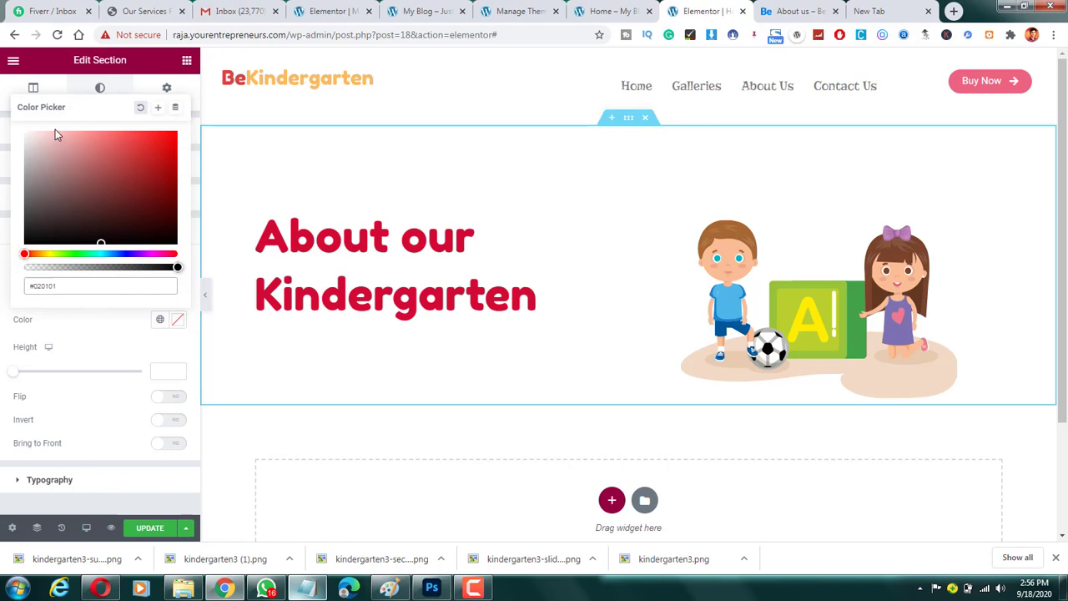
drag(55, 129, 44, 133)
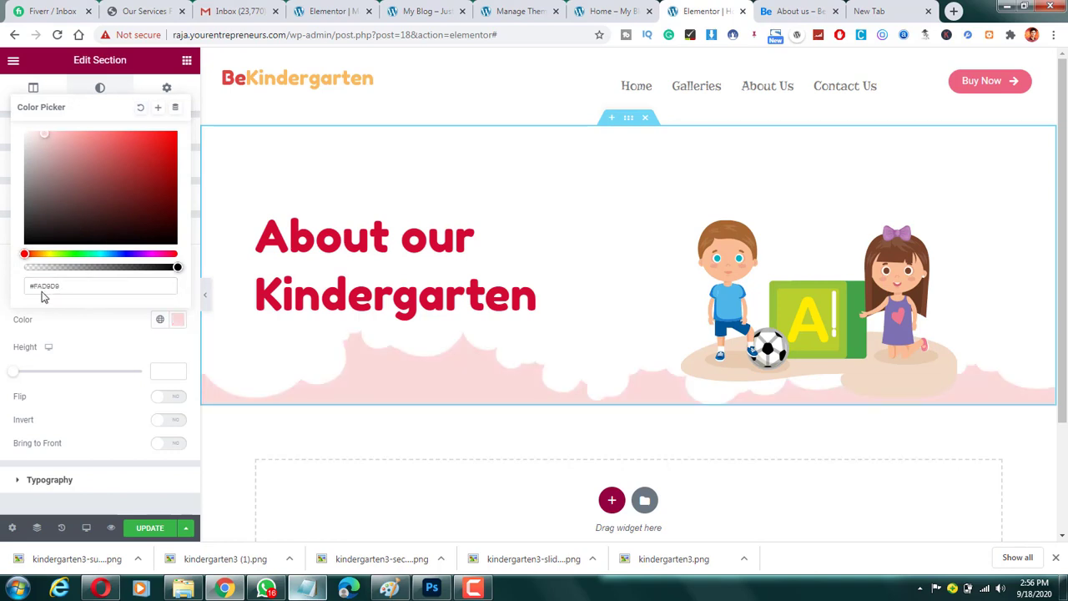
click(64, 331)
Try the Mountains type for the bottom shape divider and compare it with the reference page's wavy edge.
click(106, 295)
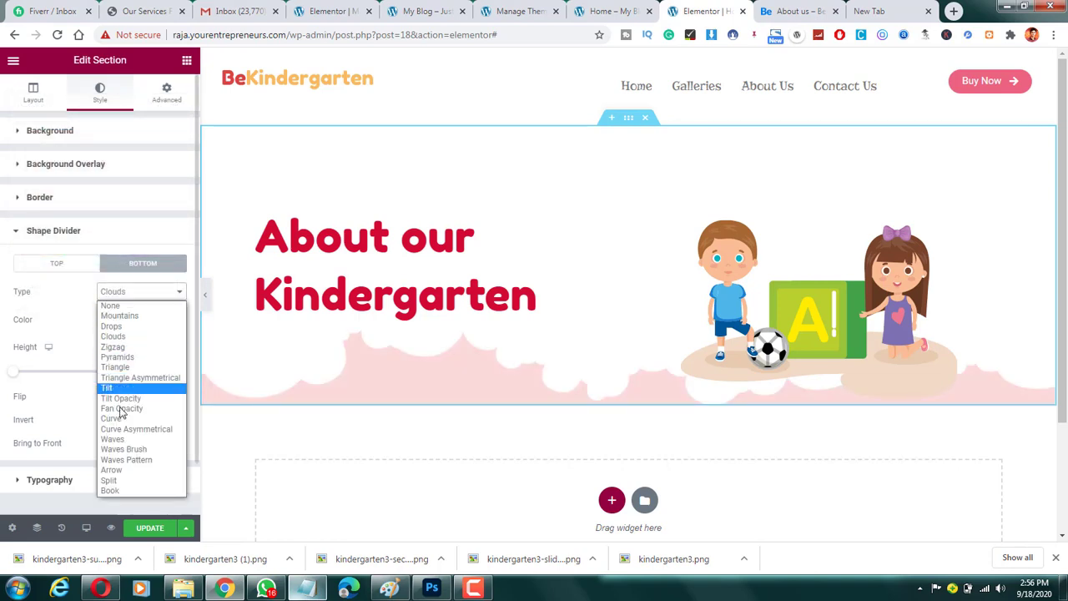
click(142, 317)
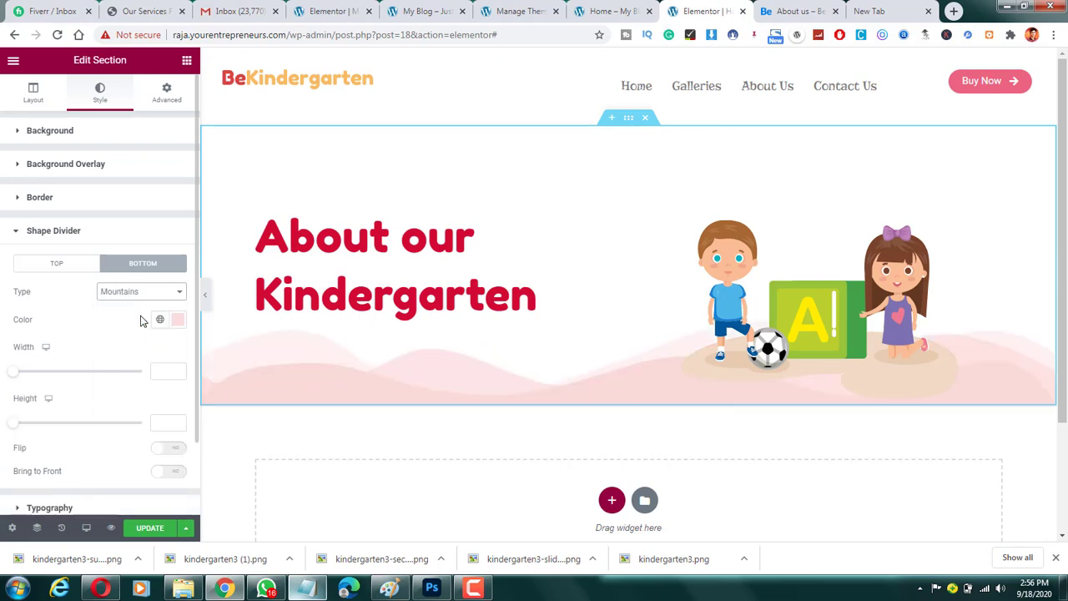
click(791, 11)
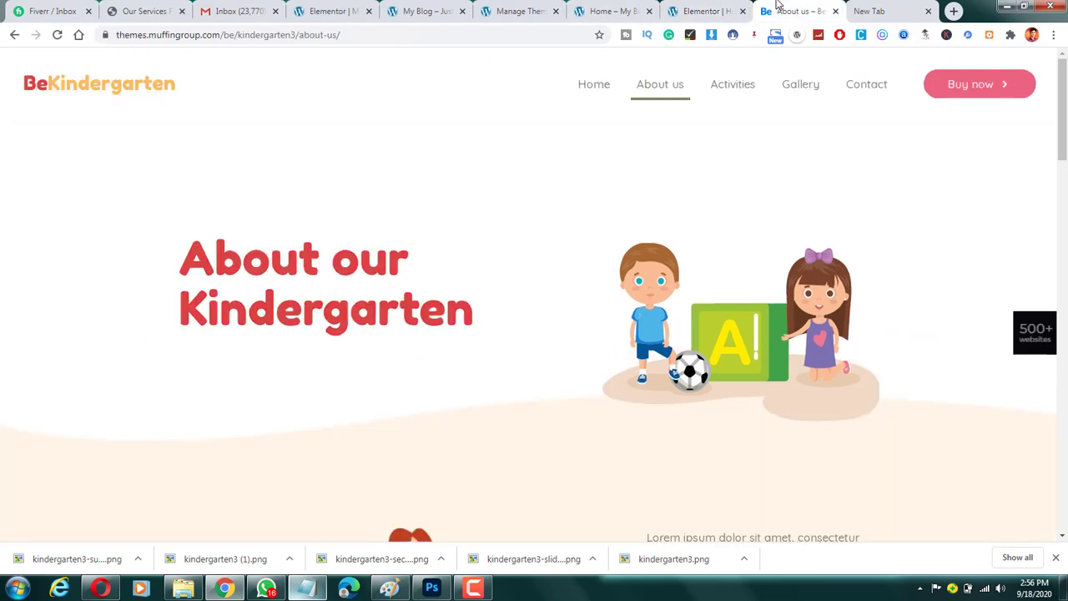
scroll(537, 419, down, 2)
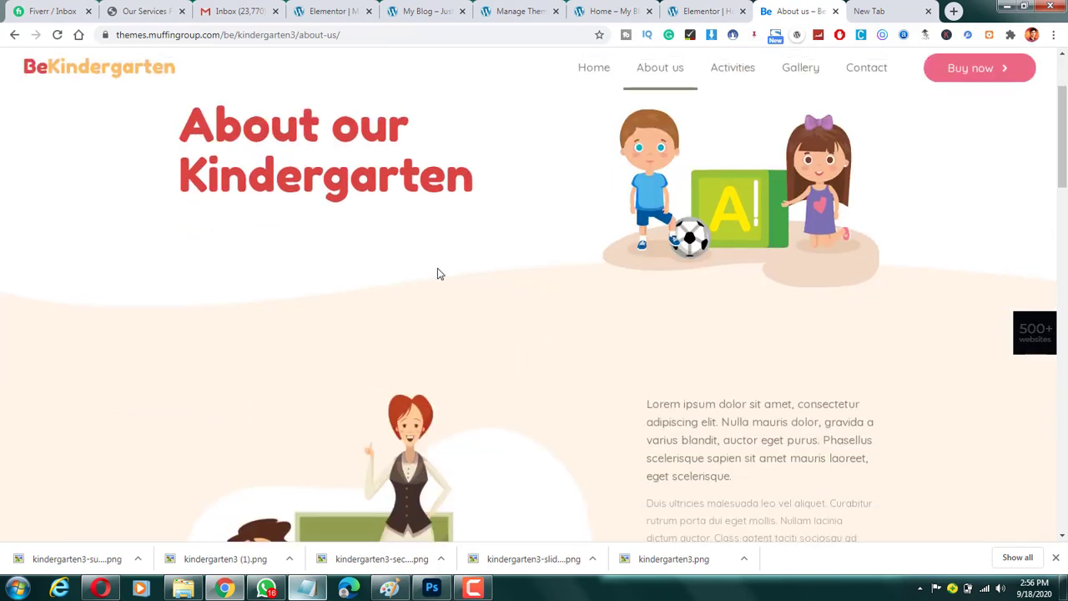
click(697, 11)
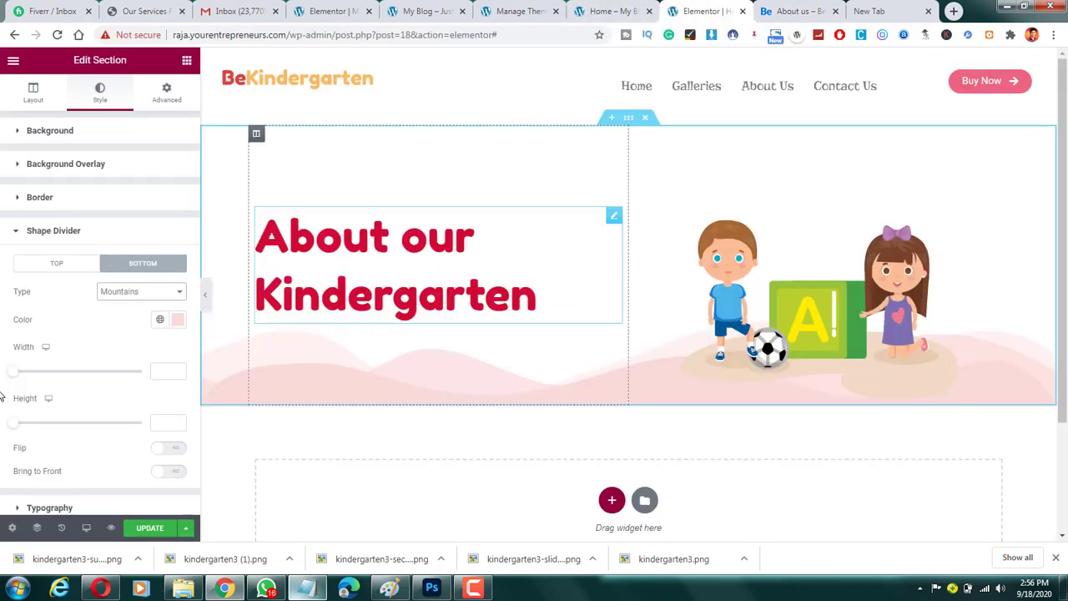
Change the bottom shape divider's type to Waves and check the curve against the reference page.
click(178, 291)
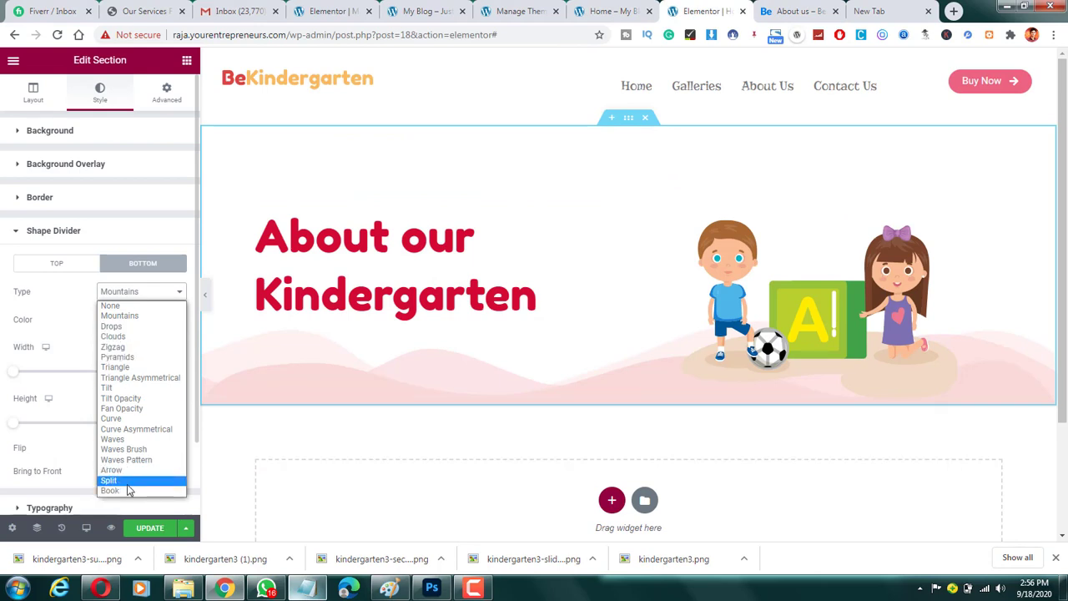
click(131, 440)
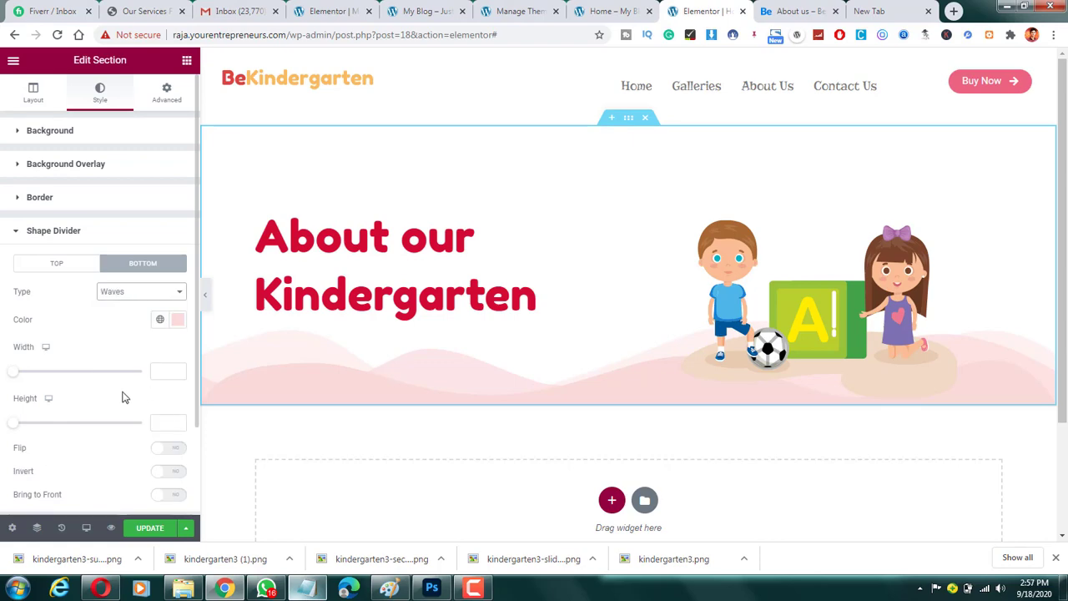
click(801, 11)
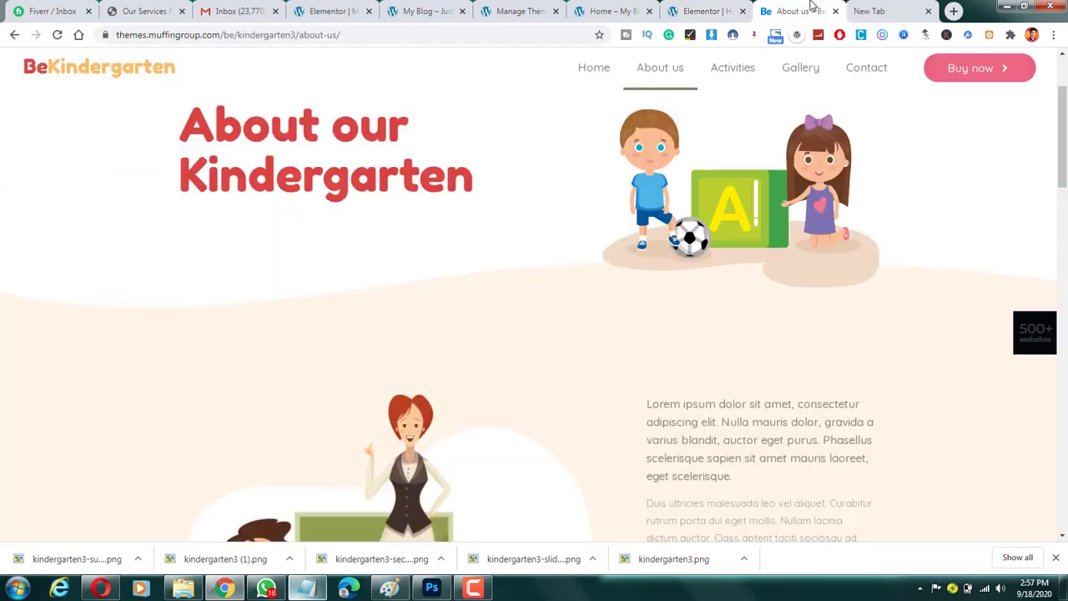
click(720, 10)
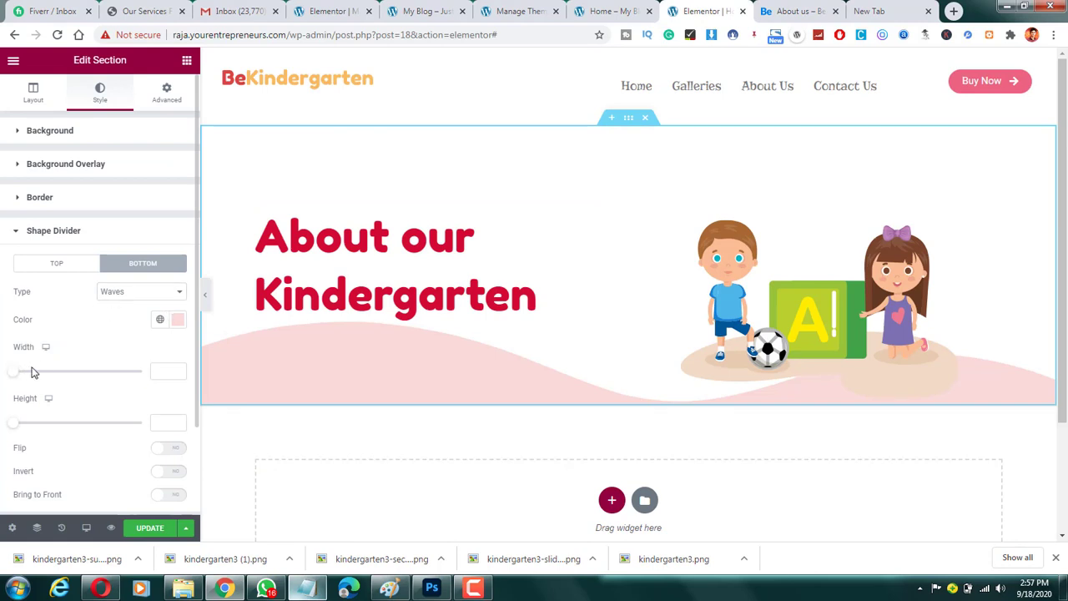
Set the Waves divider's width to 100 and height to 93, and flip it.
drag(31, 370, 16, 368)
mouse_move(11, 427)
mouse_down()
mouse_move(42, 422)
mouse_move(31, 424)
mouse_up()
click(168, 451)
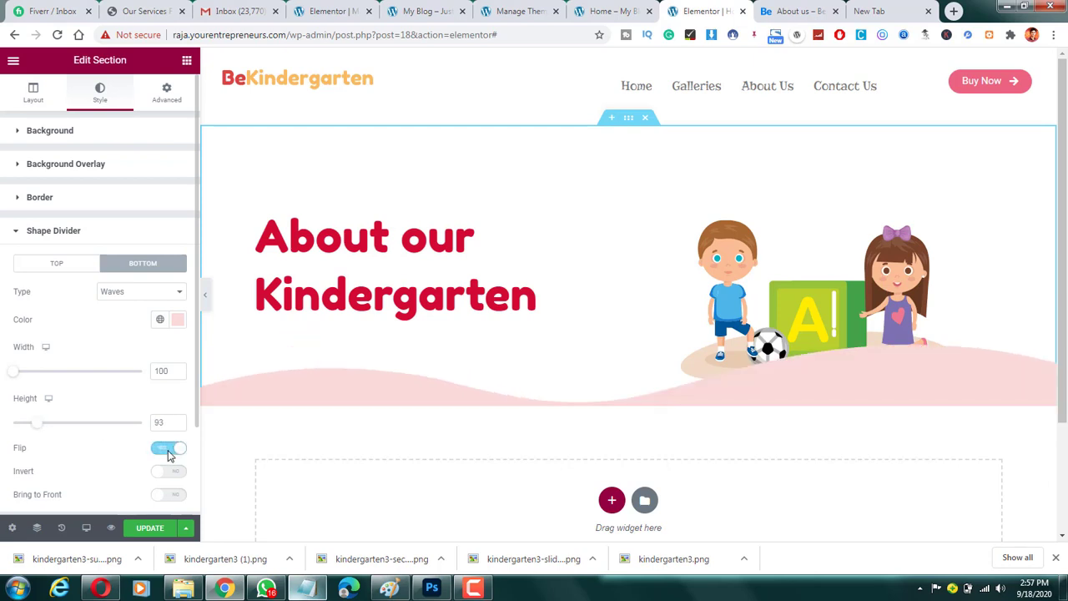
Try inverting the Waves divider at the bottom of the hero section, then turn the inversion off again.
scroll(105, 425, down, 2)
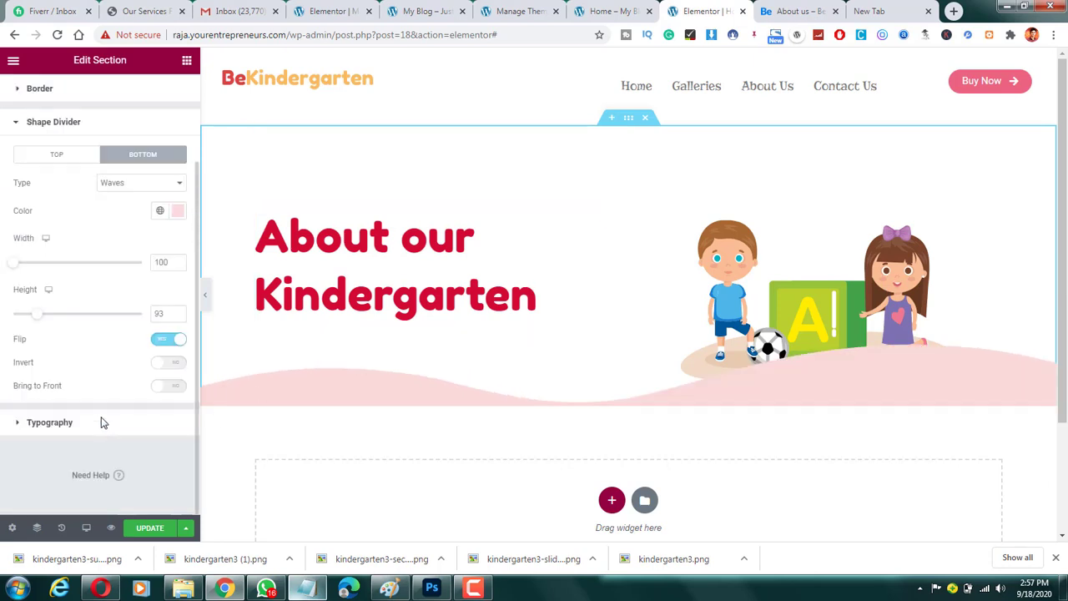
click(175, 364)
click(176, 365)
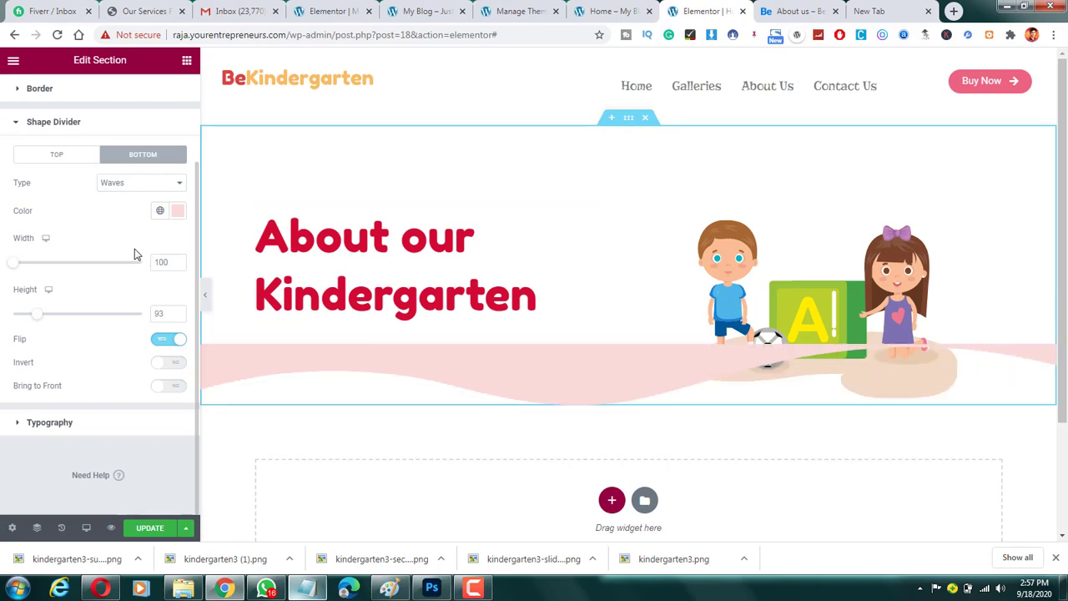
Try the Waves Brush type for the bottom divider, testing Bring to Front and turning Flip off.
click(155, 188)
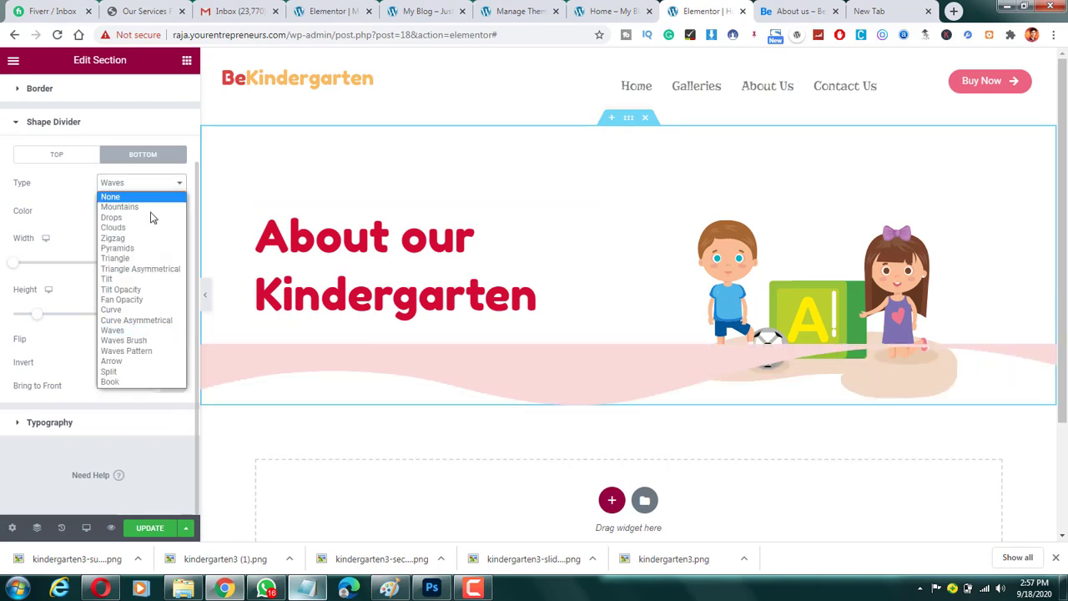
click(119, 341)
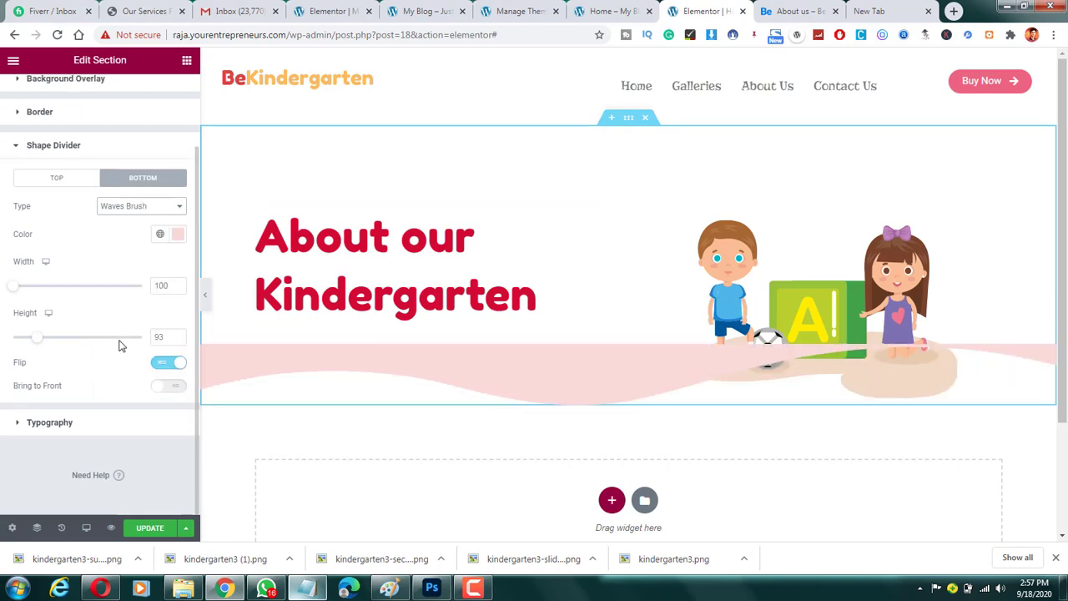
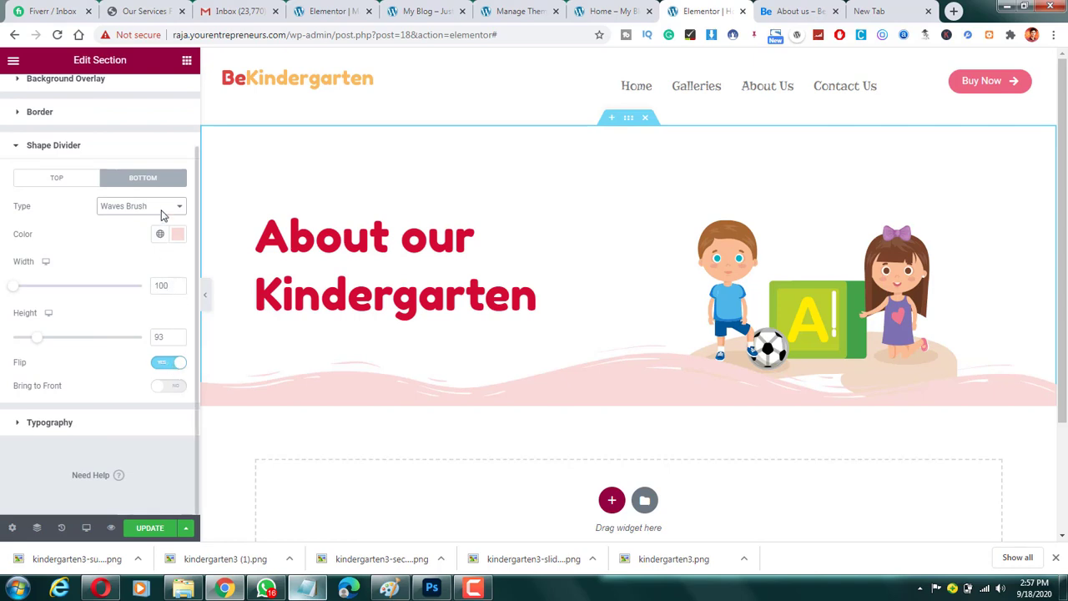
click(171, 387)
click(173, 389)
click(171, 365)
click(171, 366)
click(171, 366)
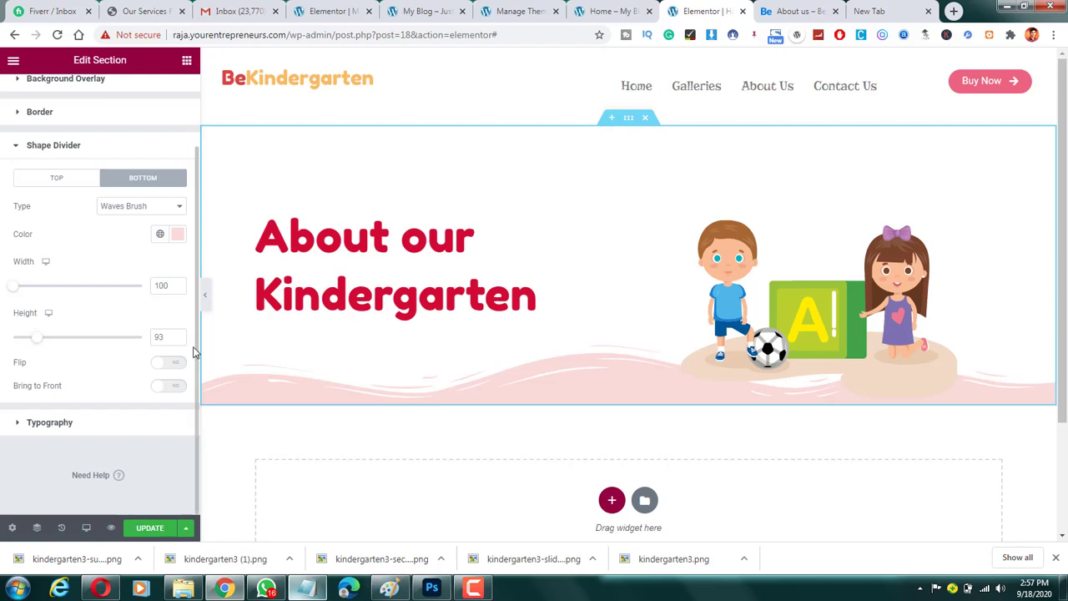
Try the Waves Pattern, Curve and Curve Asymmetrical types for the bottom shape divider.
click(141, 208)
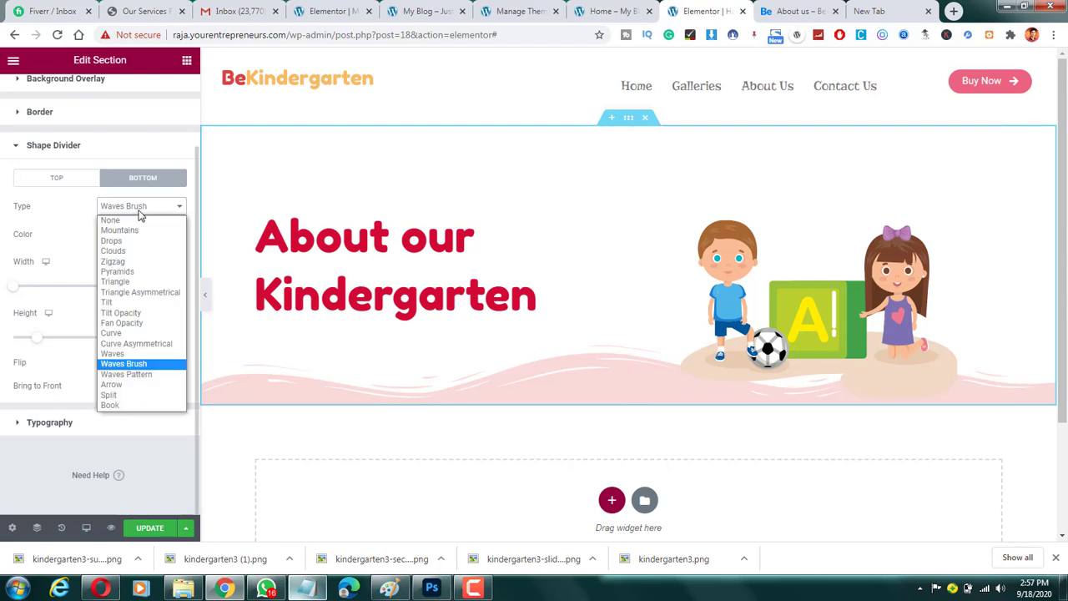
click(124, 365)
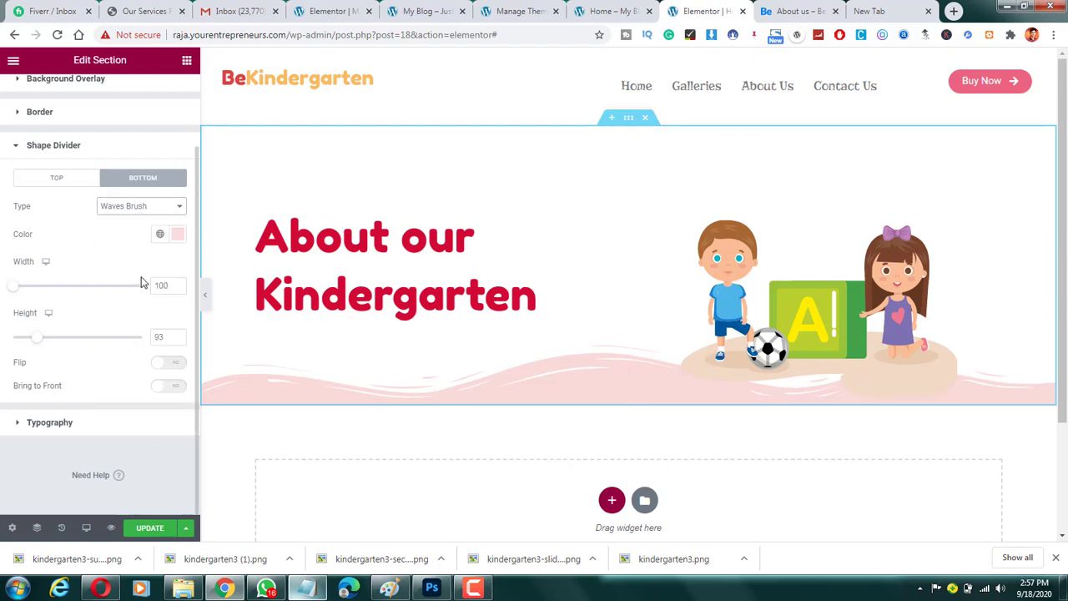
click(150, 207)
click(134, 375)
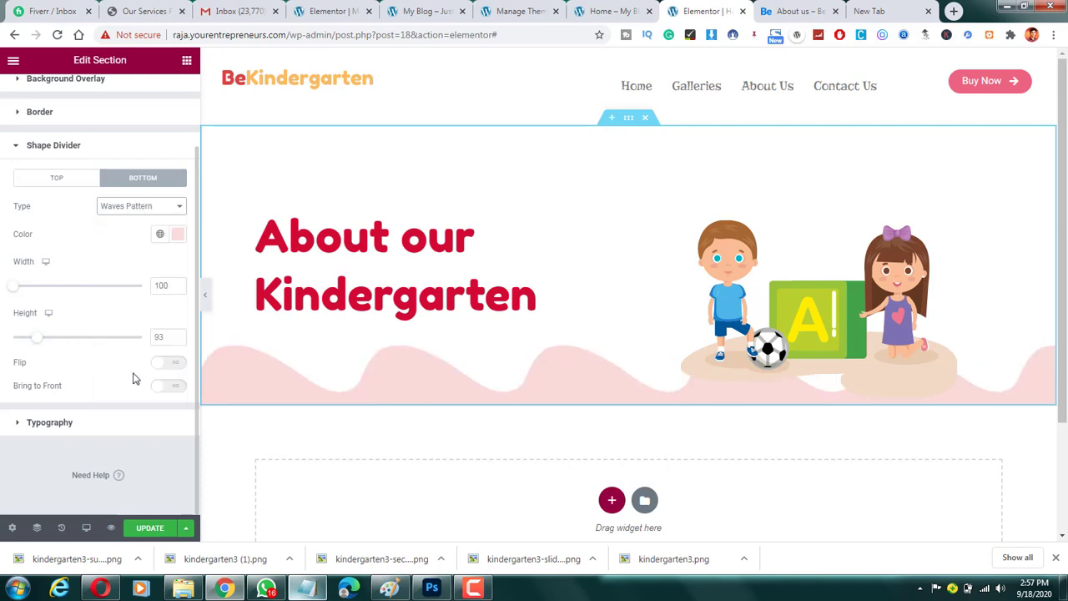
click(150, 208)
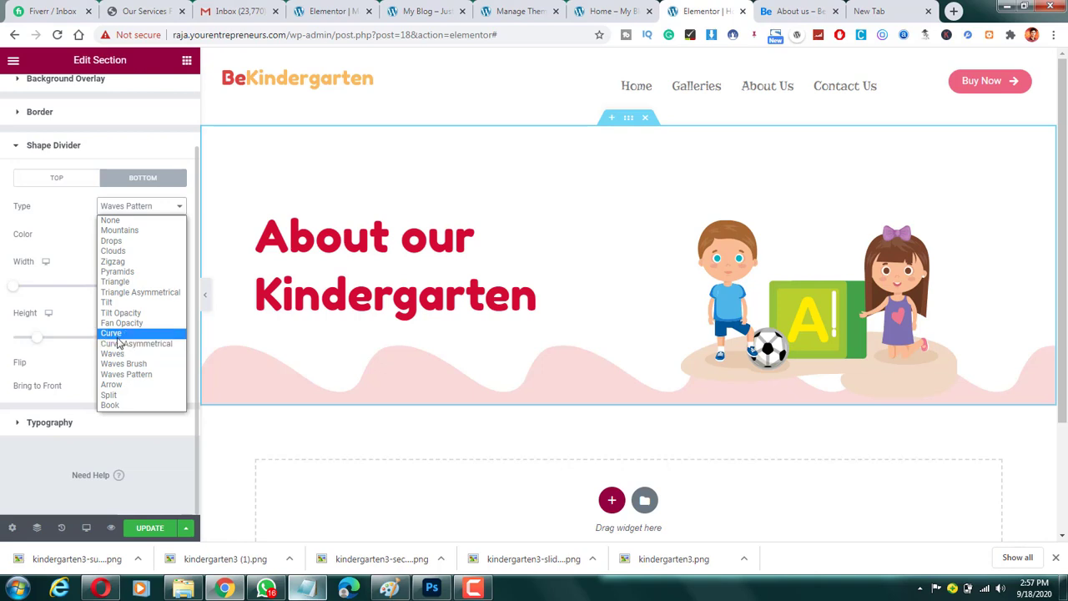
click(116, 333)
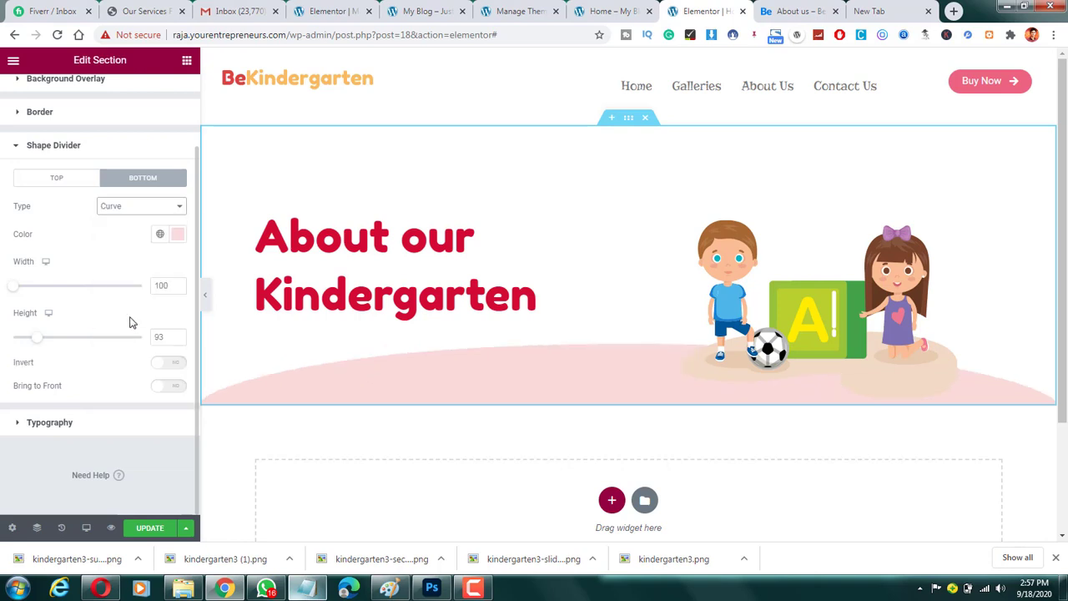
click(152, 208)
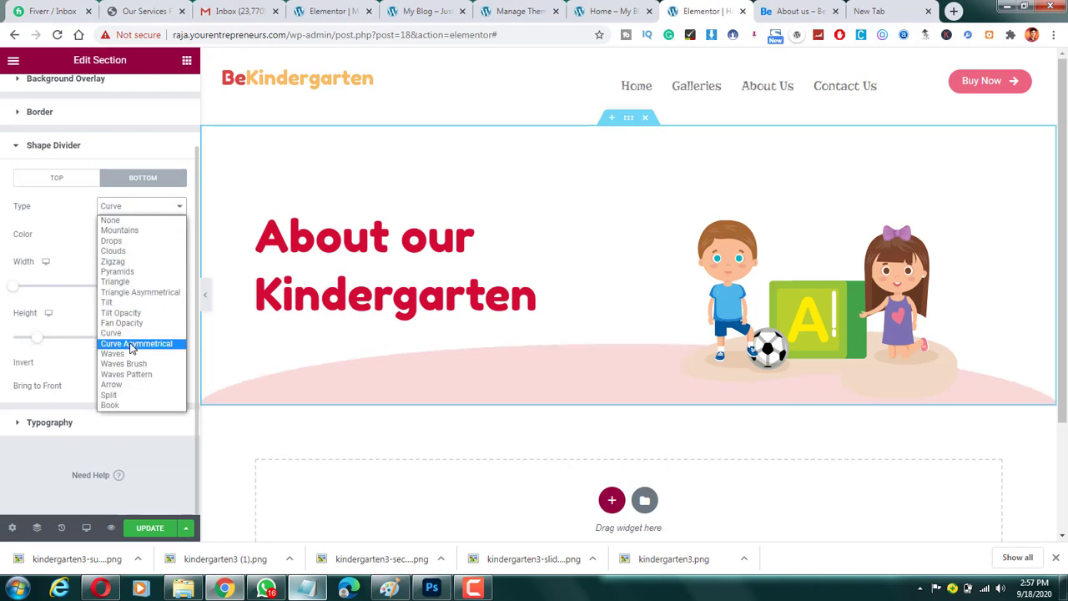
click(127, 344)
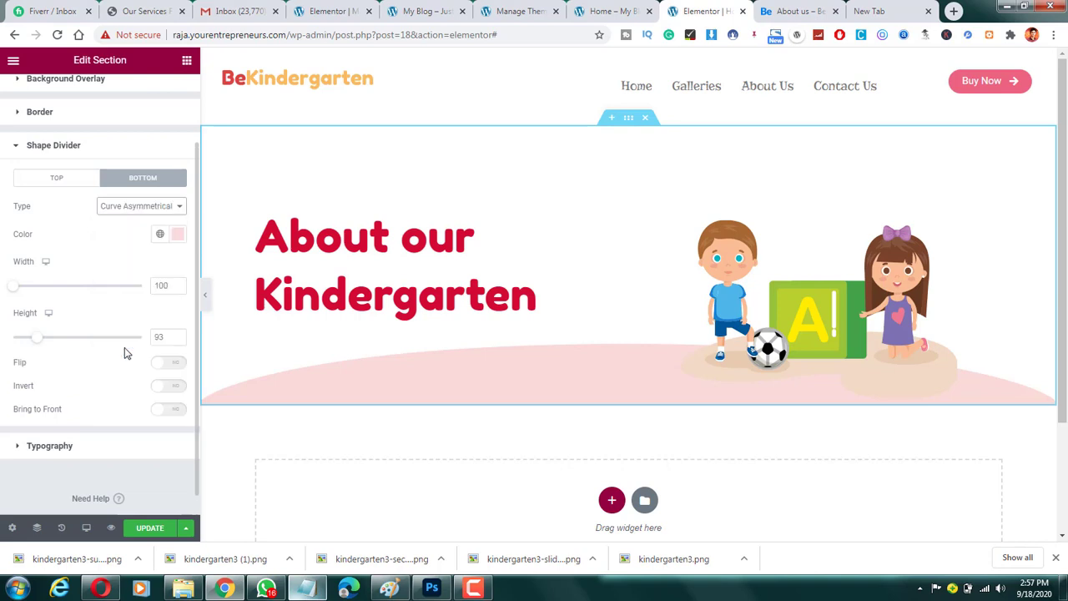
Return the bottom divider's type to Waves and compare it with the reference page's wavy edge.
click(138, 207)
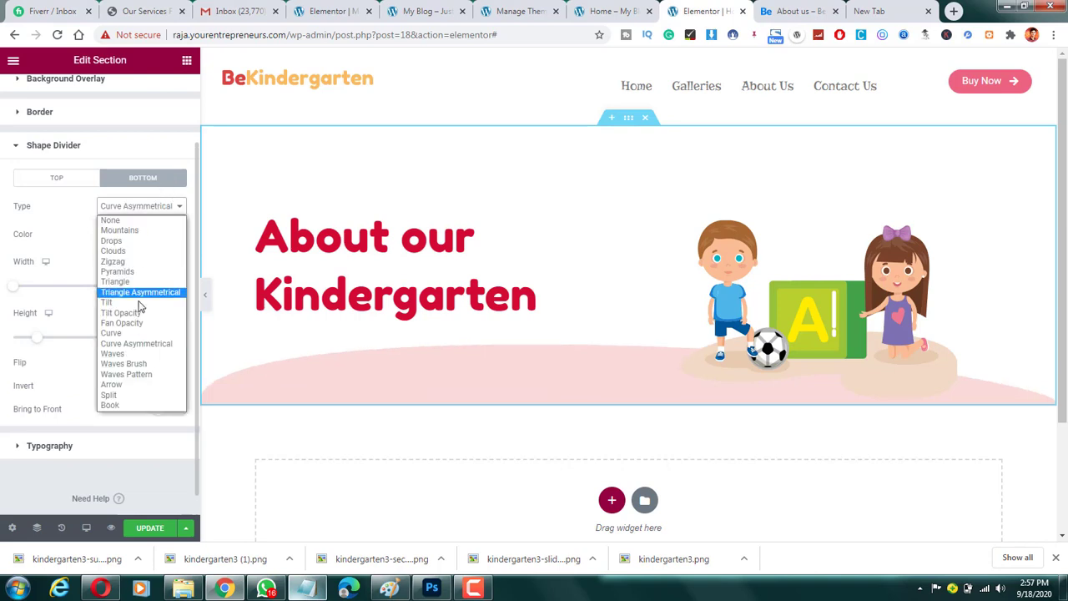
click(113, 353)
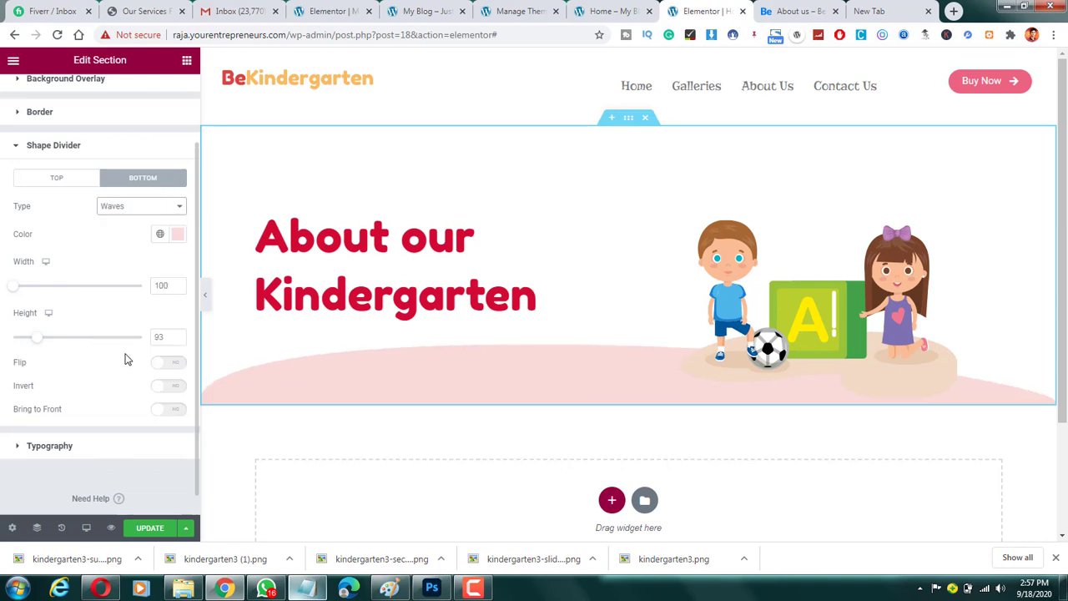
click(797, 11)
scroll(620, 262, down, 2)
scroll(655, 60, up, 2)
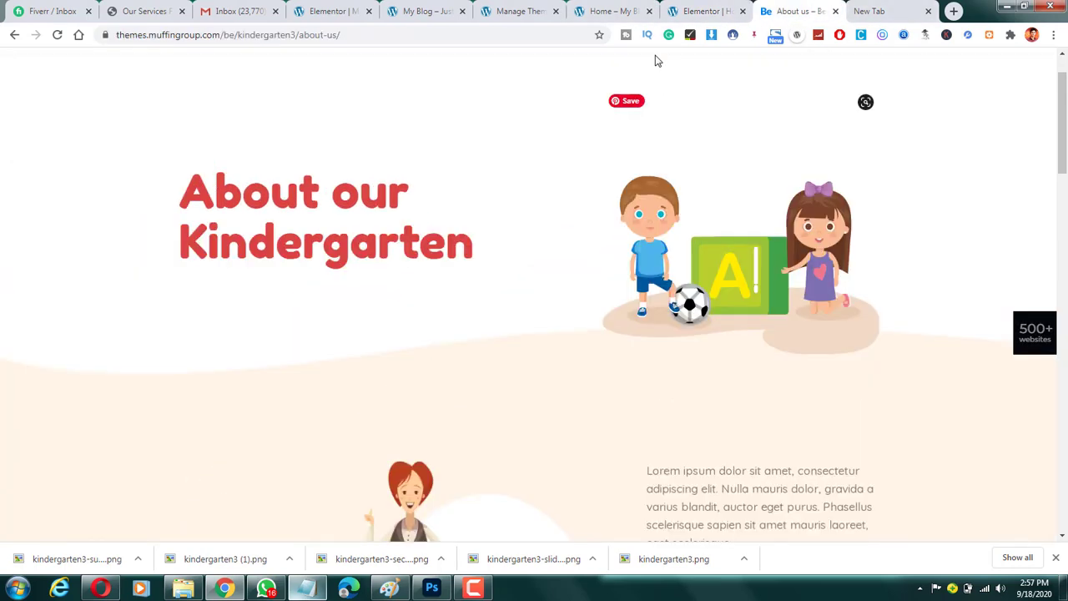
click(708, 11)
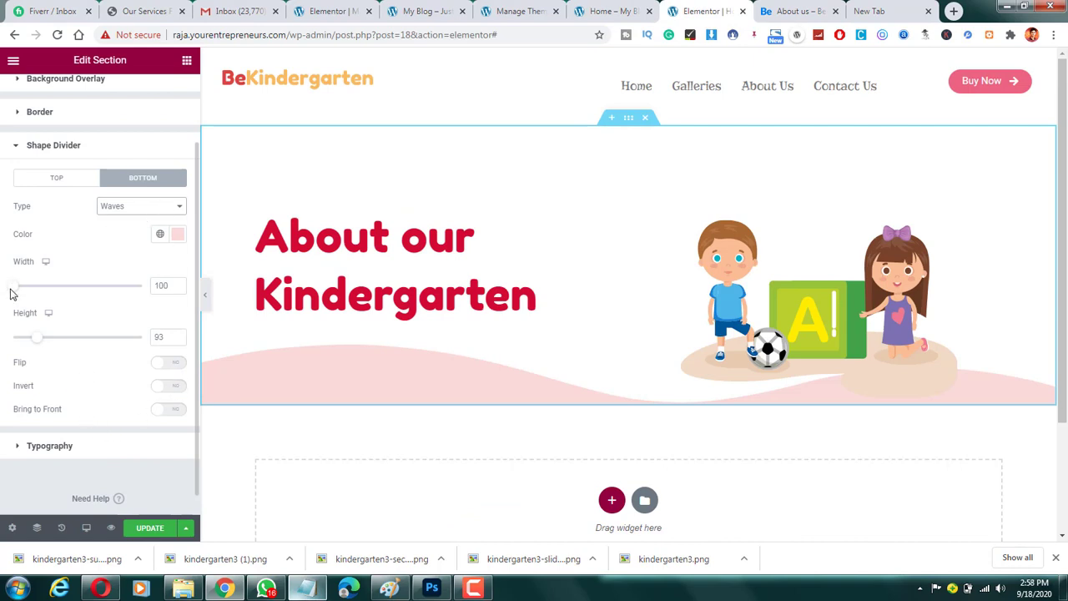
Set the Waves divider's width to 203 and height to 121, testing the Flip option.
drag(13, 286, 80, 285)
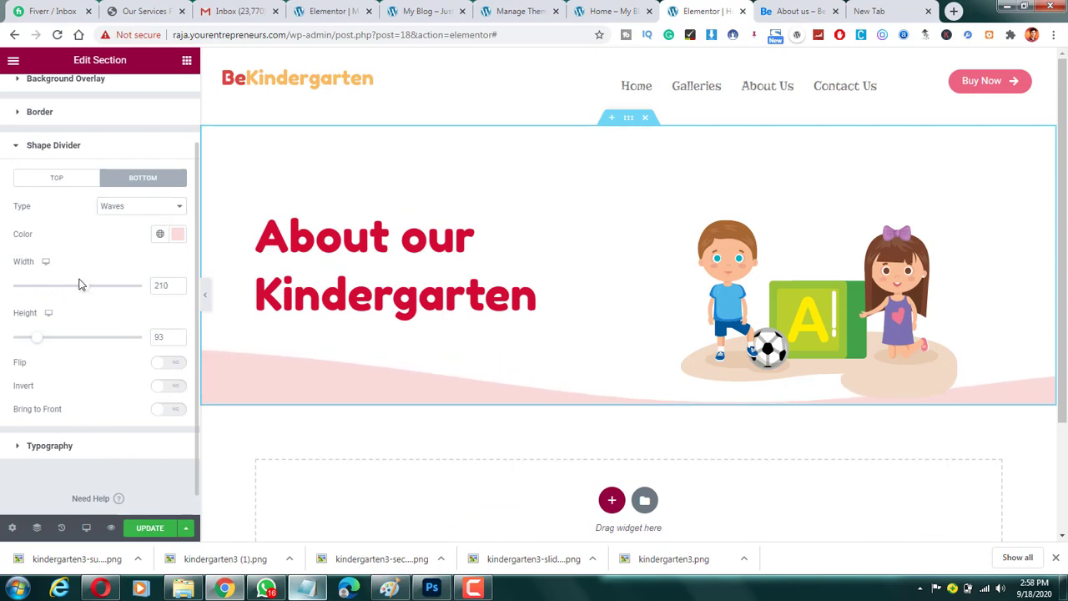
click(166, 364)
click(165, 364)
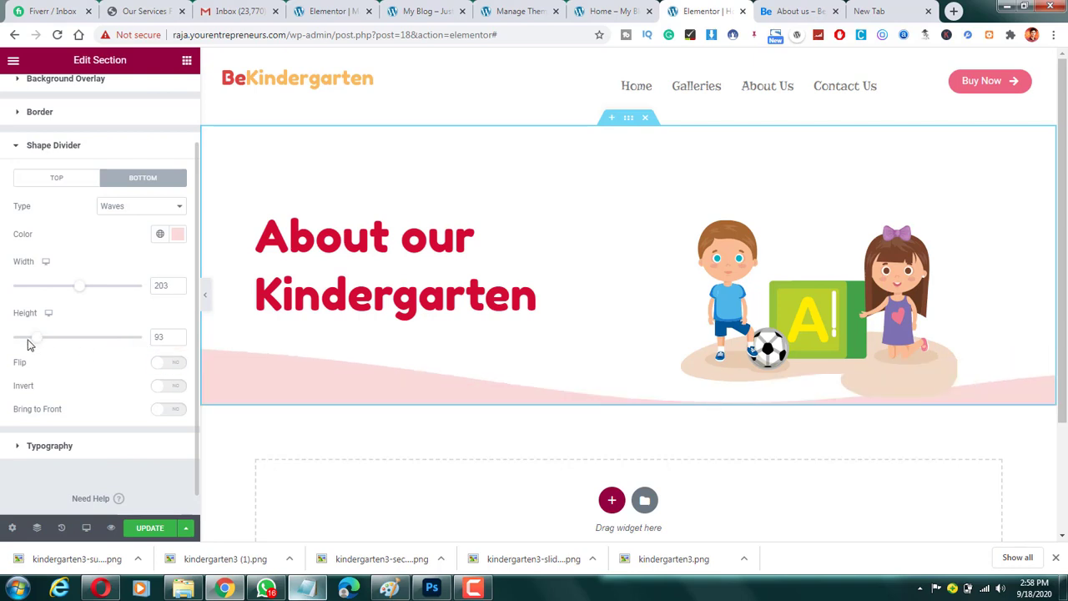
mouse_move(37, 341)
mouse_down()
mouse_move(72, 342)
mouse_move(46, 343)
mouse_up()
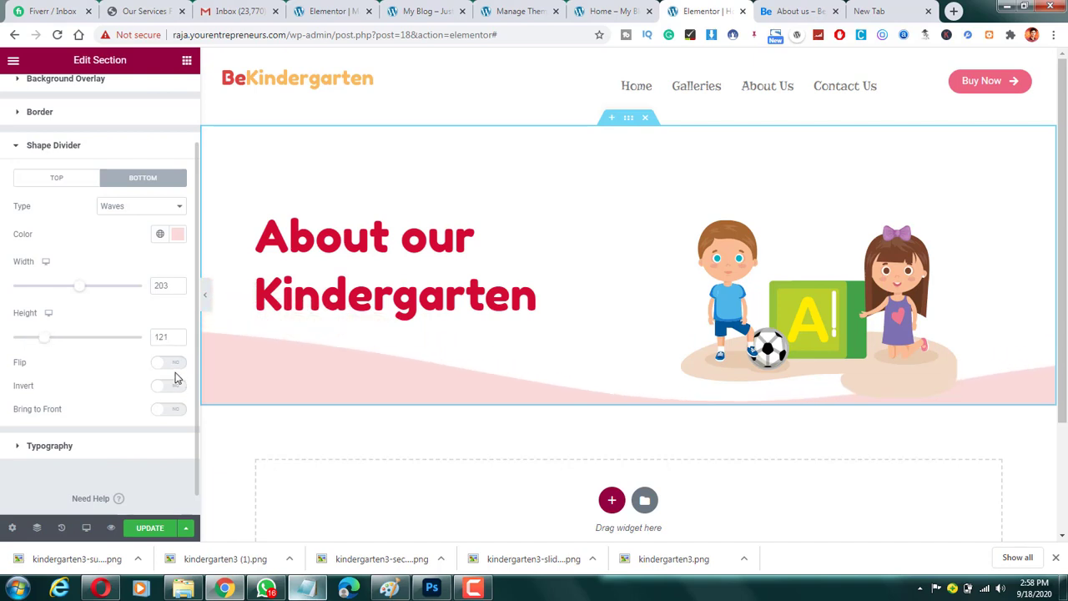
Enable Flip and Invert for the bottom Waves divider, leaving Bring to Front off after testing it.
click(170, 409)
click(170, 409)
click(168, 365)
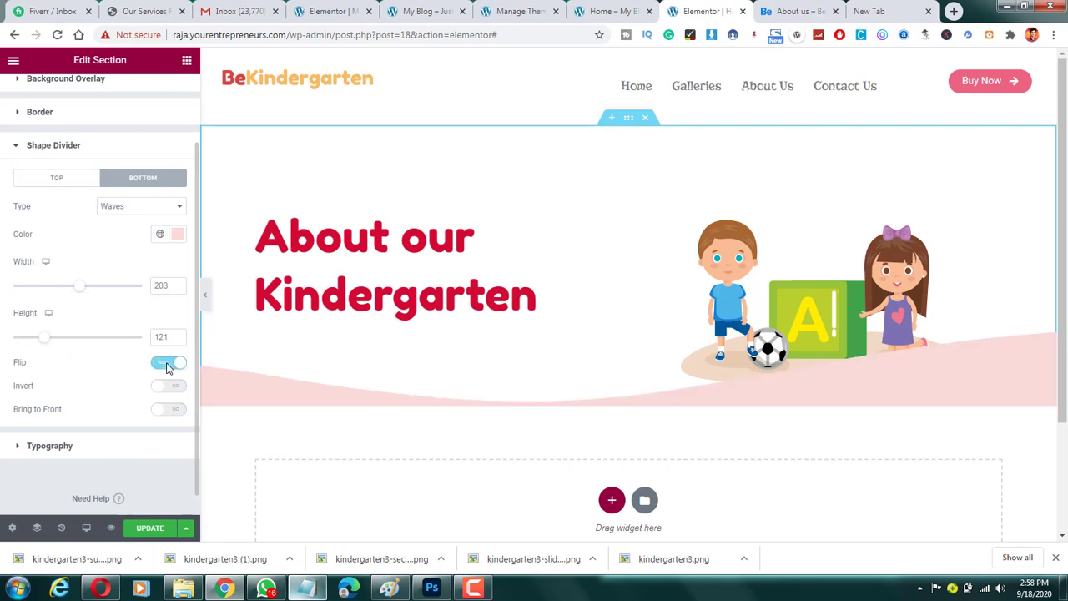
click(167, 411)
click(168, 411)
click(168, 386)
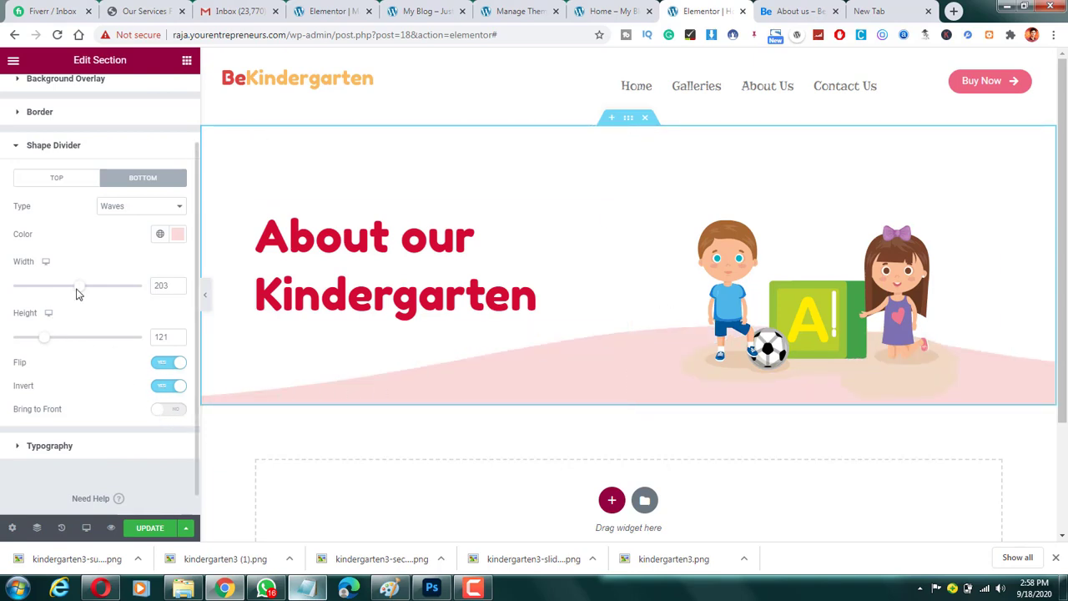
Set the Waves divider's width to 156 and height to 82, and look over the section's typography options.
drag(76, 293, 44, 293)
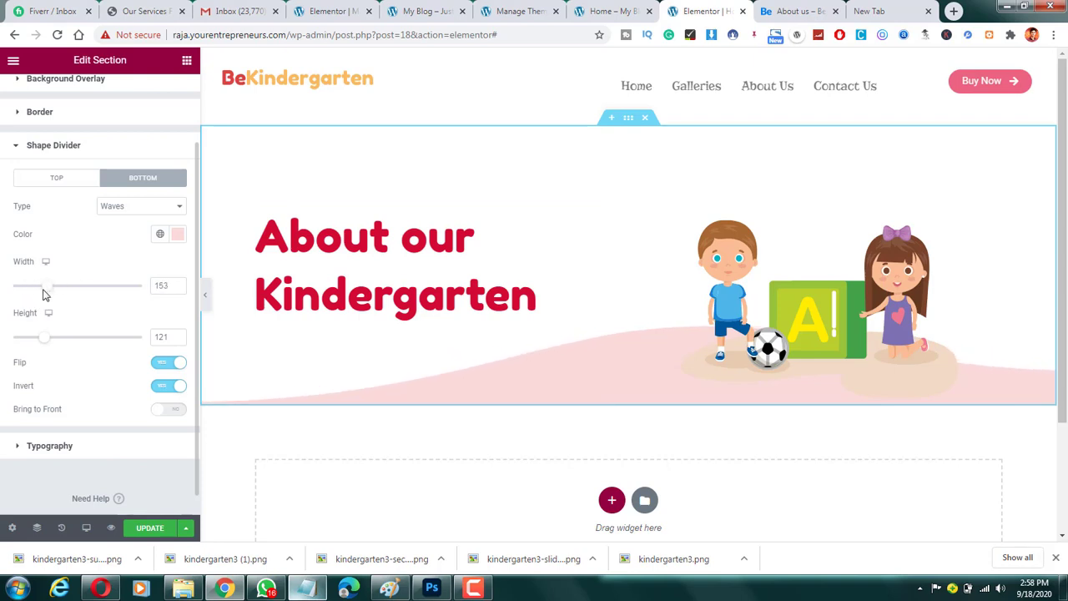
drag(50, 338, 36, 341)
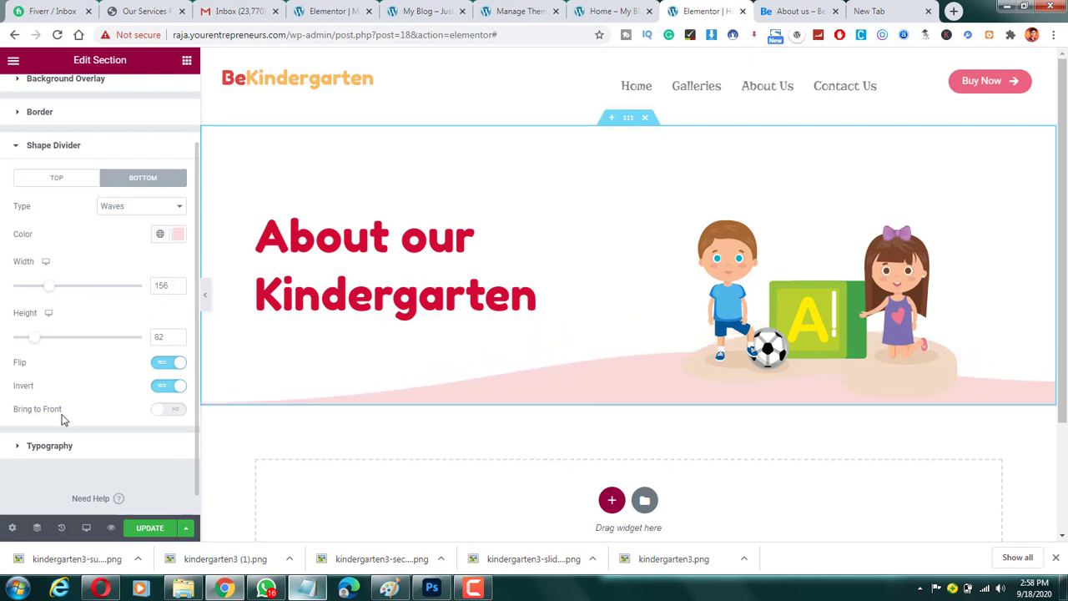
click(50, 445)
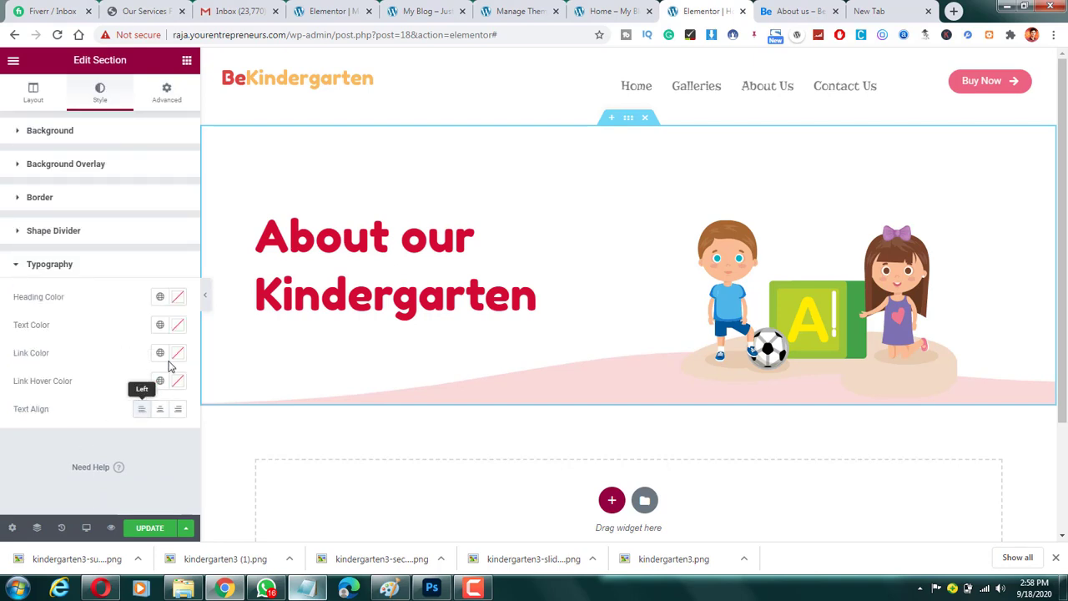
click(83, 264)
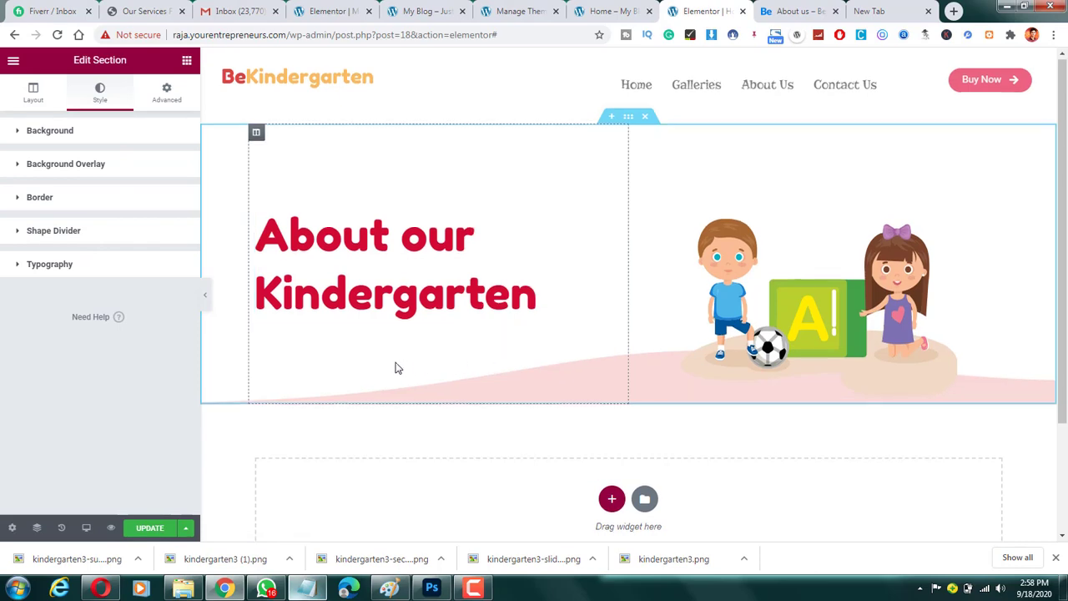
Compare the hero section's divider with the wavy edge and background colour on the reference About us page.
scroll(236, 359, down, 1)
scroll(677, 291, up, 1)
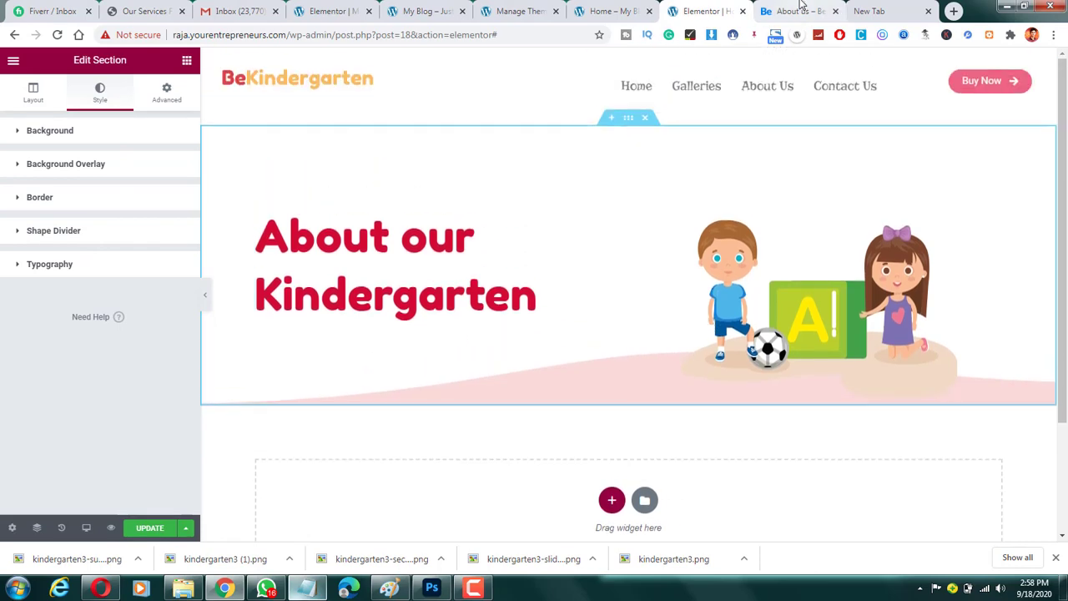
click(775, 13)
scroll(630, 353, down, 1)
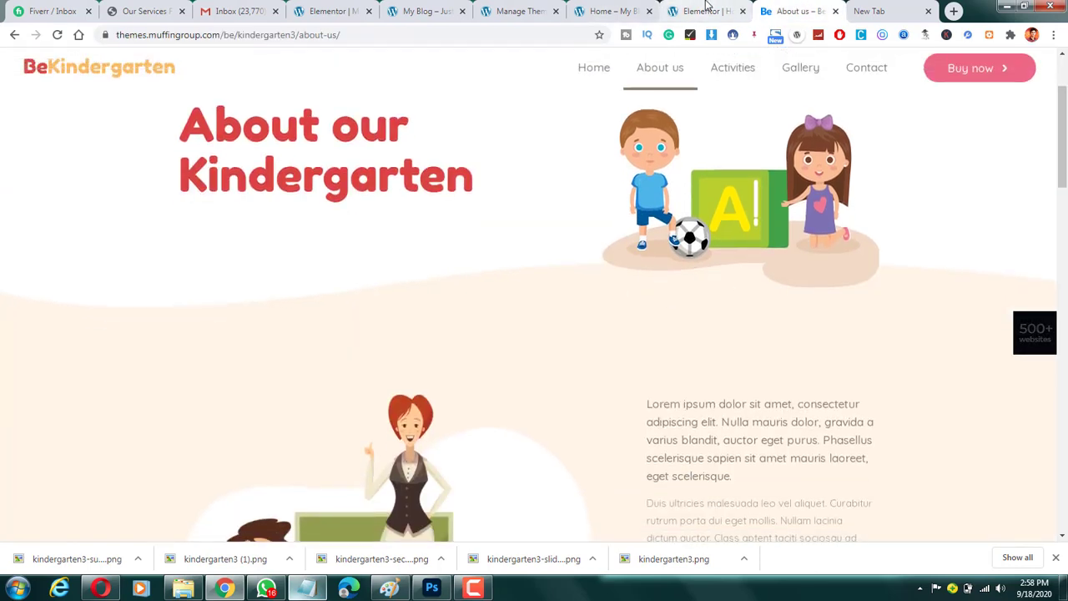
click(708, 11)
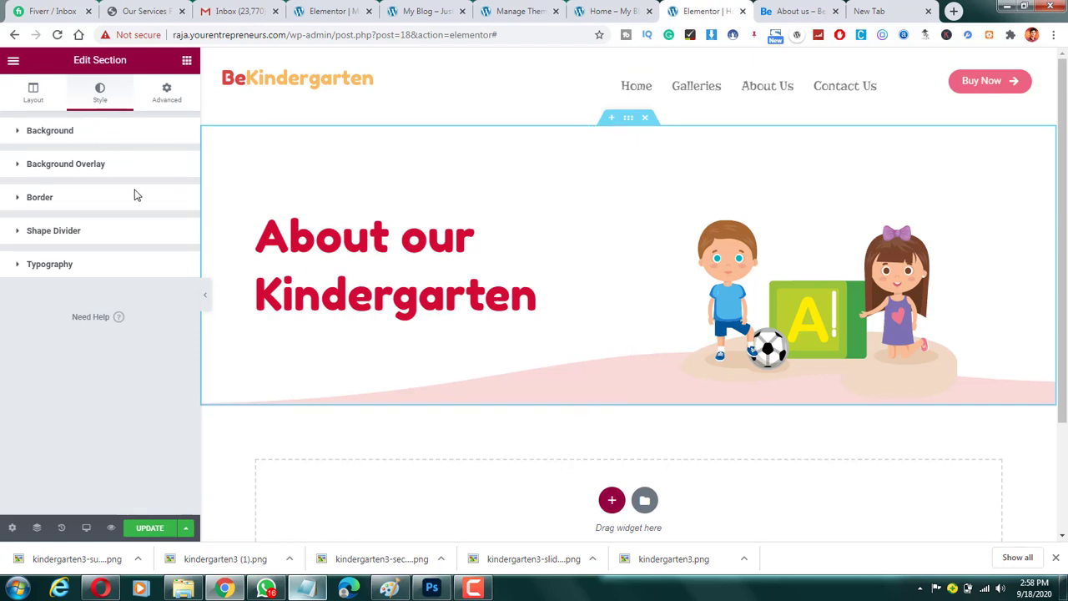
Lighten the colour of the hero section's bottom Waves divider to #FFEEEE.
click(54, 230)
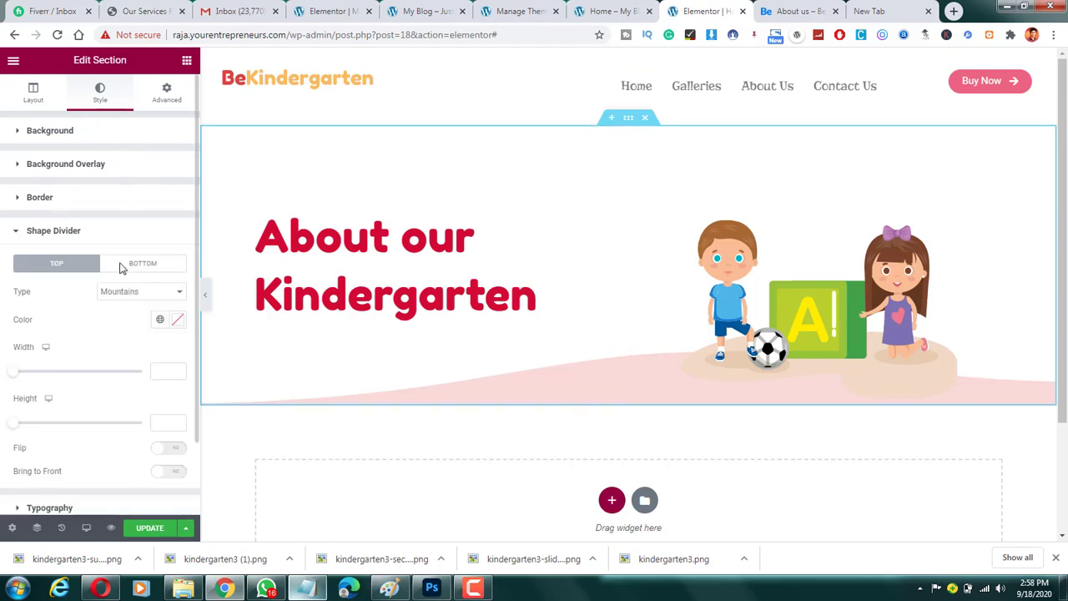
scroll(132, 292, down, 1)
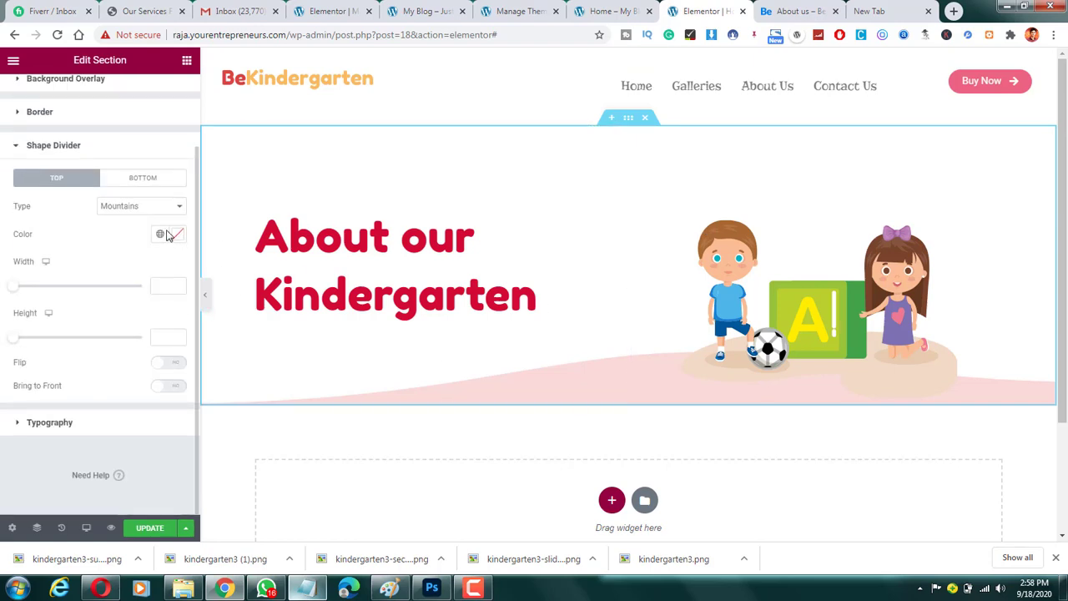
click(142, 178)
click(175, 235)
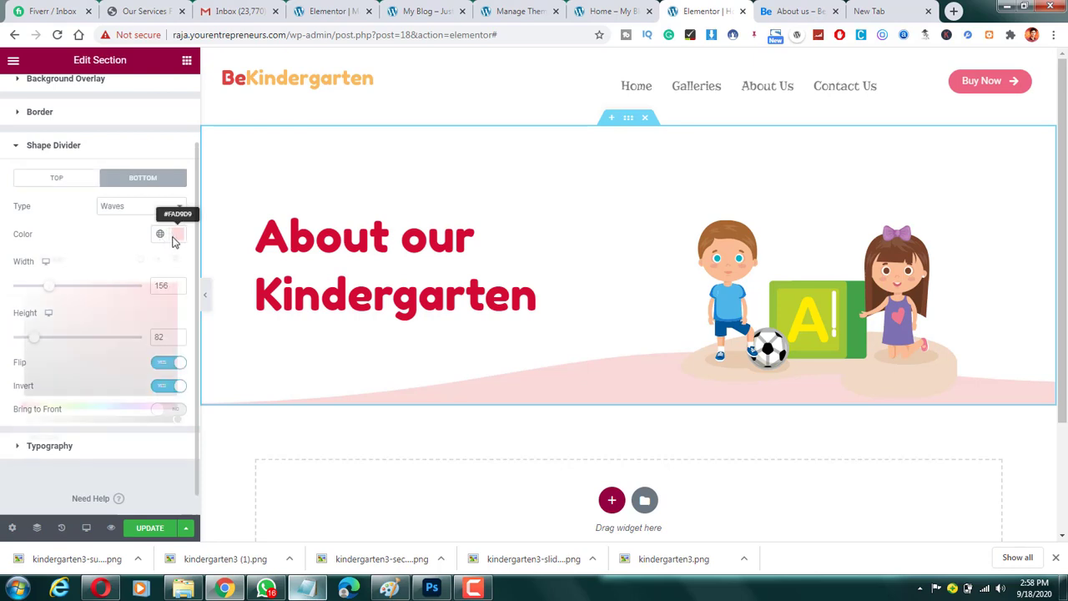
click(34, 283)
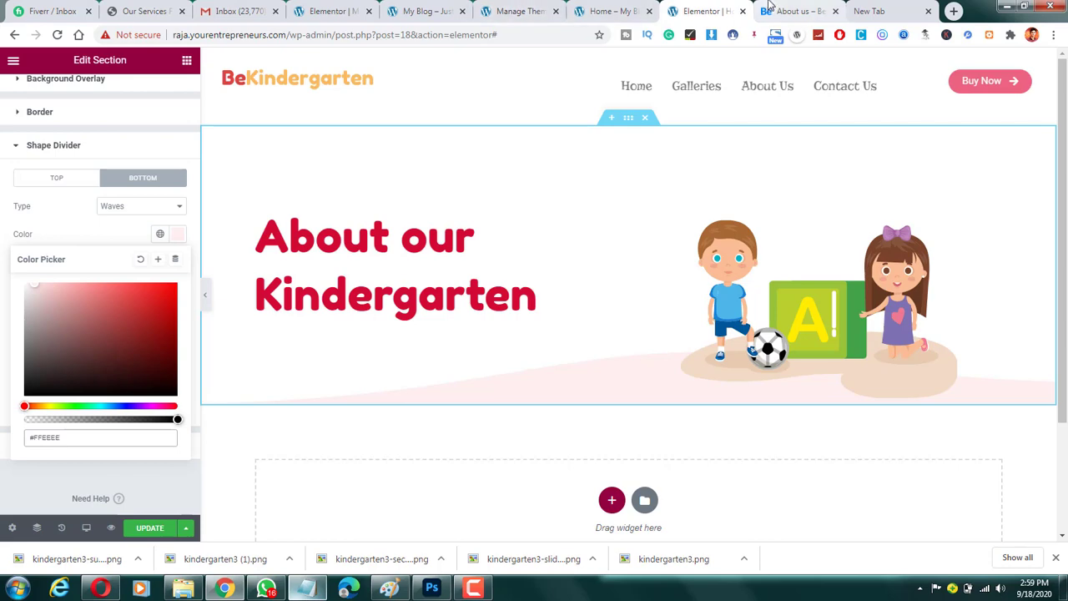
Shift the bottom divider's hue from pink to orange for a pale peach tint, checking it against the reference About us page.
click(793, 11)
click(705, 11)
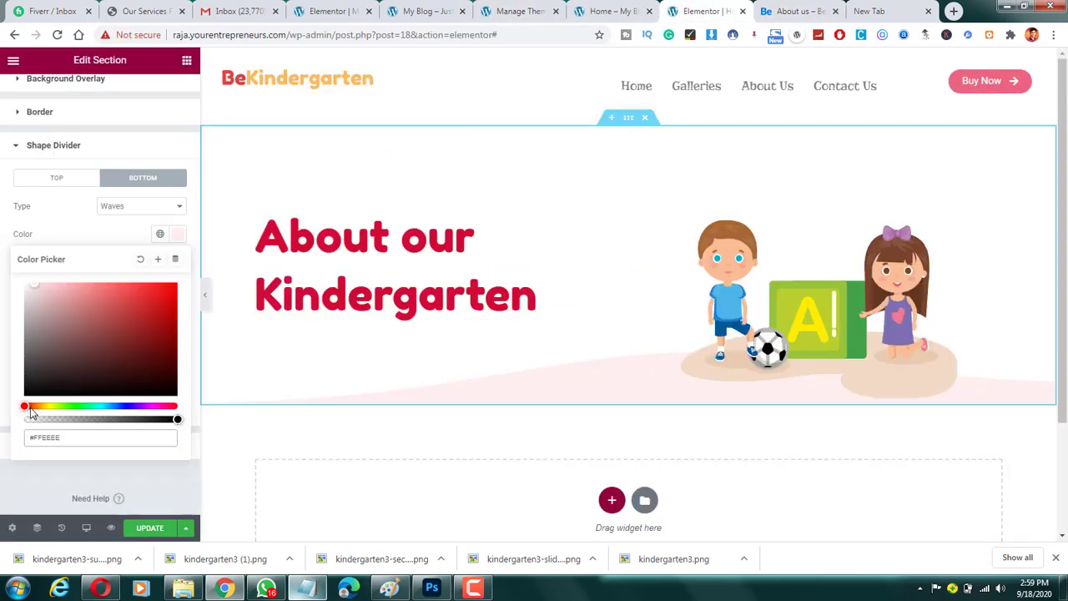
drag(29, 408, 34, 408)
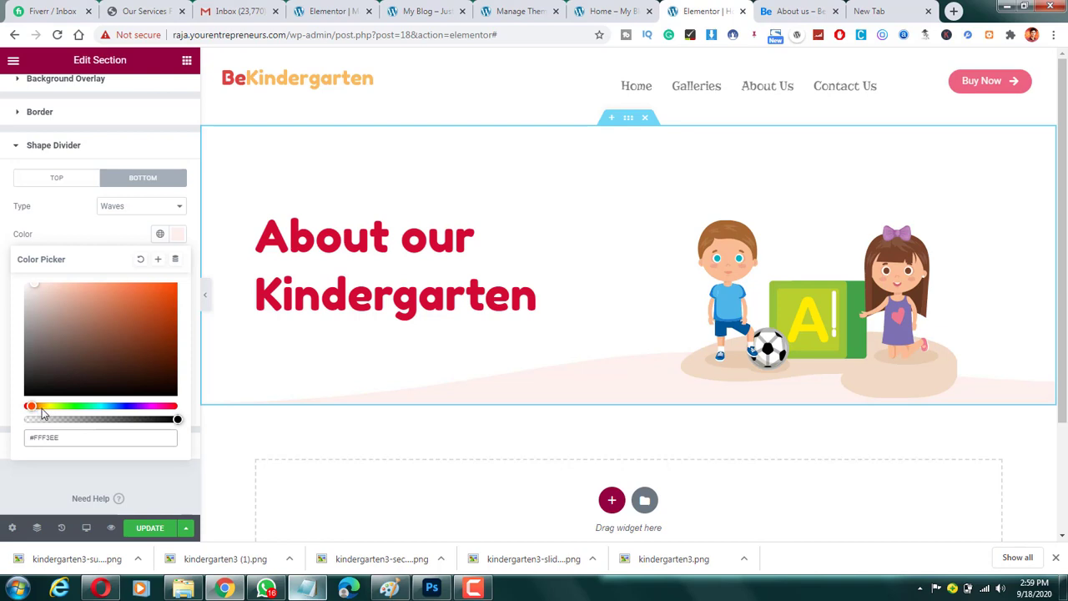
click(39, 407)
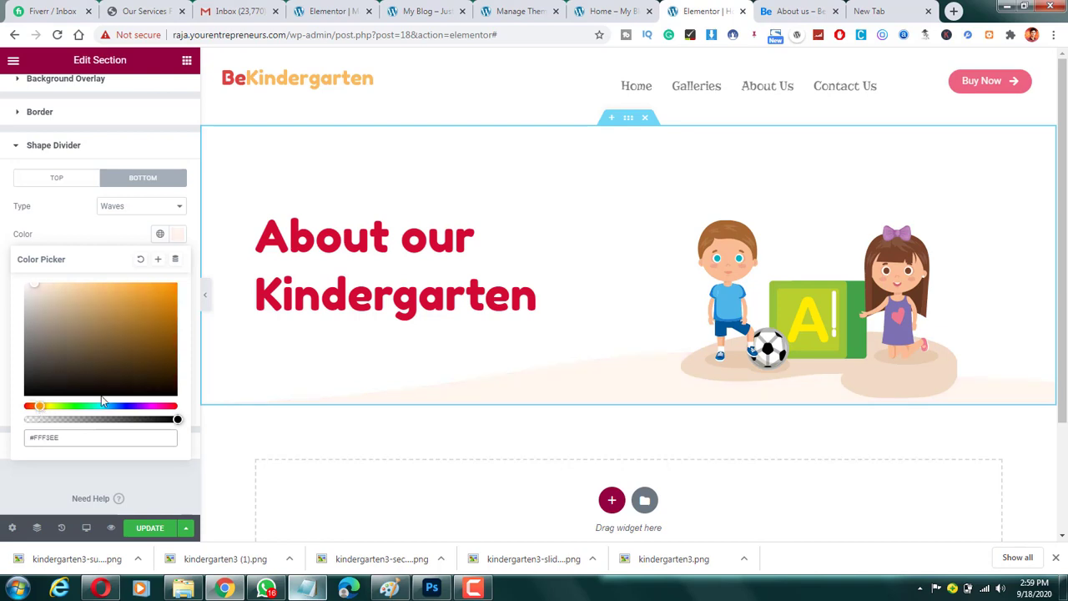
click(164, 488)
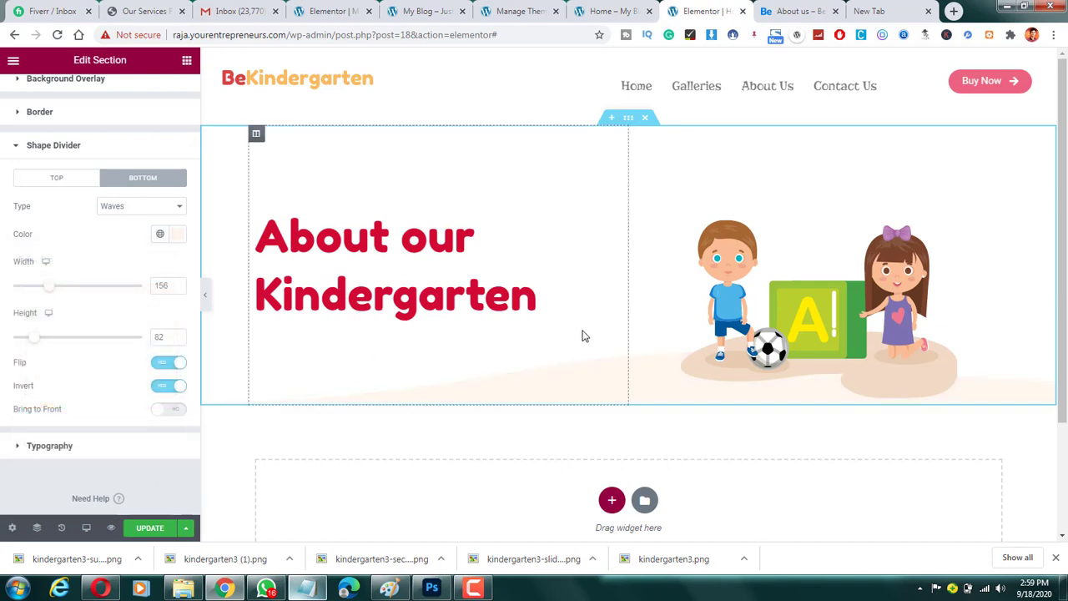
View the hero section with the editing panel hidden and compare its divider with the reference About us page.
scroll(584, 334, down, 3)
scroll(604, 329, up, 3)
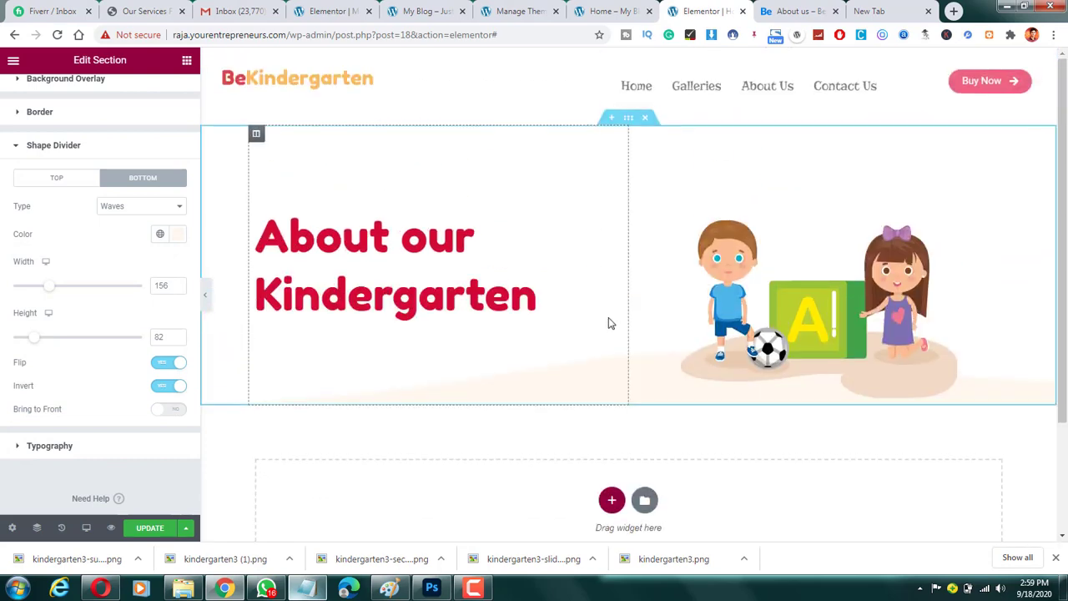
click(205, 299)
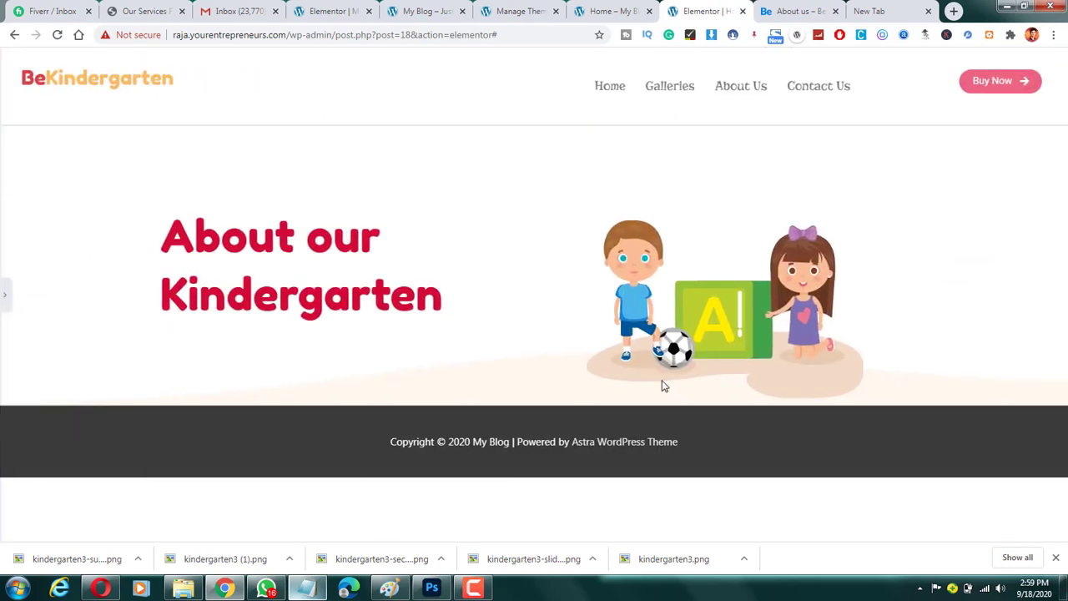
click(797, 11)
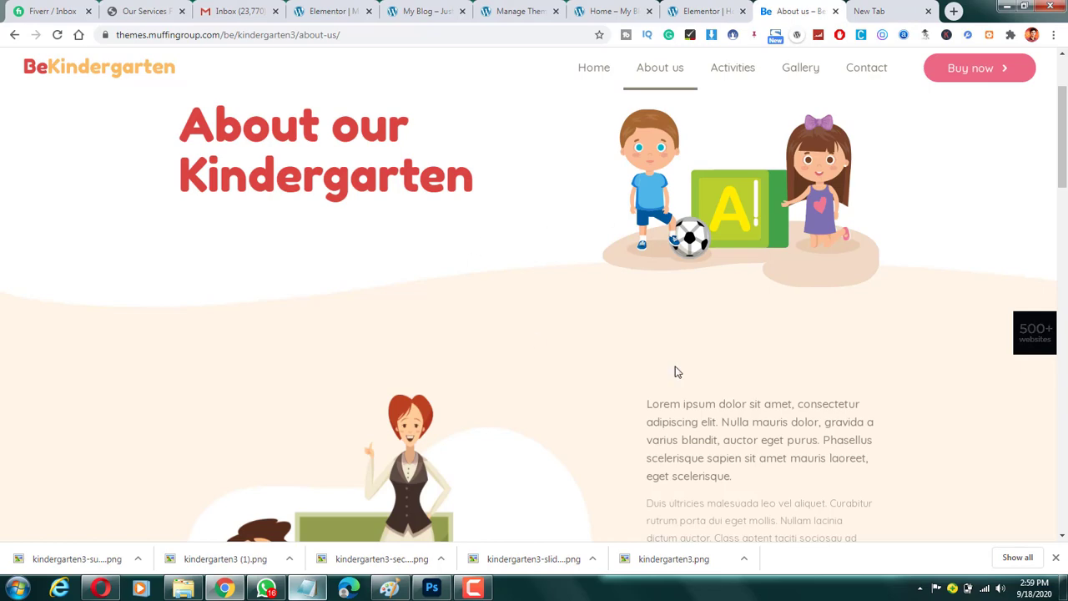
click(693, 10)
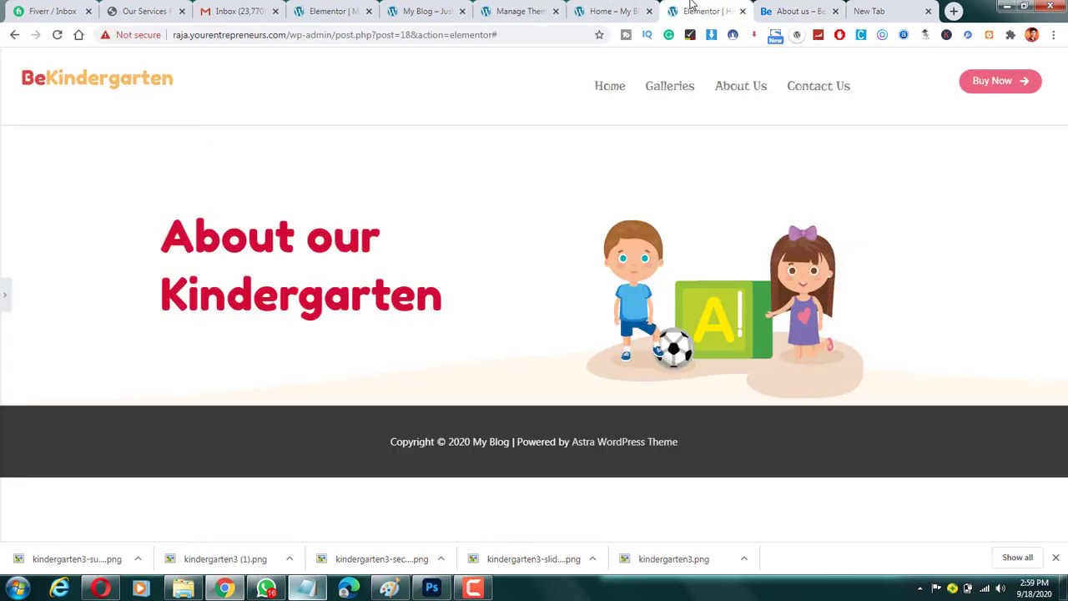
click(797, 11)
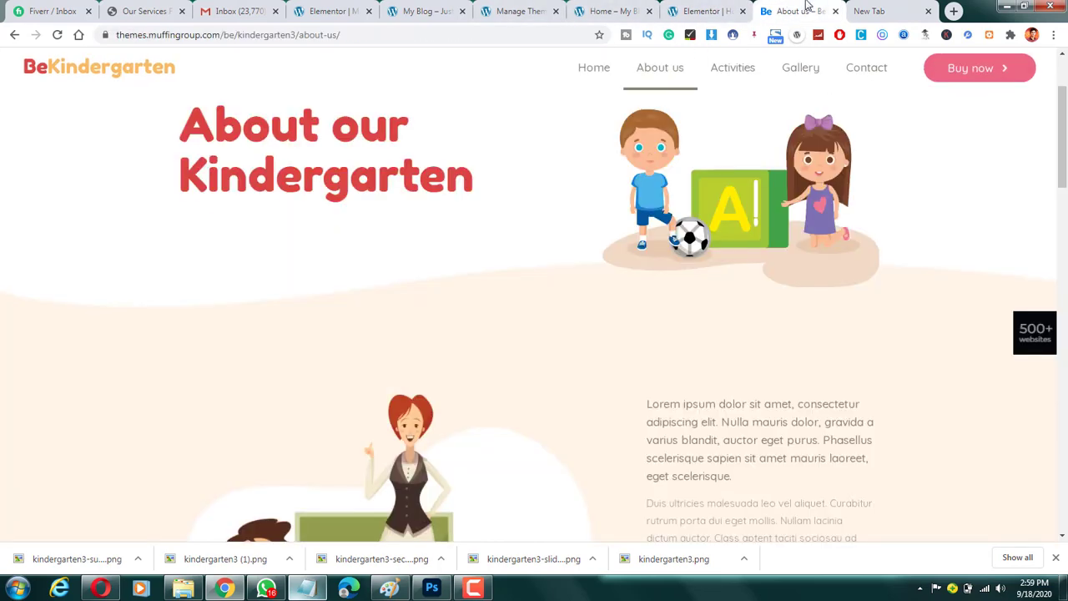
click(701, 9)
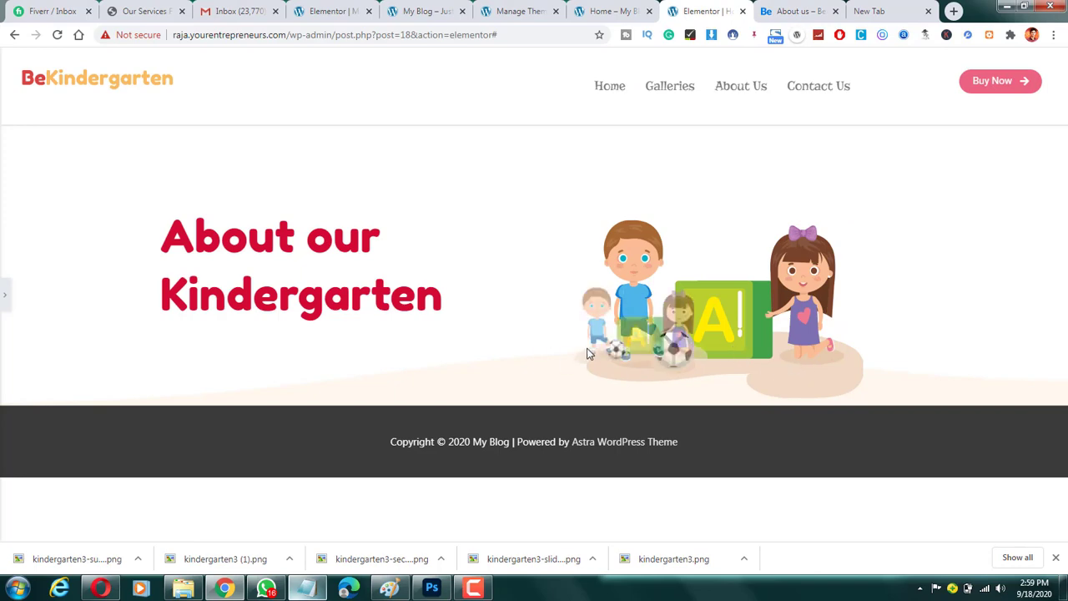
Save the teacher-and-children illustration from the reference About us page as the PNG file kindergarten3-home-pic1.
click(797, 11)
scroll(525, 382, down, 5)
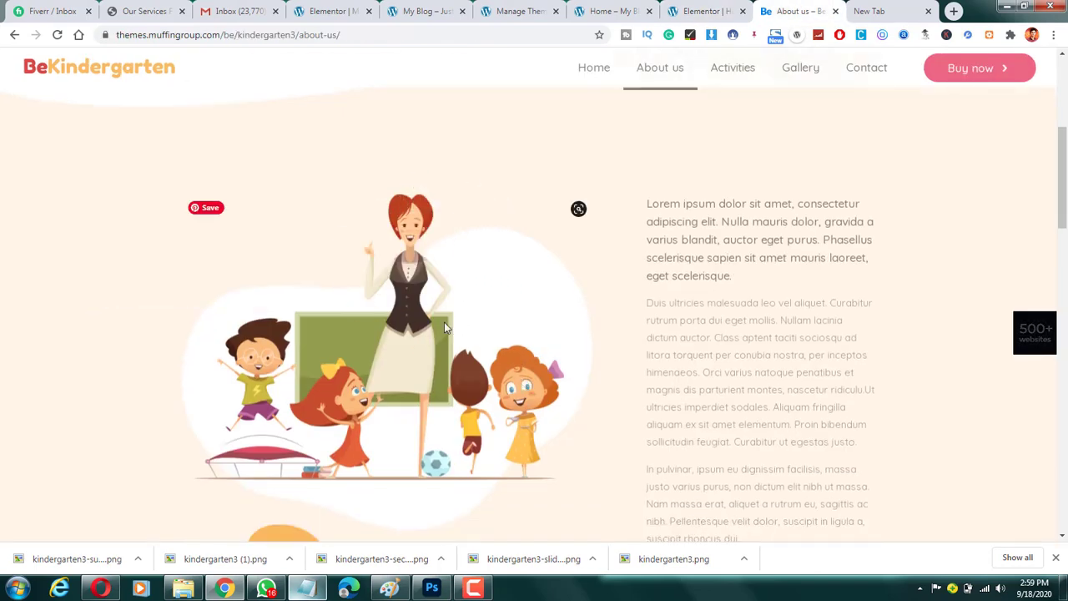
scroll(444, 322, down, 1)
right_click(404, 274)
click(438, 293)
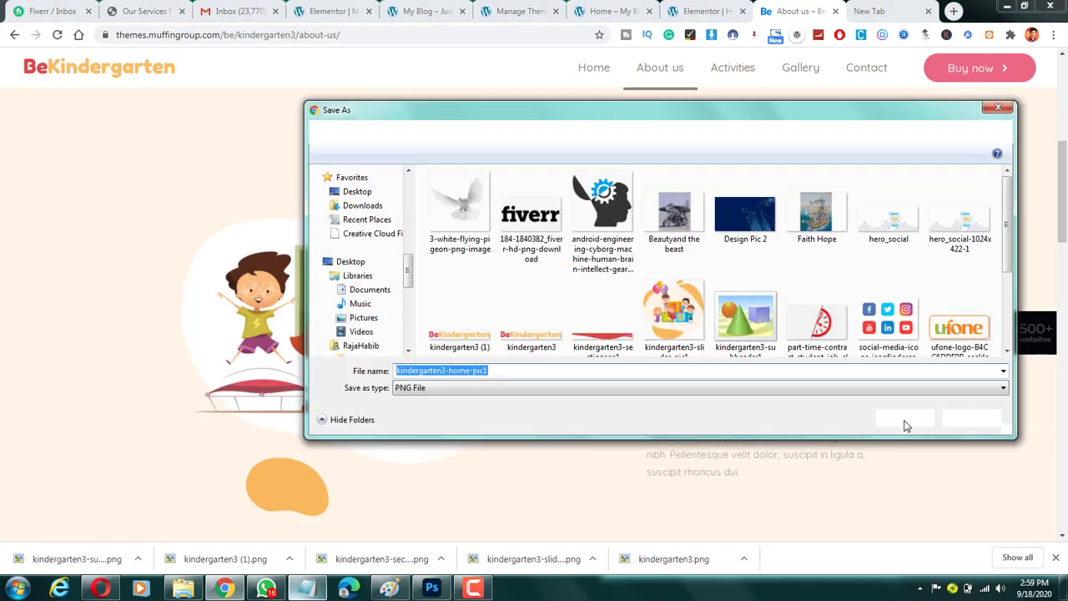
click(904, 420)
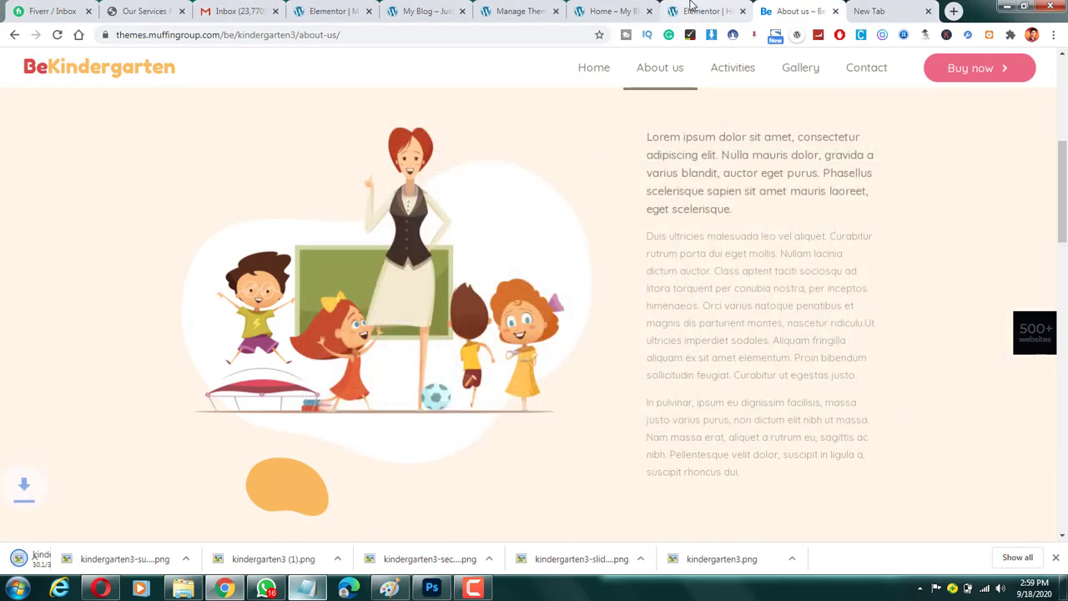
Add a new section with two equal columns below the hero on the Elementor page.
click(706, 11)
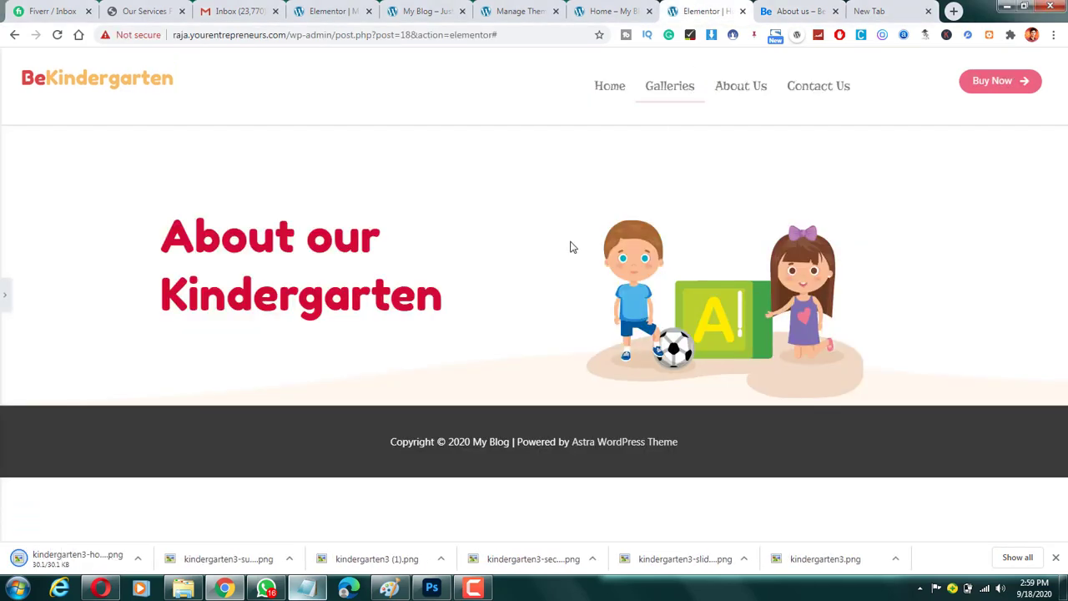
click(3, 292)
scroll(575, 325, down, 2)
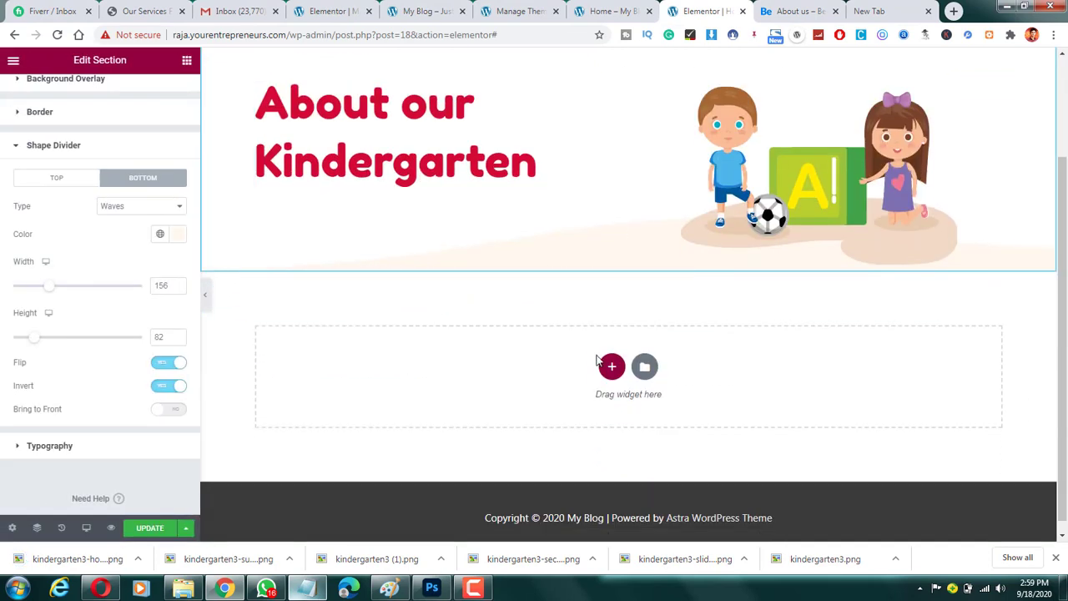
click(610, 366)
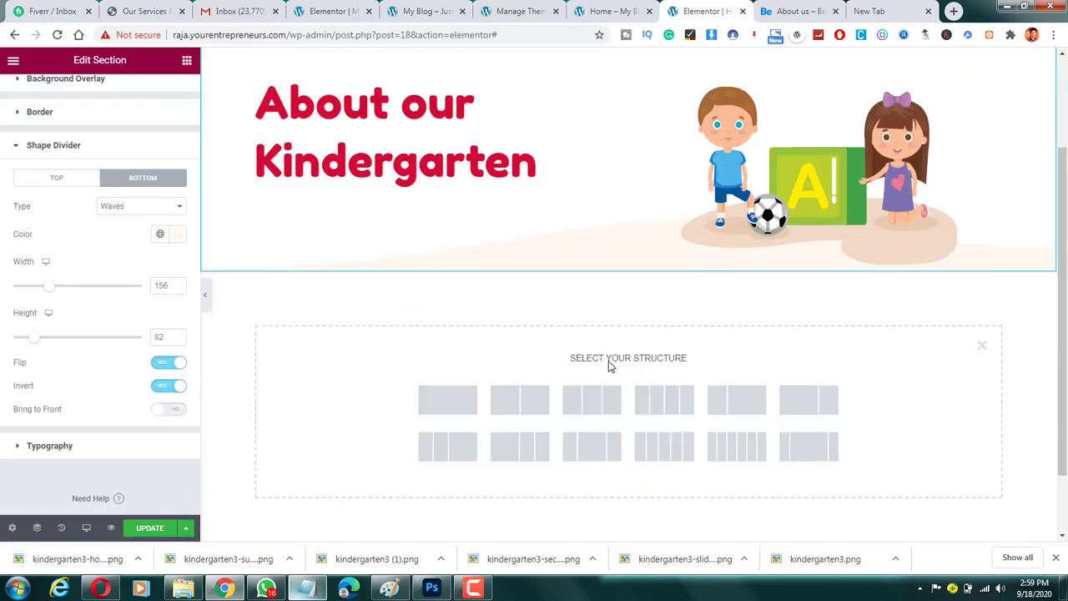
click(540, 402)
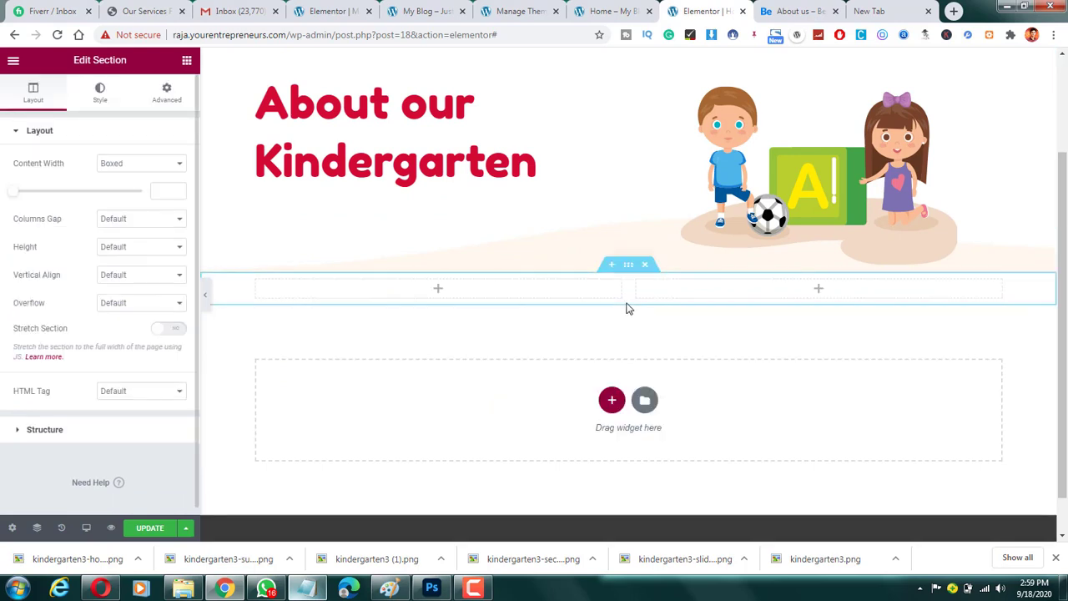
Add an Image widget to the new section's first column and upload and insert kindergarten3-home-pic1.png into it.
click(438, 291)
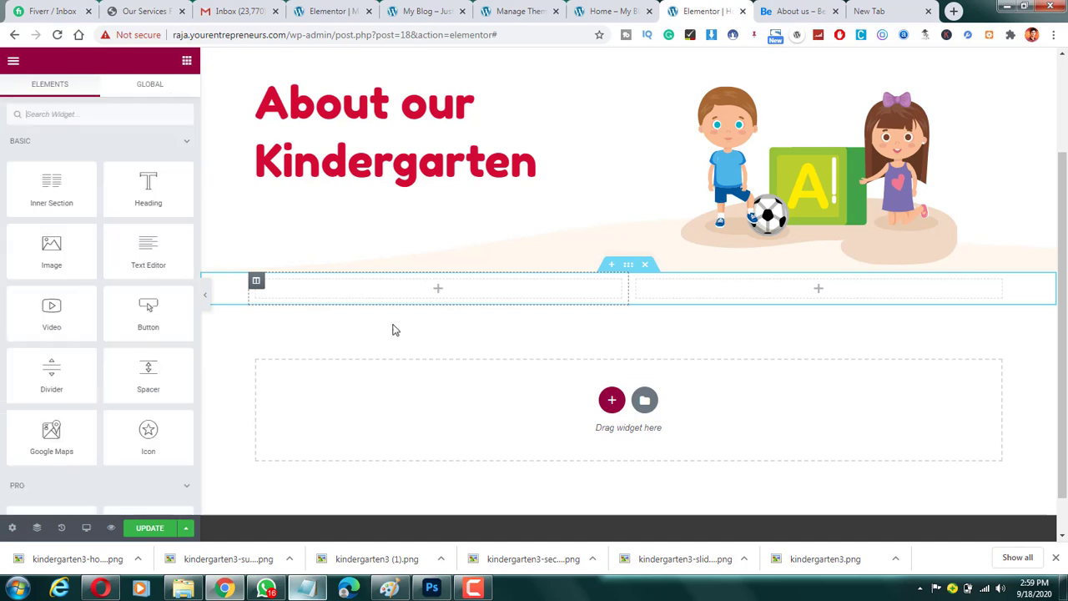
drag(51, 250, 347, 299)
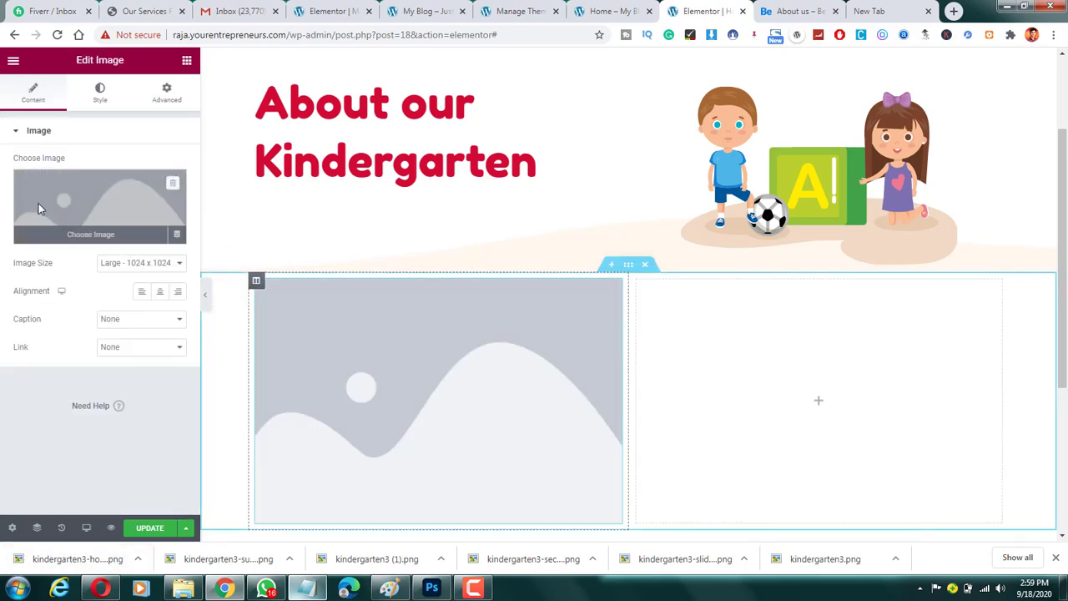
click(39, 202)
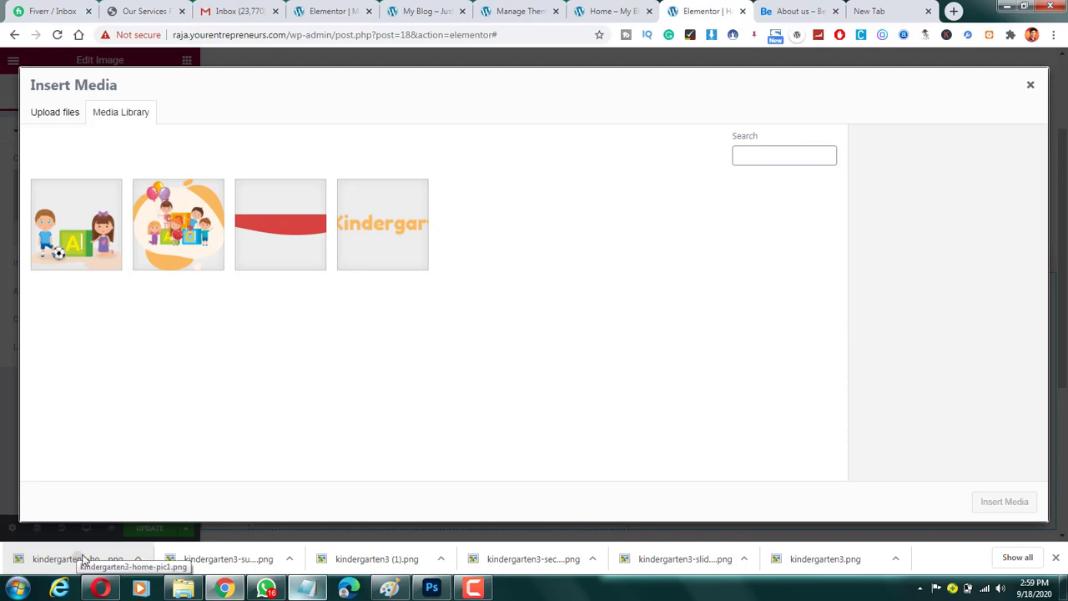
drag(78, 559, 160, 361)
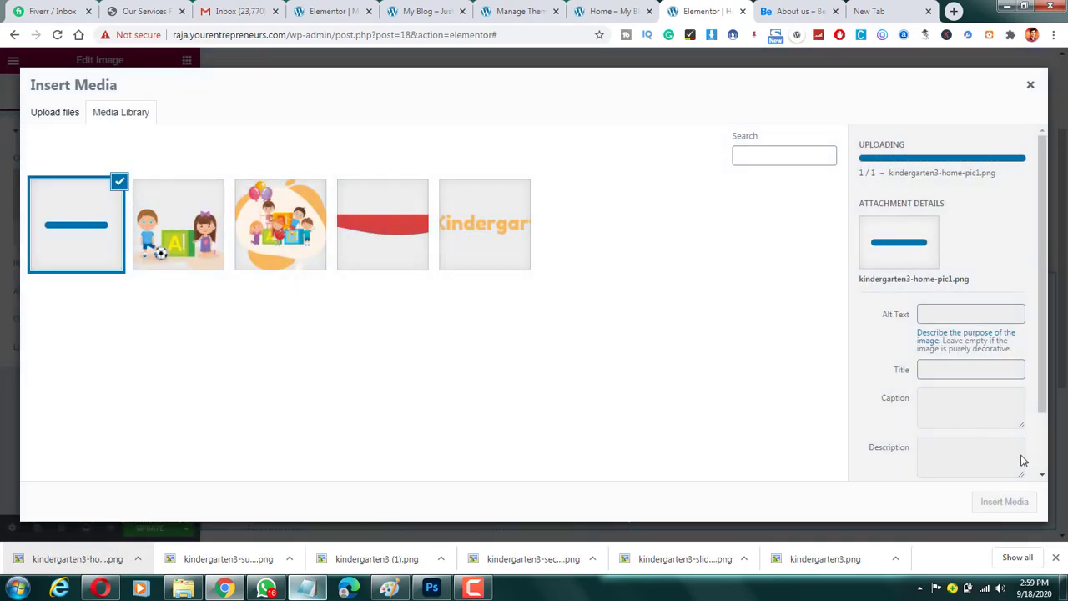
click(1005, 502)
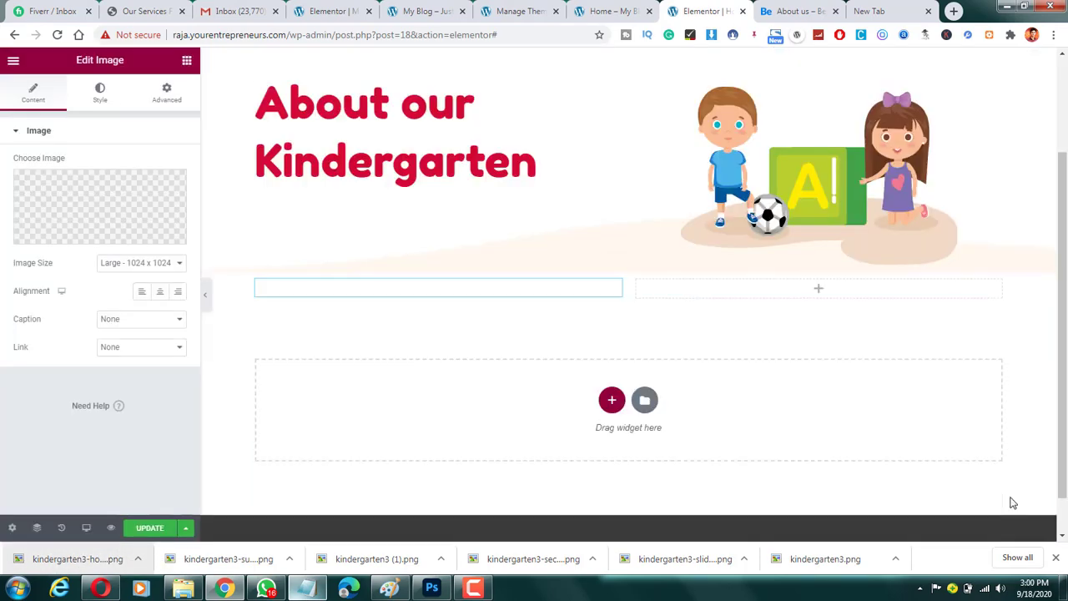
scroll(532, 305, down, 2)
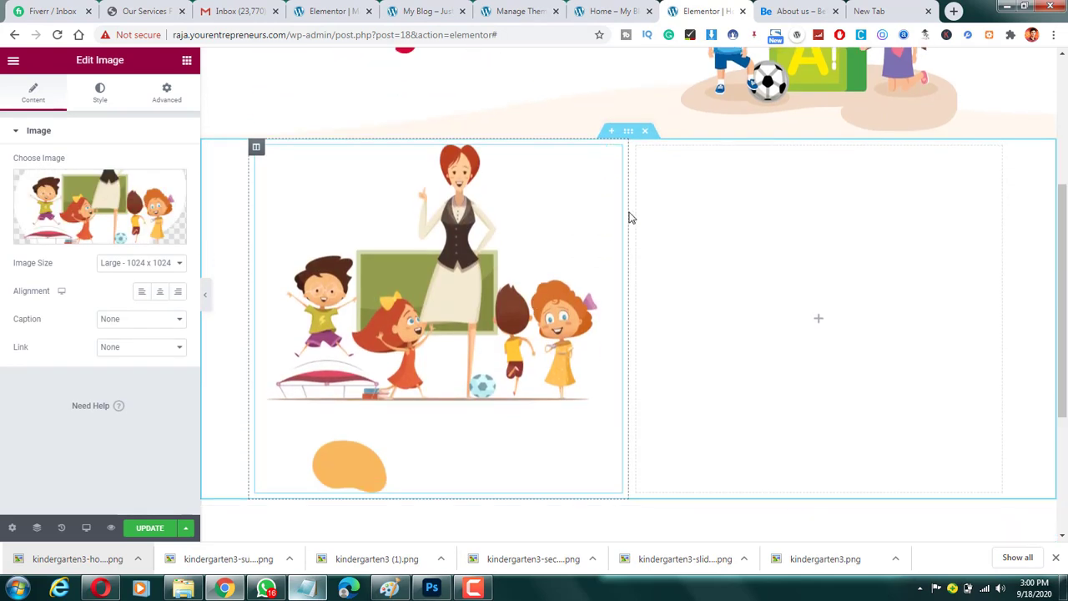
Add a Text Editor widget to the second column and replace its placeholder with the three paragraphs copied from the reference About us page.
click(819, 319)
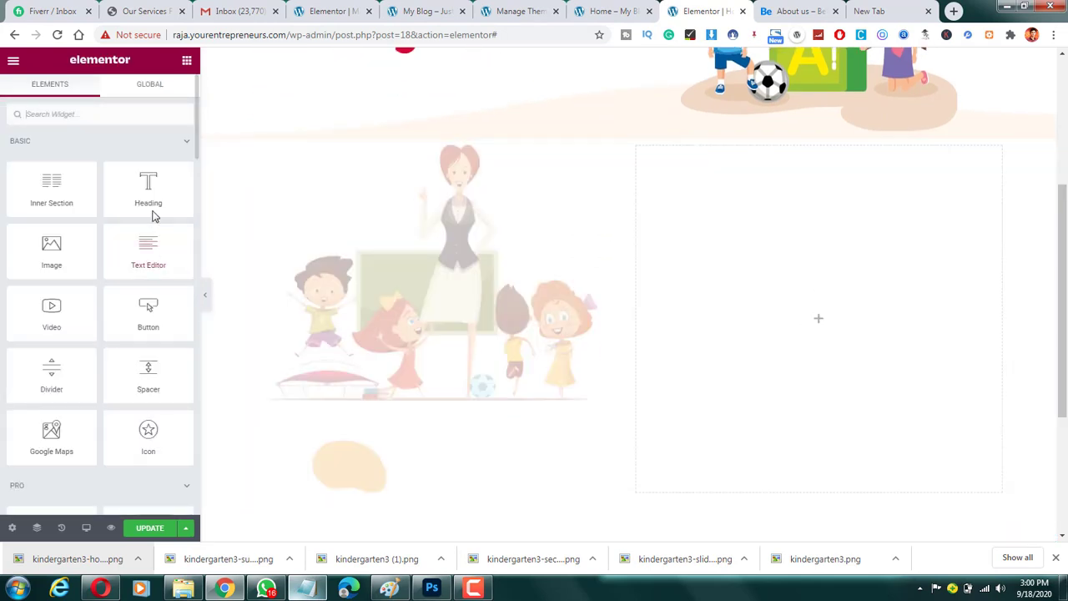
drag(159, 266, 745, 279)
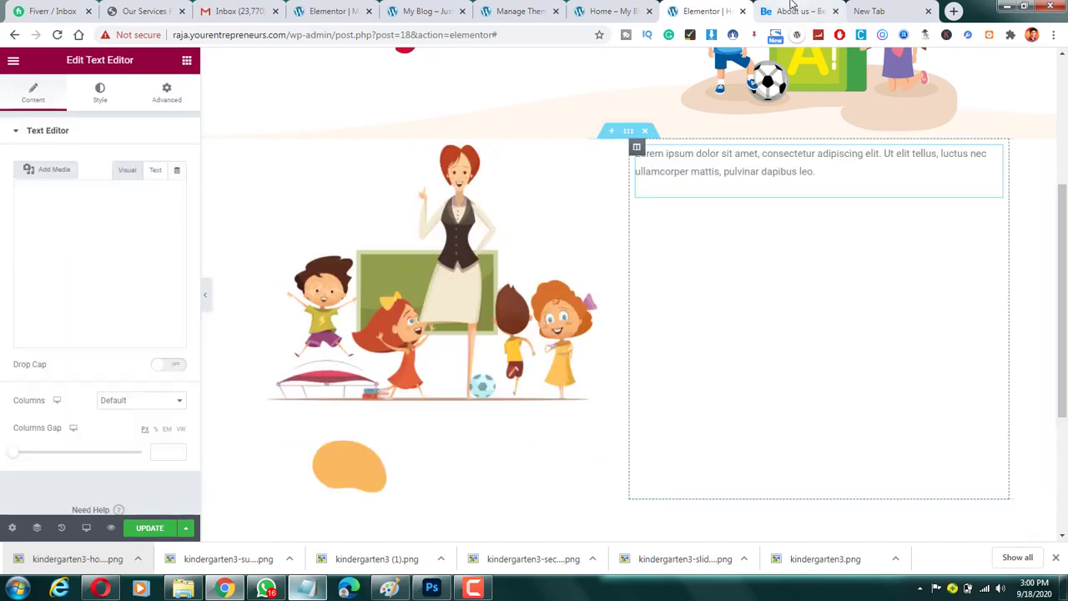
click(797, 11)
drag(649, 136, 807, 482)
key(ctrl+c)
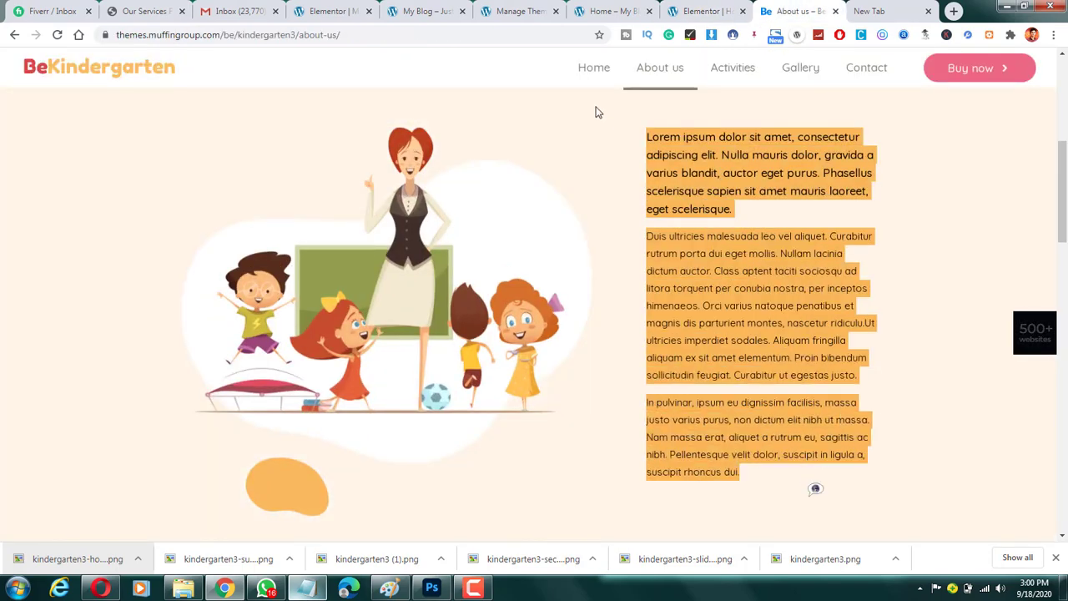
click(709, 11)
click(69, 284)
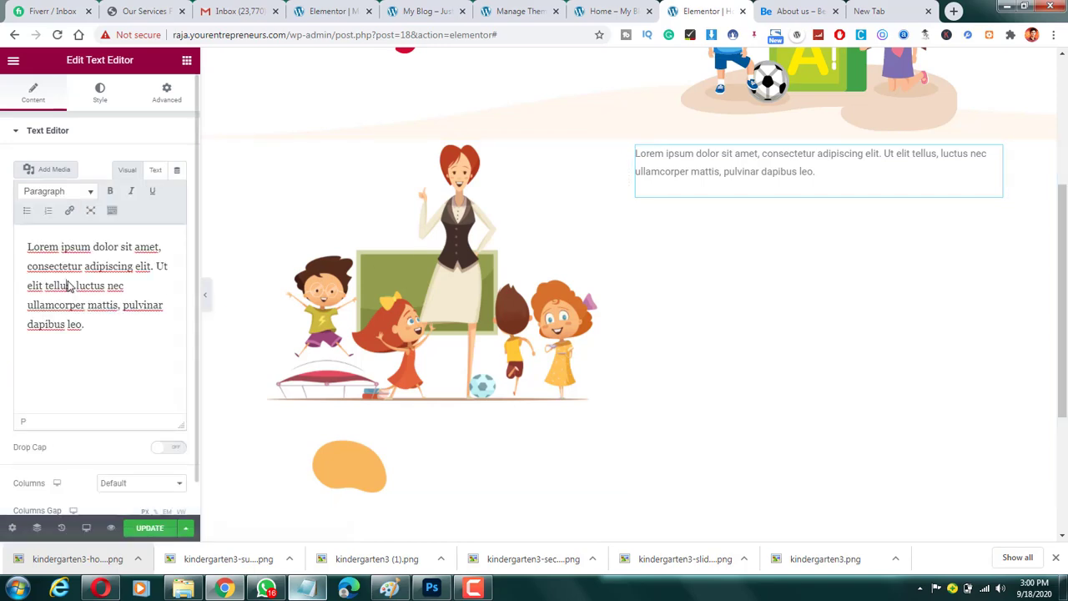
key(ctrl+a)
key(ctrl+v)
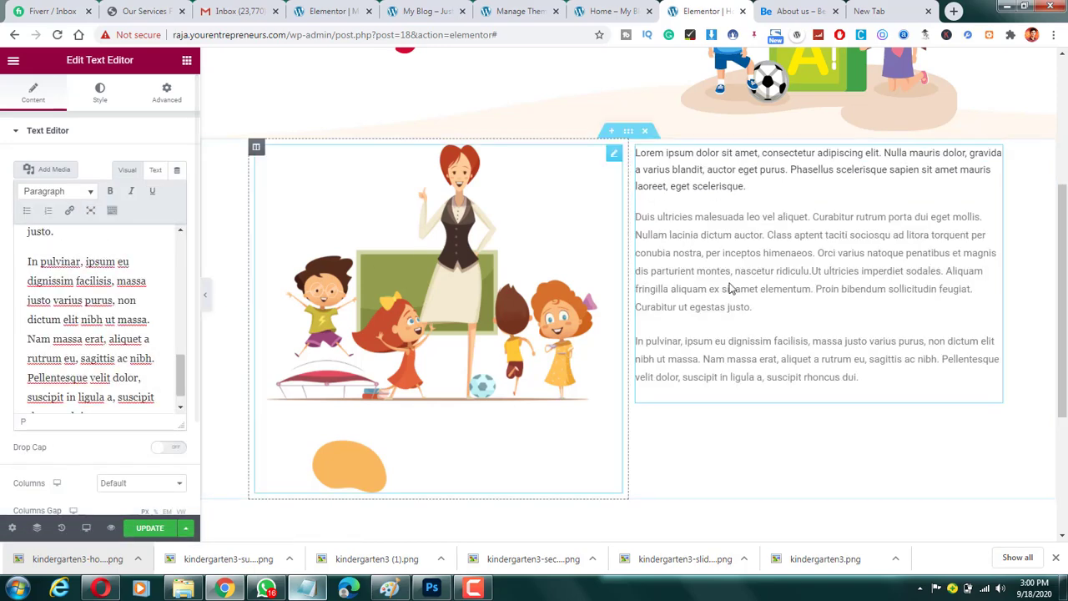
Compare the new image-and-text section with its counterpart on the reference About us page.
click(772, 18)
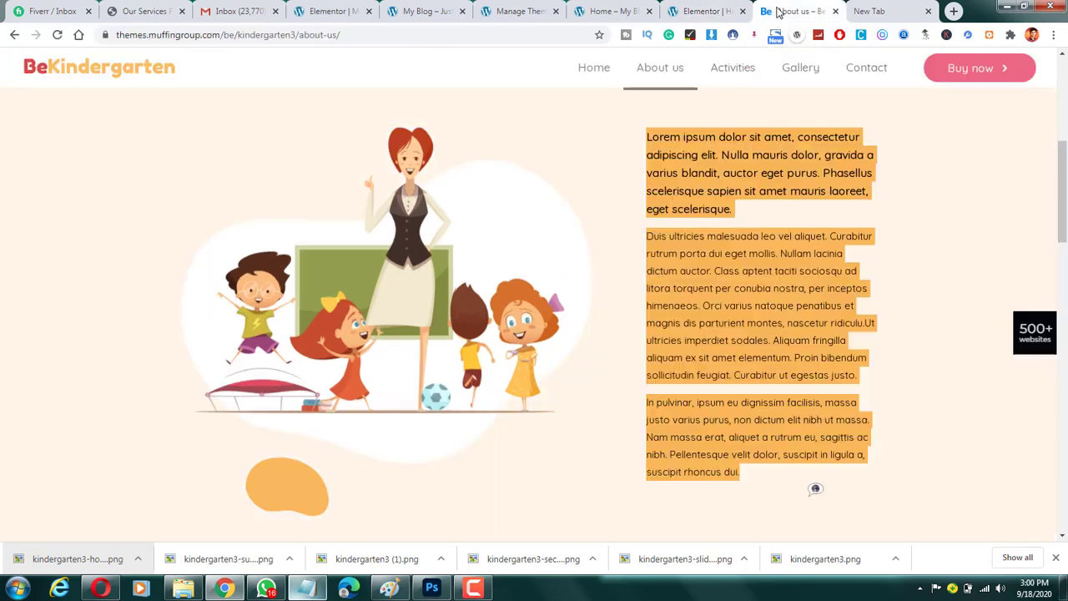
click(693, 210)
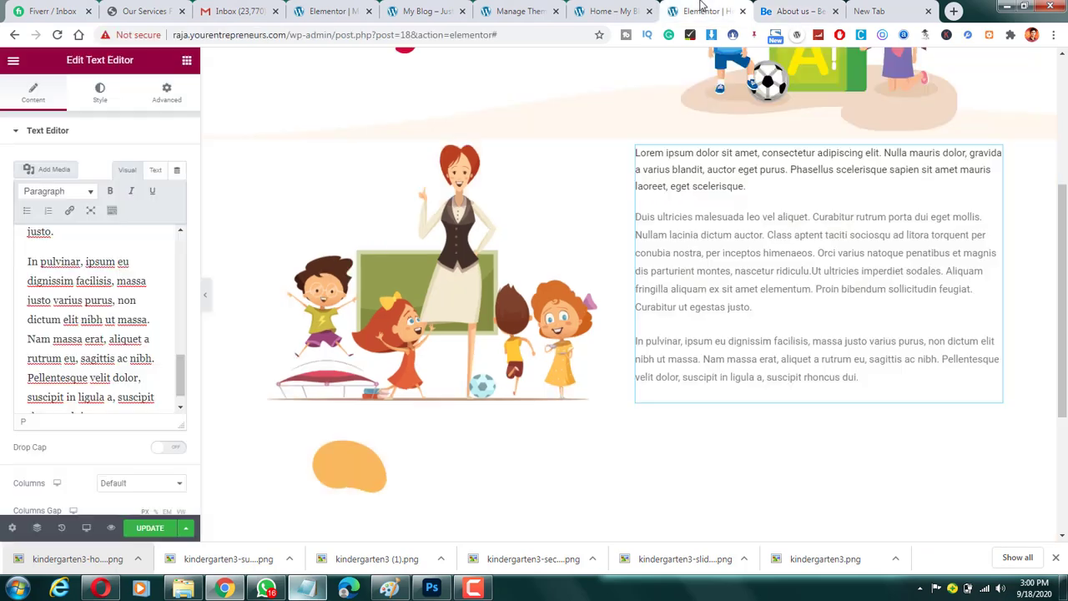
click(705, 10)
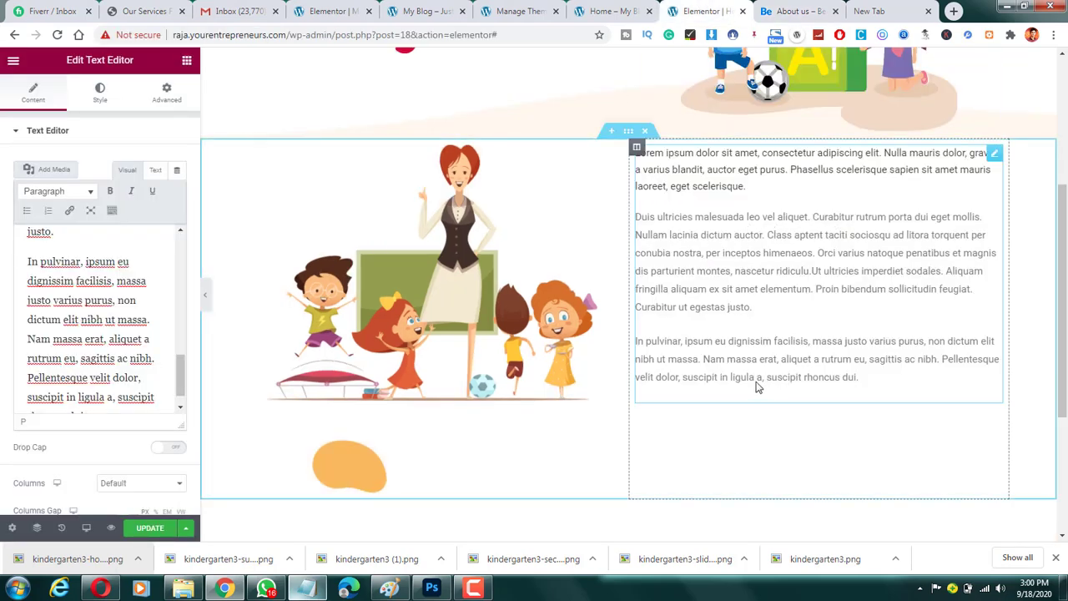
Set the Text Editor widget's padding to 32 px on all sides and compare it with the reference About us page.
scroll(757, 387, down, 1)
scroll(403, 305, up, 2)
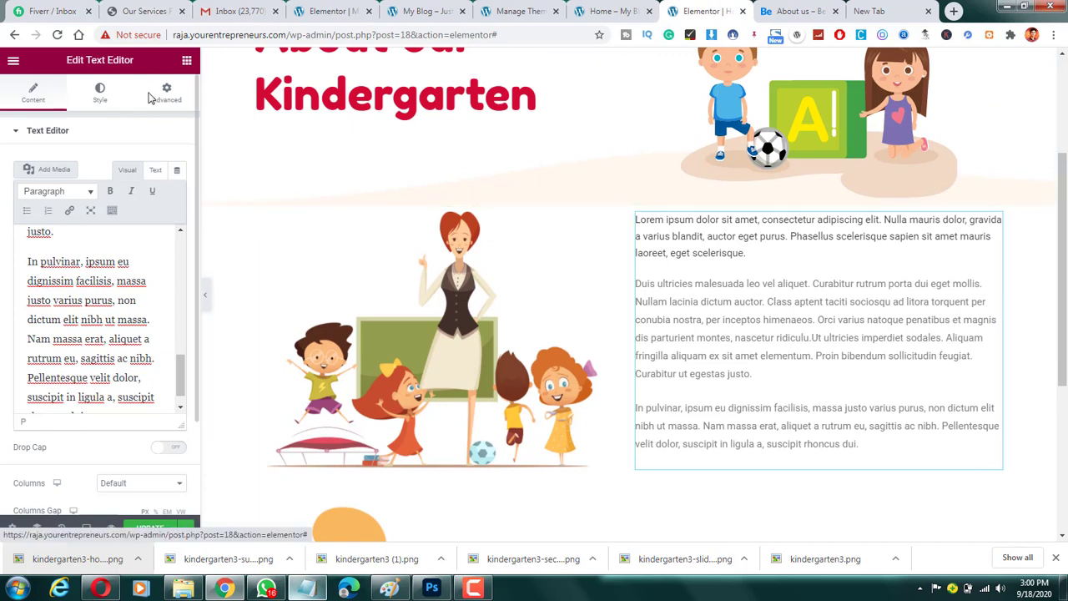
click(163, 93)
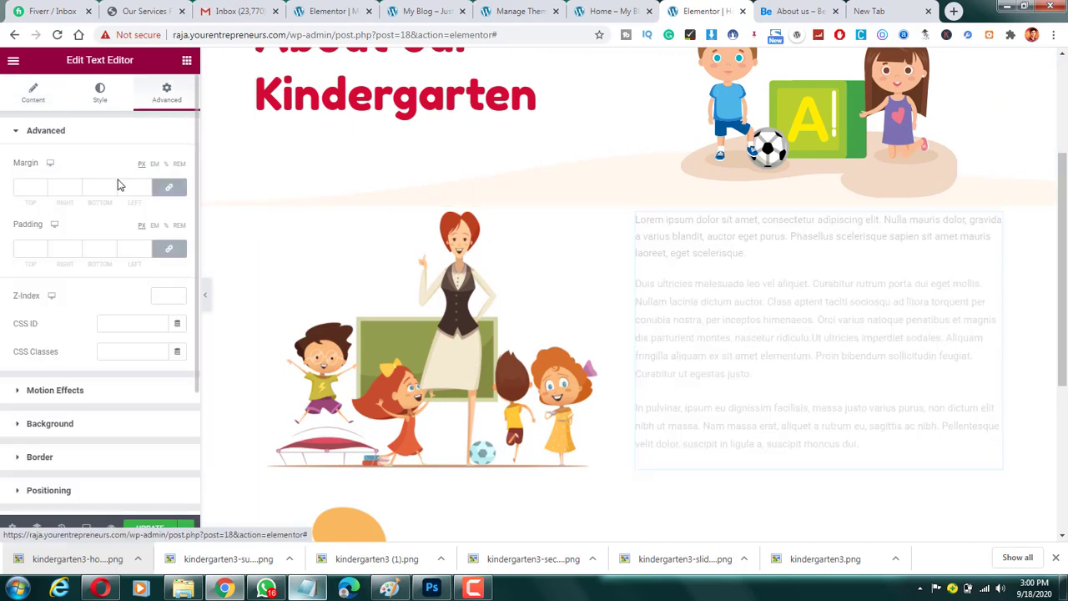
click(41, 249)
text(12)
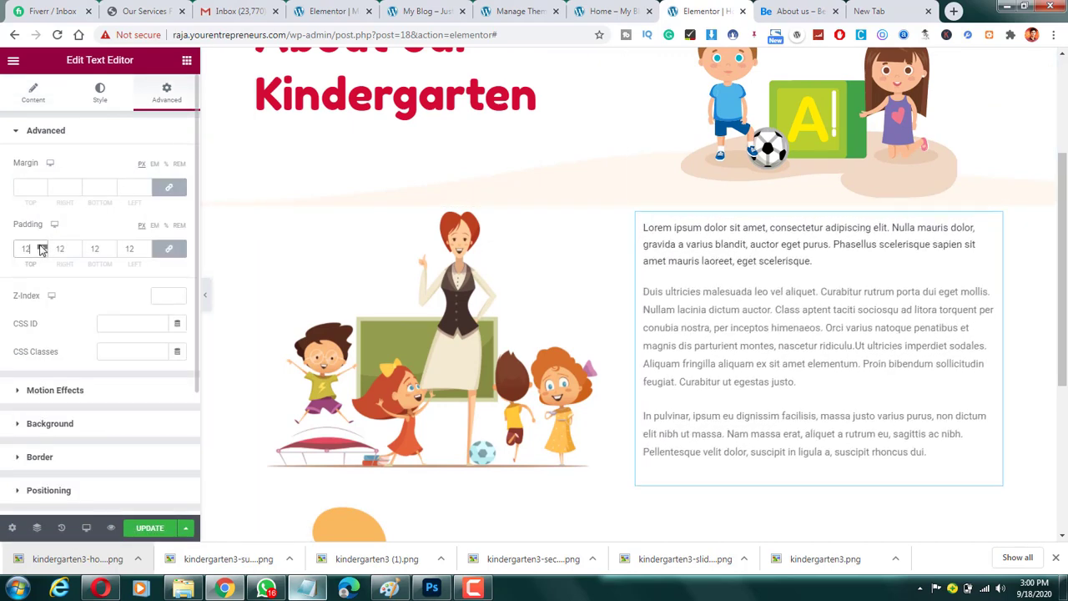
drag(42, 247, 43, 247)
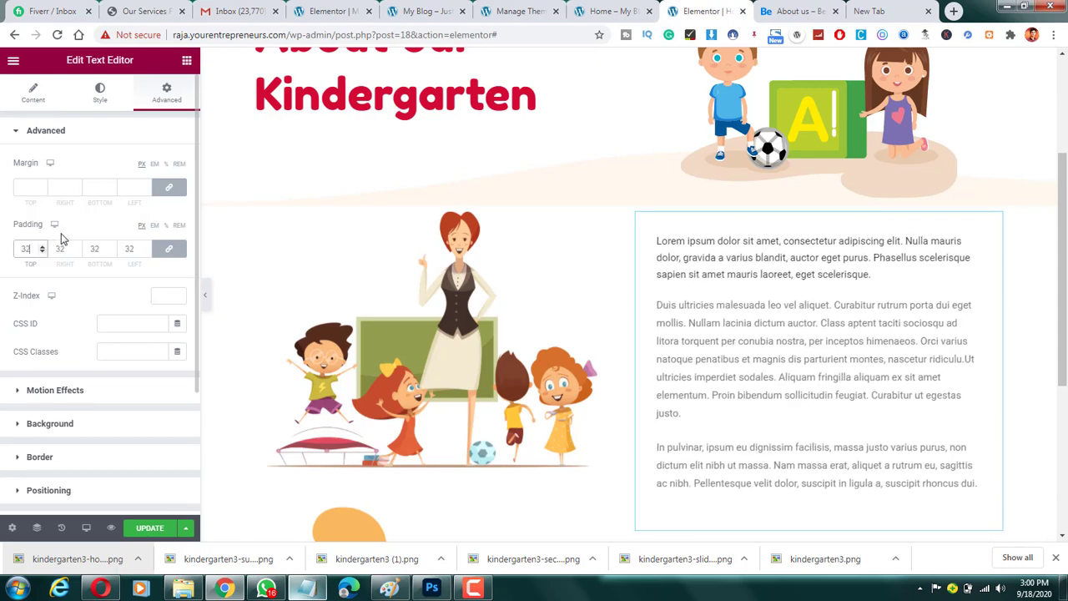
click(793, 11)
click(707, 11)
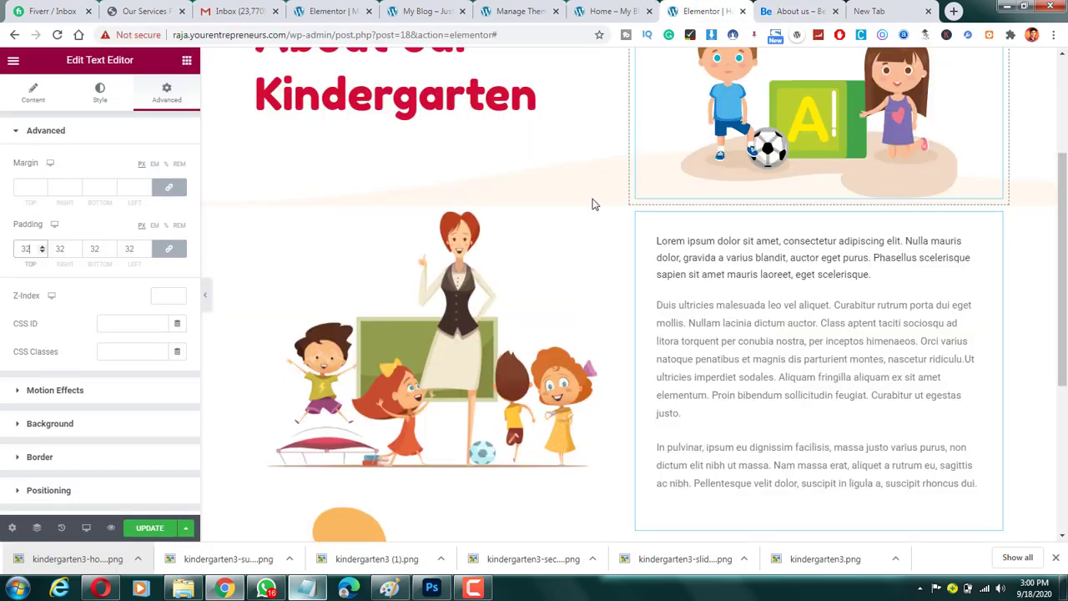
scroll(593, 205, down, 1)
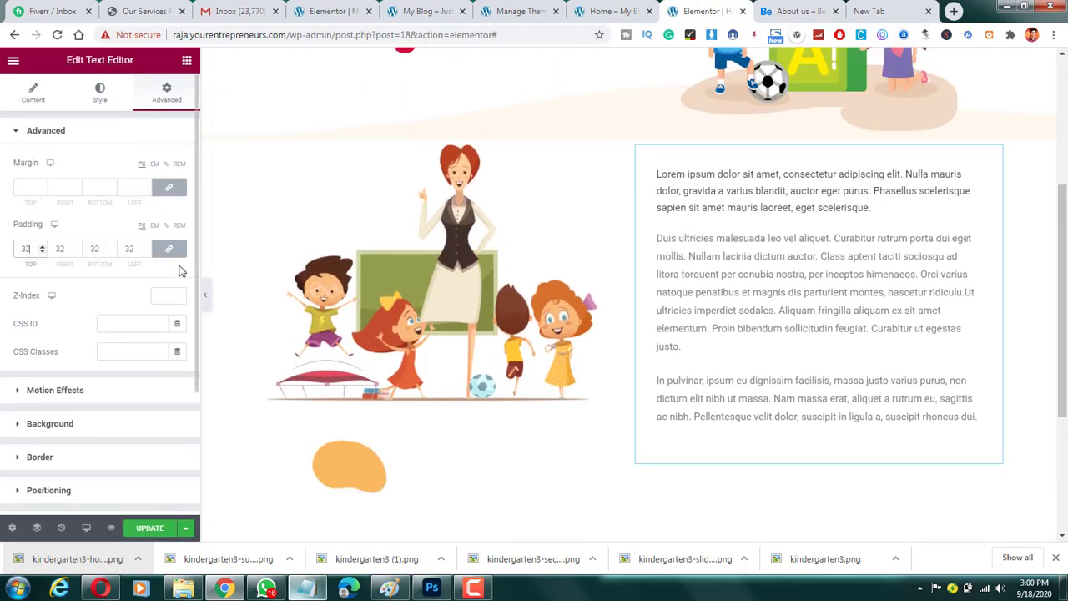
Unlink the text widget's padding values, raise its right padding to 117 px and check the text width on the reference page.
click(170, 249)
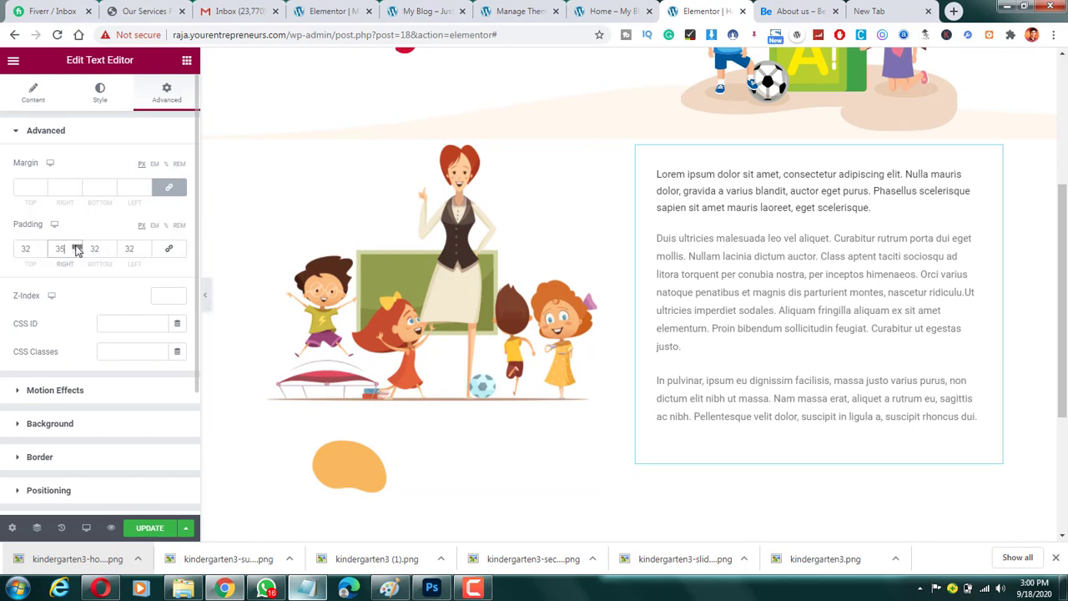
drag(76, 246, 76, 248)
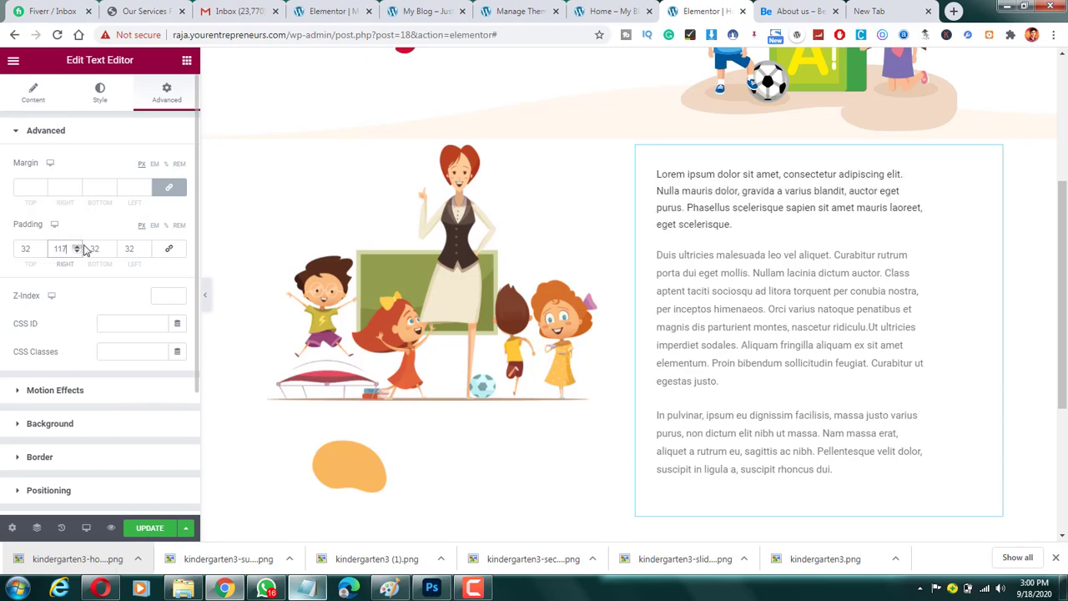
click(789, 11)
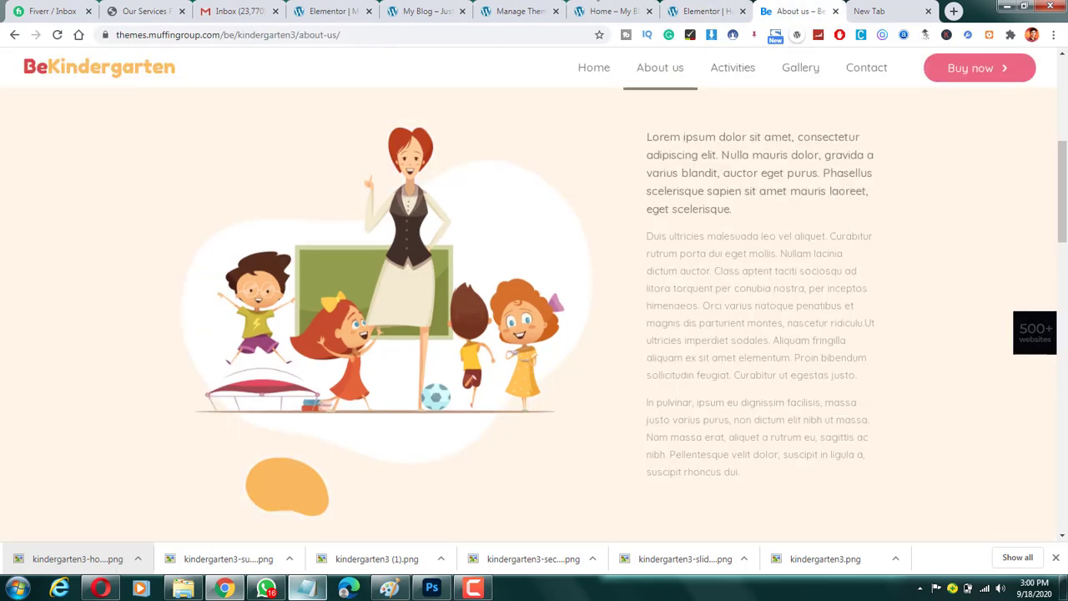
click(702, 11)
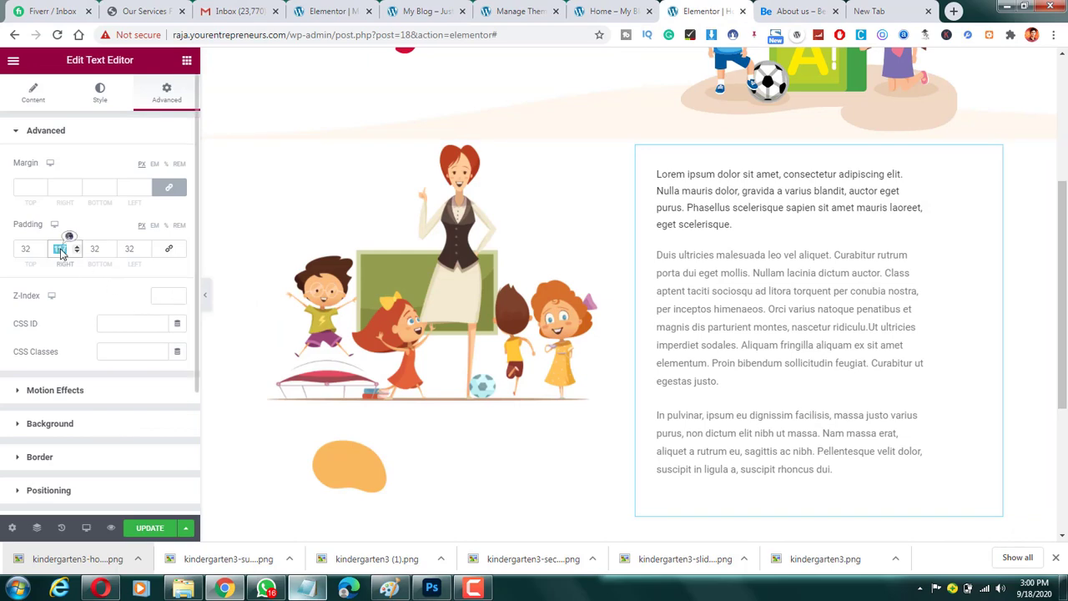
Try several right padding values for the text widget and settle on 180 px.
text(100)
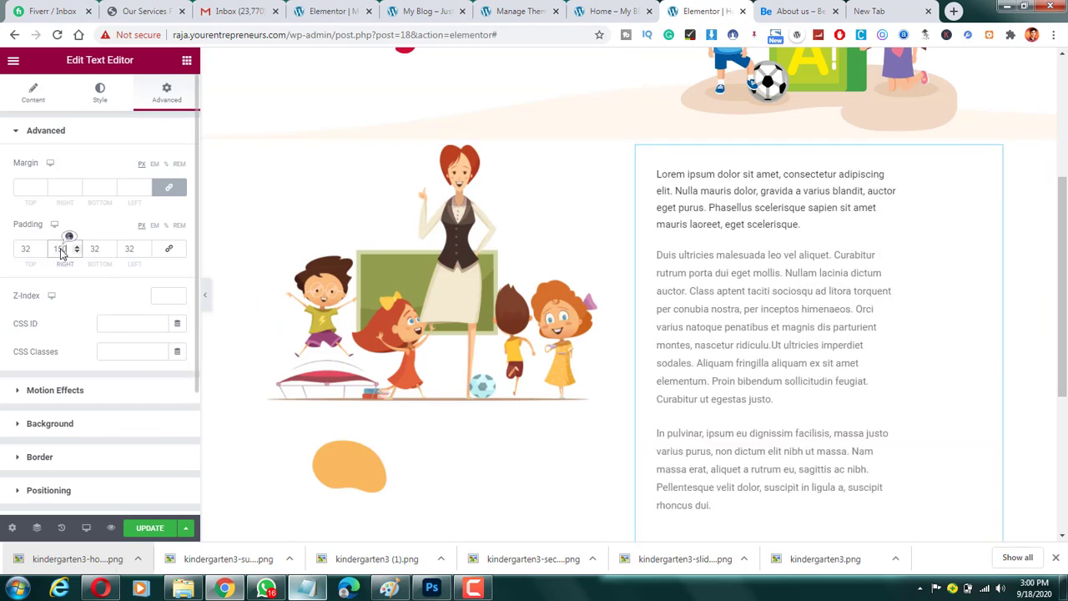
key(BackSpace)
key(BackSpace)
key(BackSpace)
text(200)
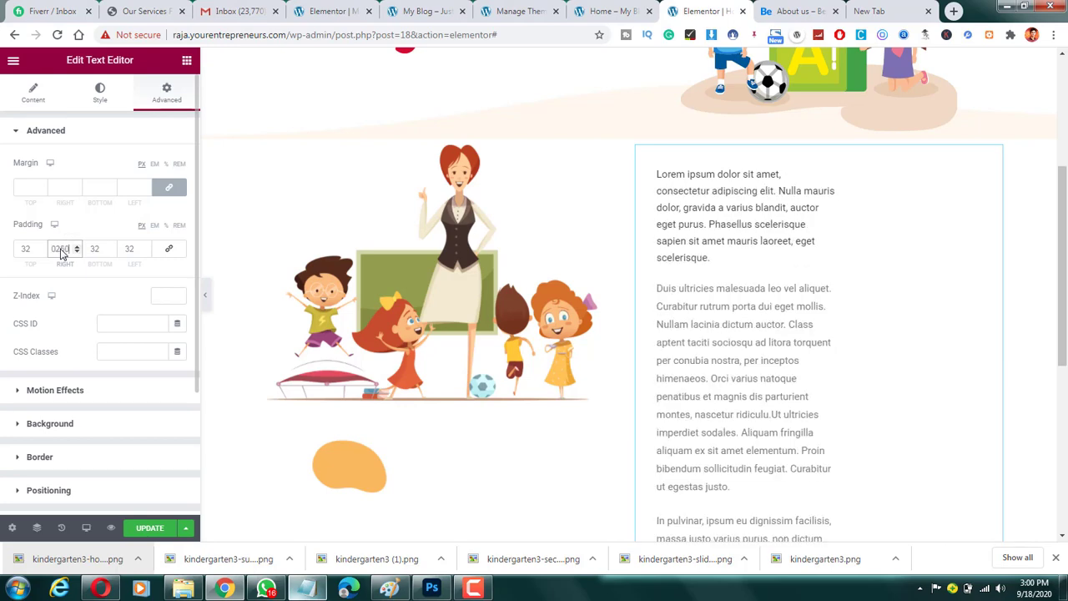
key(BackSpace)
key(BackSpace)
key(BackSpace)
text(150)
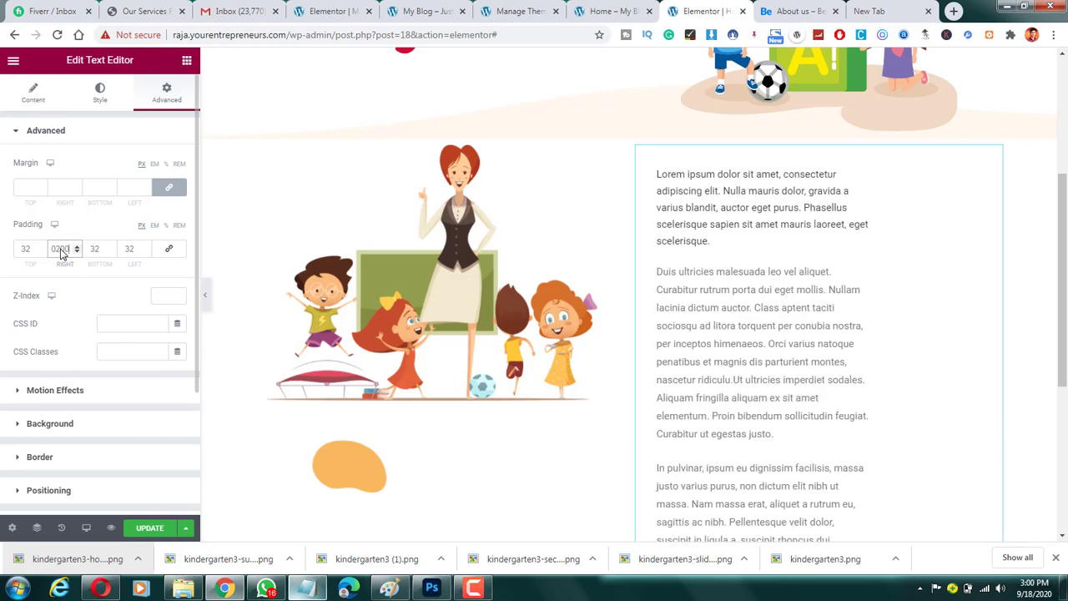
key(BackSpace)
key(BackSpace)
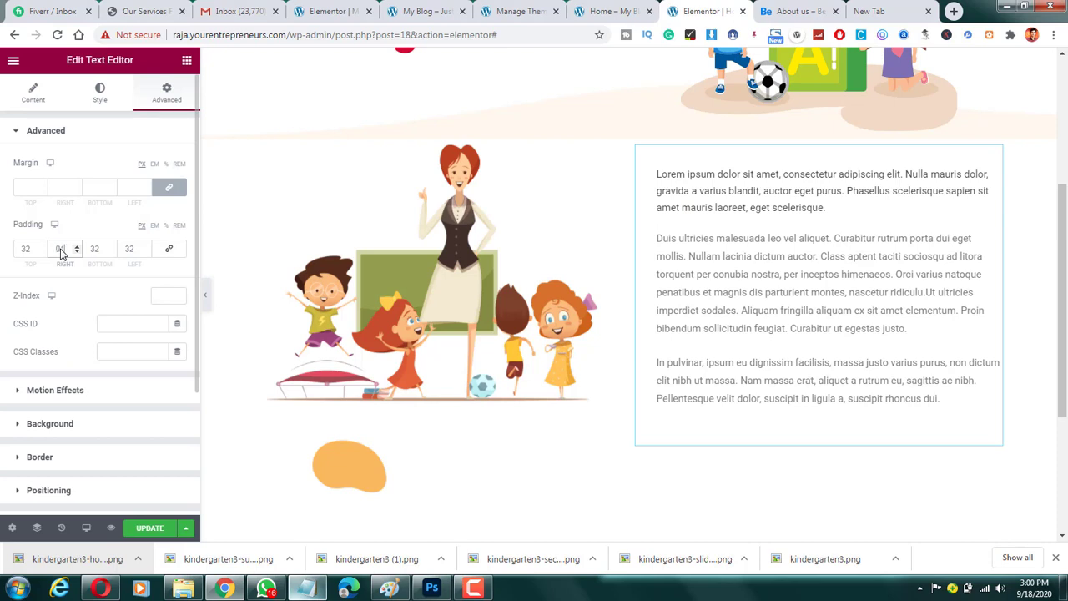
text(50)
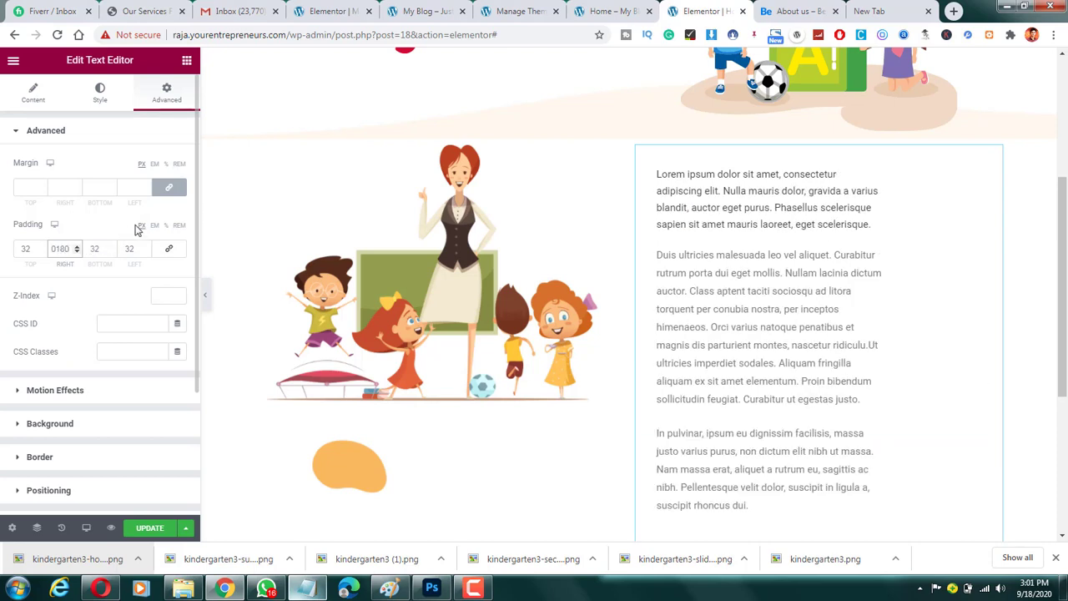
Set the text widget's alignment to Justified.
scroll(93, 287, down, 1)
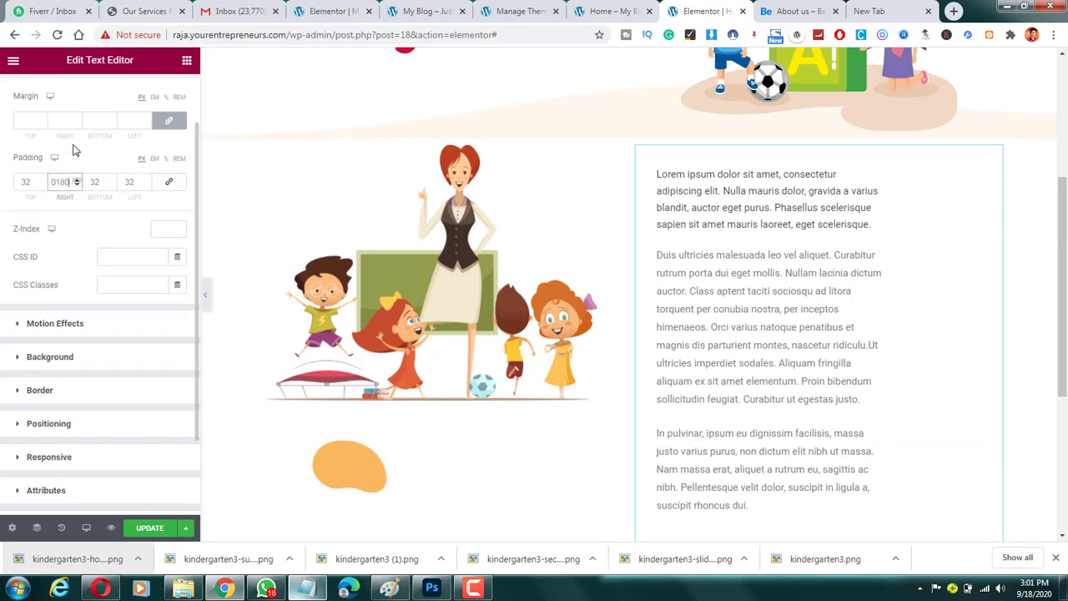
scroll(72, 149, up, 2)
click(30, 99)
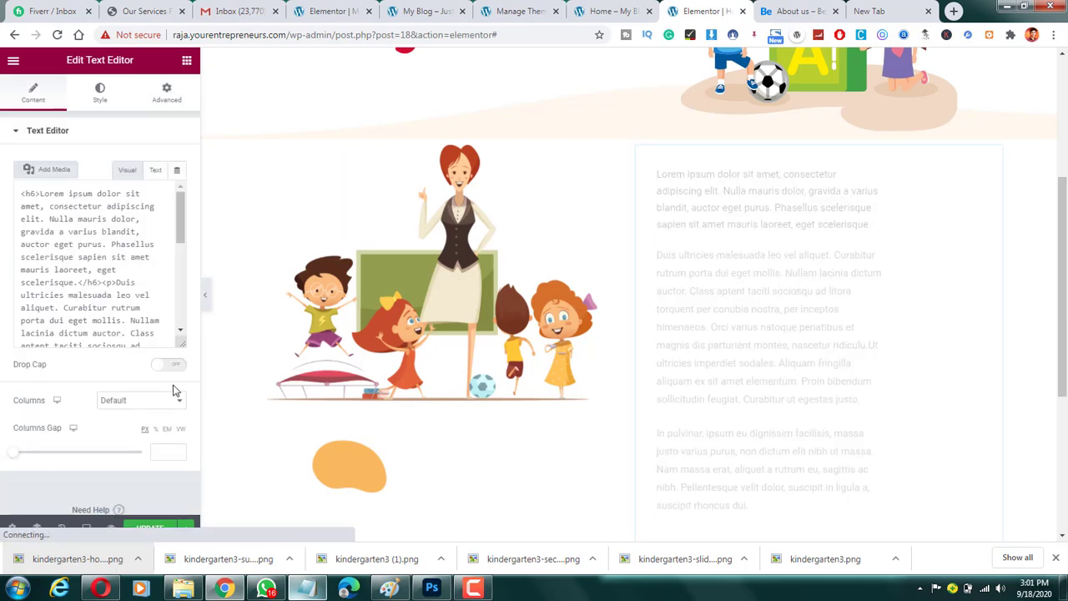
scroll(139, 497, down, 1)
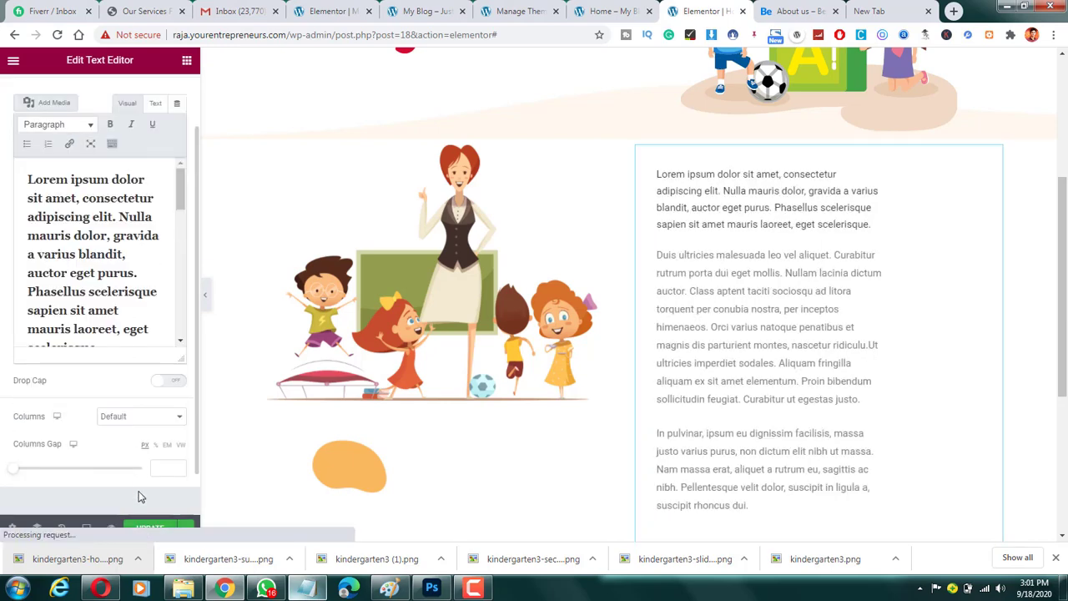
scroll(96, 251, down, 3)
scroll(94, 104, up, 1)
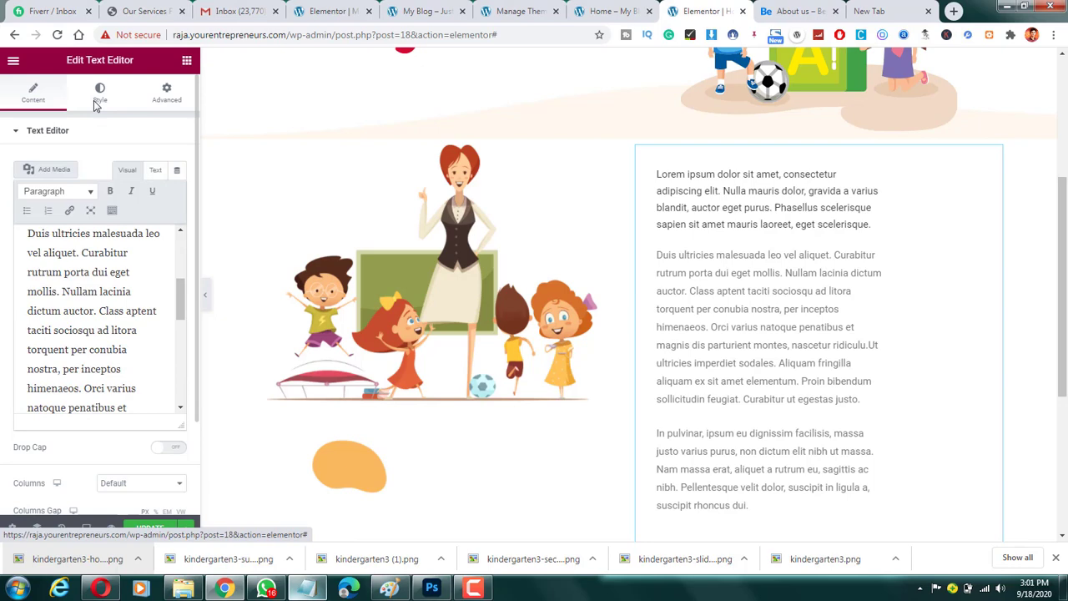
click(102, 98)
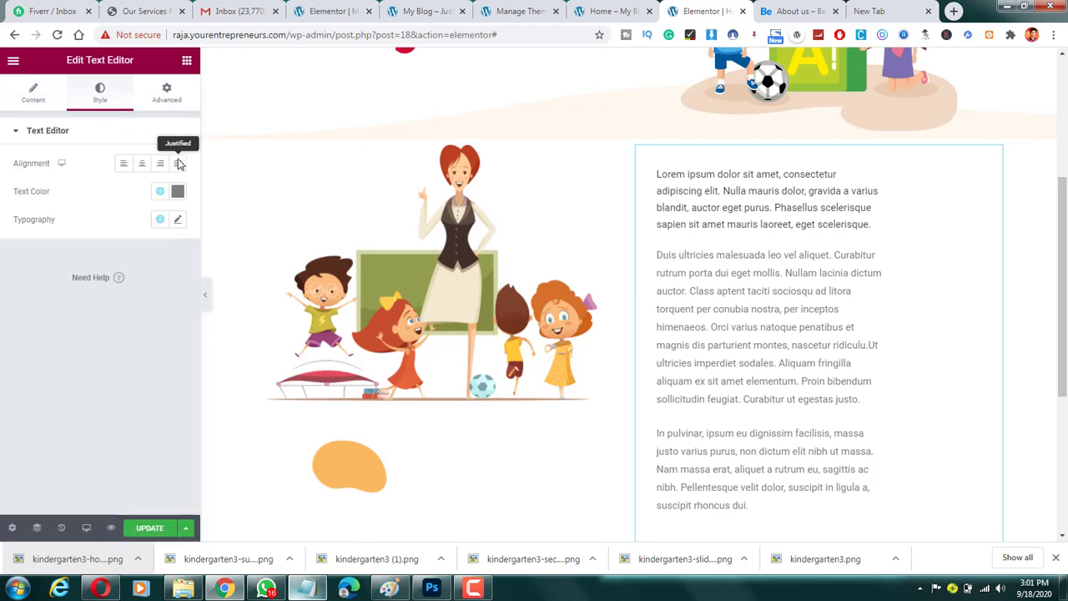
click(178, 164)
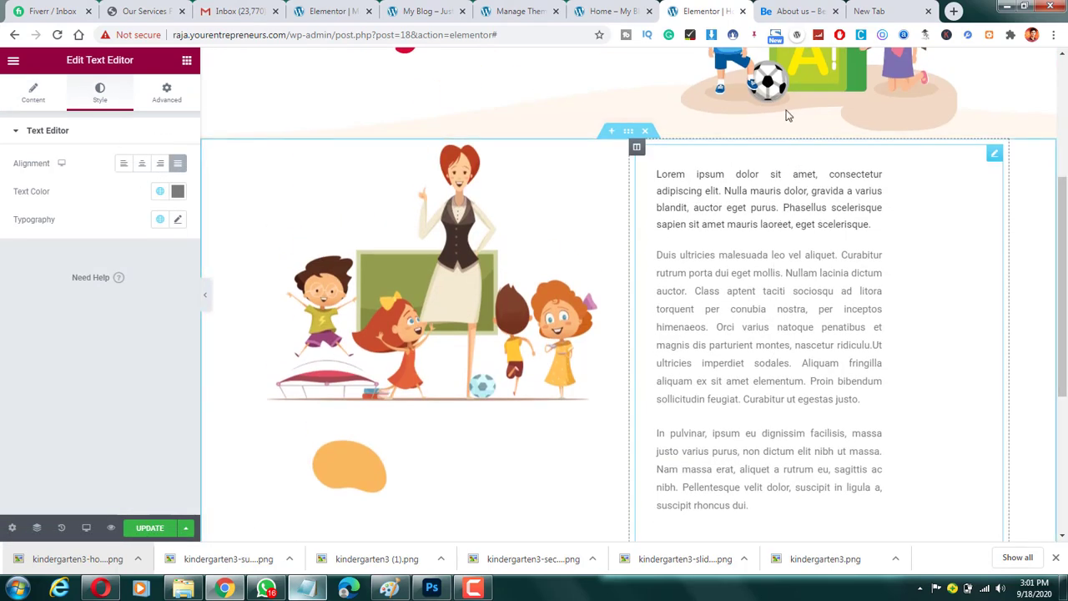
Check the section background on the reference page and copy the hero section's bottom shape divider colour, #FFF8EE.
click(791, 11)
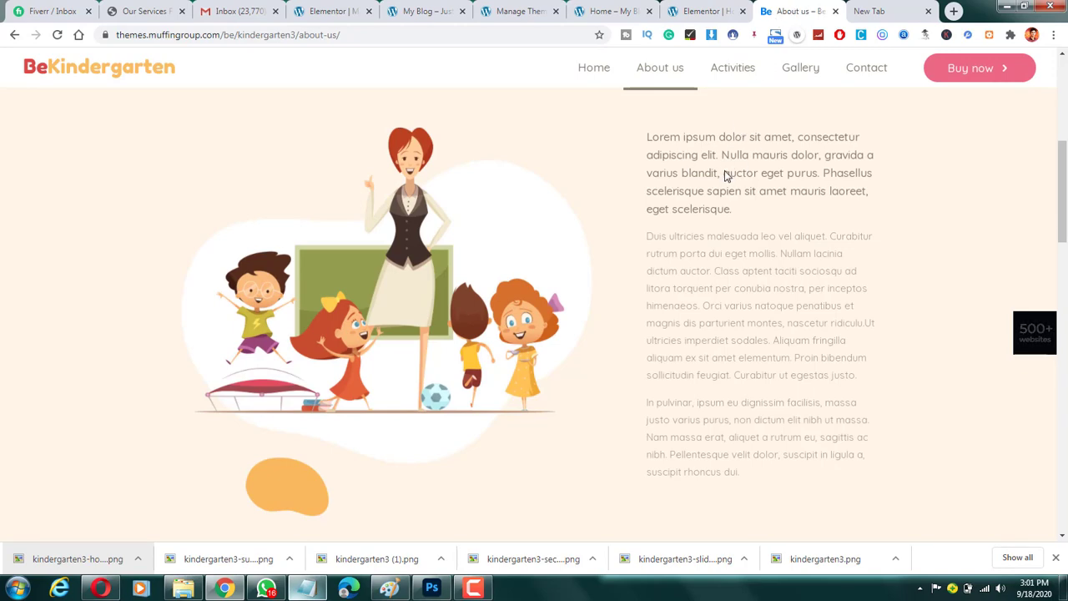
scroll(725, 173, up, 3)
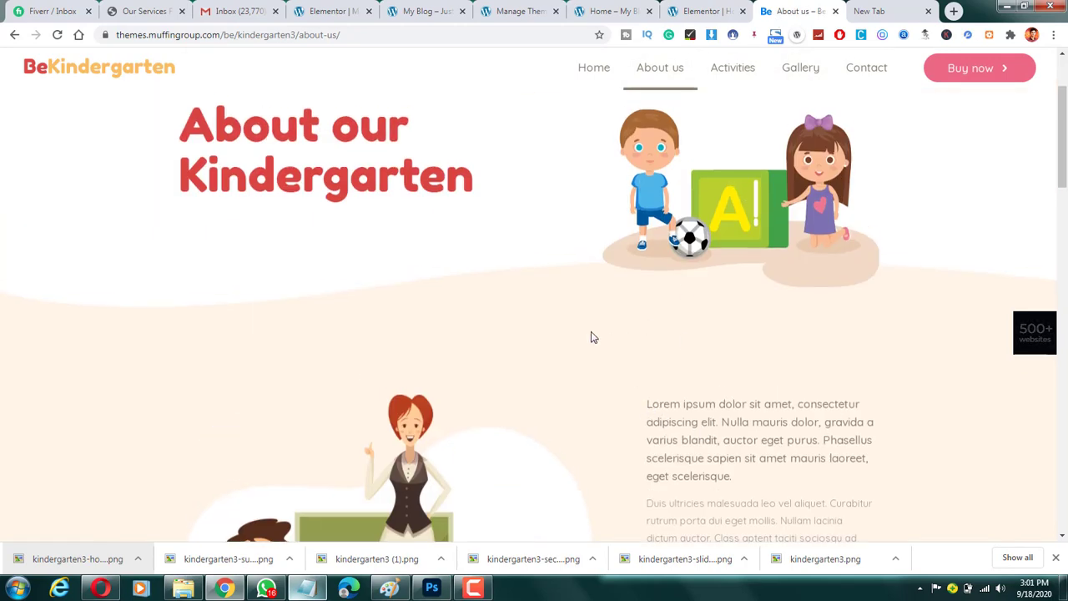
click(706, 11)
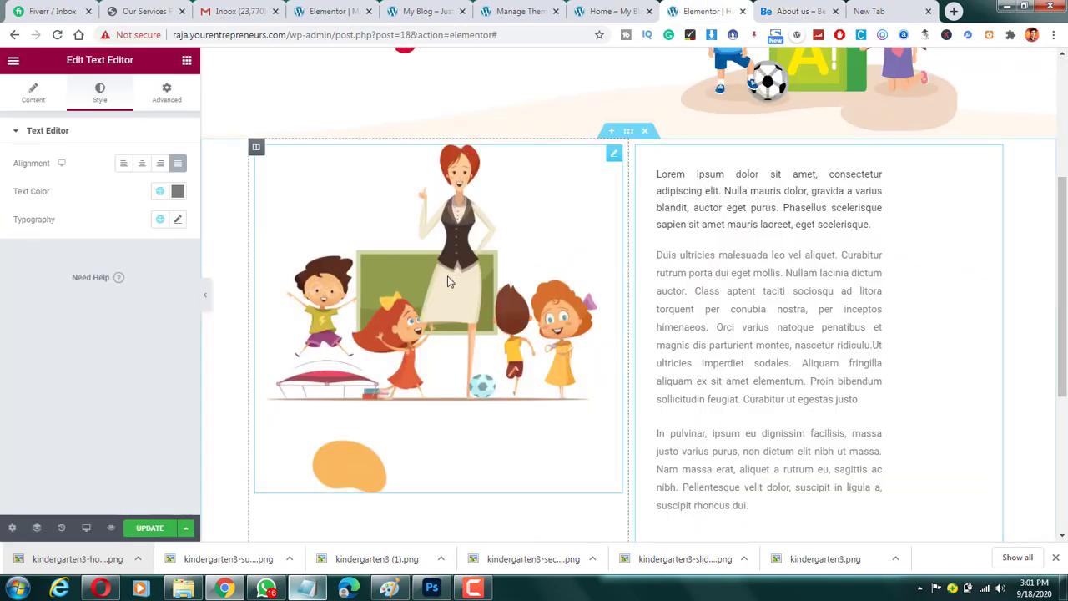
scroll(662, 255, up, 2)
scroll(615, 242, up, 2)
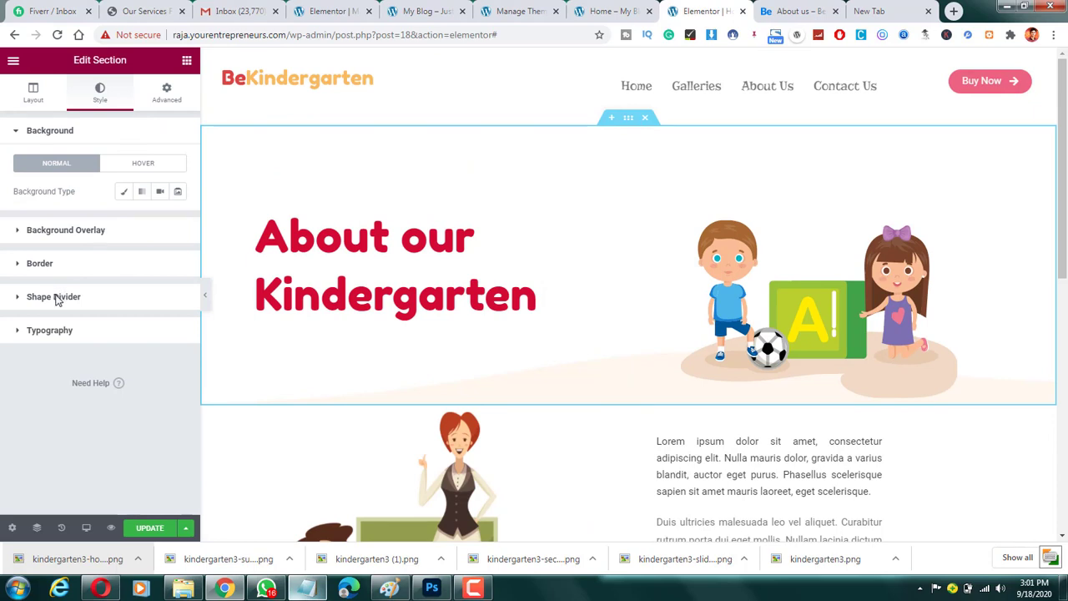
click(141, 297)
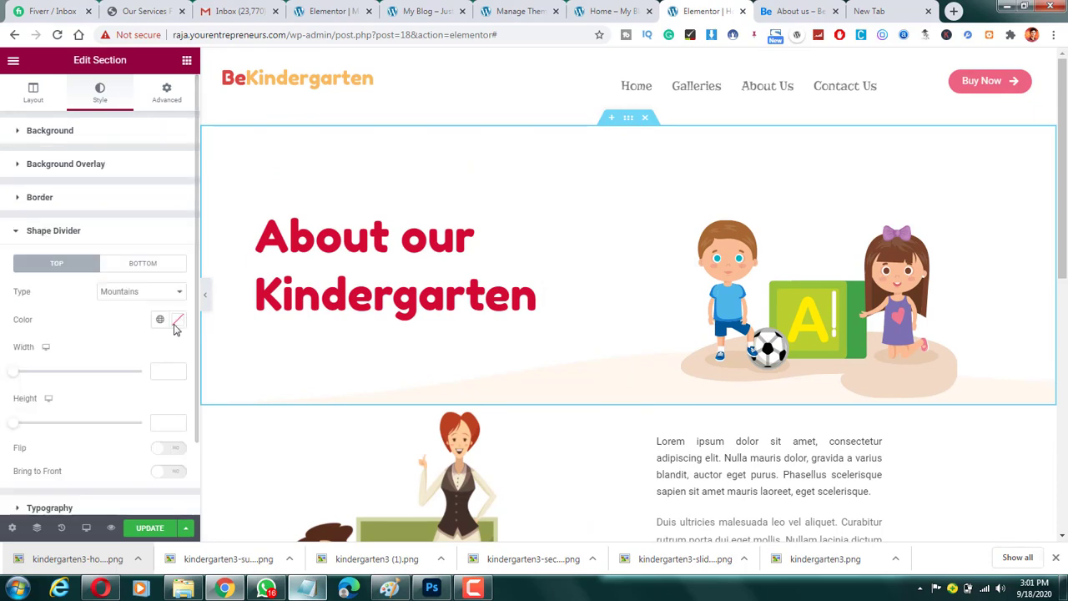
click(154, 263)
click(177, 321)
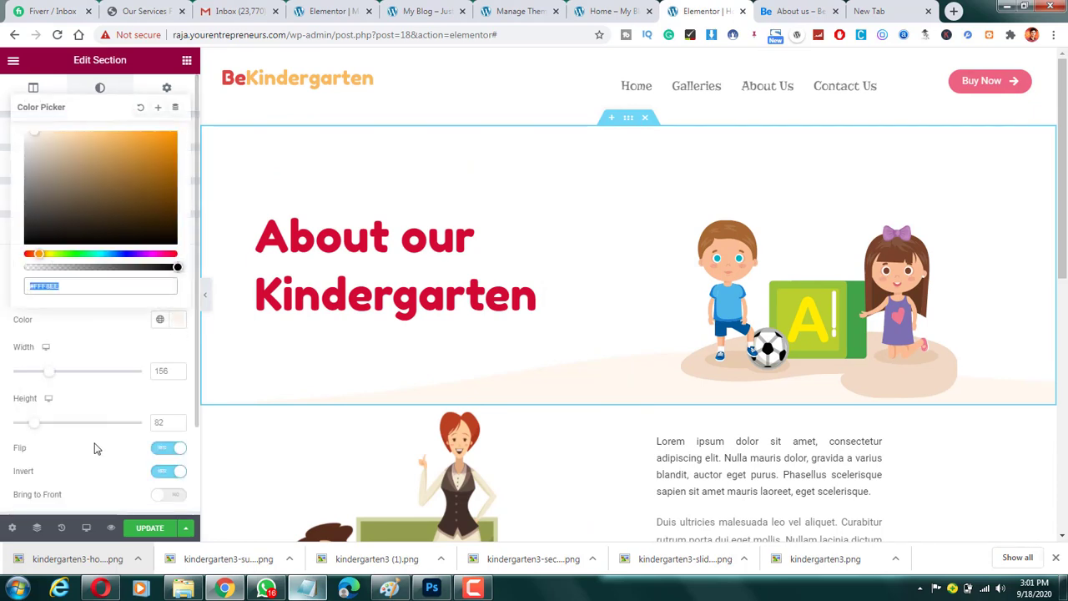
right_click(35, 287)
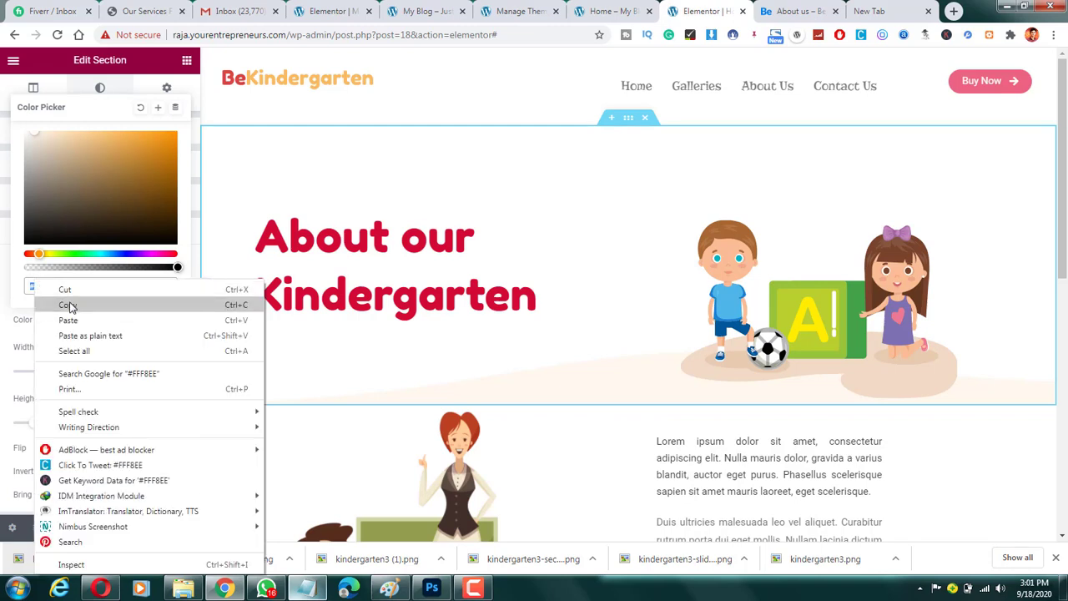
click(72, 305)
Give the image-and-text section a classic background in the copied colour #FFF8EE and preview it at full width.
scroll(614, 401, down, 1)
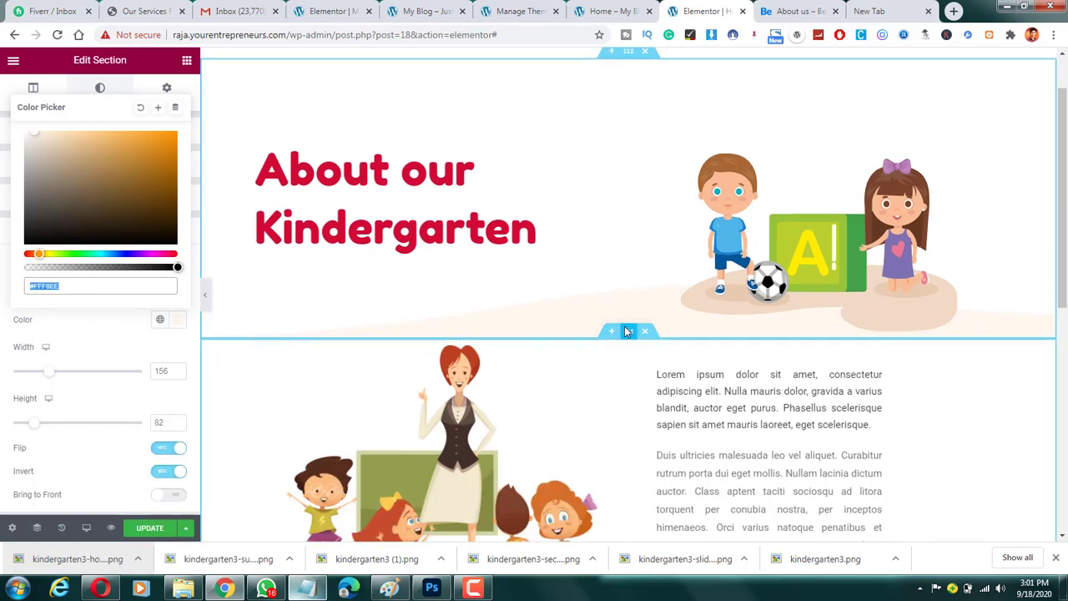
click(628, 332)
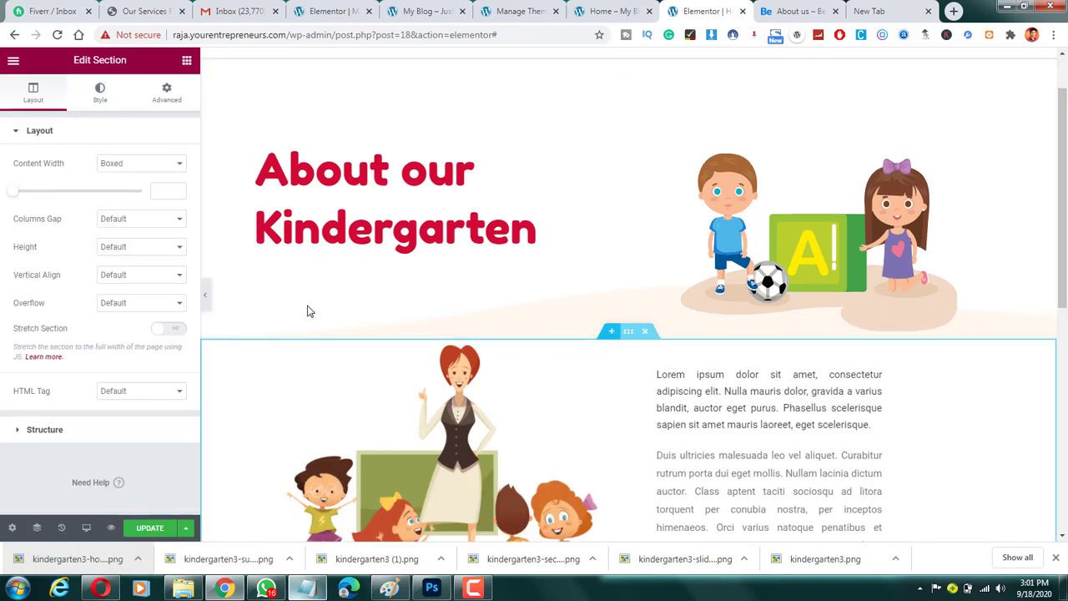
click(100, 92)
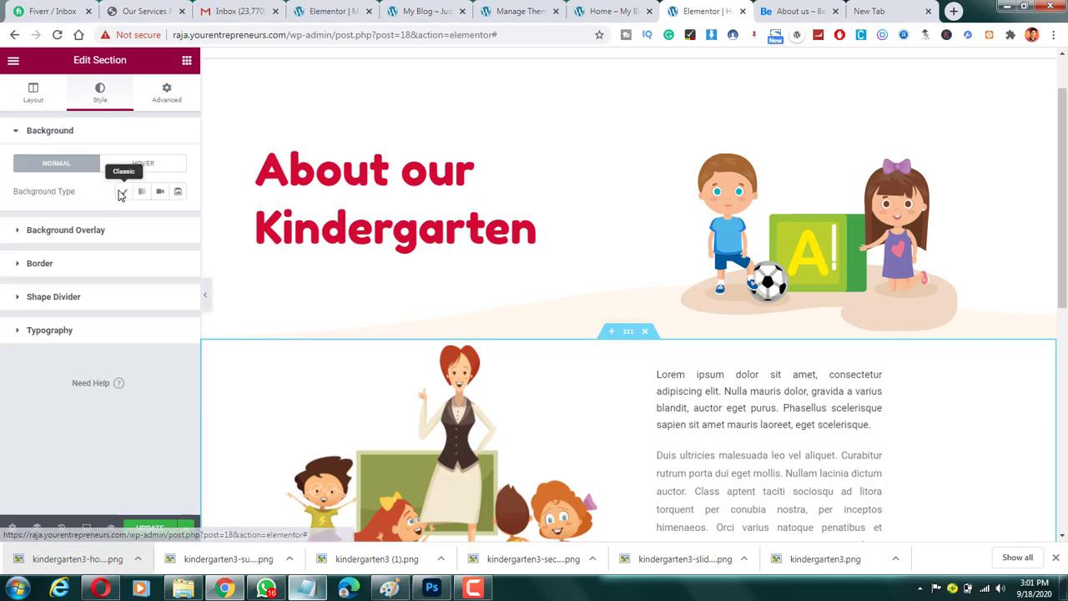
click(123, 192)
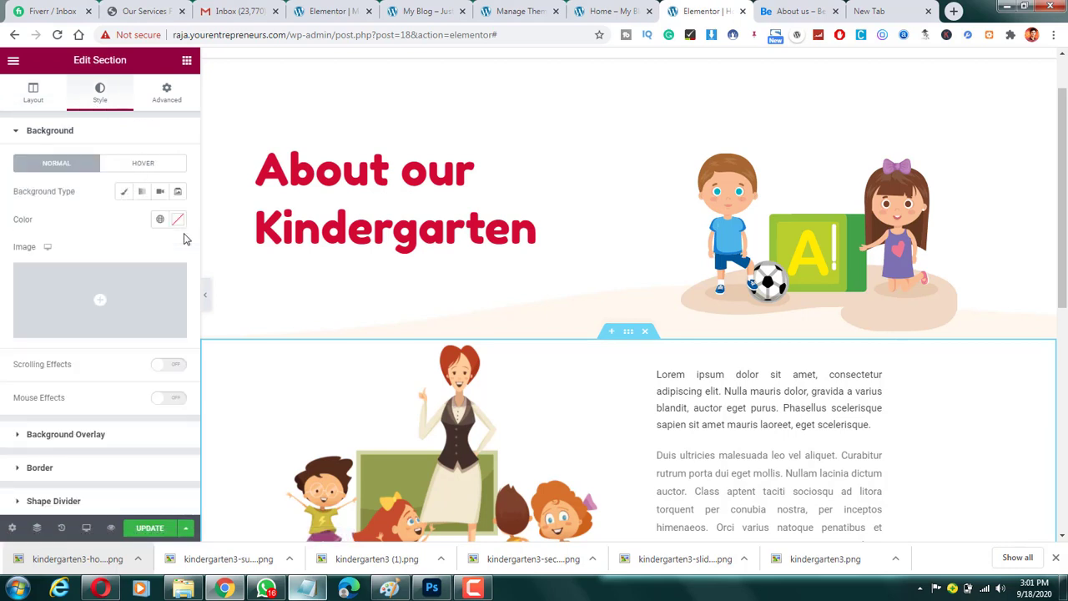
click(177, 219)
key(ctrl+v)
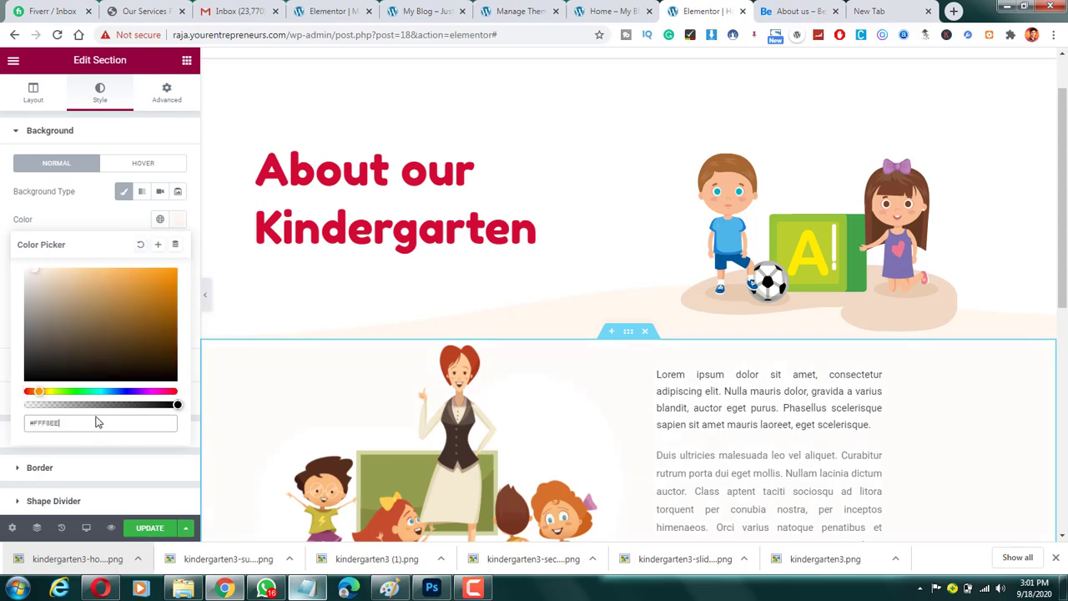
scroll(618, 388, down, 3)
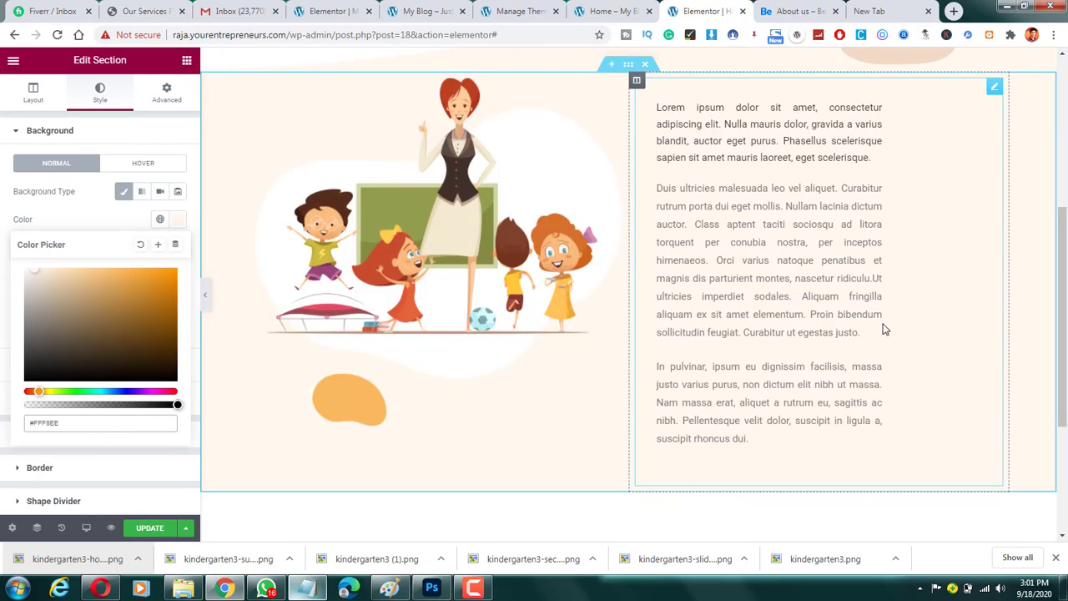
click(205, 295)
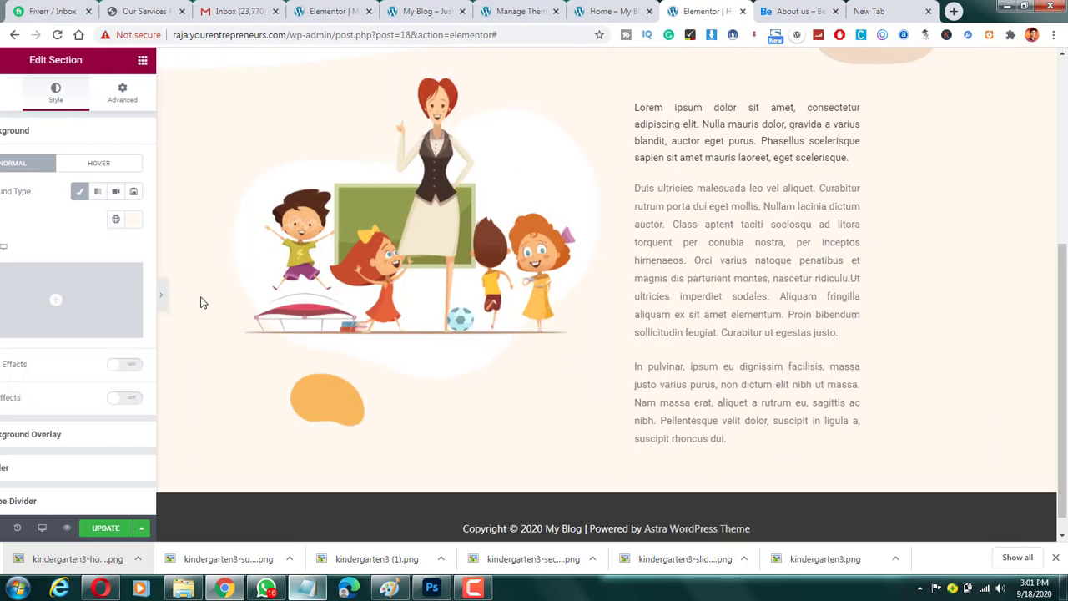
Examine the bottom edge of the image-and-text section on the reference About us page.
key(ctrl+Tab)
scroll(826, 313, down, 2)
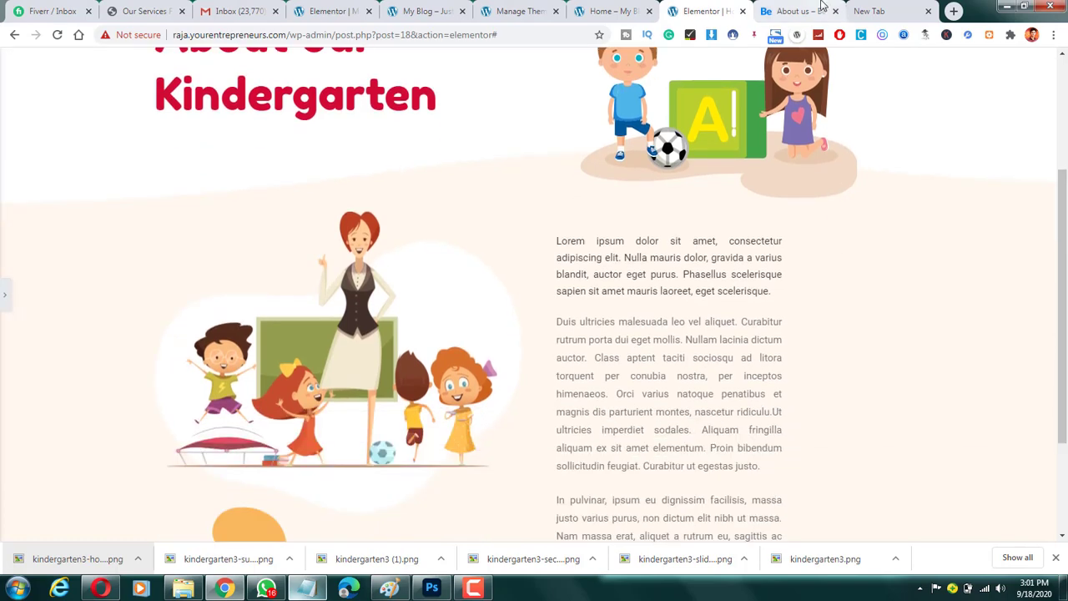
scroll(736, 313, up, 1)
scroll(736, 313, down, 5)
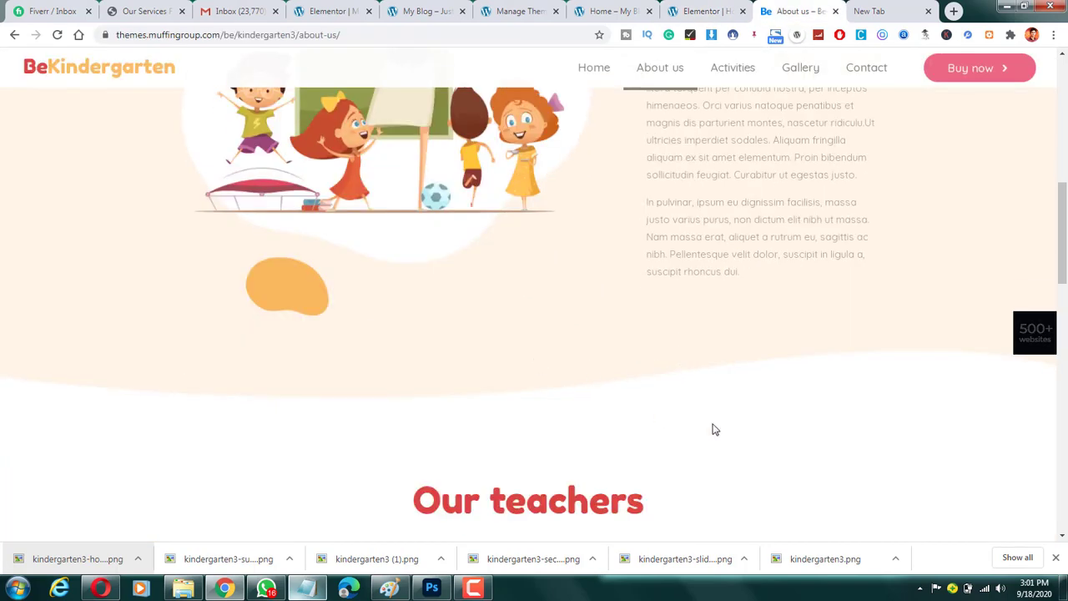
click(698, 6)
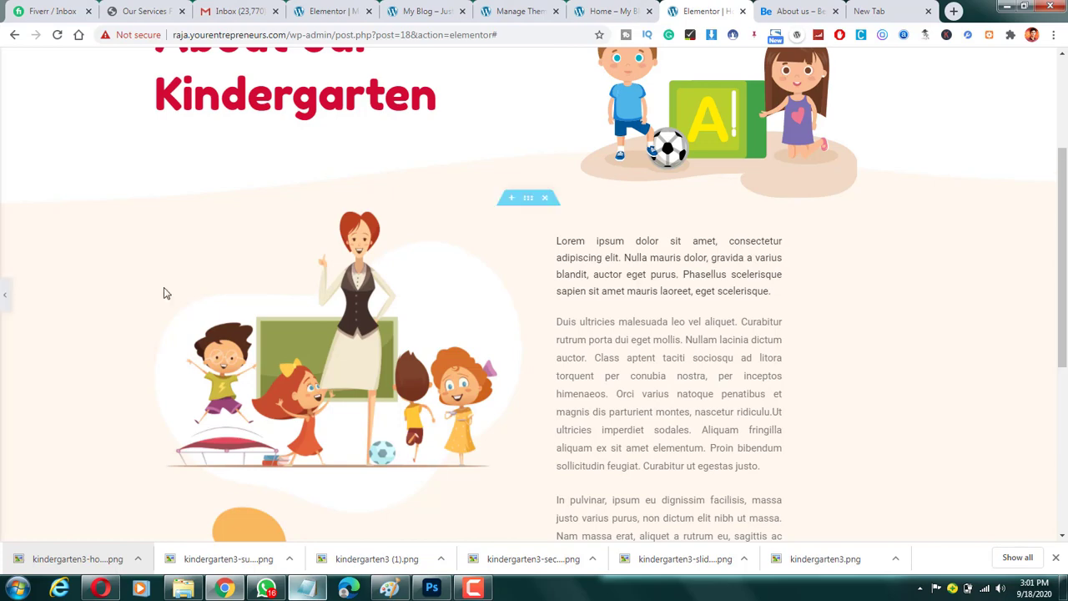
Copy the hero section's style and paste it onto the image-and-text section.
click(345, 257)
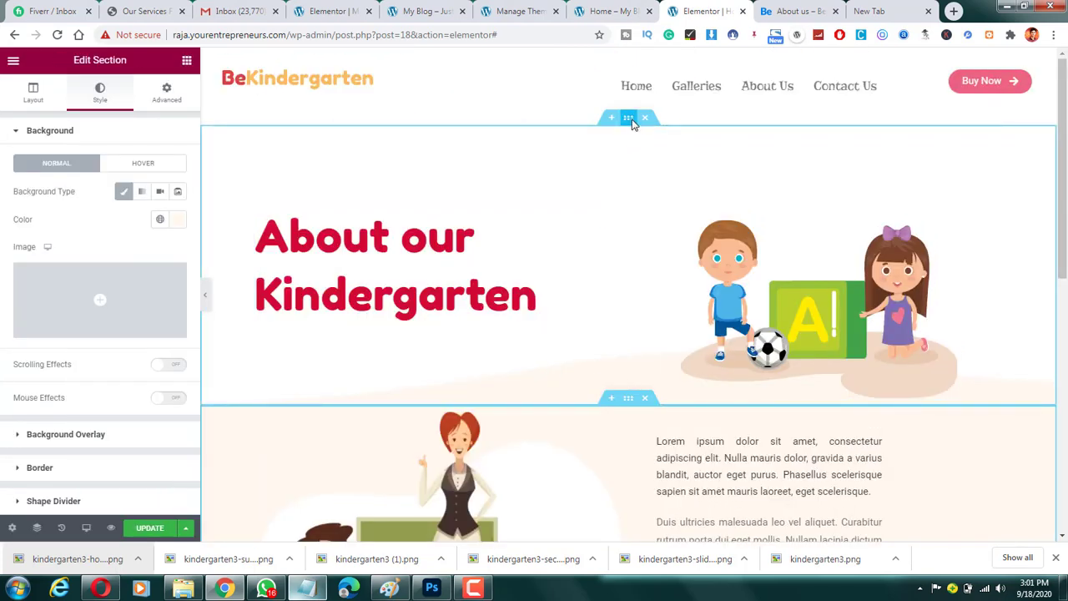
right_click(633, 127)
click(649, 174)
scroll(620, 209, down, 2)
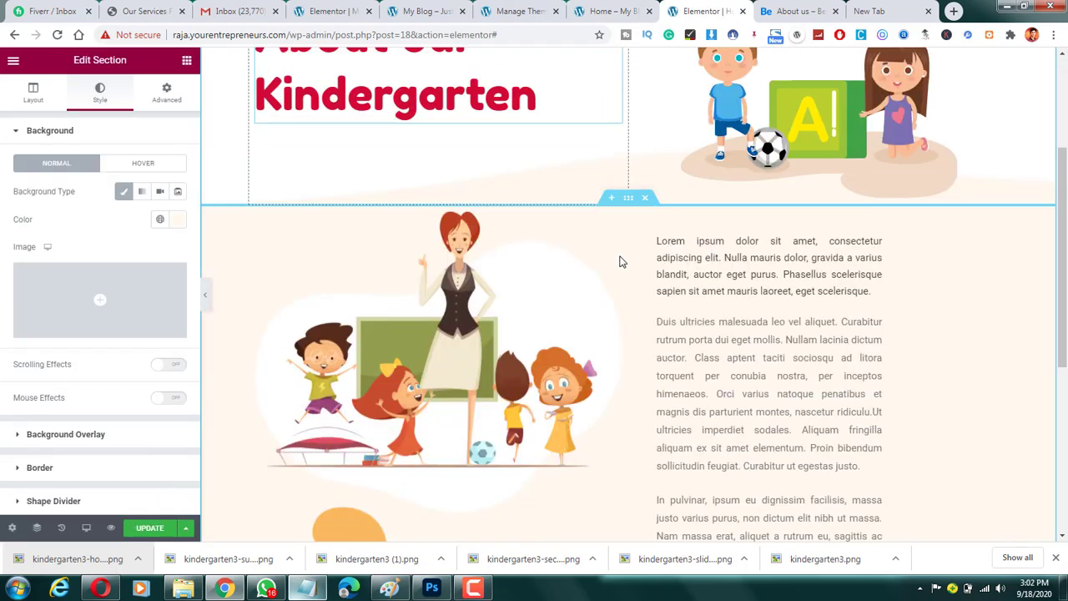
right_click(628, 200)
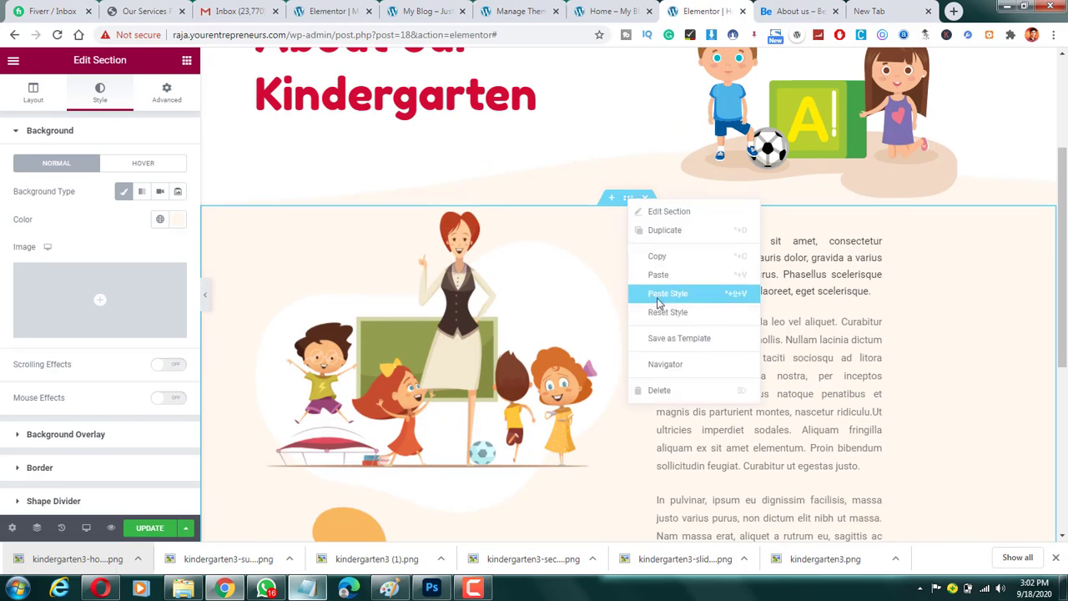
click(668, 294)
scroll(657, 303, down, 3)
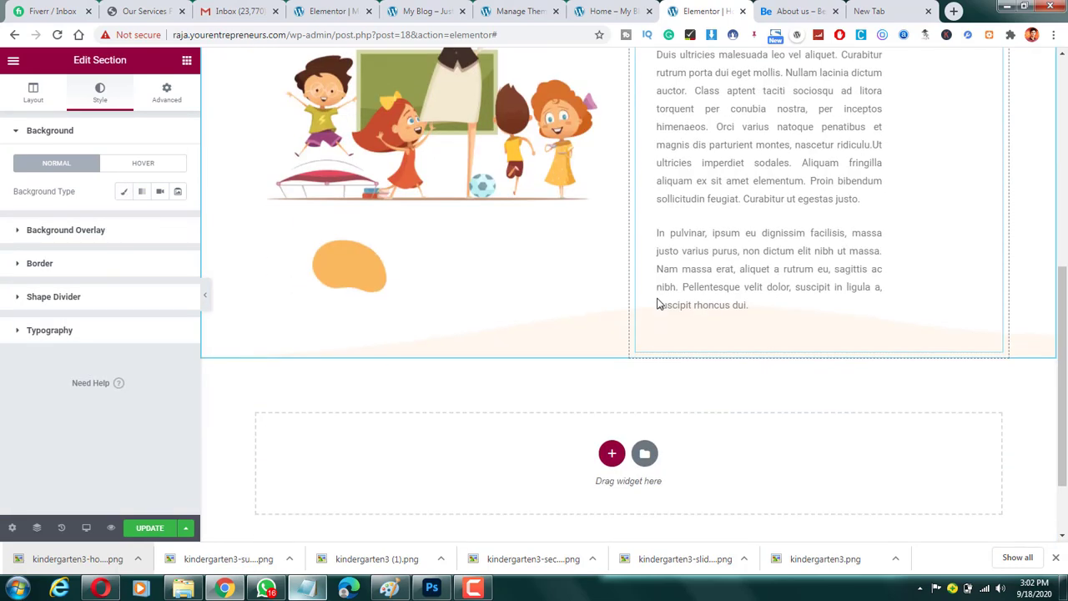
scroll(606, 338, up, 2)
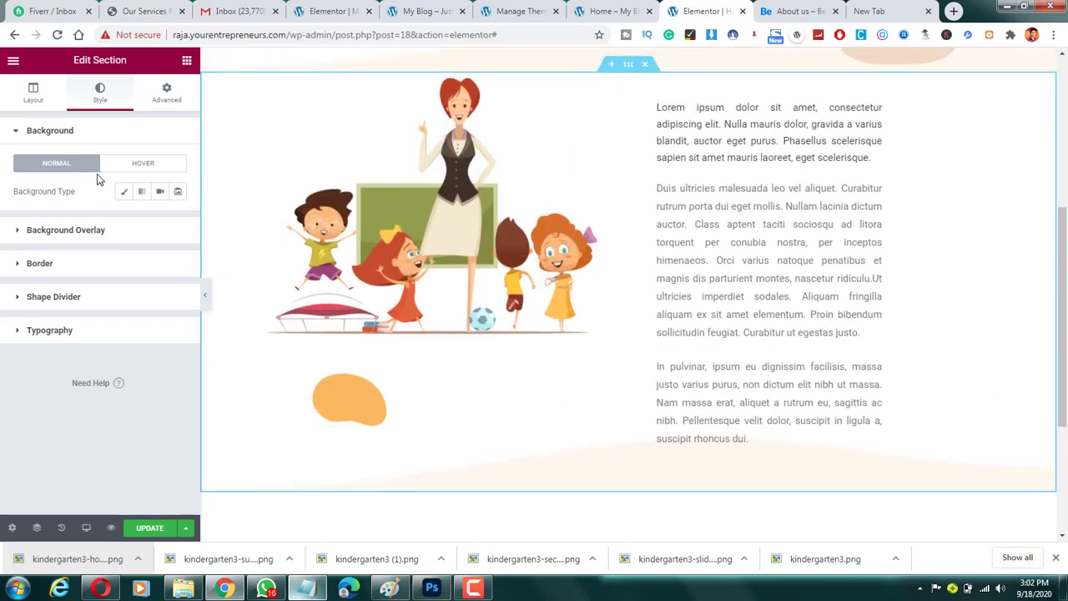
Try the image-and-text section's bottom Waves divider without Invert and with Flip turned off and on again.
click(96, 296)
scroll(100, 290, down, 1)
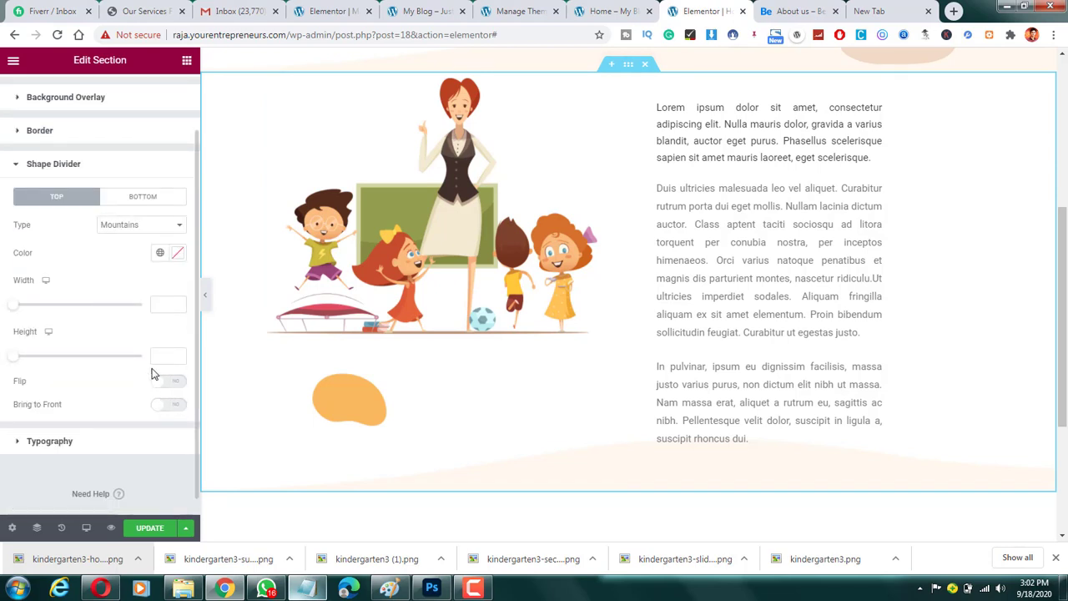
click(125, 164)
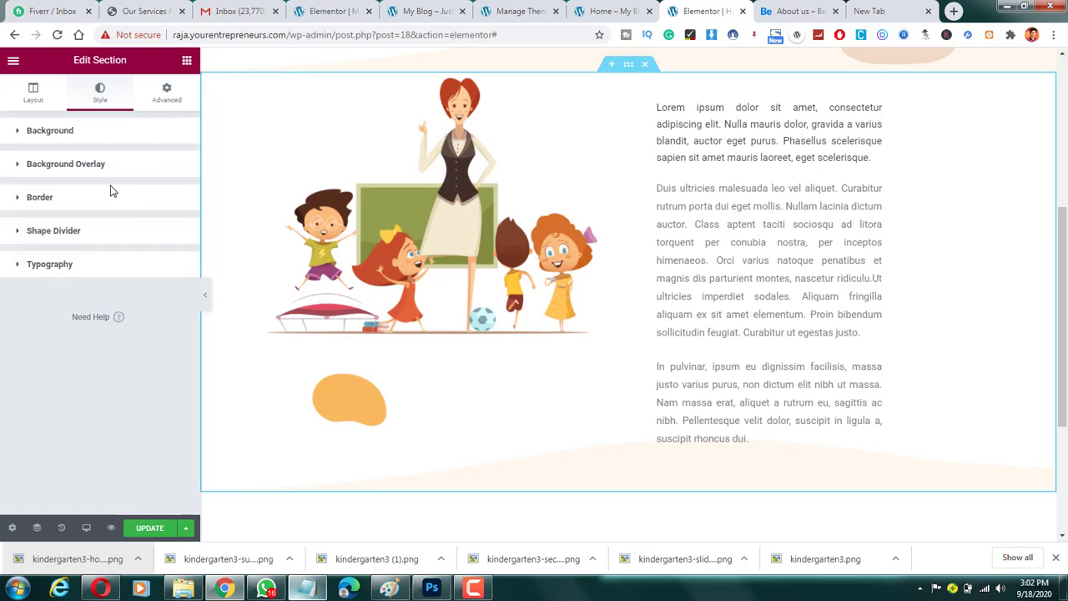
click(113, 196)
click(118, 206)
click(125, 230)
click(143, 264)
scroll(150, 411, down, 2)
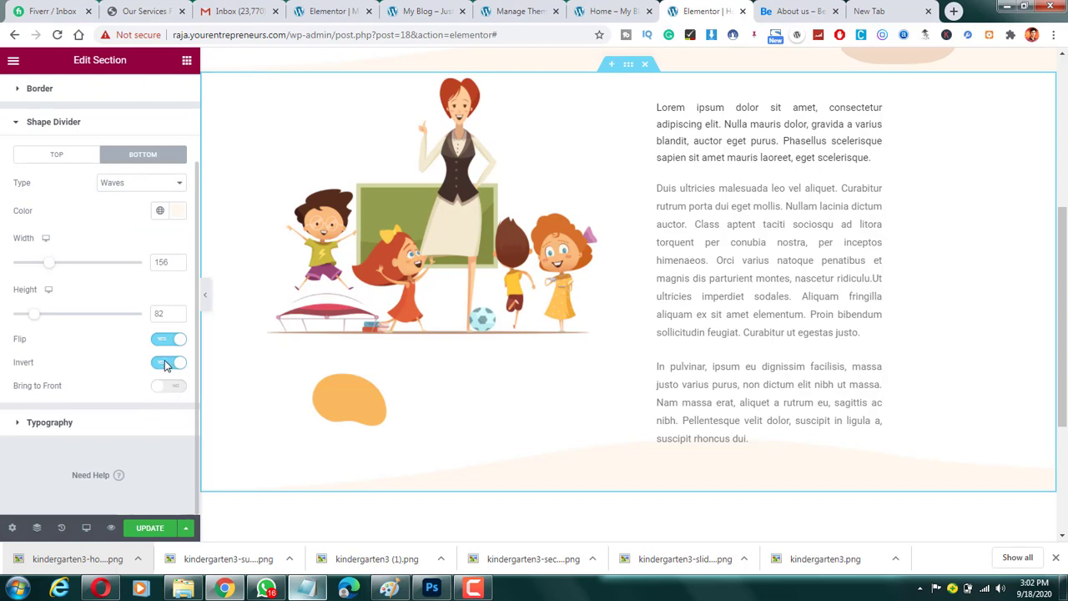
click(166, 364)
click(175, 340)
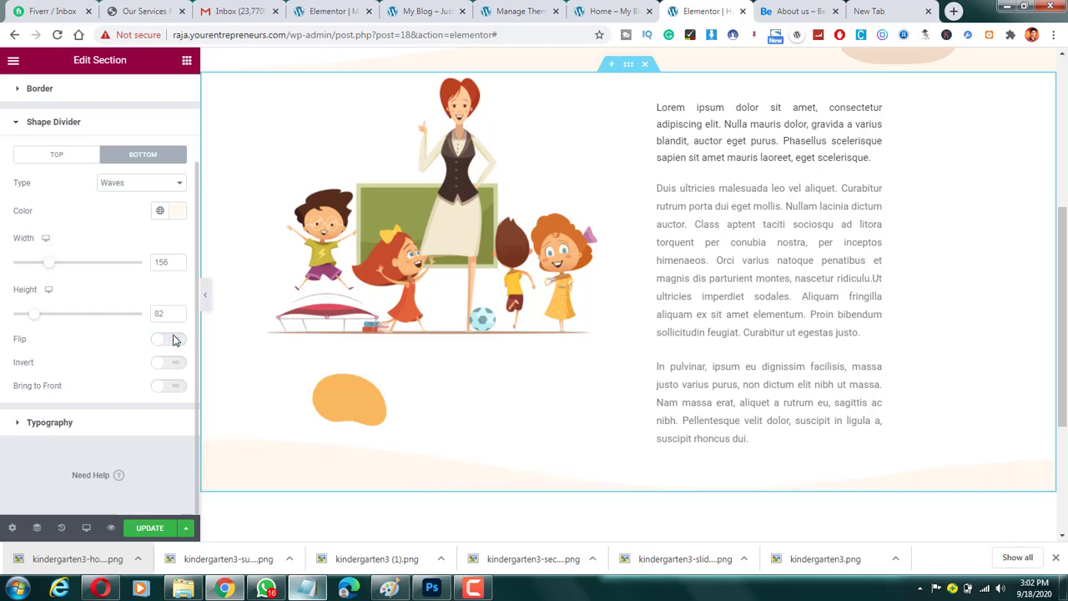
click(175, 339)
Turn on Bring to Front for the bottom Waves divider and compare it with Invert on and off, leaving Invert on.
click(170, 388)
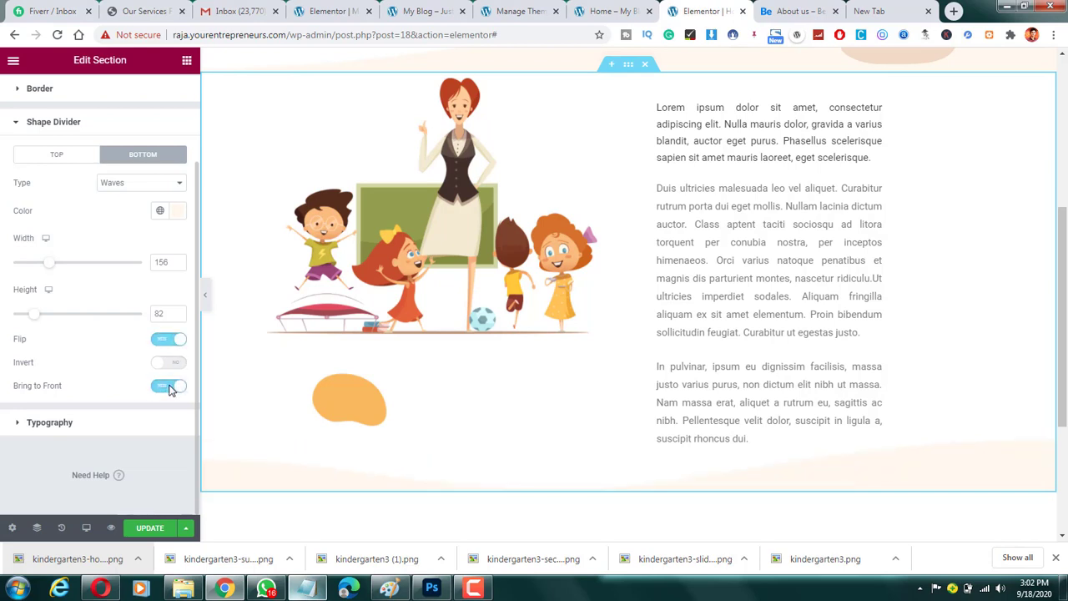
click(175, 364)
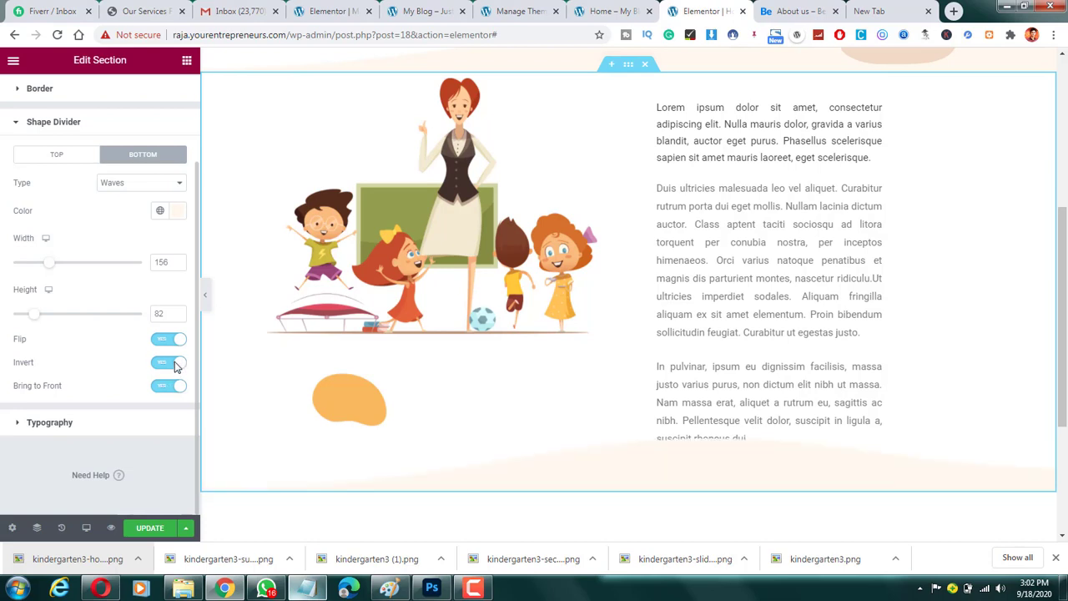
click(175, 364)
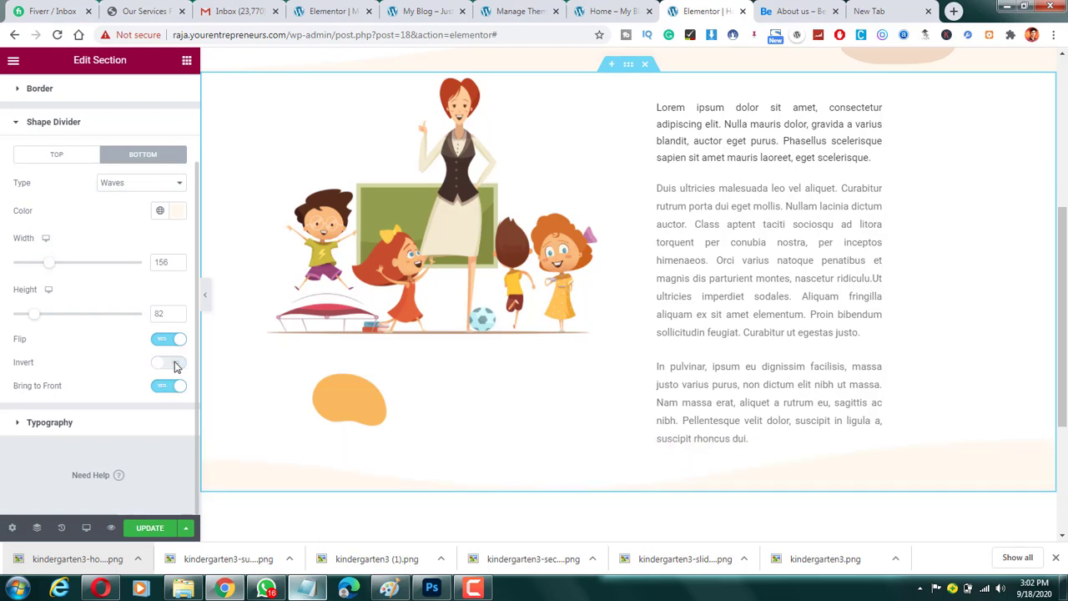
click(175, 364)
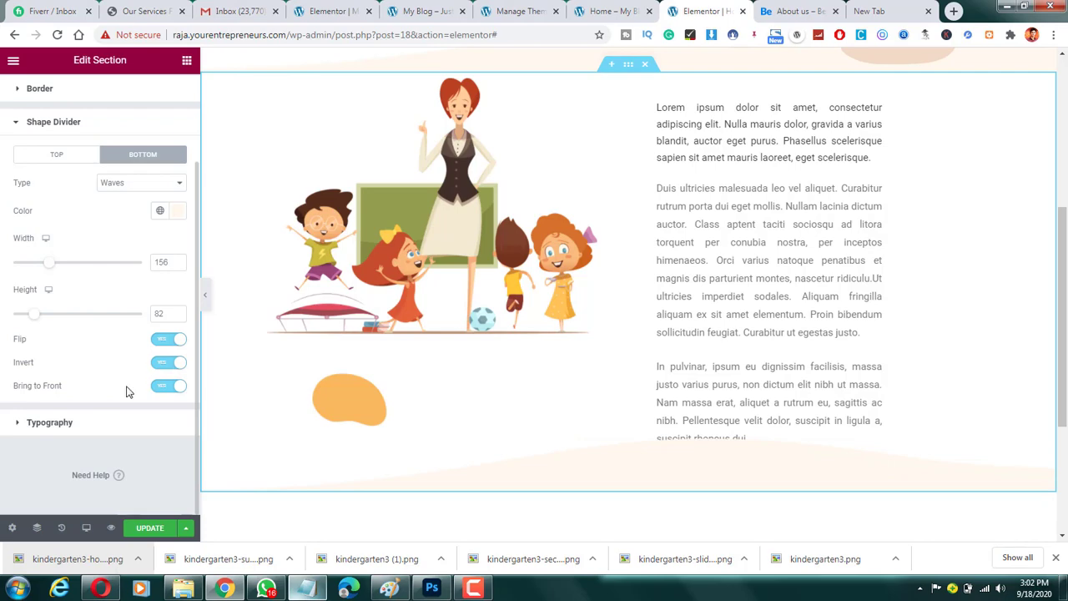
scroll(175, 313, up, 2)
scroll(175, 313, down, 2)
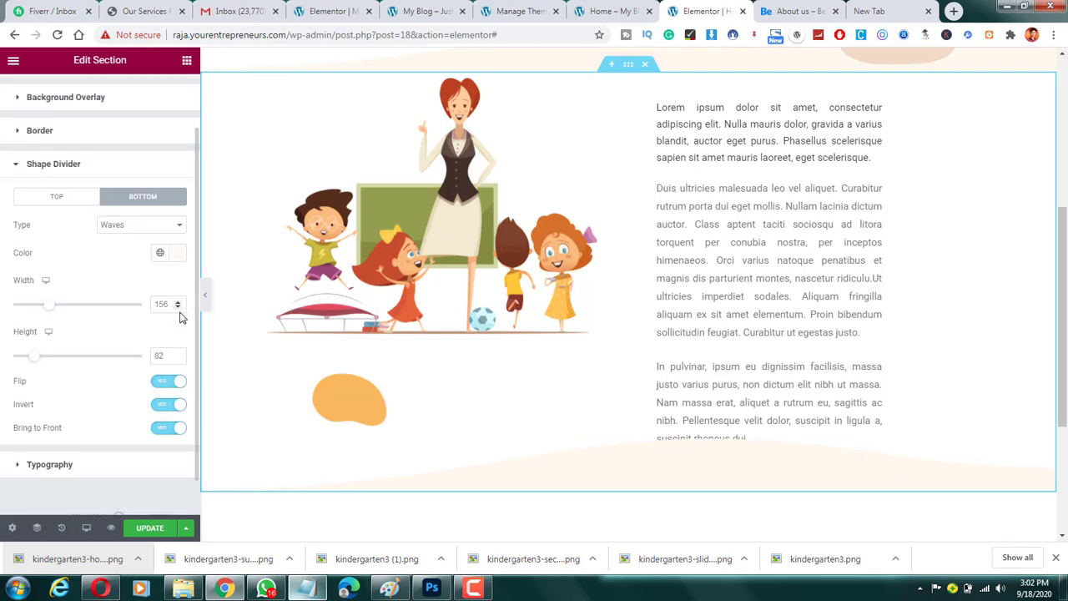
Save the wave separator image below the reference page's image-and-text section as the PNG file kindergarten3-sectionsep3.
click(826, 6)
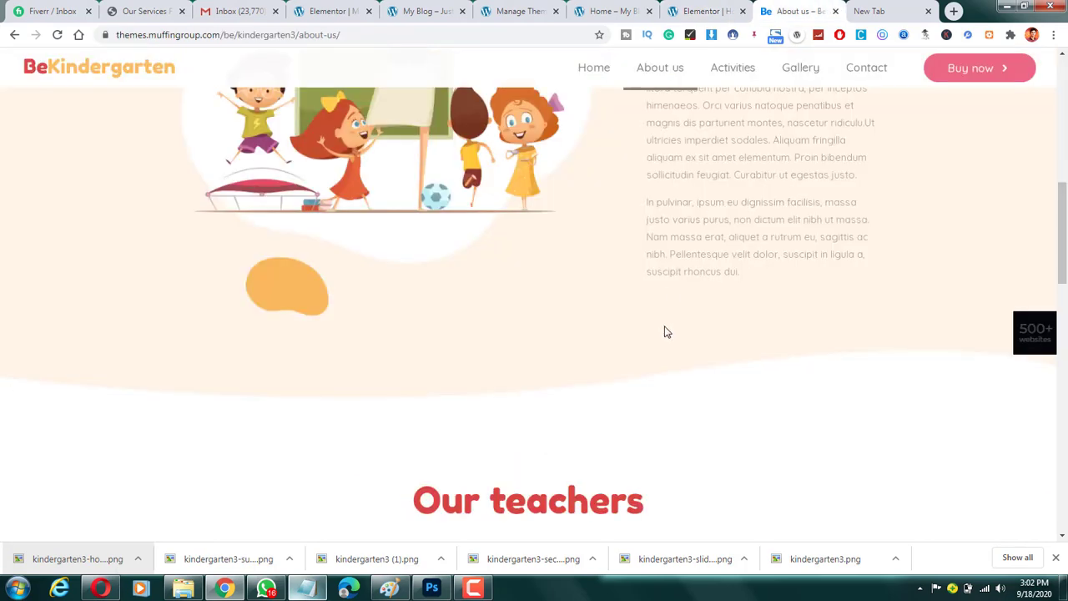
scroll(666, 332, down, 2)
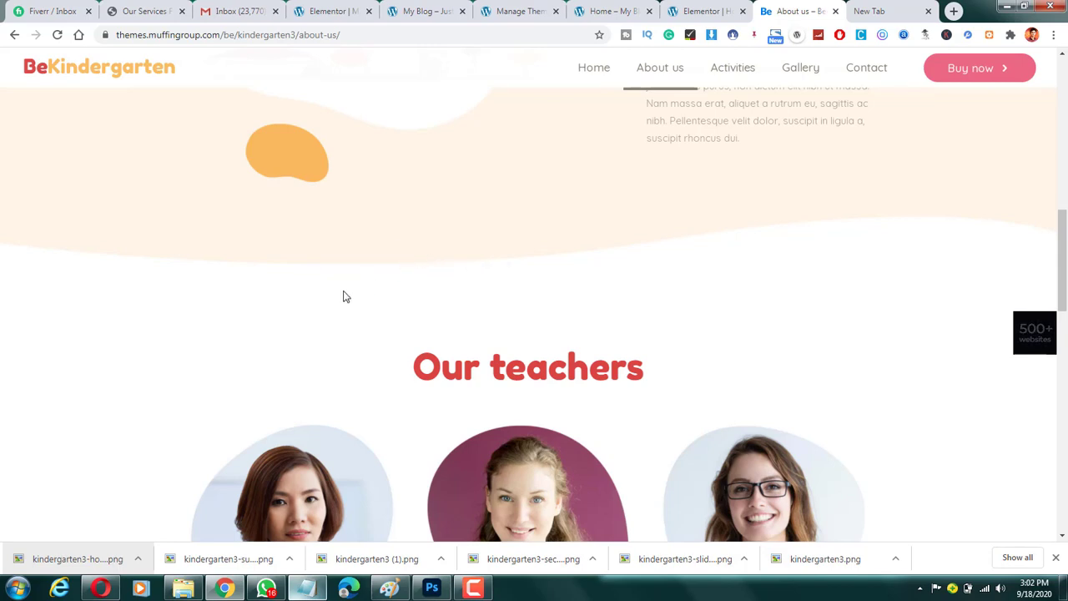
scroll(534, 325, up, 2)
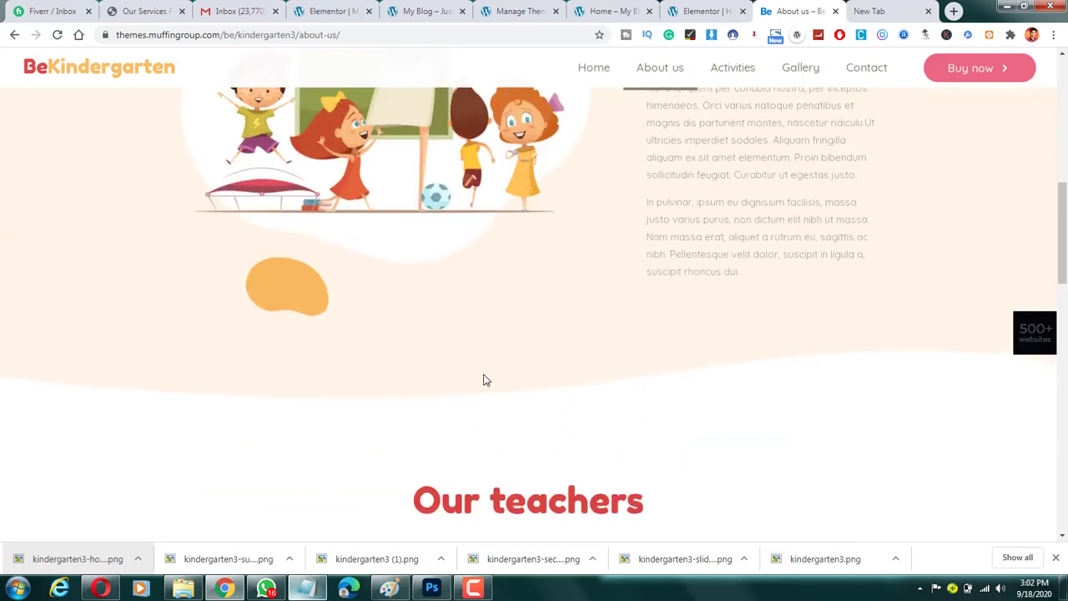
right_click(424, 393)
click(487, 415)
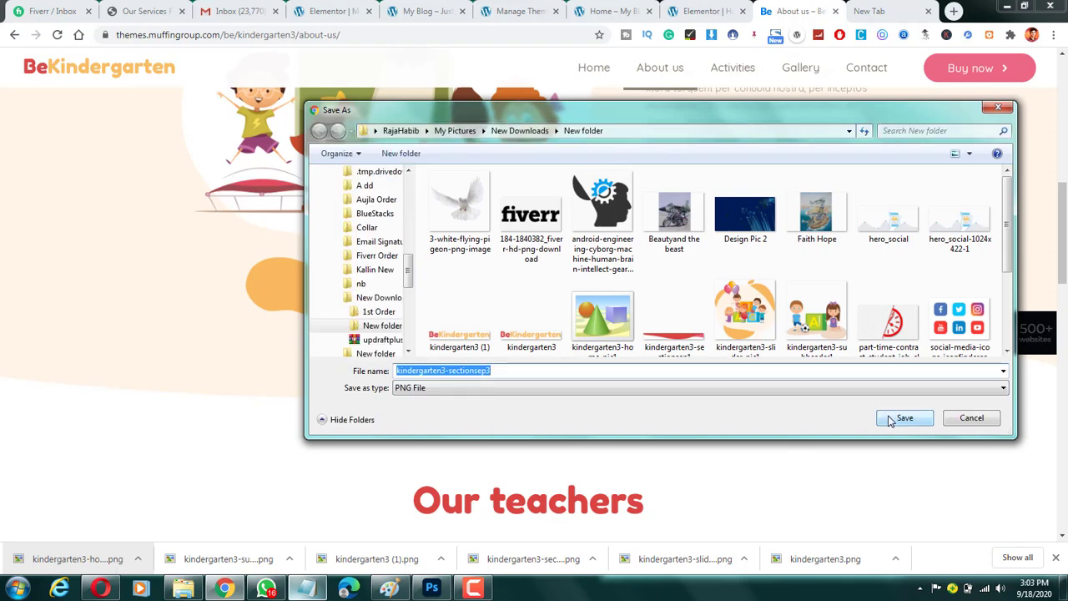
click(890, 419)
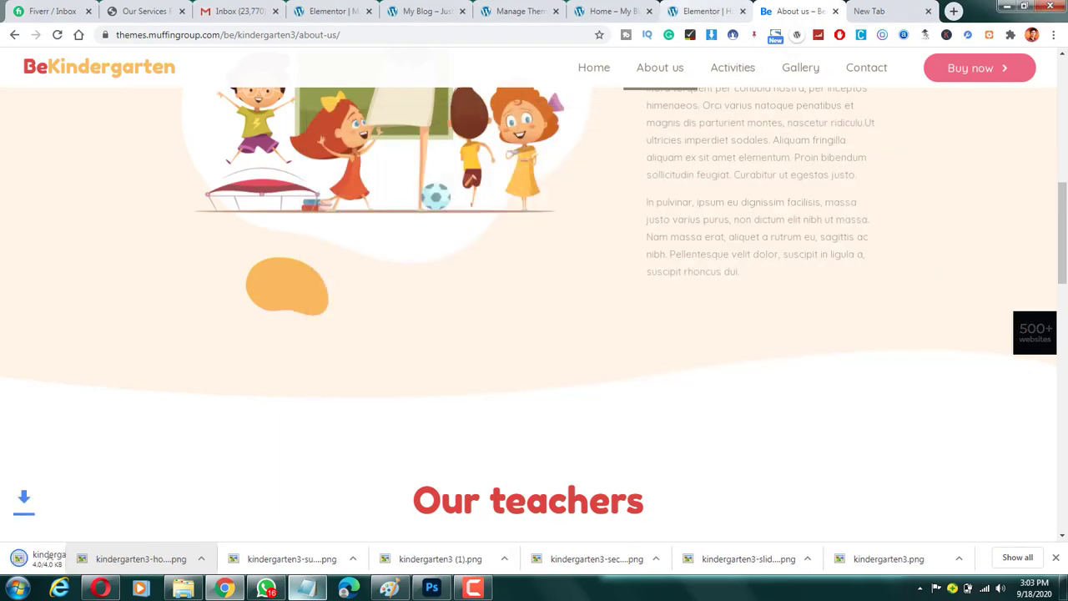
Back in the Elementor editor, reset the bottom shape divider's colour, set its type to None, and open the section's background settings.
key(ctrl+shift+Tab)
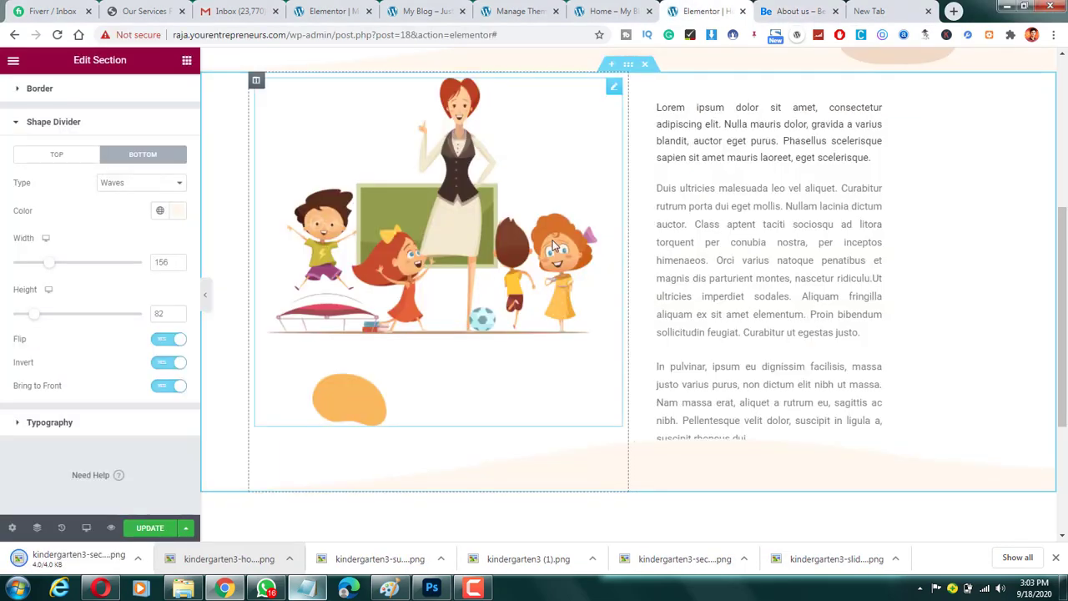
scroll(555, 244, up, 2)
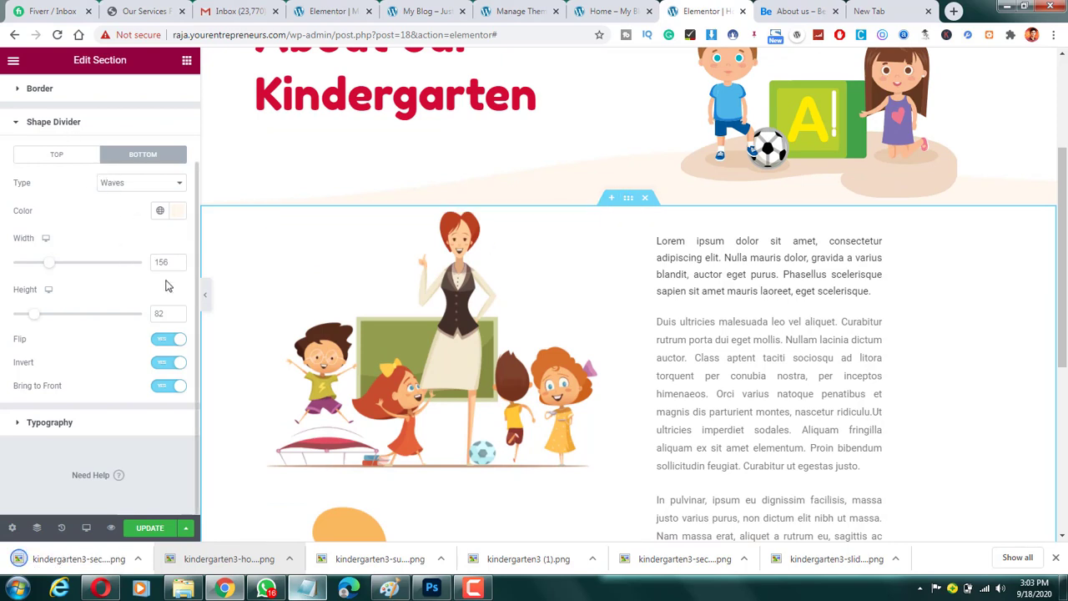
click(178, 210)
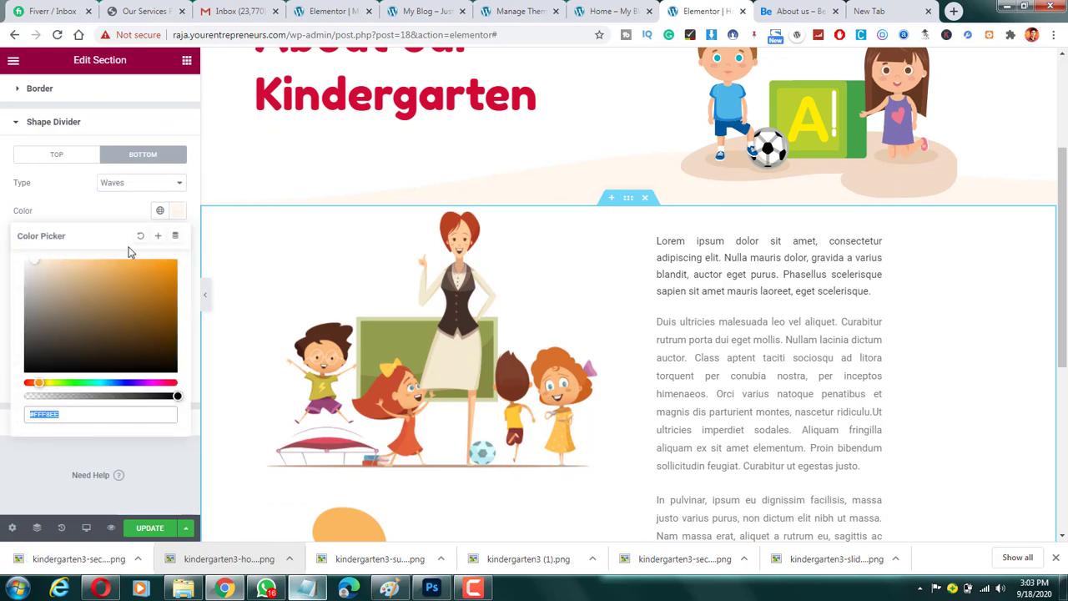
click(140, 236)
click(111, 190)
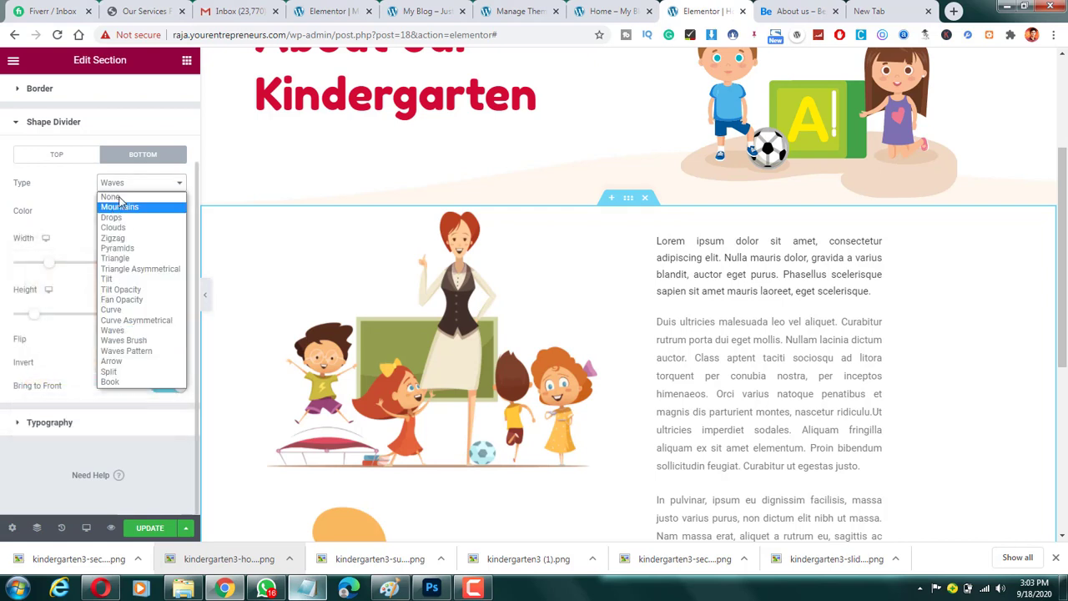
click(117, 194)
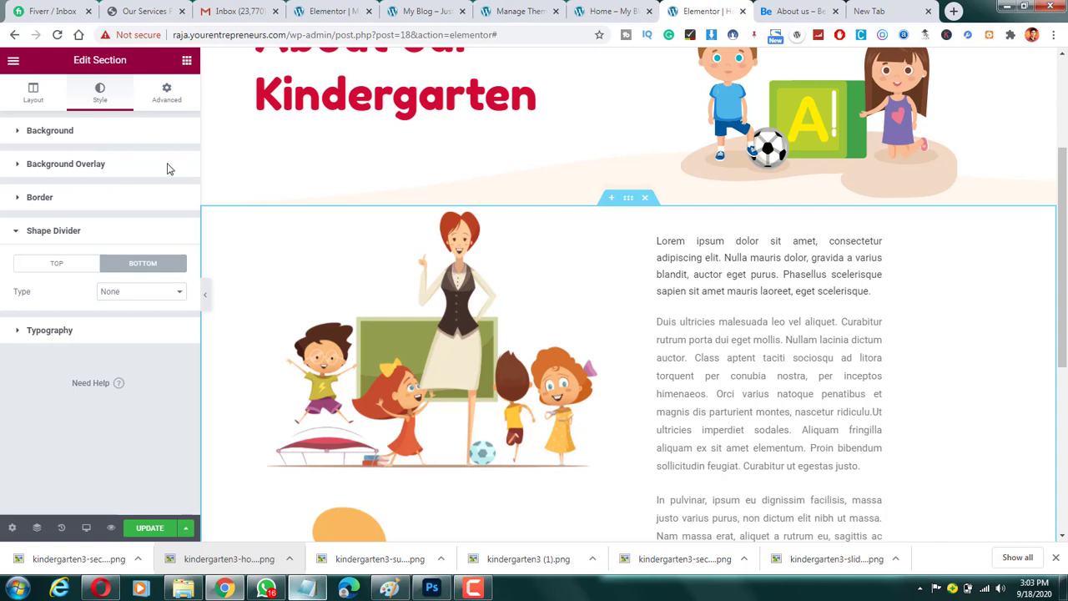
click(143, 132)
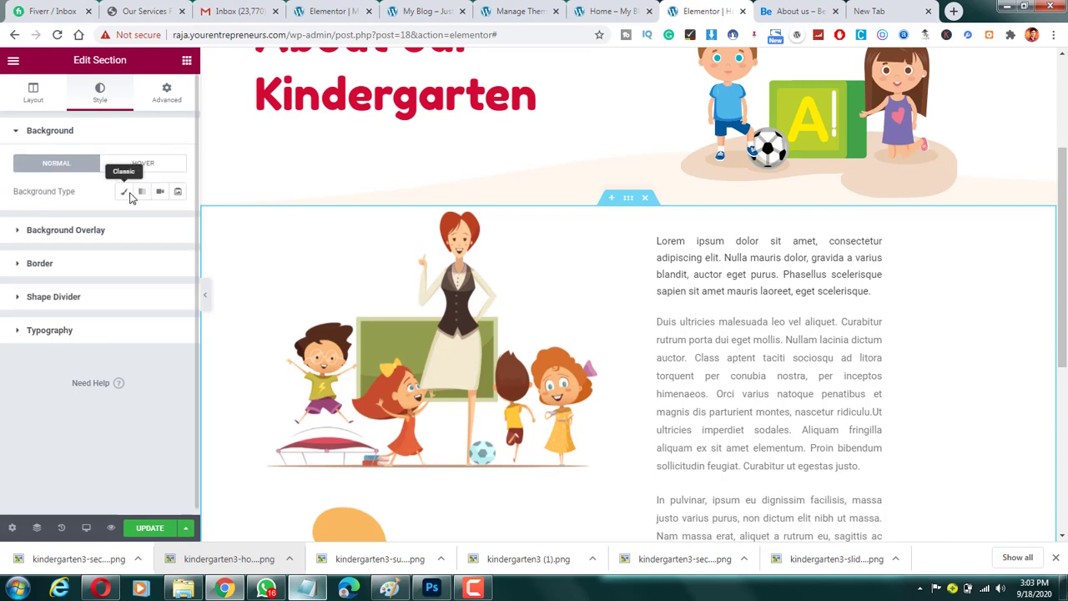
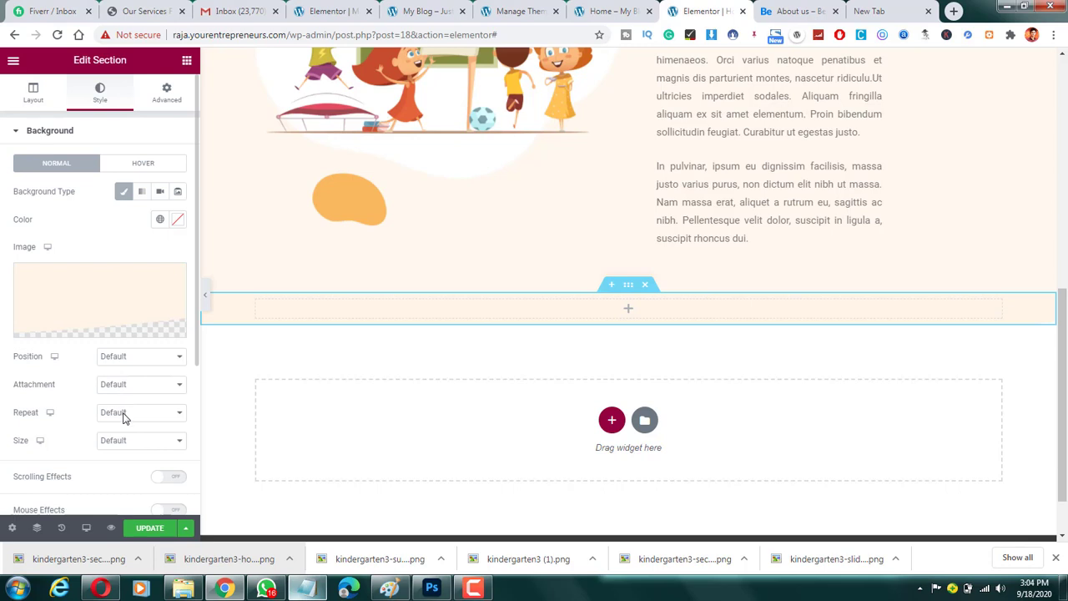
Try the Cover size for the wave background image of the empty section below the image-and-text section.
click(123, 417)
click(125, 425)
click(125, 440)
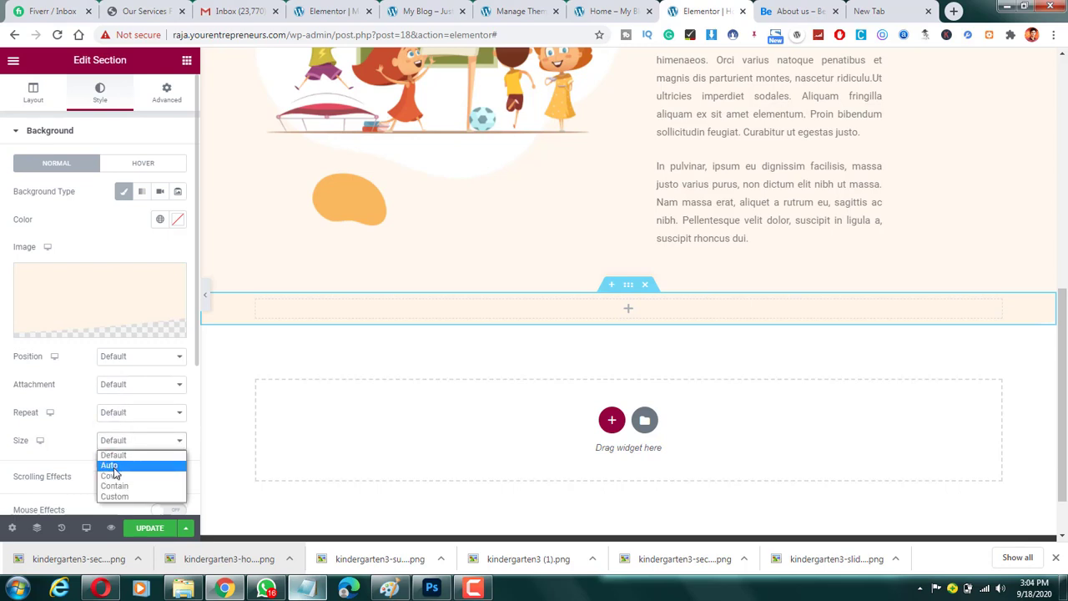
click(115, 476)
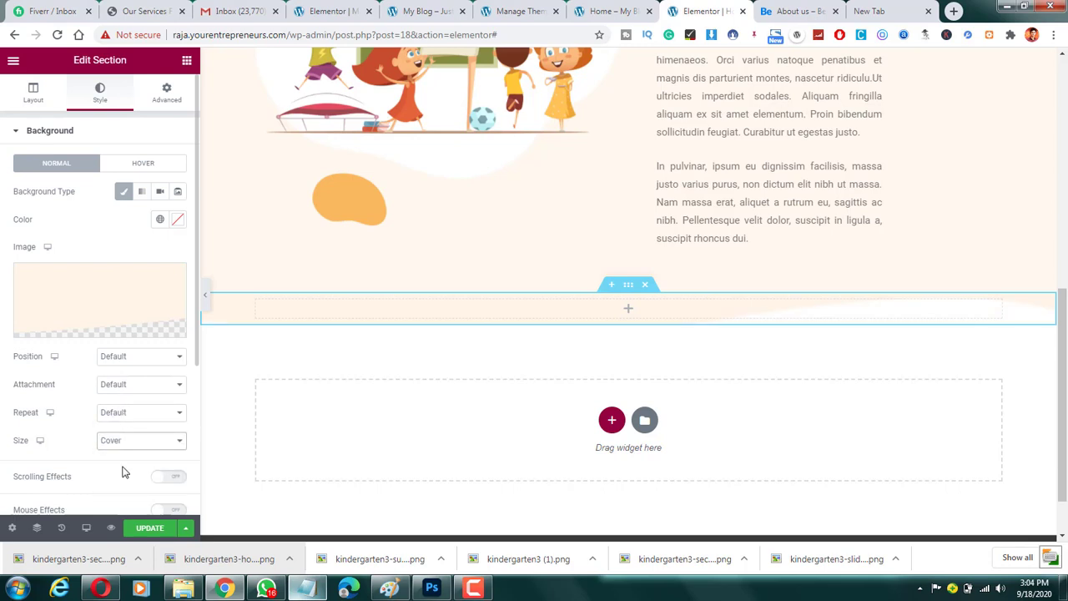
mouse_move(114, 336)
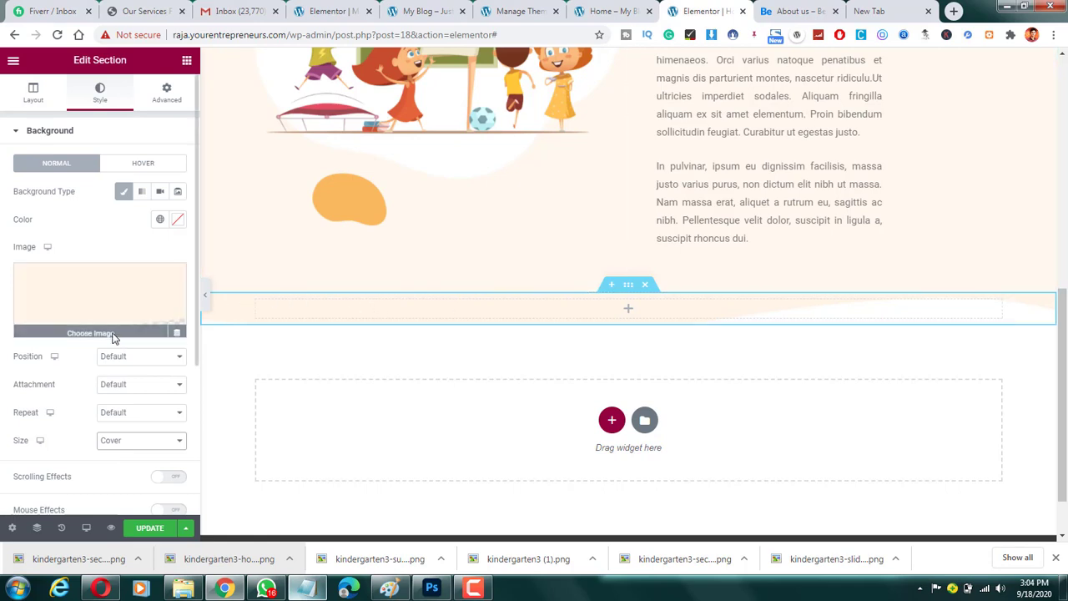
Set the empty section's wave background image to size Contain and position Center Center.
click(117, 441)
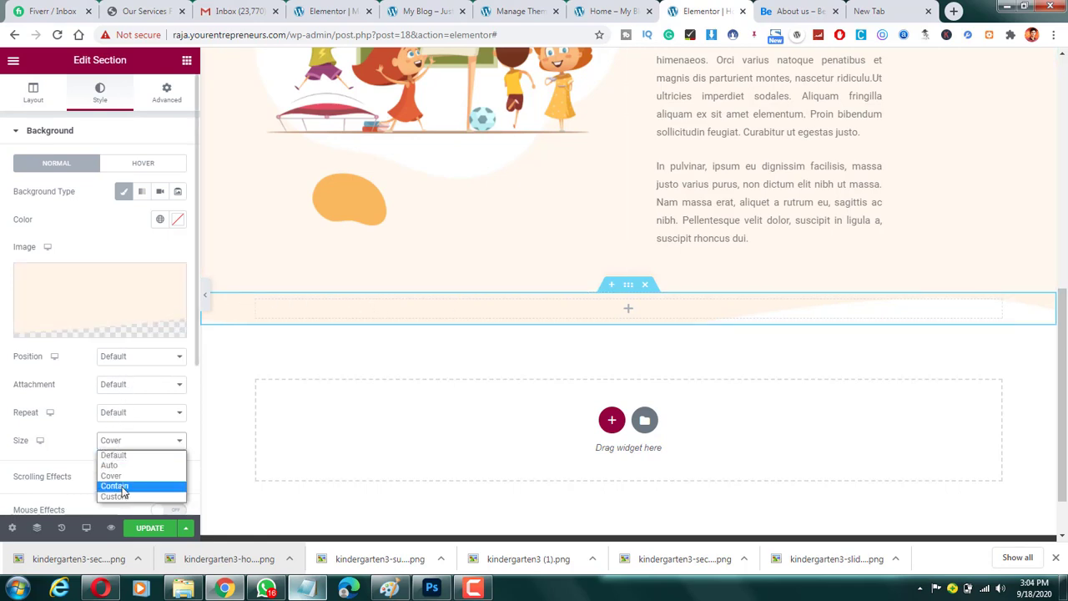
click(115, 486)
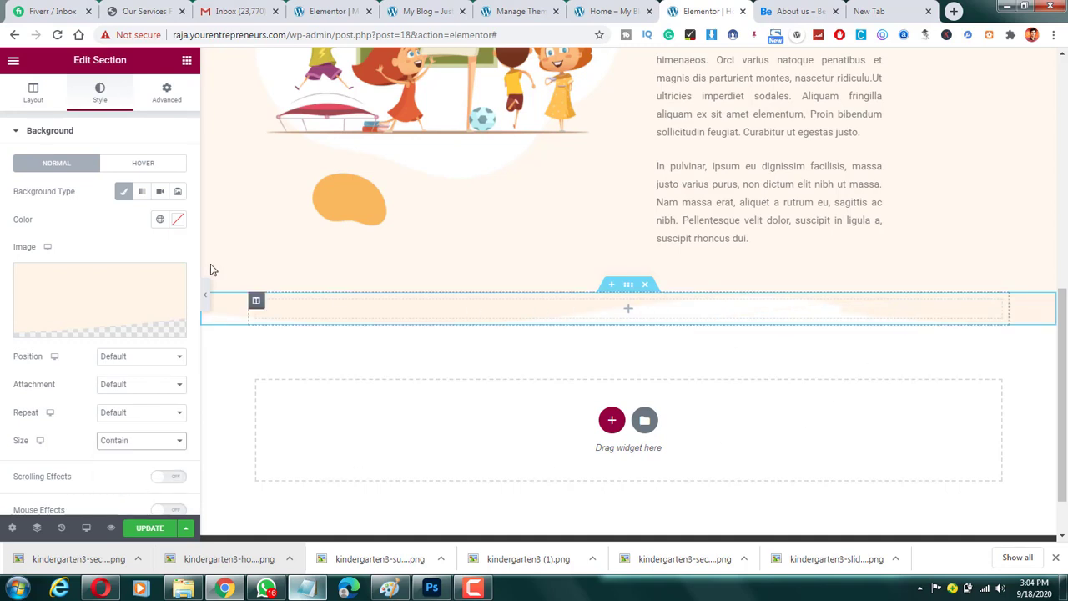
click(126, 359)
click(122, 383)
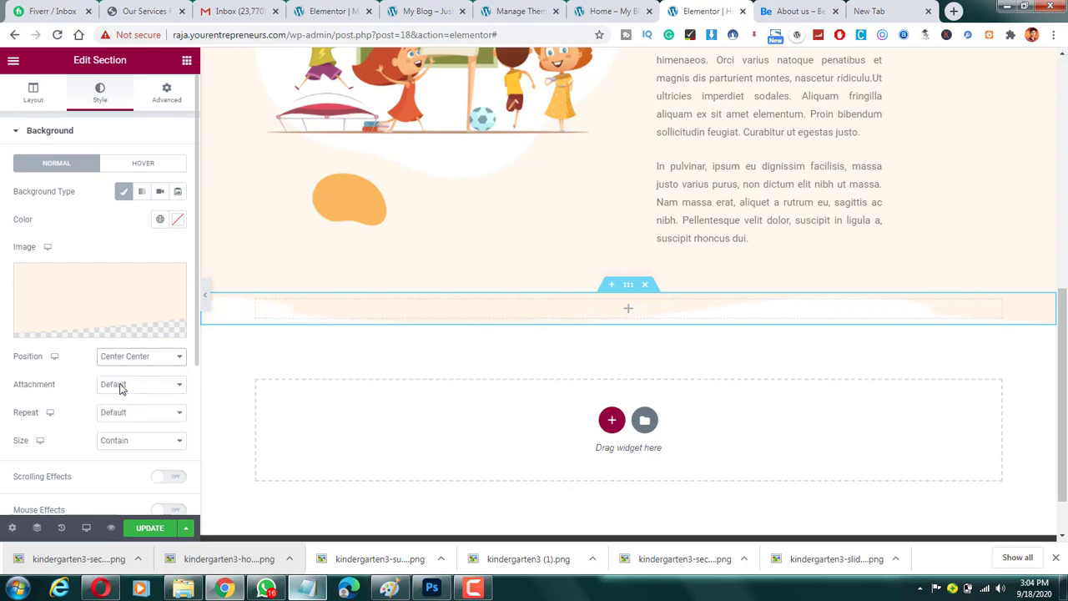
Set the wave section's background image position to Bottom Center and its content width to Full Width.
click(145, 360)
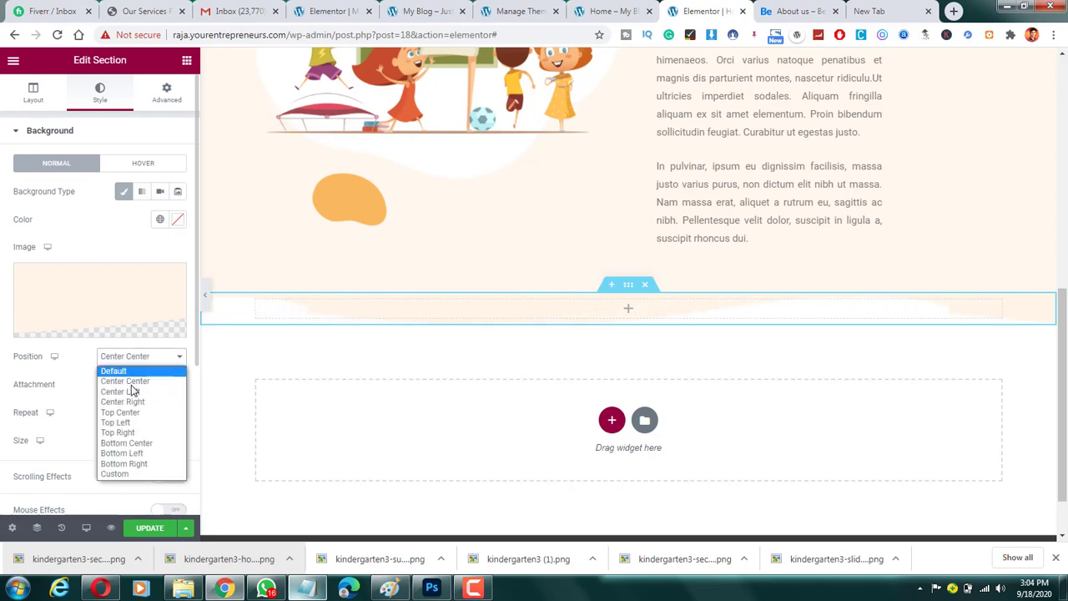
click(132, 444)
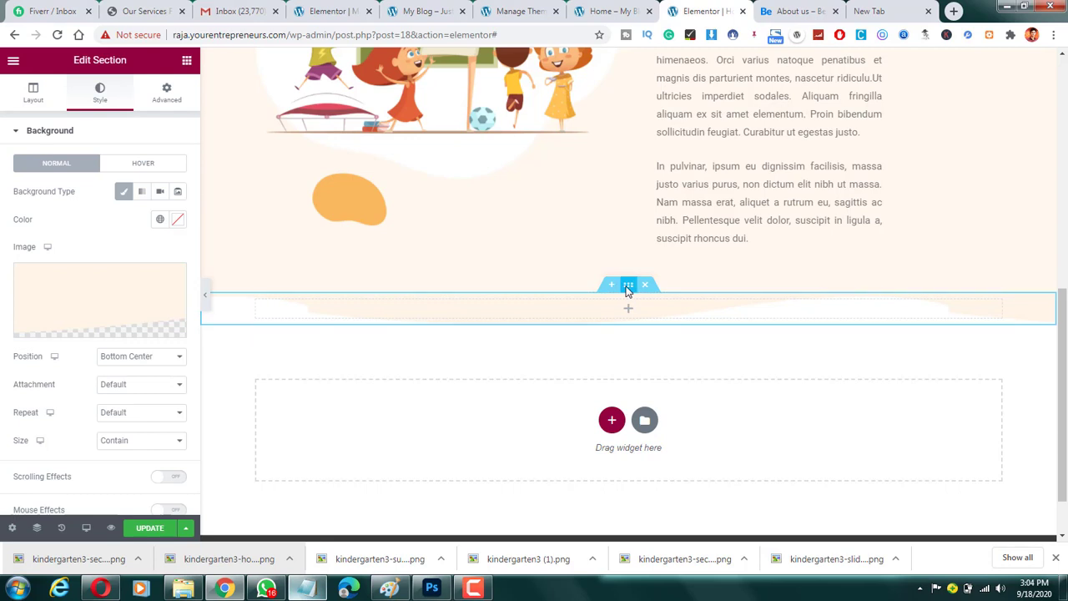
click(34, 94)
click(164, 167)
click(138, 188)
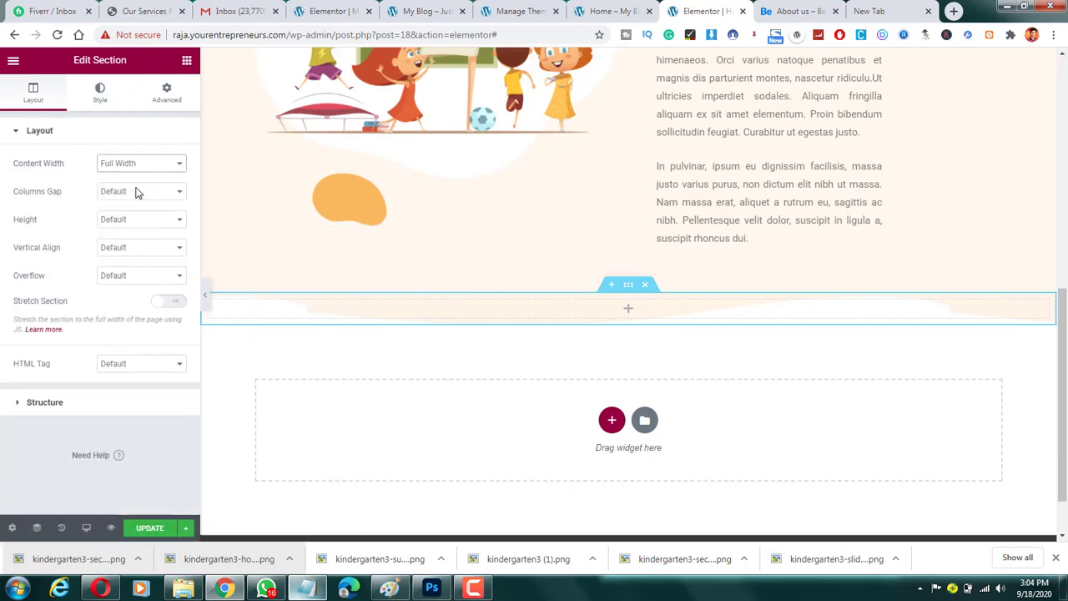
Preview the whole page with the editing panel hidden and examine the area between the image-and-text section and the footer.
click(205, 297)
scroll(634, 388, up, 5)
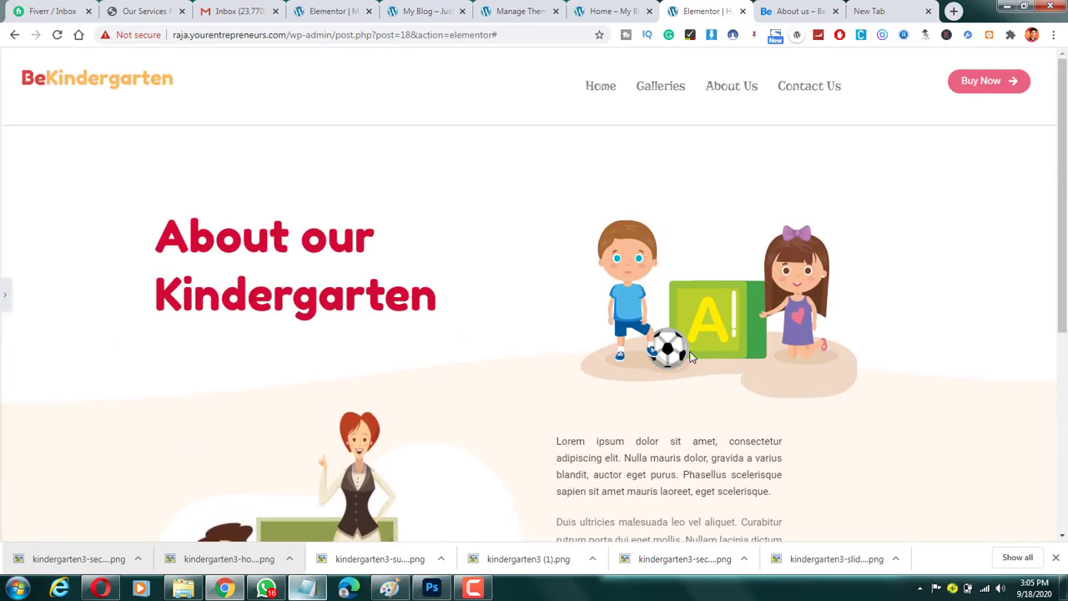
scroll(691, 357, down, 5)
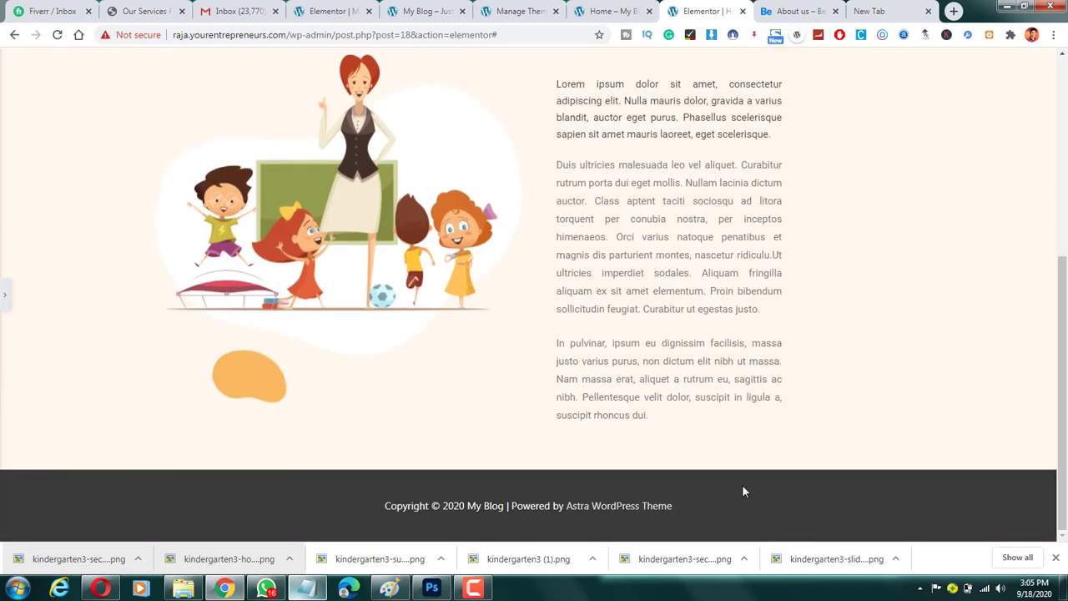
triple_click(329, 331)
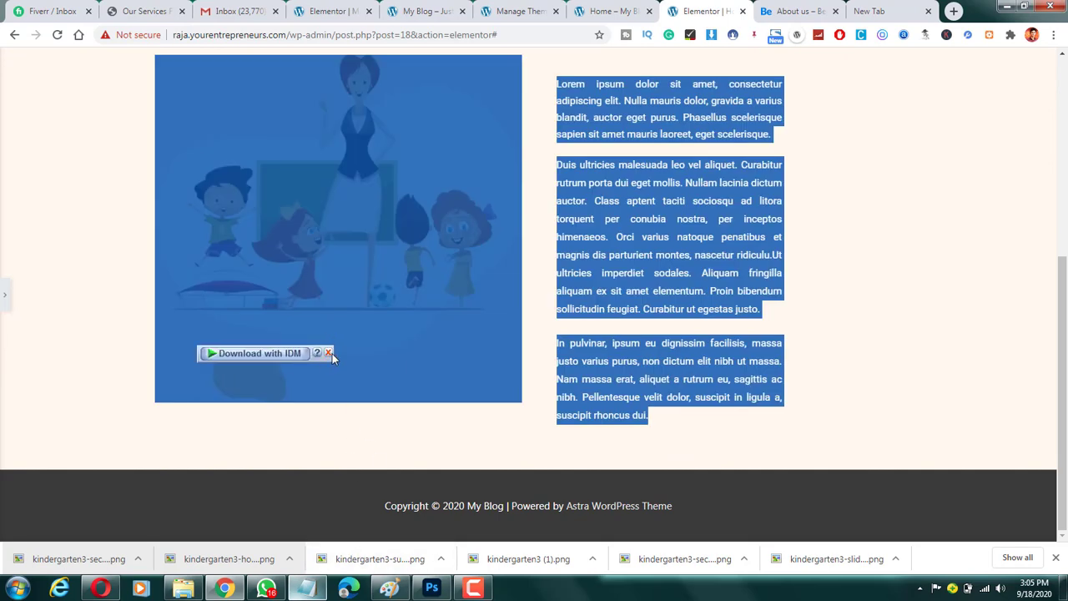
click(305, 418)
scroll(239, 272, up, 2)
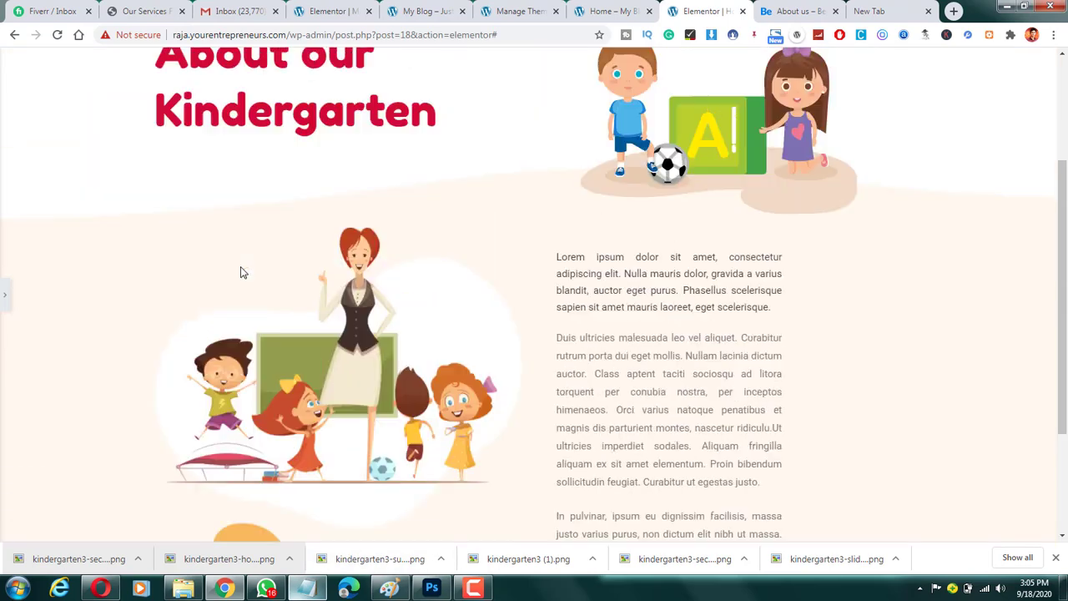
scroll(125, 200, down, 2)
scroll(2, 328, up, 1)
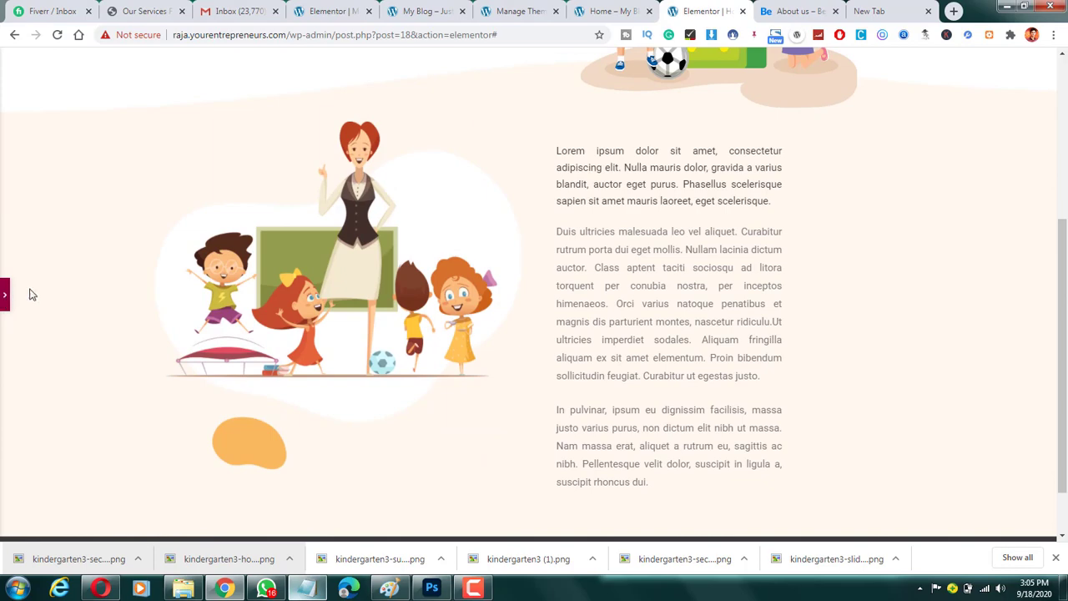
click(29, 295)
Add a Spacer widget to the empty wave section and reopen the section's layout settings.
scroll(501, 252, down, 3)
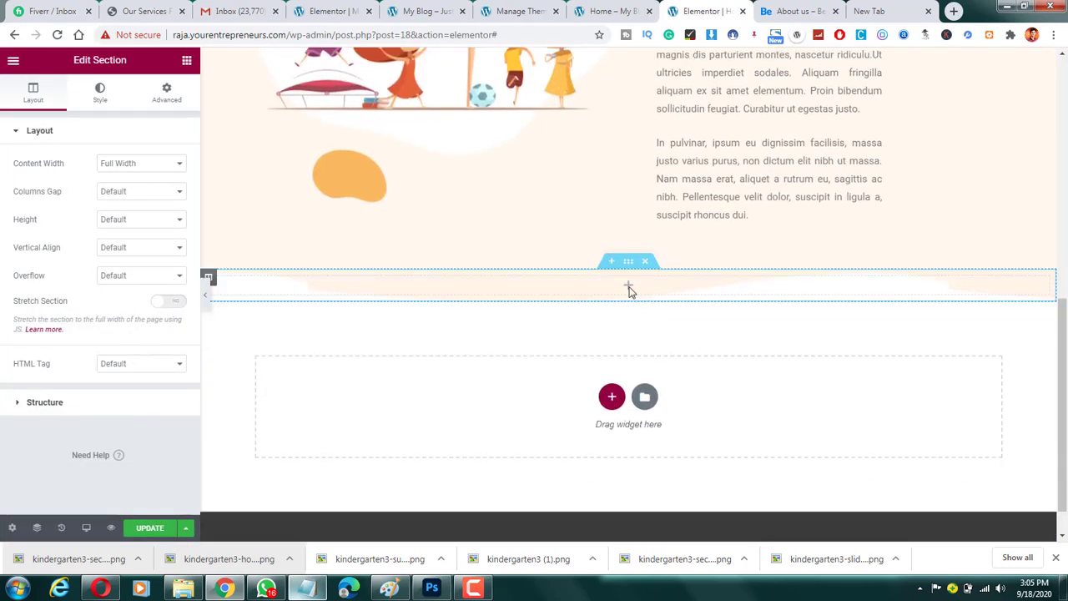
click(231, 306)
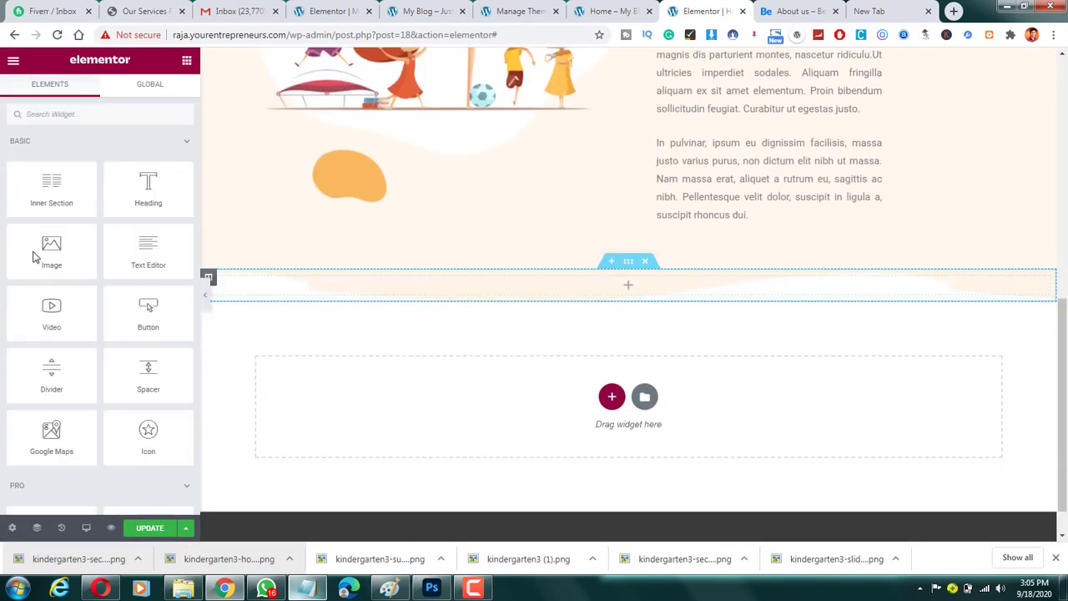
drag(384, 326, 459, 310)
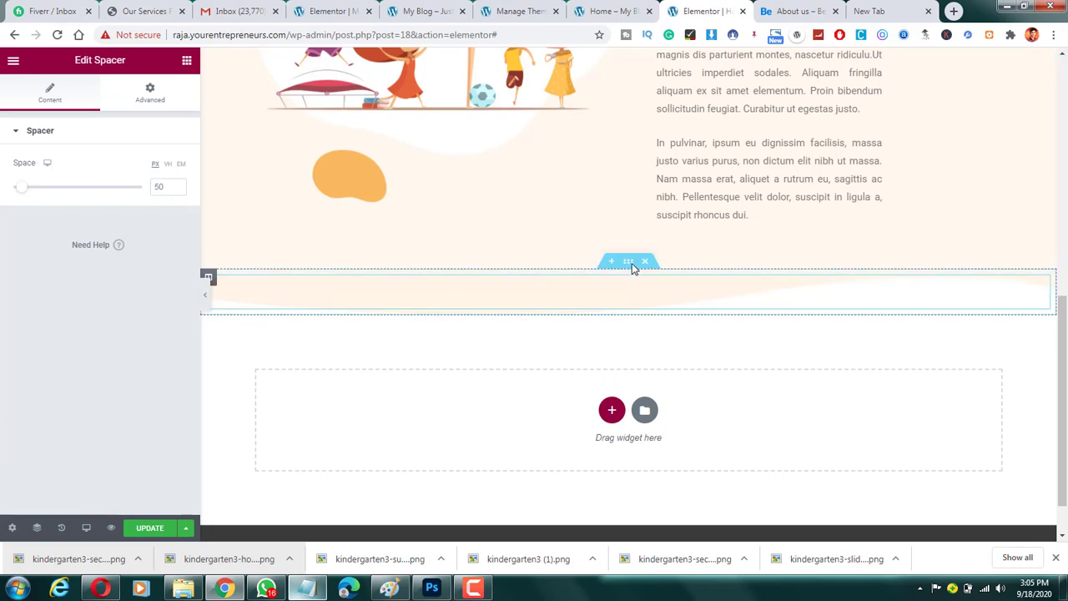
click(630, 262)
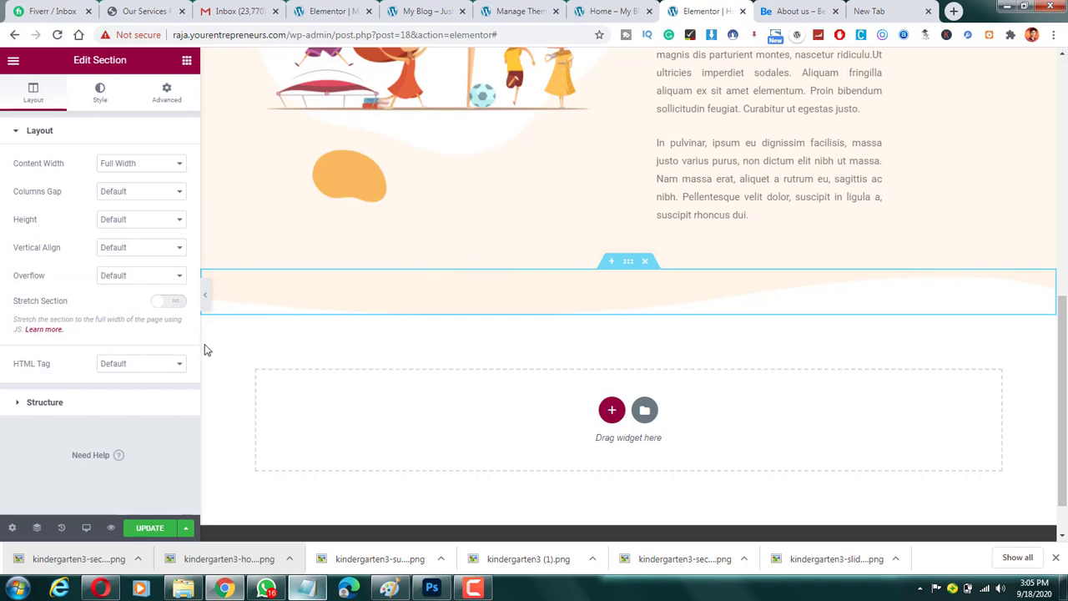
Preview the wave separator with the editing panel hidden and compare it with the wave on the reference About us page.
click(204, 294)
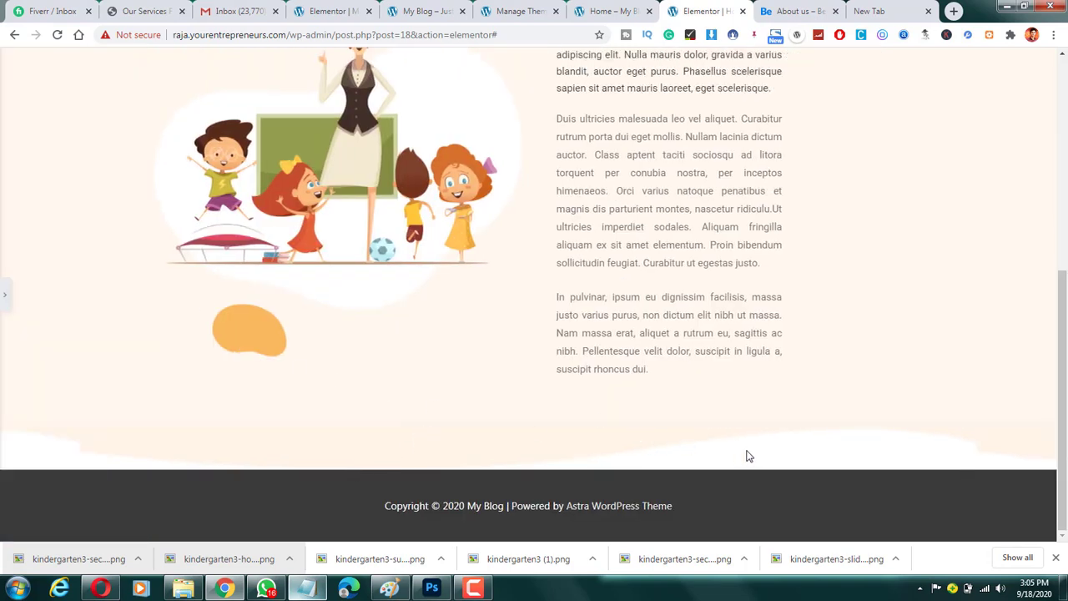
drag(672, 449, 586, 407)
click(528, 418)
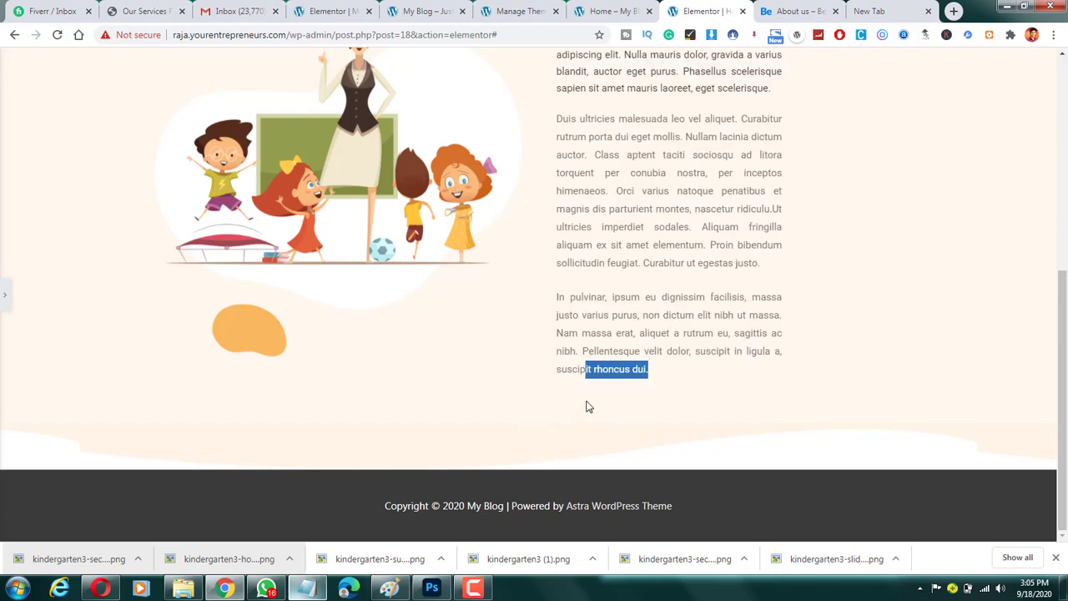
click(803, 10)
scroll(548, 298, down, 1)
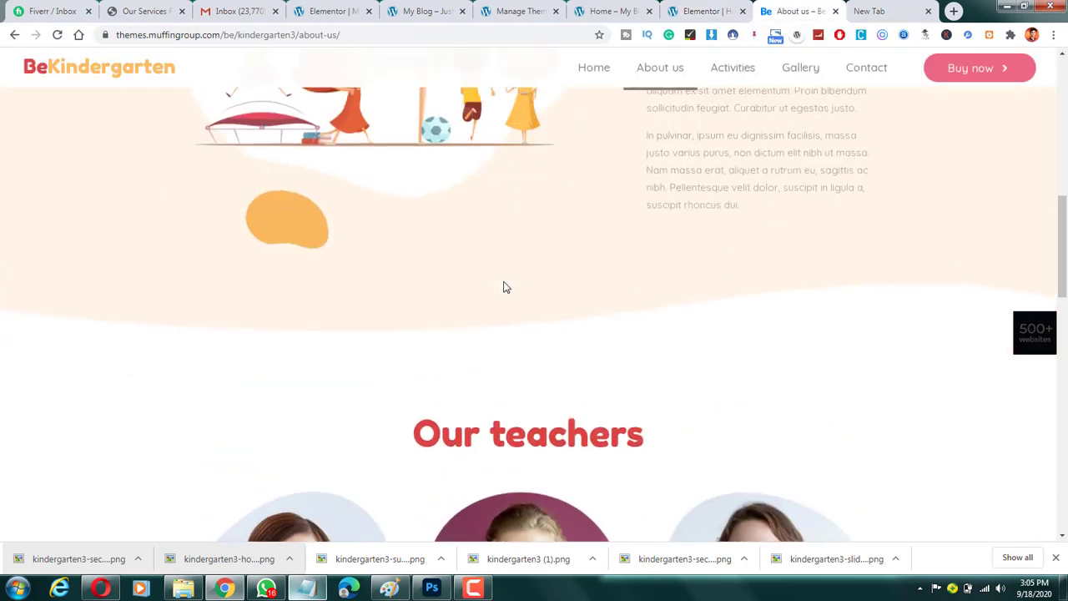
scroll(503, 287, up, 1)
scroll(503, 287, down, 3)
scroll(503, 287, up, 3)
scroll(503, 288, down, 1)
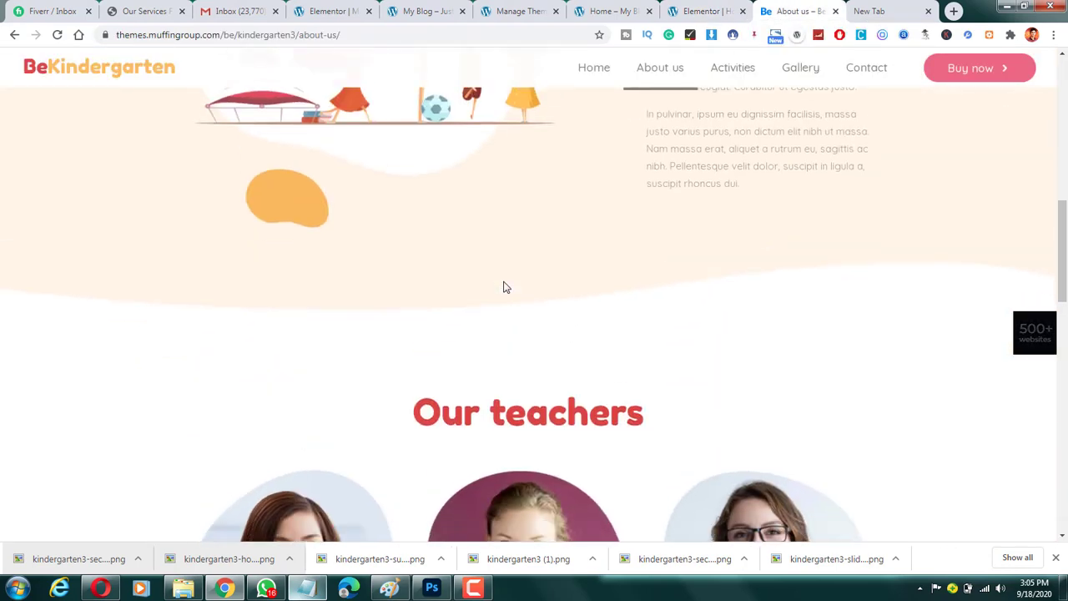
Examine the reference page's Our teachers section and check the matching area below the wave in the Elementor page.
scroll(503, 287, down, 3)
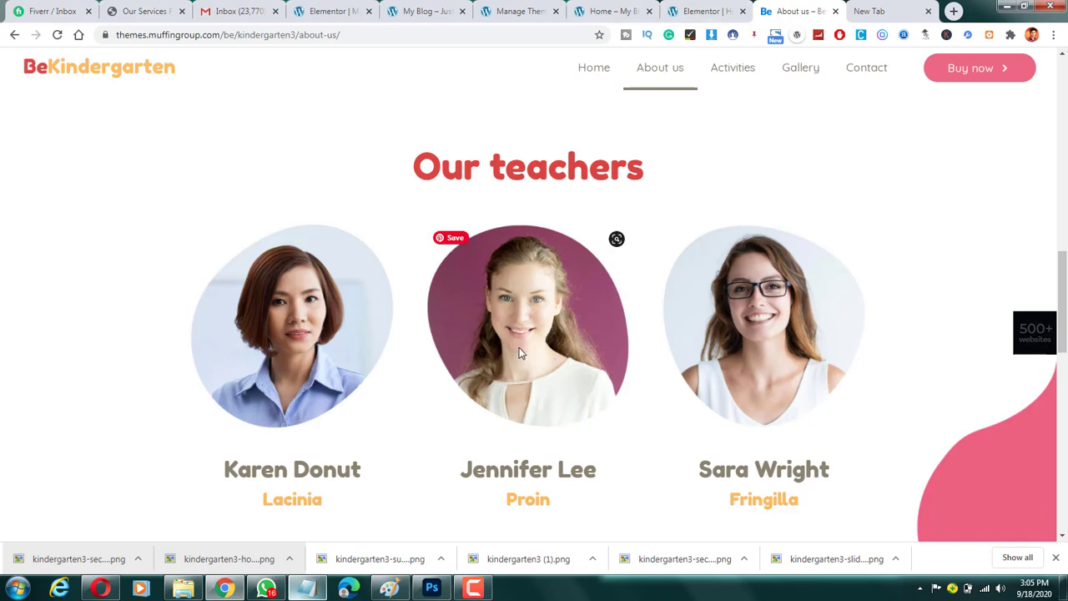
scroll(467, 275, down, 1)
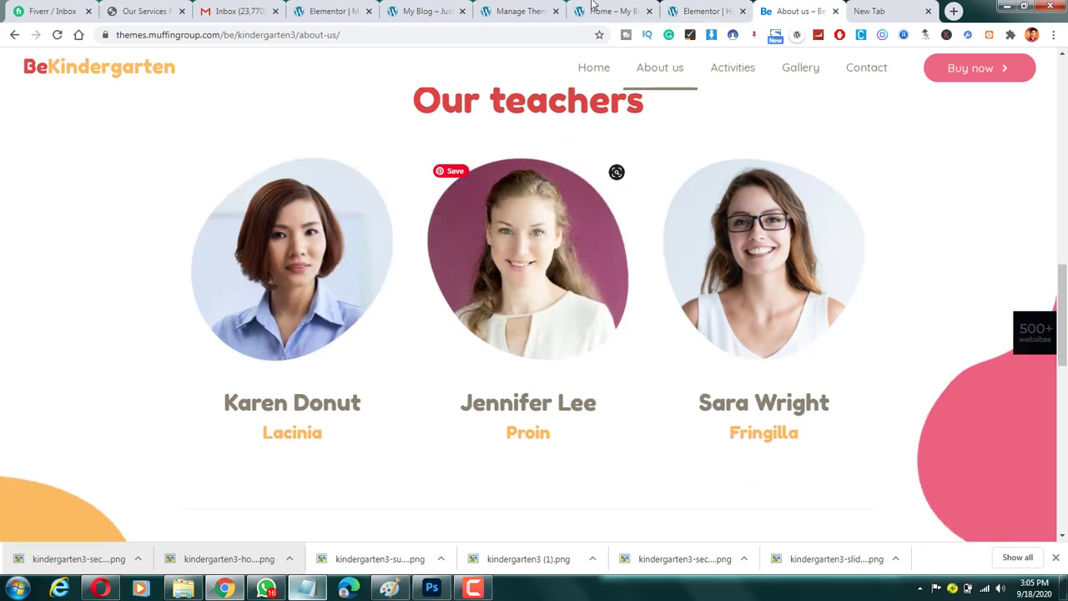
click(683, 7)
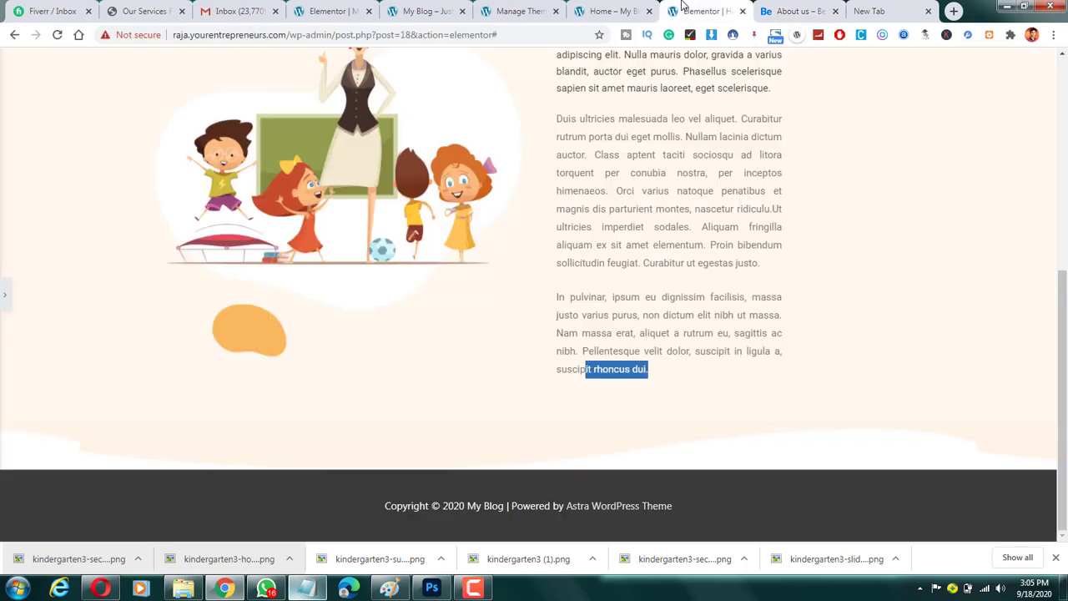
click(609, 337)
scroll(586, 320, up, 1)
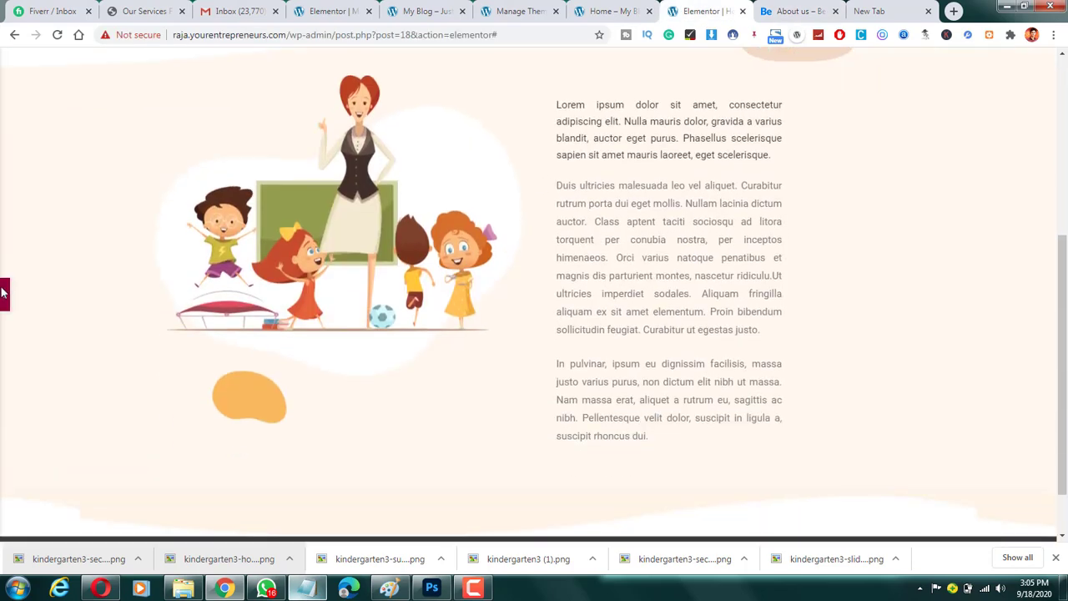
click(4, 294)
scroll(535, 261, down, 2)
click(797, 11)
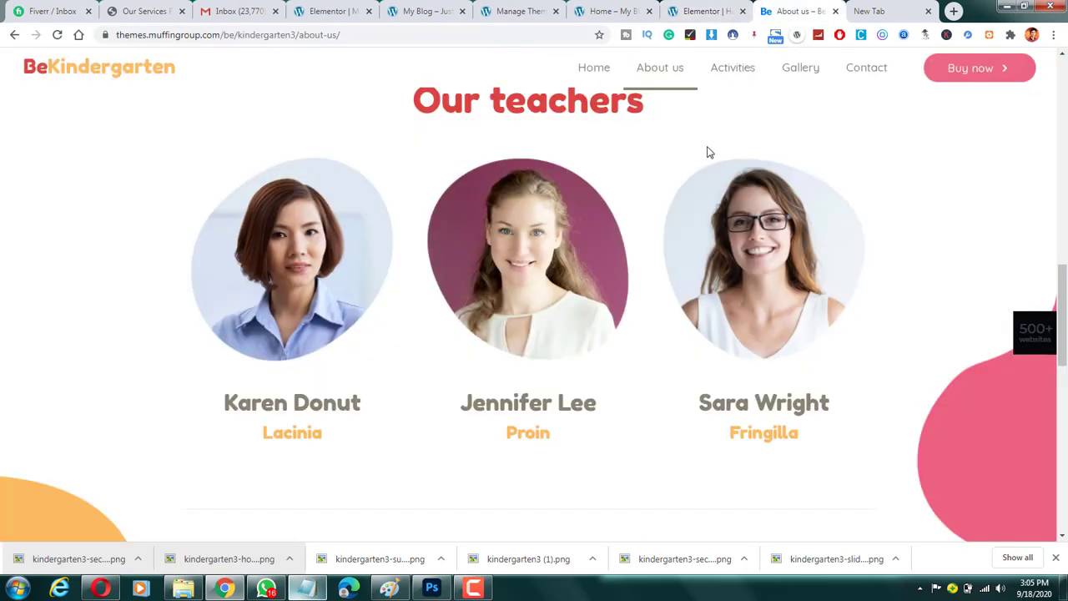
scroll(708, 150, up, 3)
scroll(708, 150, down, 2)
key(ctrl+shift+Tab)
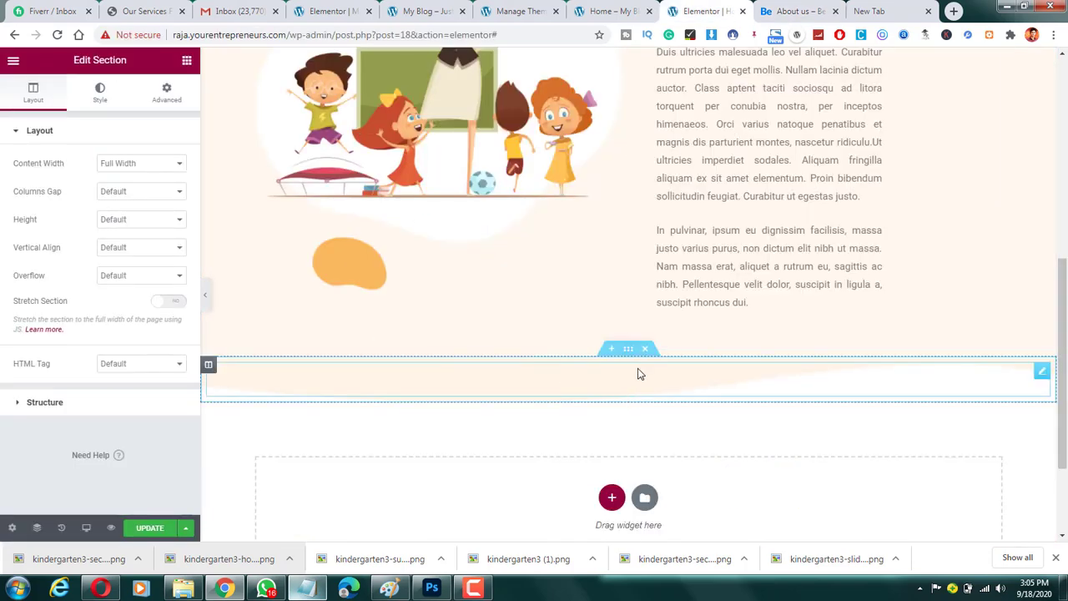
Add a single-column section below the wave section and place a Heading widget in it.
click(612, 498)
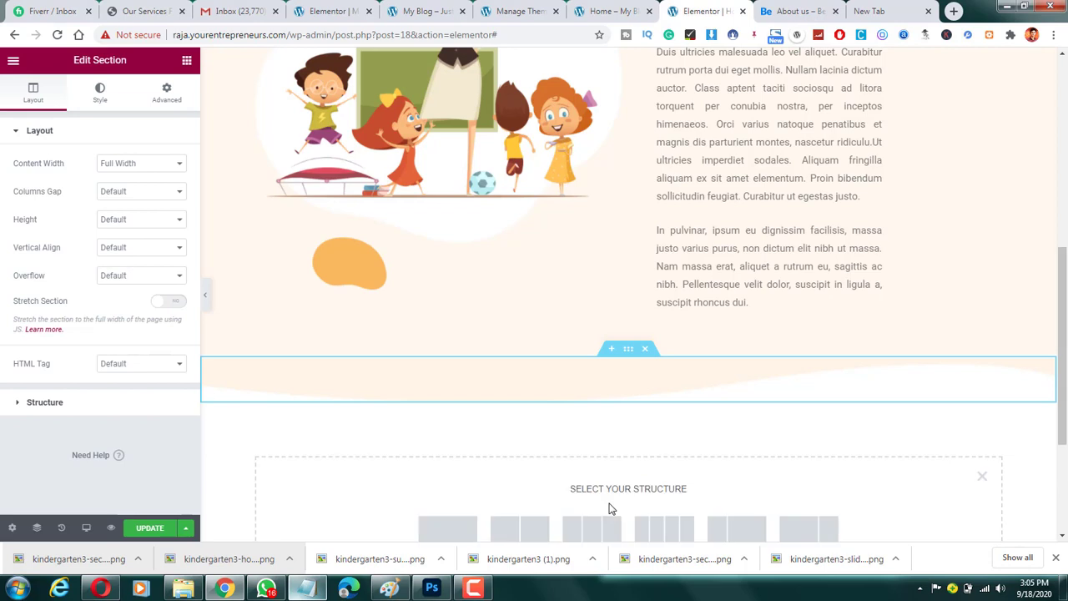
scroll(519, 501, down, 2)
click(456, 397)
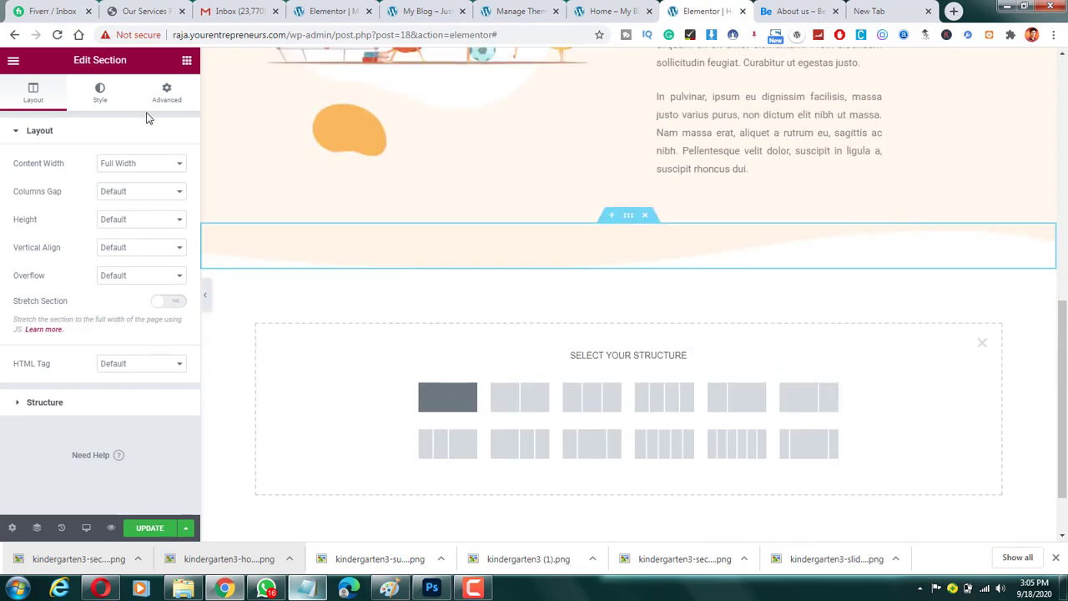
click(187, 60)
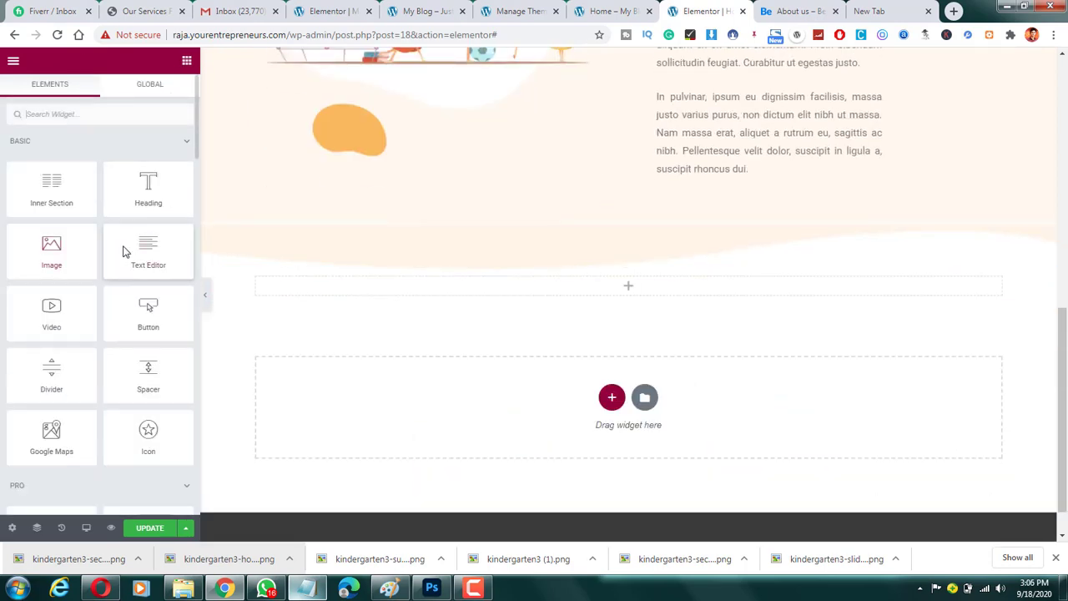
drag(148, 188, 296, 282)
Set the new heading's title to "Our Teachers" and centre its alignment.
triple_click(106, 182)
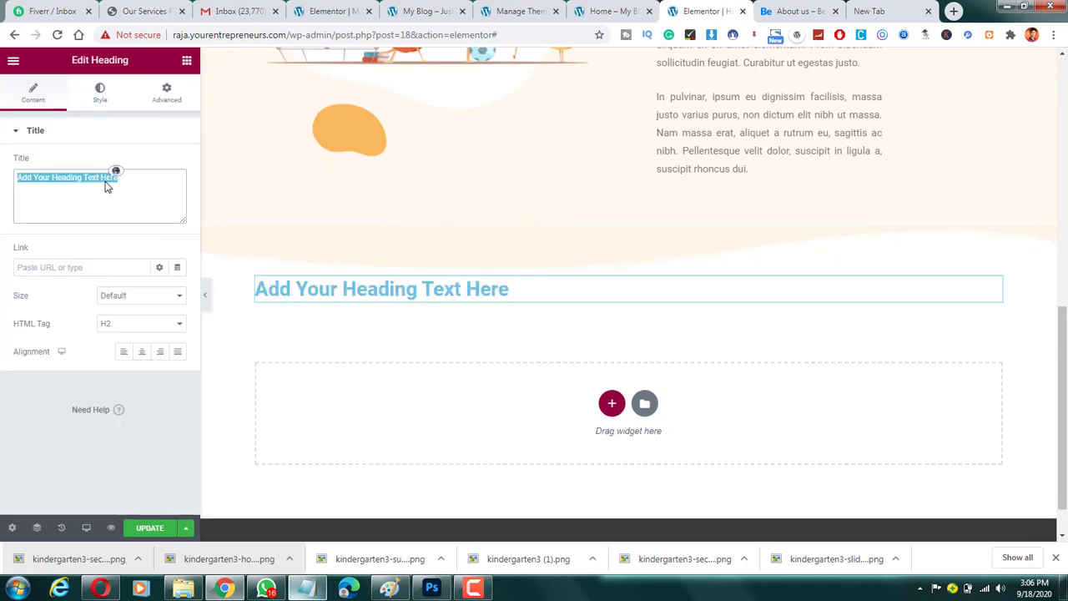
text(Our Teachers)
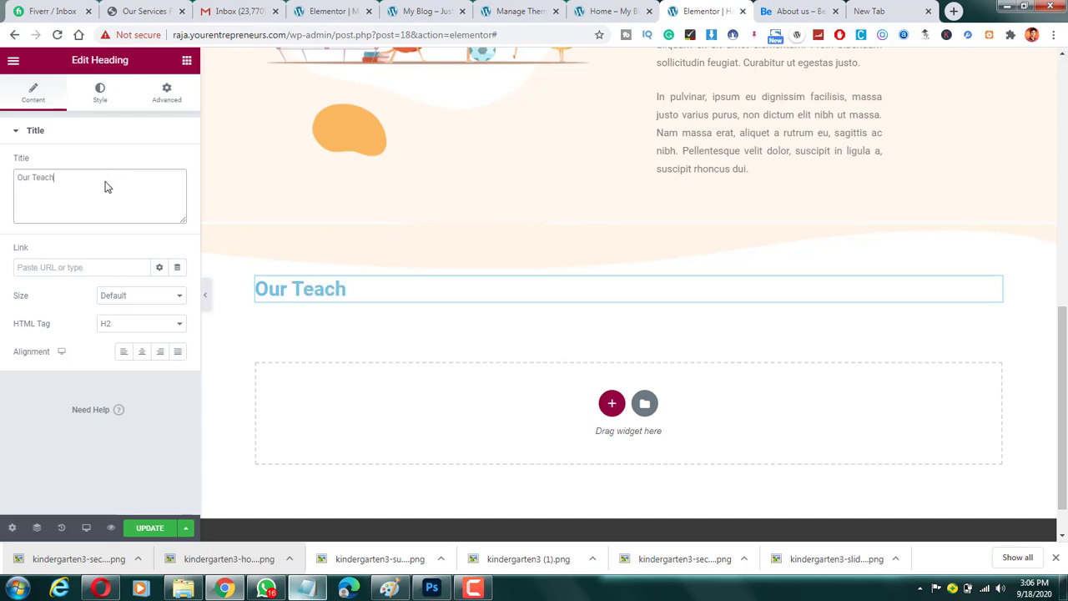
click(141, 353)
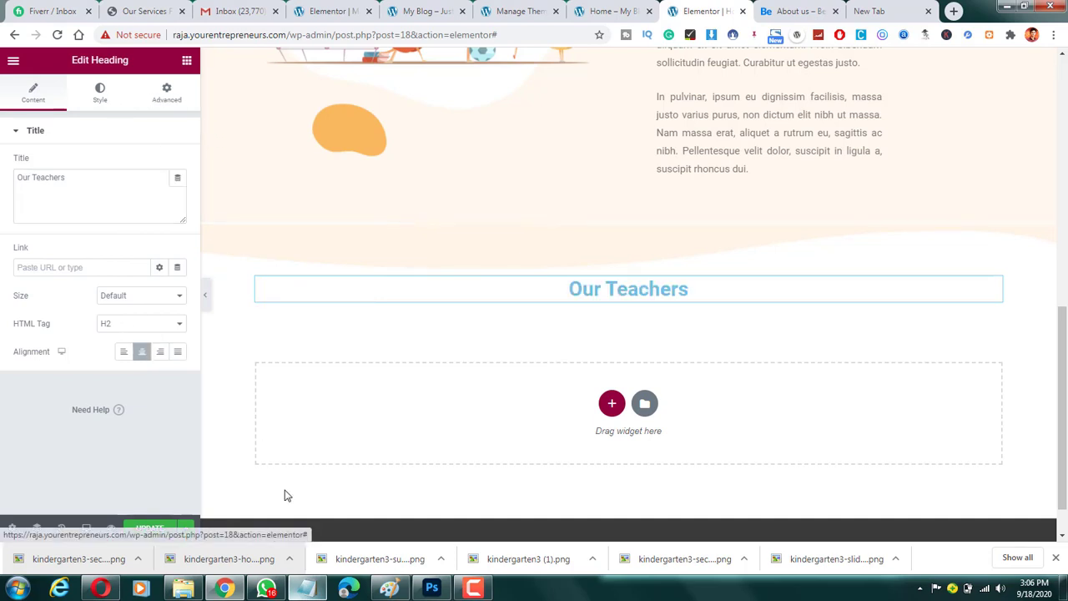
Set the Our Teachers heading's typography to weight 200 and the Fredoka One font family noted in Notepad.
click(100, 92)
key(alt+Tab)
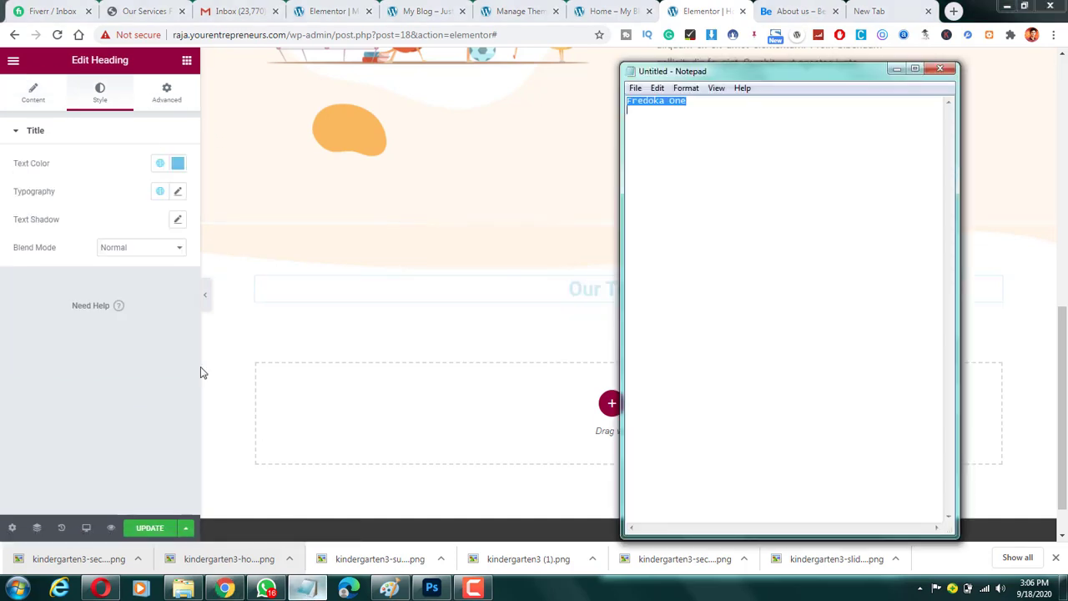
key(alt+Tab)
click(177, 191)
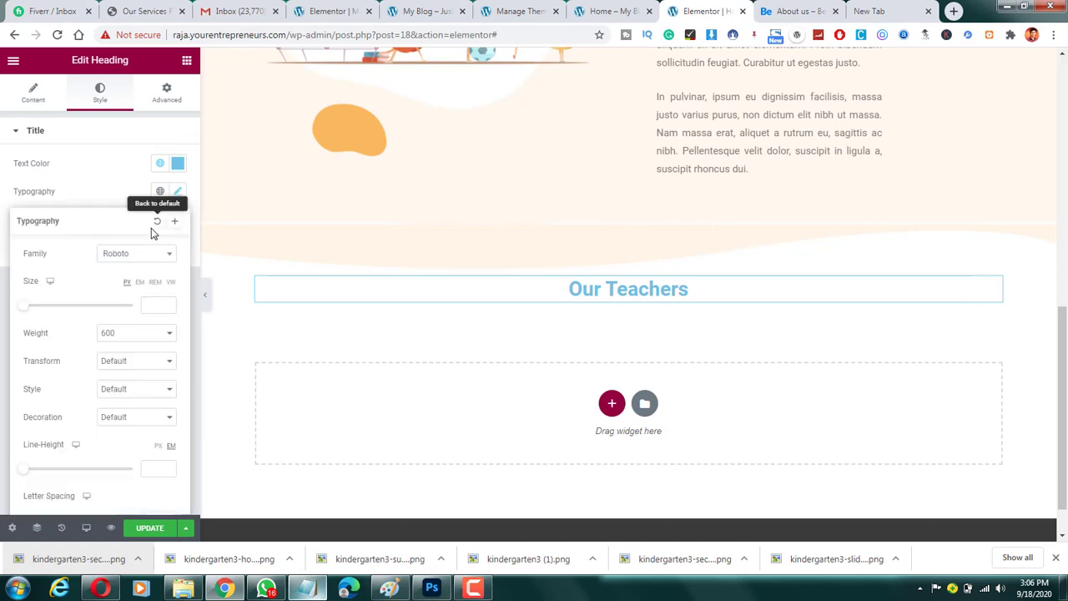
click(112, 333)
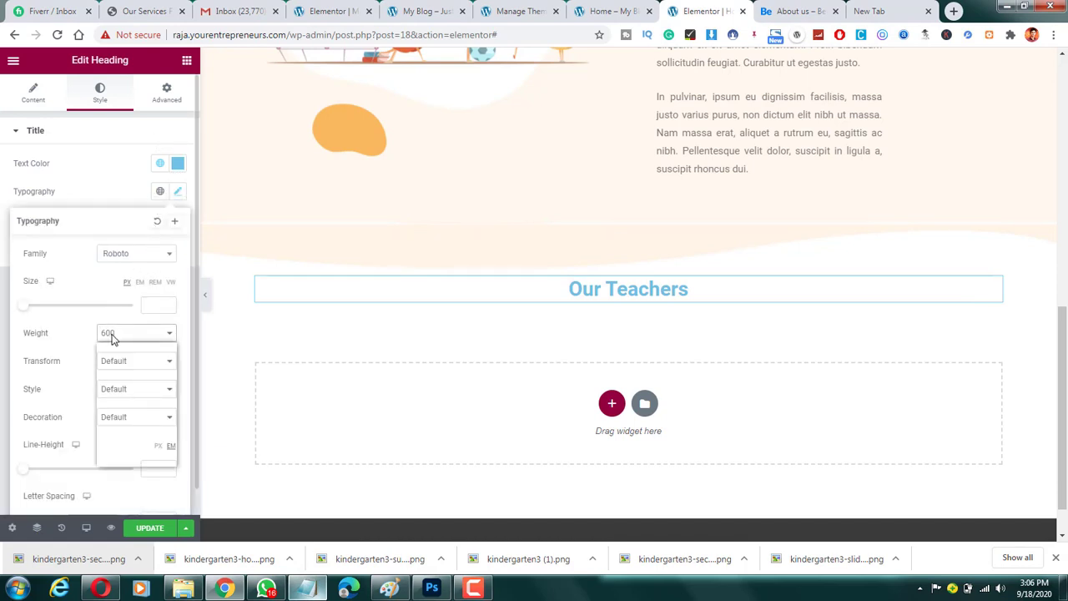
click(115, 357)
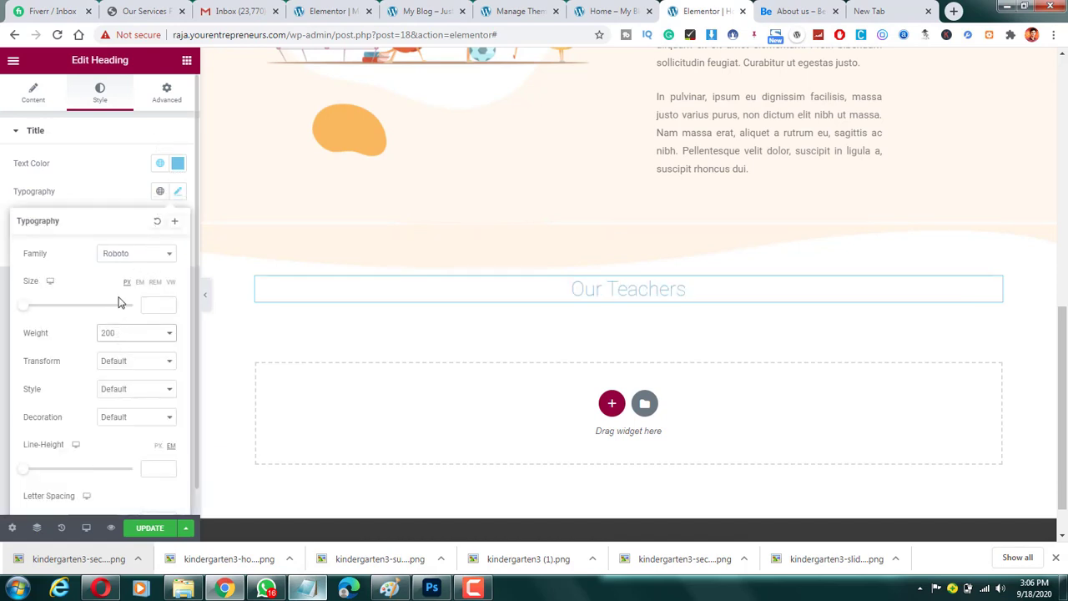
click(169, 253)
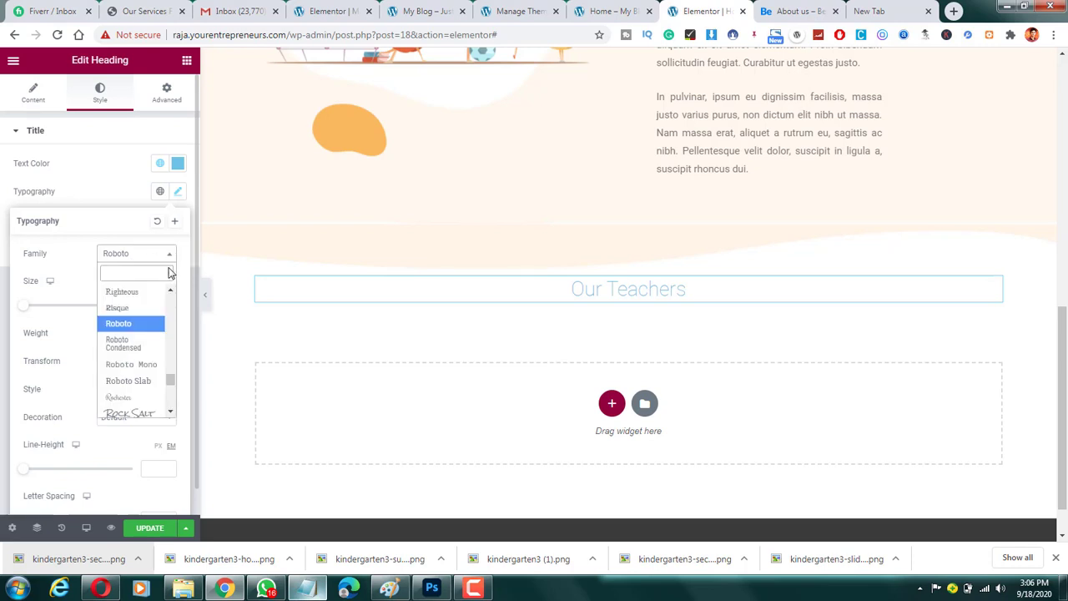
text(Fredoka One)
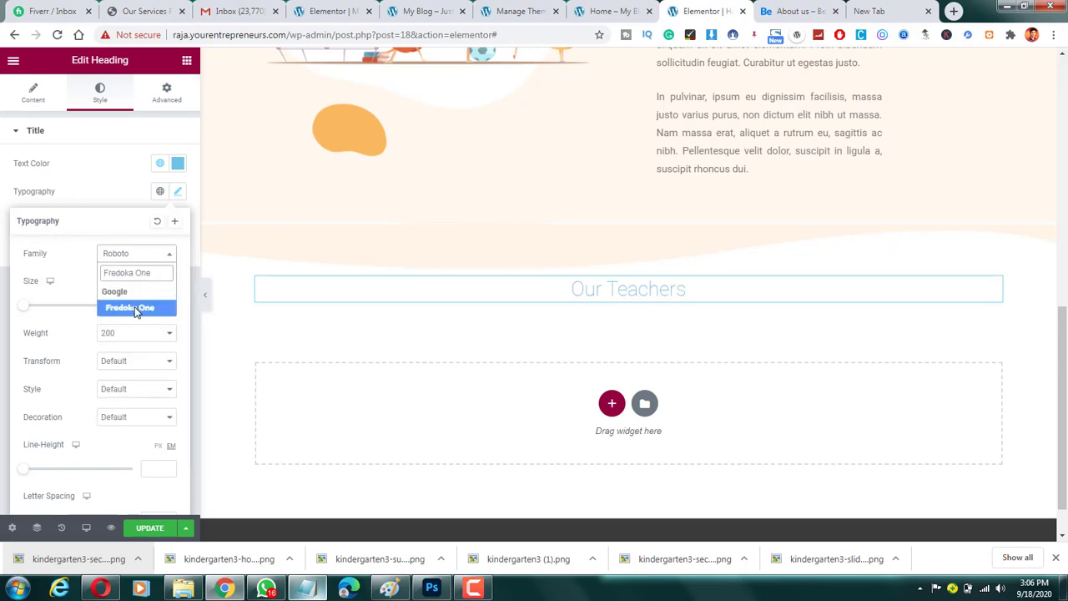
click(135, 309)
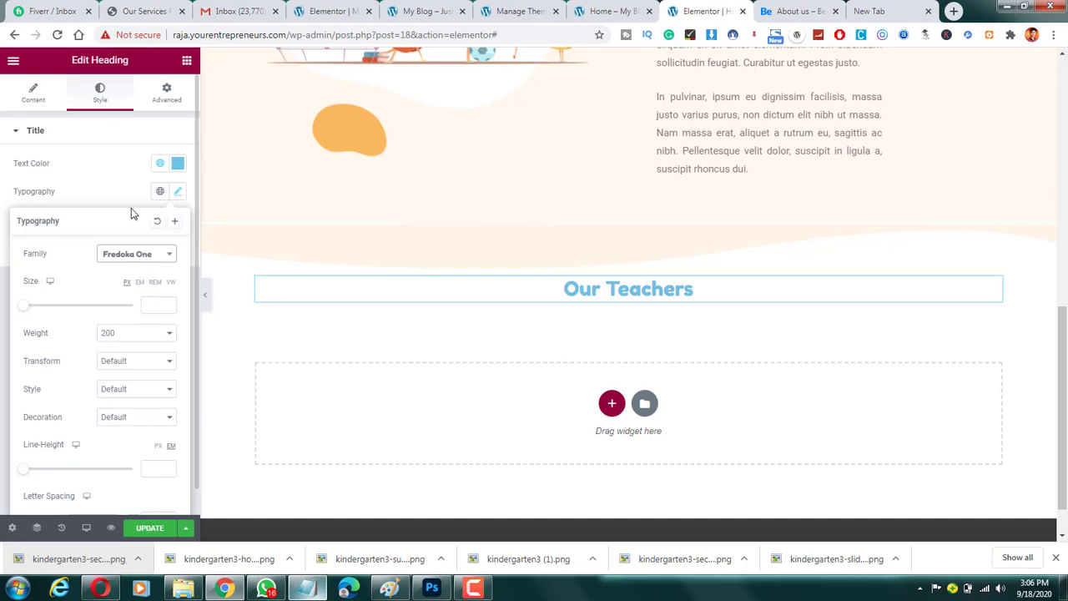
Copy the text color hex code from the "About our Kindergarten" heading in the page's hero section.
click(177, 191)
click(178, 162)
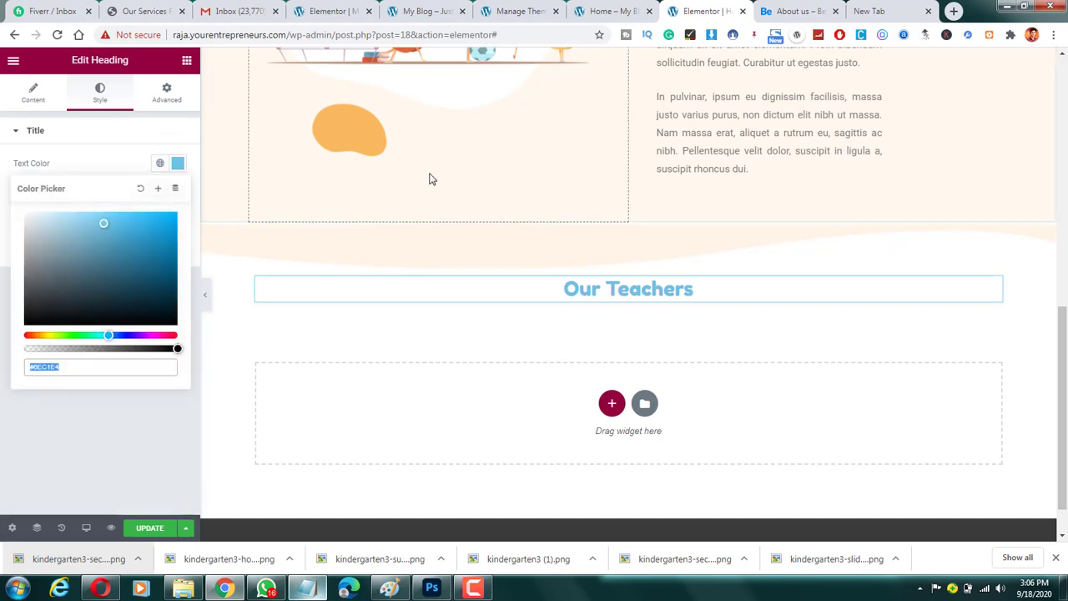
scroll(430, 179, up, 10)
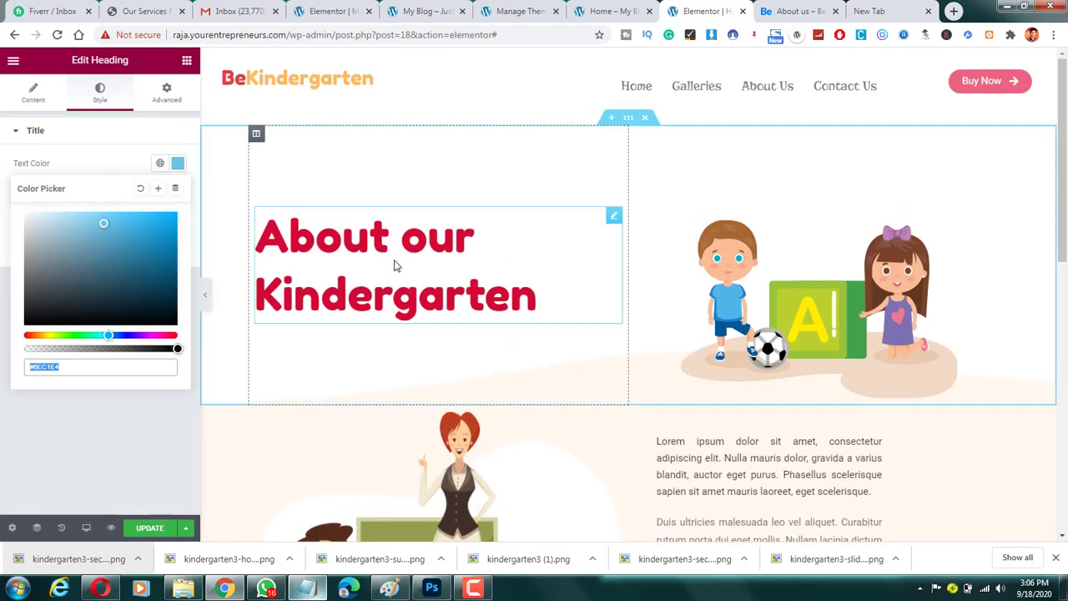
click(396, 266)
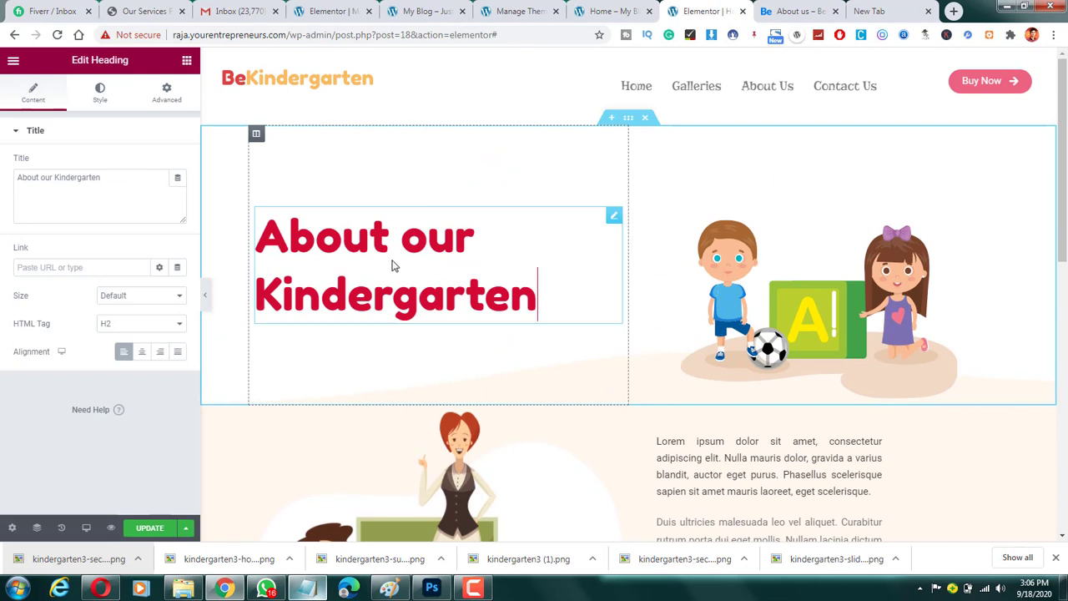
click(100, 92)
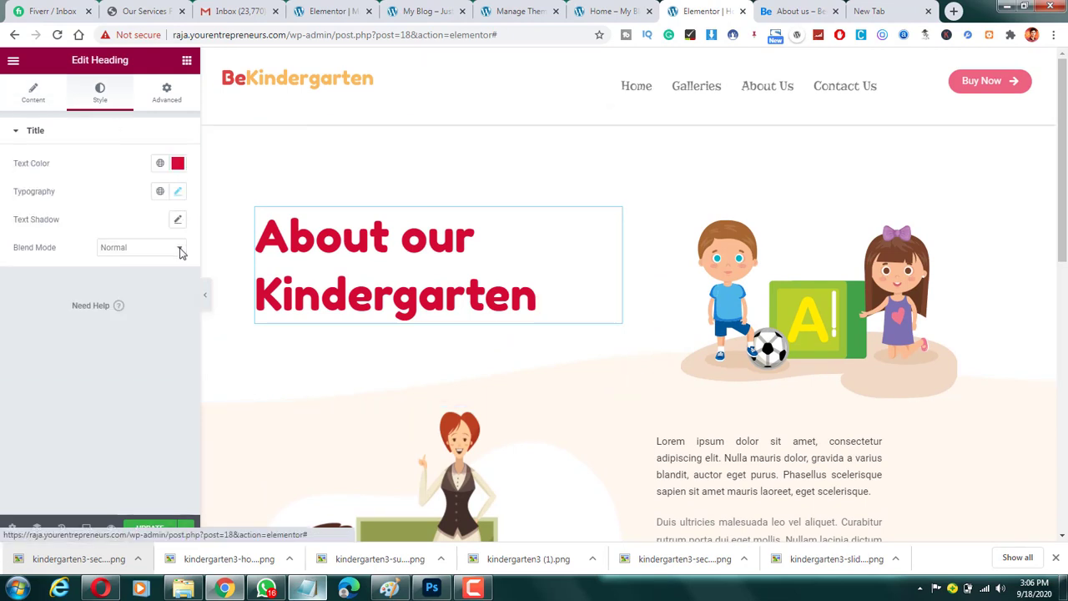
click(178, 163)
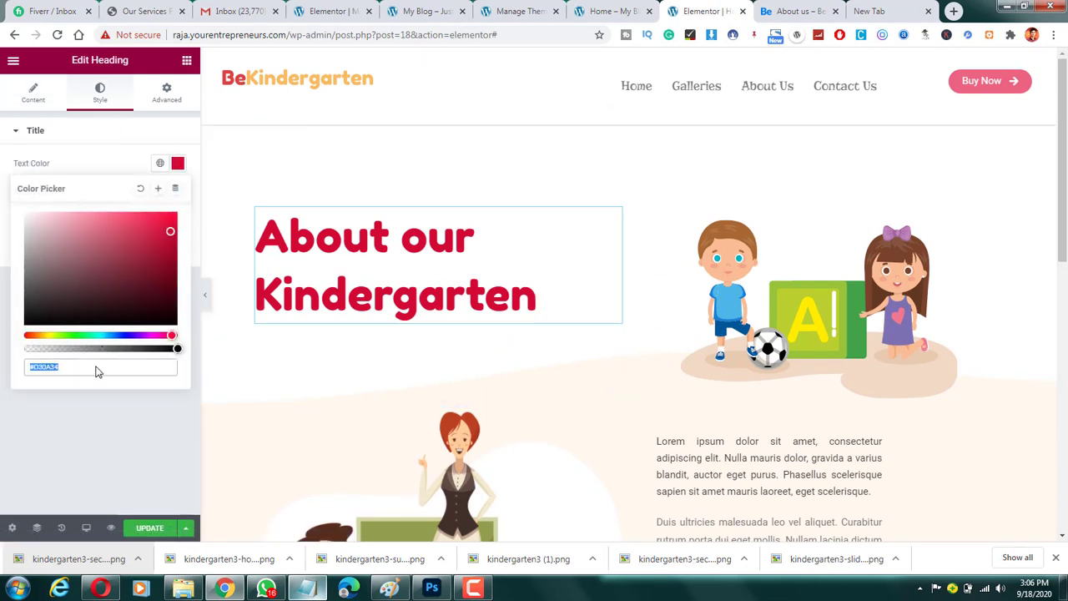
right_click(97, 370)
click(143, 101)
Set the Our Teachers heading's text color to the copied #D30A34, with the Notepad notes opened for the code.
scroll(504, 376, down, 10)
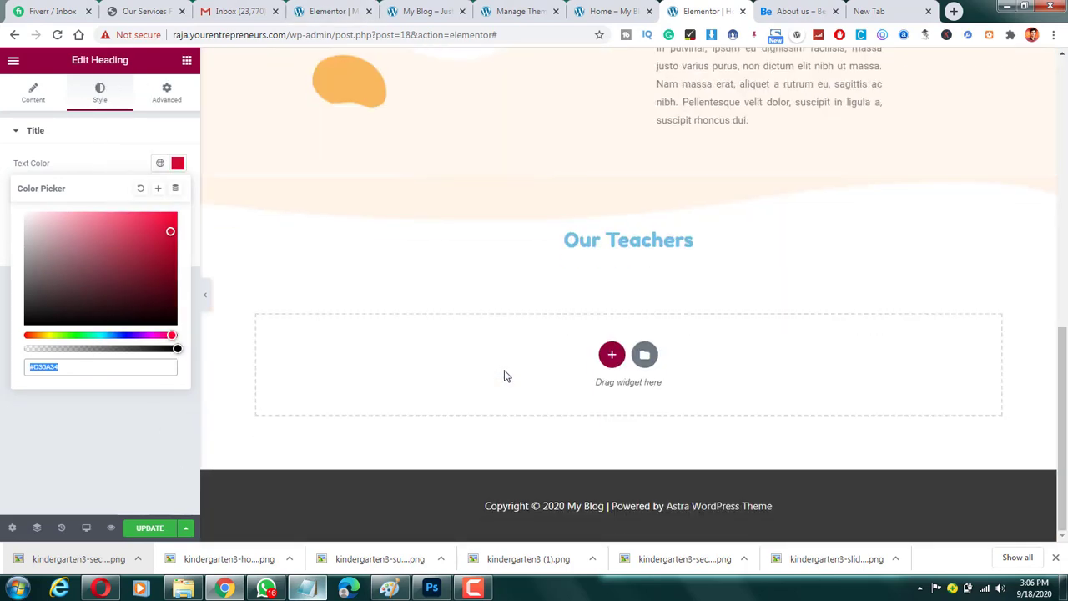
click(600, 243)
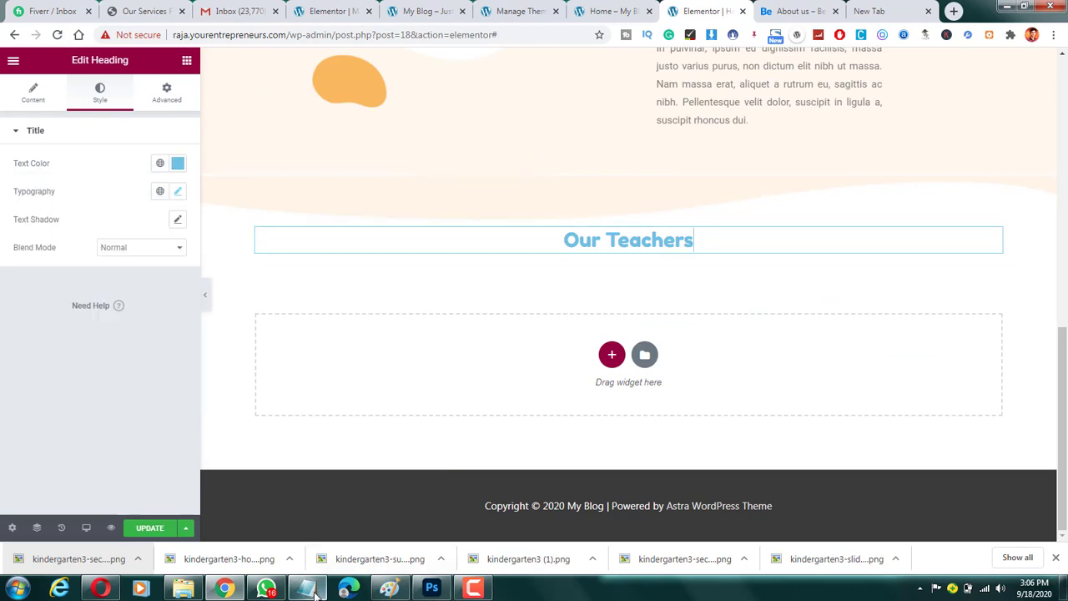
click(307, 589)
click(633, 285)
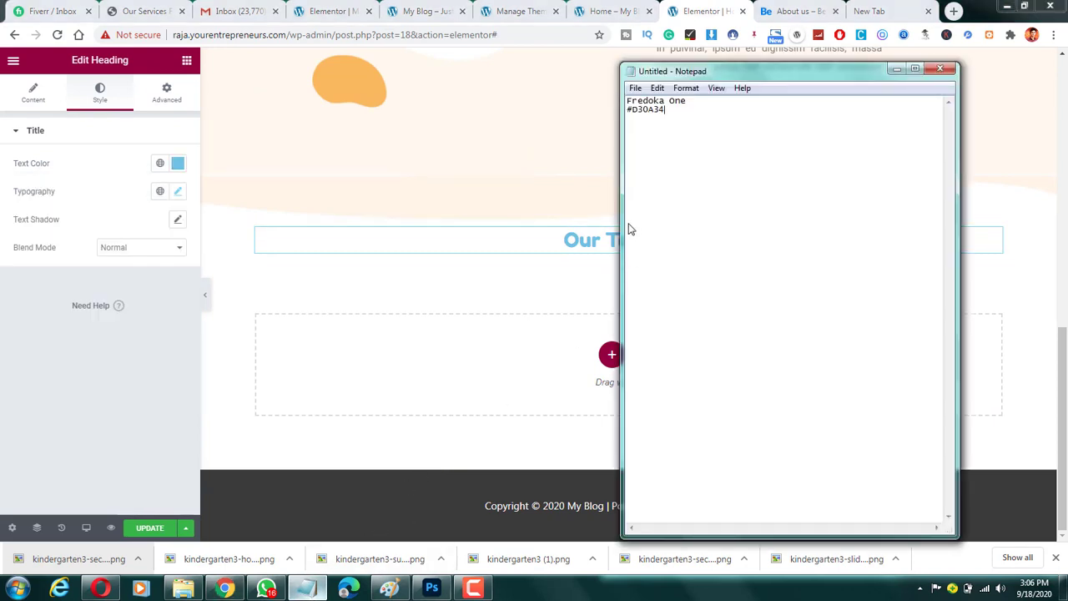
click(178, 163)
double_click(138, 364)
key(ctrl+v)
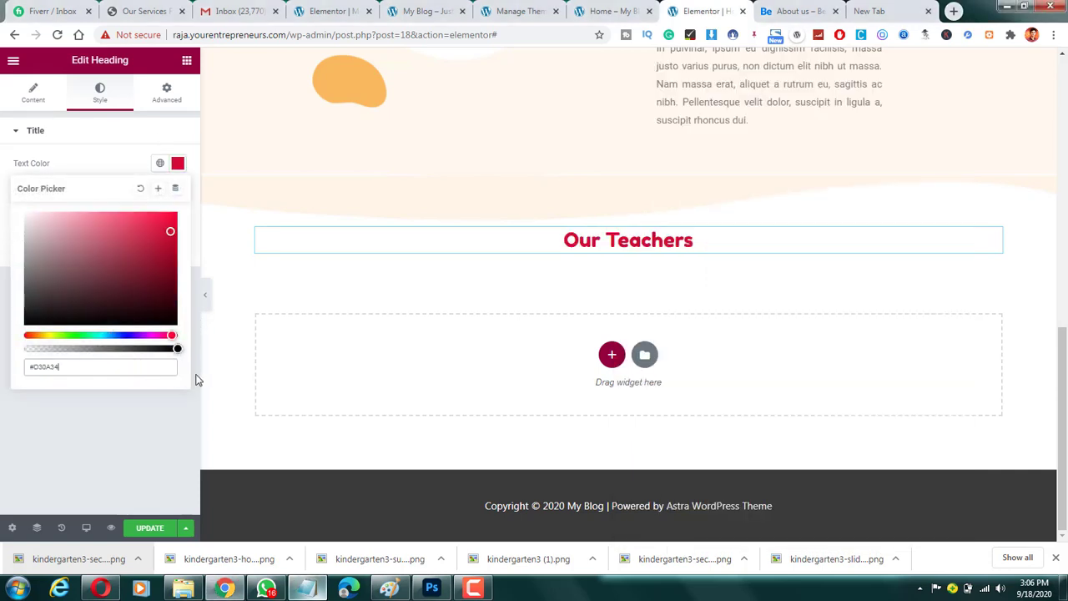
Set the Our Teachers heading's font size to 50 px and compare it with the heading on the BeKindergarten reference page.
click(87, 163)
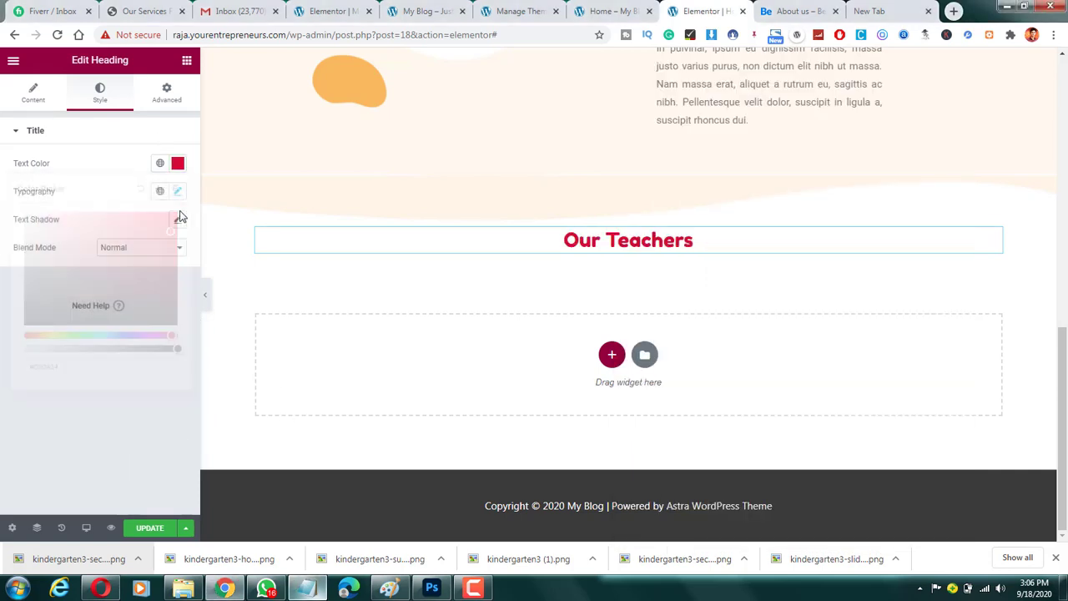
click(177, 191)
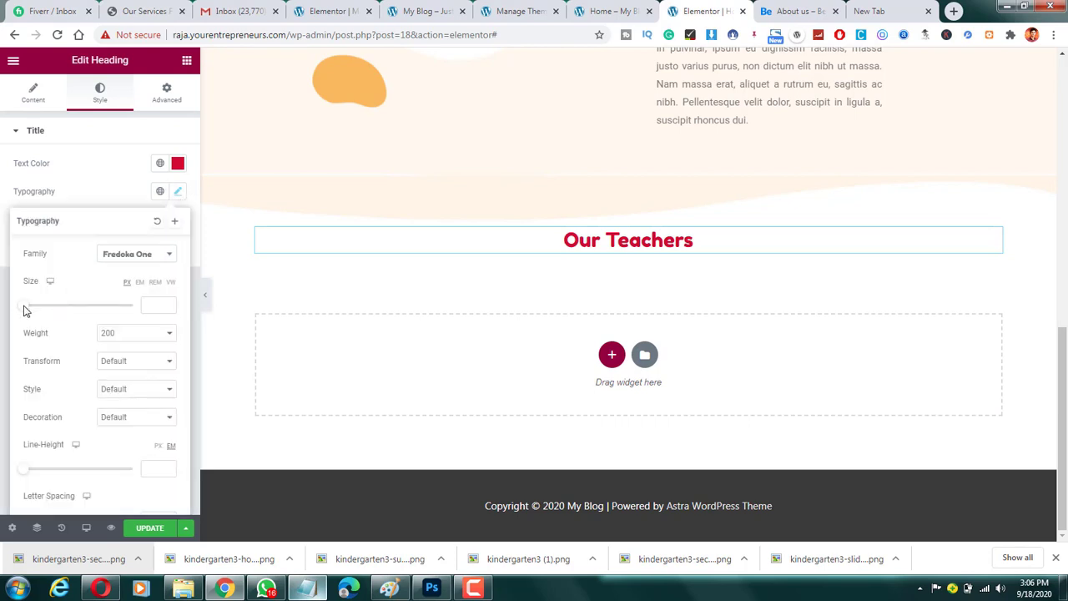
drag(33, 310, 50, 308)
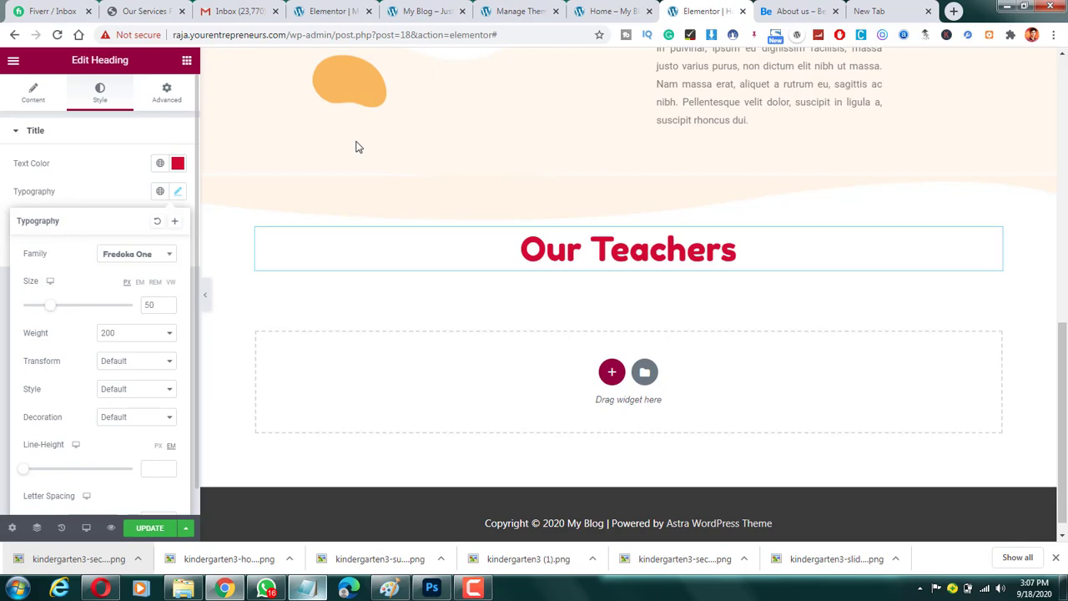
click(789, 11)
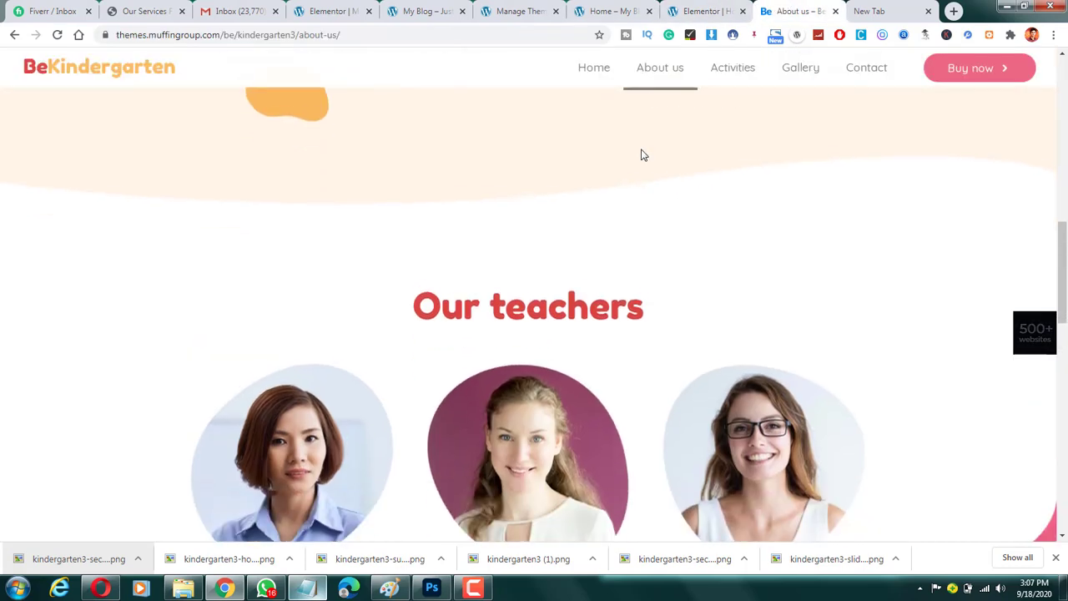
click(686, 10)
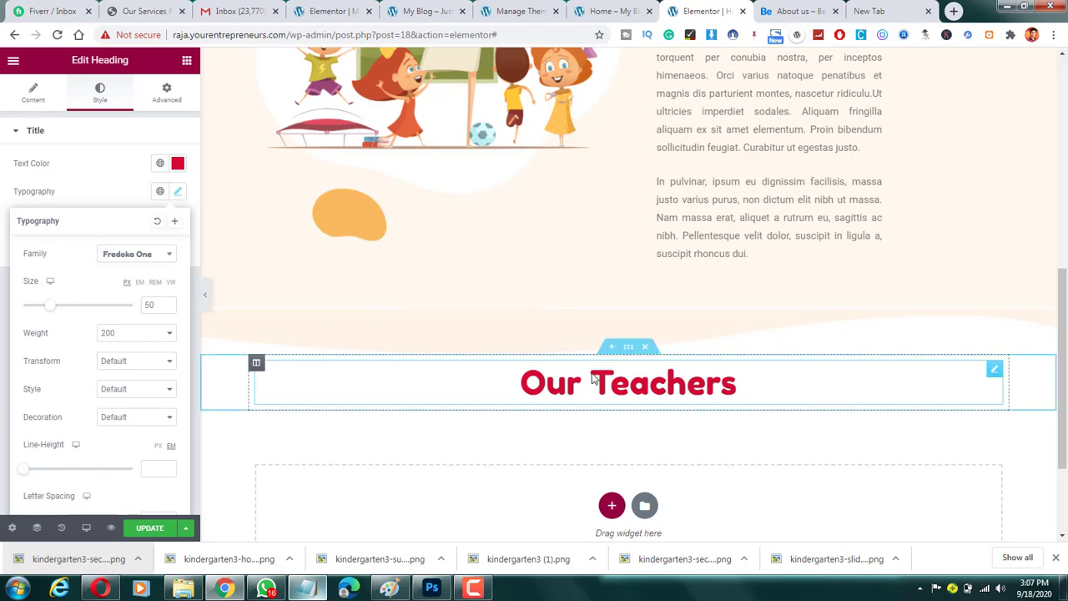
click(158, 139)
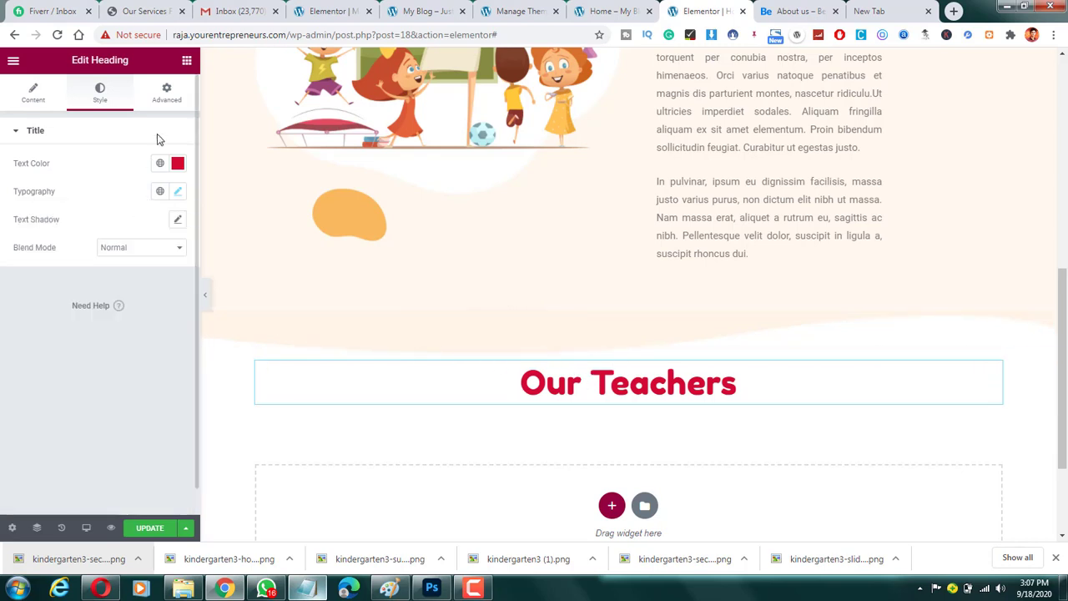
Add a Spacer widget above the Our Teachers heading and set its space to 65 px.
click(187, 60)
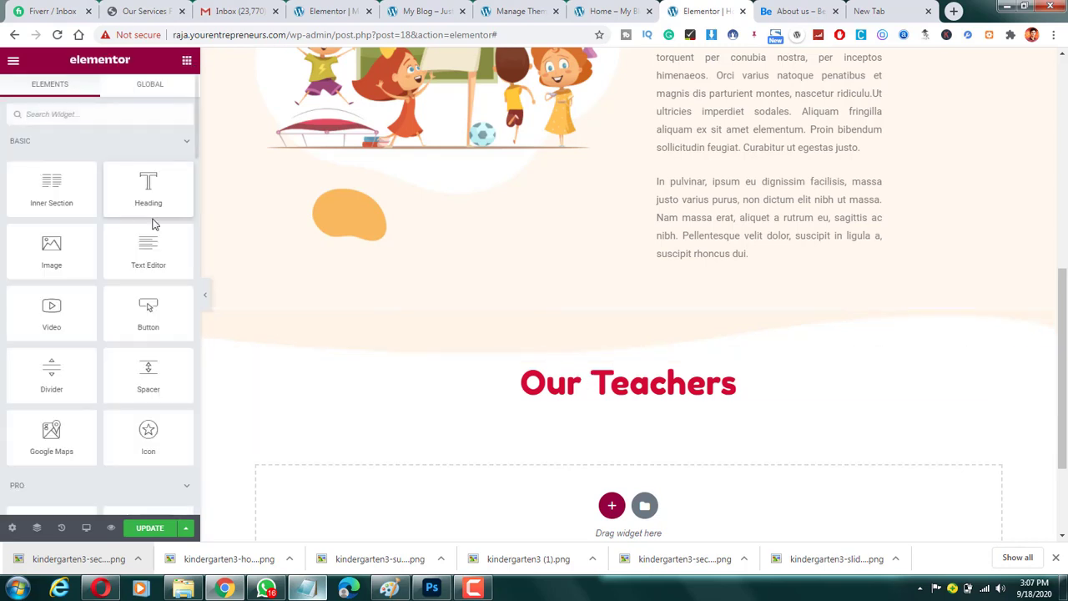
drag(148, 374, 589, 361)
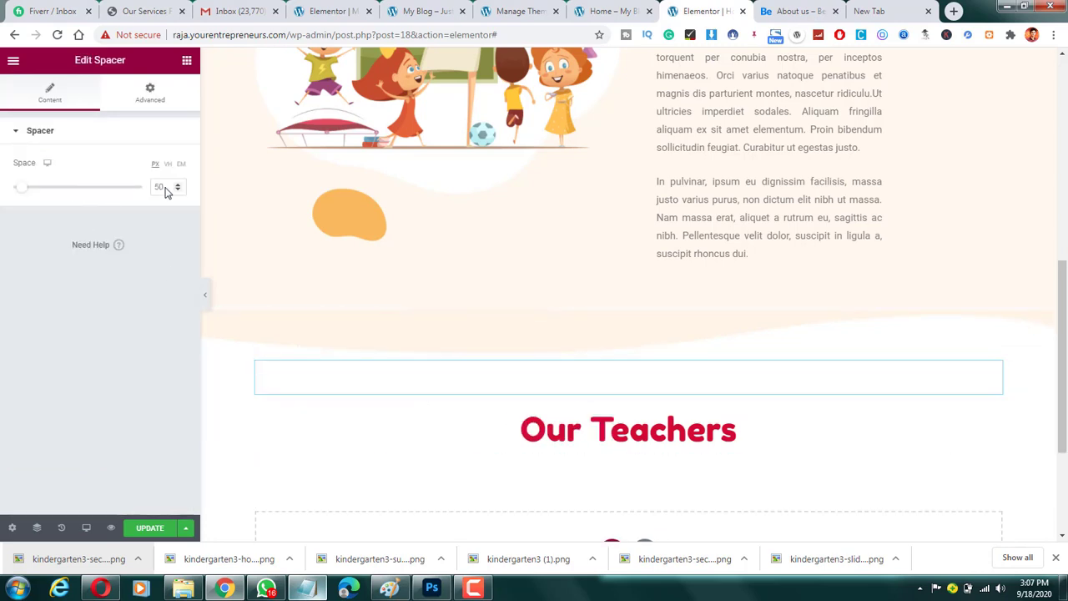
drag(177, 184, 176, 184)
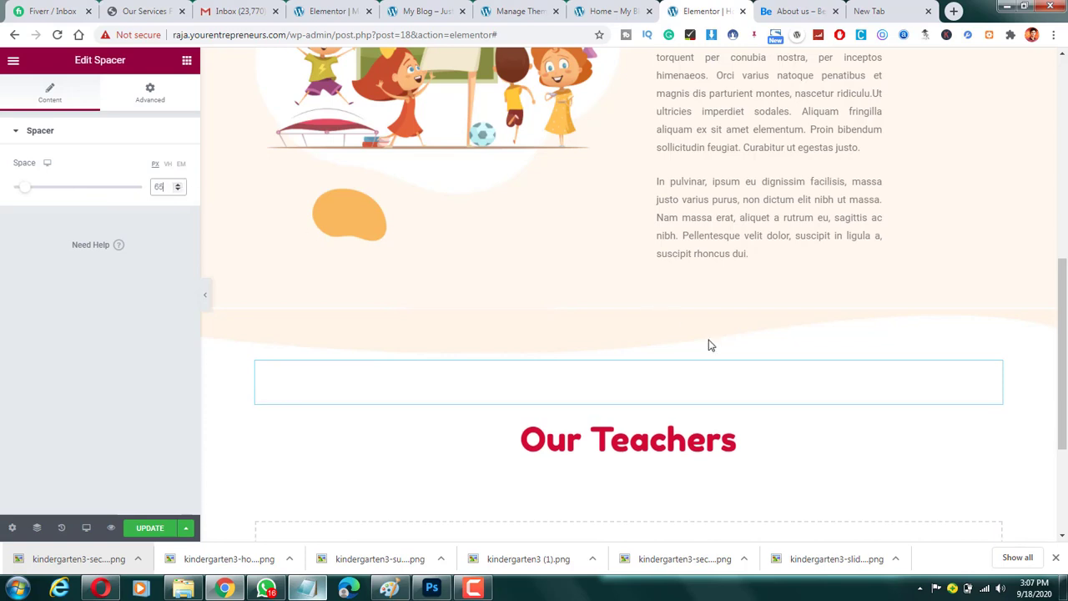
Insert an Inner Section below the Our Teachers heading and add a third column to it.
scroll(709, 343, down, 2)
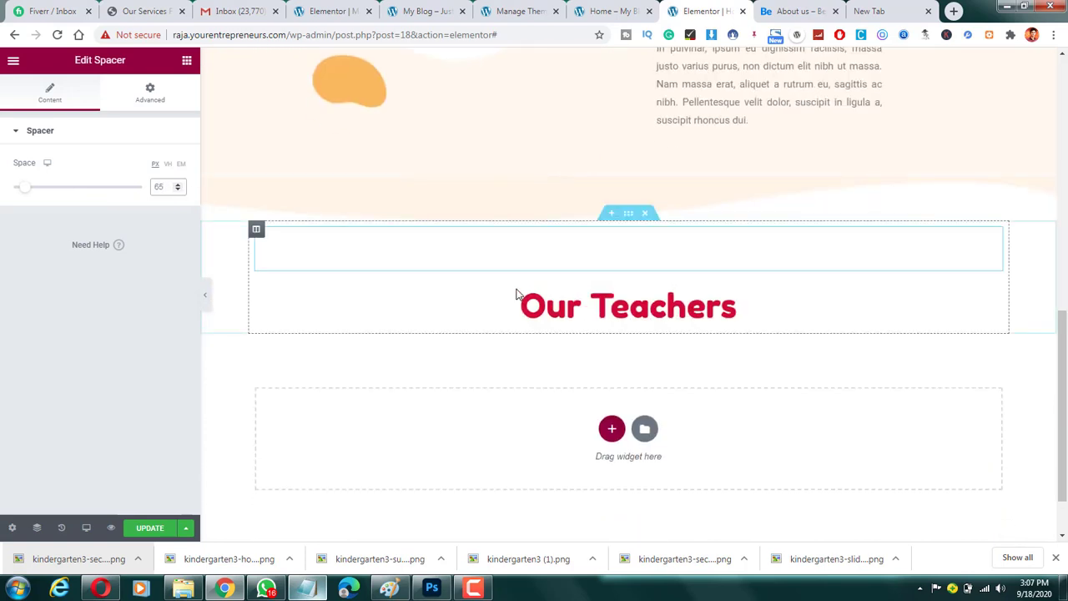
click(187, 62)
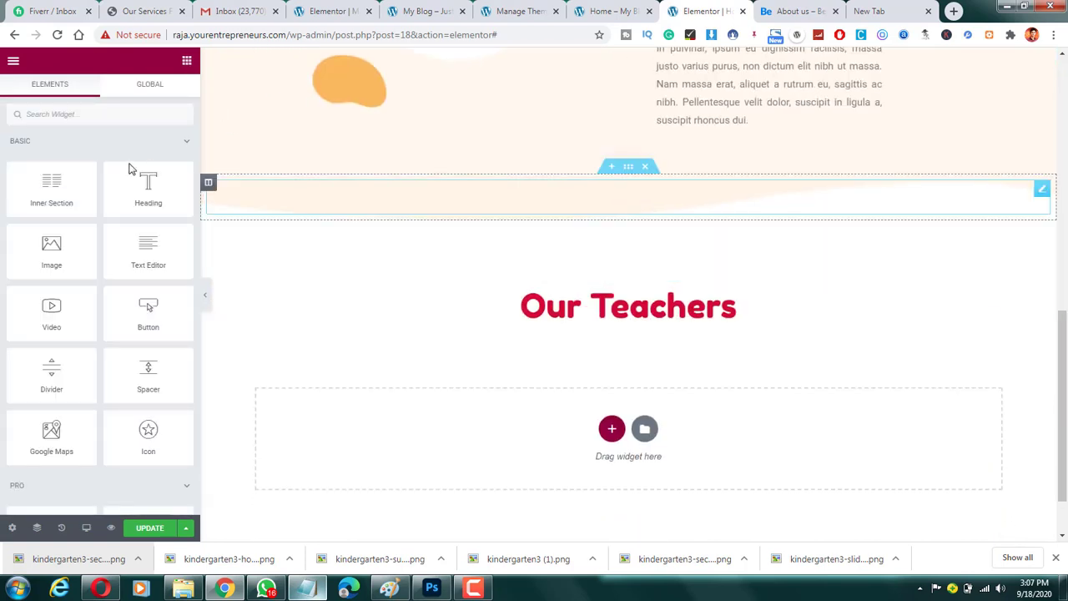
drag(52, 196, 630, 381)
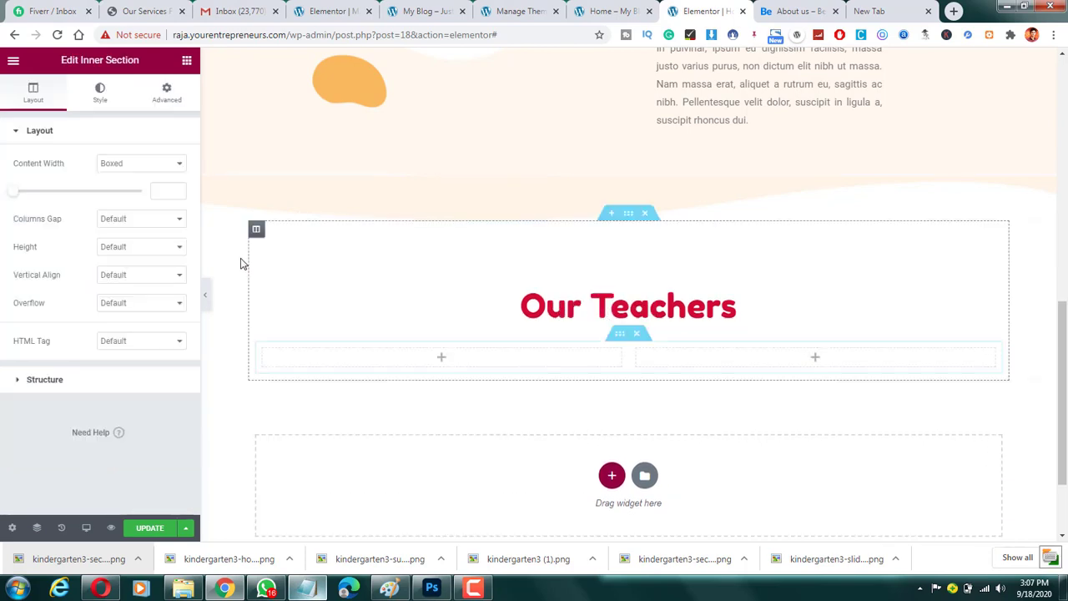
right_click(534, 370)
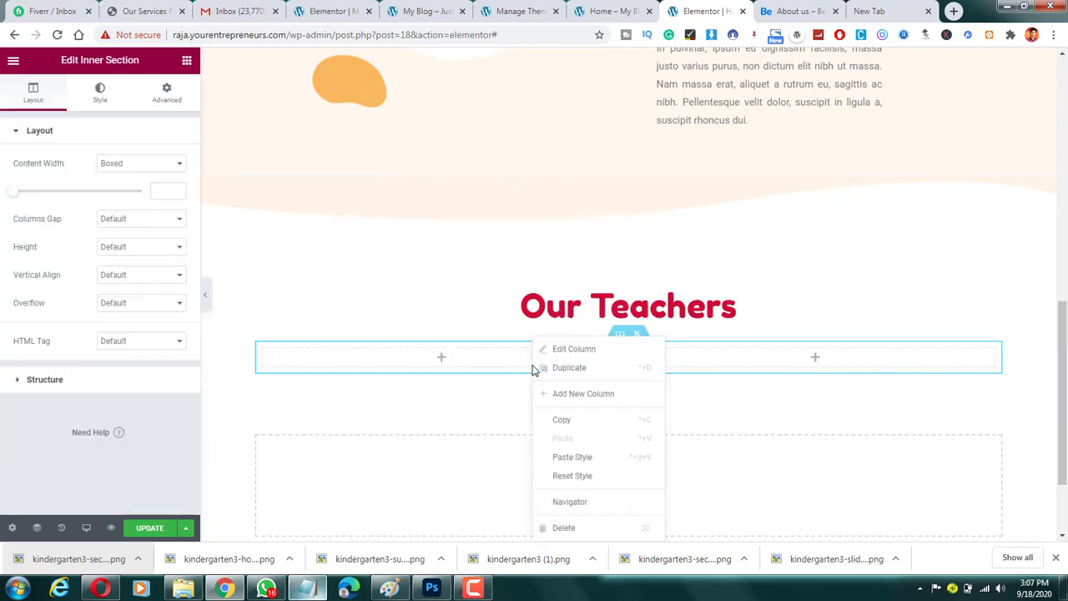
click(596, 395)
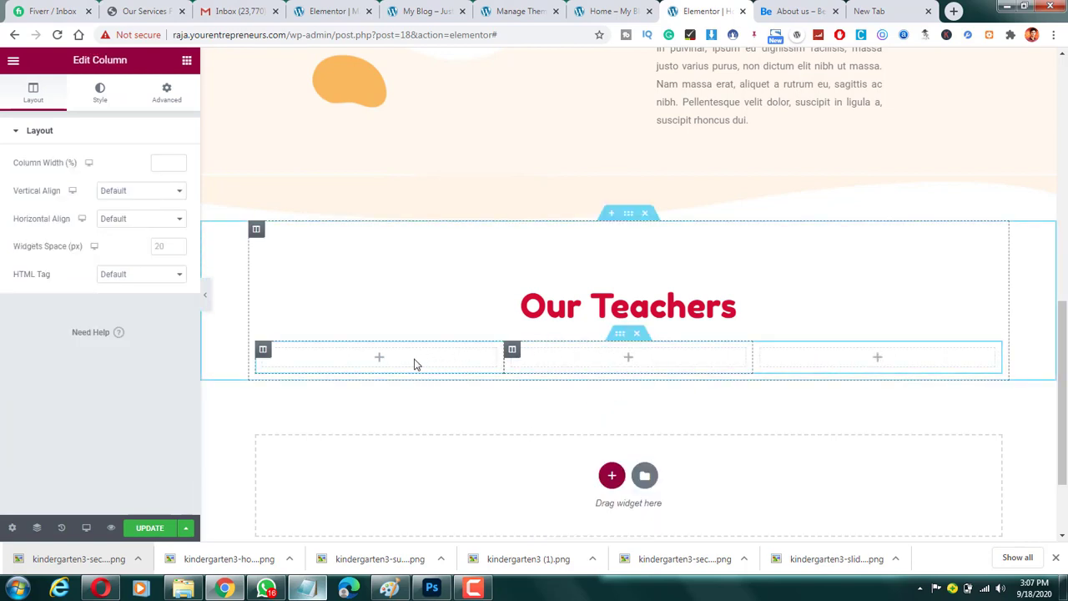
Find the Image Box widget and place it in the first column of the inner section.
key(Escape)
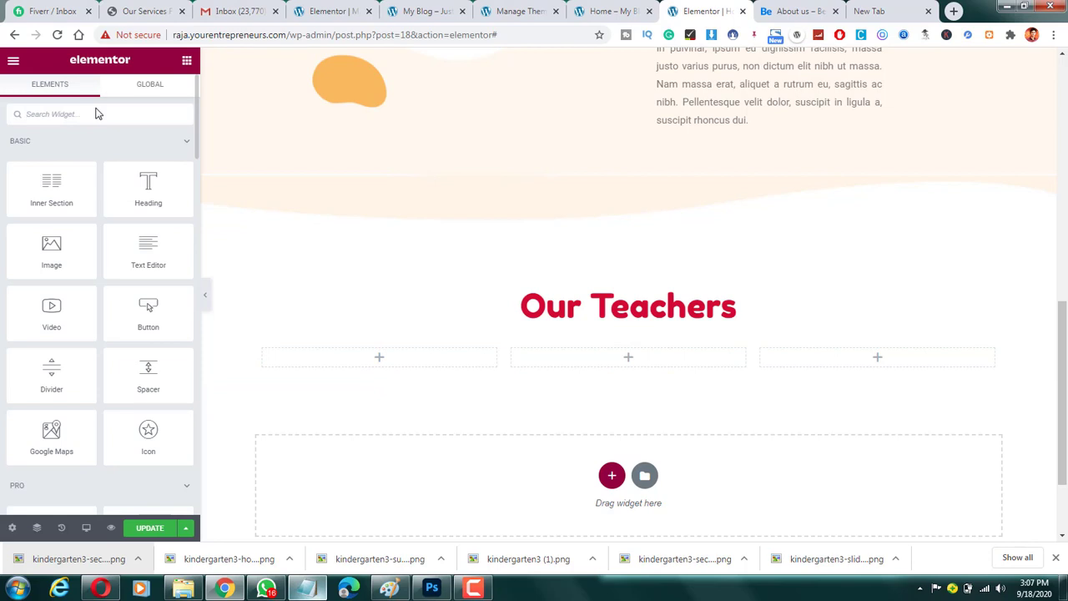
click(96, 113)
text(image)
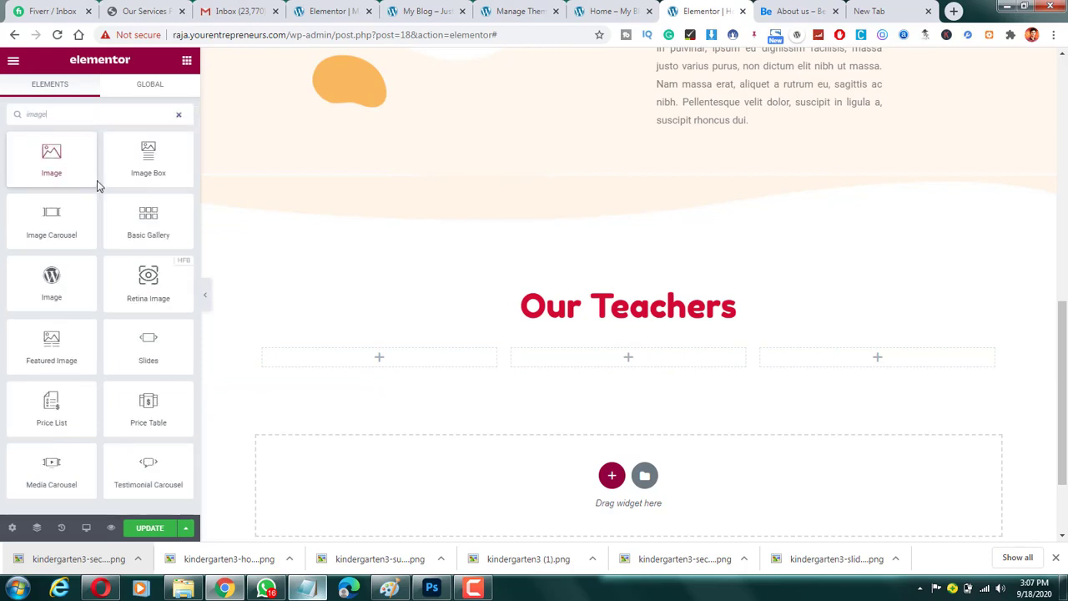
drag(142, 156, 384, 359)
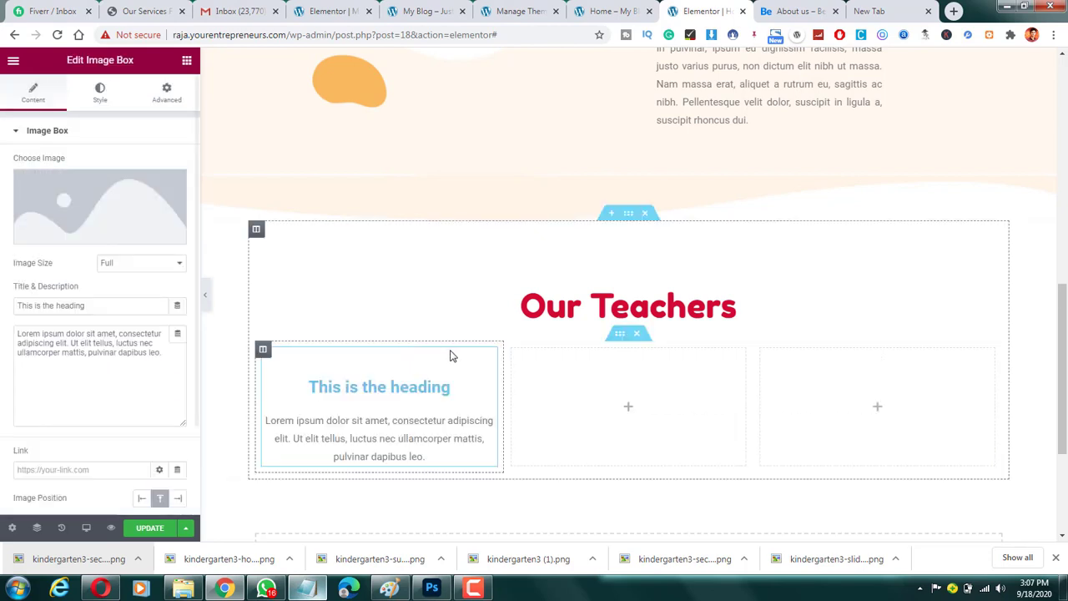
right_click(487, 355)
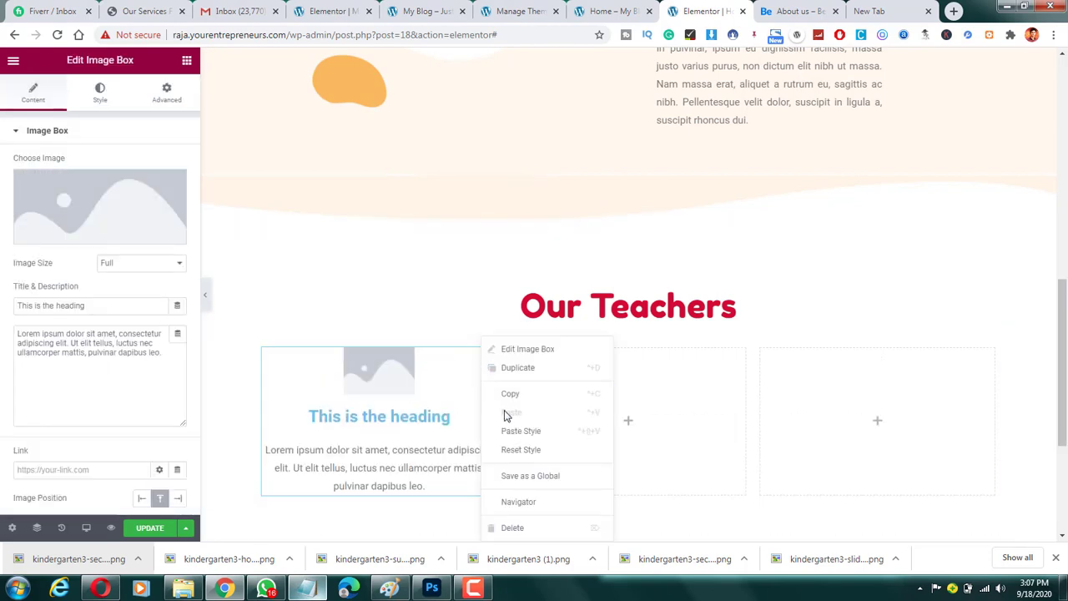
click(448, 370)
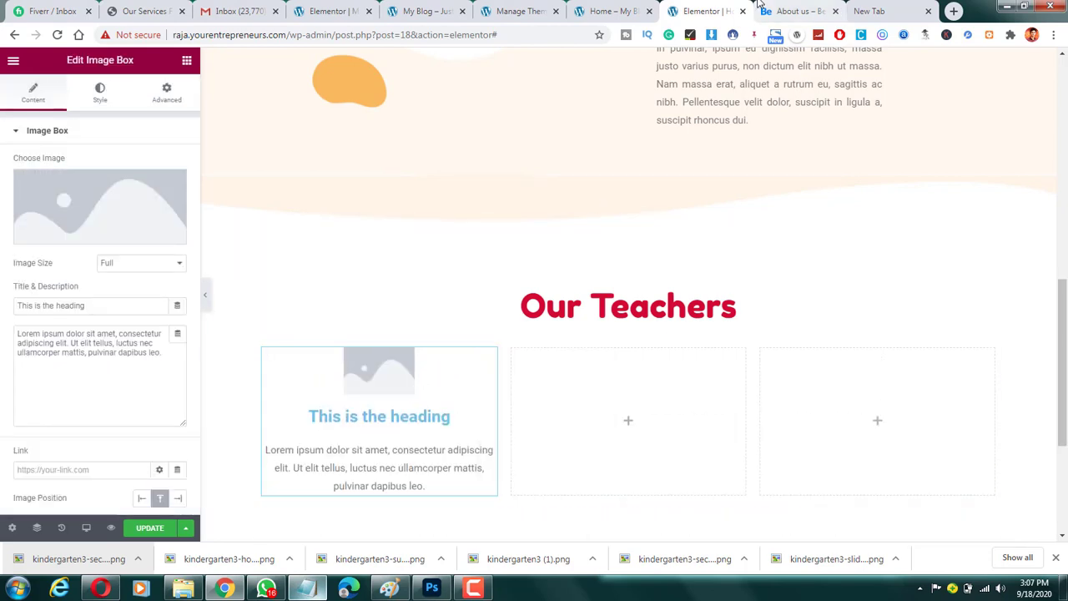
Save the three teacher portraits from the BeKindergarten About us page to New folder.
click(792, 11)
scroll(409, 276, down, 2)
right_click(266, 243)
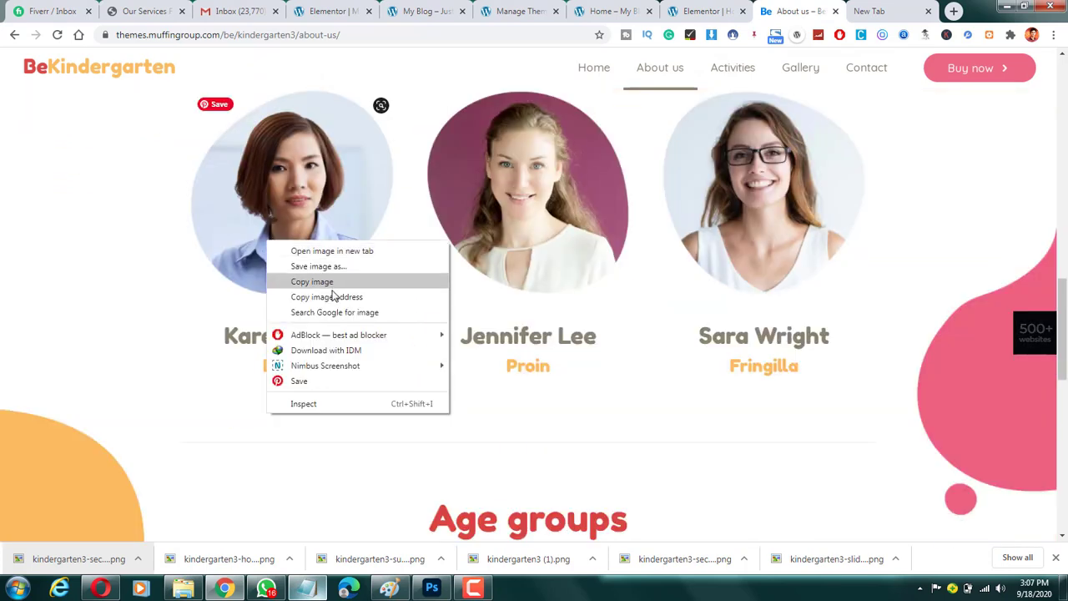
click(328, 264)
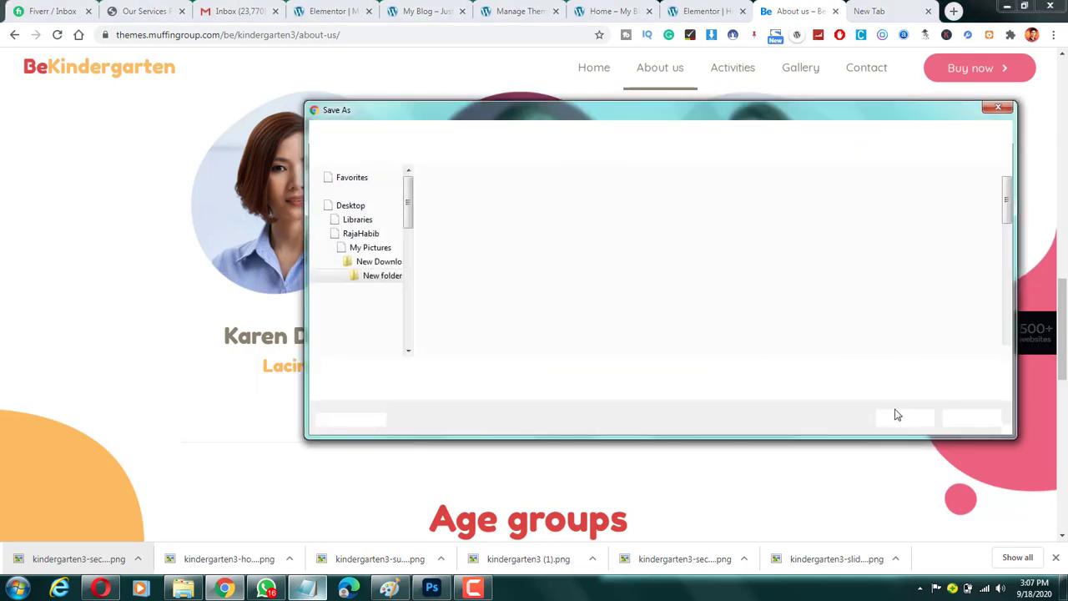
click(902, 419)
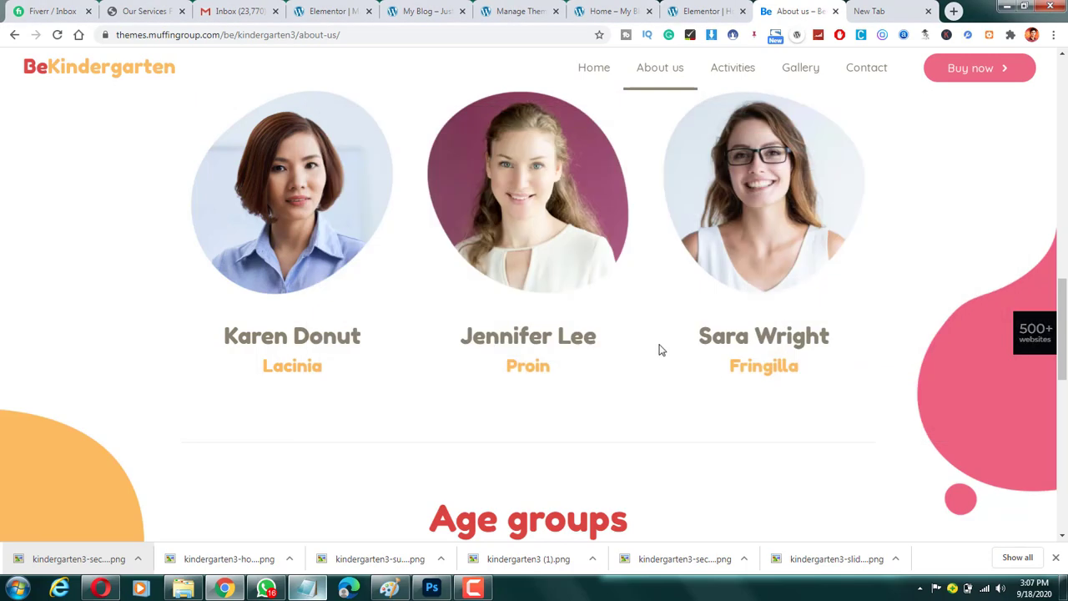
right_click(588, 247)
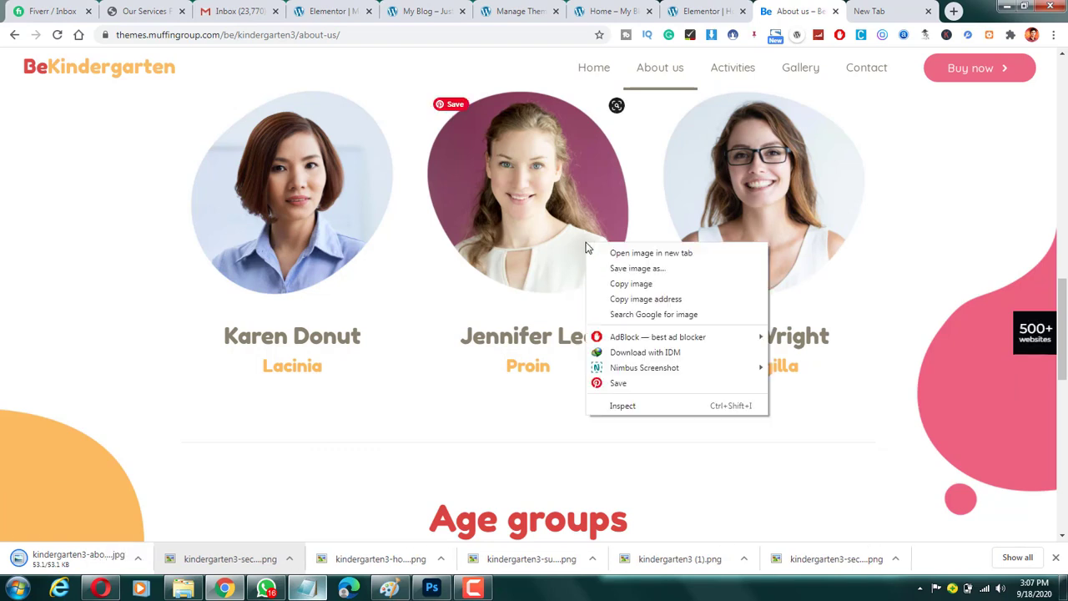
click(654, 270)
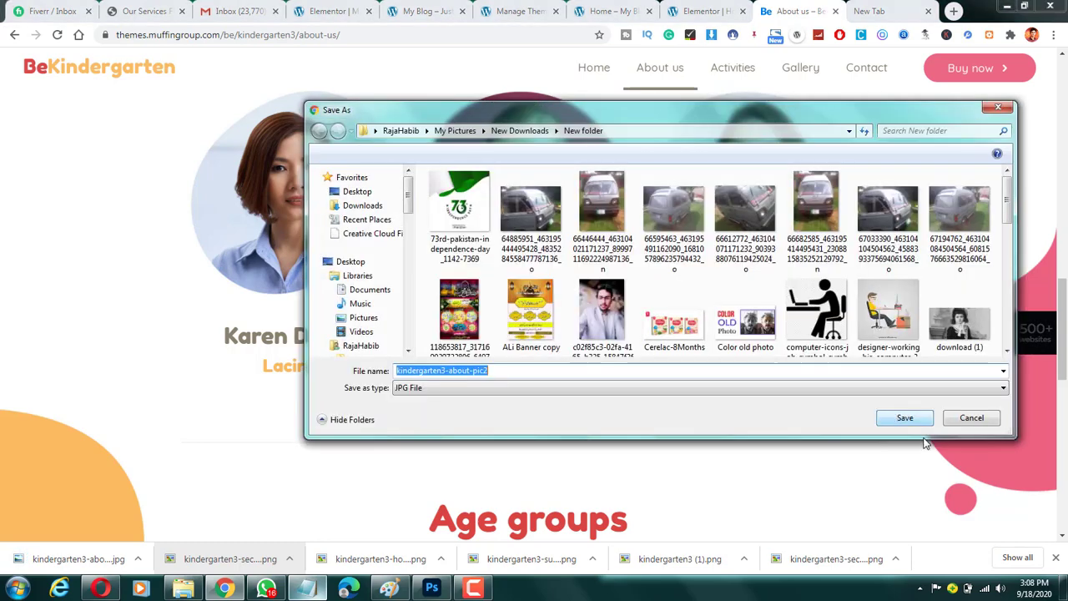
click(906, 417)
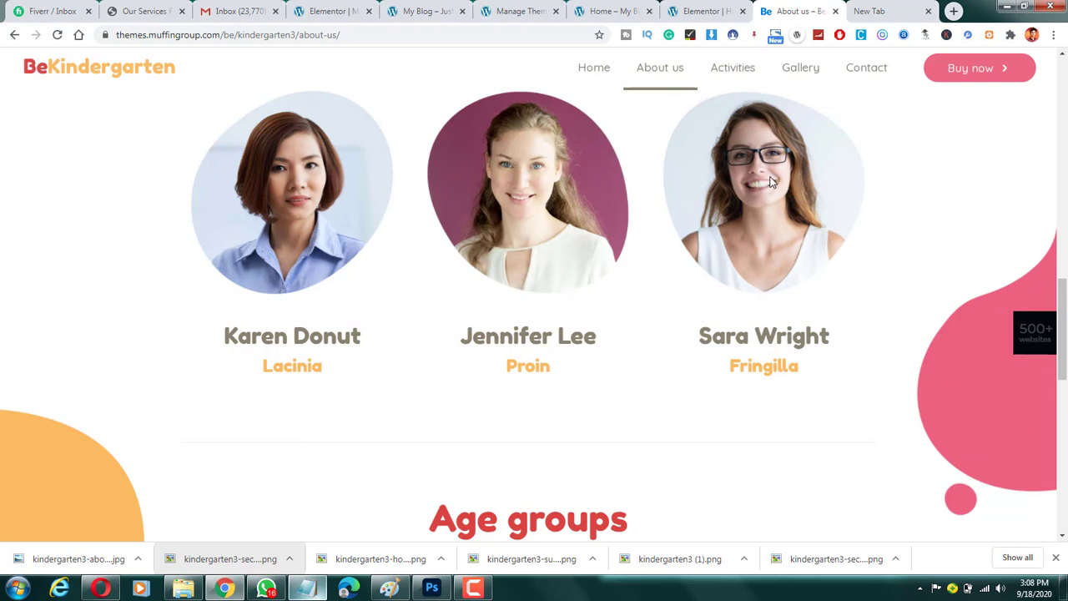
right_click(764, 174)
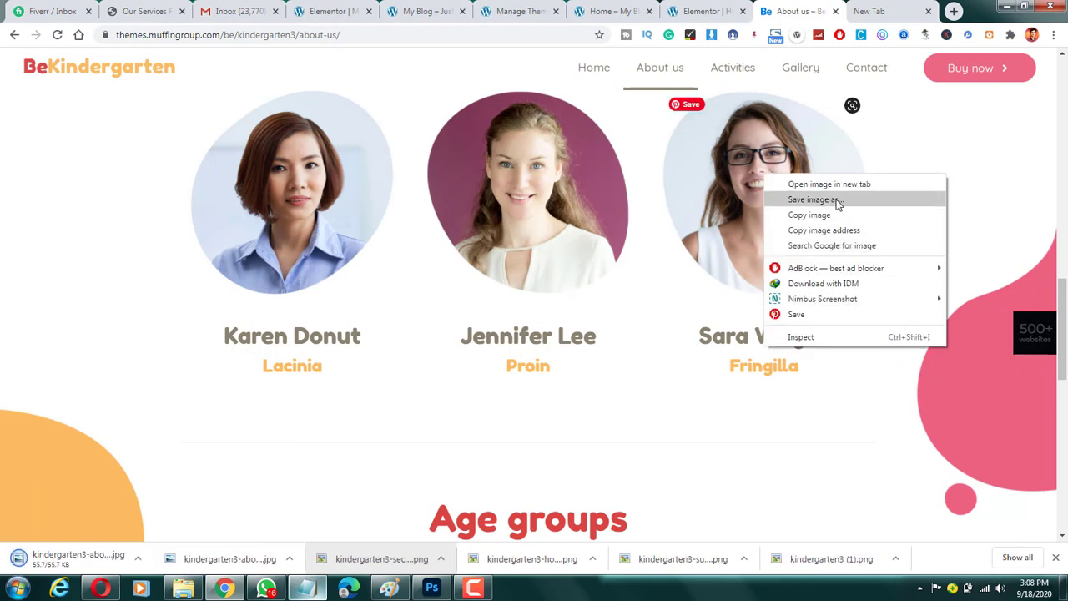
click(832, 203)
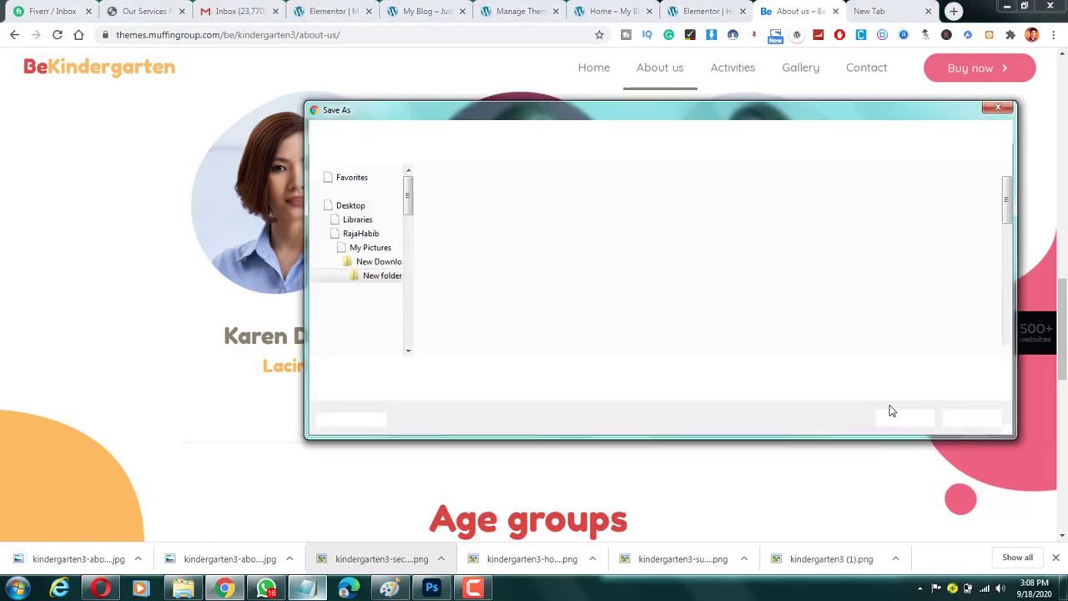
click(885, 423)
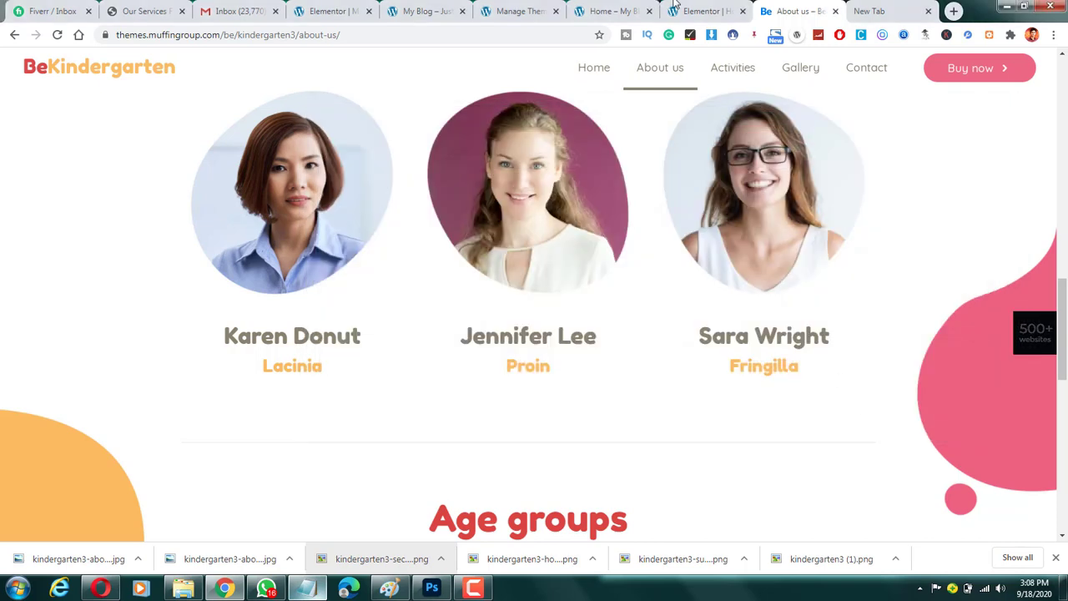
Upload the saved teacher portraits to the media library and insert kindergarten3-about-pic1.jpg as the image box's picture.
click(701, 11)
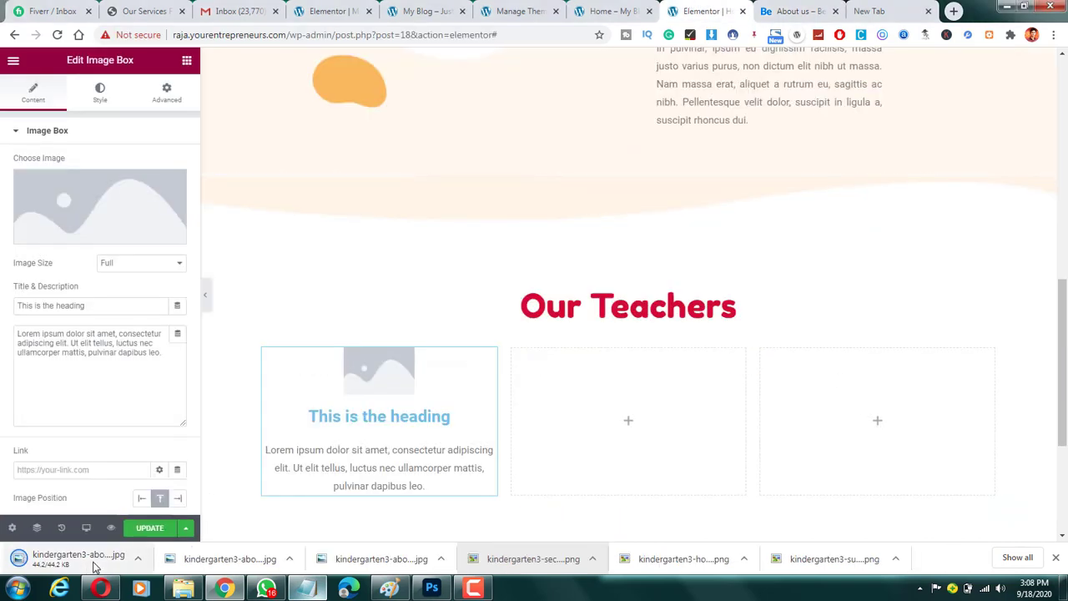
click(102, 176)
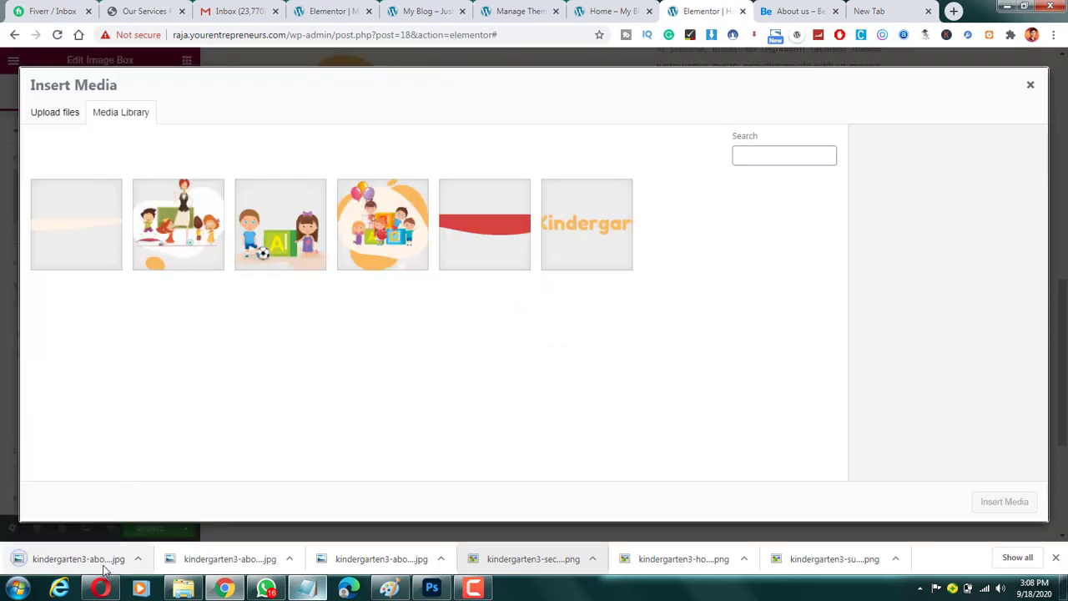
drag(351, 561, 290, 517)
drag(229, 560, 127, 409)
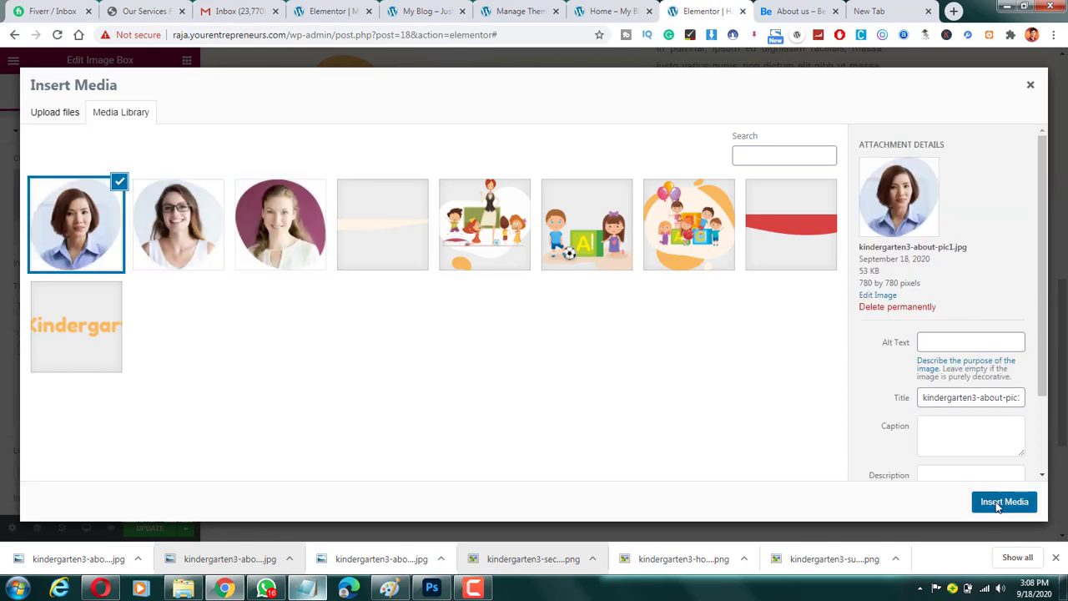
click(1002, 503)
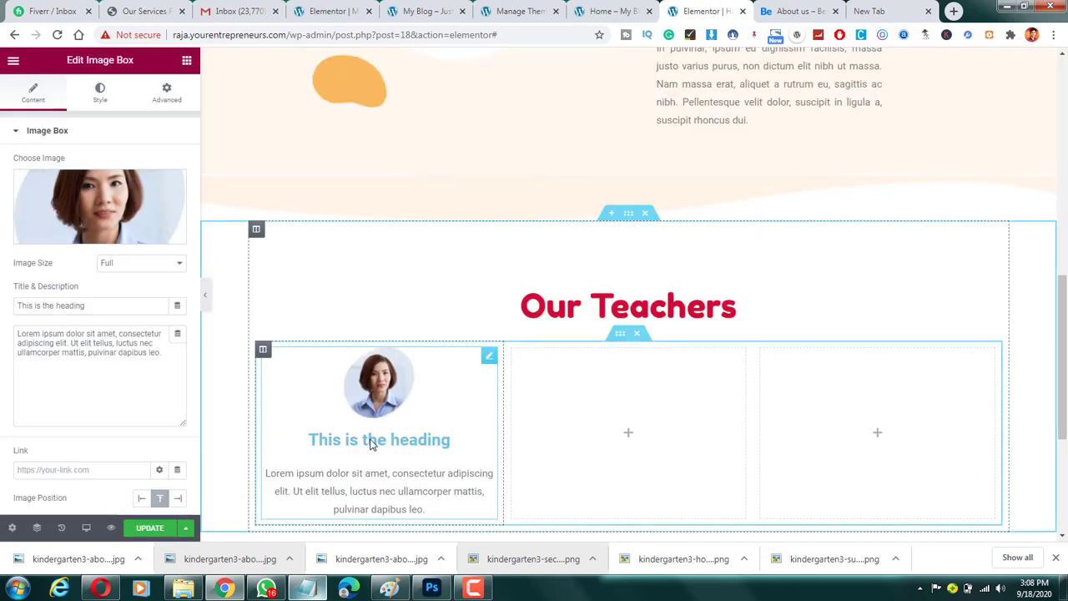
Copy the first teacher's name from the BeKindergarten About us page into the image box's title in Elementor.
double_click(107, 307)
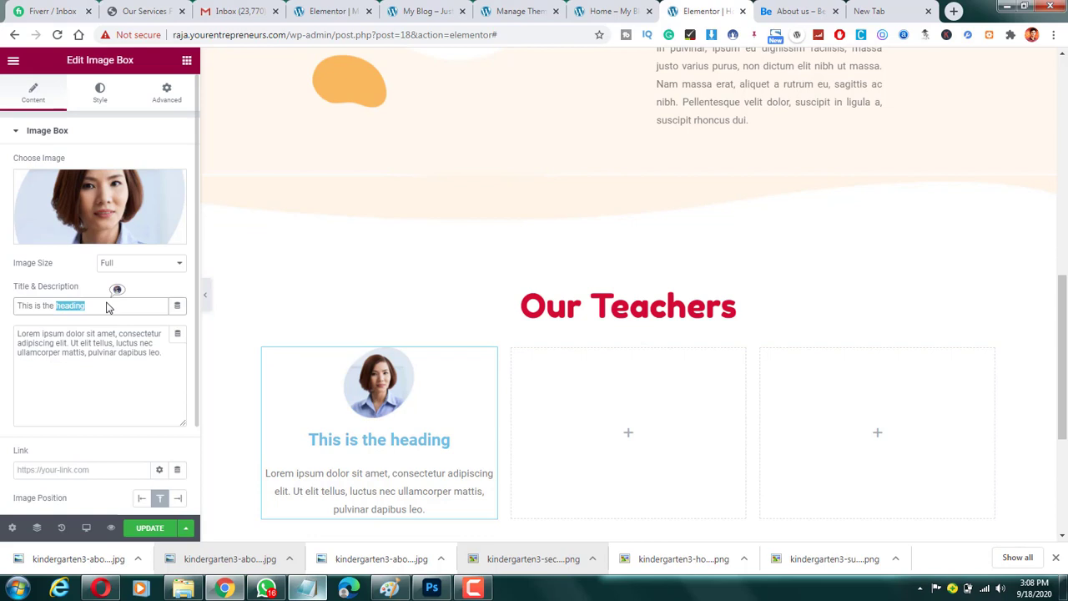
click(761, 10)
drag(225, 336, 406, 339)
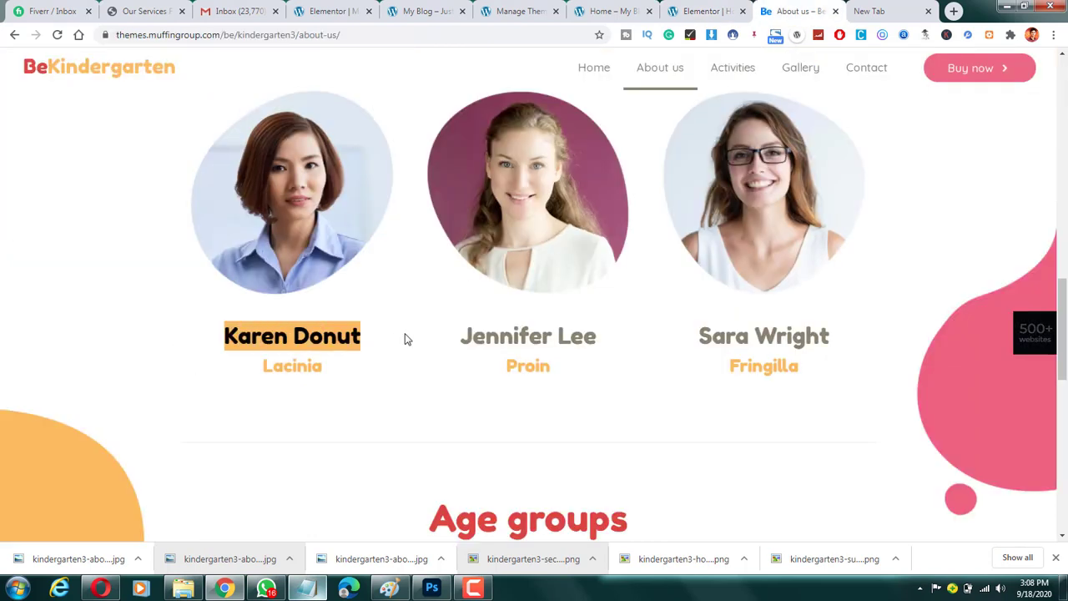
triple_click(342, 335)
key(ctrl+c)
click(702, 11)
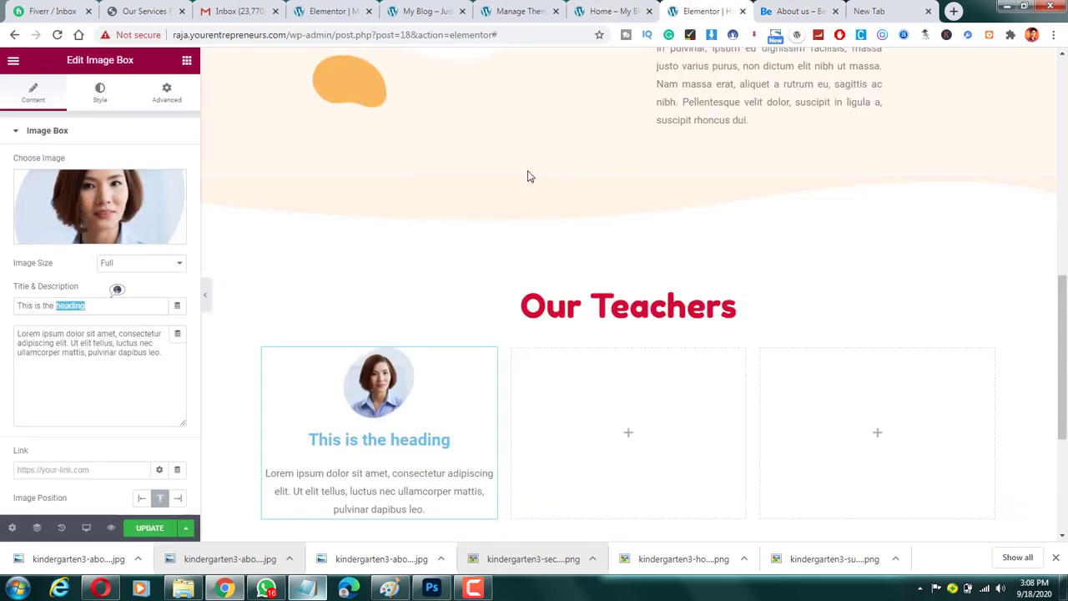
key(ctrl+a)
key(ctrl+v)
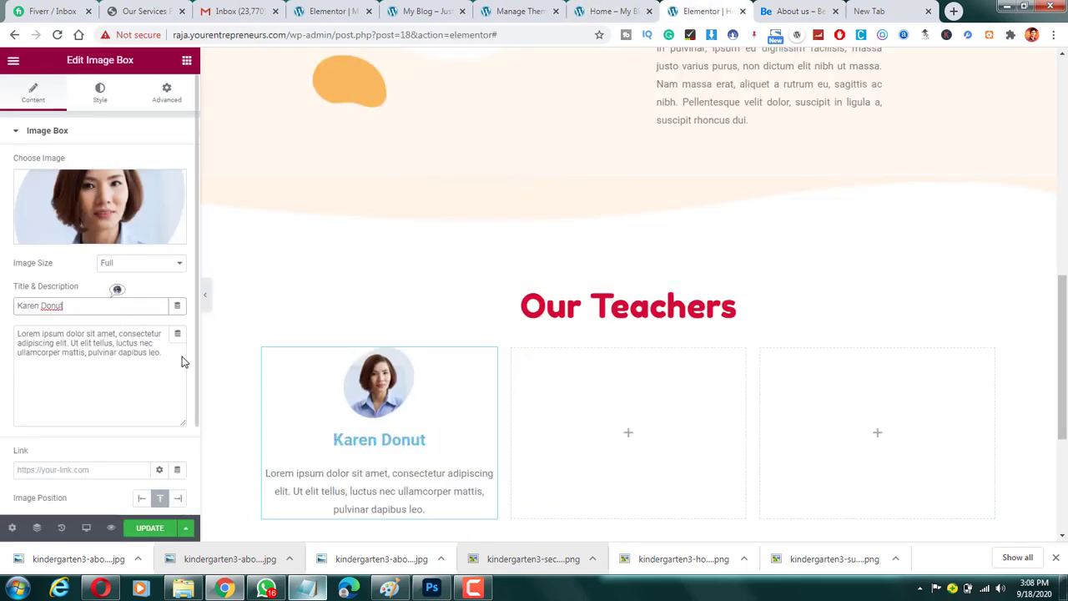
Replace the image box's description with the subtitle Lacinia copied from the BeKindergarten About us page.
scroll(410, 491, down, 2)
click(112, 339)
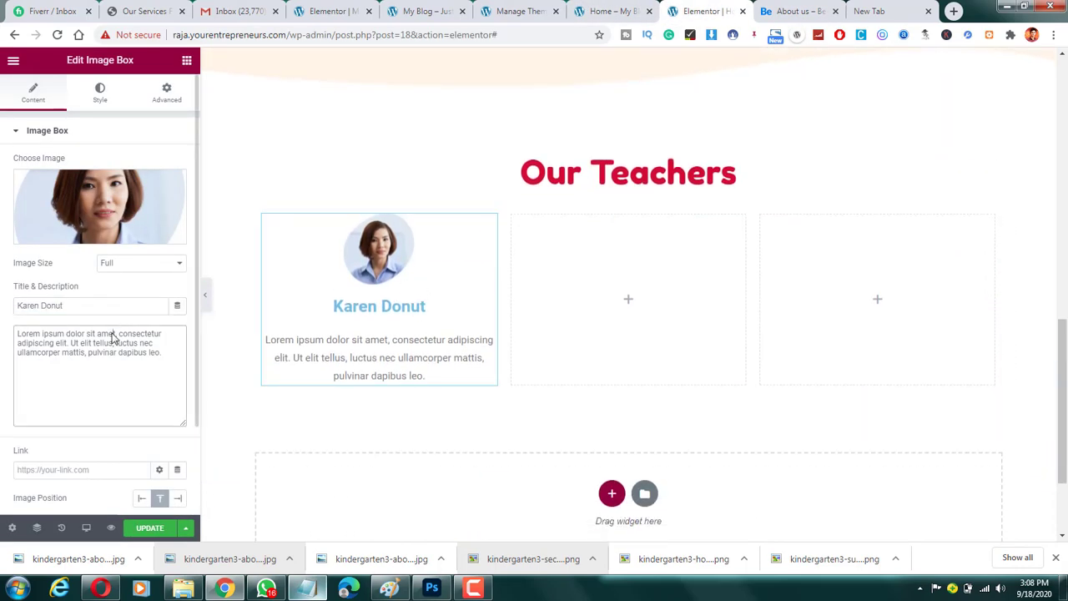
key(ctrl+a)
click(823, 7)
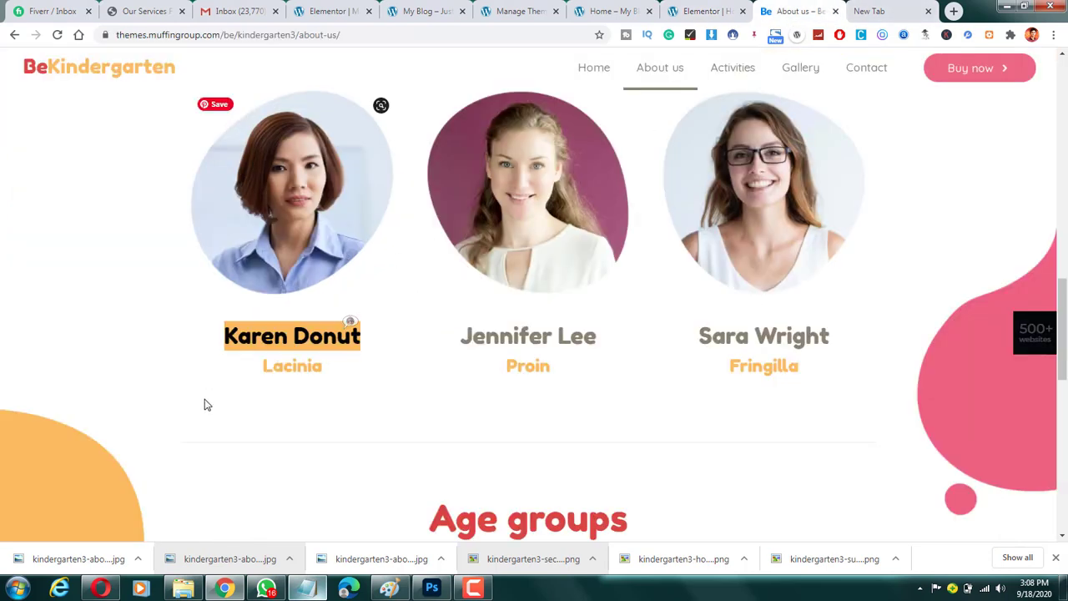
double_click(286, 367)
key(ctrl+c)
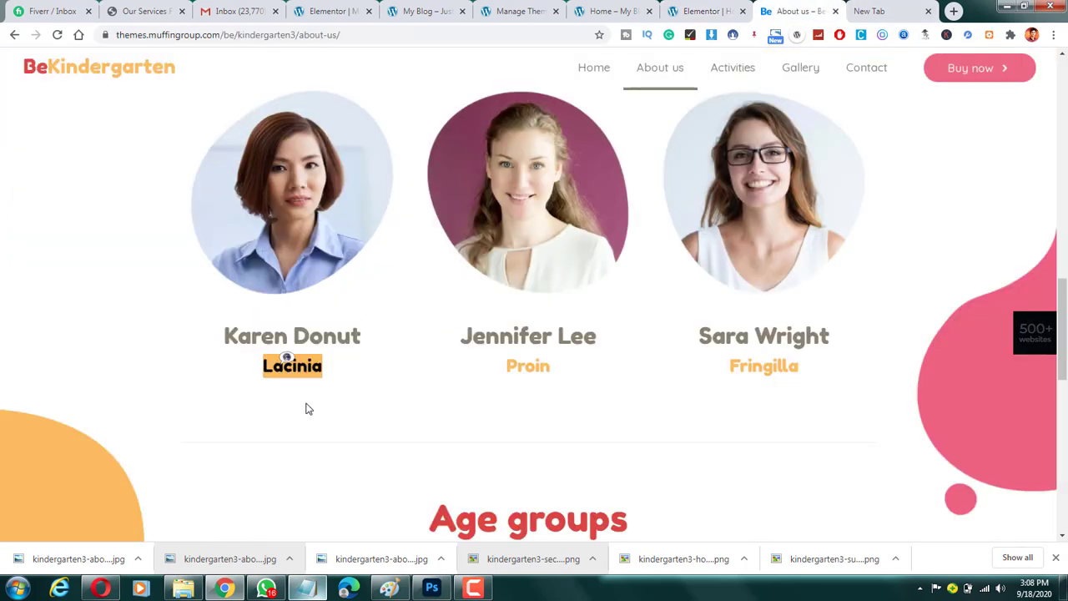
click(317, 365)
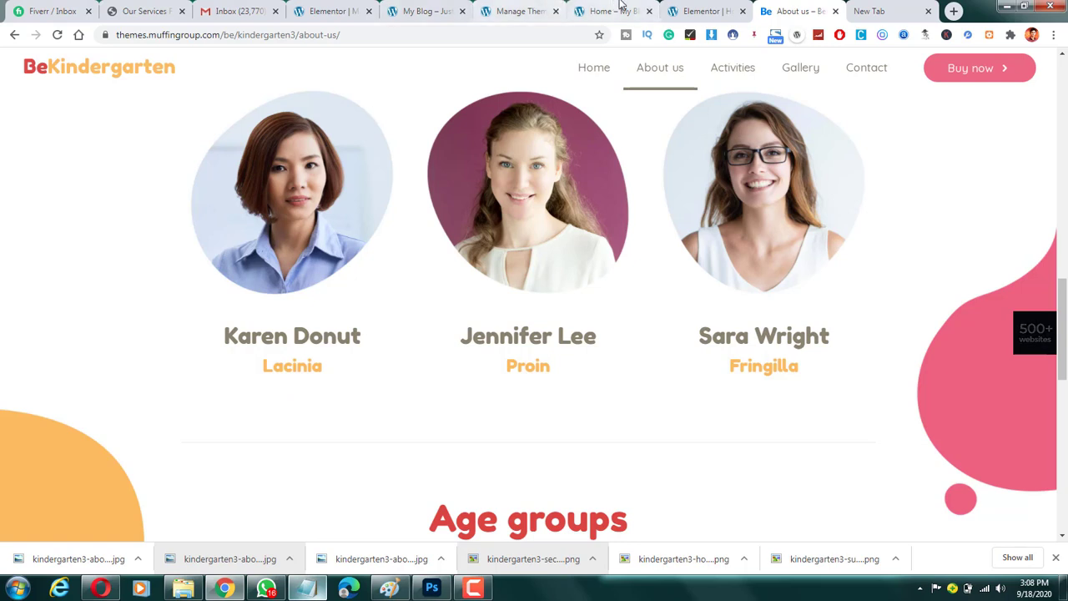
click(705, 11)
key(ctrl+v)
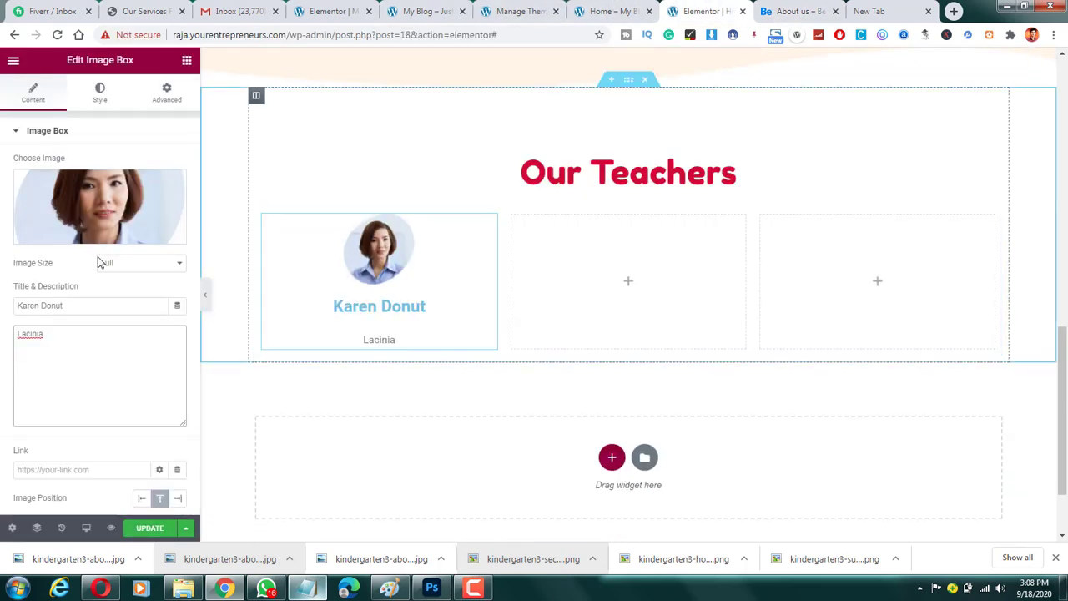
Open the content style settings of the first teacher's image box.
click(94, 91)
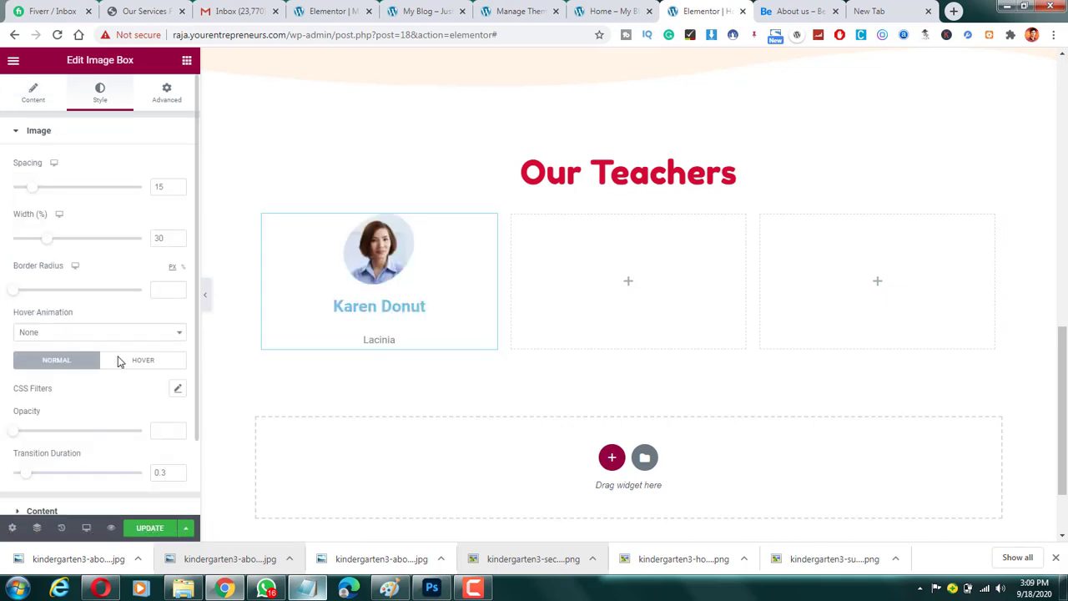
scroll(117, 361, down, 1)
scroll(117, 361, up, 1)
scroll(83, 468, down, 1)
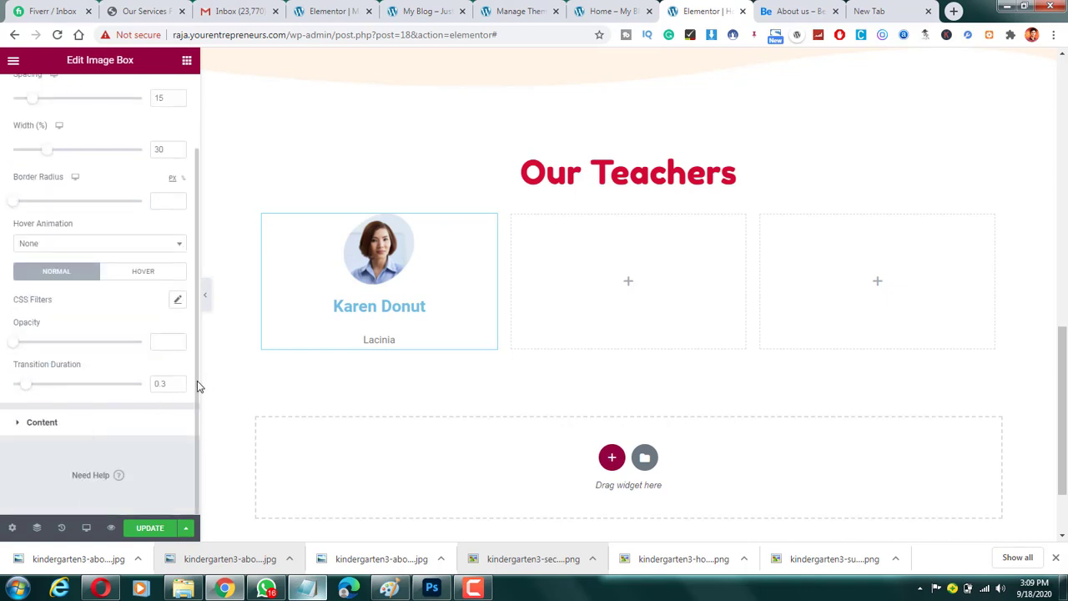
click(42, 422)
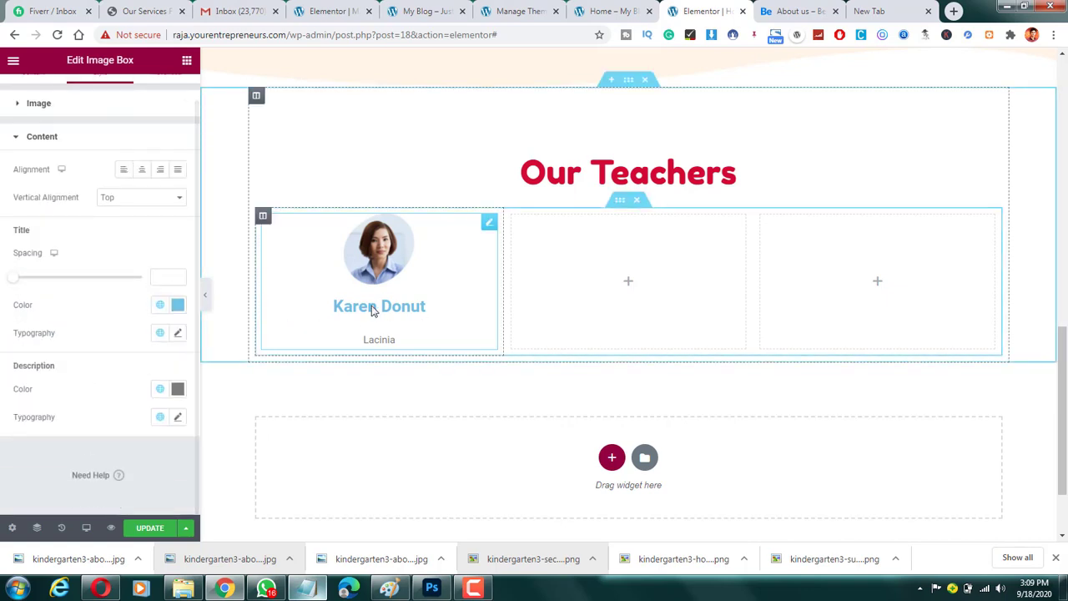
Copy the background color #FFF8EE of the illustrated teacher section and note it in Notepad.
scroll(373, 310, up, 4)
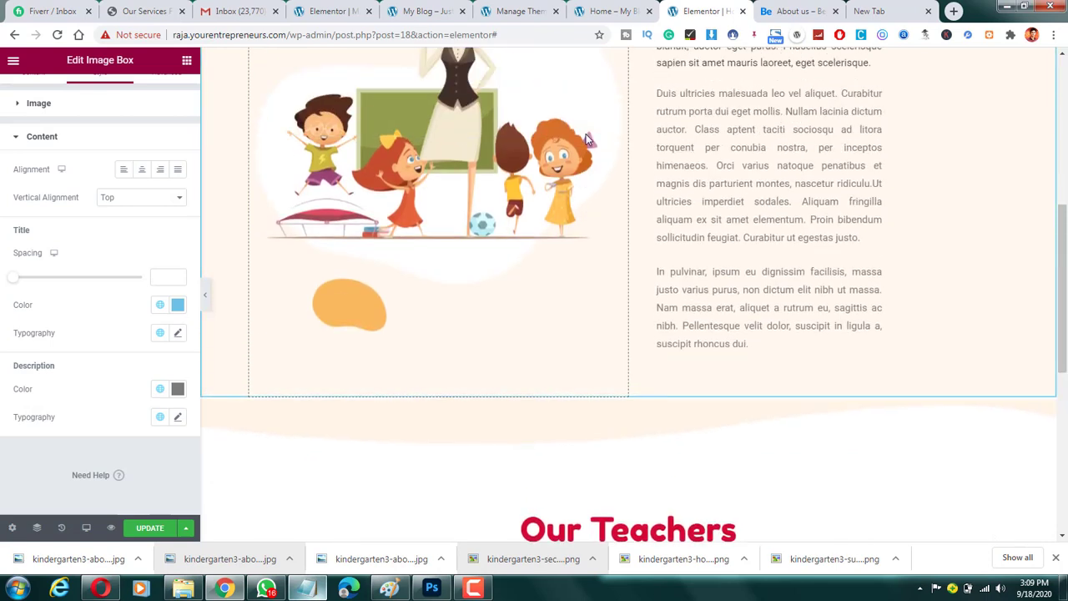
scroll(586, 133, up, 2)
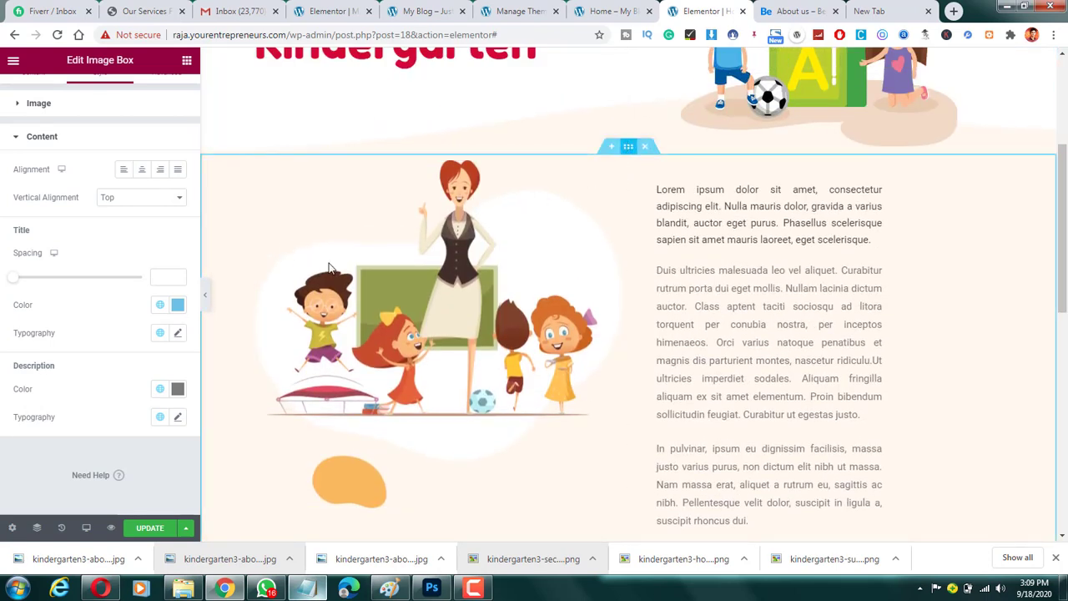
click(628, 146)
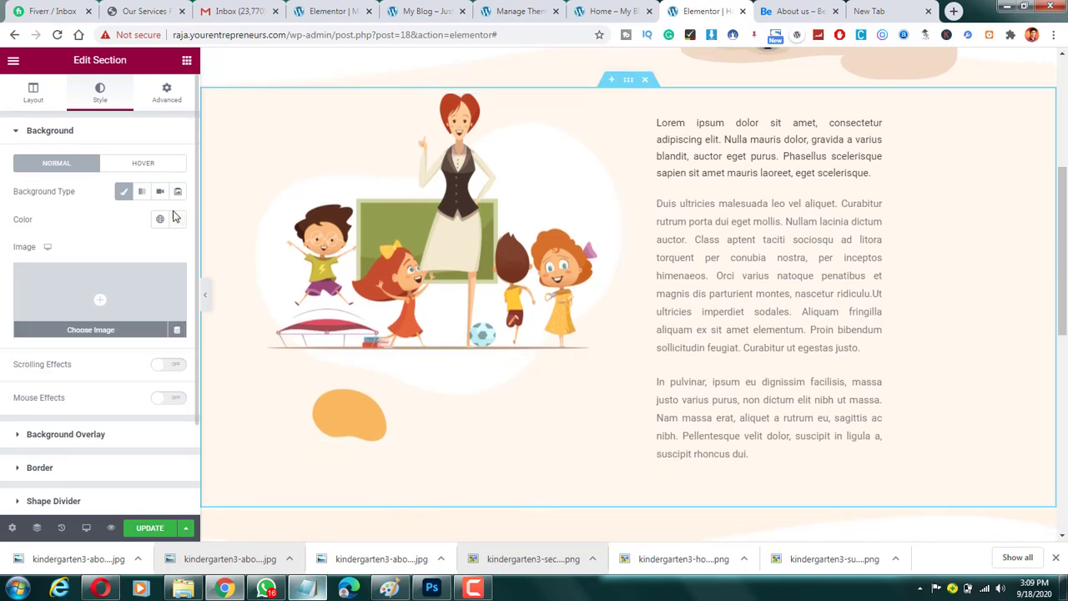
click(178, 219)
key(ctrl+c)
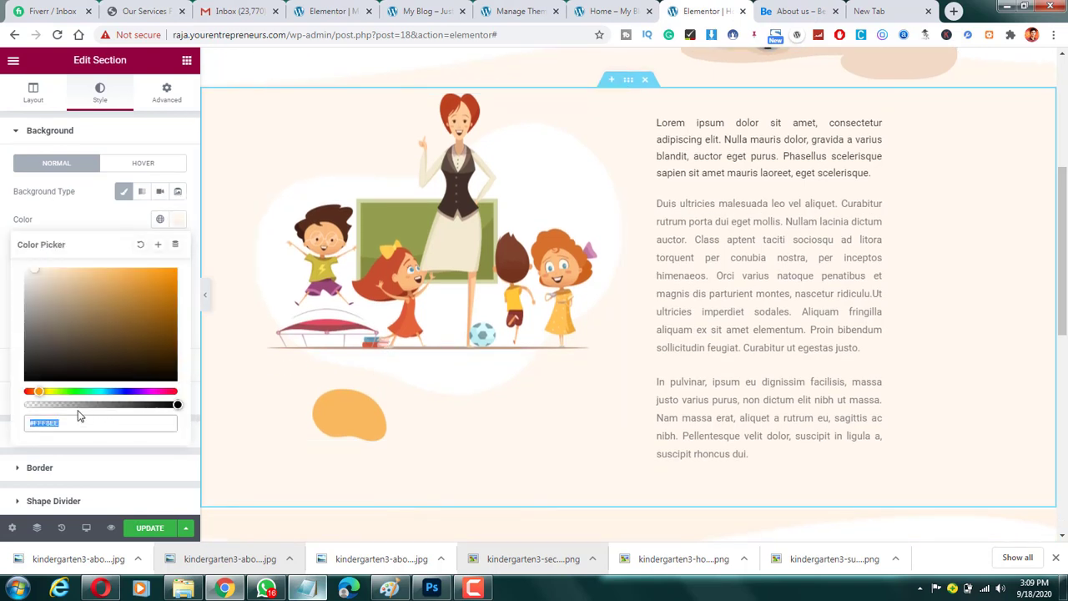
click(306, 588)
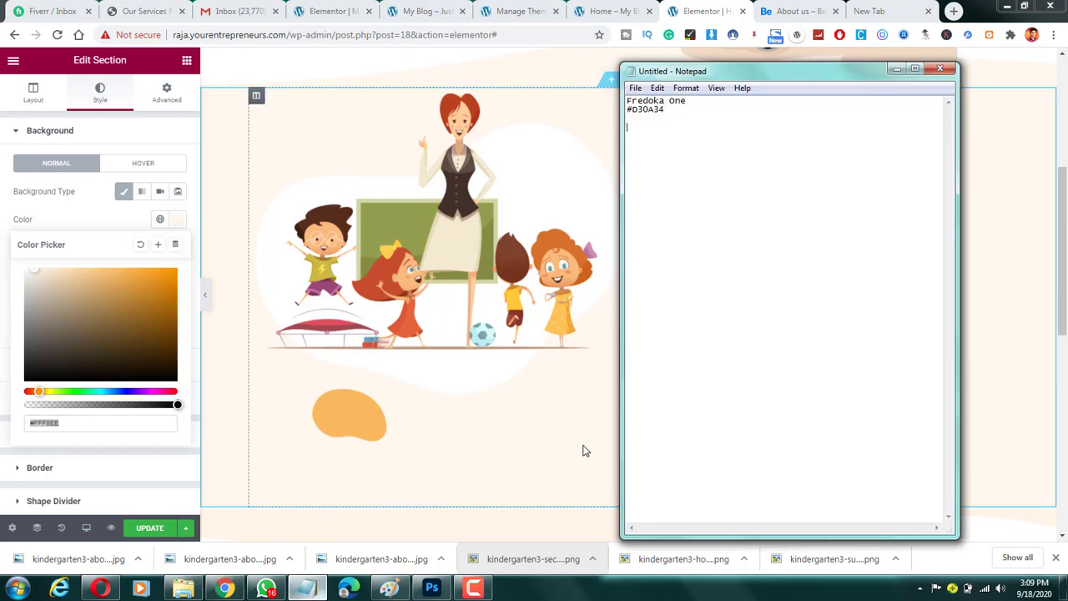
click(157, 451)
Set the image box's title color to dark gray, starting from the copied #FFF8EE and checking the name color on the About us page.
scroll(345, 410, down, 5)
scroll(441, 408, up, 1)
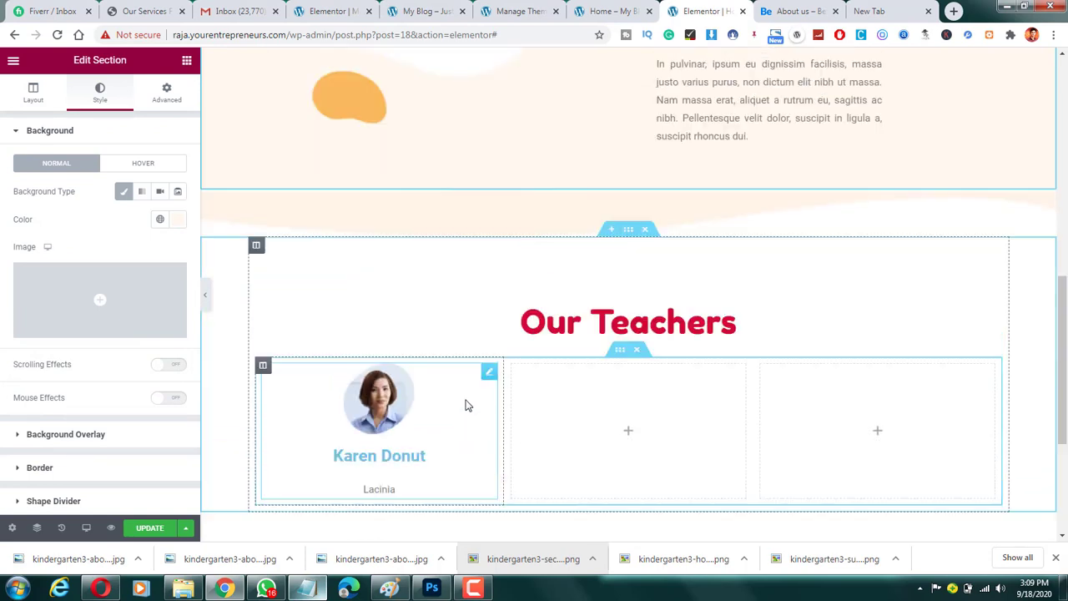
scroll(468, 406, down, 1)
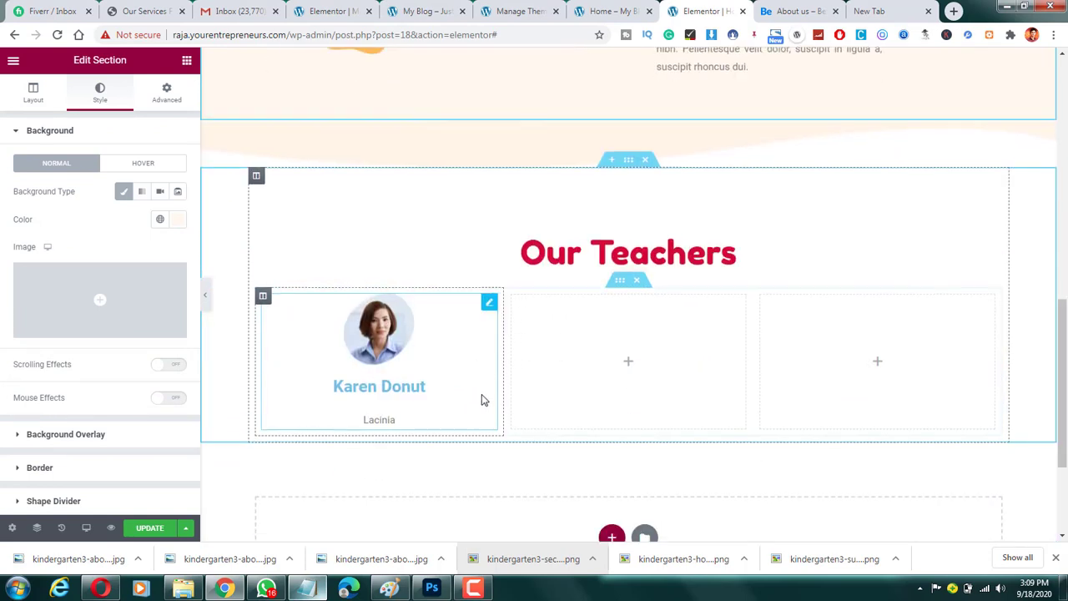
click(355, 376)
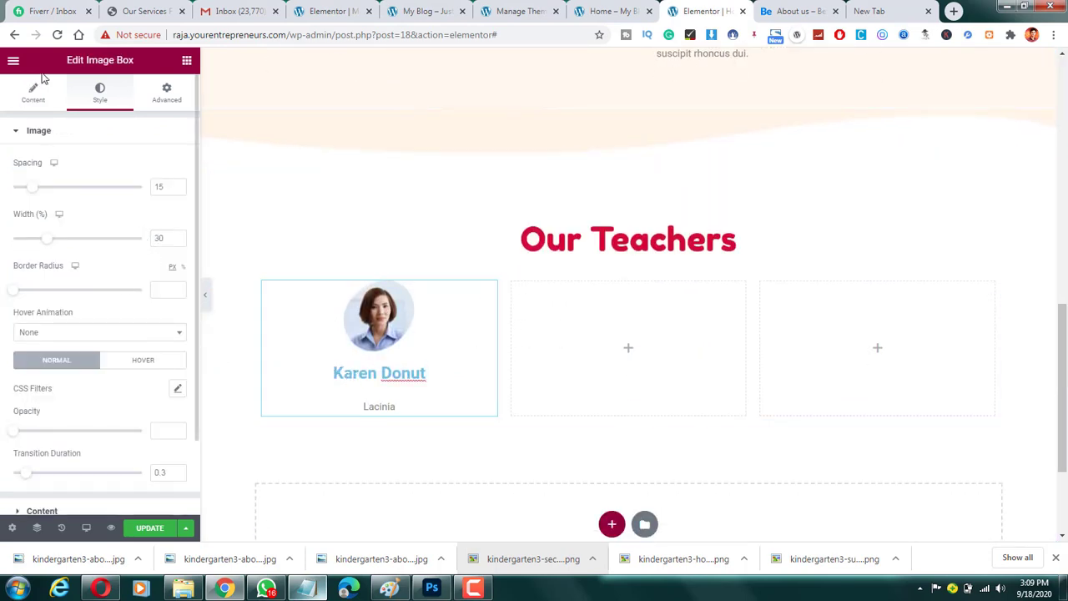
scroll(119, 456, down, 2)
click(117, 430)
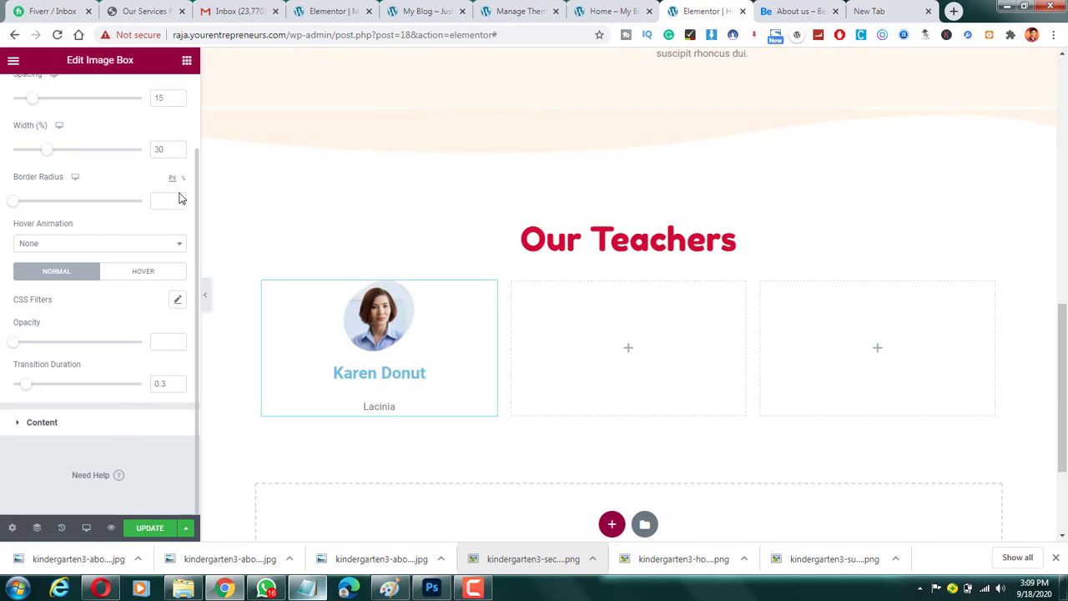
click(177, 332)
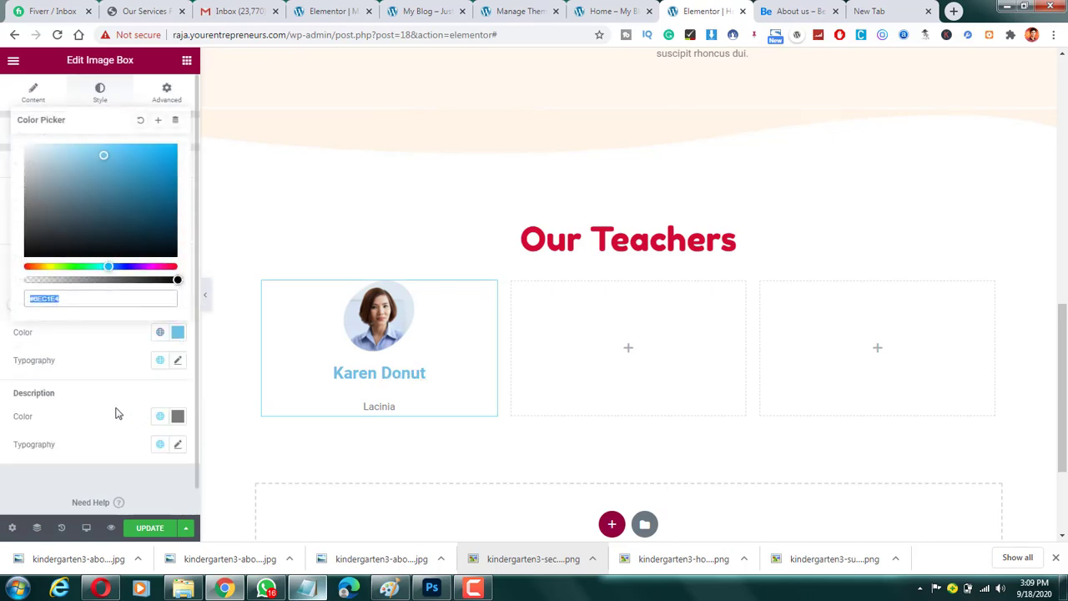
key(ctrl+v)
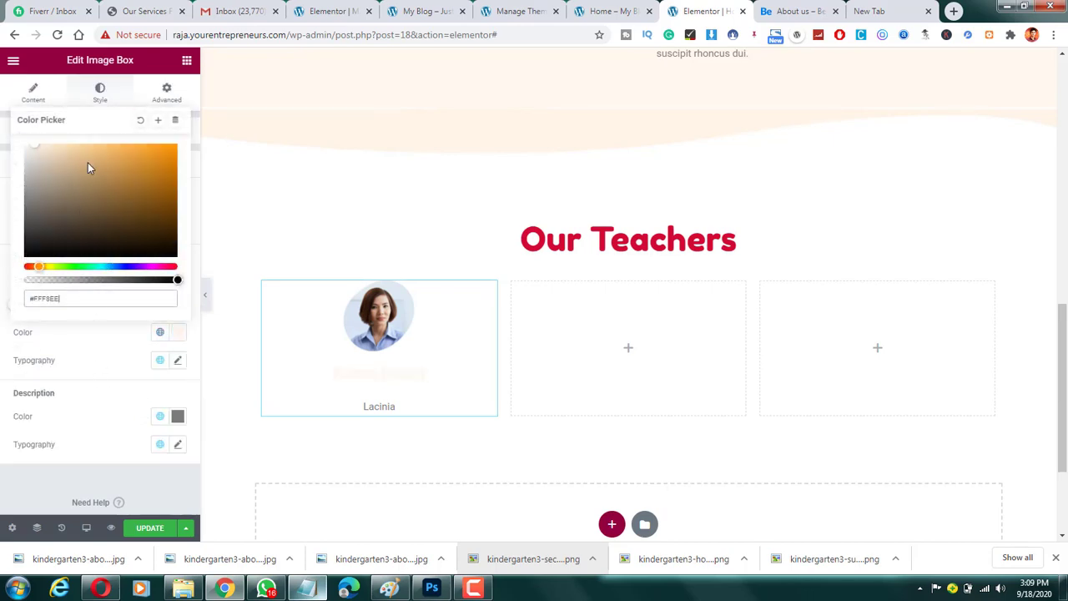
drag(87, 167, 87, 144)
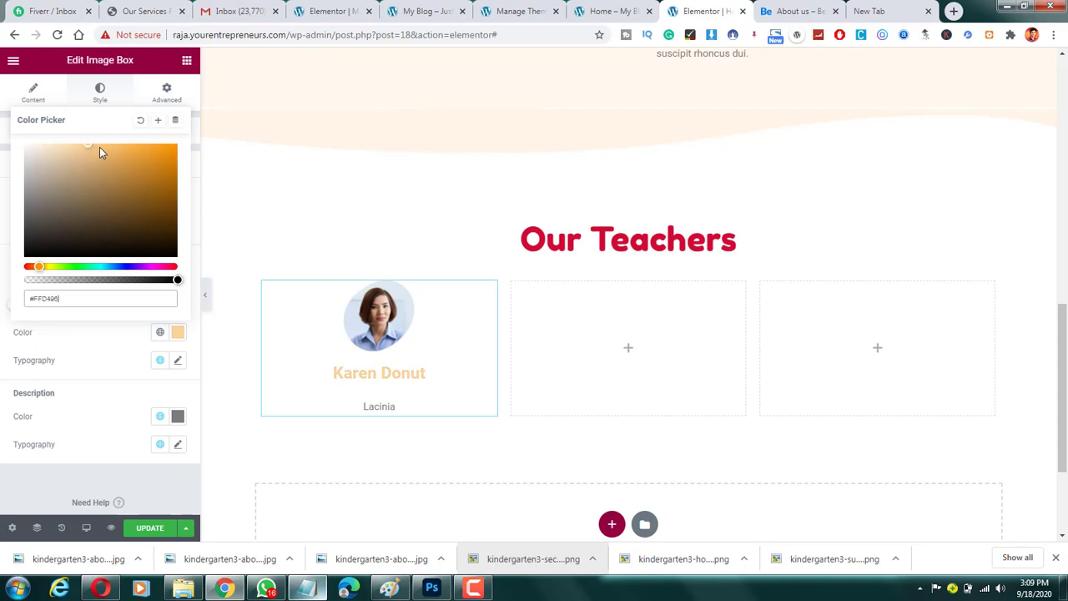
click(759, 10)
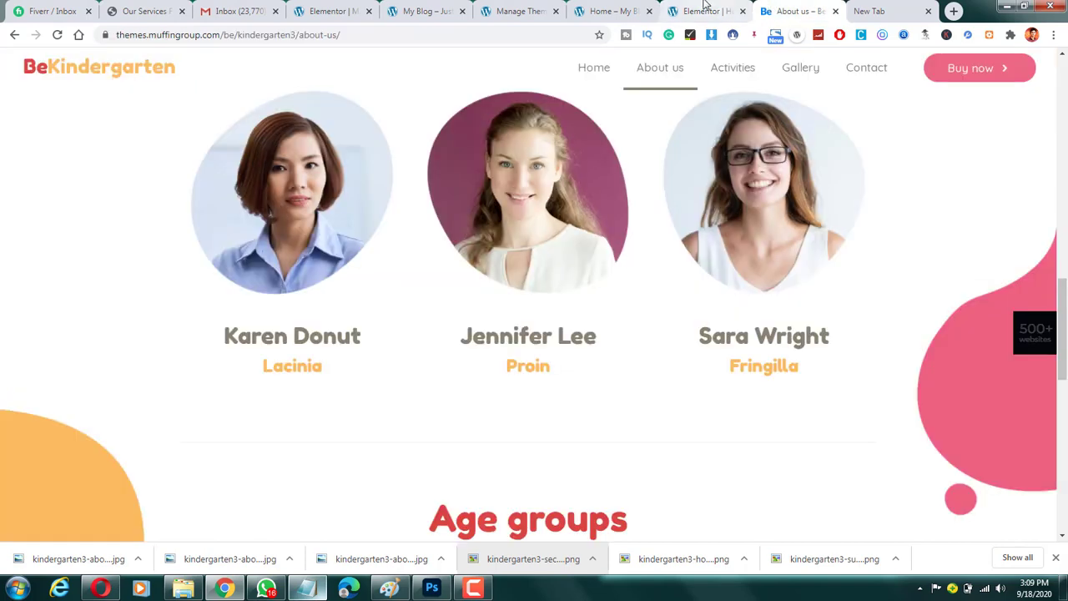
click(708, 11)
mouse_move(42, 214)
mouse_down()
mouse_move(22, 217)
mouse_move(28, 198)
mouse_up()
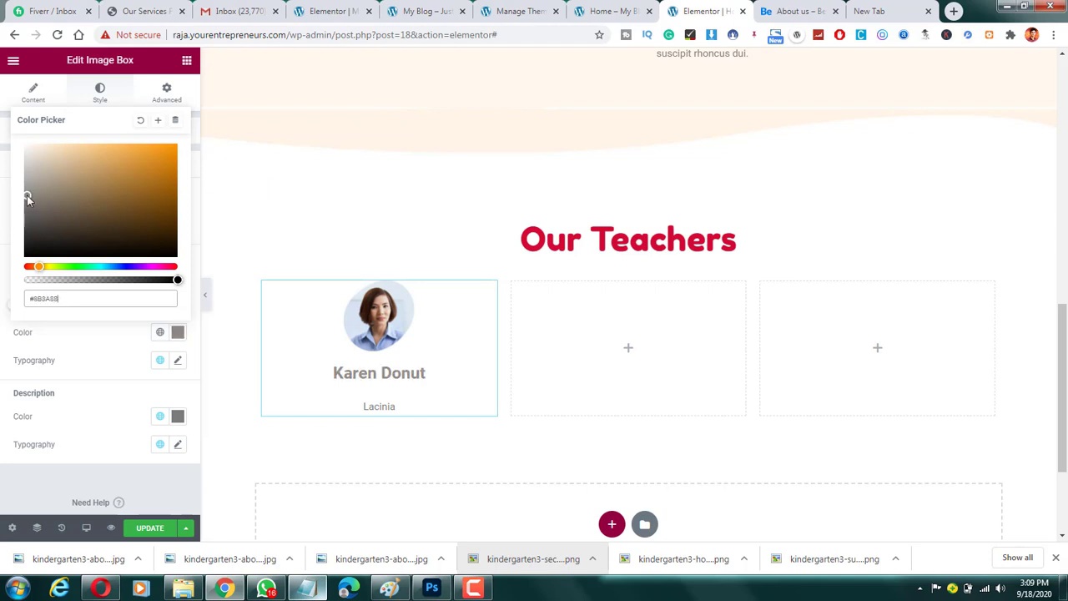
click(141, 358)
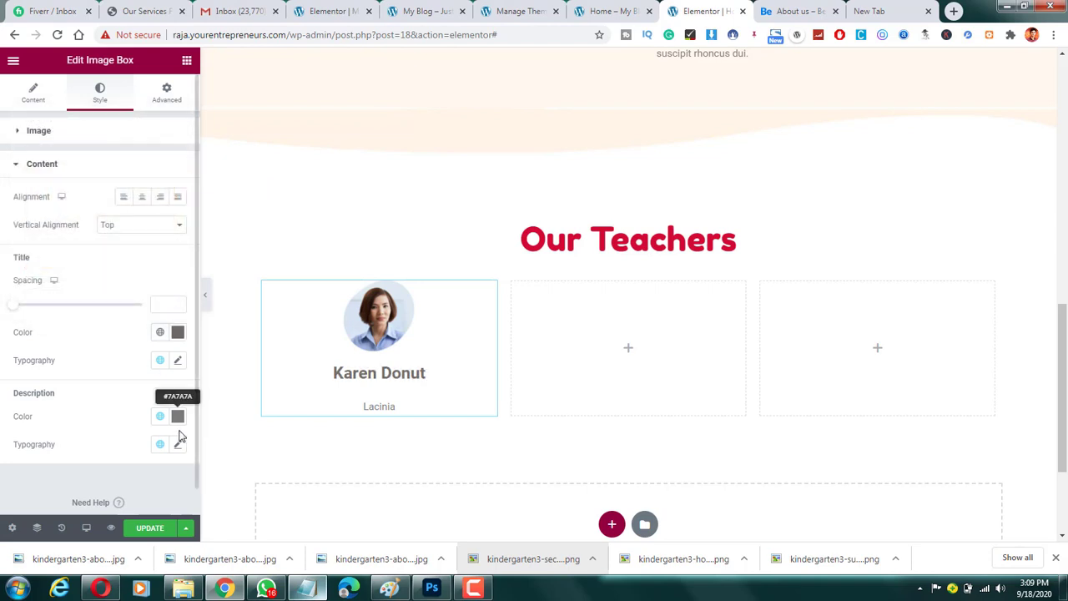
Set the image box's description color to orange, starting from the copied #FFF8EE.
click(178, 417)
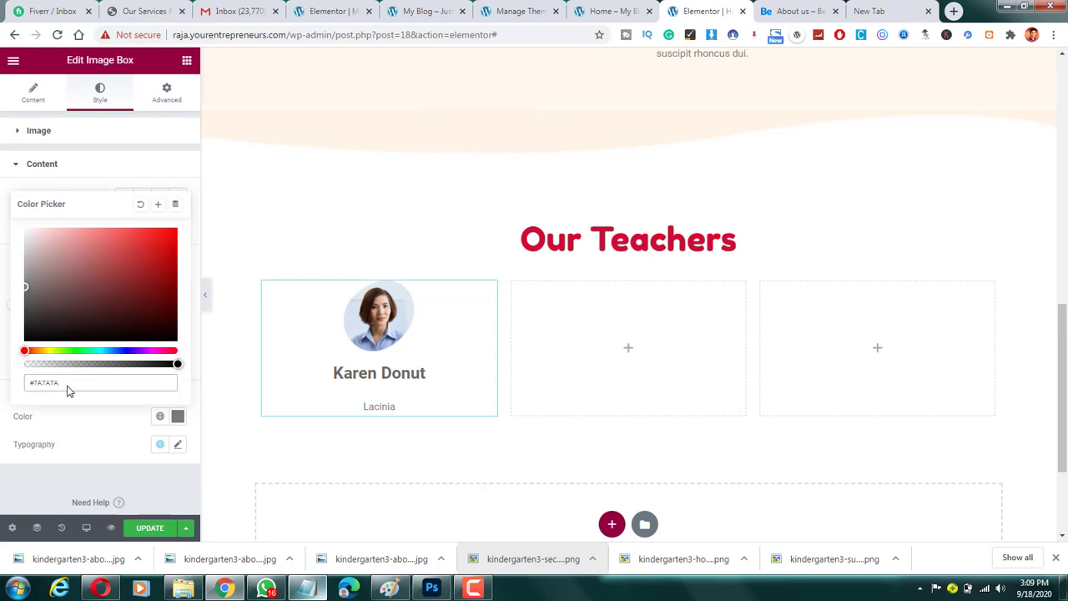
key(ctrl+v)
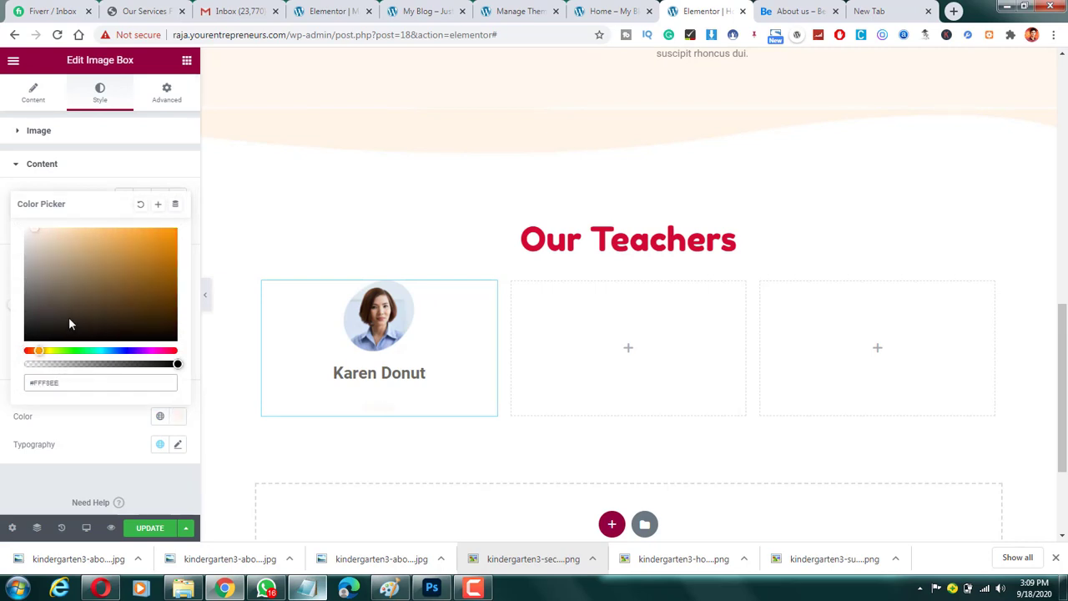
click(122, 231)
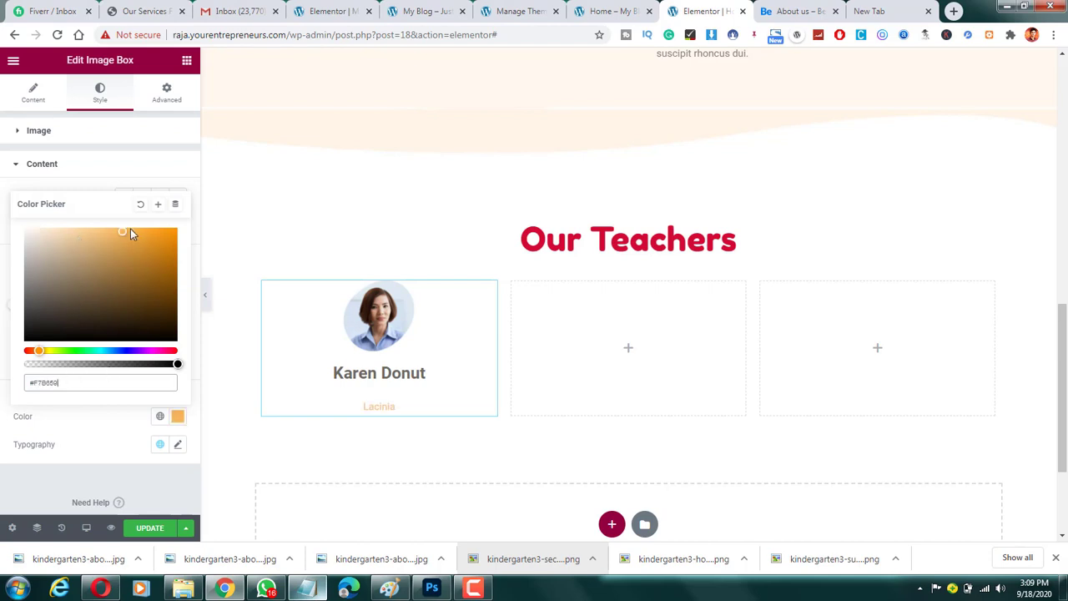
drag(140, 237, 158, 226)
click(103, 187)
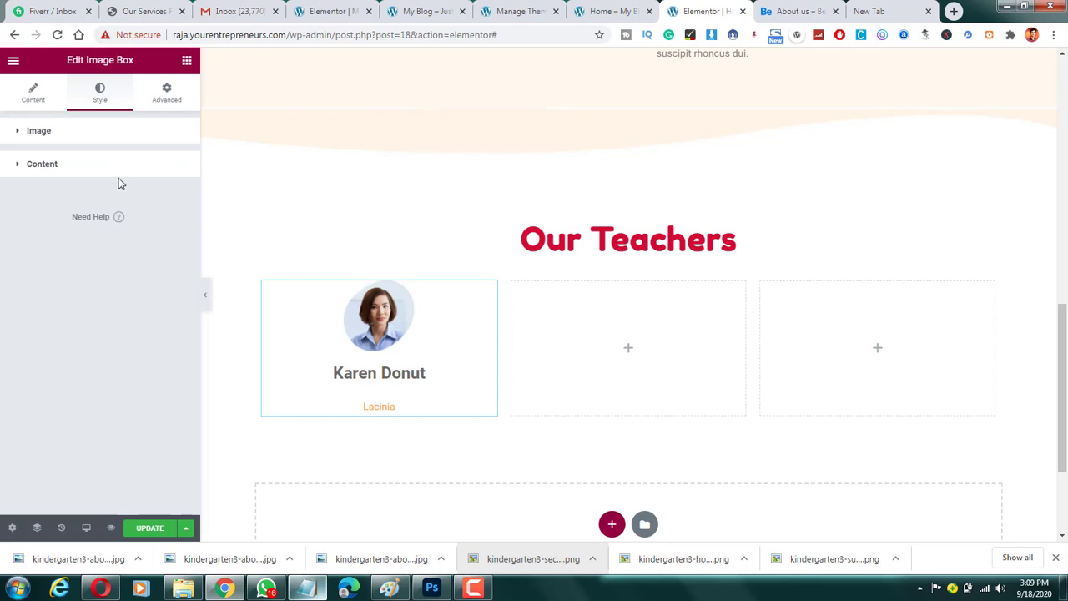
Set the image box's title typography to Fredoka One with weight 200, using the font name noted in Notepad.
click(307, 589)
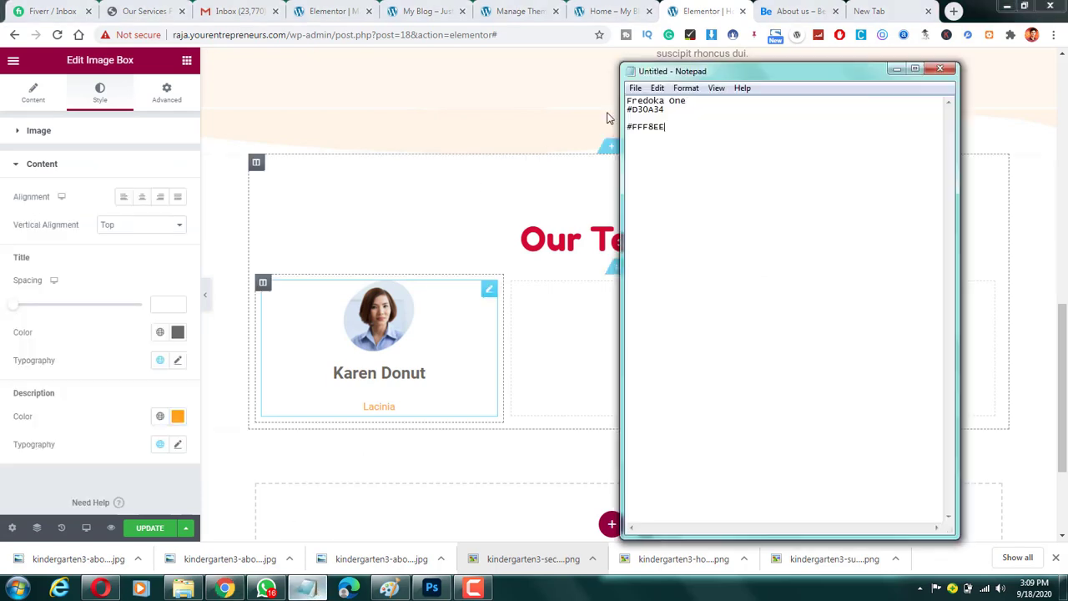
drag(691, 101, 592, 92)
key(ctrl+c)
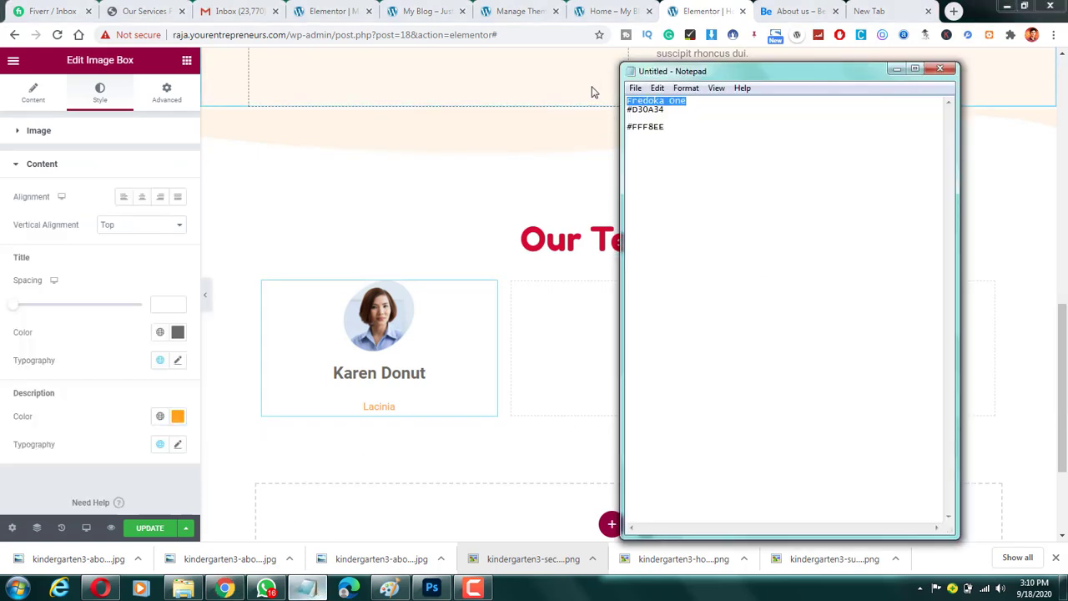
click(127, 254)
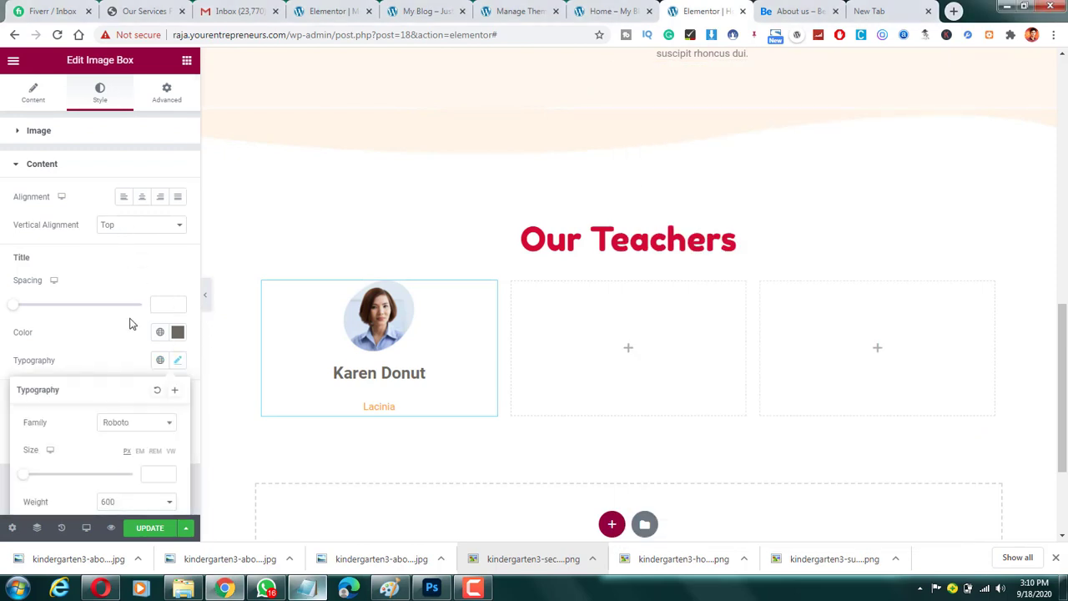
click(123, 427)
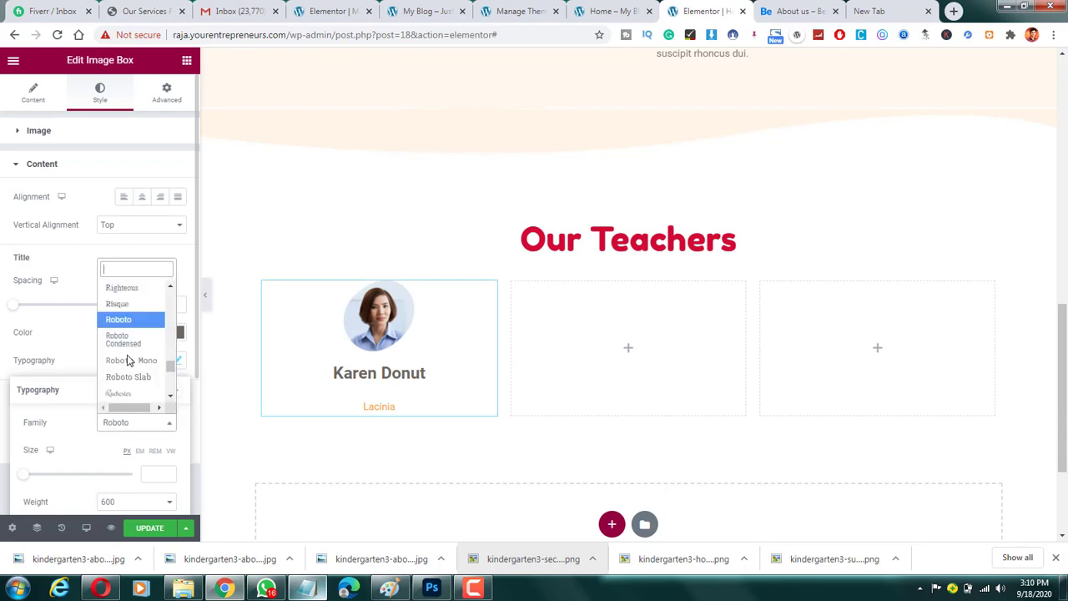
text(fredoka)
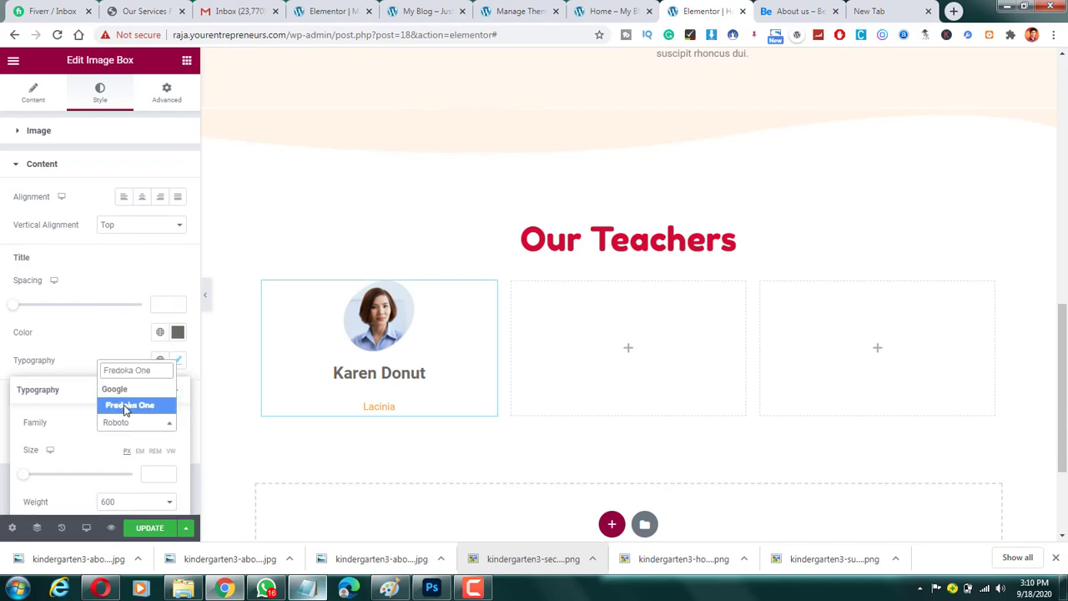
click(121, 406)
scroll(101, 384, down, 2)
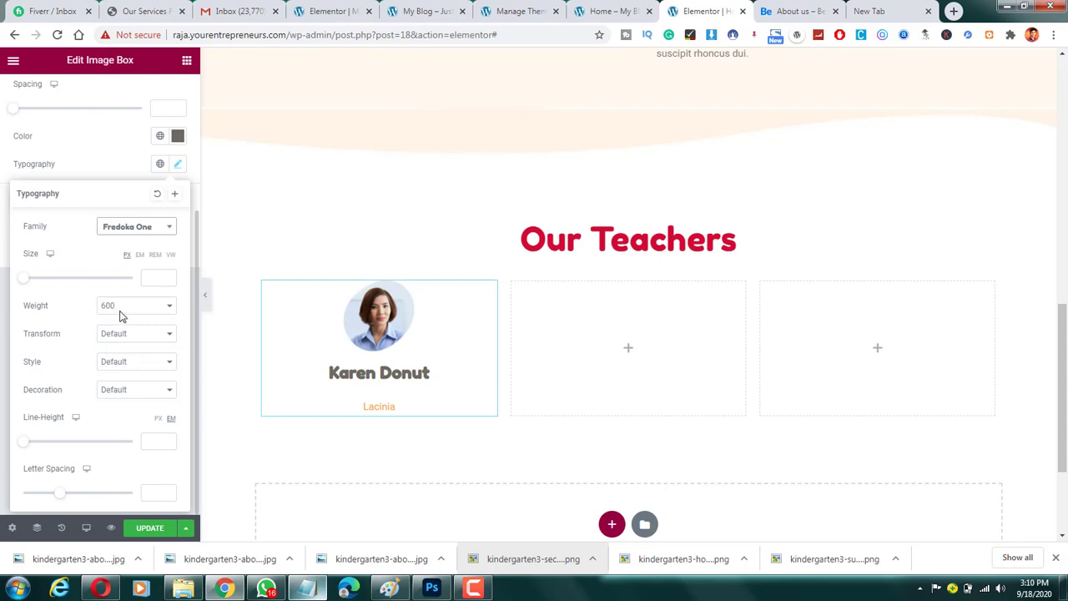
click(117, 307)
click(118, 332)
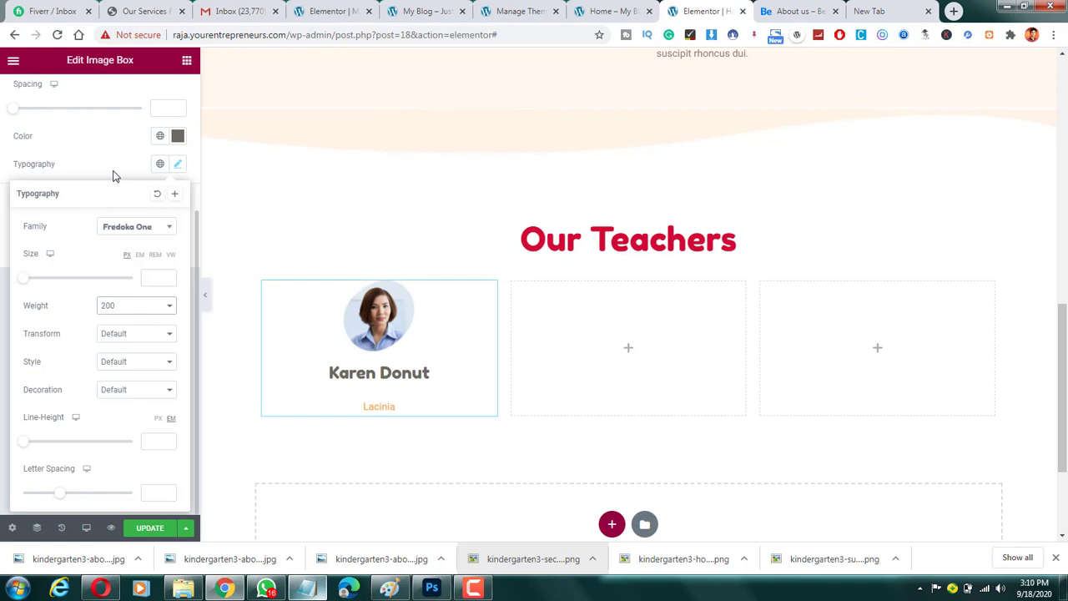
click(114, 176)
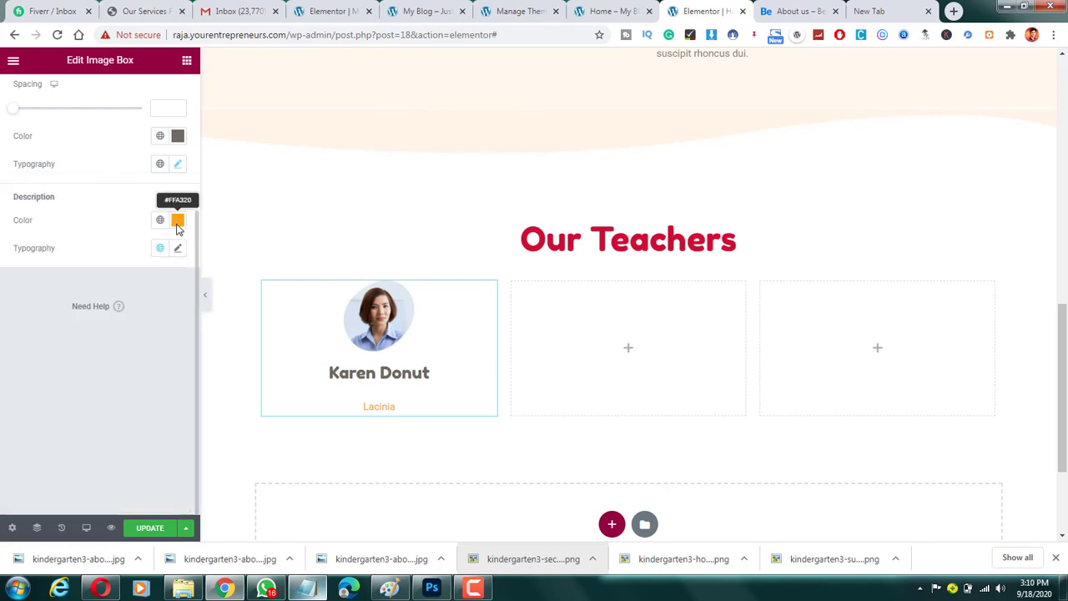
Set the image box's description typography to Fredoka One with weight 200.
click(174, 248)
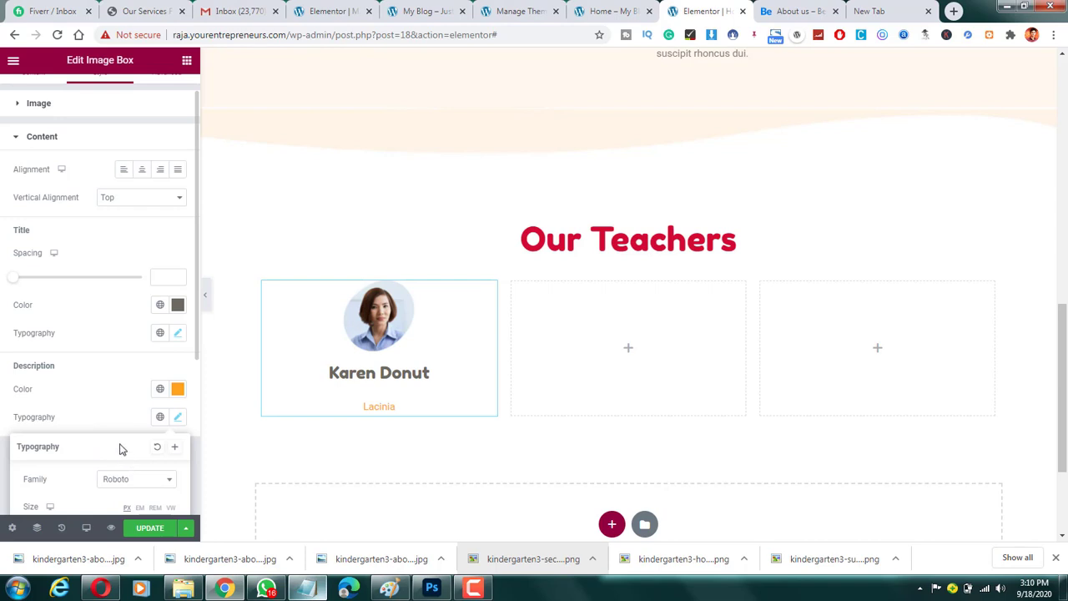
click(117, 474)
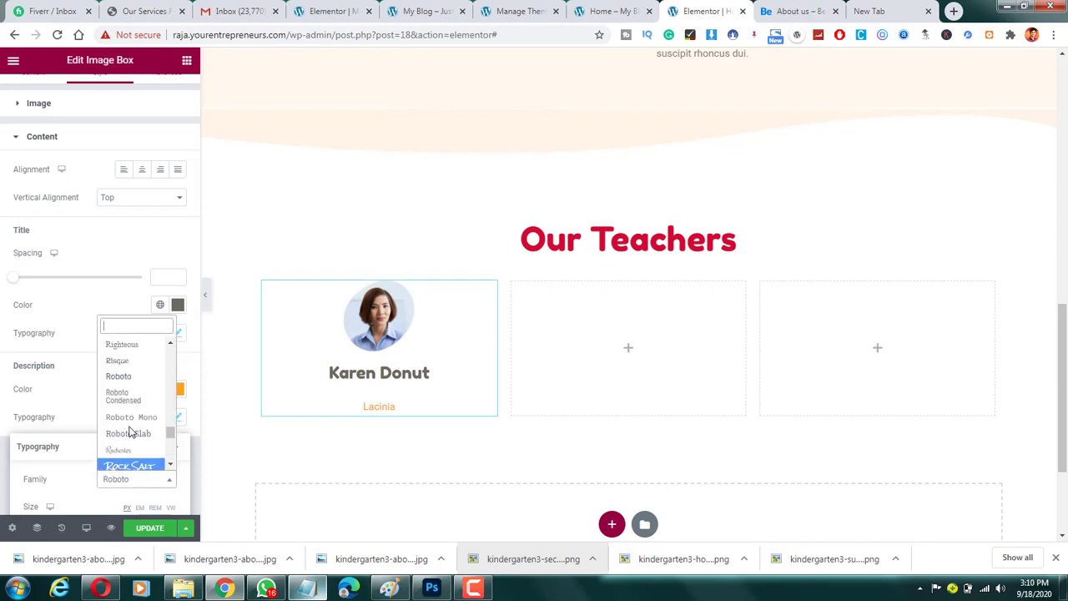
key(ctrl+v)
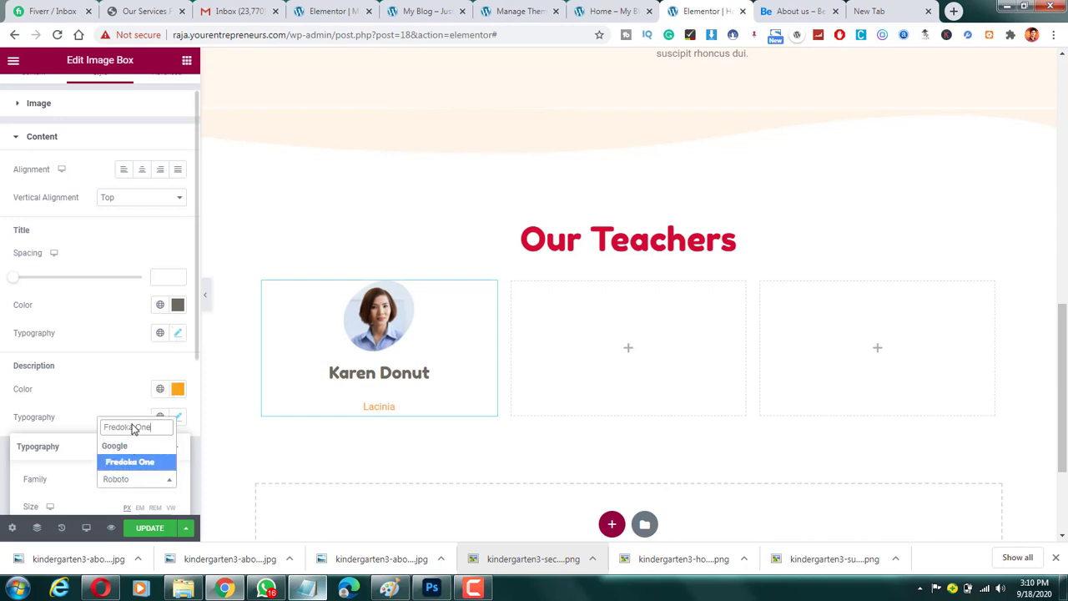
click(119, 469)
scroll(96, 472, down, 3)
click(121, 307)
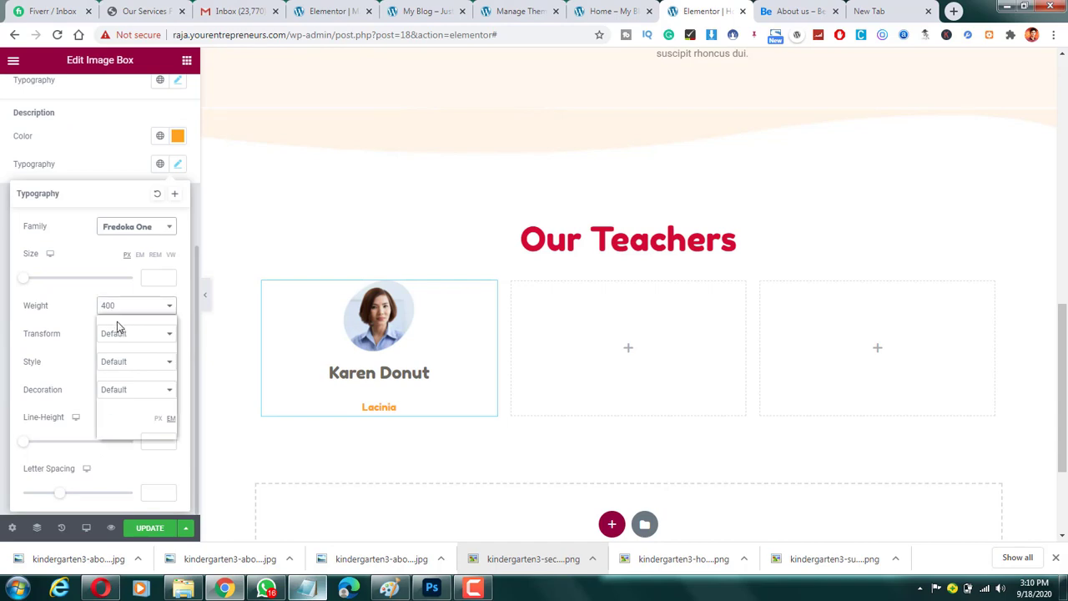
click(115, 333)
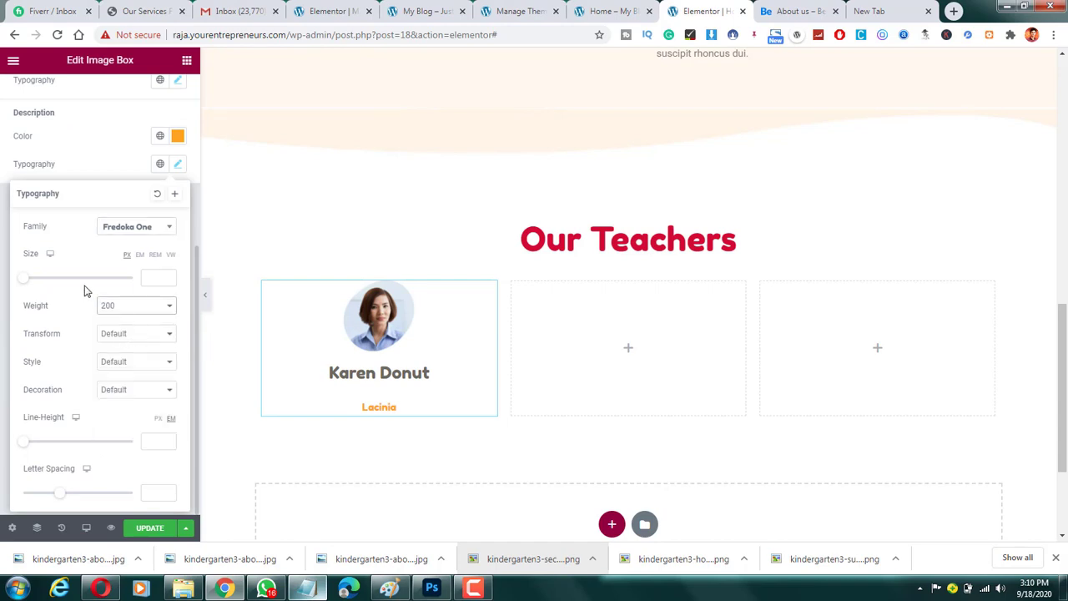
Set the description's font size to 29 px, line height to 0.5 em and weight to 100, checking the About us page.
drag(23, 278, 45, 281)
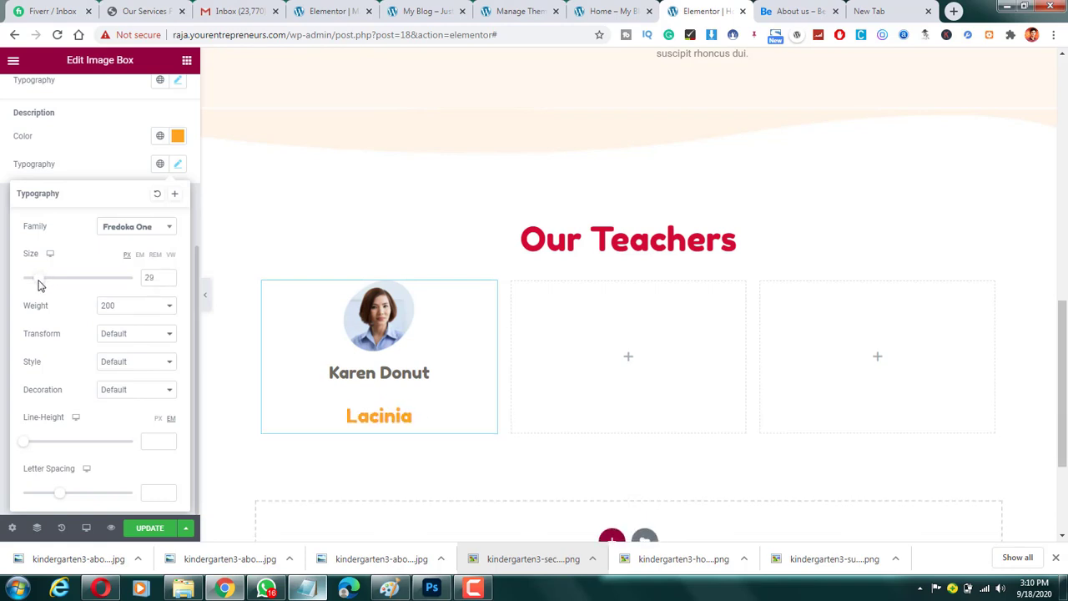
drag(24, 445, 25, 445)
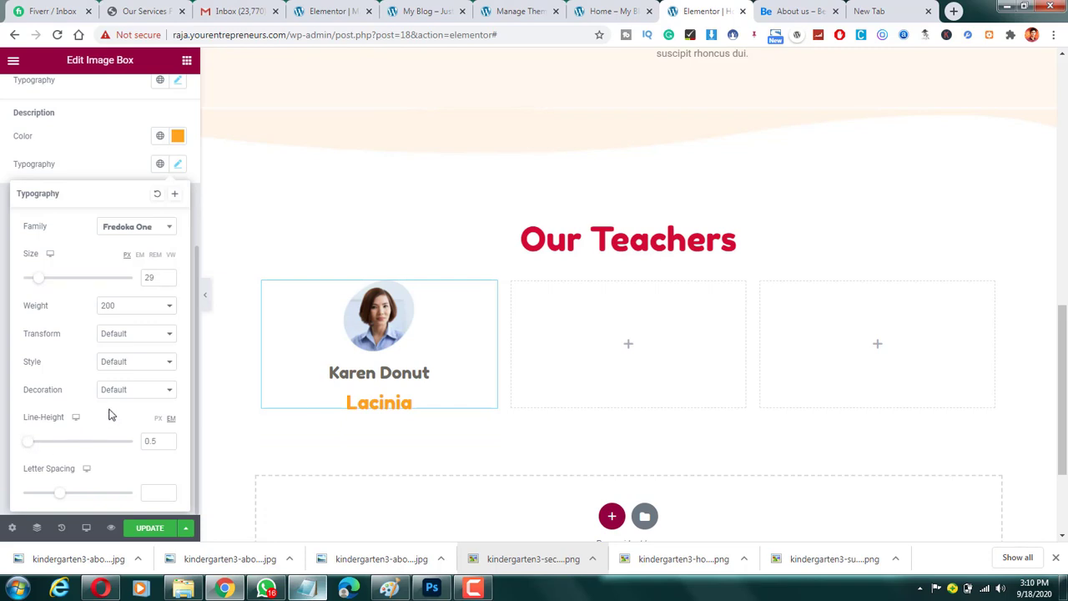
click(138, 305)
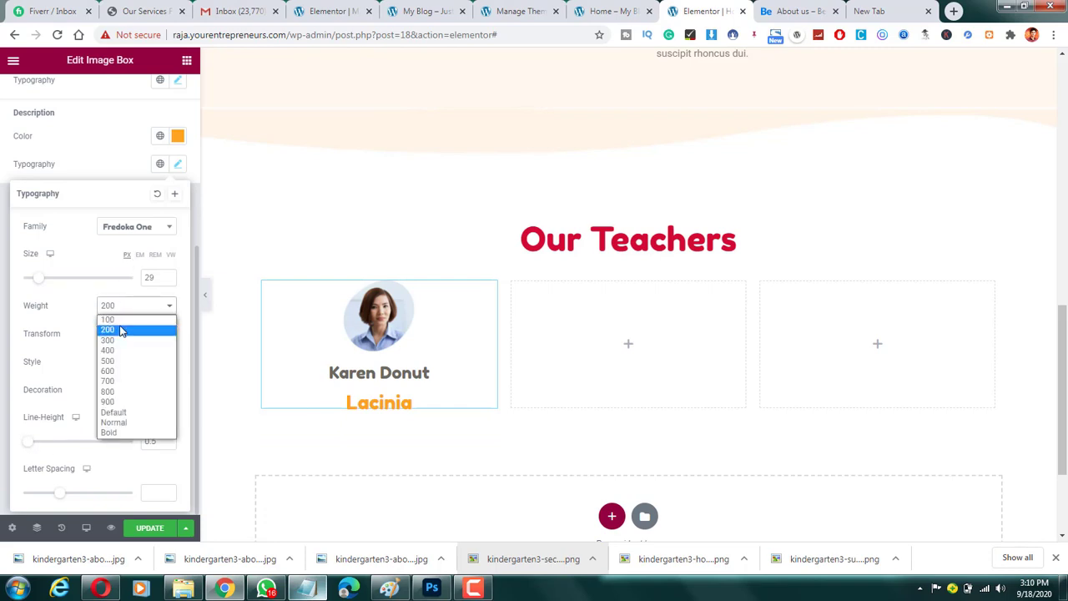
click(117, 324)
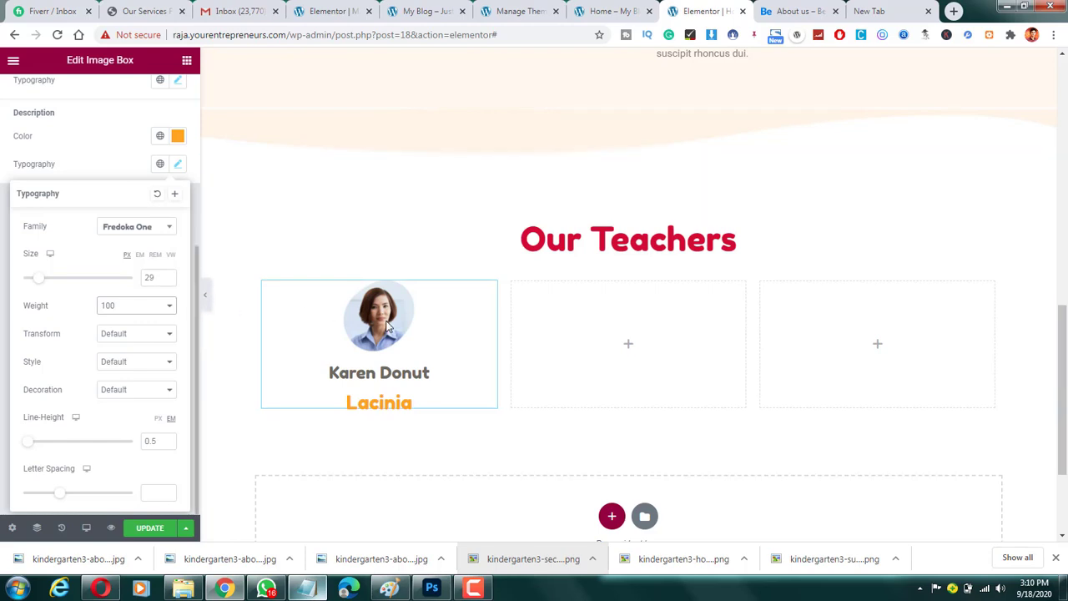
click(816, 7)
click(705, 11)
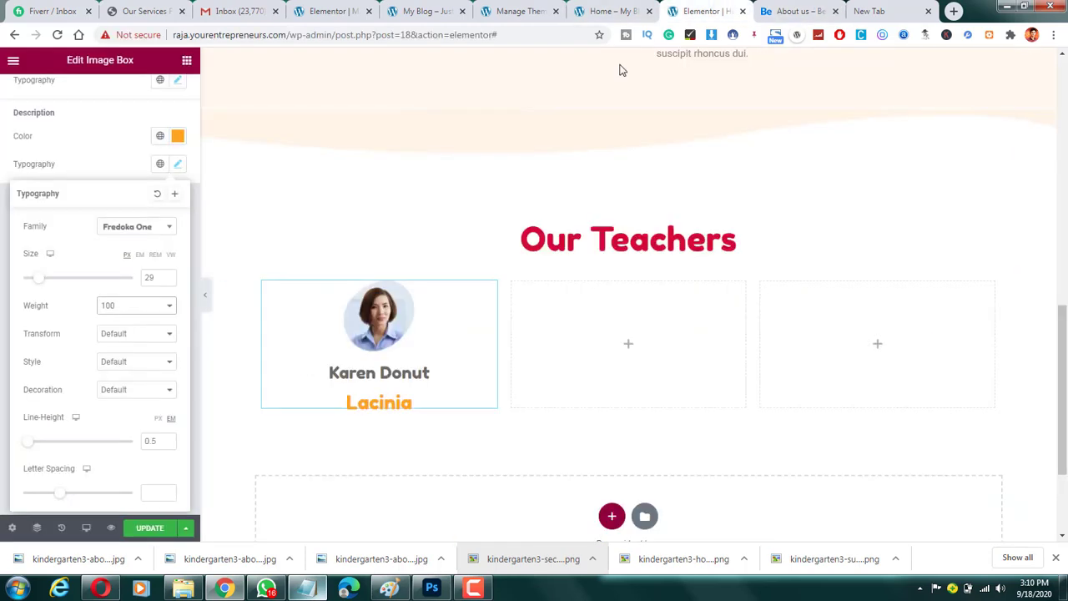
click(74, 164)
Widen the first teacher's image to 71% and compare it with the About us page.
scroll(74, 165, up, 3)
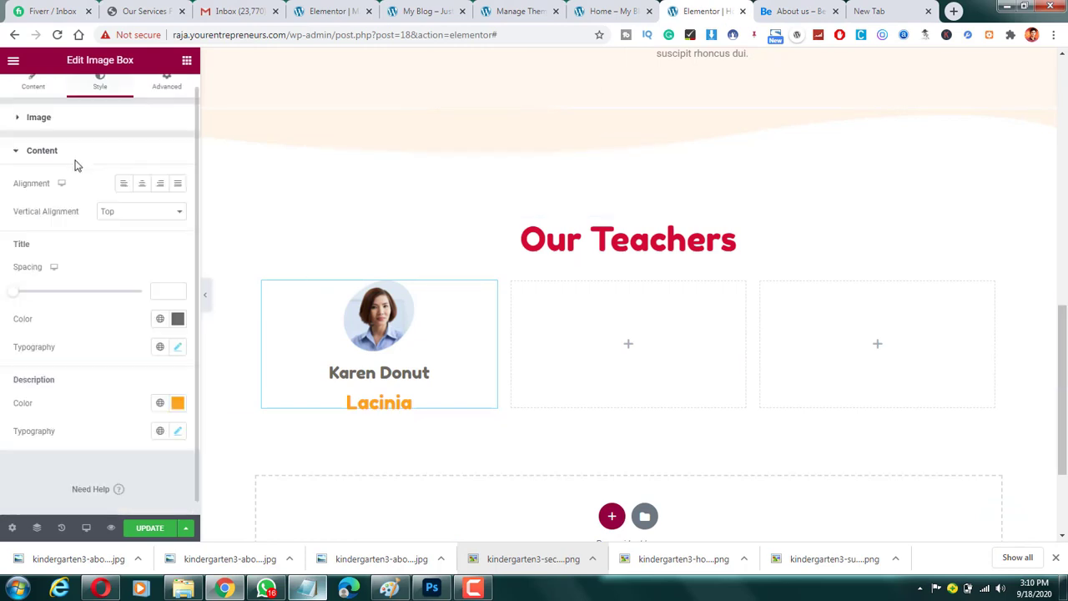
scroll(75, 165, up, 1)
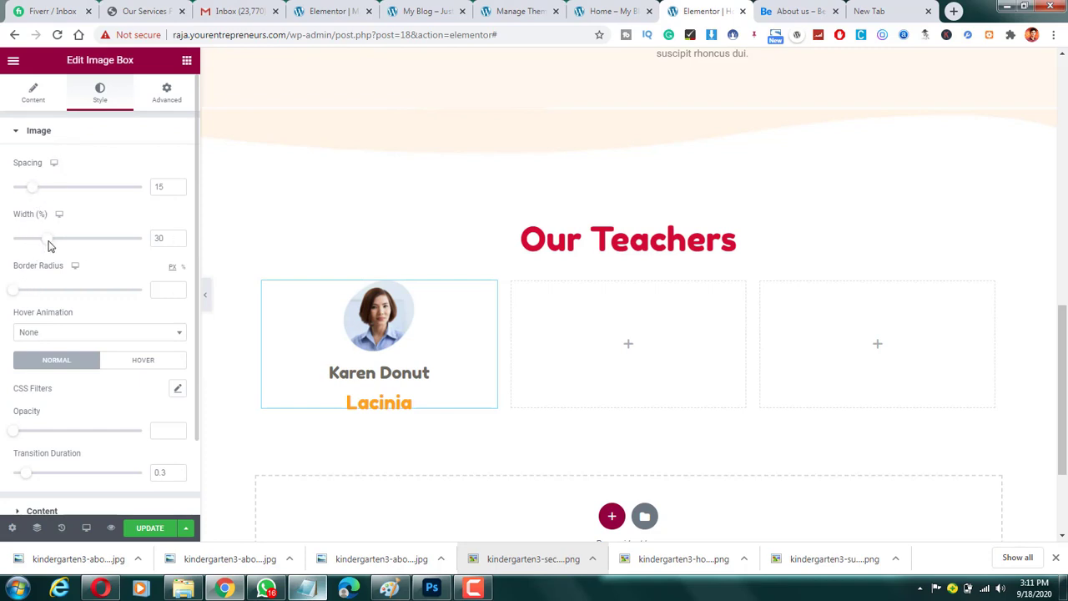
drag(49, 244, 106, 238)
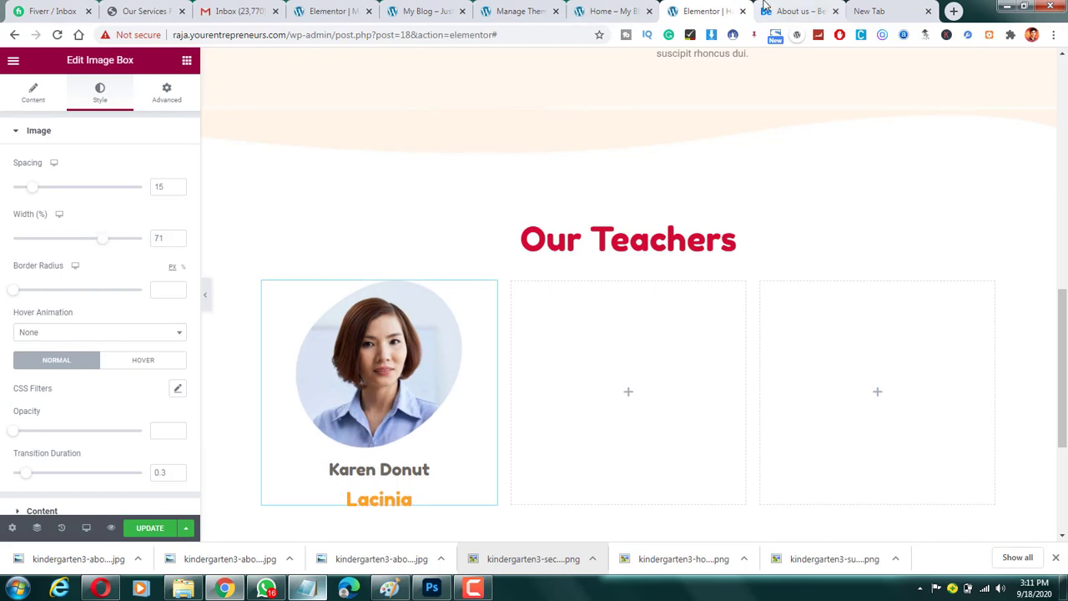
key(ctrl+Tab)
key(ctrl+shift+Tab)
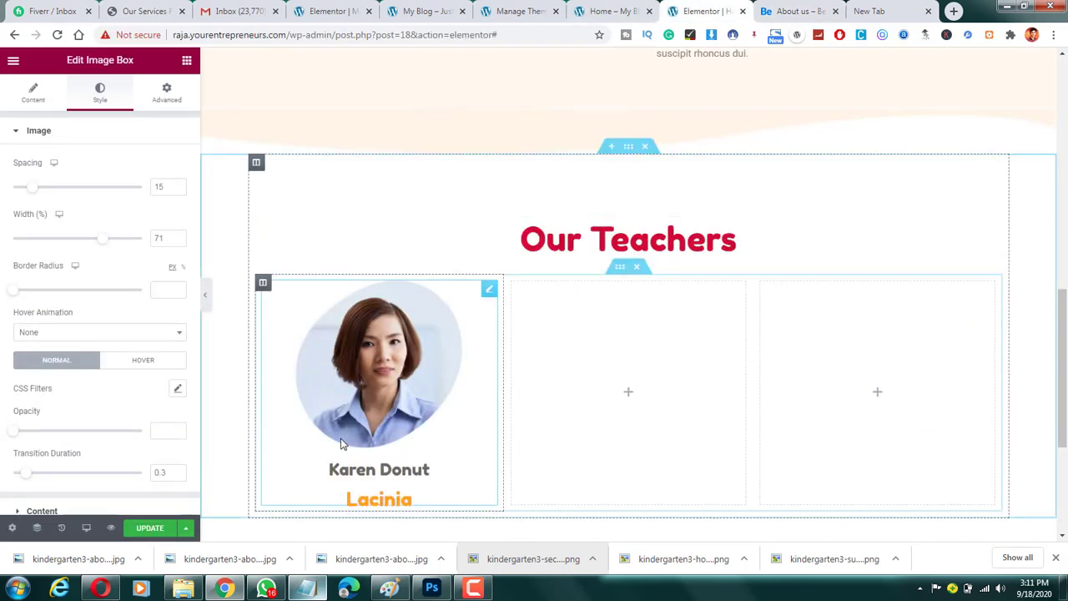
Set the image box's title spacing to 10 and its title font size to 34 px.
scroll(117, 366, down, 2)
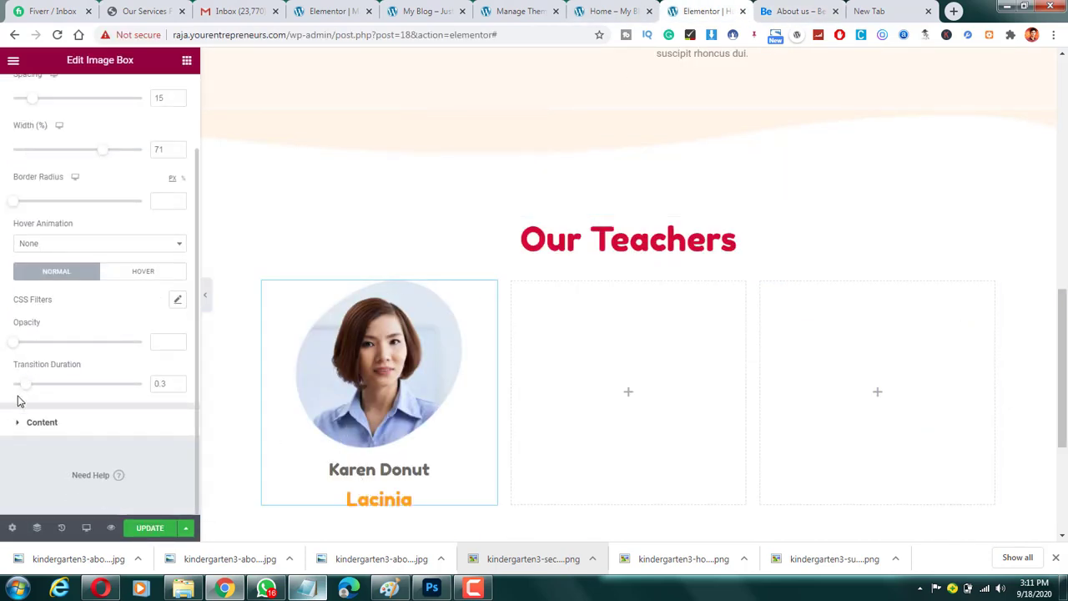
click(69, 423)
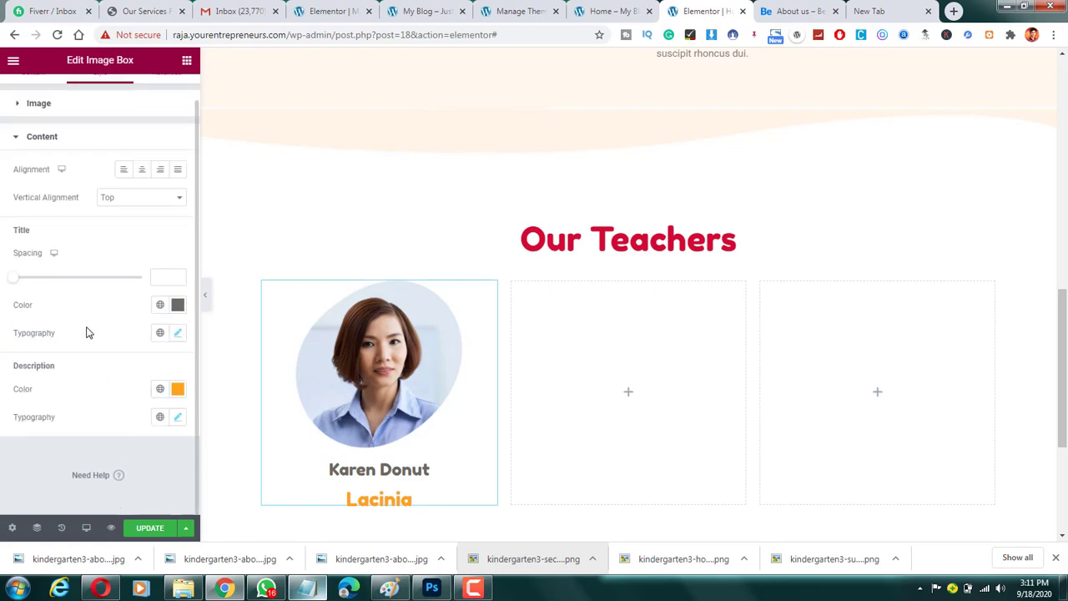
drag(28, 281, 37, 280)
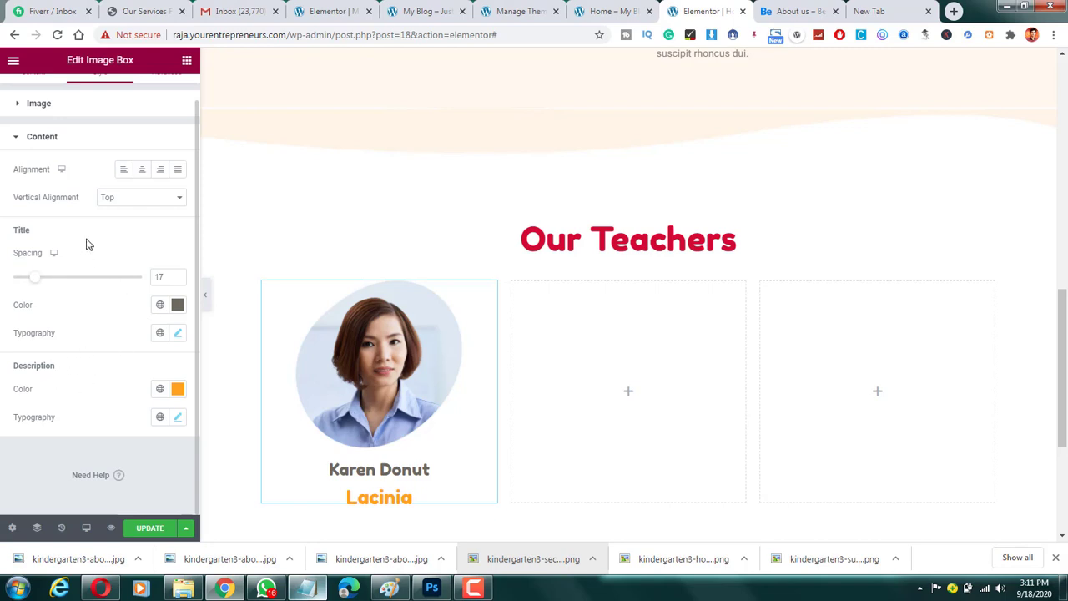
drag(41, 278, 30, 276)
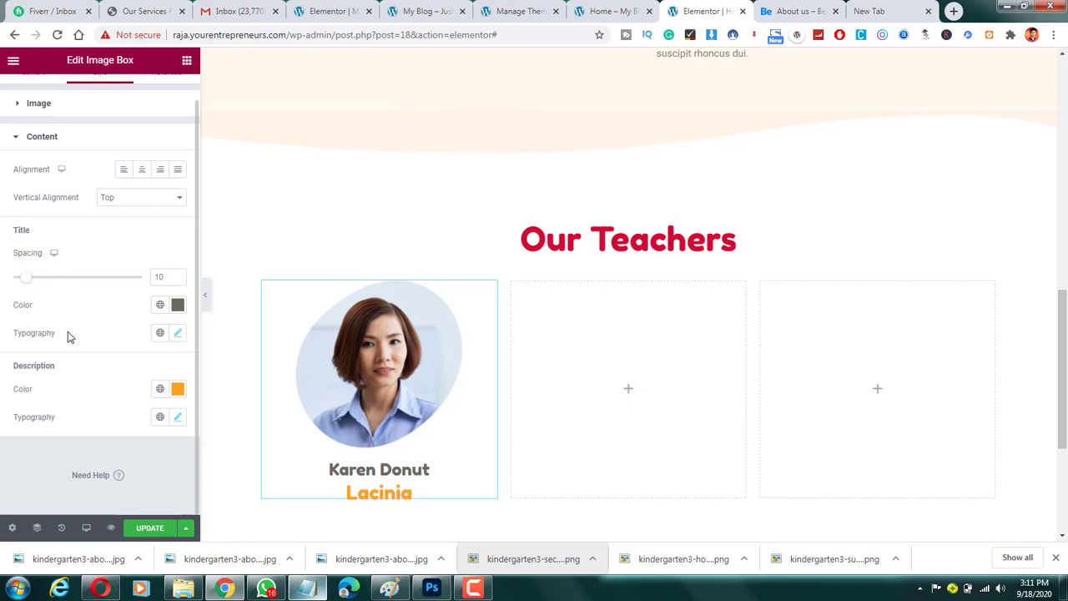
click(178, 332)
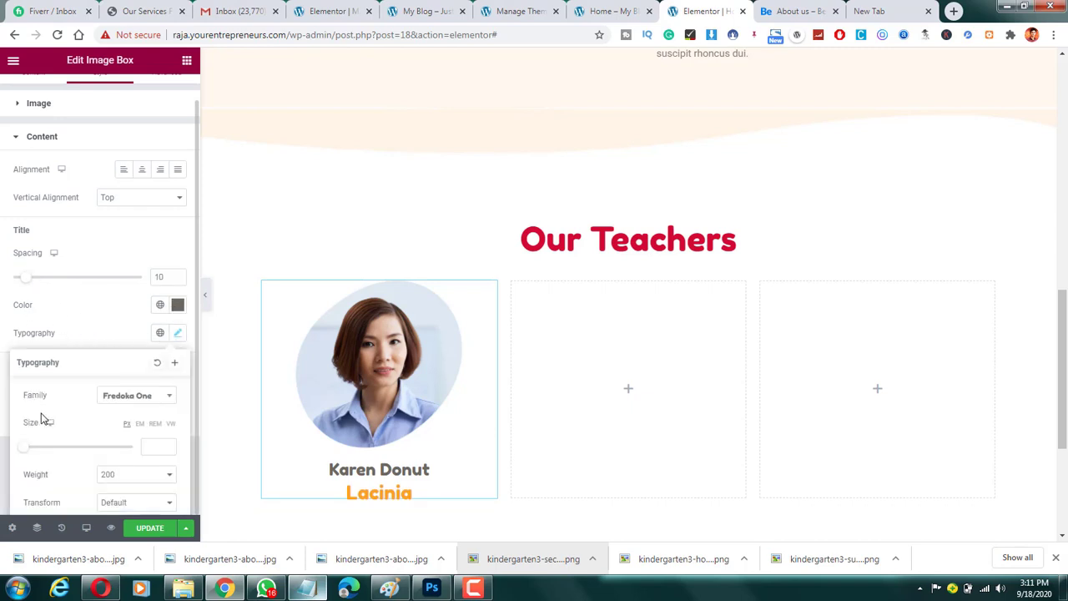
drag(24, 449, 42, 446)
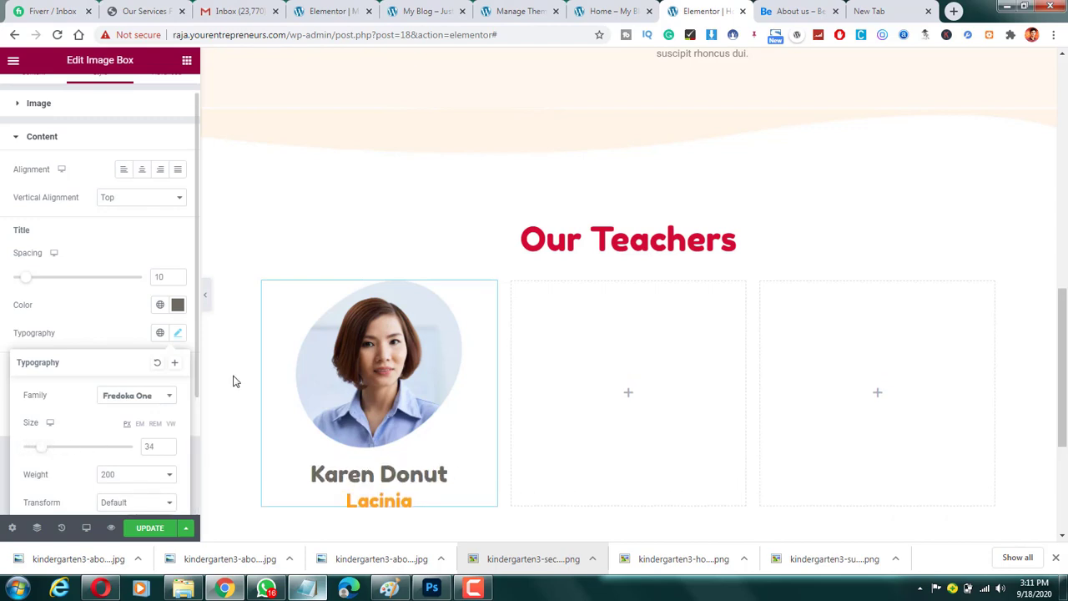
Copy the first teacher's image box into the empty second and third columns.
right_click(442, 331)
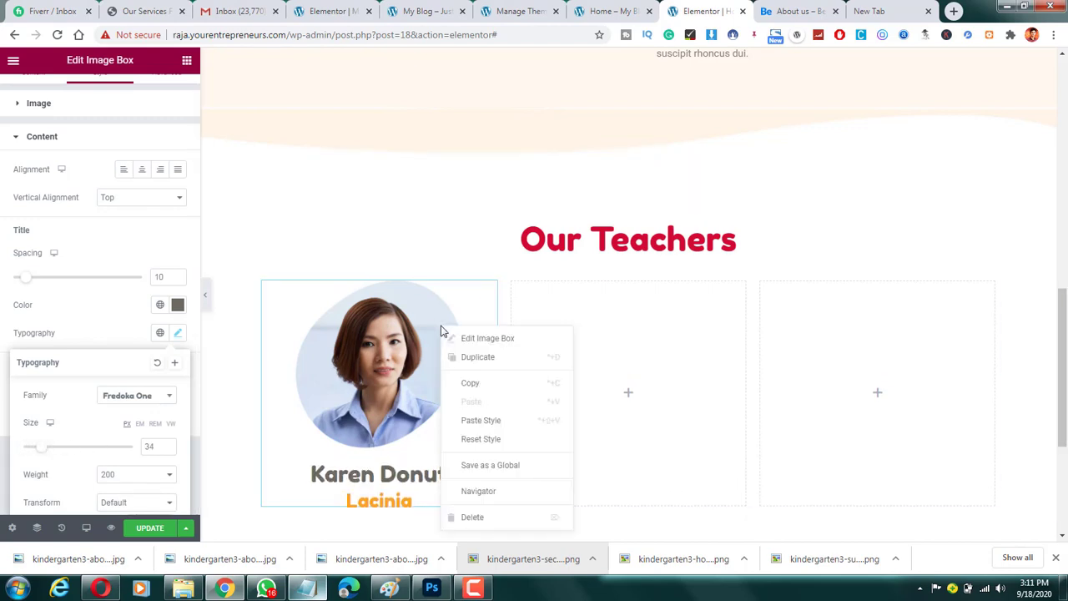
click(487, 382)
right_click(595, 362)
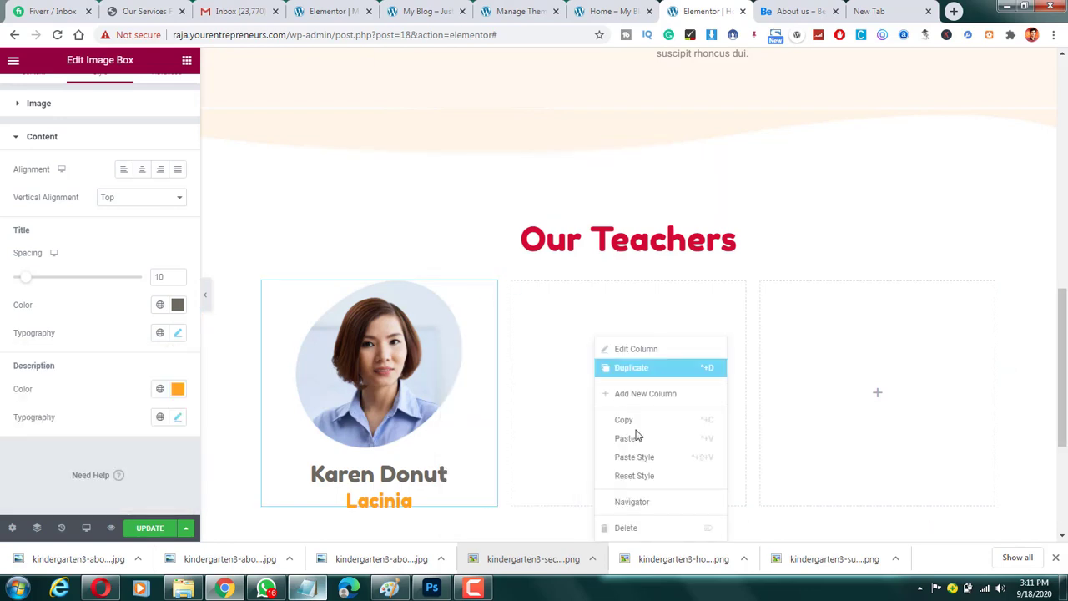
click(713, 434)
right_click(804, 376)
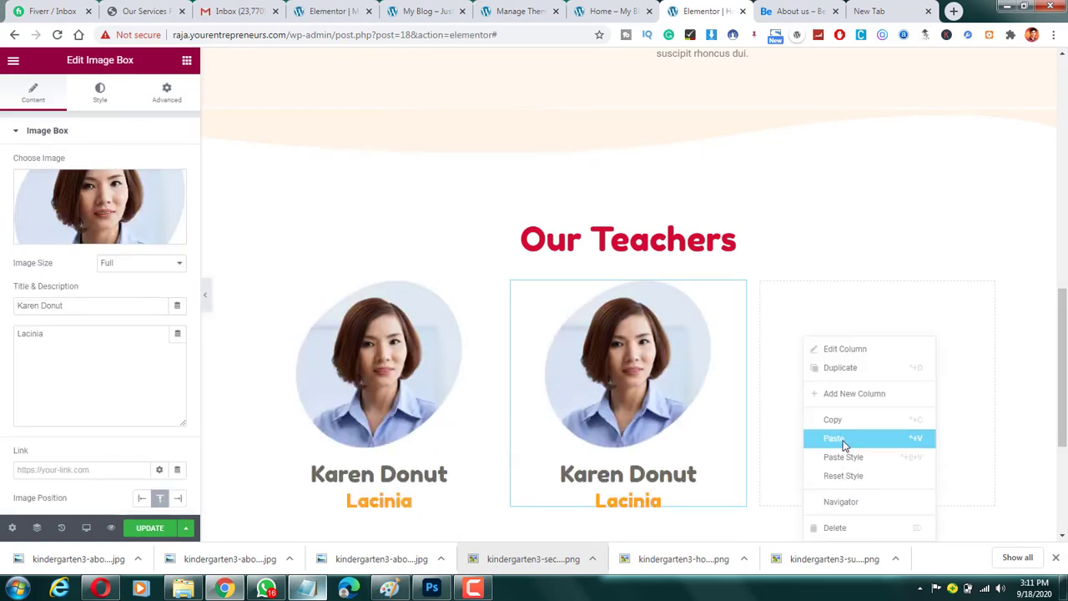
click(834, 438)
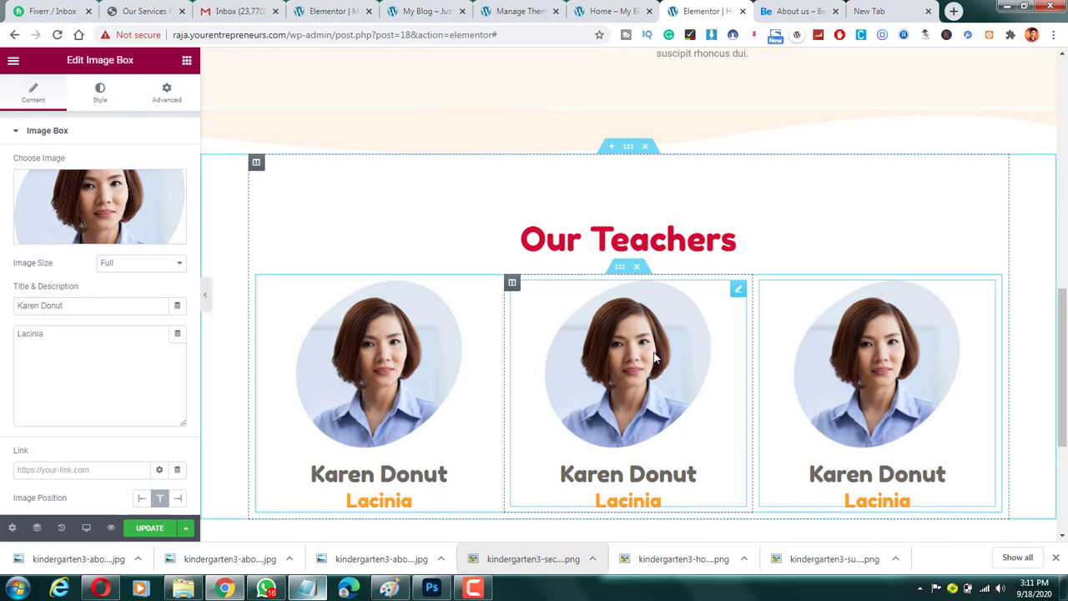
Replace the second teacher's photo with kindergarten3-about-pic2.jpg from the media library.
click(128, 184)
click(159, 206)
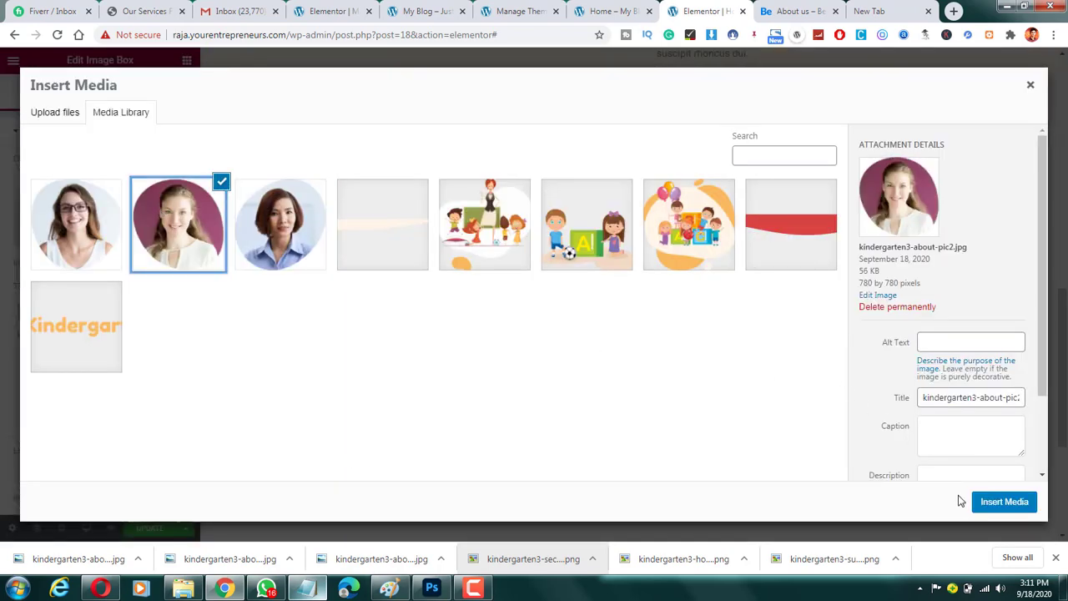
click(1004, 502)
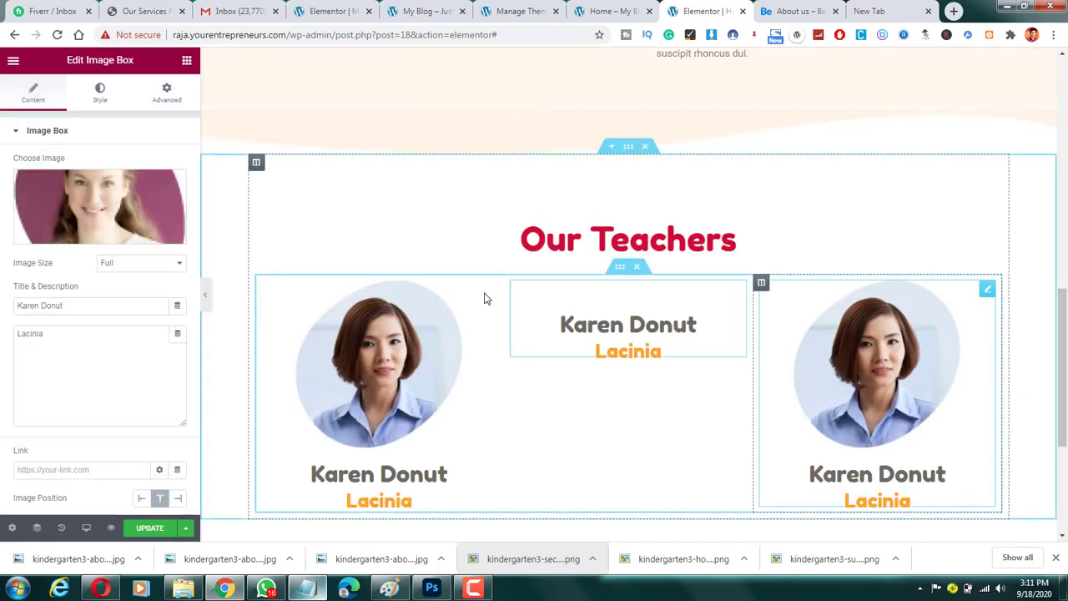
Replace the third teacher's photo with kindergarten3-about-pic3.jpg from the media library.
click(147, 204)
click(82, 230)
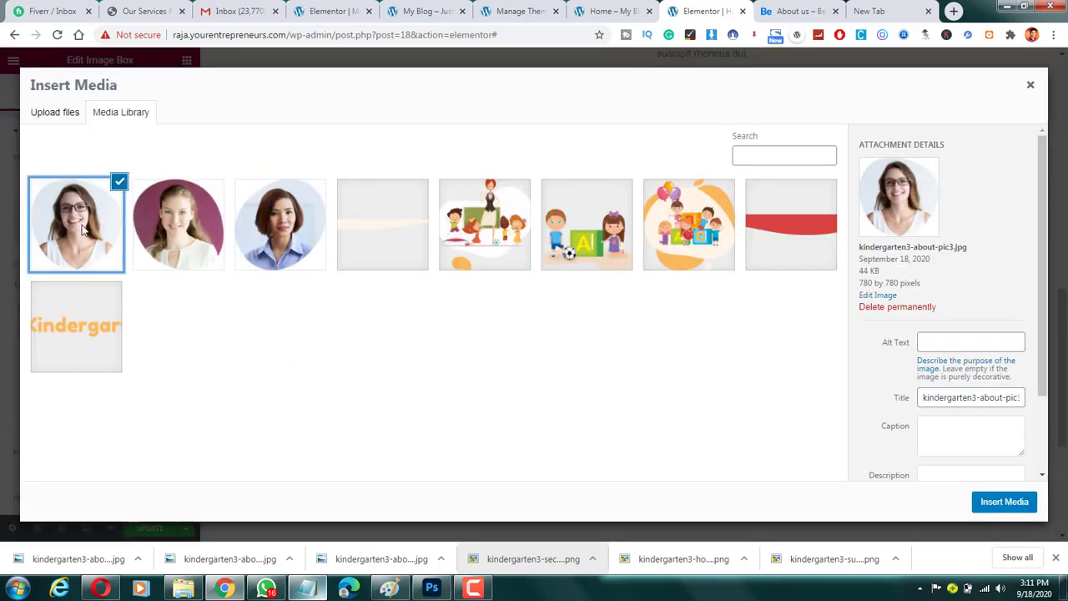
click(1026, 503)
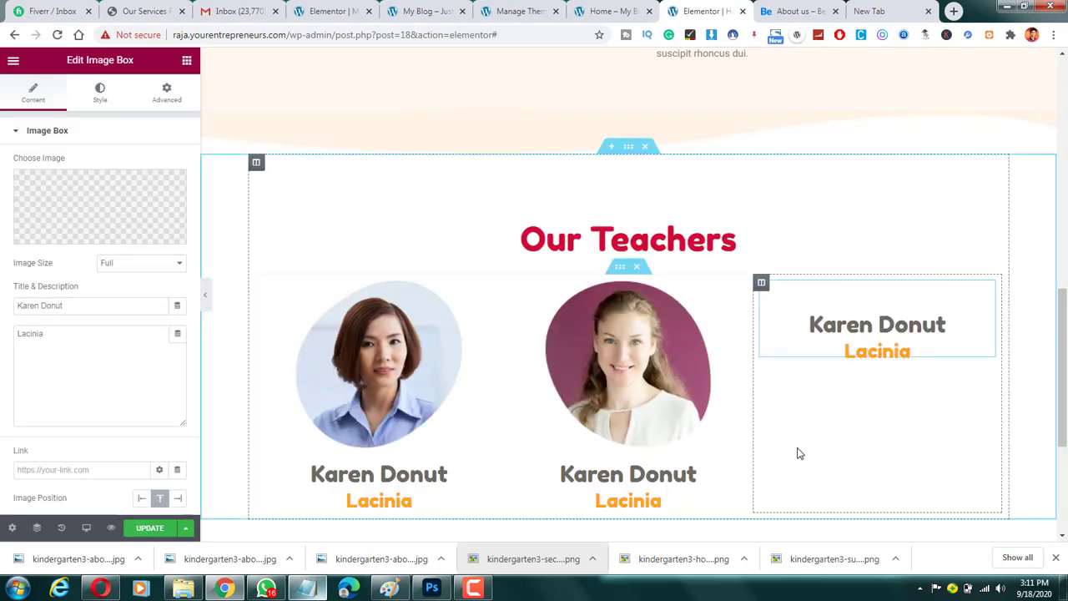
Hide the editing panel and review the Our Teachers section and the wave divider above it at full width.
click(205, 295)
scroll(659, 367, up, 4)
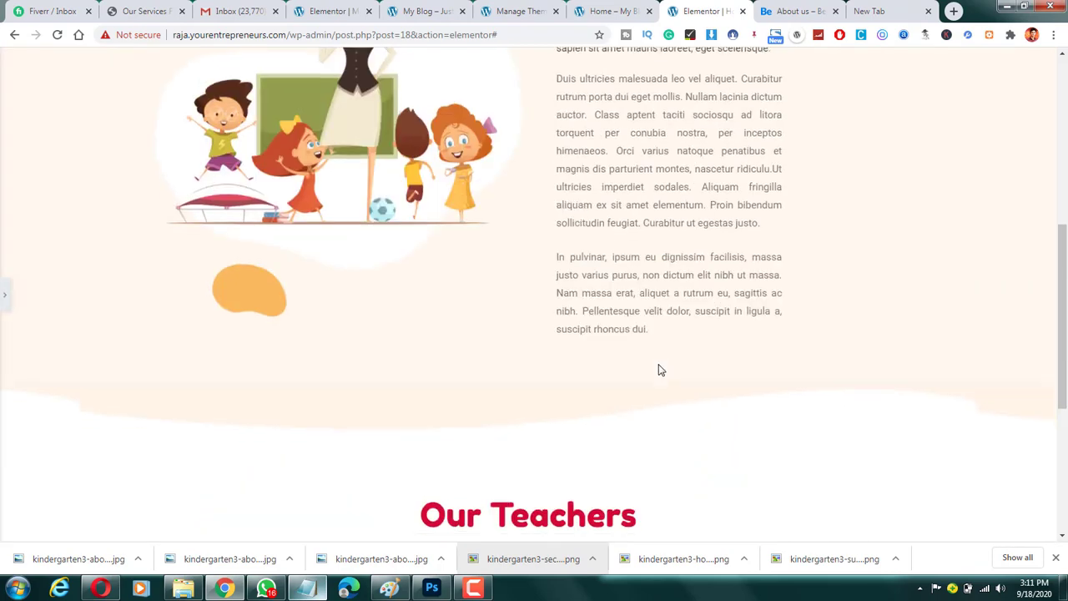
scroll(659, 367, down, 1)
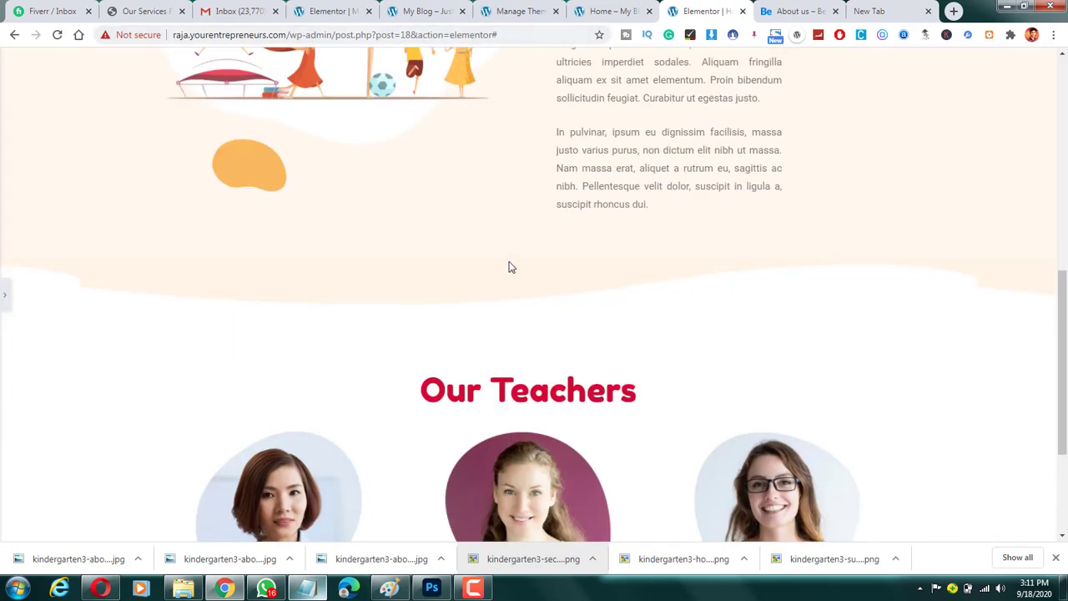
drag(511, 267, 551, 241)
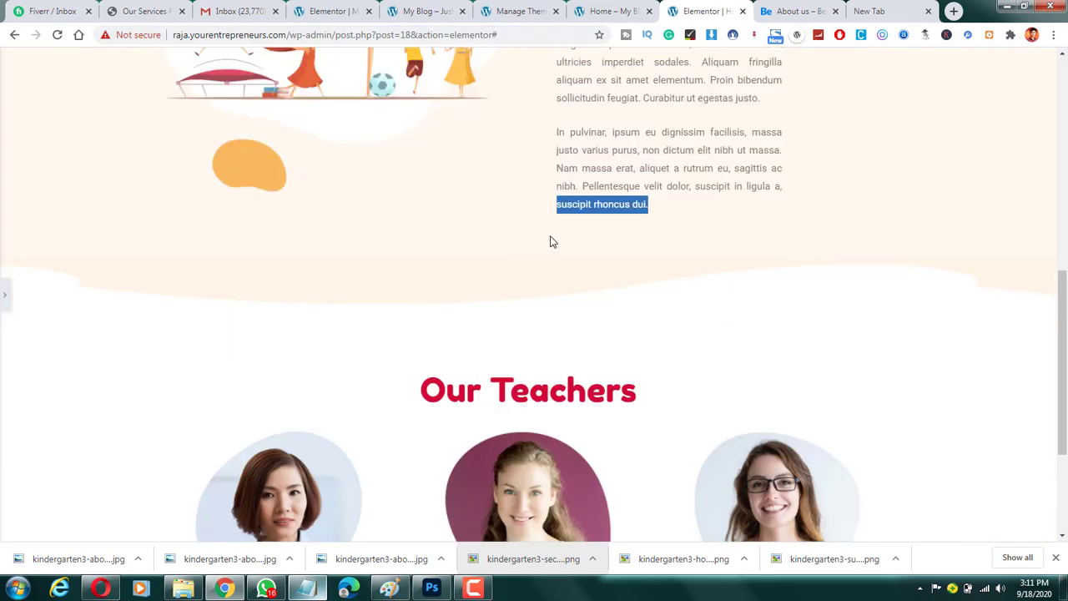
click(573, 301)
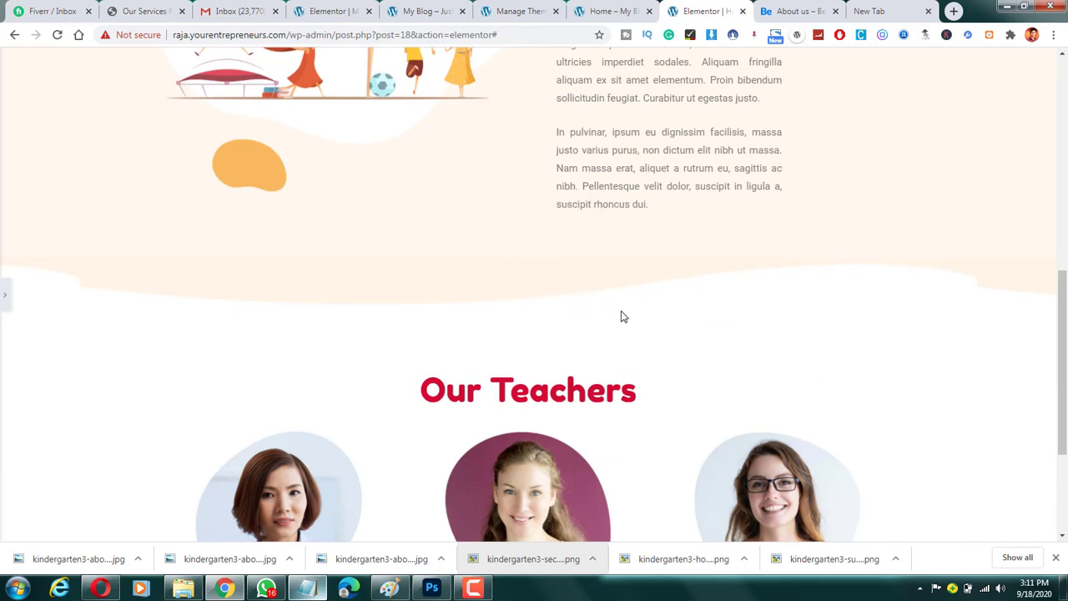
scroll(558, 305, up, 1)
scroll(556, 300, down, 2)
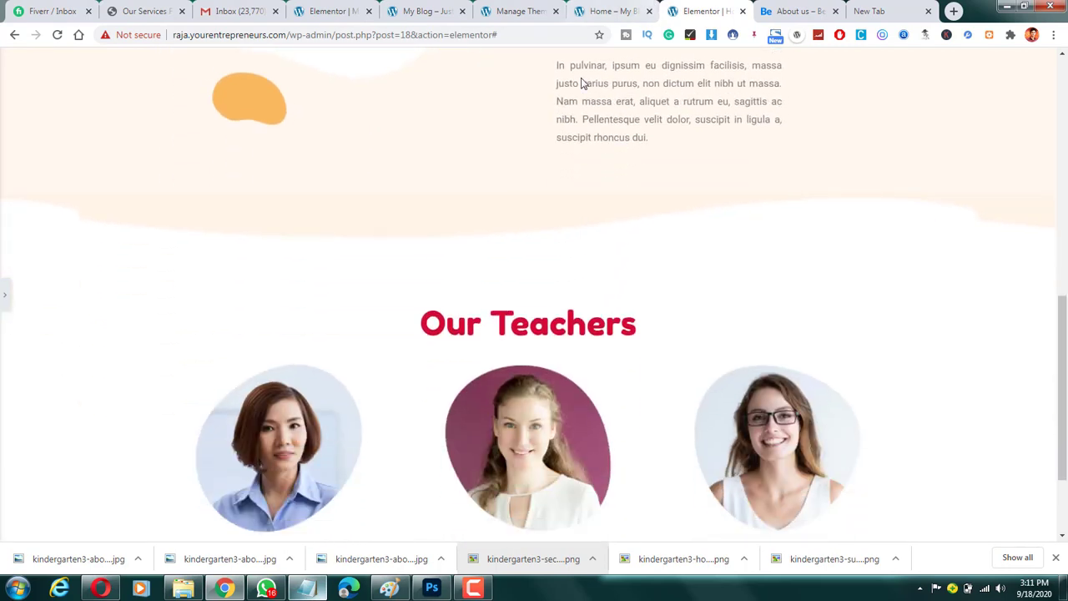
scroll(334, 242, up, 1)
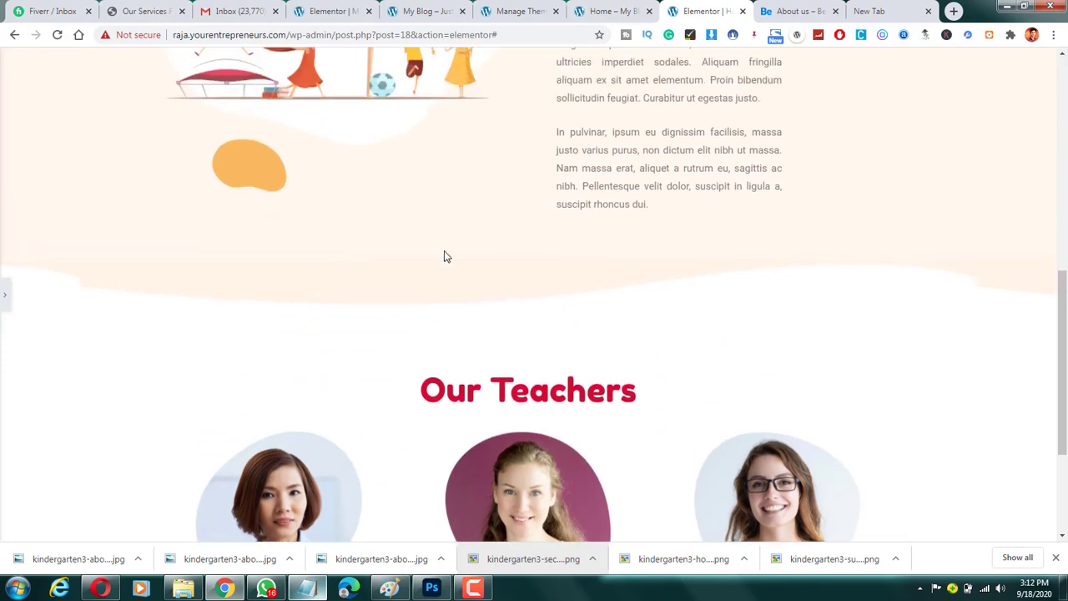
Examine the About us reference page's teachers section, the thin line below it, the Age groups cards and the footer.
click(807, 6)
scroll(675, 342, up, 3)
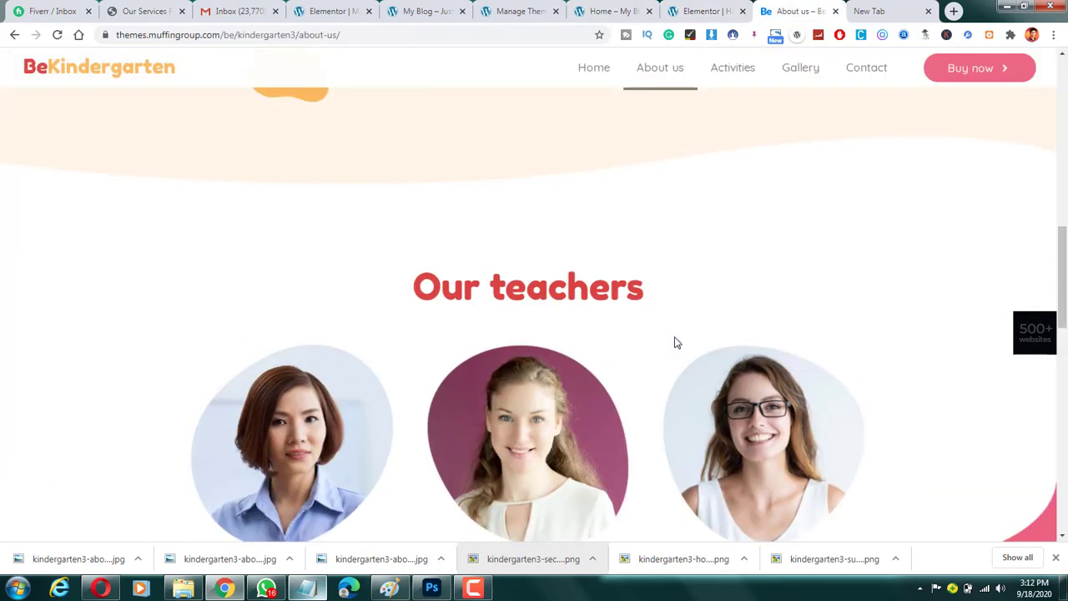
scroll(551, 271, down, 7)
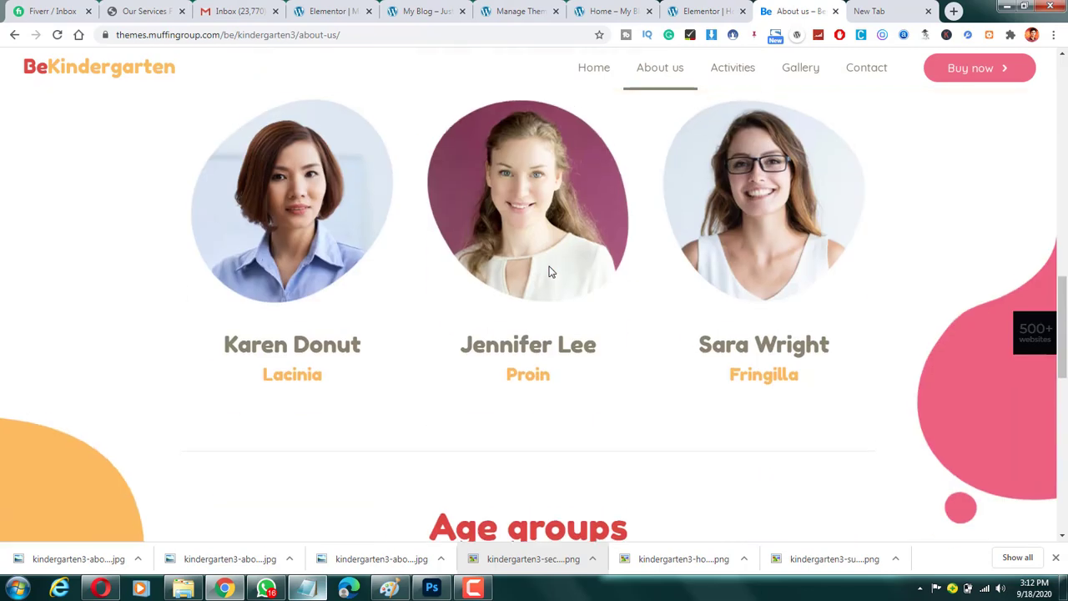
scroll(550, 272, down, 5)
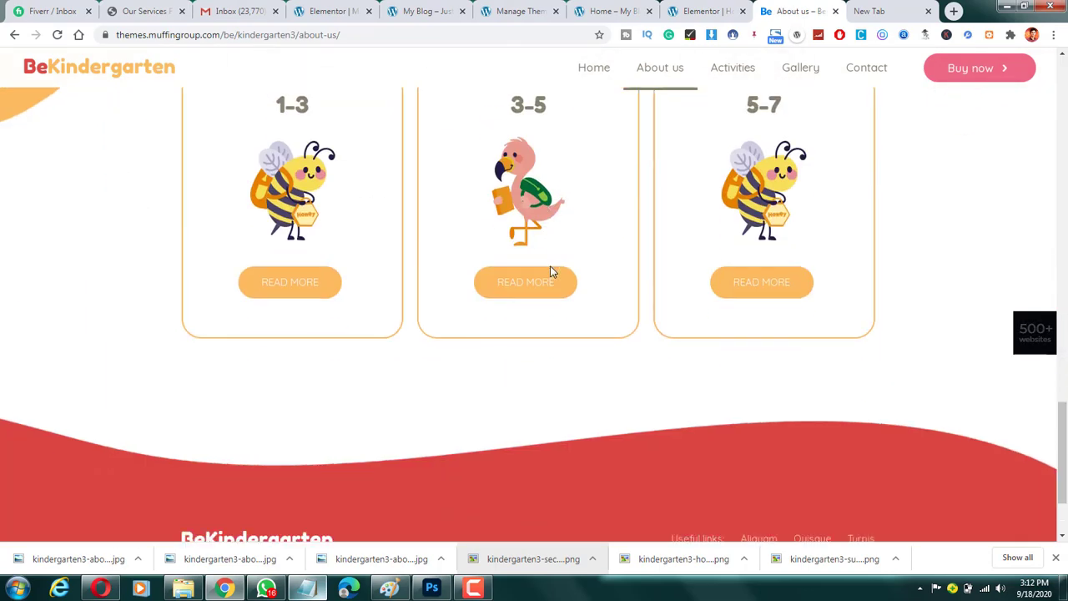
scroll(550, 271, up, 6)
scroll(544, 274, up, 1)
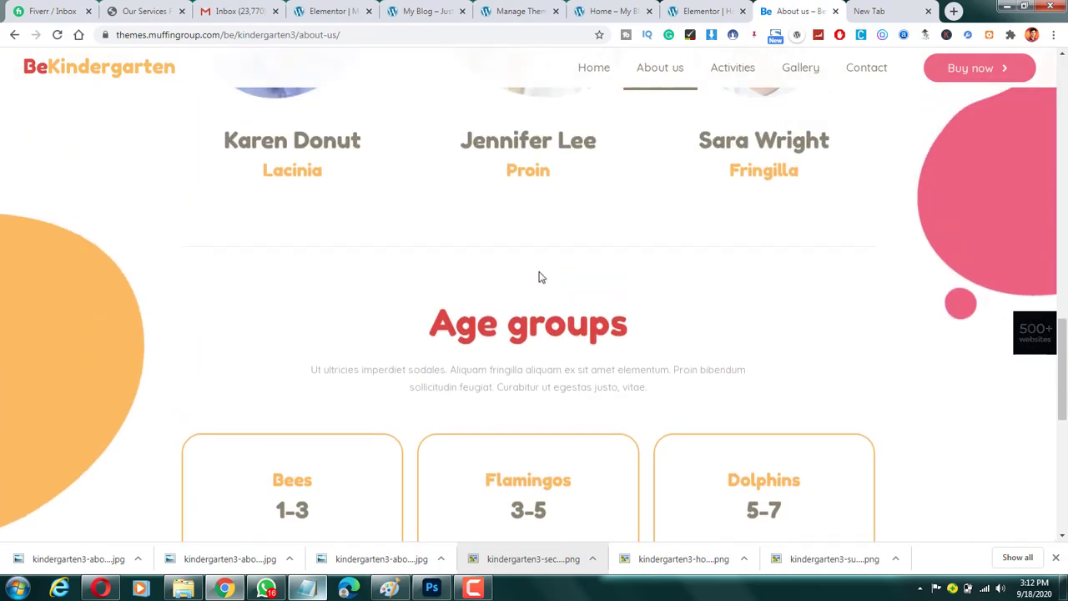
scroll(444, 333, down, 1)
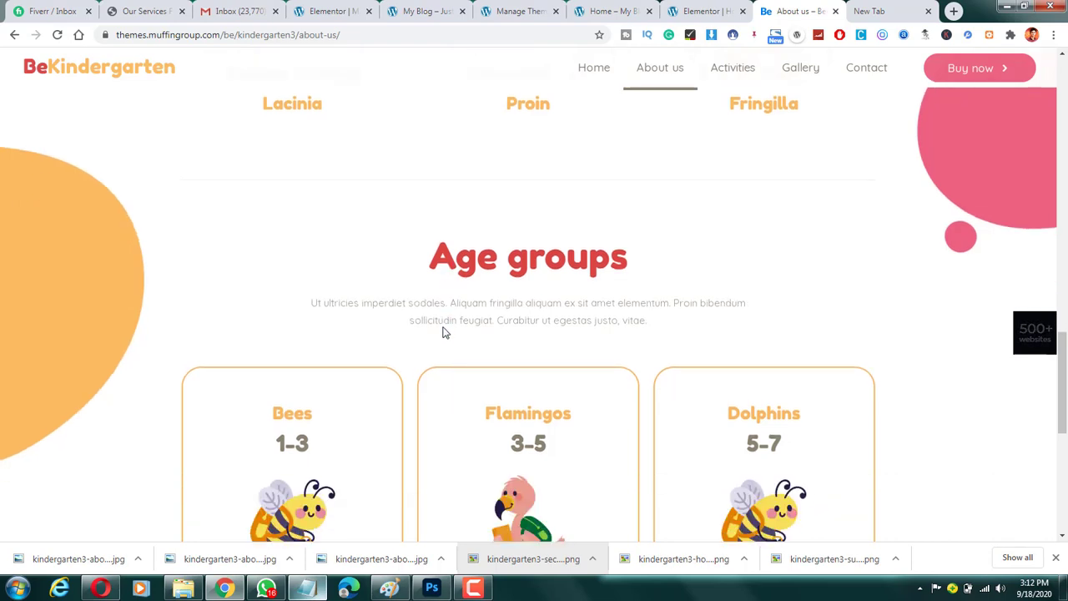
scroll(444, 333, up, 4)
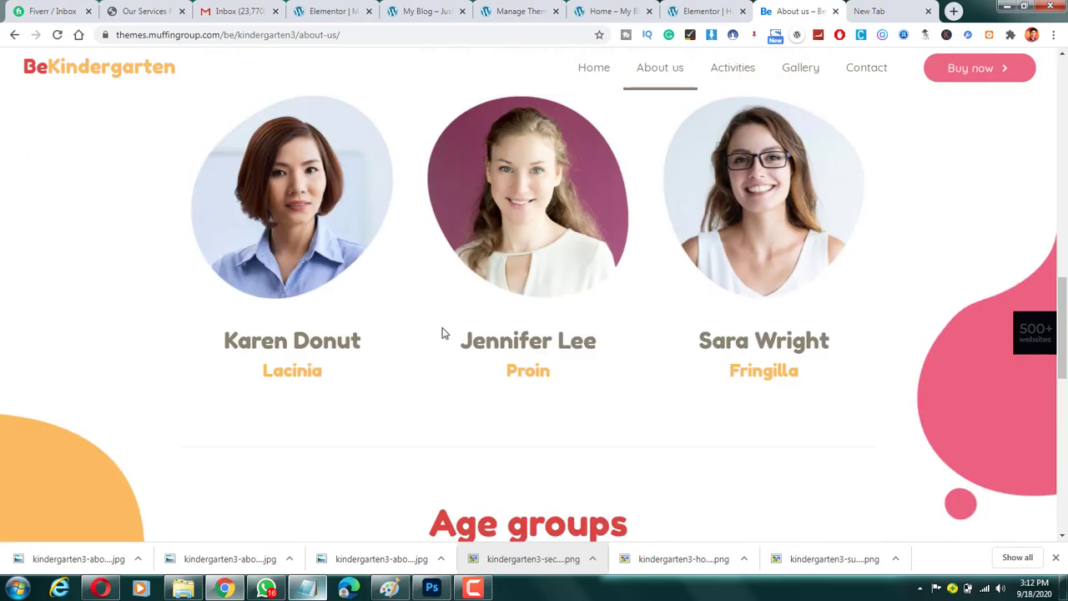
scroll(444, 333, down, 2)
scroll(444, 333, down, 2)
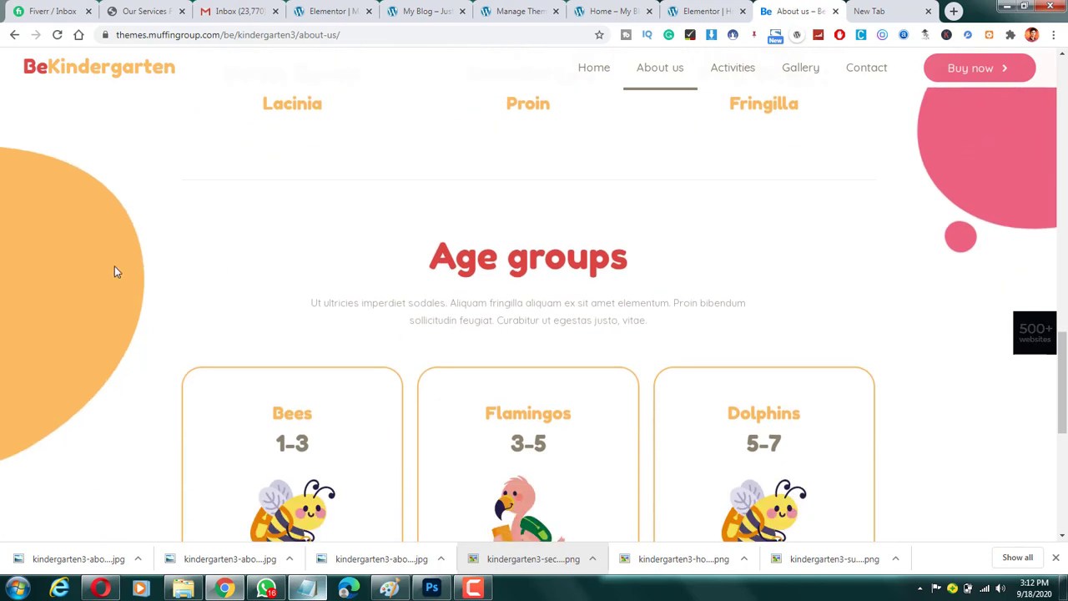
scroll(386, 320, up, 2)
scroll(332, 323, down, 2)
scroll(289, 234, up, 5)
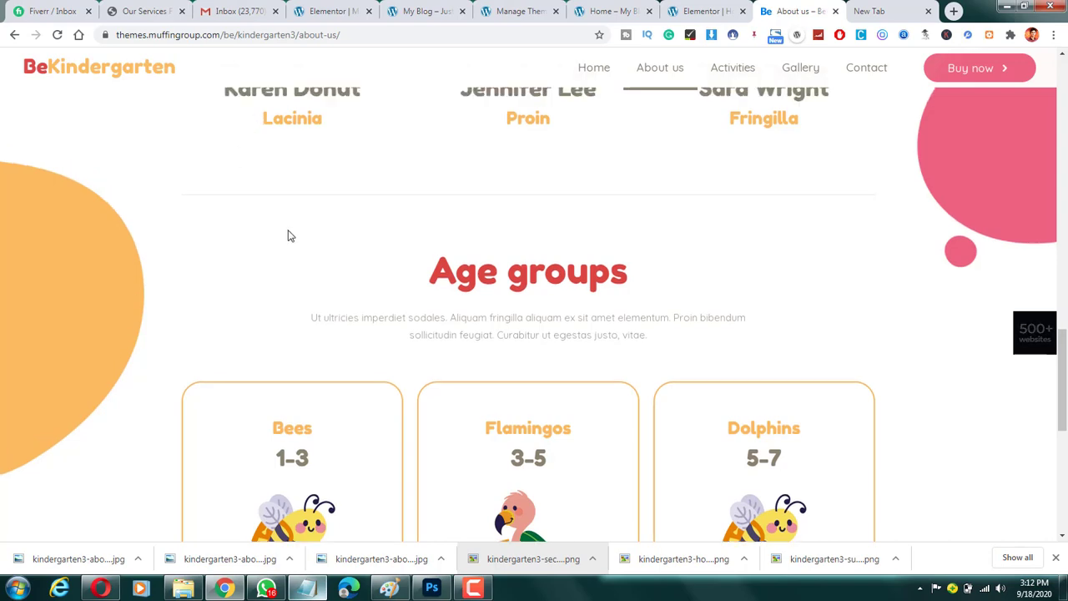
scroll(923, 298, down, 3)
scroll(916, 301, down, 4)
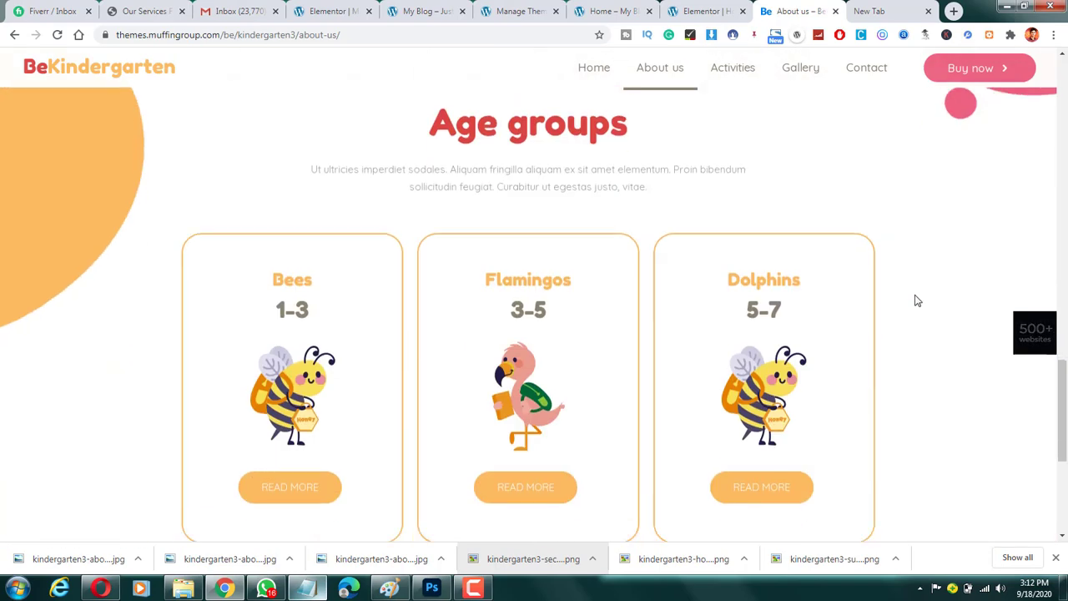
scroll(913, 300, up, 4)
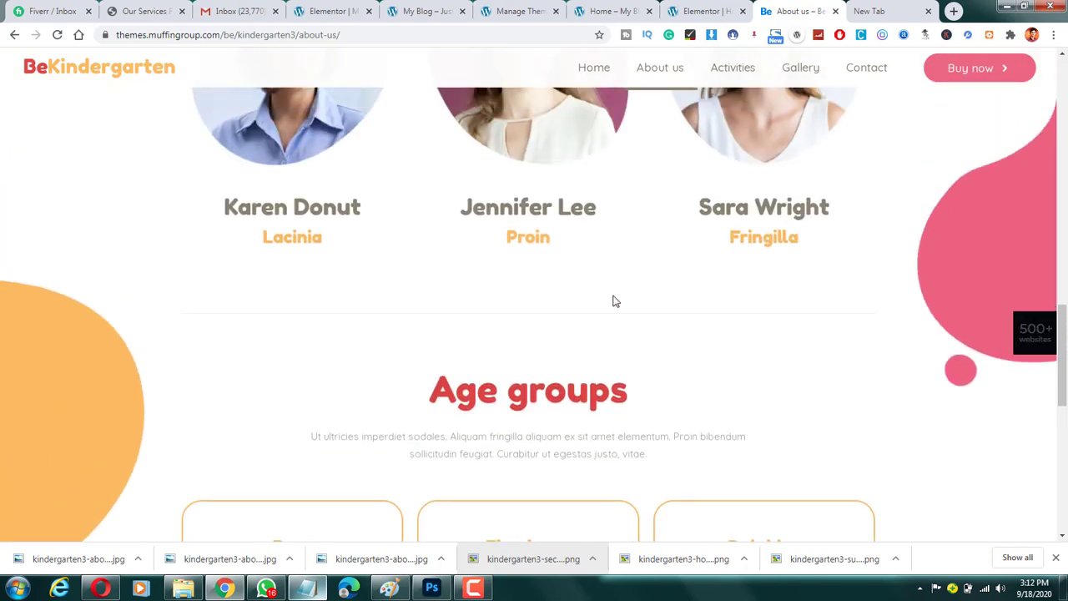
scroll(1039, 300, up, 8)
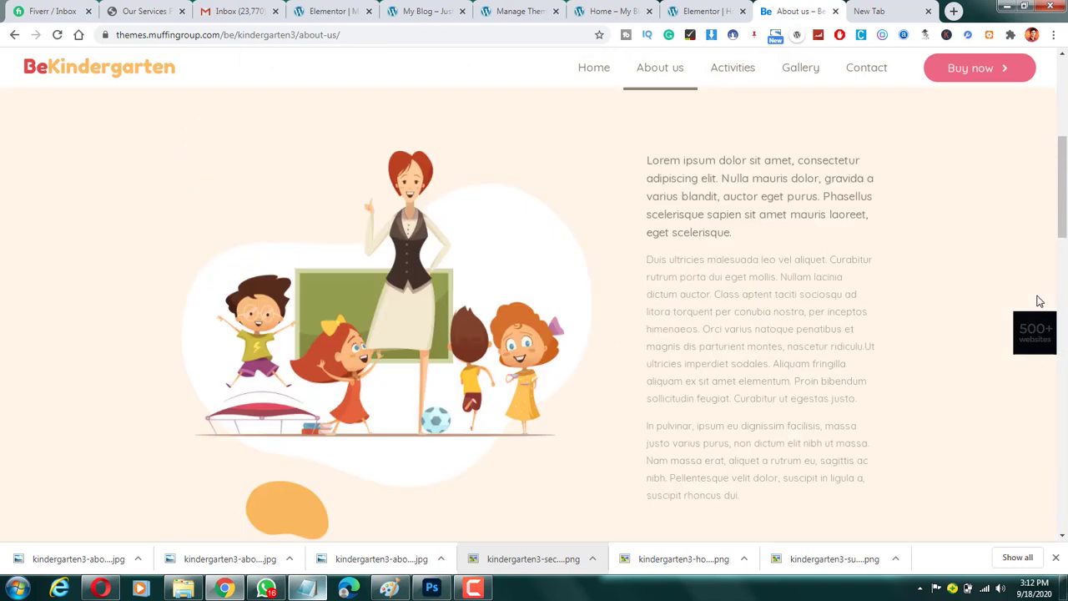
scroll(1039, 301, up, 5)
scroll(1037, 301, down, 9)
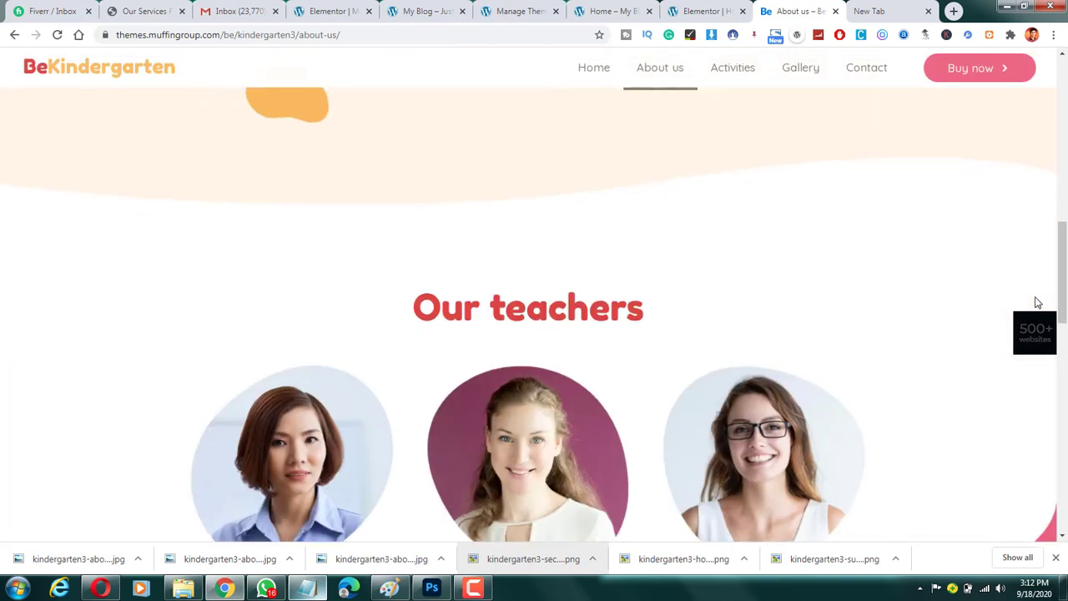
scroll(1037, 303, down, 4)
scroll(1037, 303, down, 8)
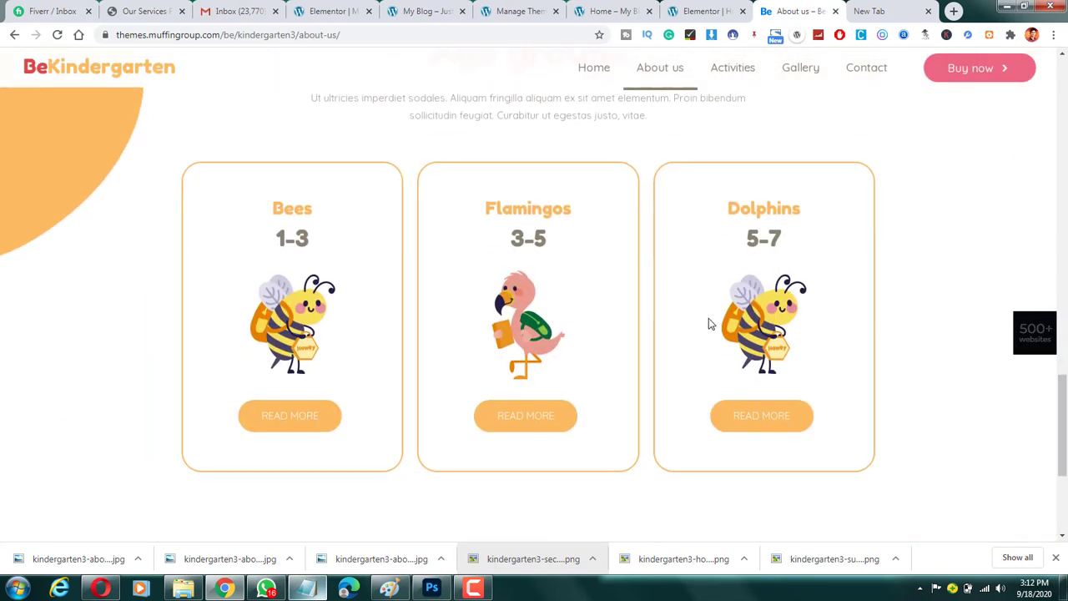
scroll(710, 322, up, 3)
scroll(712, 324, down, 3)
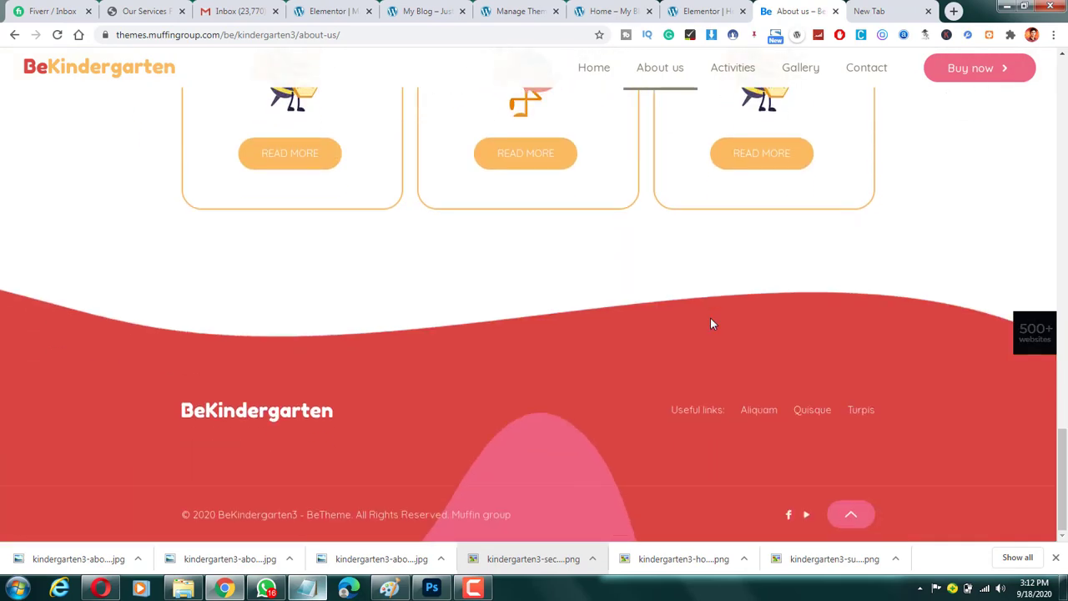
scroll(528, 436, up, 6)
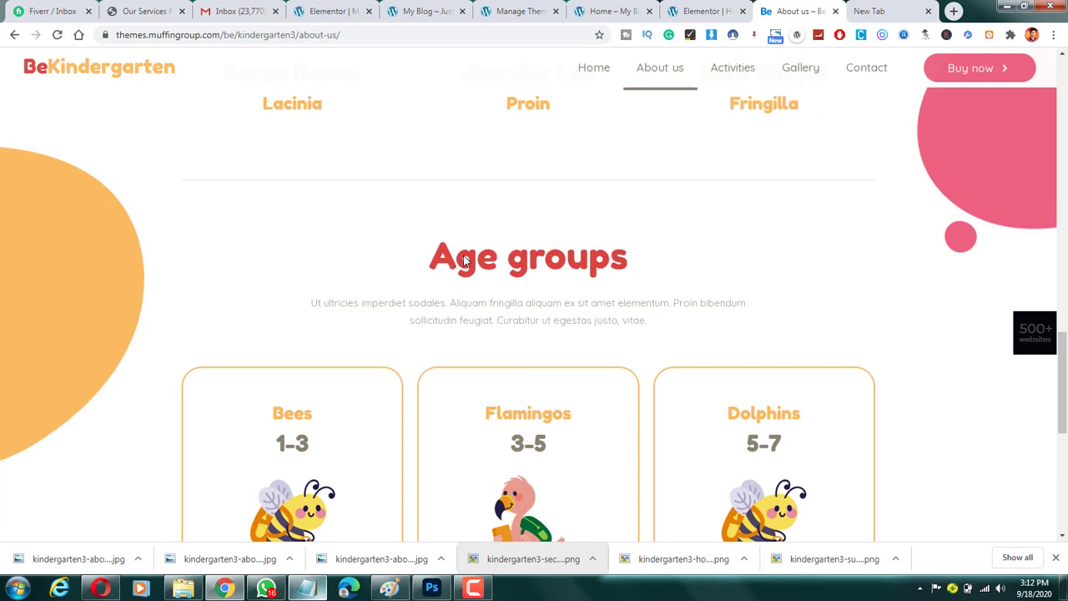
scroll(655, 382, up, 2)
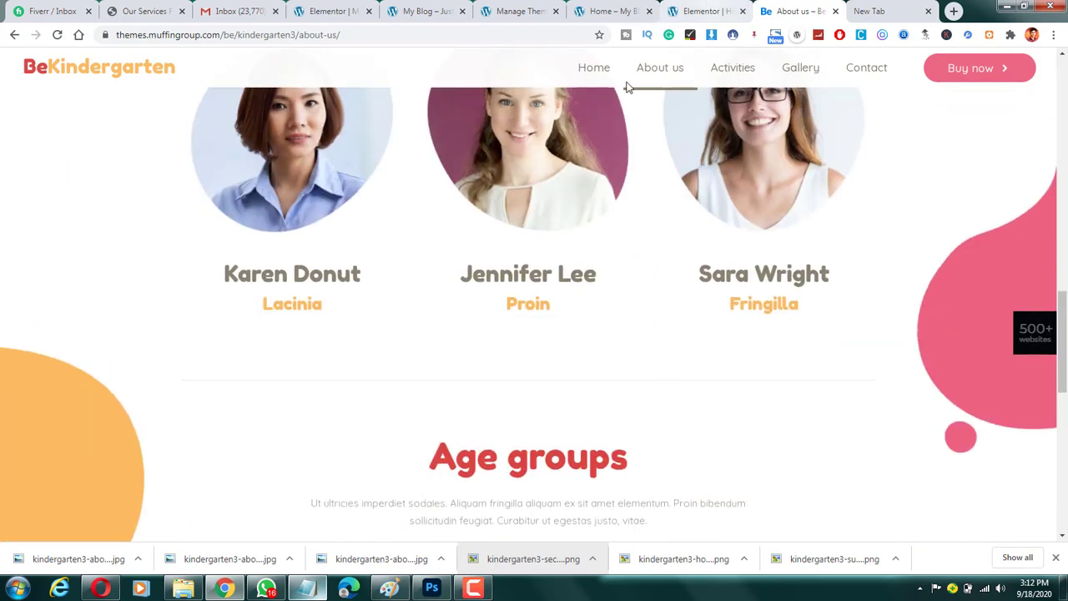
Return to the Elementor page, restore the editing panel and add a single-column section below the three teachers.
scroll(496, 348, down, 2)
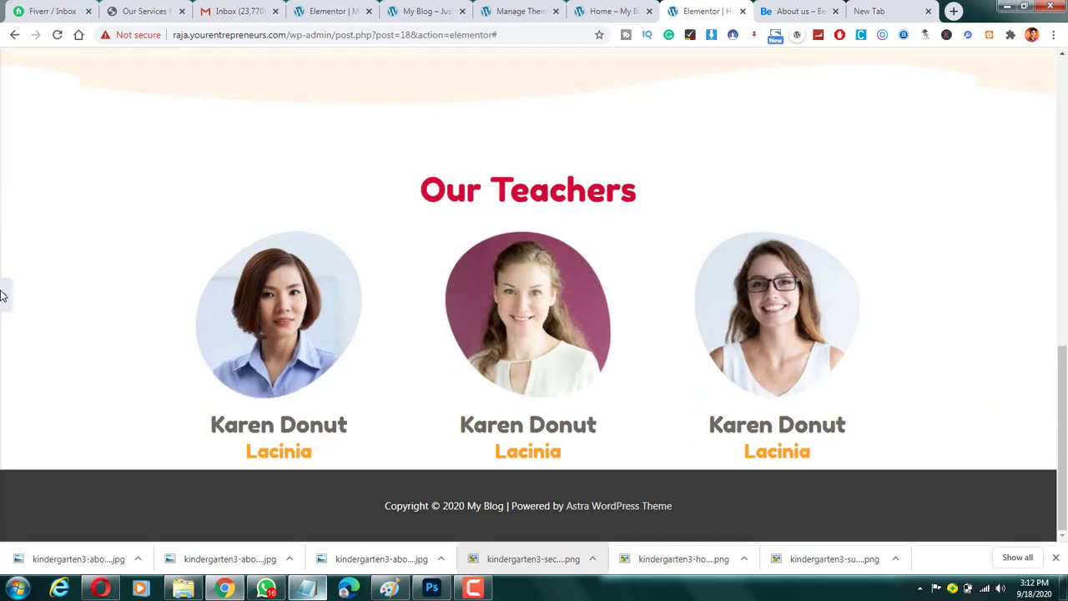
click(4, 296)
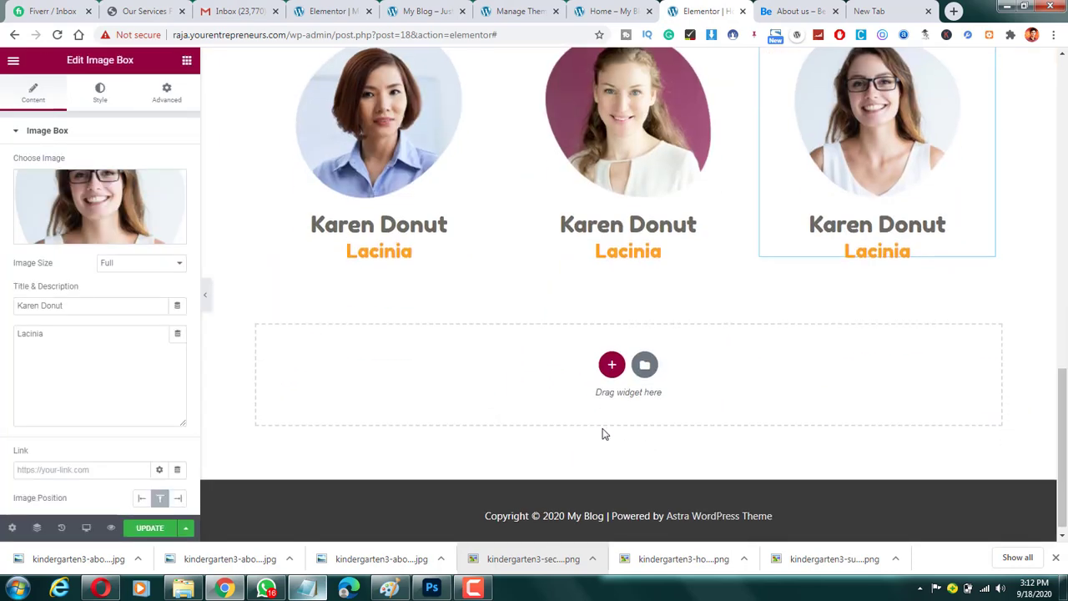
click(612, 367)
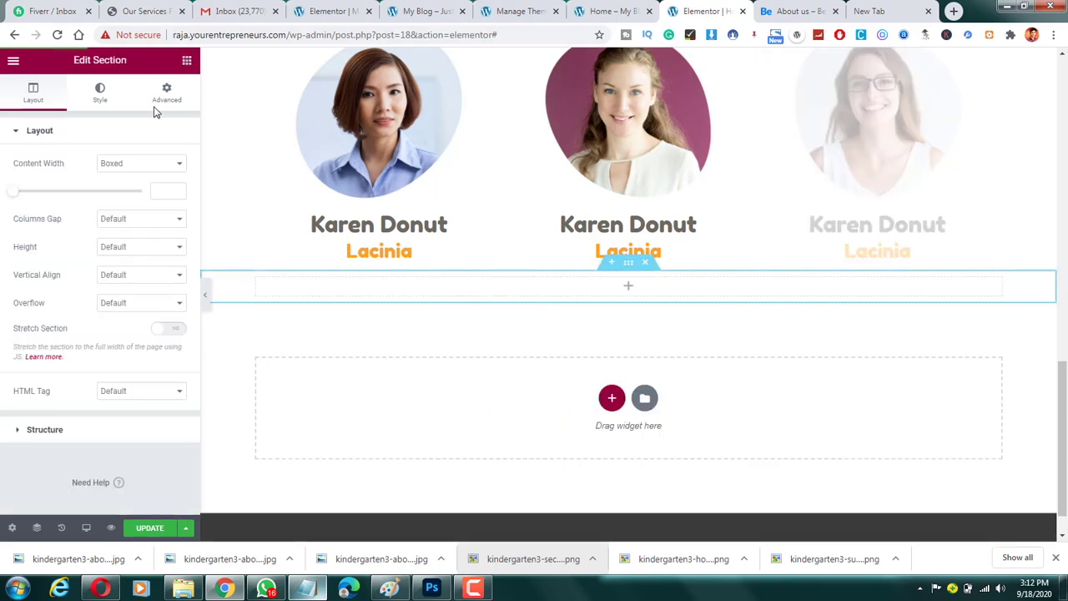
text(sha)
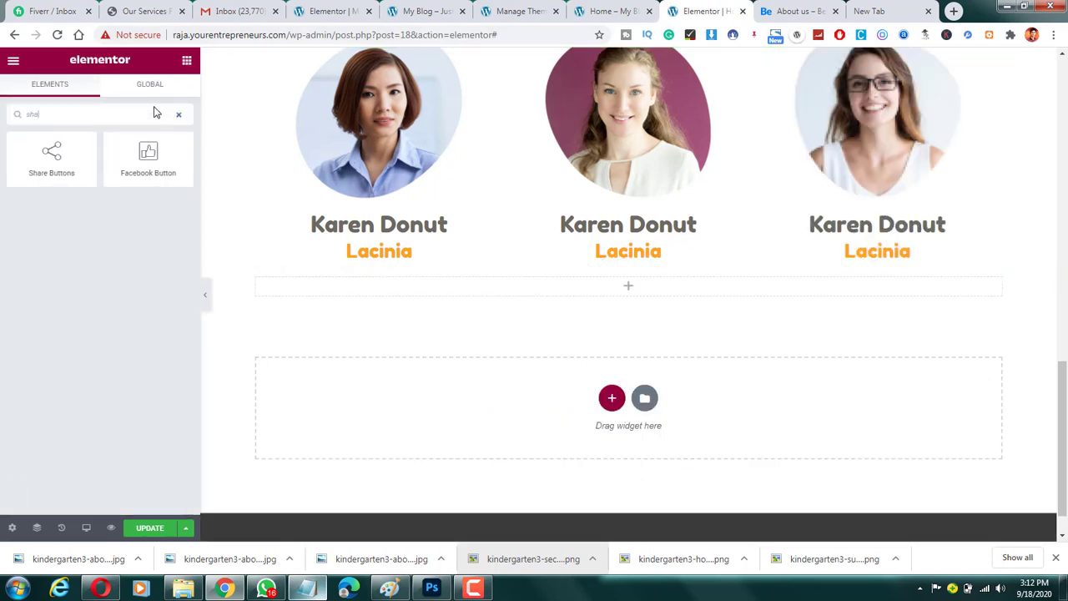
key(BackSpace)
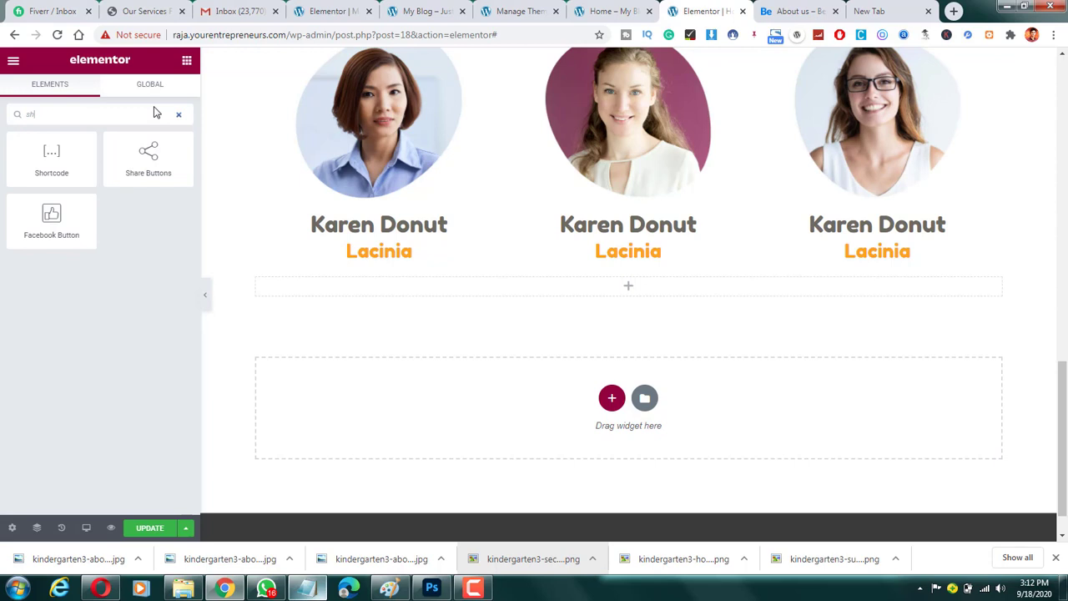
key(BackSpace)
key(BackSpace)
Find the Divider widget, place it in the new empty section and center-align it at 100% width.
text(divi)
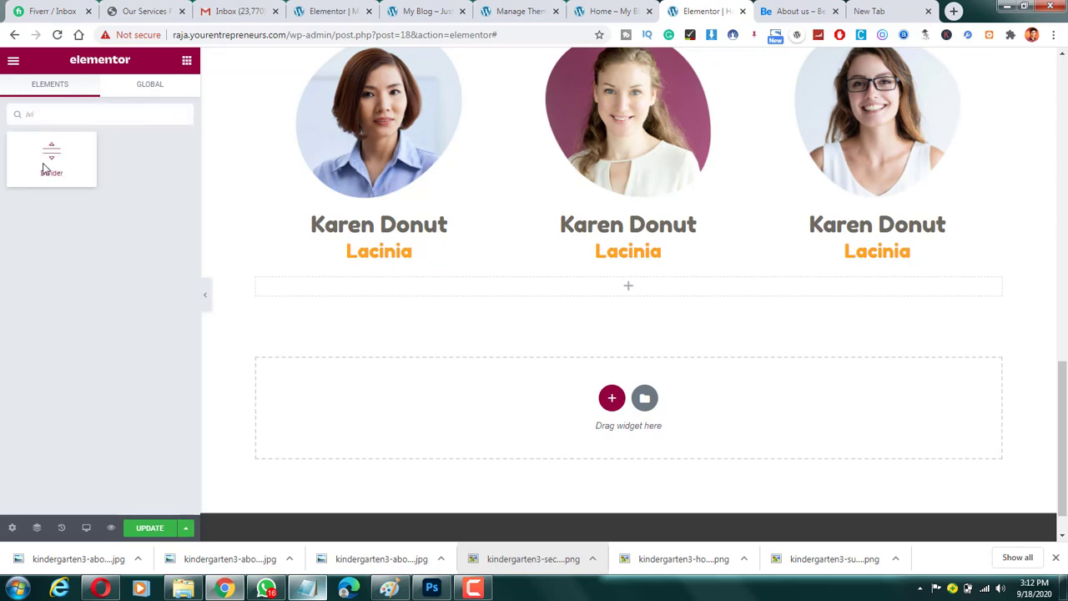
drag(43, 168, 484, 287)
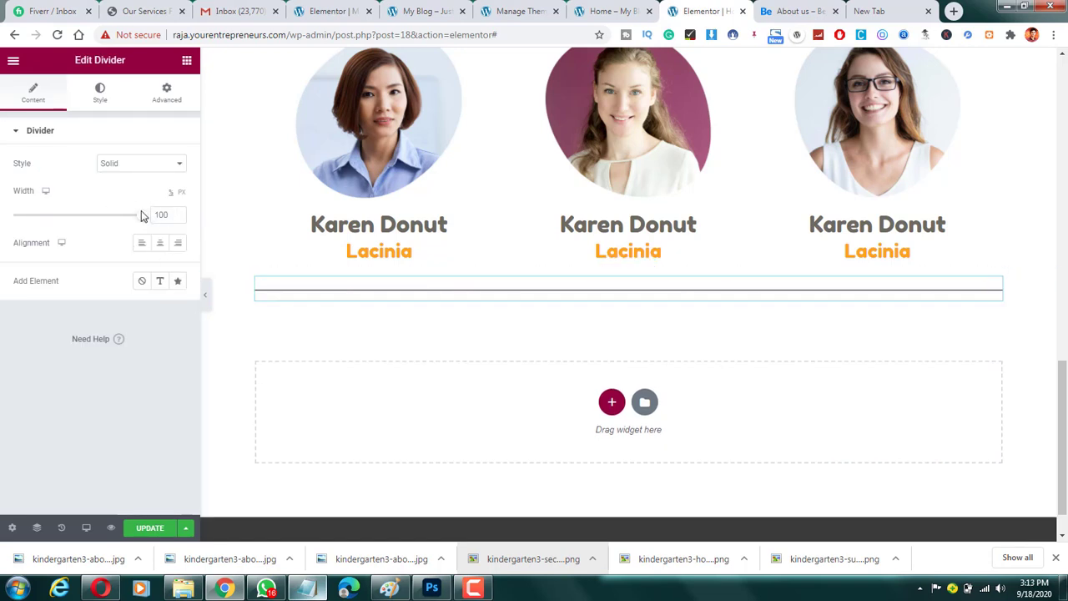
drag(141, 215, 222, 210)
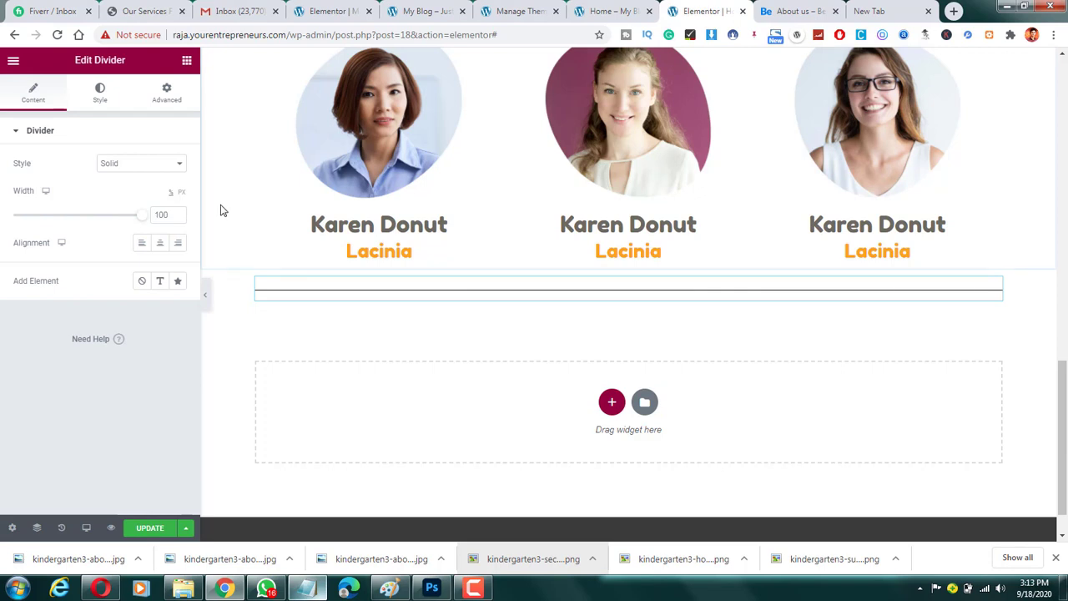
click(159, 243)
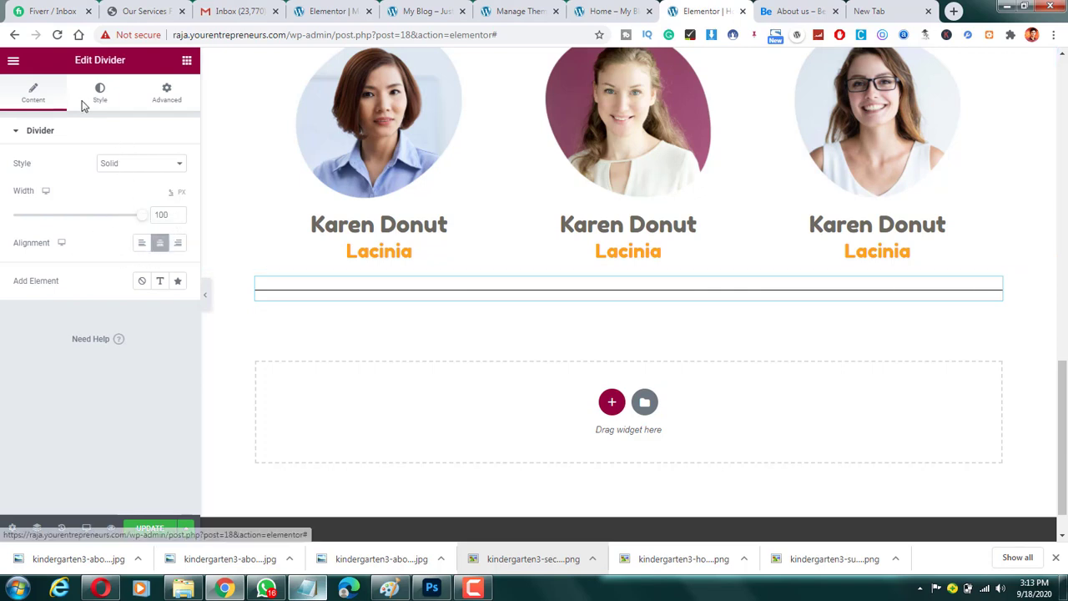
Open the divider section's layout settings and compare the line's width with the one on the About us page.
click(628, 264)
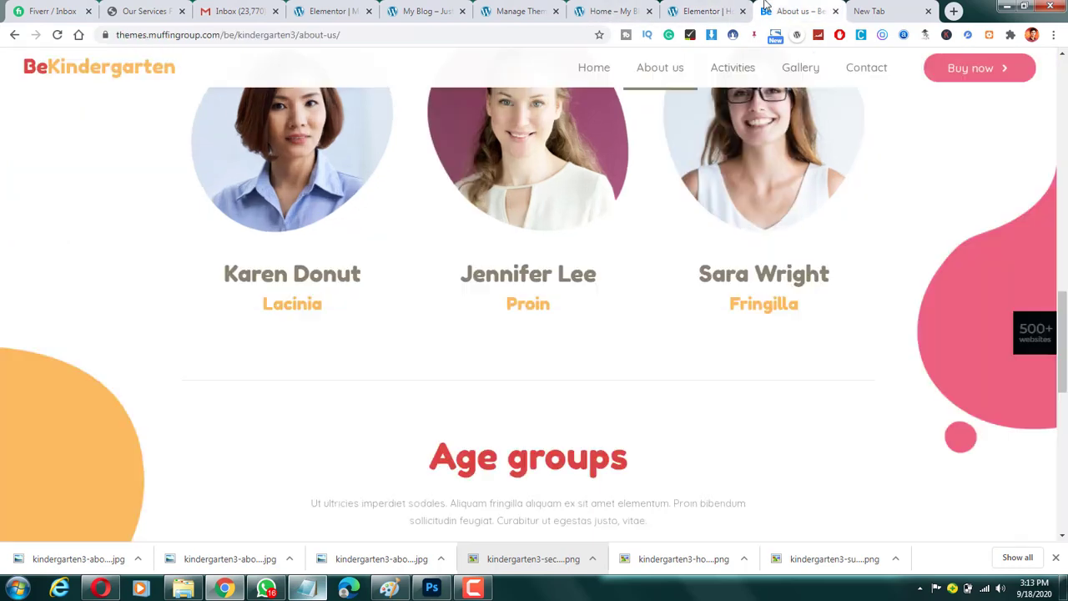
click(793, 10)
click(613, 11)
click(706, 11)
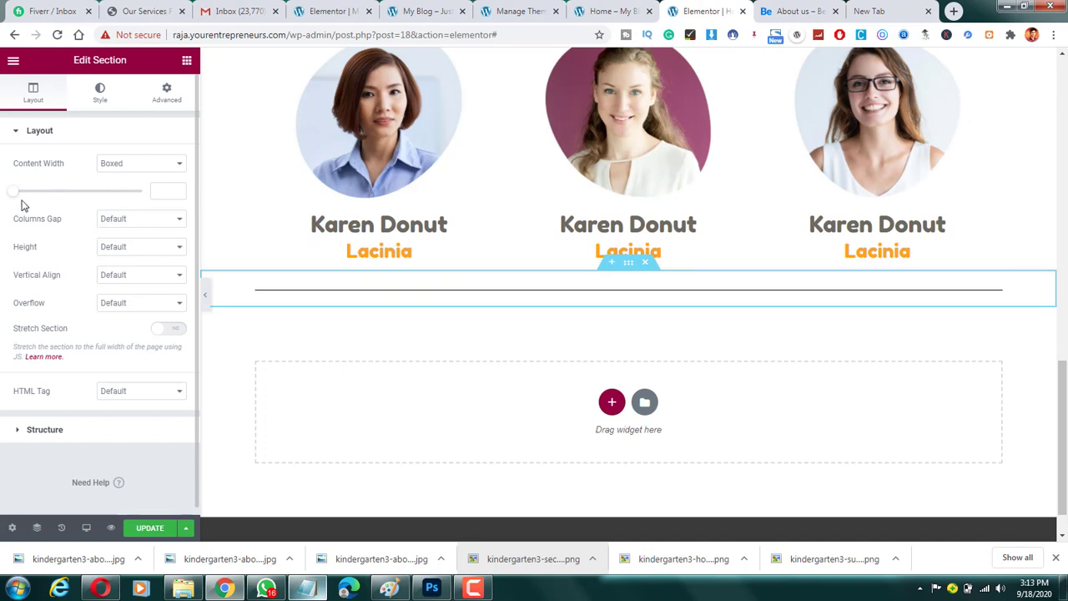
Set the weight of the divider below the teachers to 1.3, preview the page without the editing panel and restore the panel.
click(479, 290)
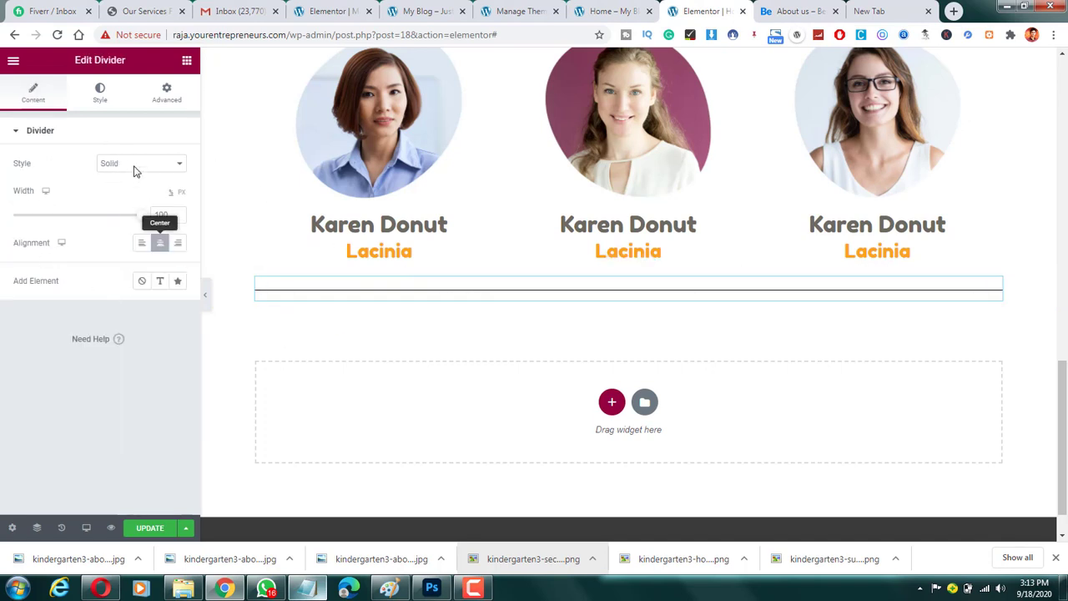
click(103, 100)
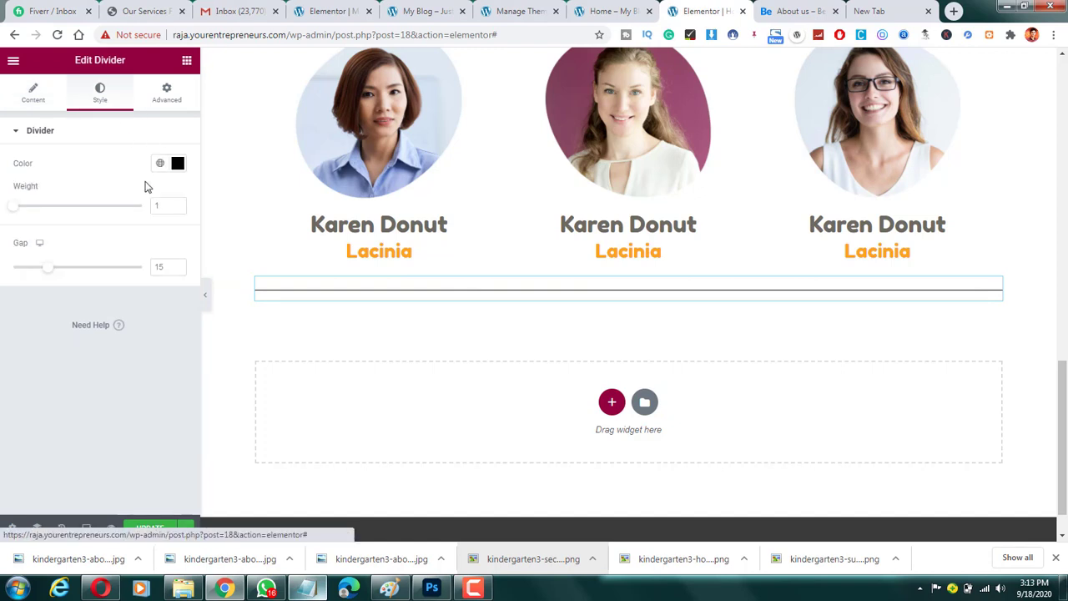
drag(12, 211, 140, 207)
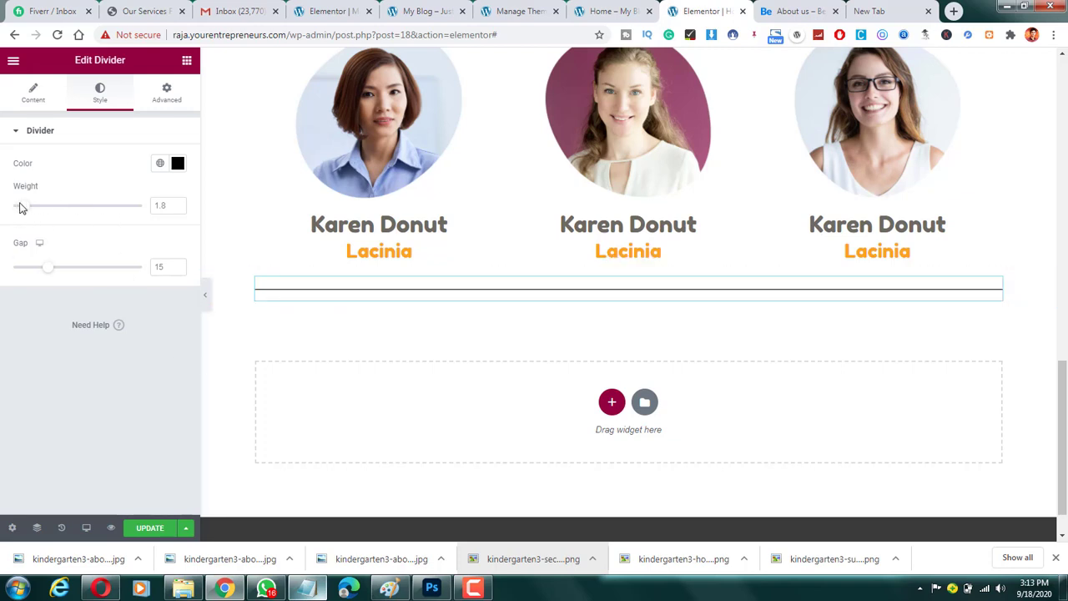
drag(21, 208, 15, 211)
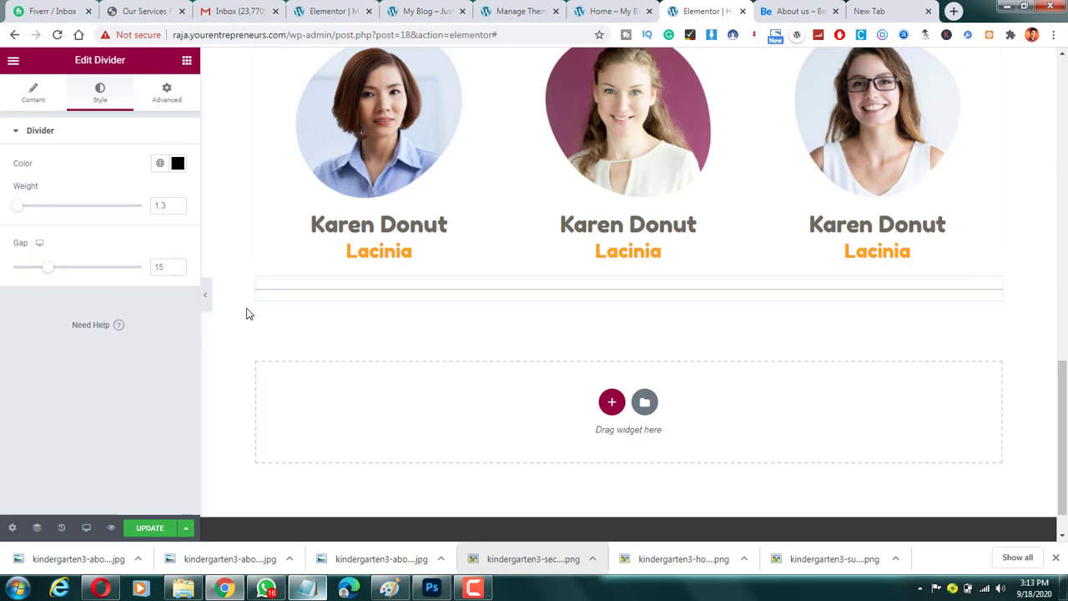
click(205, 295)
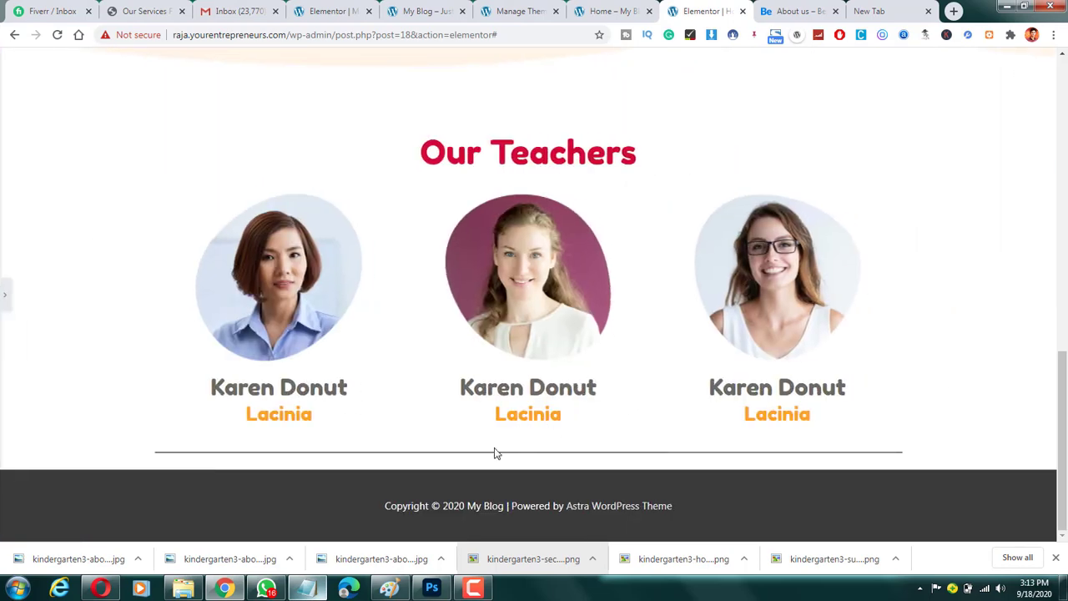
click(5, 290)
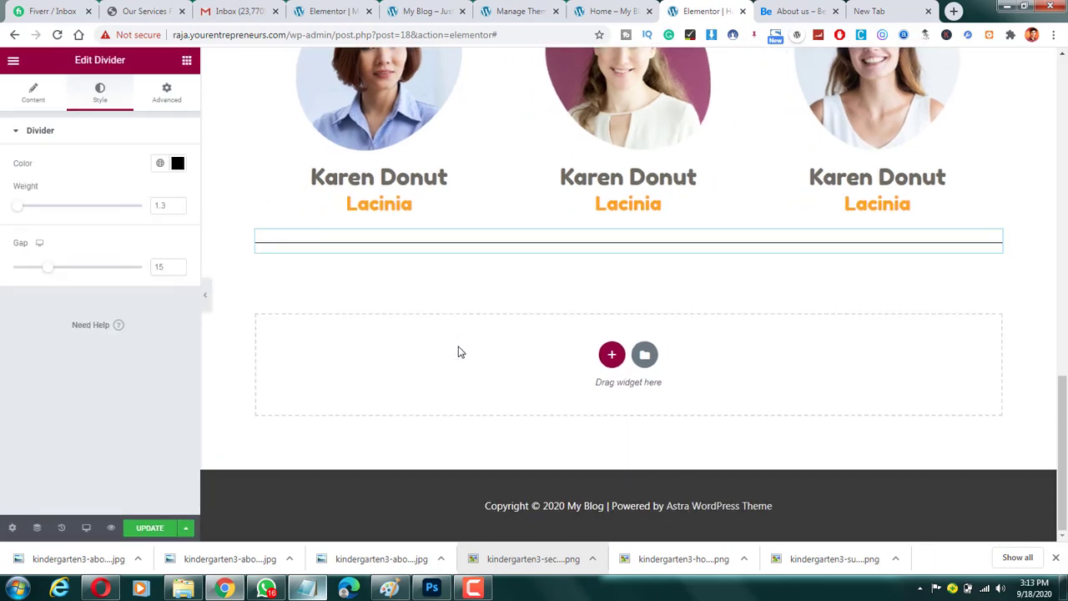
scroll(785, 365, down, 3)
click(470, 588)
click(465, 587)
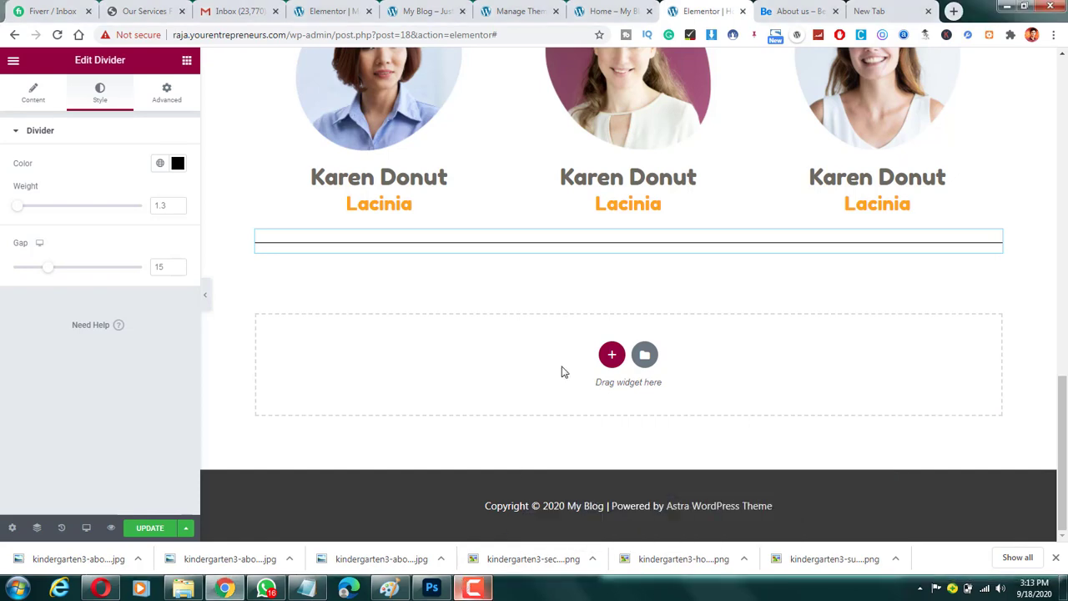
Examine the Age groups heading, paragraph and three cards on the About us reference page.
scroll(610, 248, up, 3)
click(762, 6)
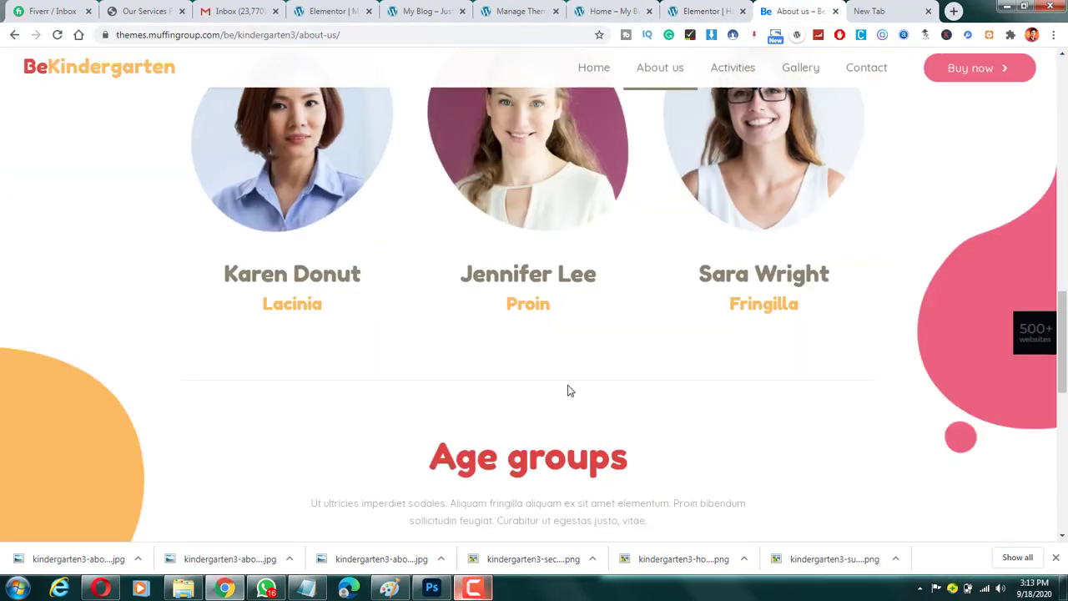
scroll(556, 413, down, 5)
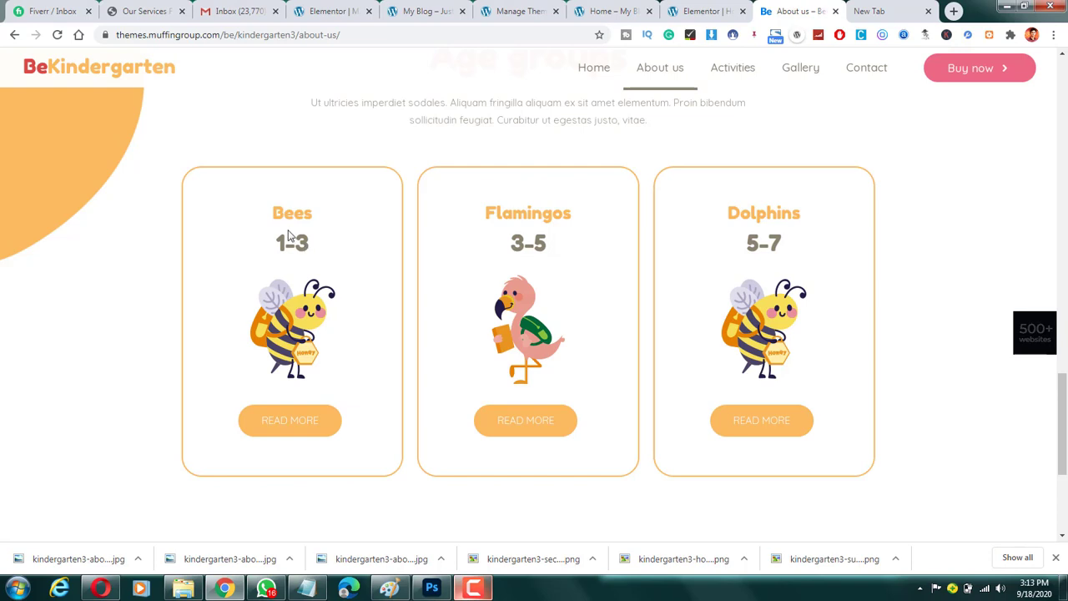
drag(299, 226, 317, 243)
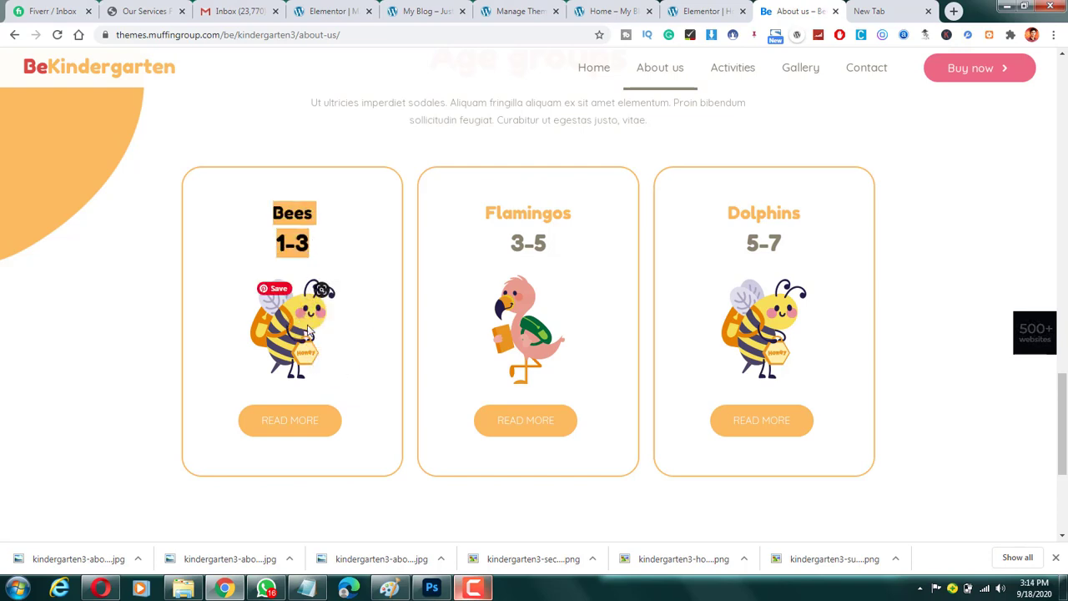
click(341, 386)
scroll(351, 386, down, 2)
scroll(353, 382, up, 5)
scroll(358, 346, down, 3)
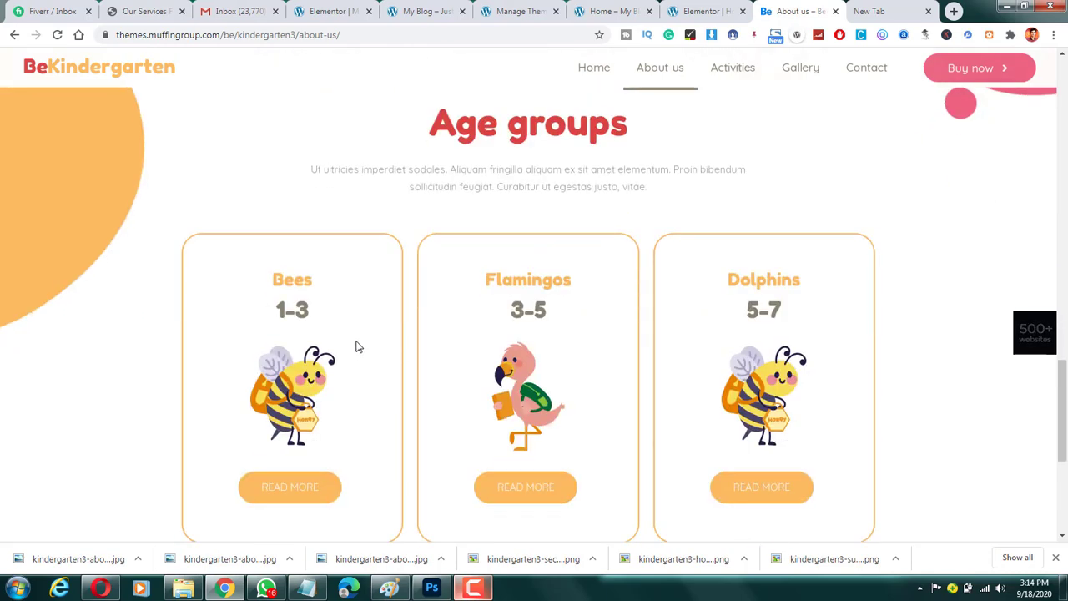
Return to the Elementor page and add a single-column section below the divider line.
click(703, 10)
scroll(579, 351, down, 3)
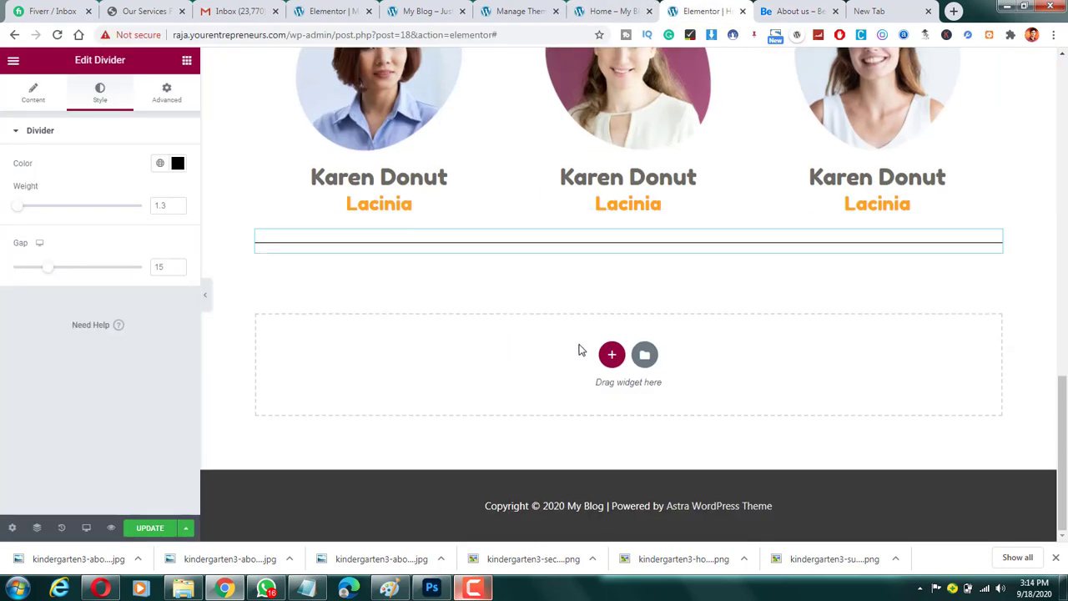
click(612, 355)
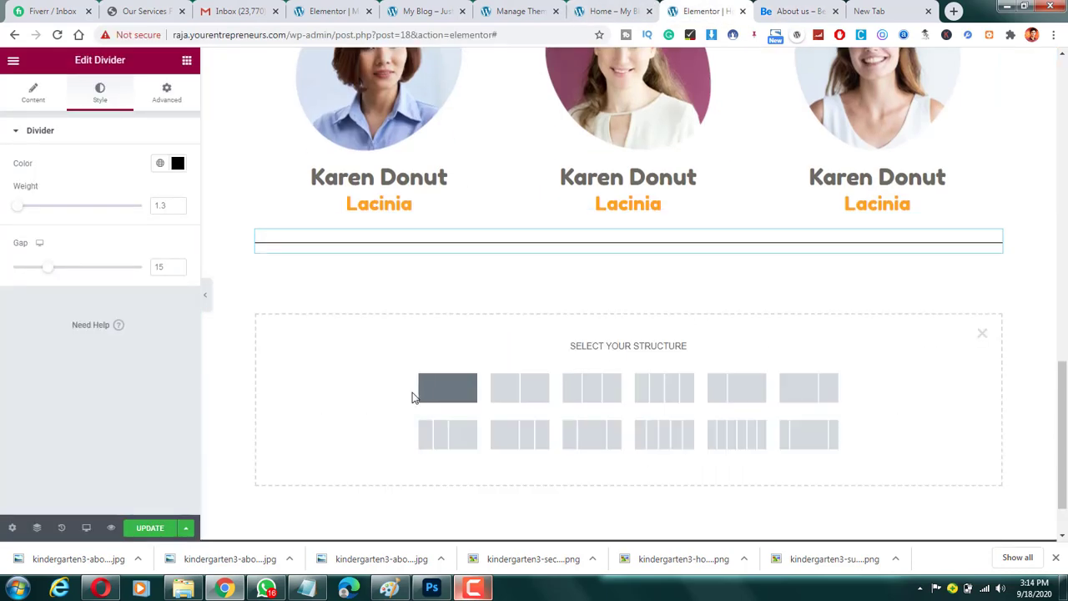
Copy the "Age groups" heading text from the About us reference page and return to the Elementor page.
click(800, 10)
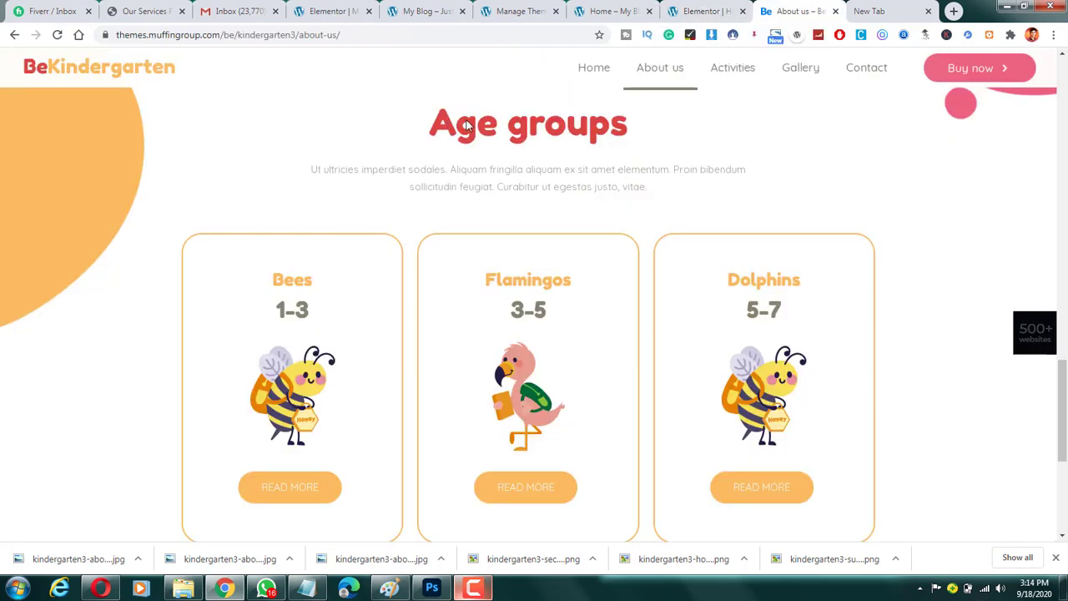
drag(466, 125, 640, 119)
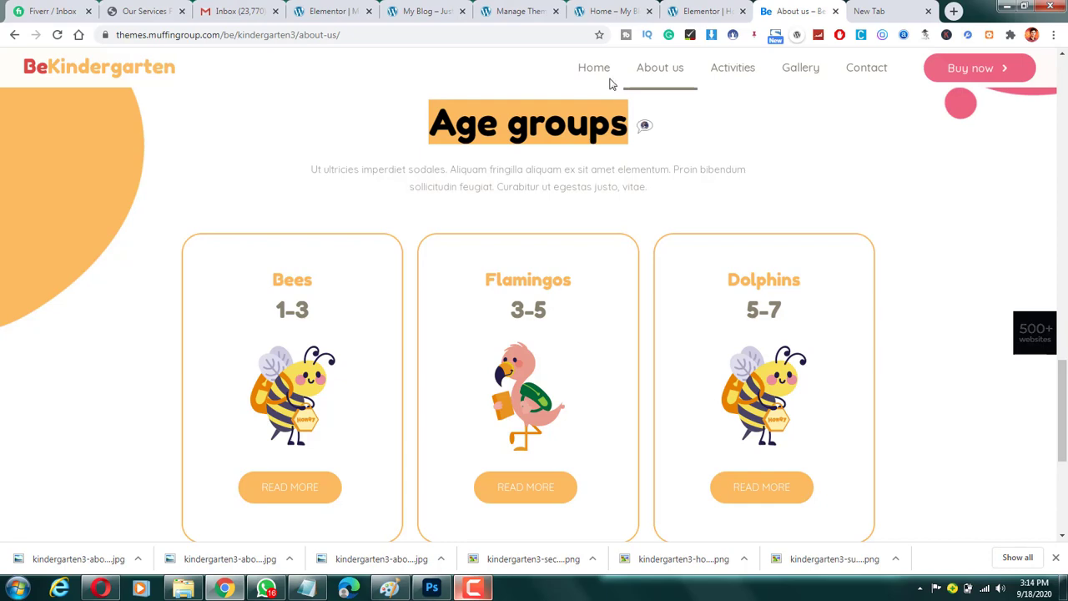
click(701, 11)
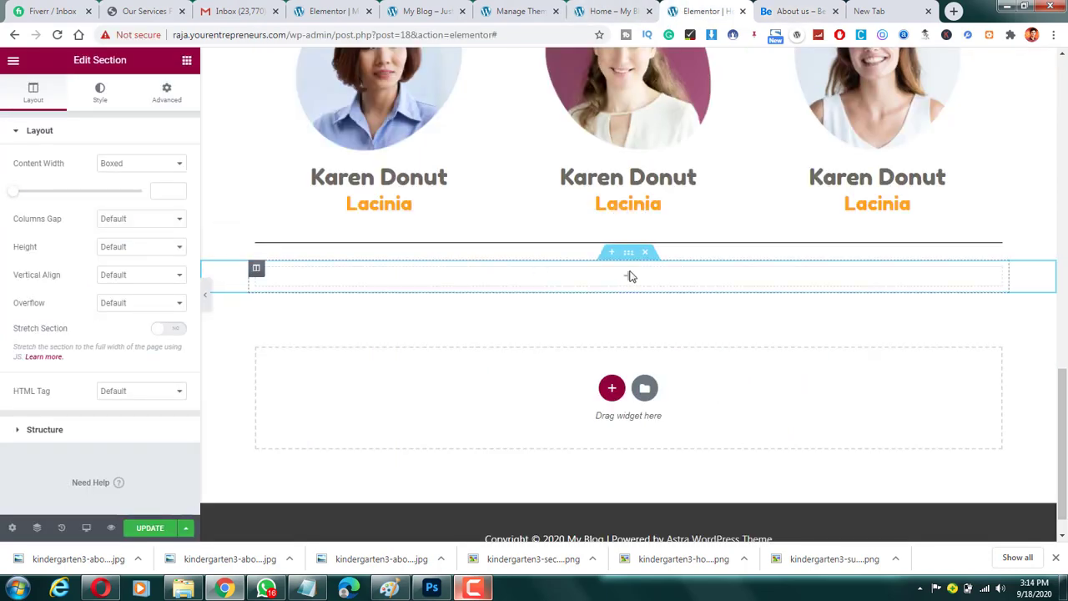
Copy the "Our Teachers" heading into the new section below the divider and change its title to "Age groups".
scroll(632, 279, up, 5)
scroll(625, 288, down, 2)
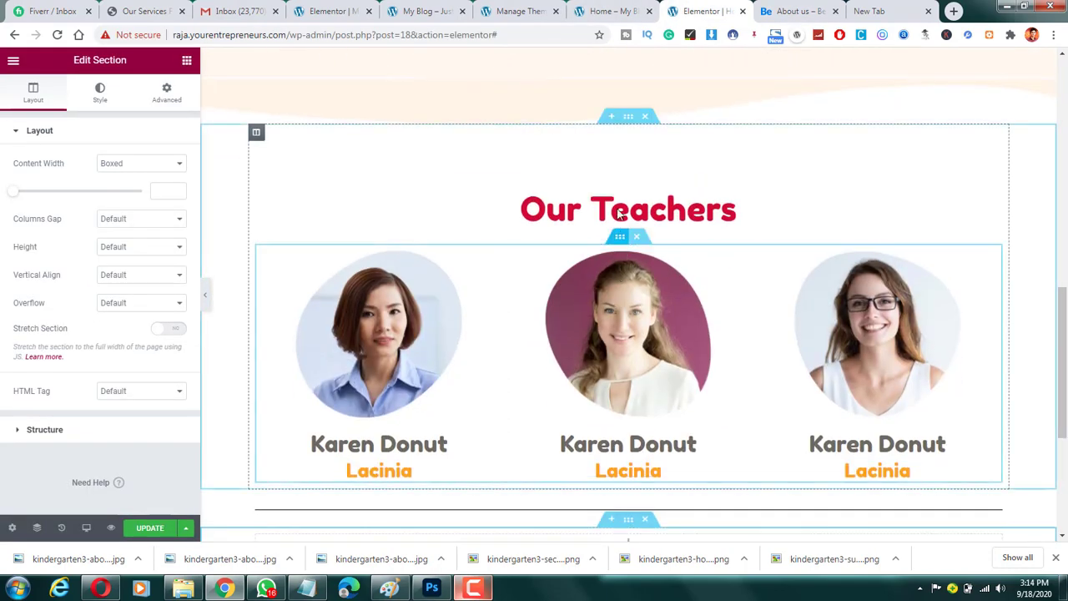
right_click(630, 197)
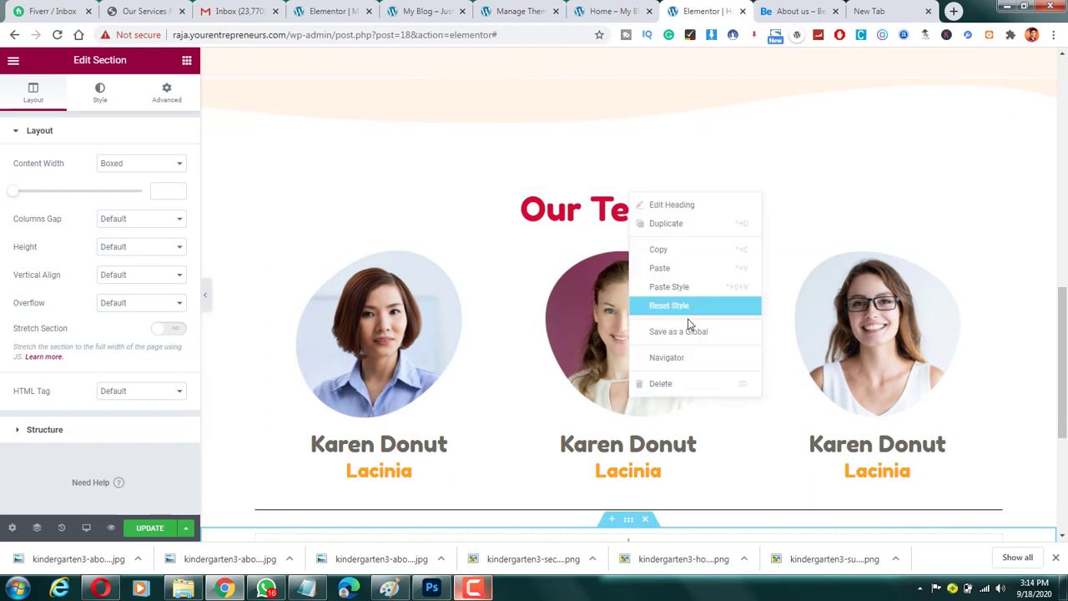
click(668, 265)
scroll(659, 285, down, 3)
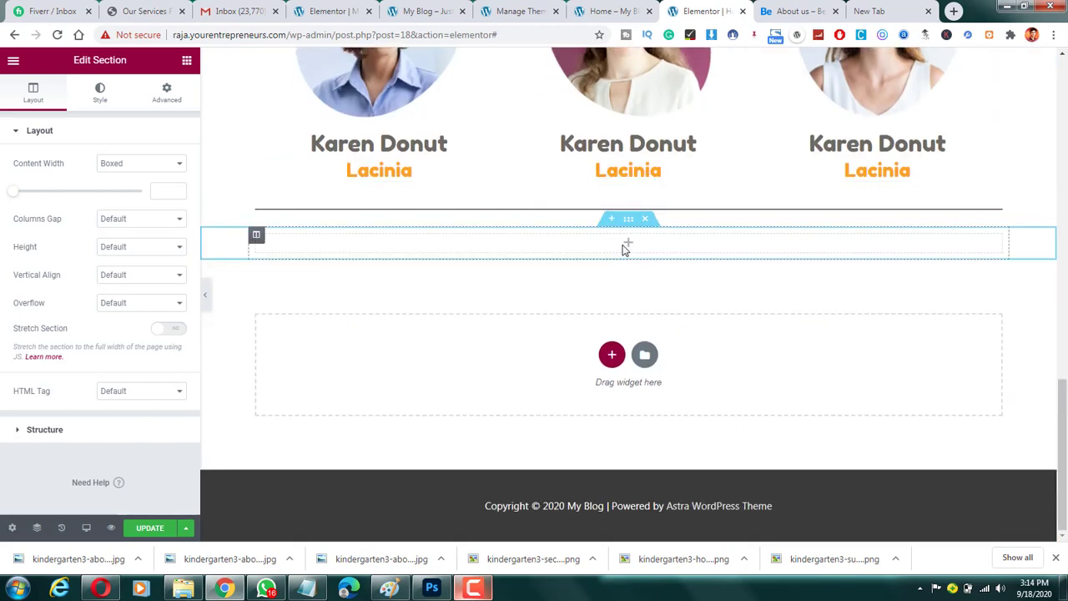
right_click(641, 243)
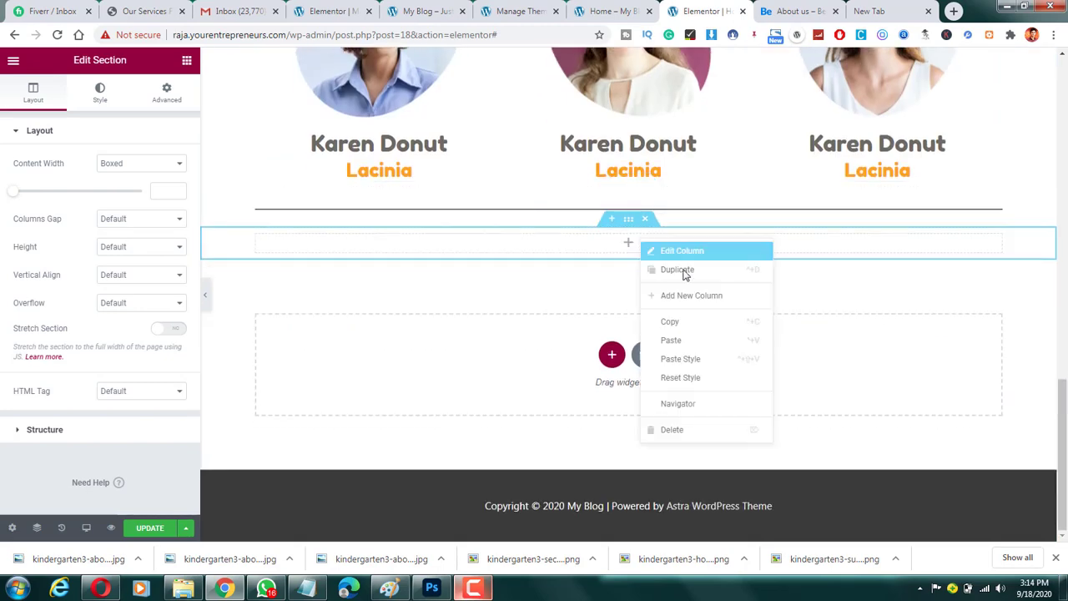
click(679, 343)
double_click(104, 218)
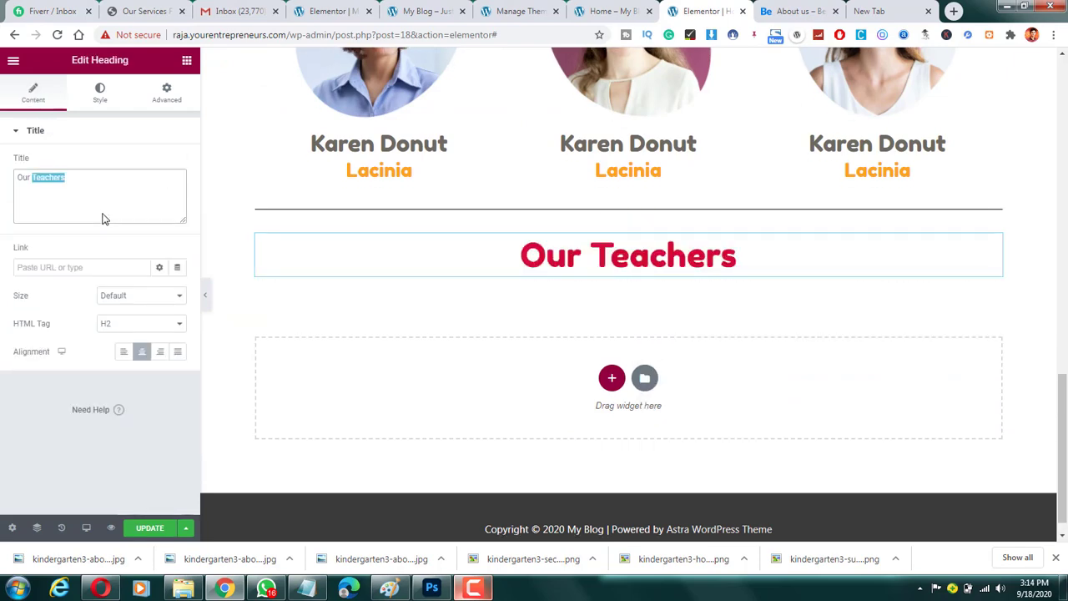
text(Age groups)
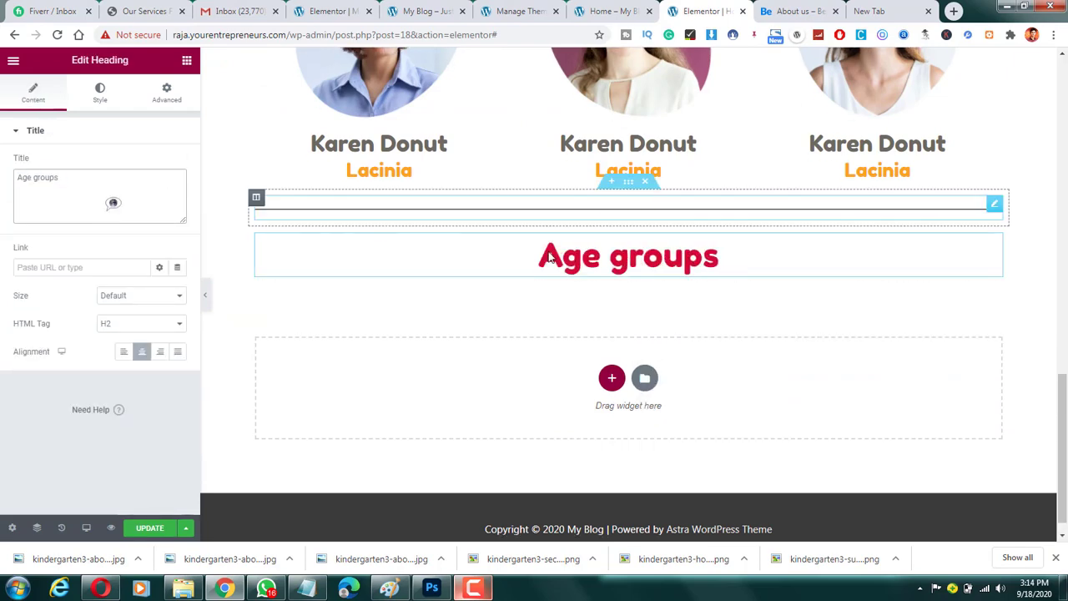
Copy the paragraph under Age groups on the About us reference page and return to the Elementor page.
scroll(596, 257, up, 6)
scroll(596, 257, down, 3)
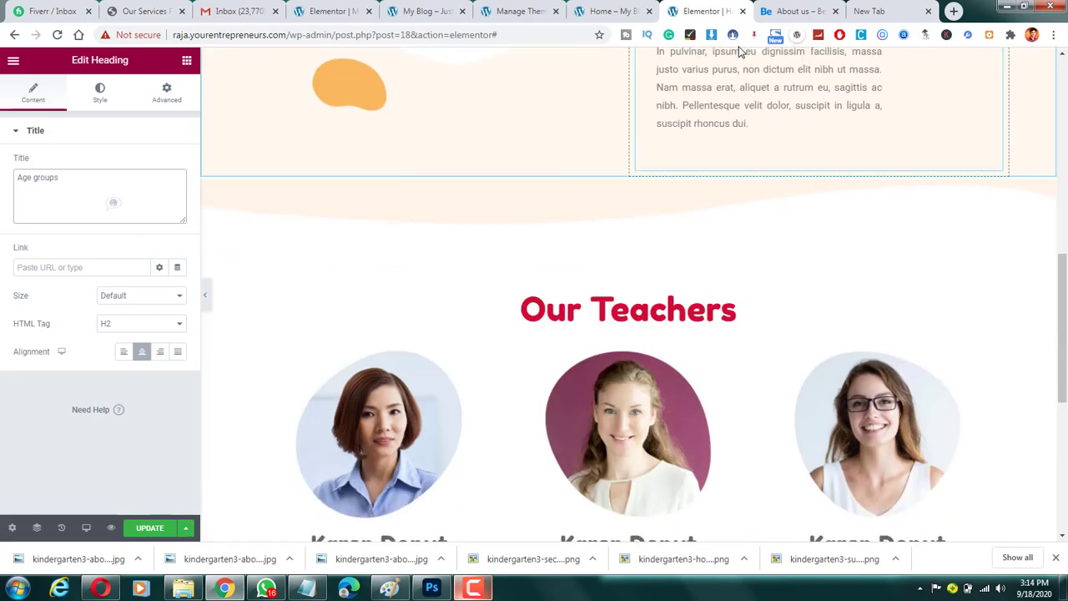
click(806, 6)
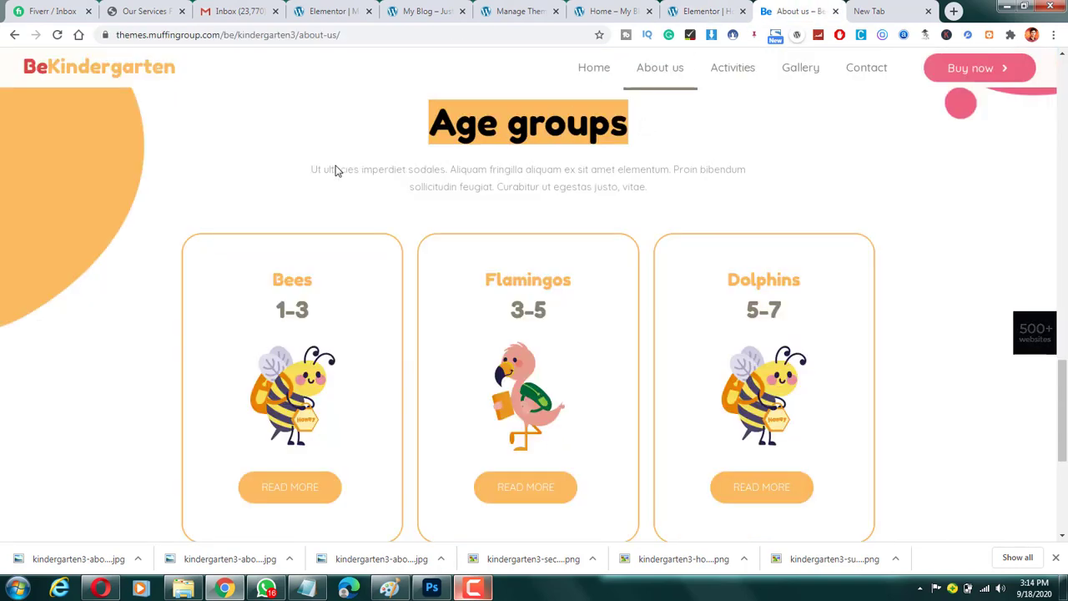
drag(314, 174, 643, 188)
click(706, 11)
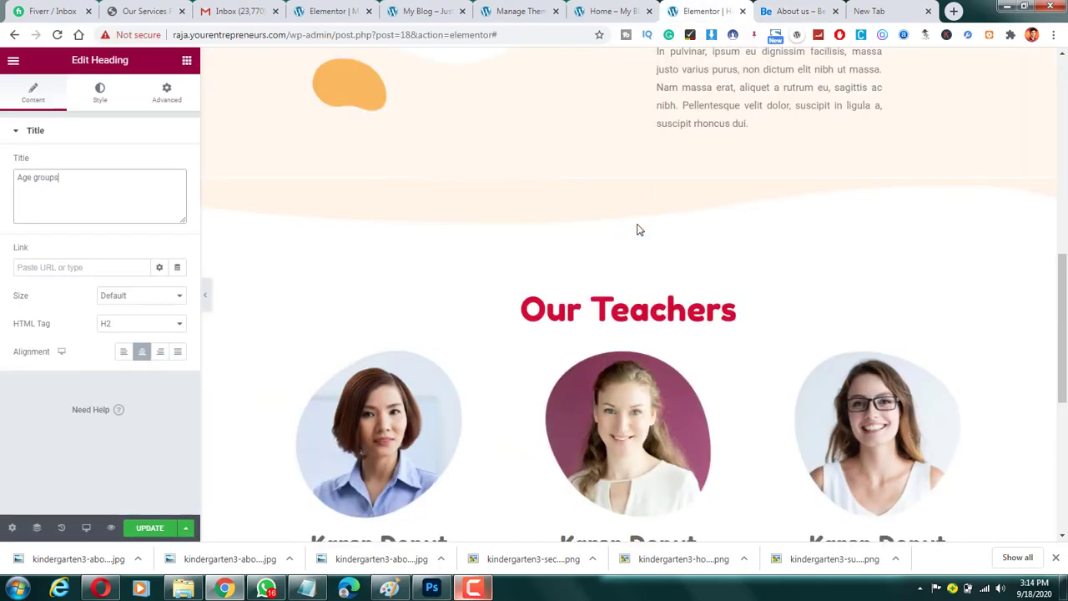
Copy the lorem ipsum text block beside the teacher illustration and paste it below the "Age groups" heading.
scroll(638, 229, up, 4)
scroll(638, 230, down, 2)
scroll(638, 230, up, 6)
scroll(638, 230, down, 4)
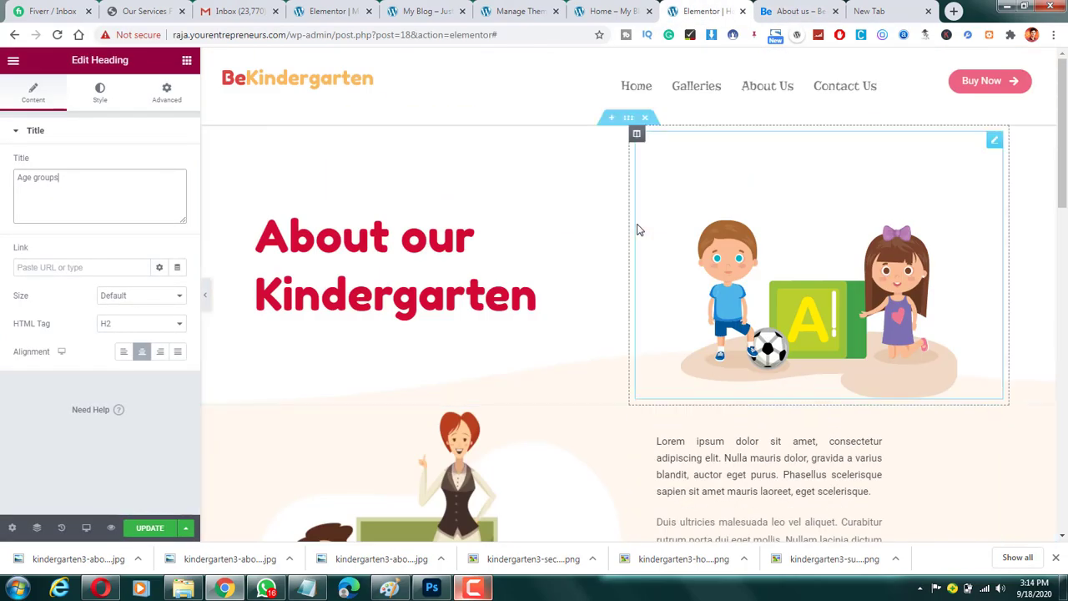
scroll(639, 230, down, 5)
scroll(638, 230, up, 6)
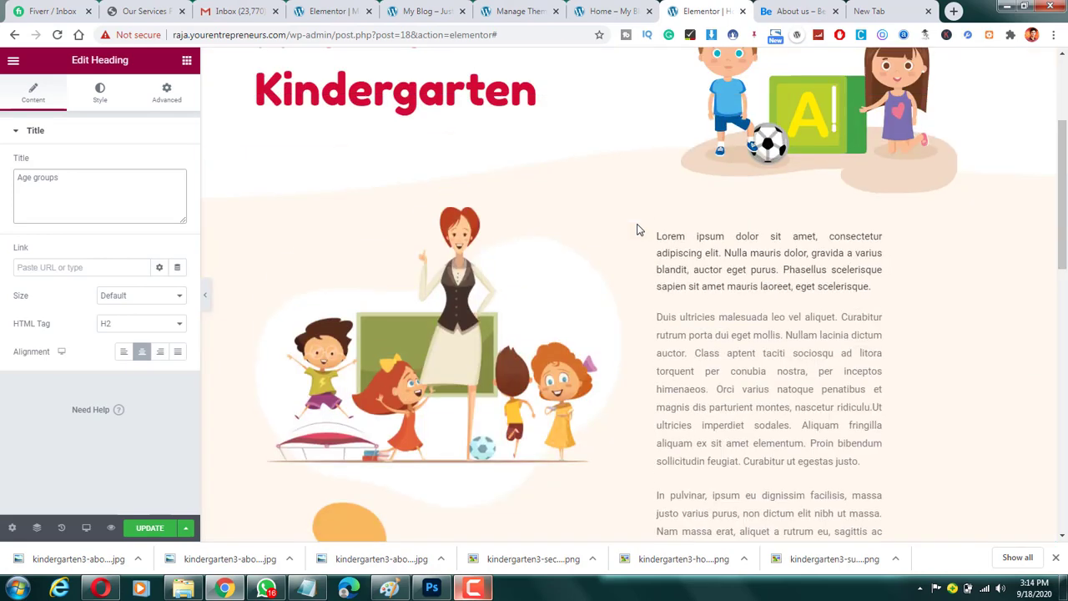
right_click(755, 228)
click(777, 286)
scroll(732, 359, down, 8)
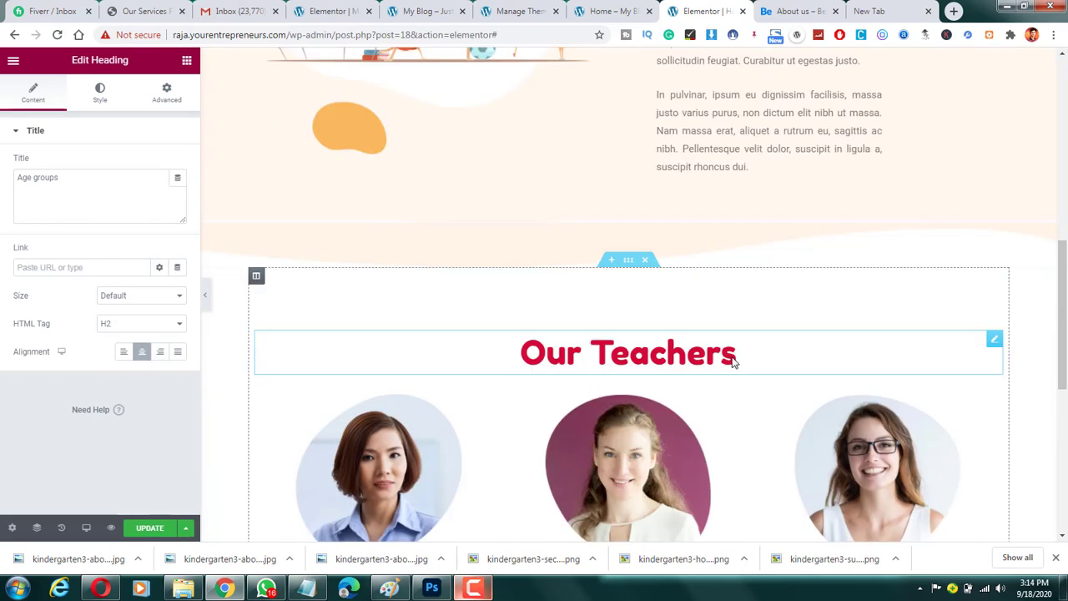
right_click(677, 390)
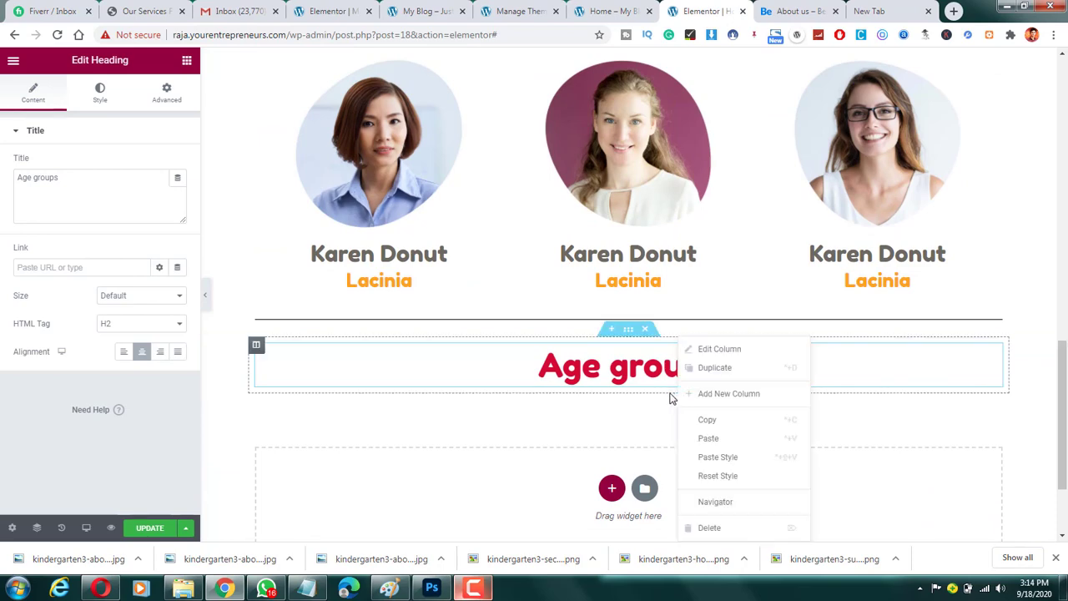
click(718, 436)
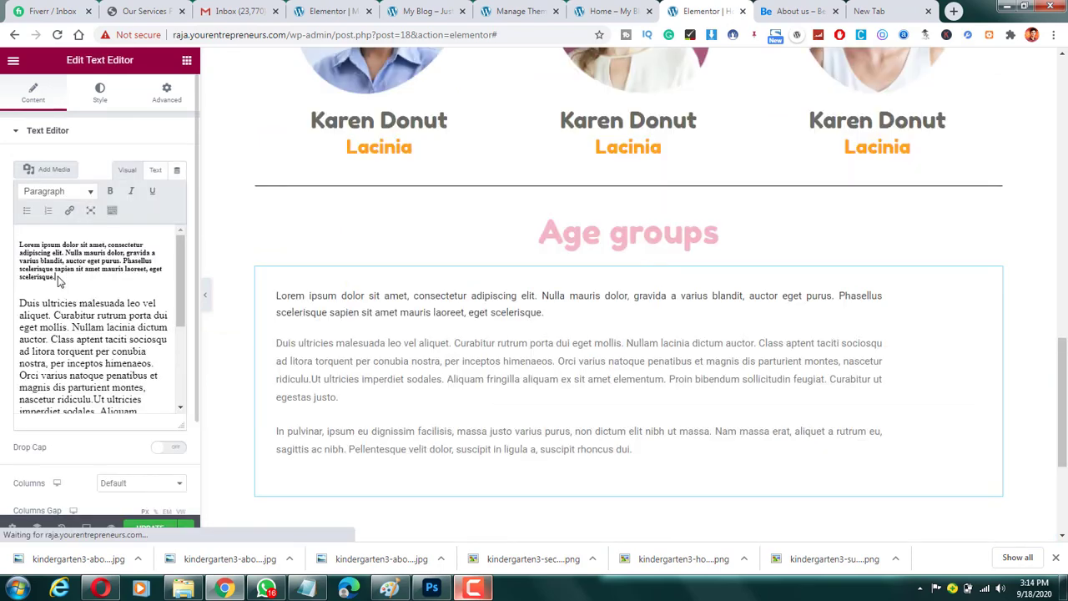
Replace all text in the pasted block with the copied paragraph beginning "Ut ultricies imperdiet sodales".
key(ctrl+a)
key(ctrl+v)
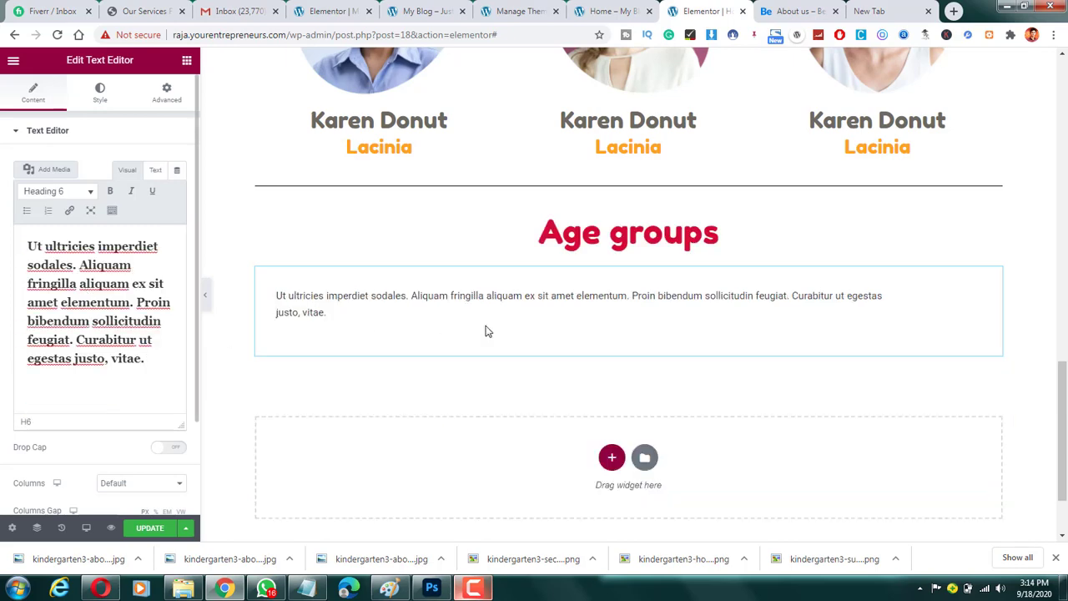
scroll(127, 434, down, 2)
scroll(130, 378, up, 1)
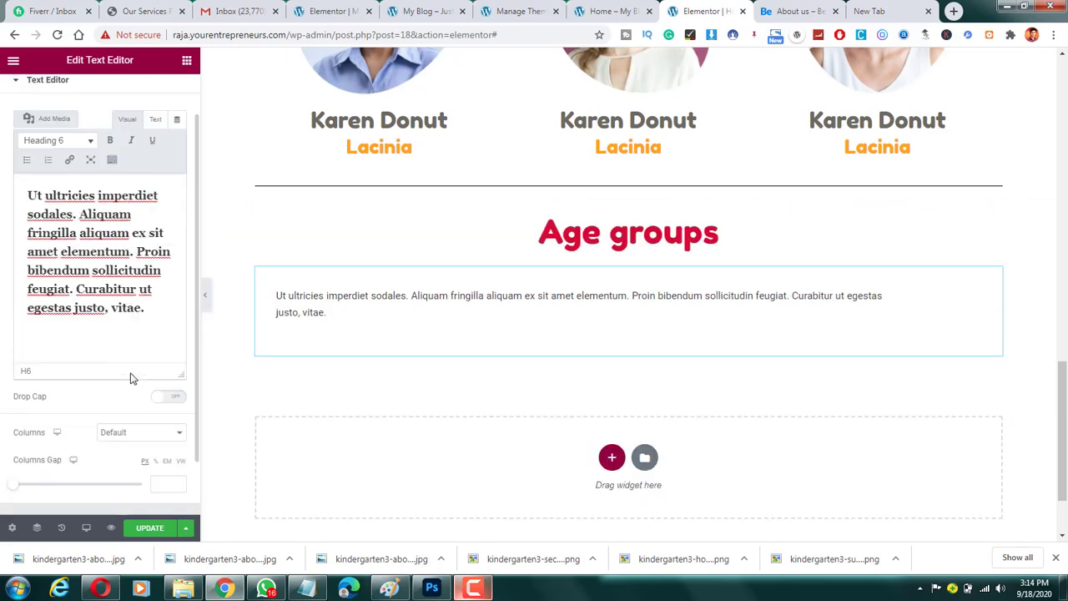
scroll(130, 378, up, 1)
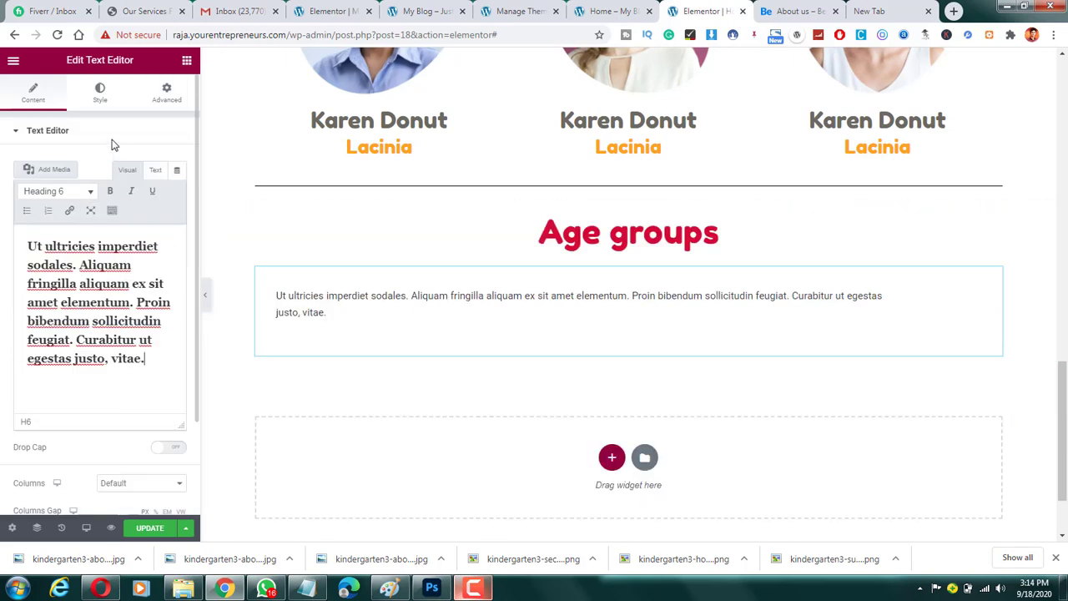
Center-align the paragraph below the "Age groups" heading and compare it with the one on the About us reference page.
click(100, 91)
click(142, 164)
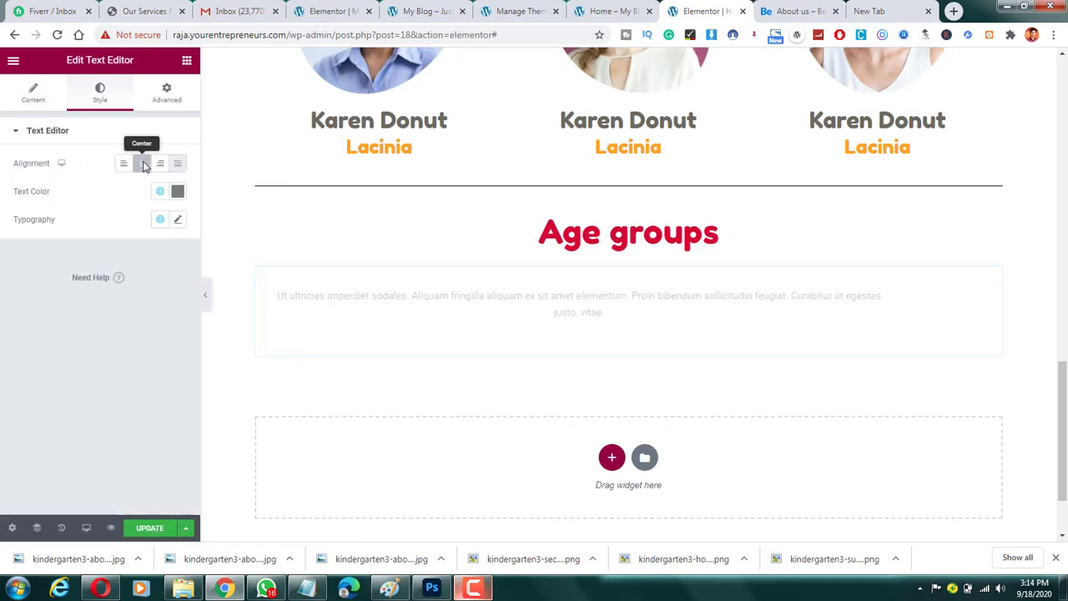
click(793, 11)
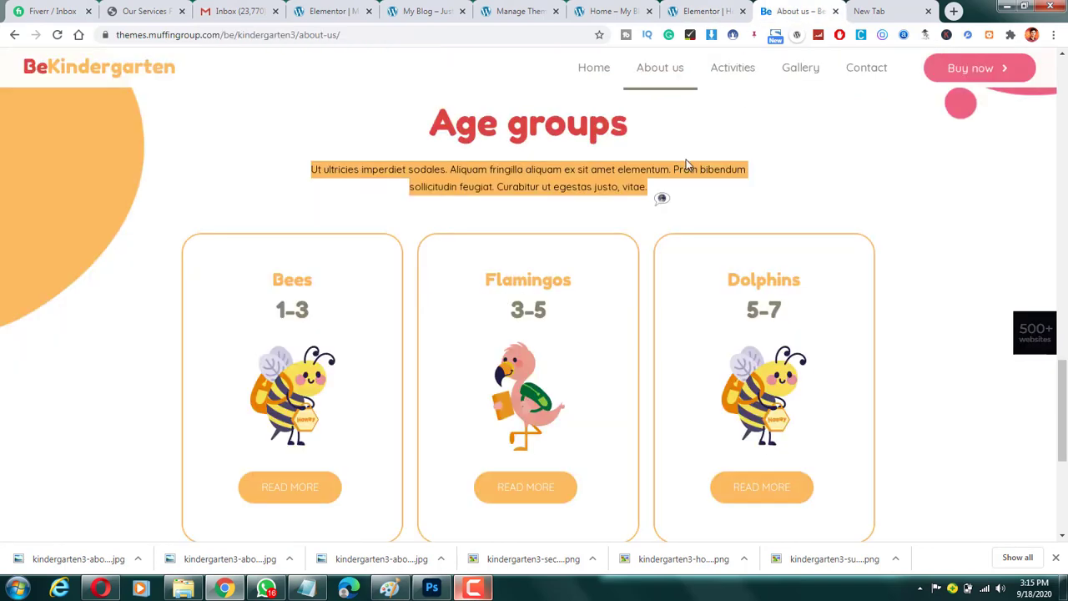
Set the top and right padding of the paragraph below the "Age groups" heading to 0 px.
click(541, 187)
scroll(541, 189, up, 2)
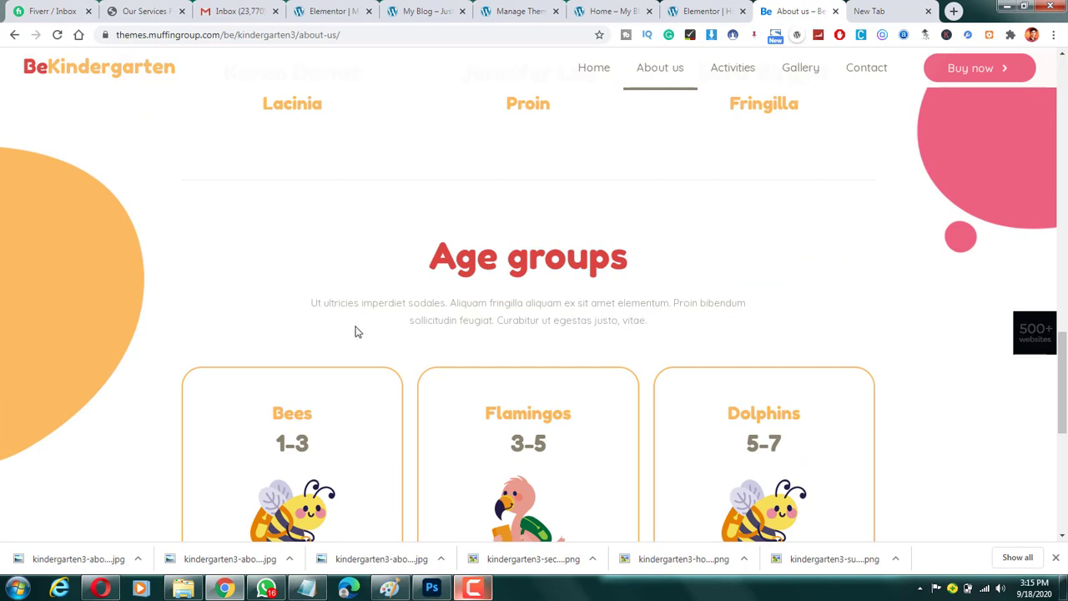
click(701, 10)
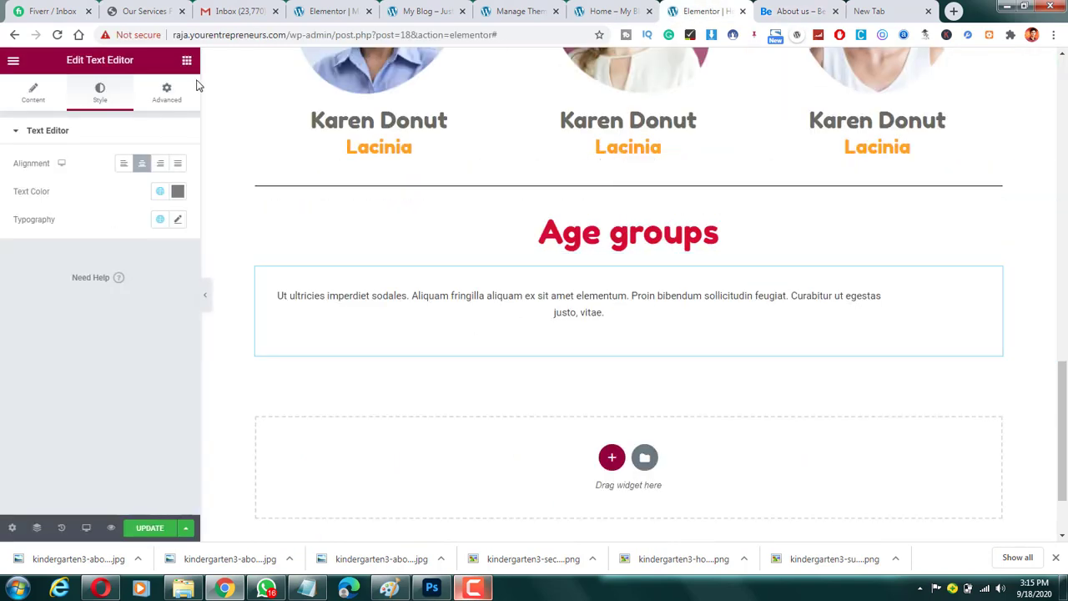
click(170, 91)
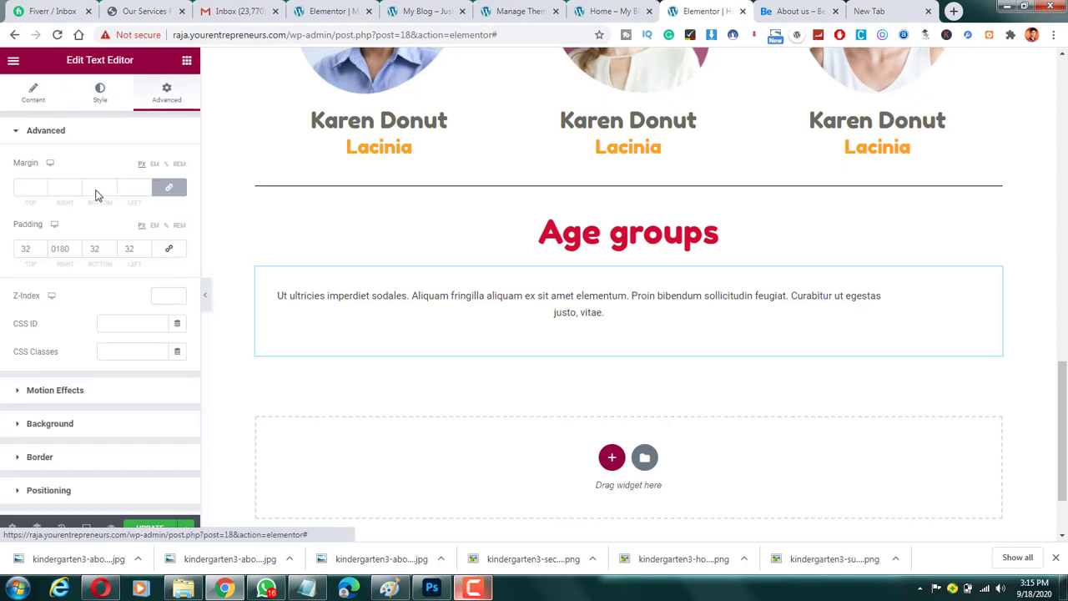
click(41, 247)
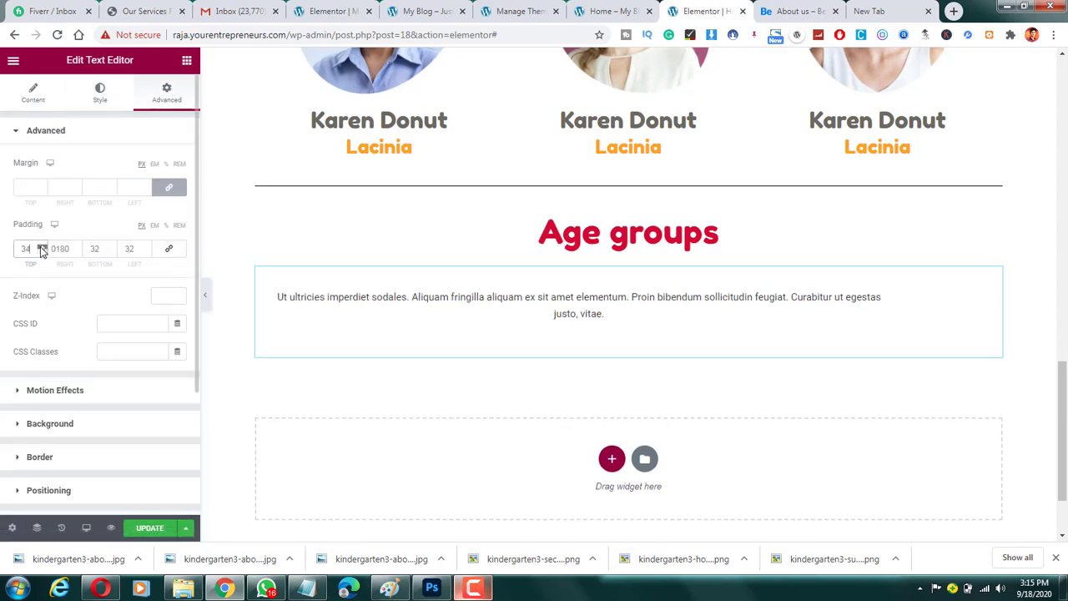
click(40, 247)
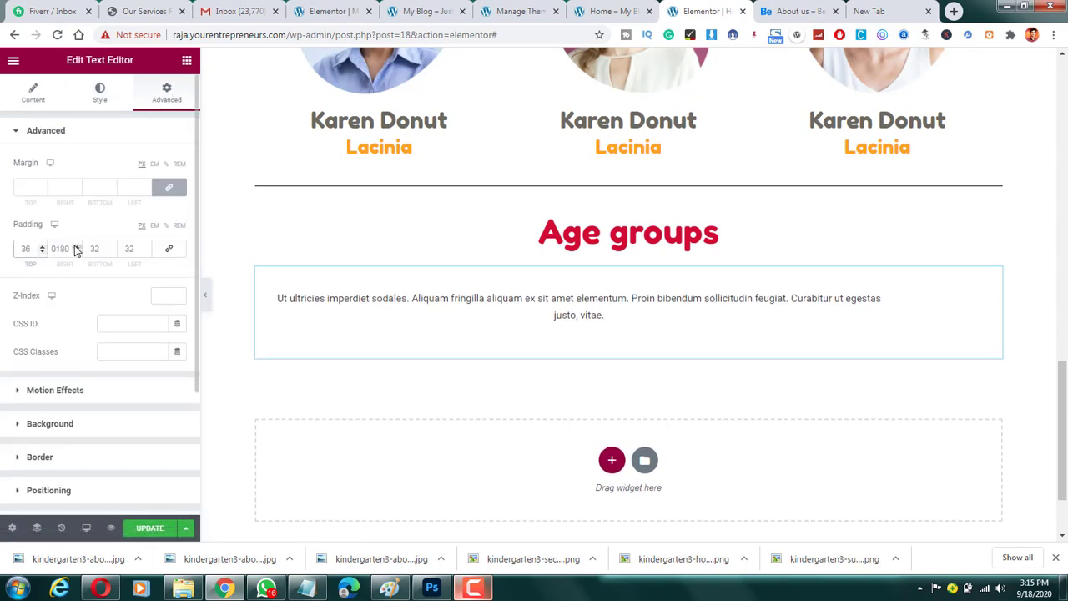
double_click(65, 251)
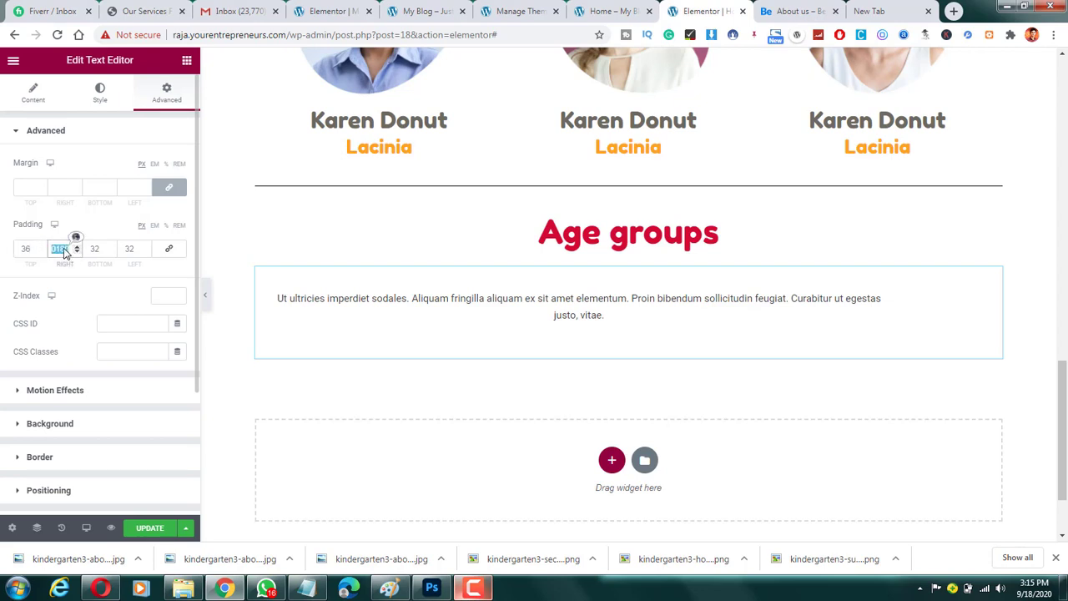
text(0)
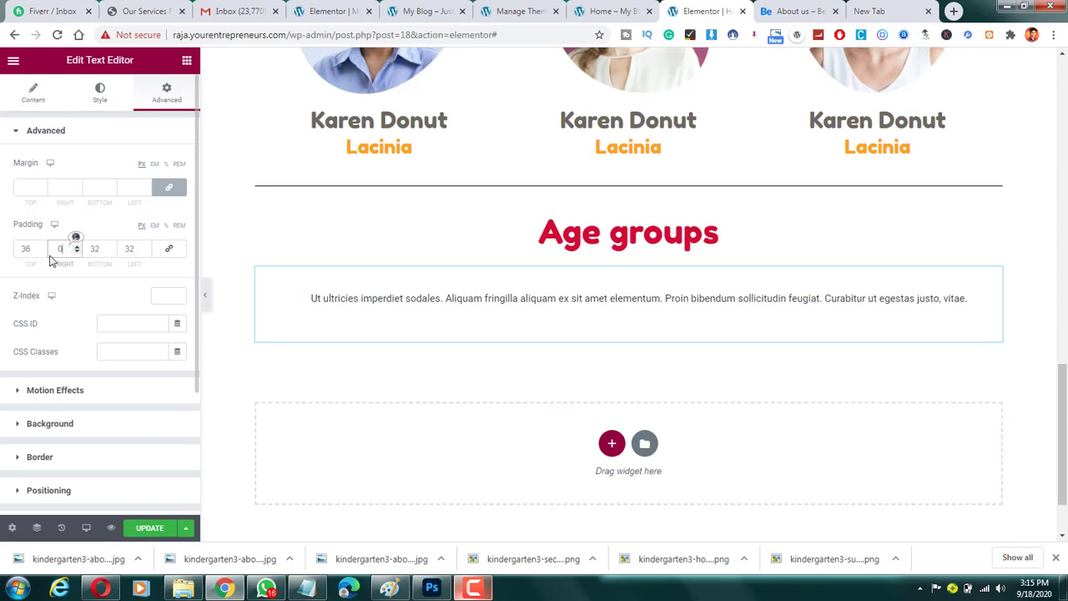
click(35, 251)
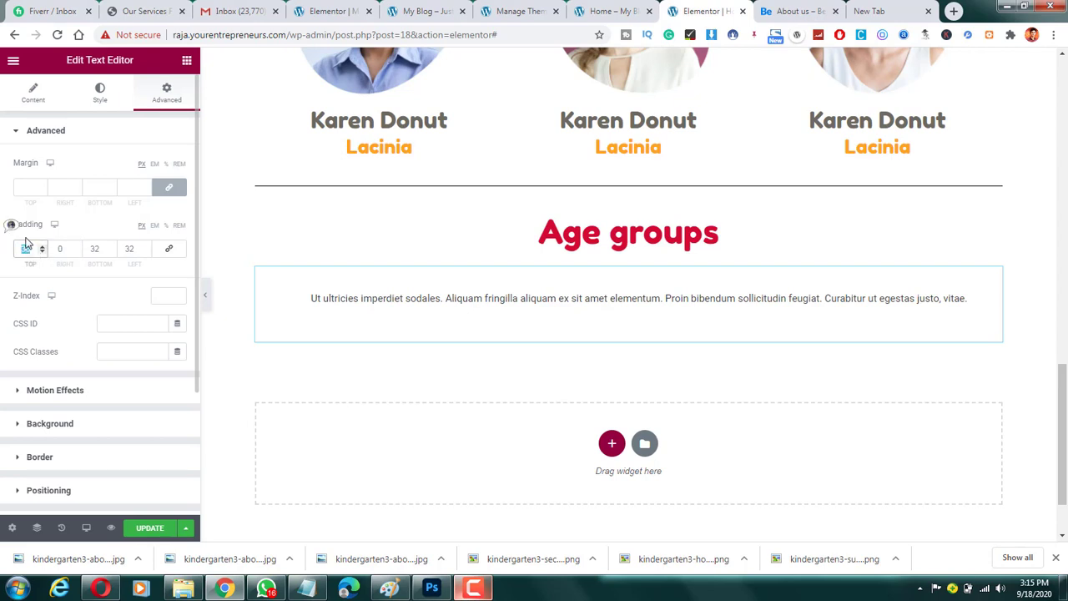
text(0)
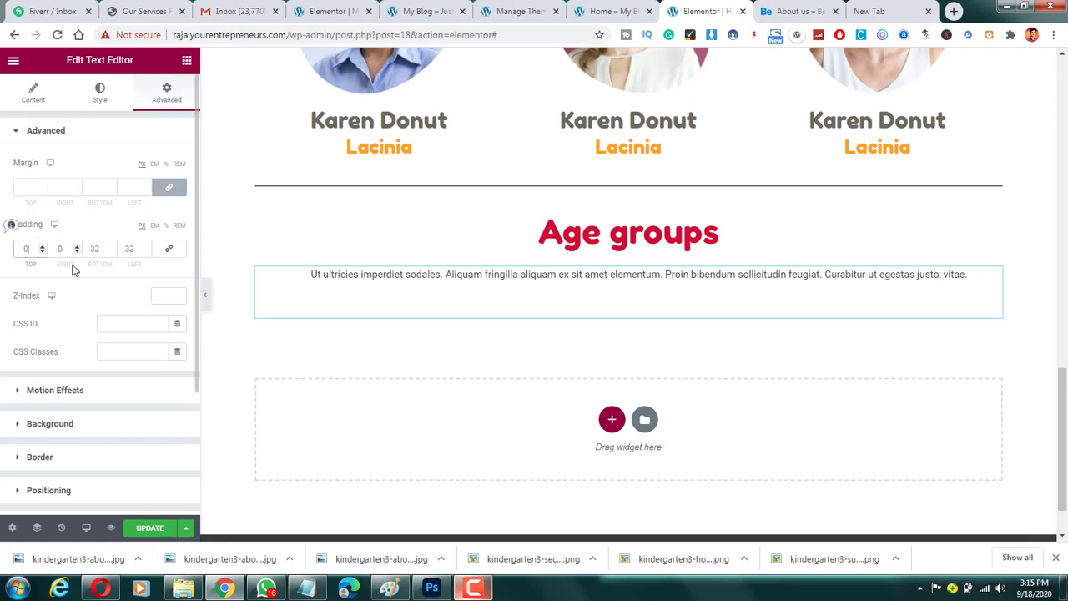
Set the right padding of the "Age groups" paragraph to 200 px.
key(Tab)
text(100)
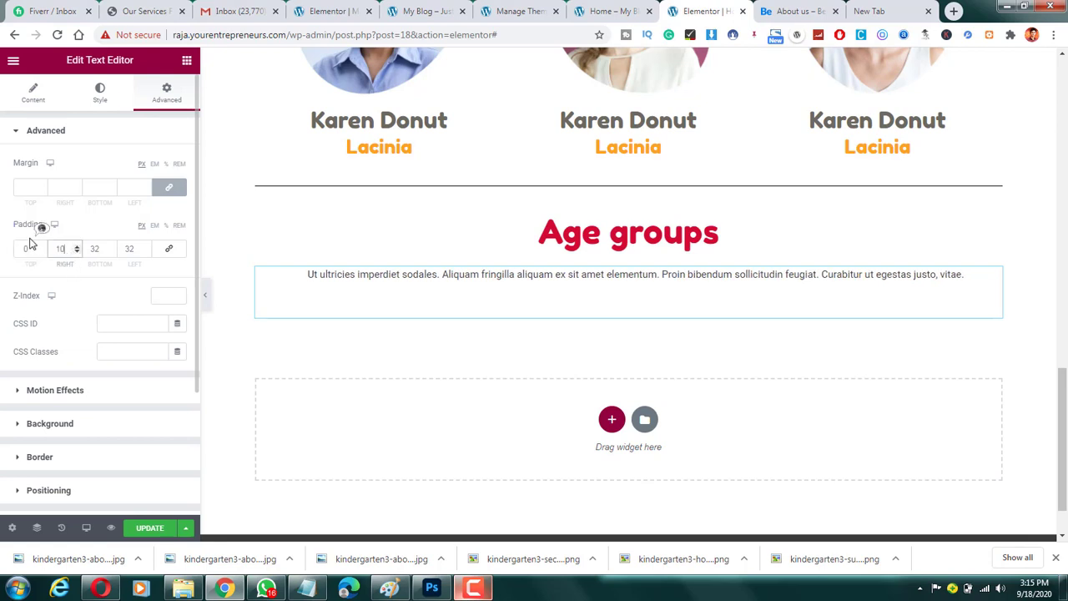
key(BackSpace)
key(BackSpace)
key(BackSpace)
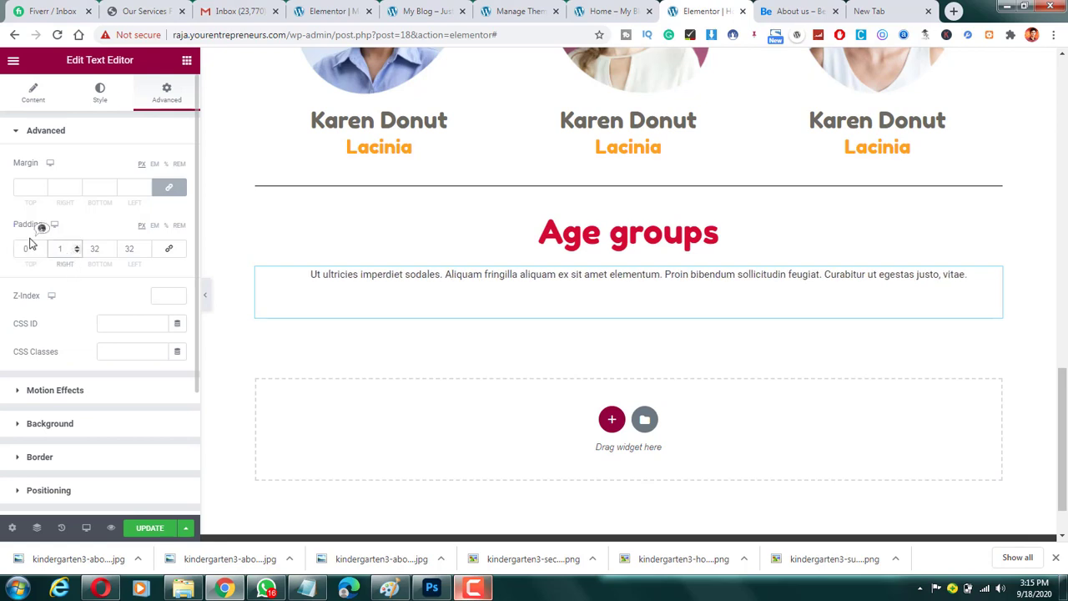
text(0200)
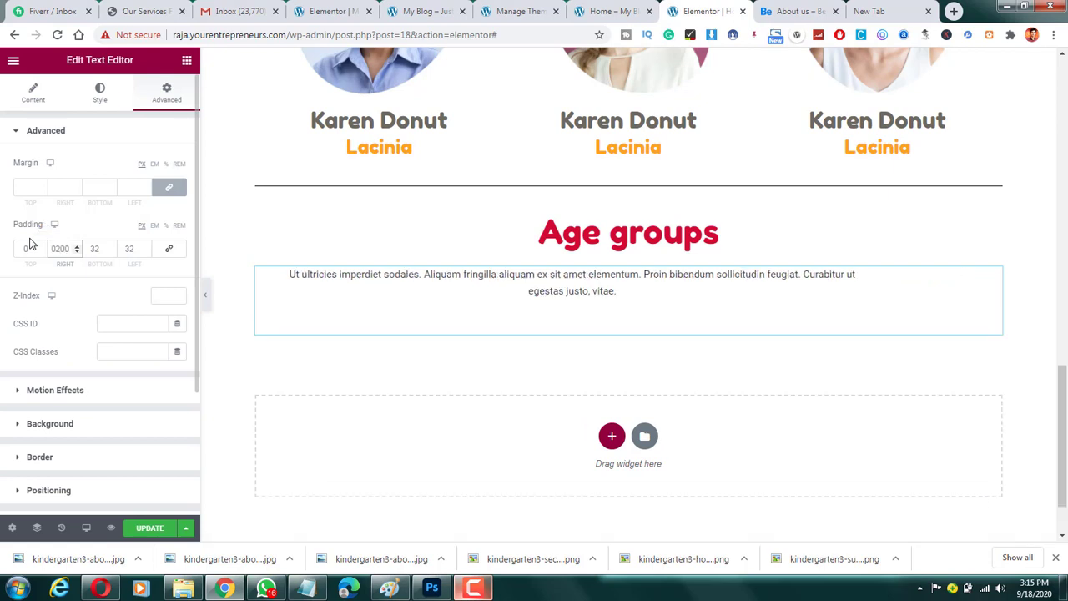
Set the paragraph's bottom padding to 0 and left padding to 200 px, and compare it with the About us reference page.
click(99, 251)
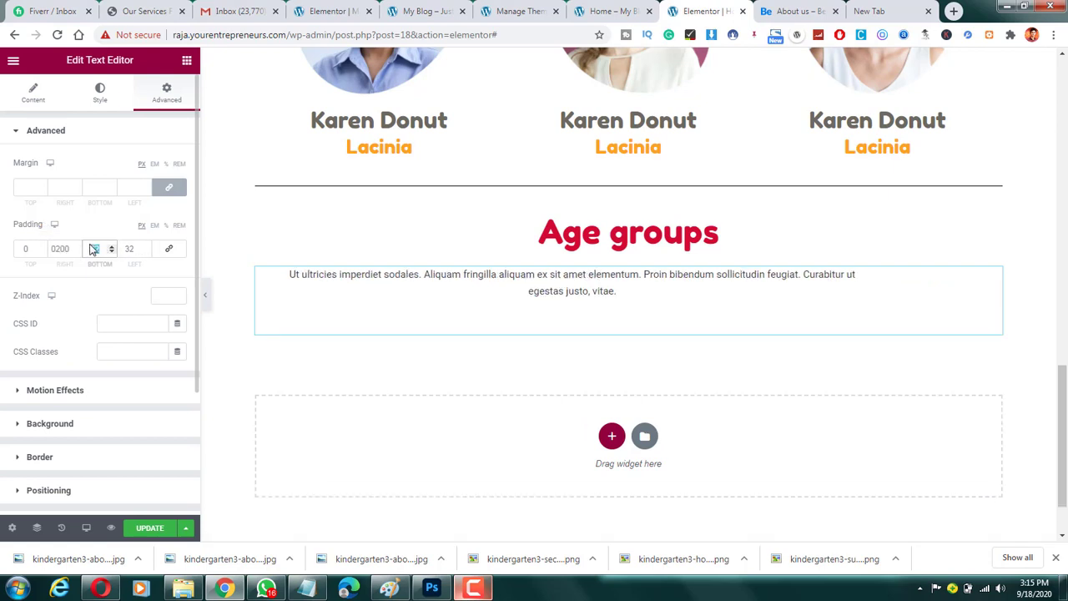
text(3)
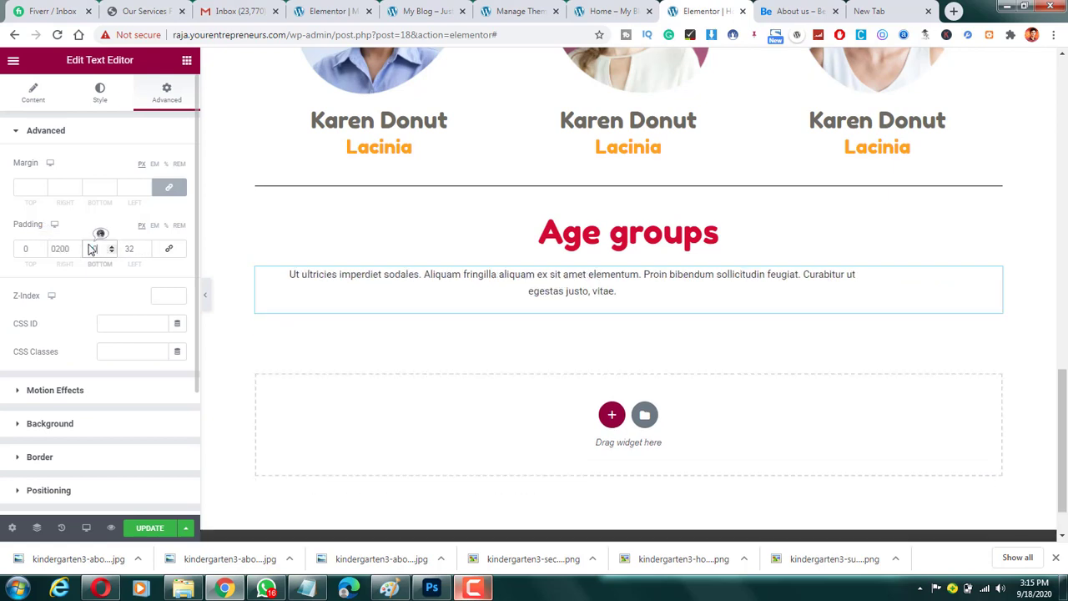
double_click(131, 250)
text(200)
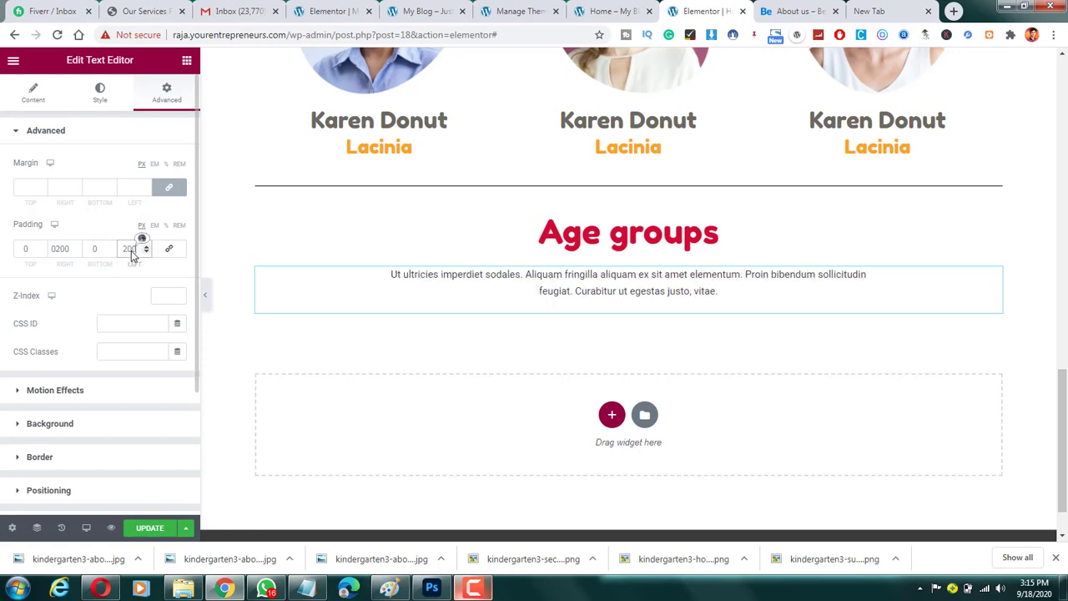
scroll(645, 251, down, 1)
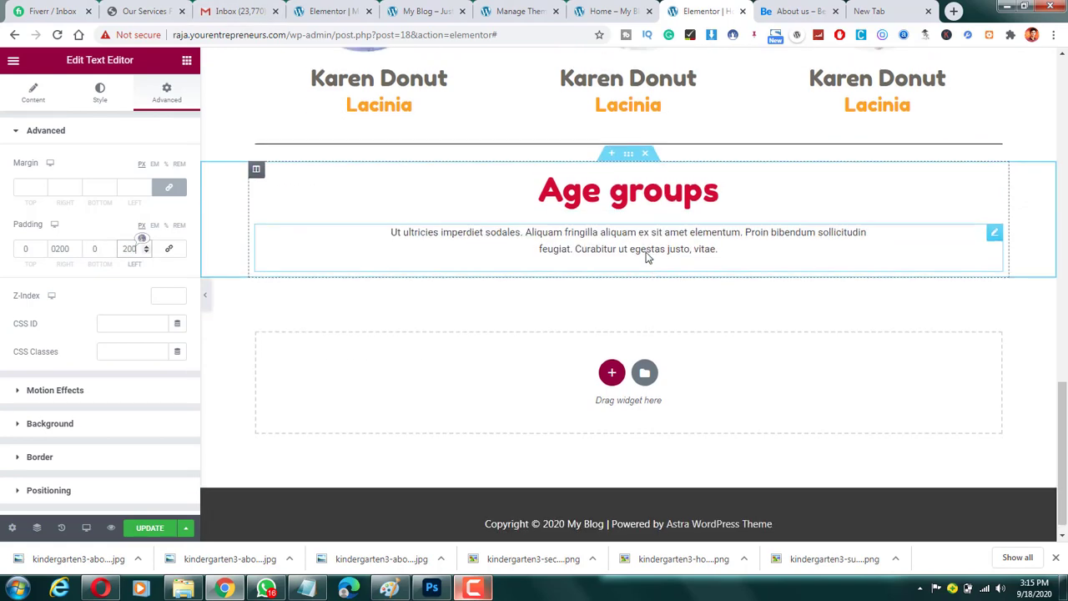
scroll(667, 209, up, 2)
click(789, 10)
click(705, 11)
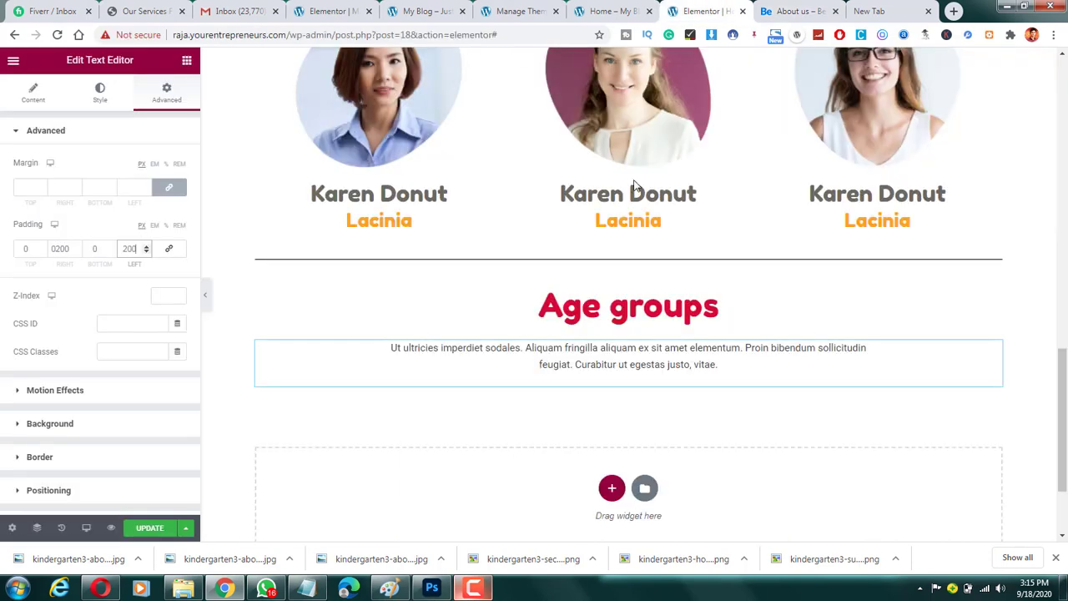
Set the font weight of the "Age groups" paragraph to 200 and check it against the About us reference page.
click(102, 88)
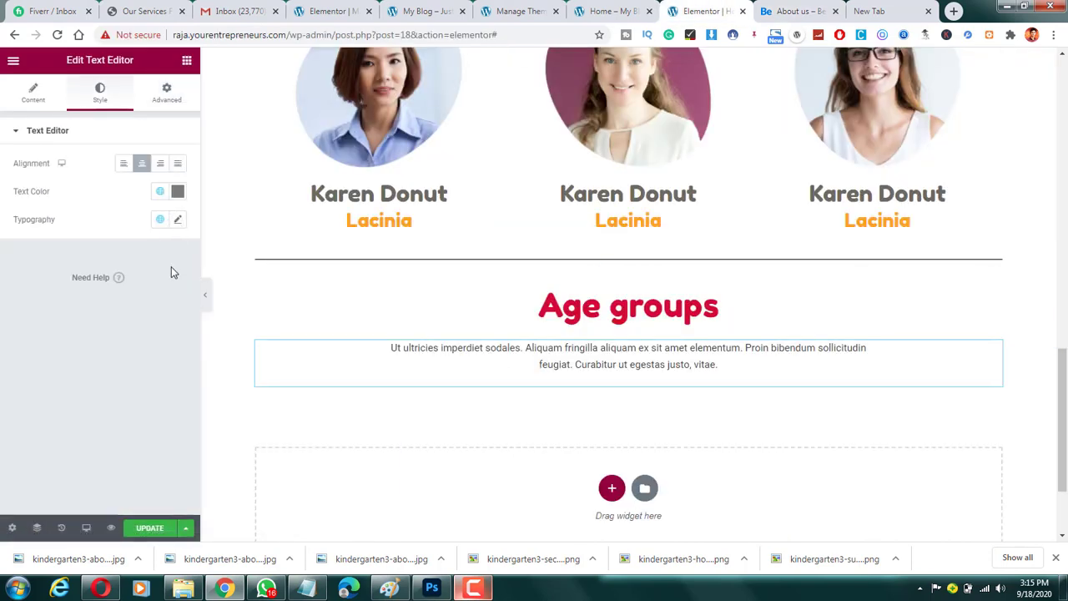
click(177, 219)
click(121, 362)
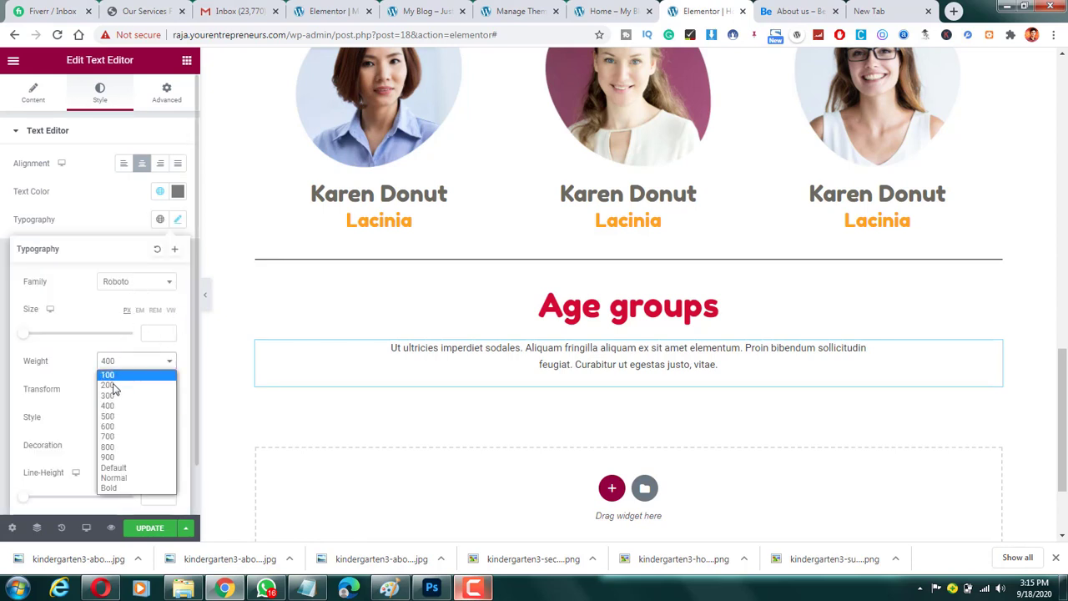
click(115, 393)
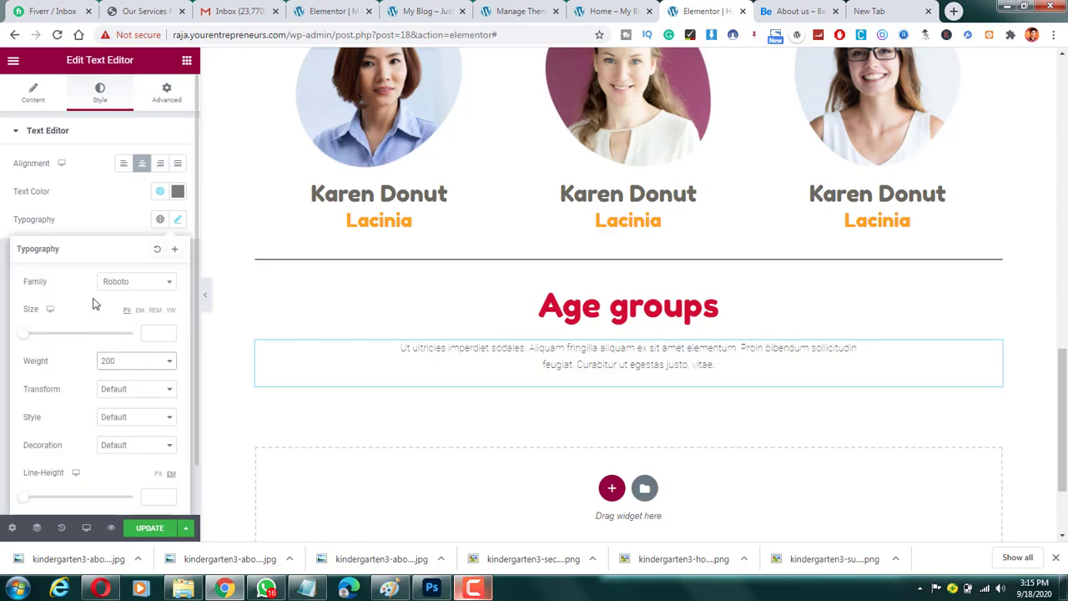
click(107, 222)
scroll(468, 379, down, 2)
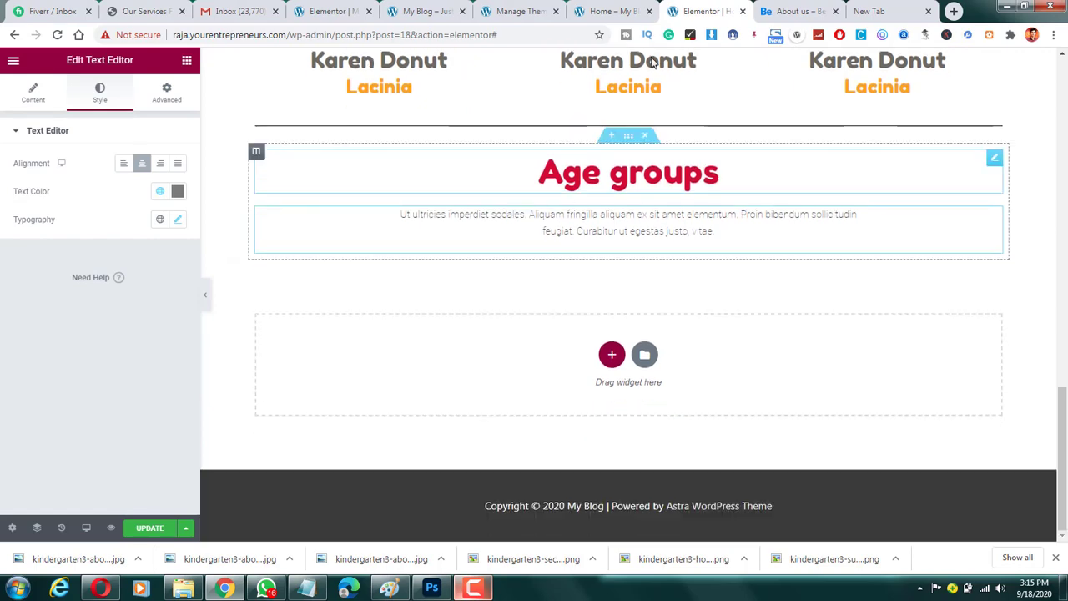
click(780, 10)
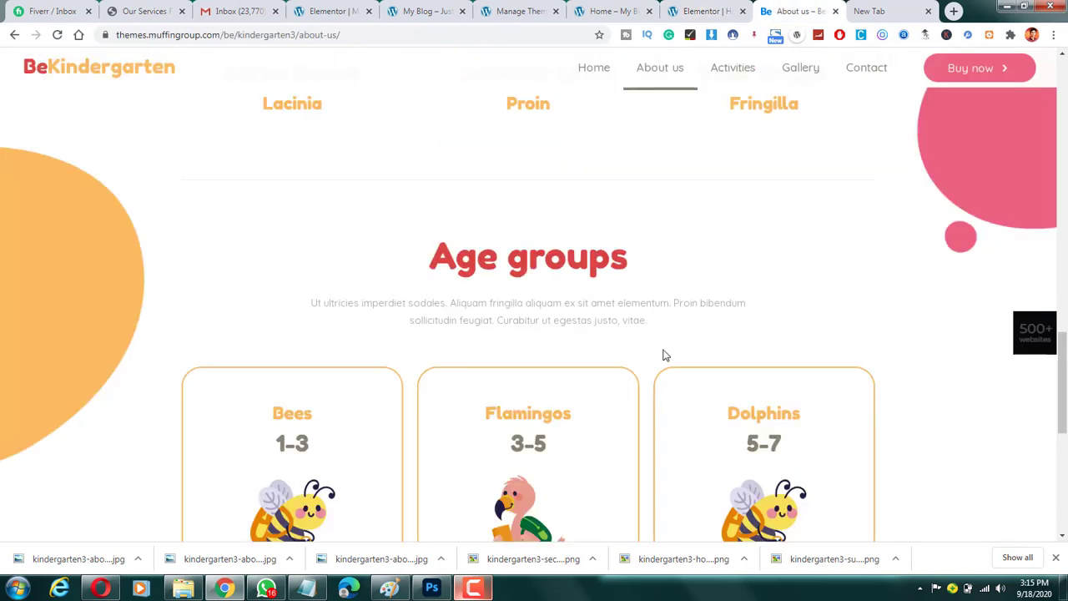
click(686, 9)
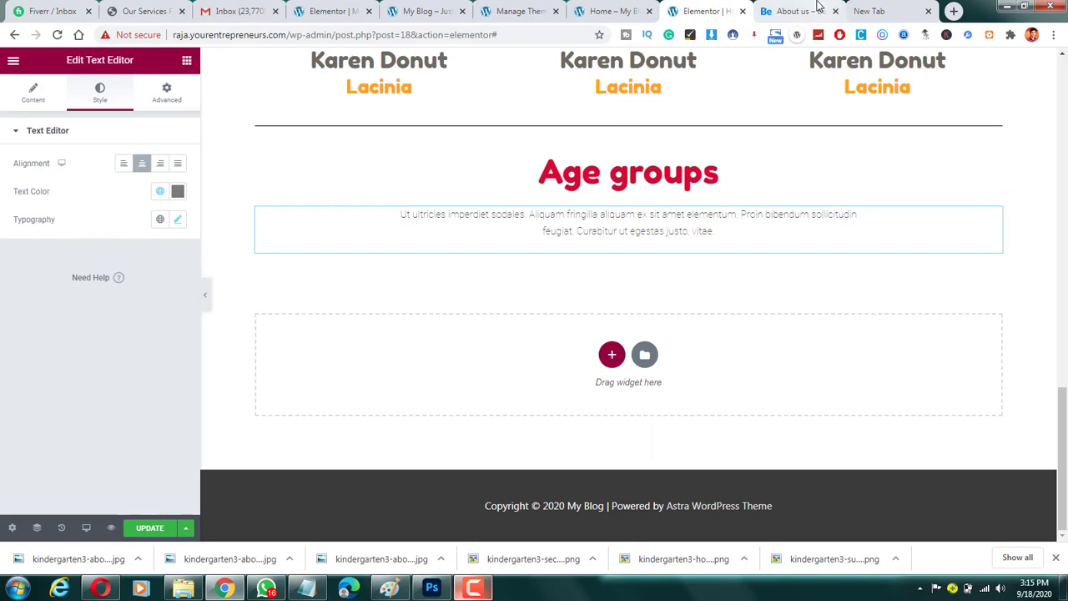
Check the age group cards on the reference page and add a three-column inner section below the "Age groups" paragraph.
click(785, 11)
scroll(508, 376, down, 3)
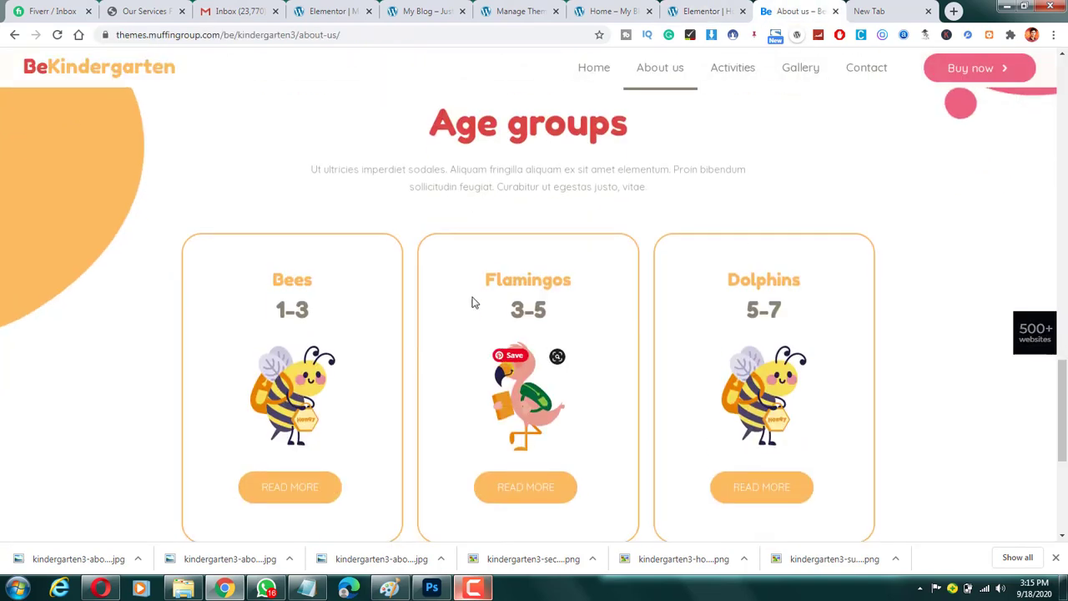
click(684, 10)
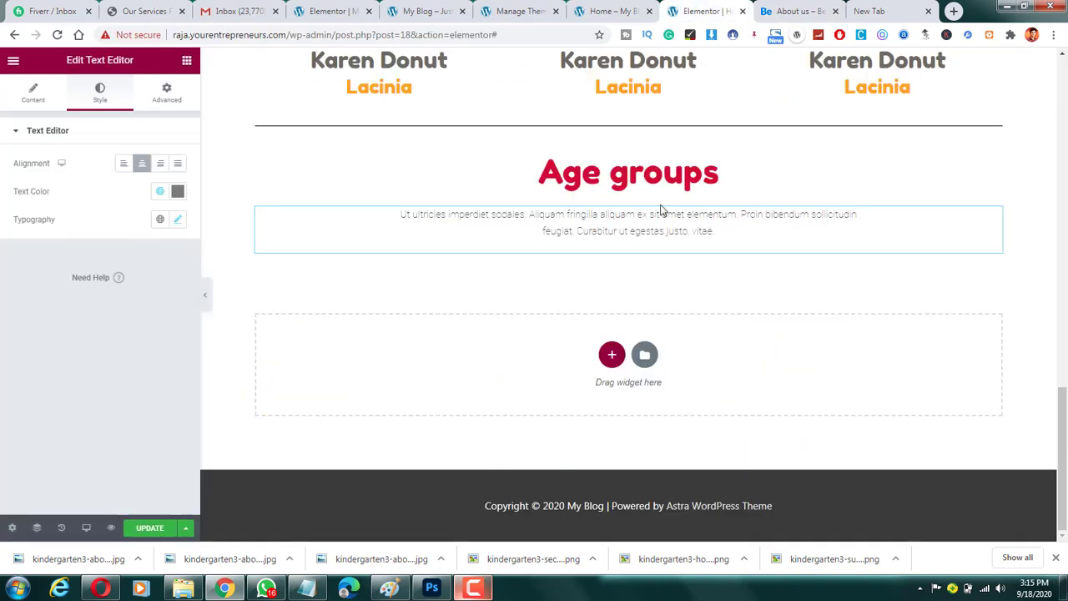
click(187, 60)
drag(55, 191, 620, 258)
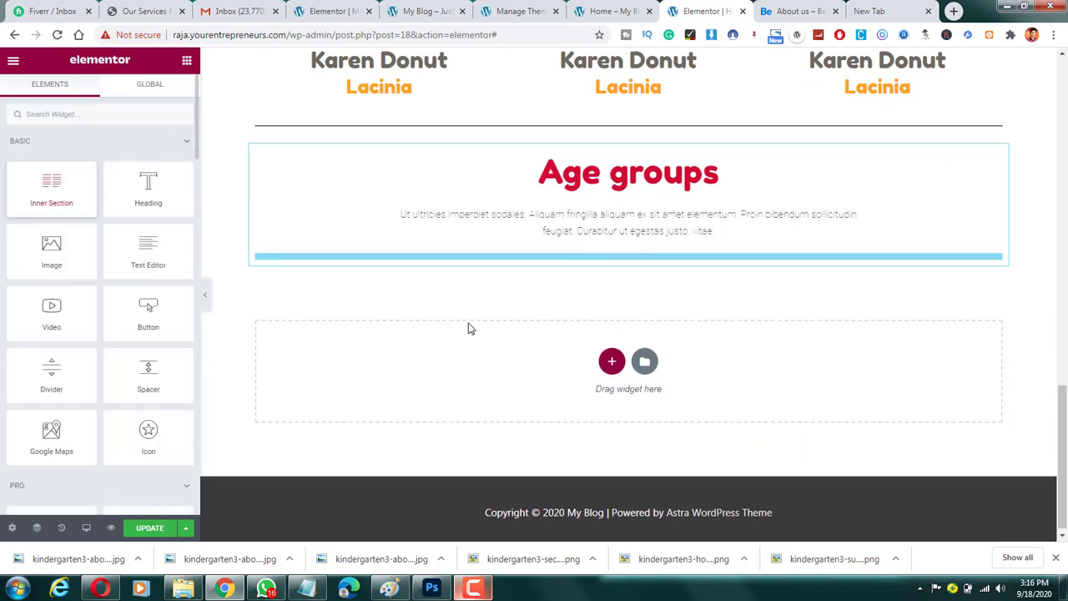
drag(204, 241, 205, 240)
right_click(378, 284)
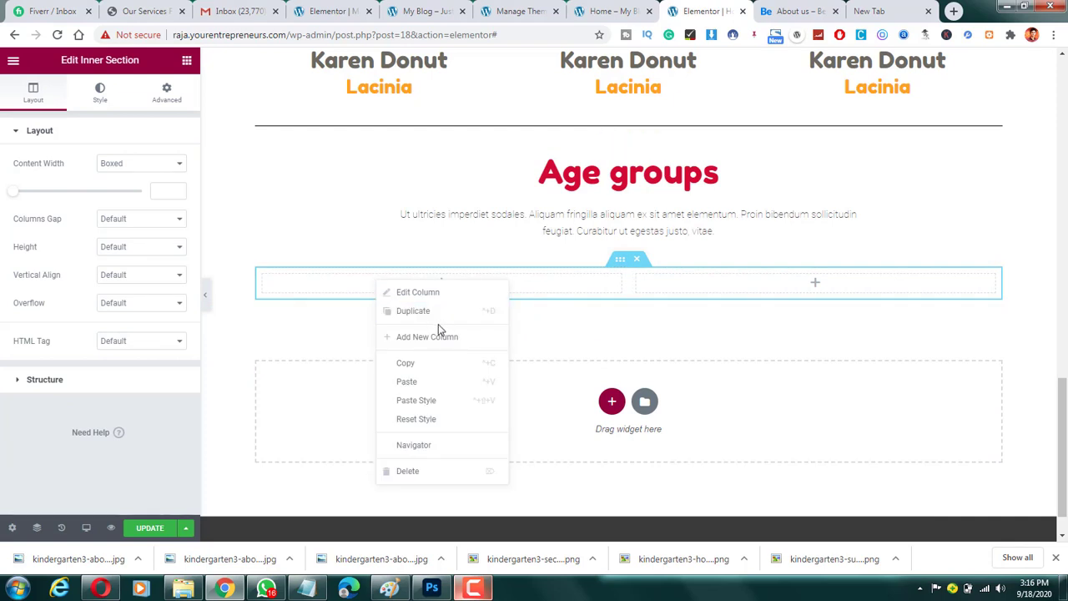
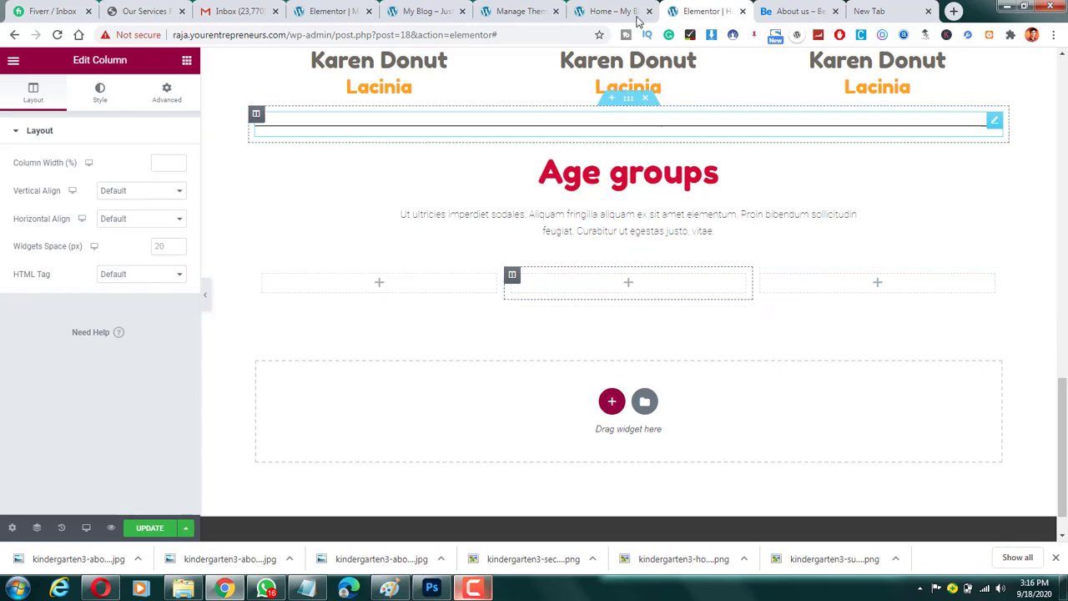
Copy the "Bees 1-3" text from the first age group card on the reference page and return to the Elementor page.
click(791, 11)
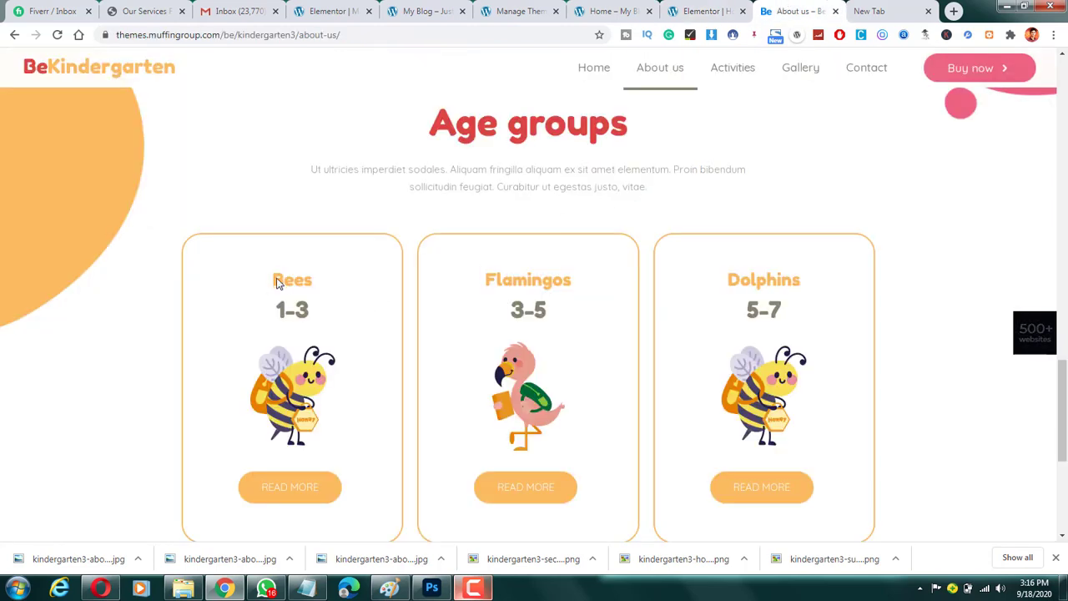
drag(274, 279, 301, 308)
right_click(301, 309)
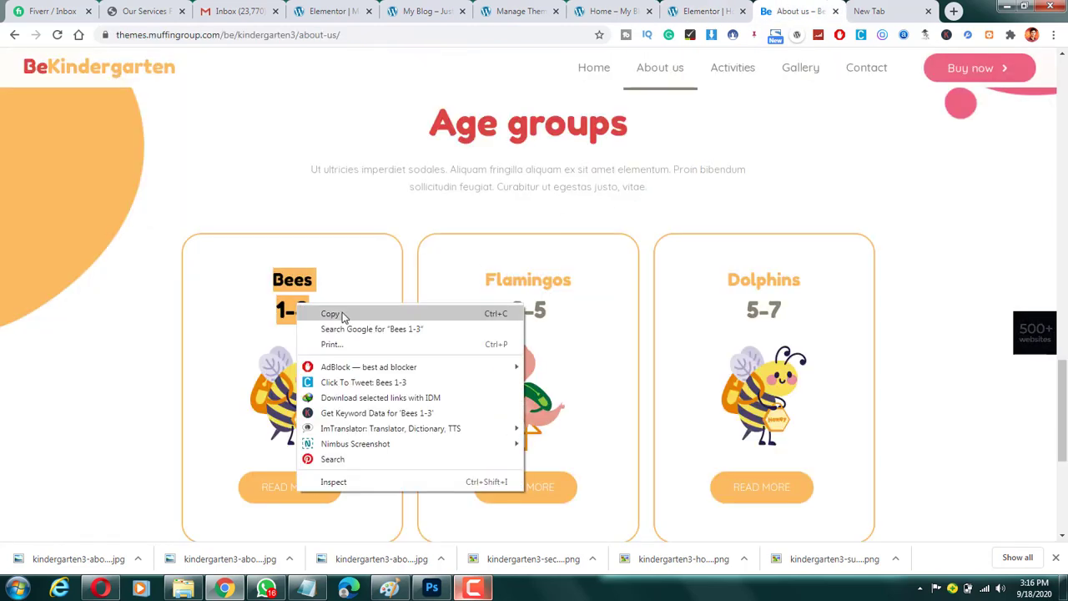
click(341, 314)
click(690, 6)
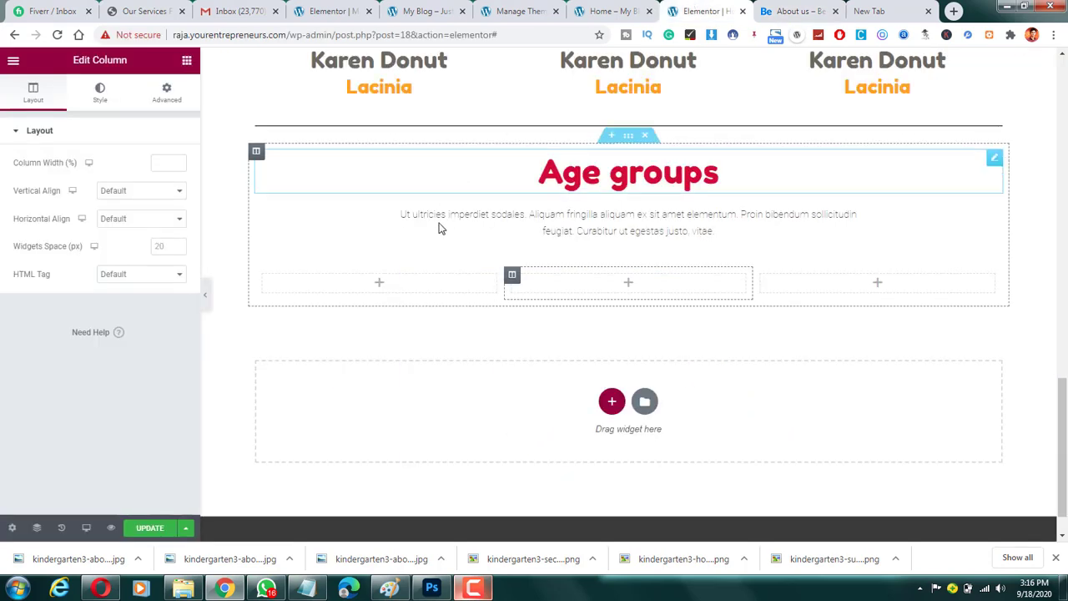
Add a Heading widget to the first inner section column and replace its title with the copied "Bees 1-3" text.
click(378, 284)
drag(144, 199, 376, 288)
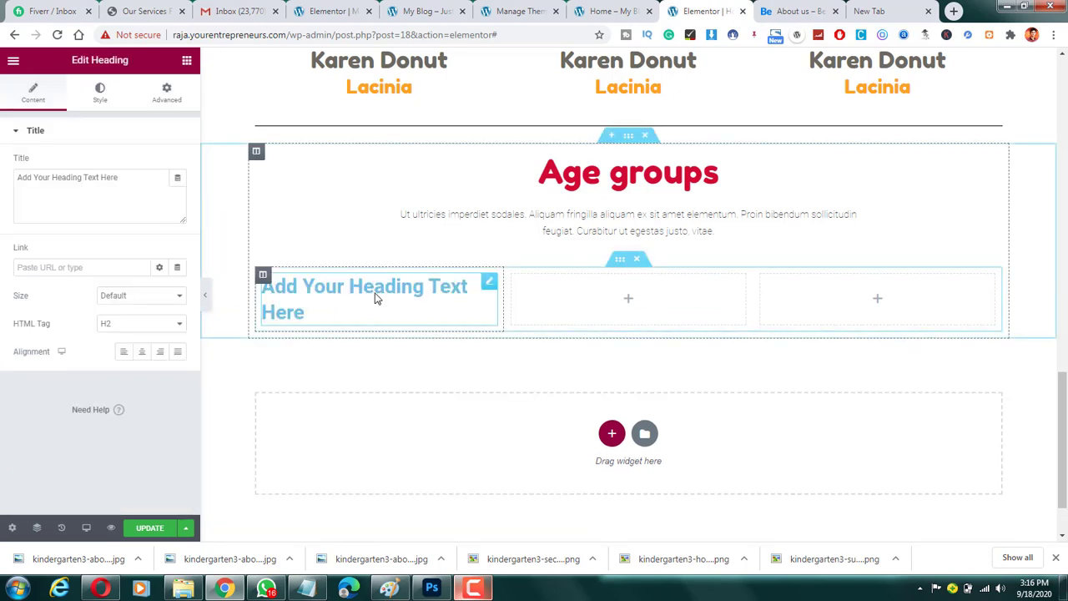
triple_click(127, 204)
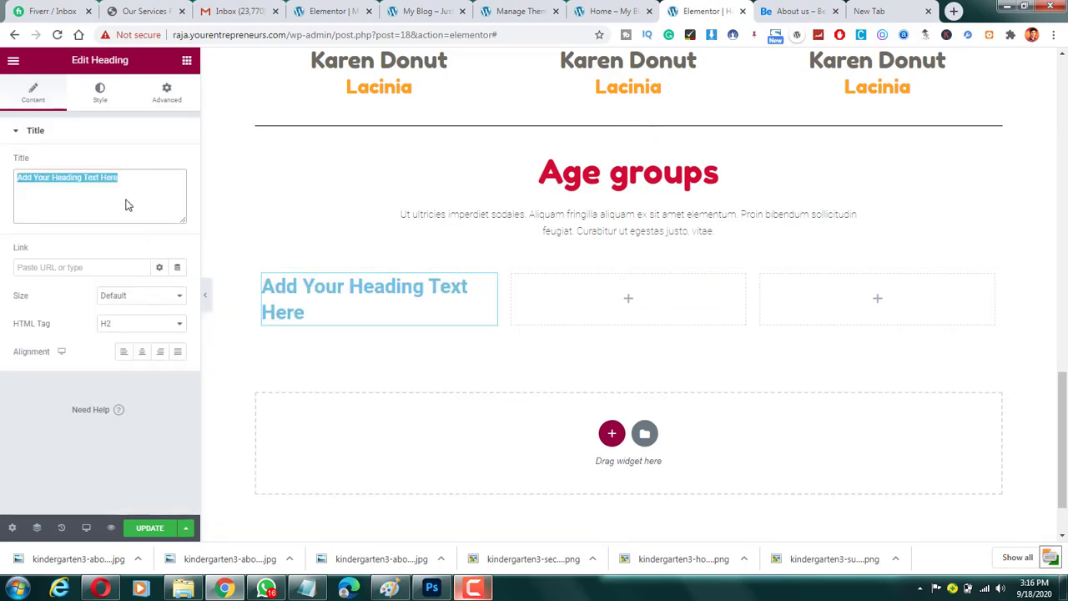
click(793, 11)
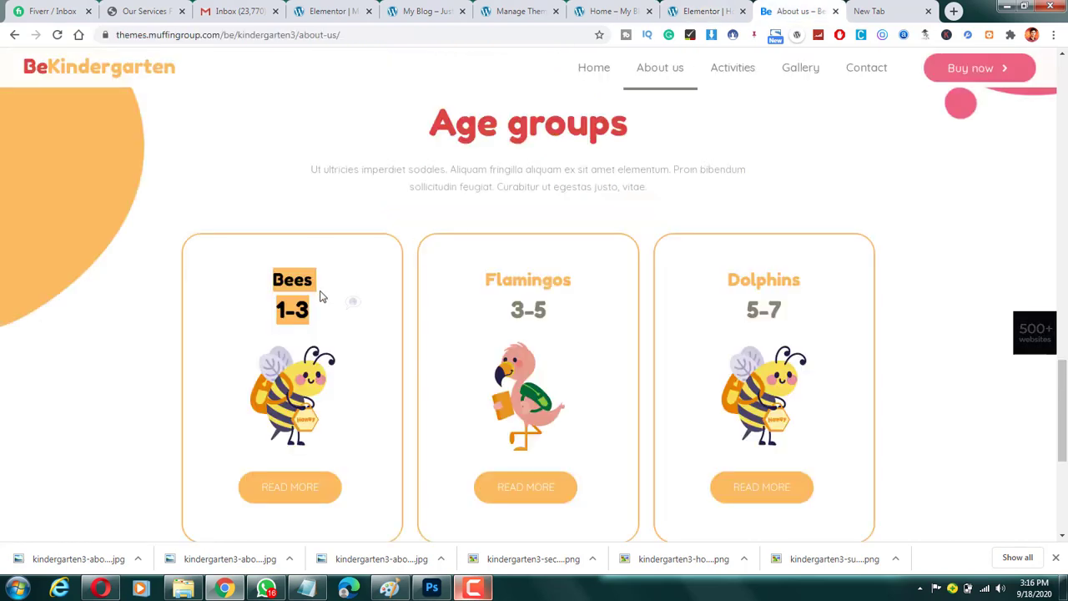
key(ctrl+shift+Tab)
key(ctrl+v)
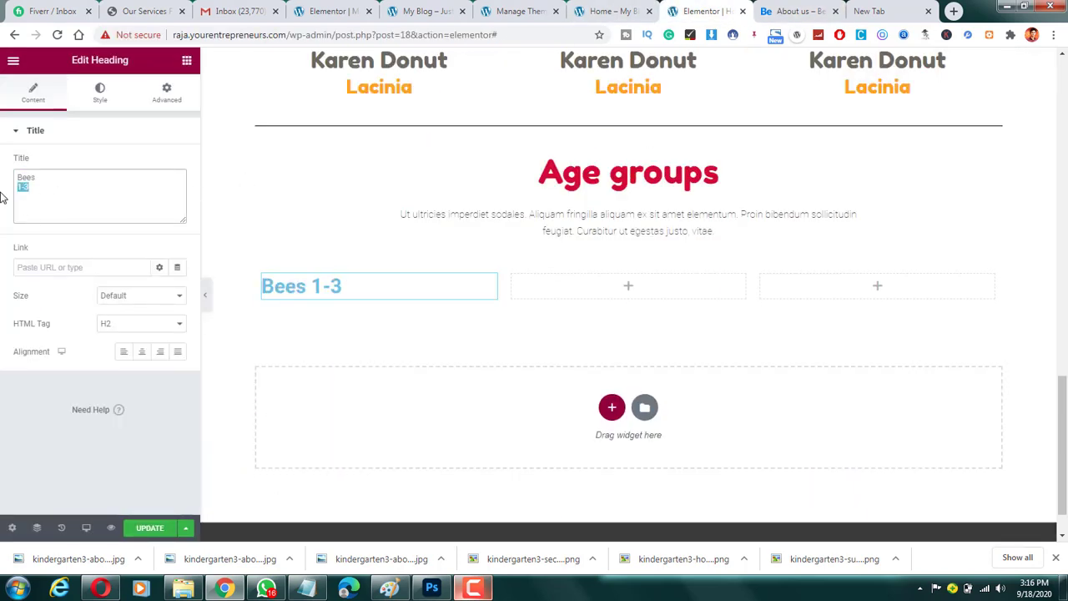
Remove "1-3" from the first column's heading so its title is "Bees", and centre-align the heading.
key(BackSpace)
click(142, 351)
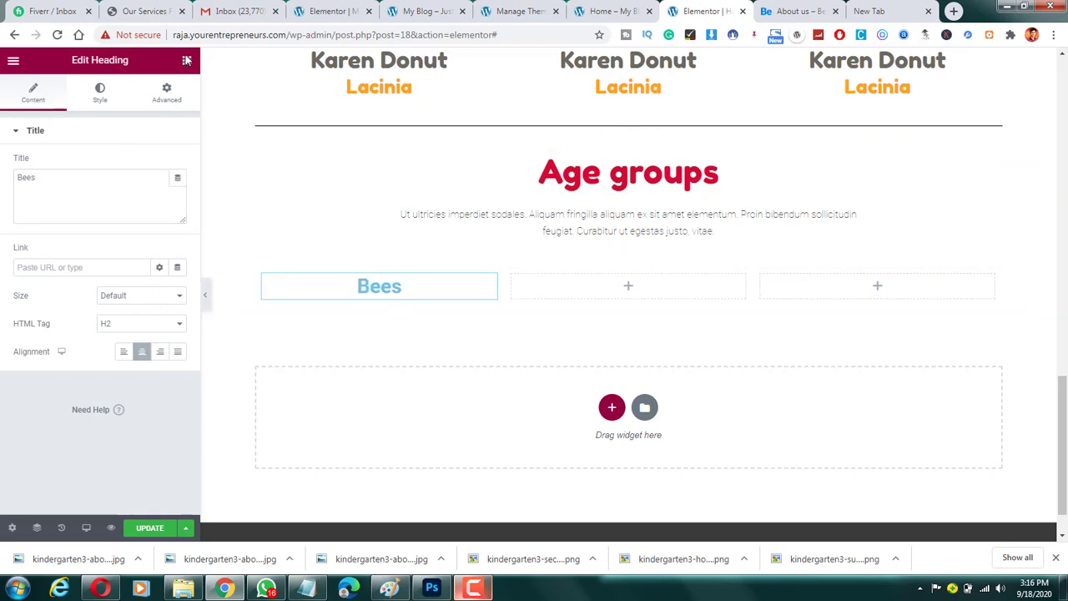
Add a second Heading widget below "Bees" in the first column, with the title "1-3" and centre alignment.
drag(154, 191, 384, 300)
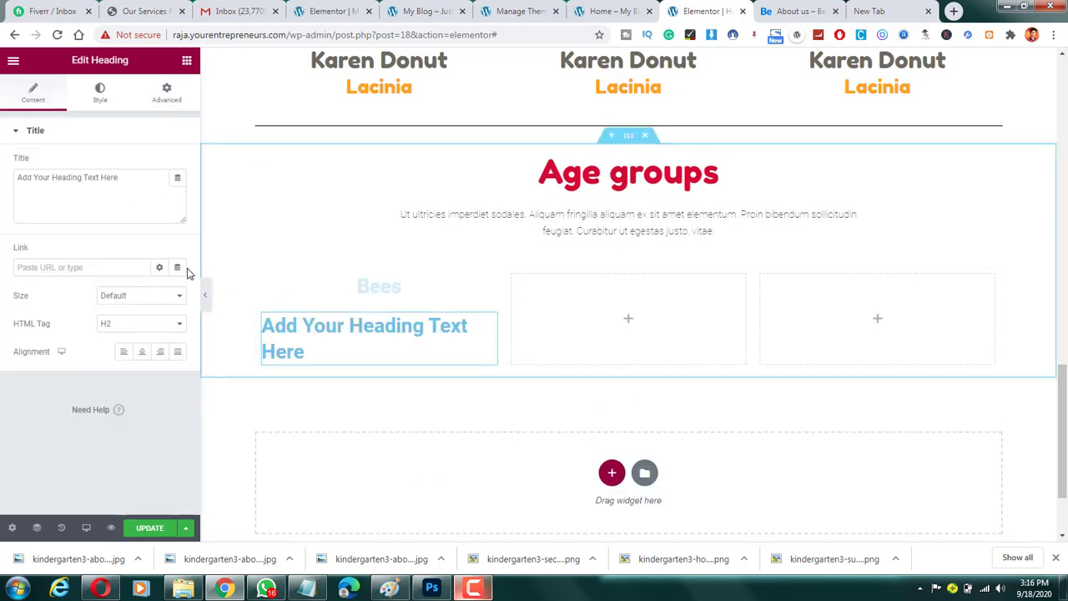
click(98, 194)
key(ctrl+a)
text(Bees)
key(Return)
text(1-3)
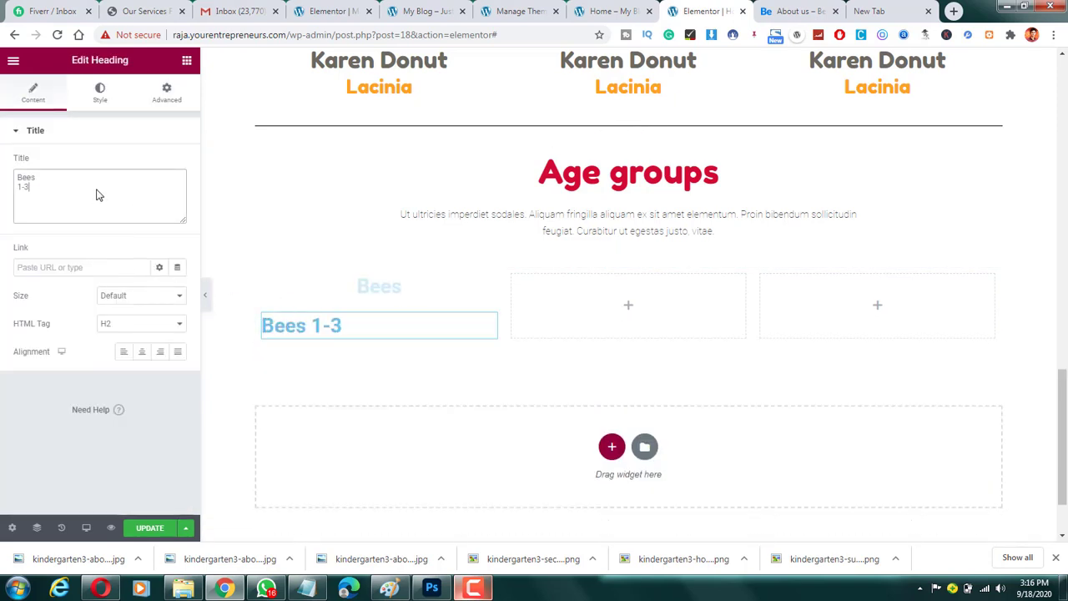
drag(36, 178, 7, 180)
key(BackSpace)
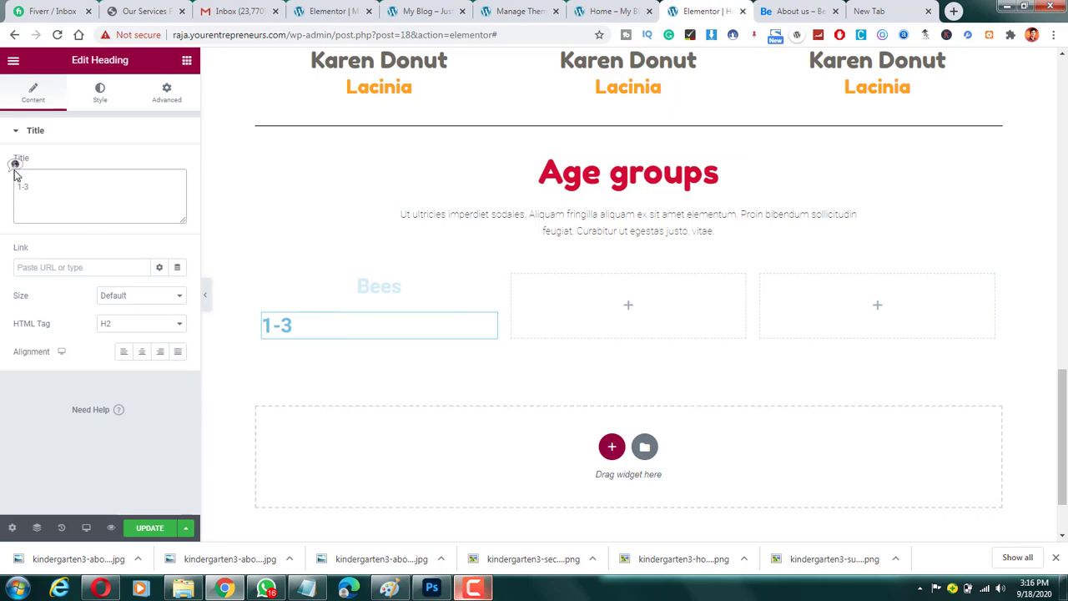
click(141, 352)
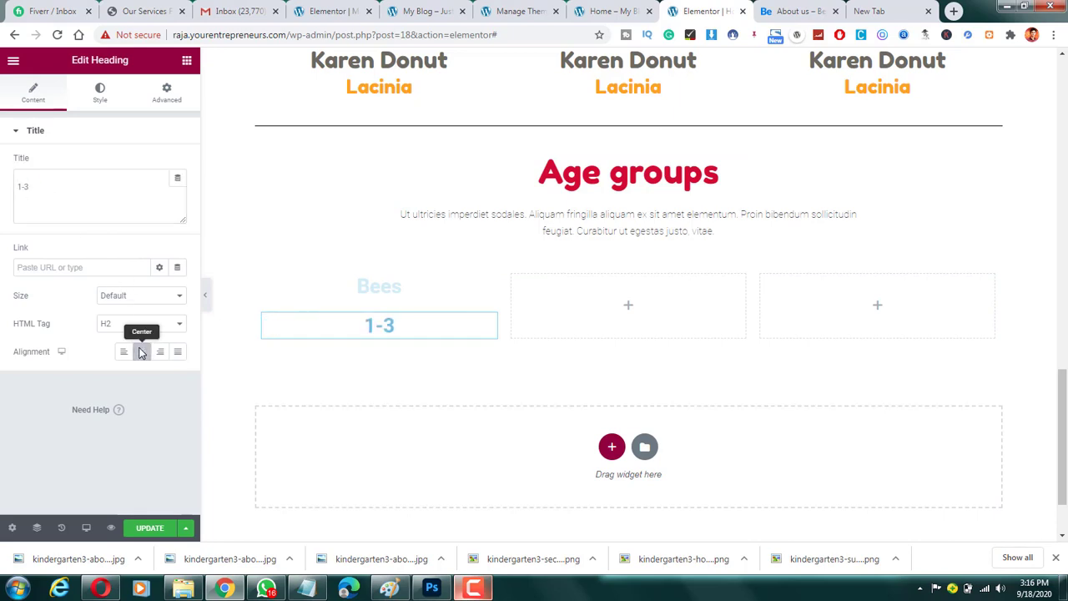
Check the reference card's colours, copy the description colour #FFA320 from the first team member card, and note it in Notepad.
click(814, 8)
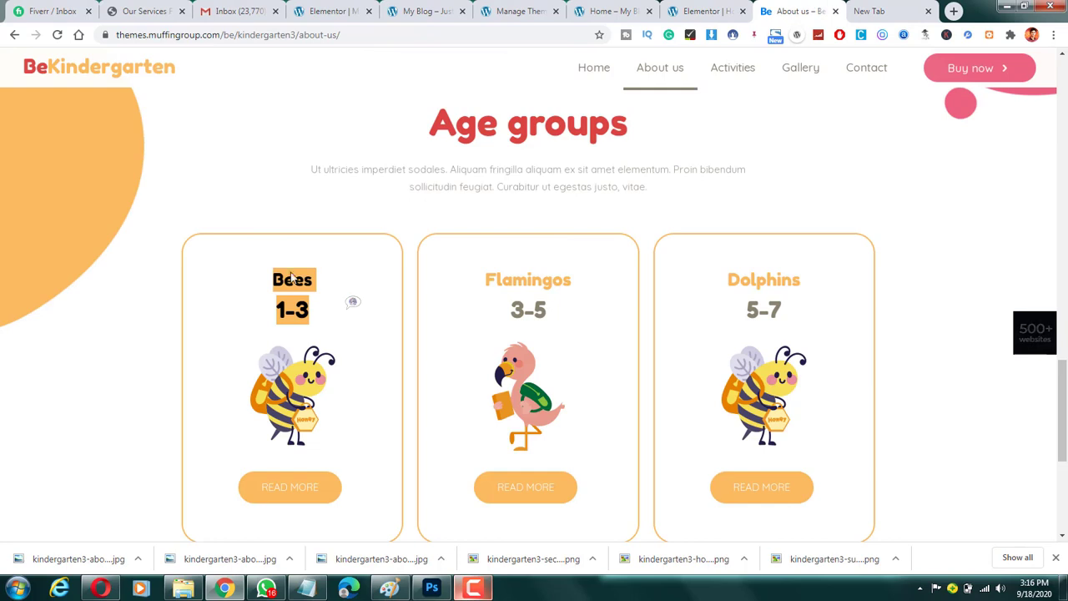
click(716, 7)
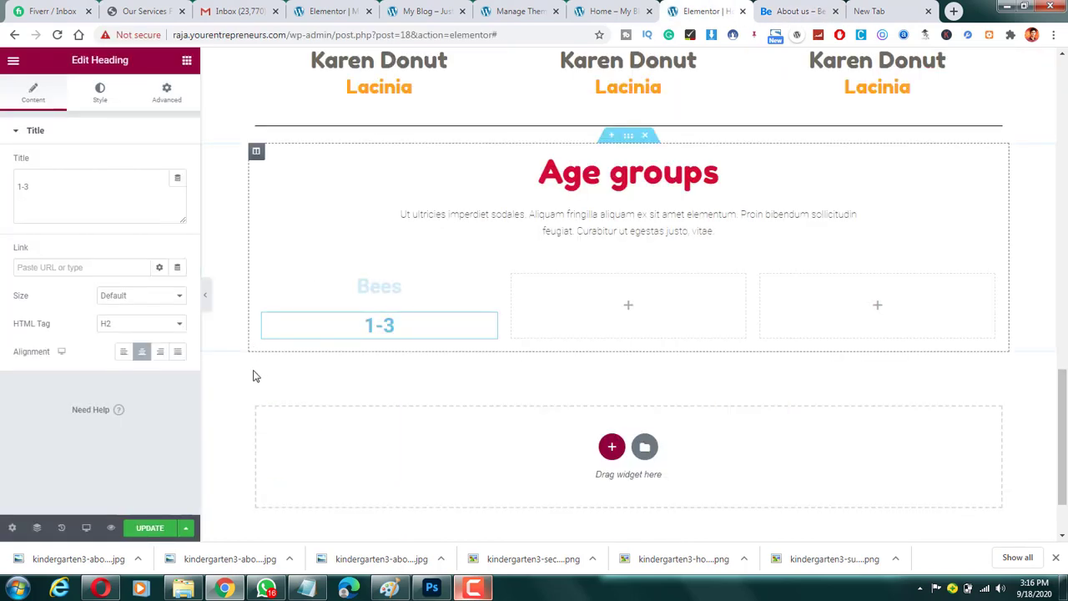
click(306, 589)
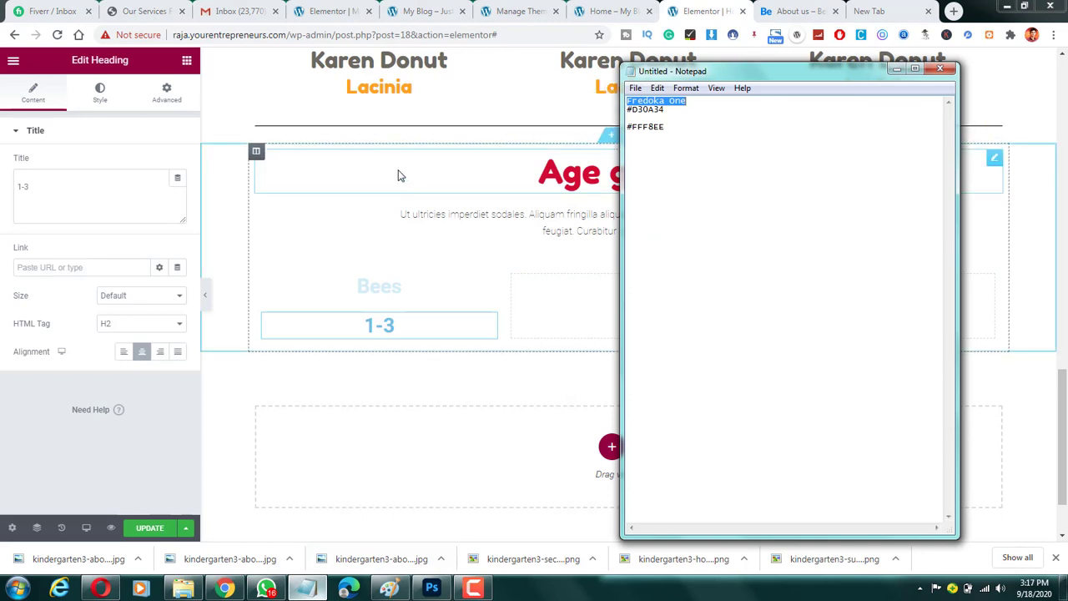
click(388, 90)
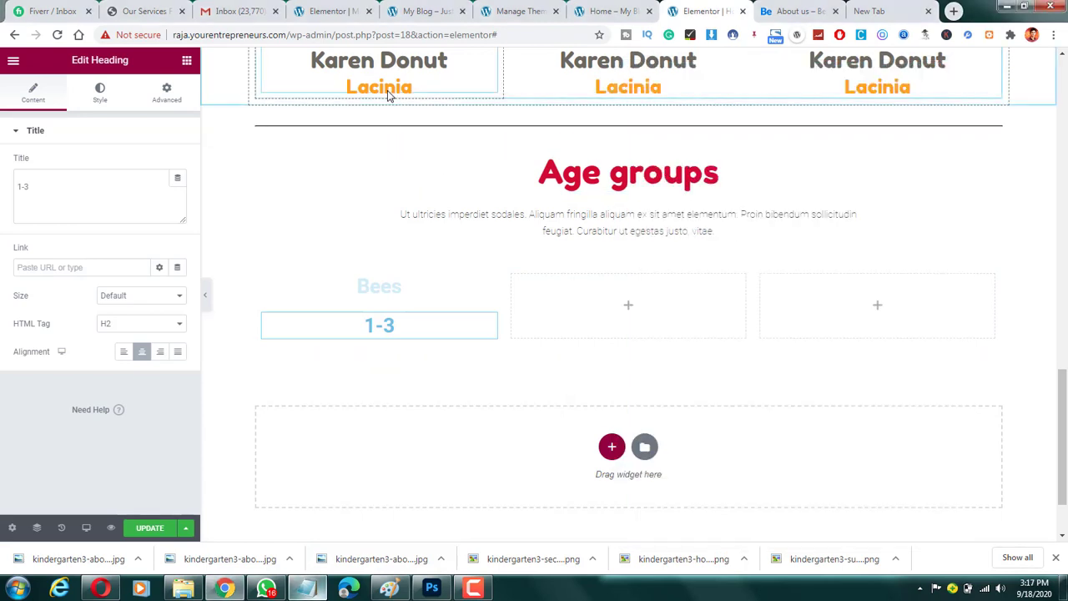
click(99, 94)
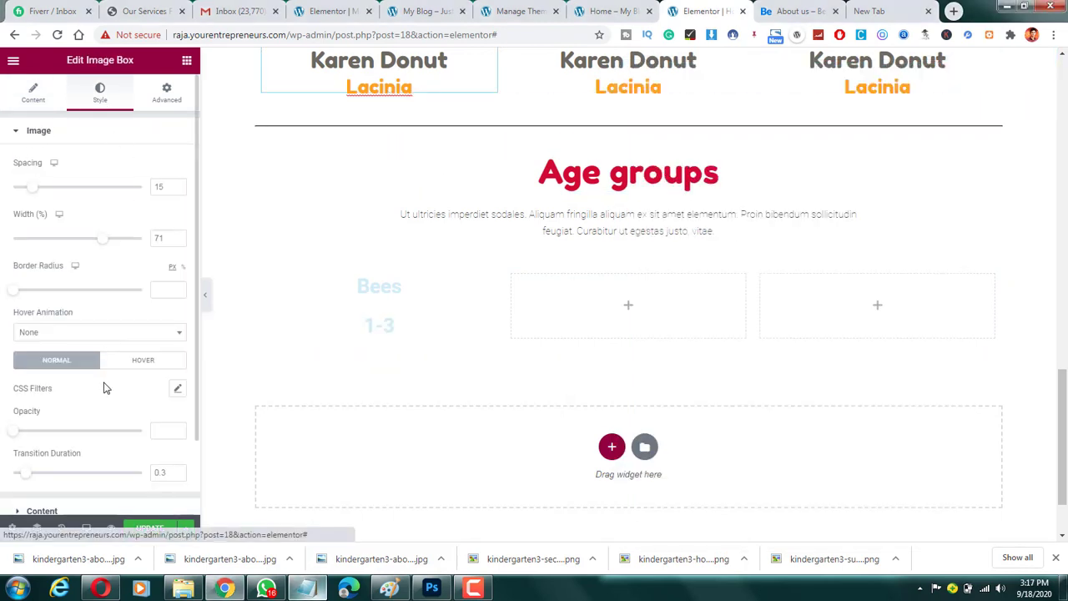
scroll(105, 347, down, 2)
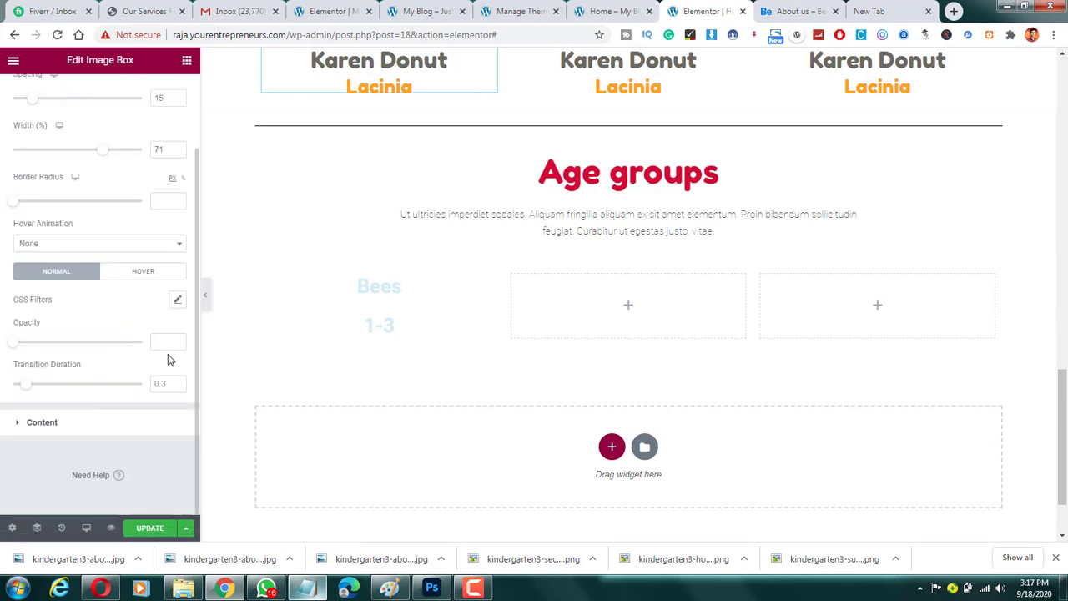
click(172, 421)
click(175, 415)
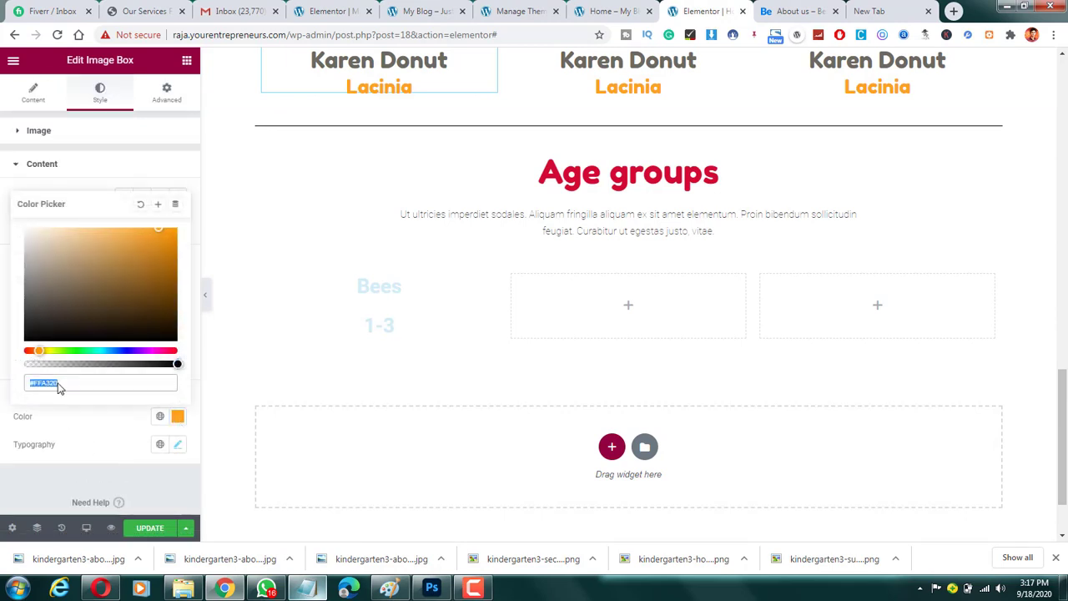
click(308, 589)
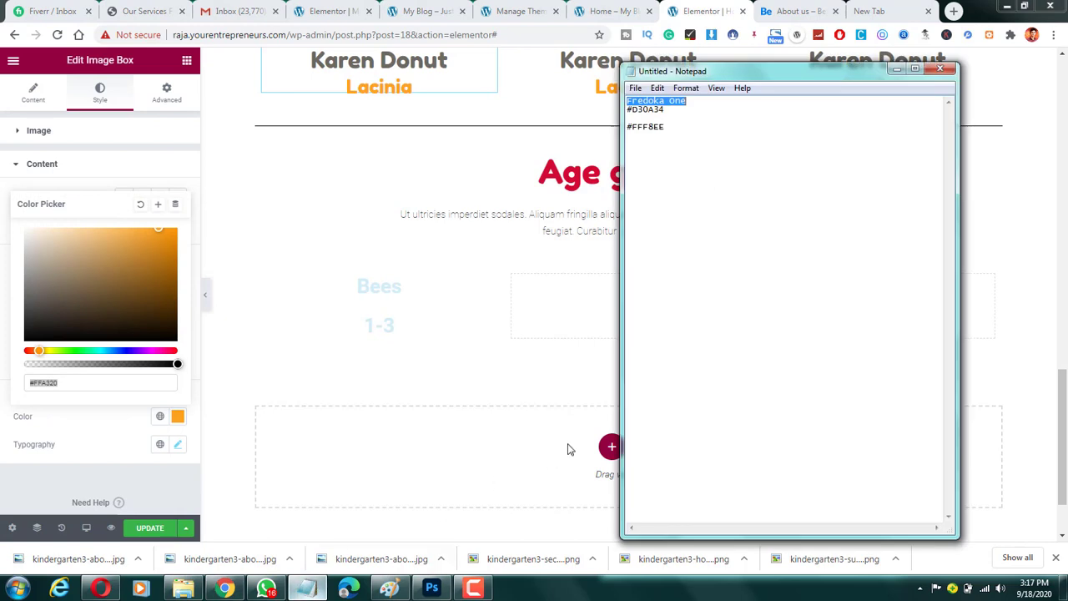
key(Down)
key(Down)
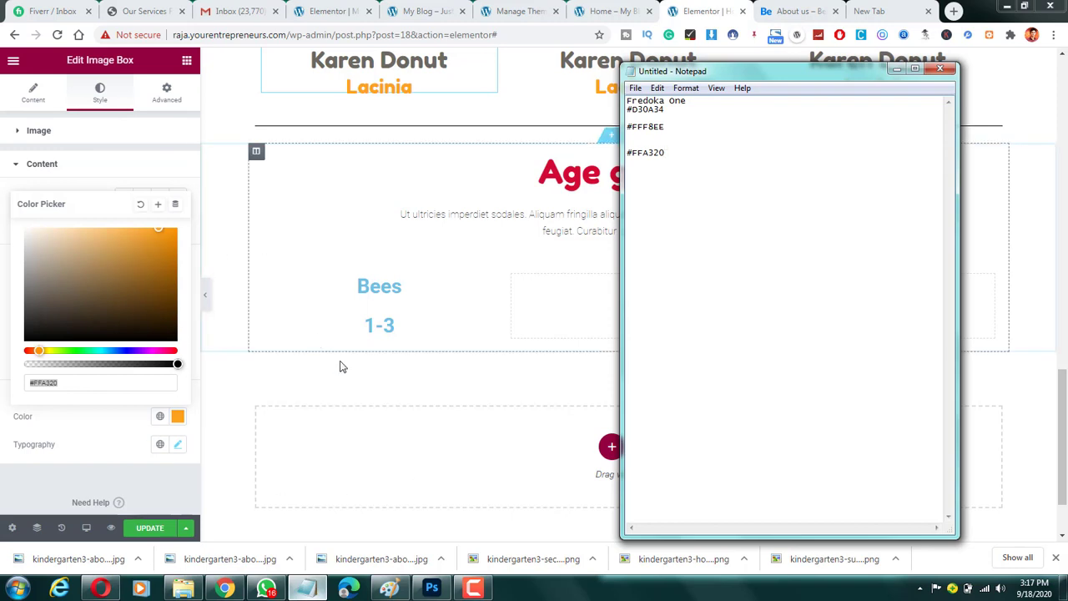
Set the "Bees" heading's text colour to the copied #FFA320.
click(403, 288)
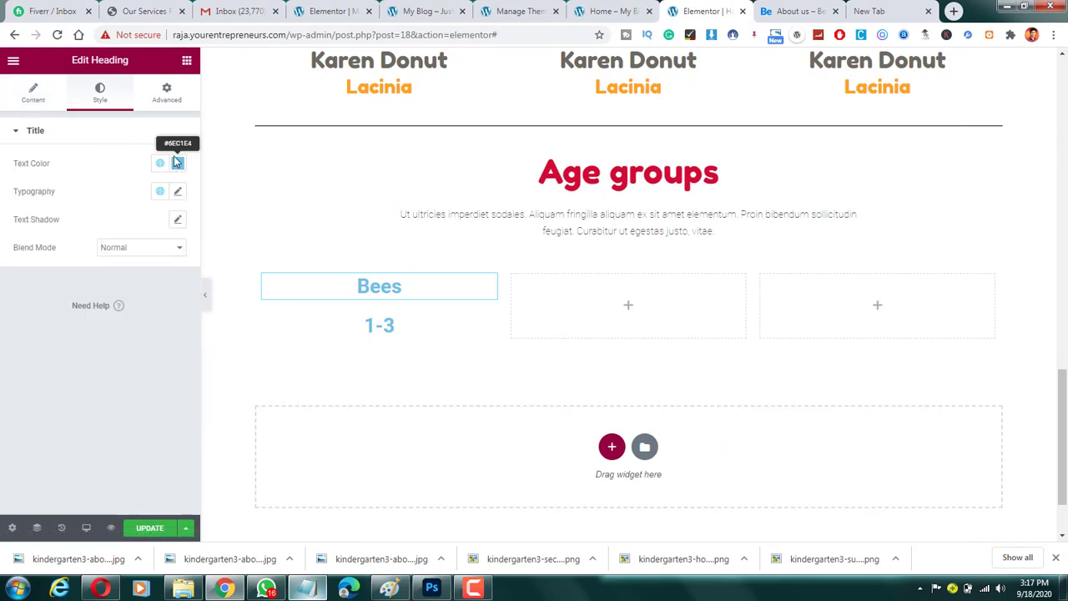
click(176, 164)
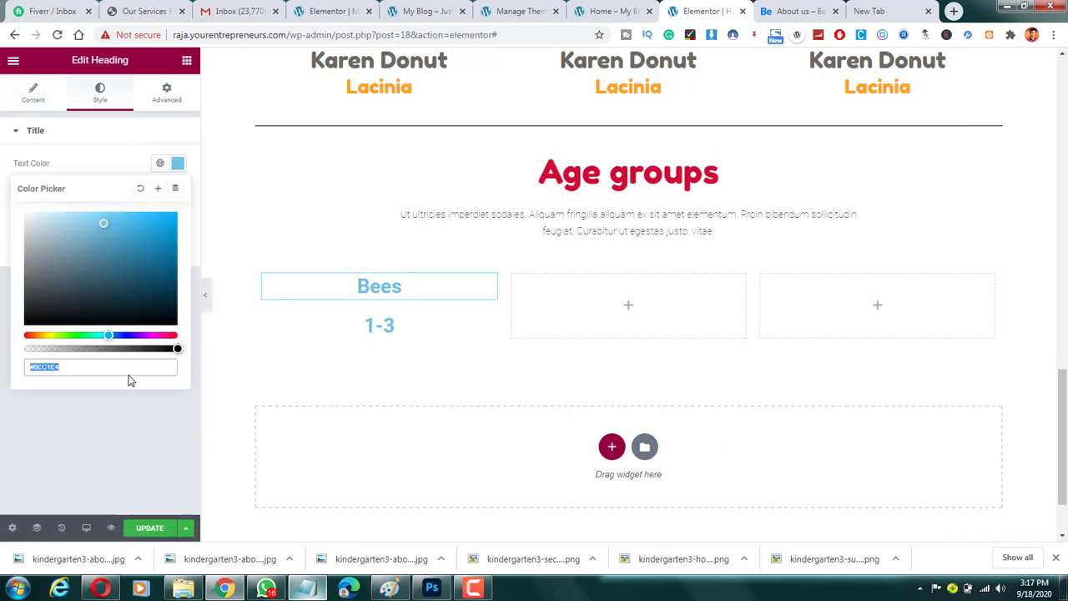
key(ctrl+v)
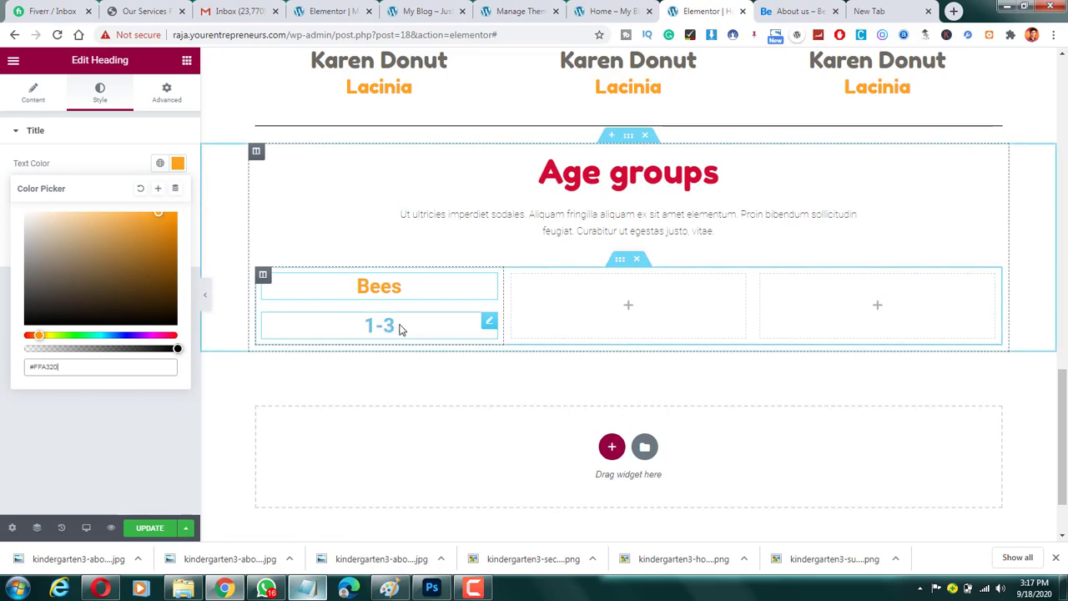
Compare with the reference page and set the "1-3" heading's text colour to a dark bluish grey.
click(797, 10)
click(701, 11)
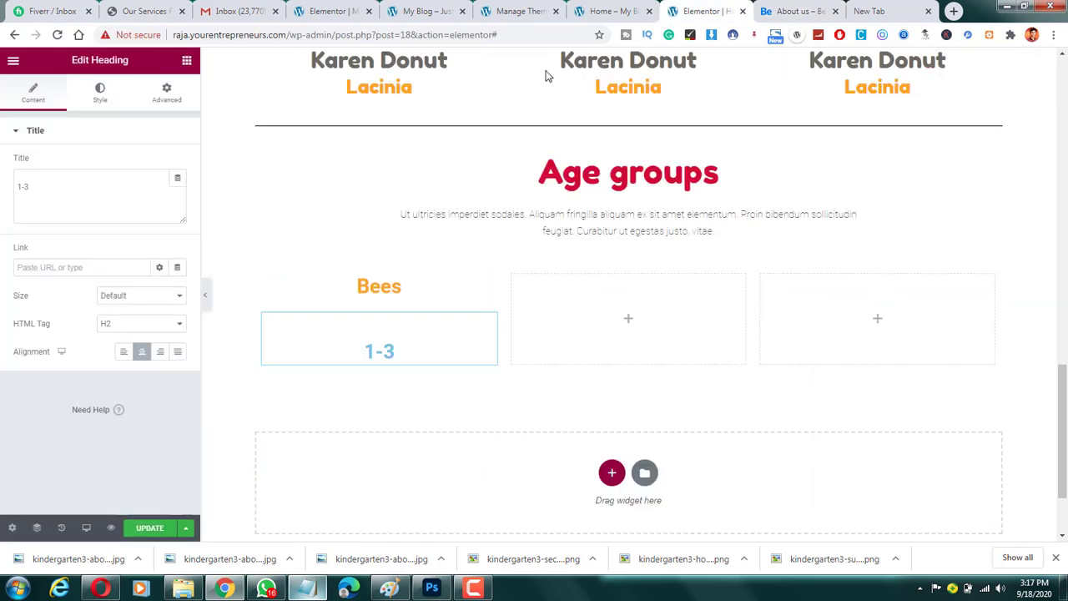
click(102, 92)
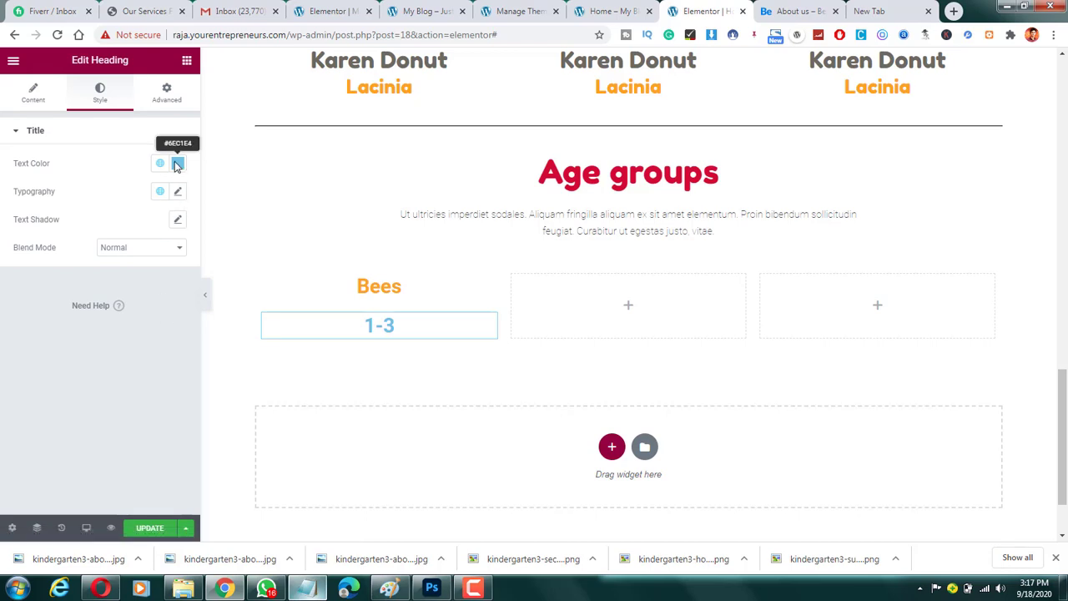
click(178, 163)
click(46, 271)
click(25, 258)
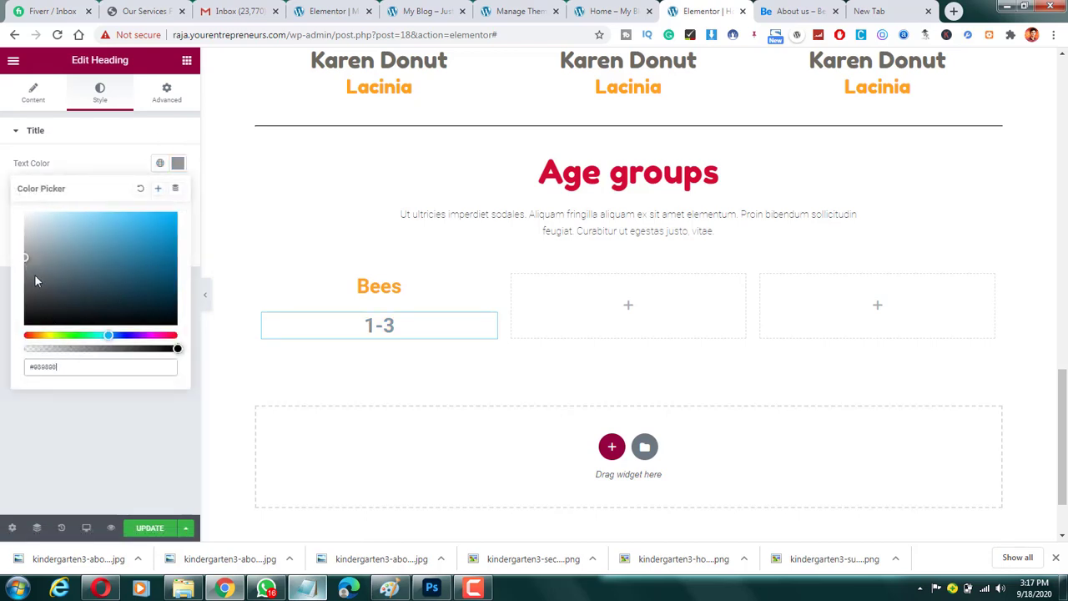
click(28, 279)
click(27, 264)
click(121, 336)
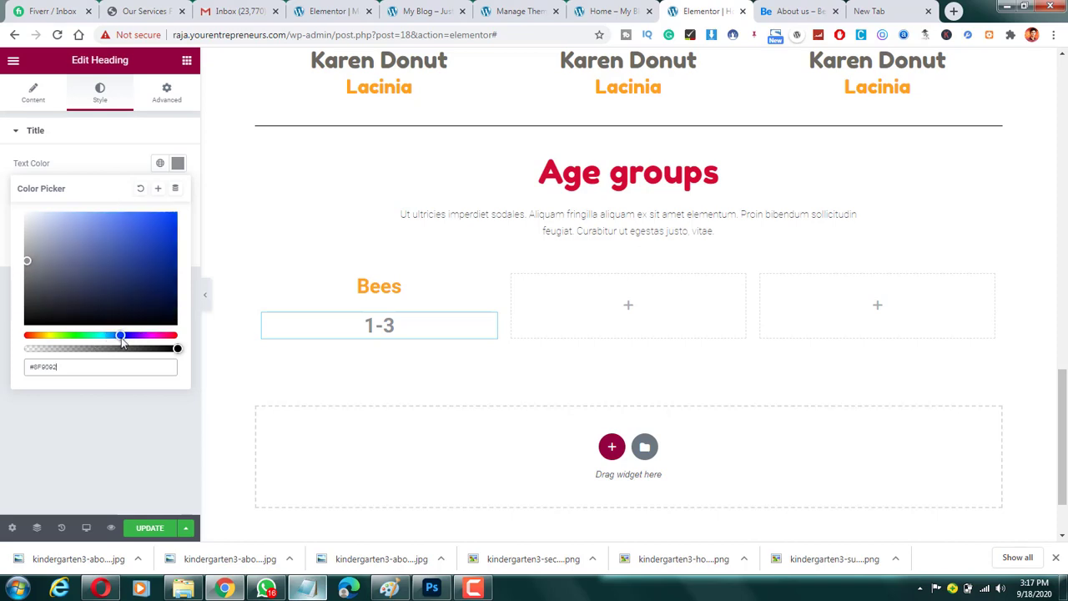
click(52, 268)
click(108, 164)
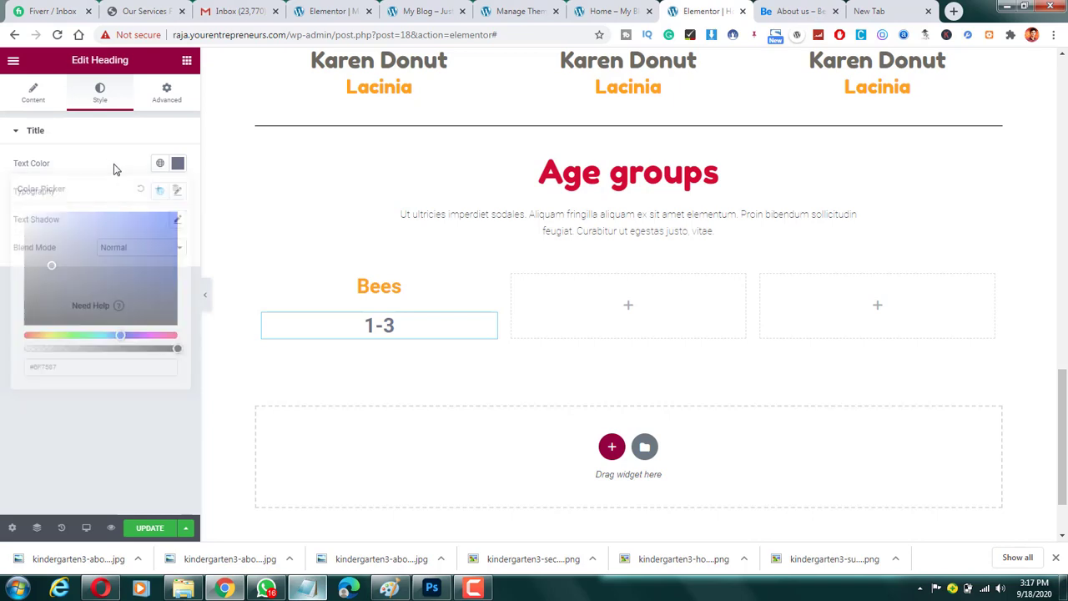
Copy the font name Fredoka One from Notepad and apply it as the "1-3" heading's font family.
click(178, 192)
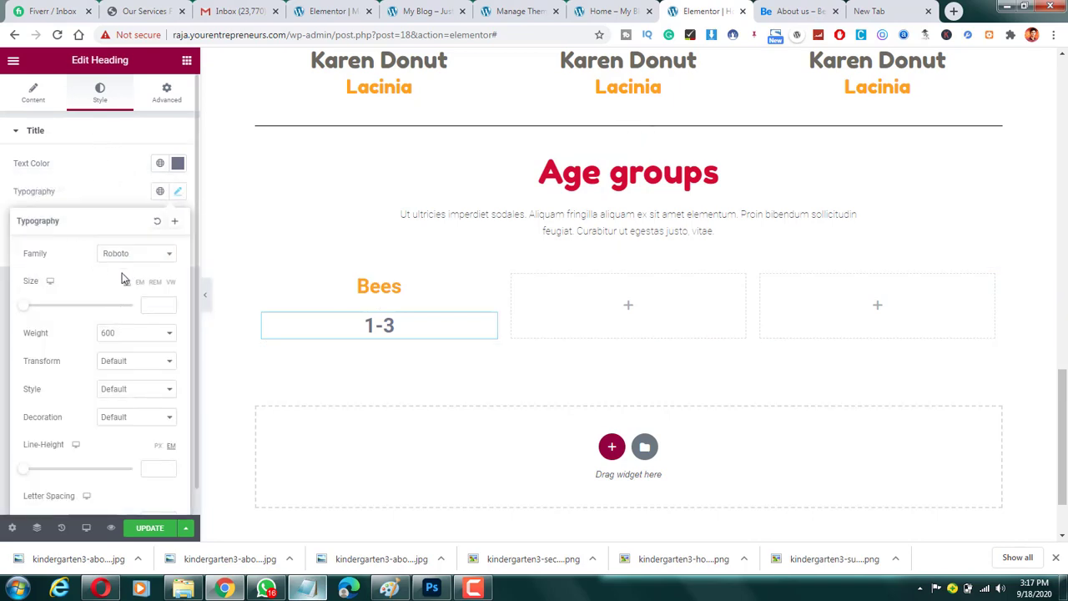
click(307, 589)
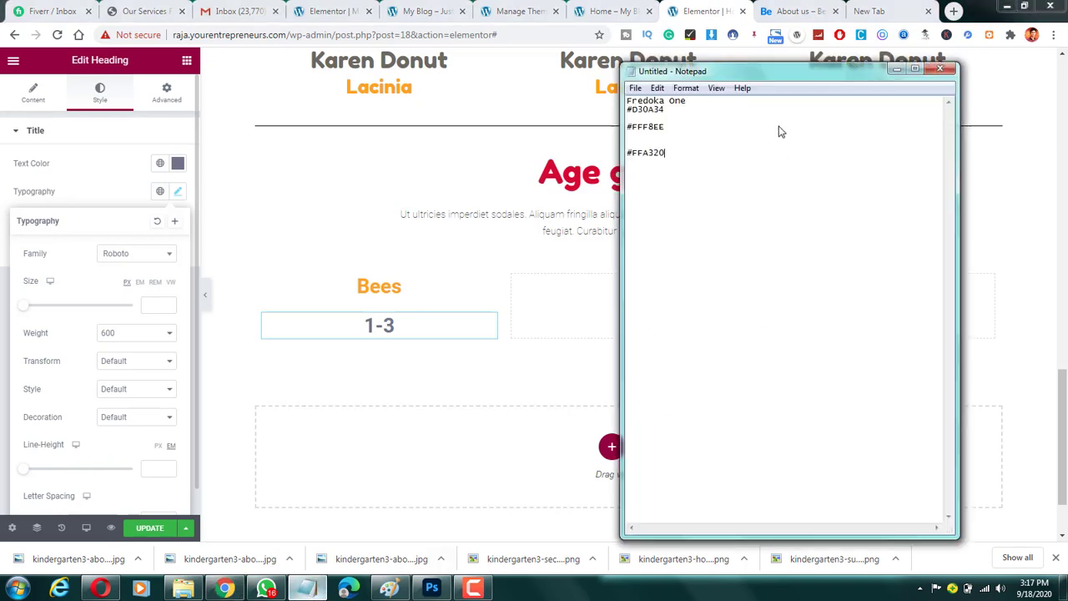
drag(687, 102, 349, 190)
key(ctrl+c)
click(148, 275)
key(ctrl+v)
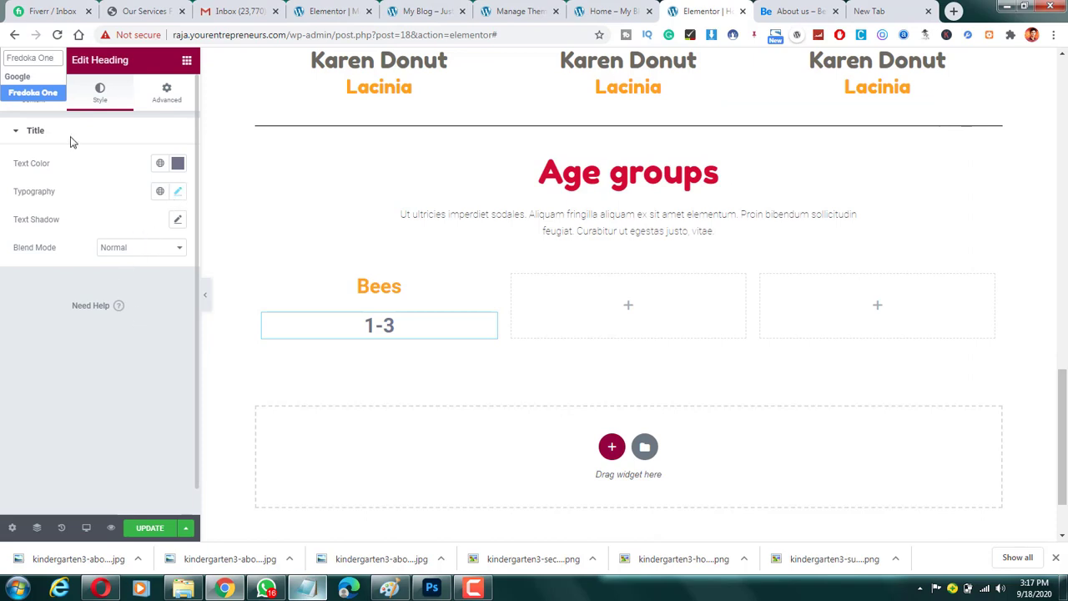
click(37, 89)
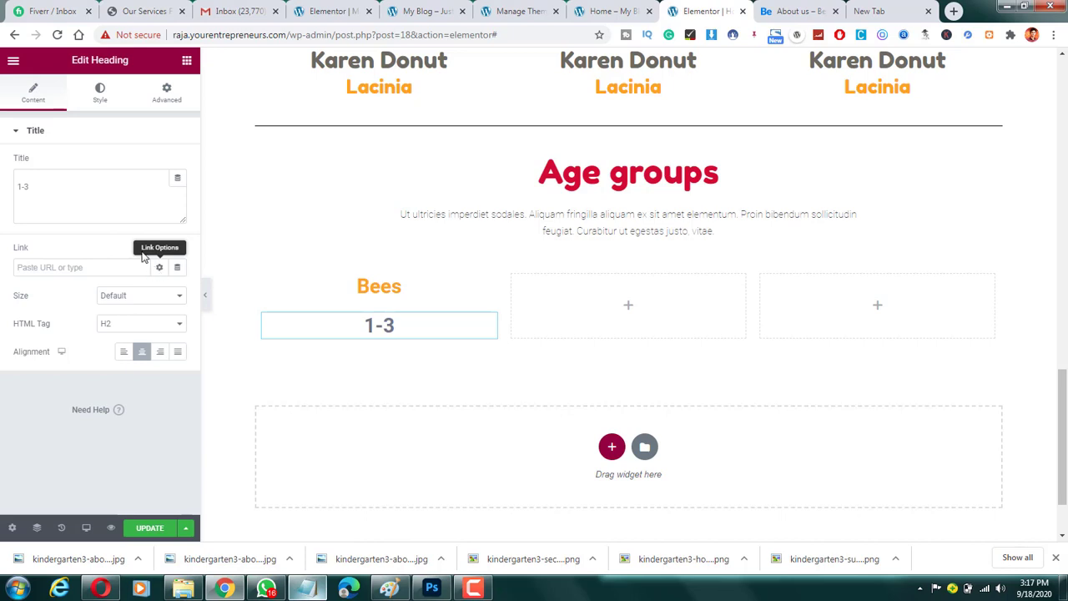
click(106, 108)
click(177, 191)
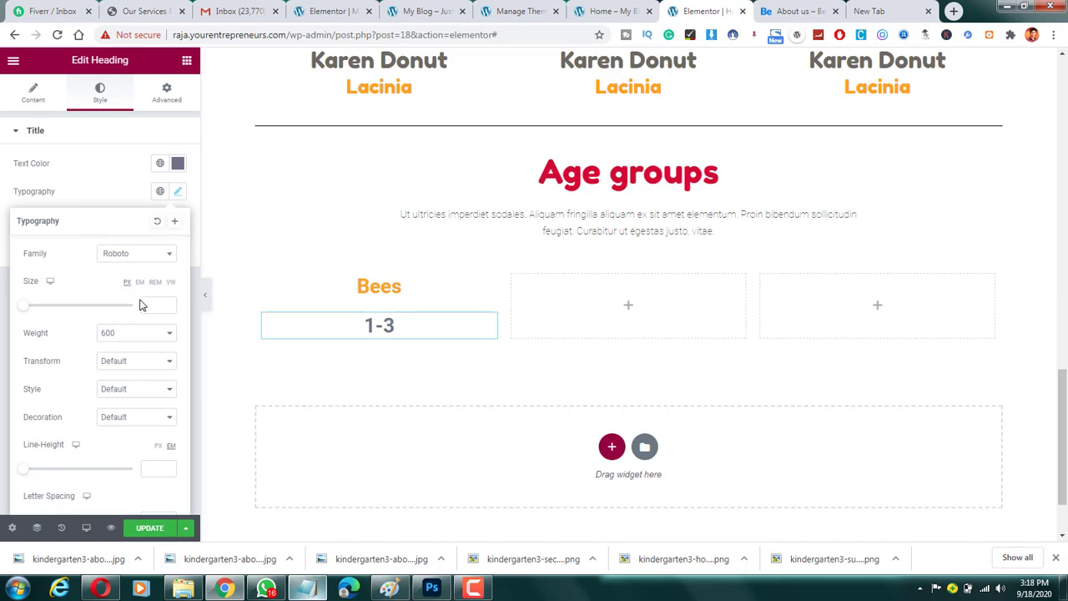
click(136, 253)
key(ctrl+v)
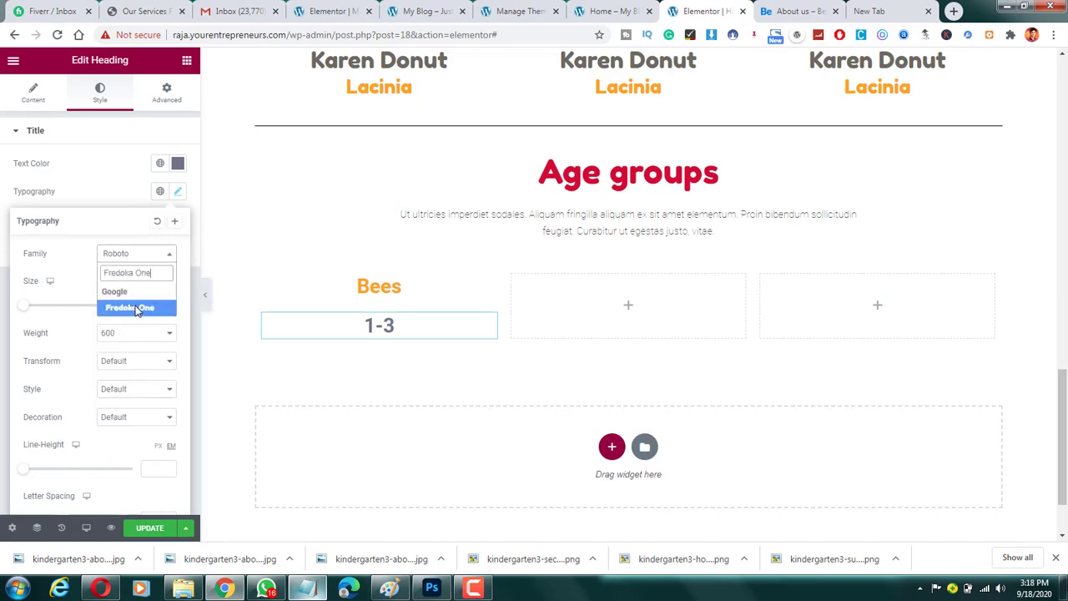
click(150, 308)
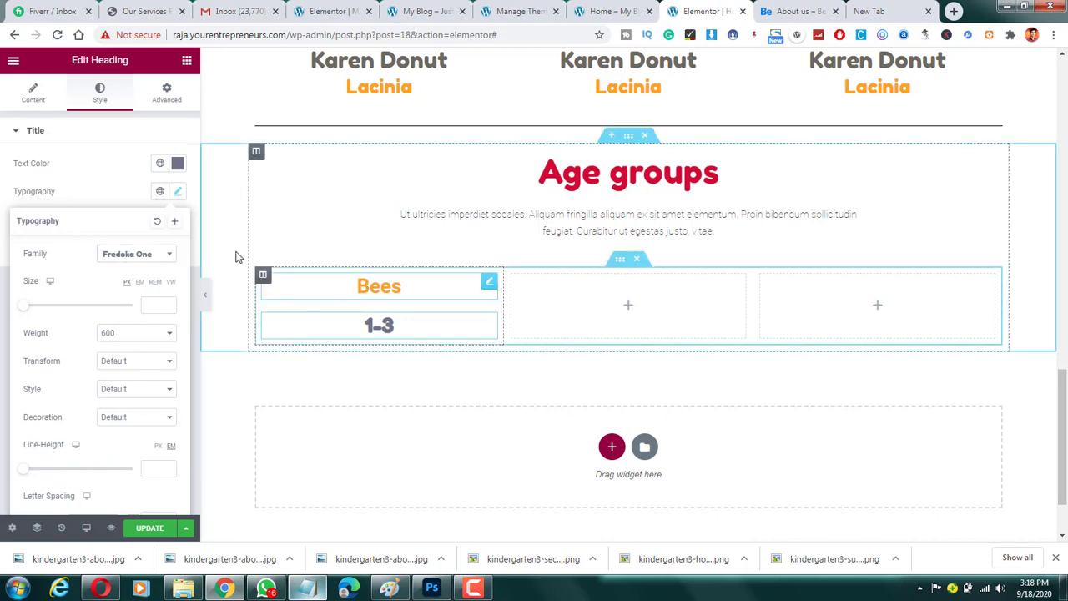
Set the "Bees" heading's font family to Fredoka One and its weight to 200.
click(126, 208)
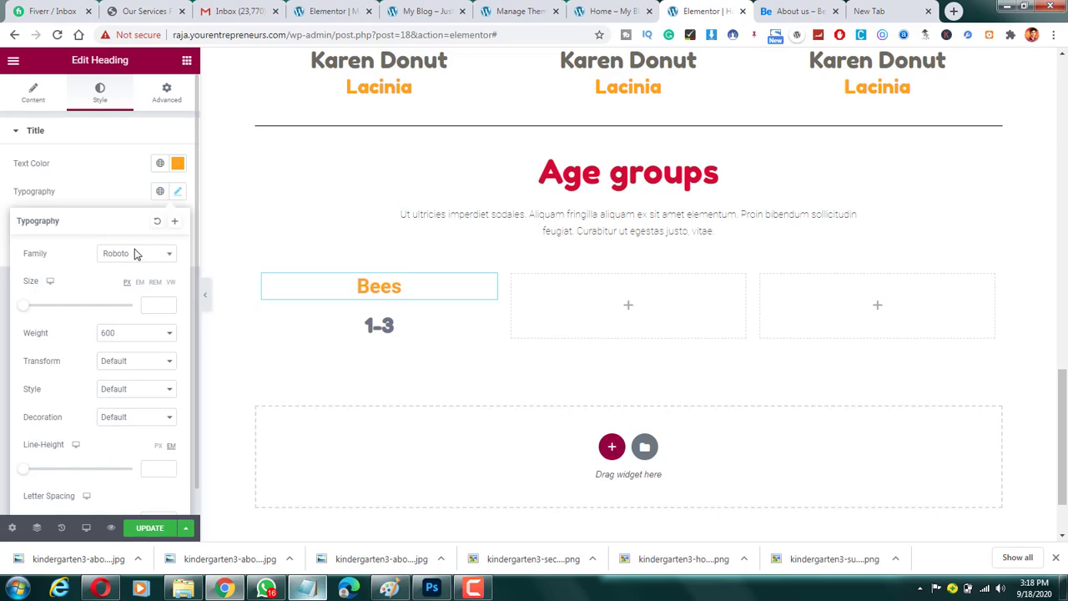
click(133, 253)
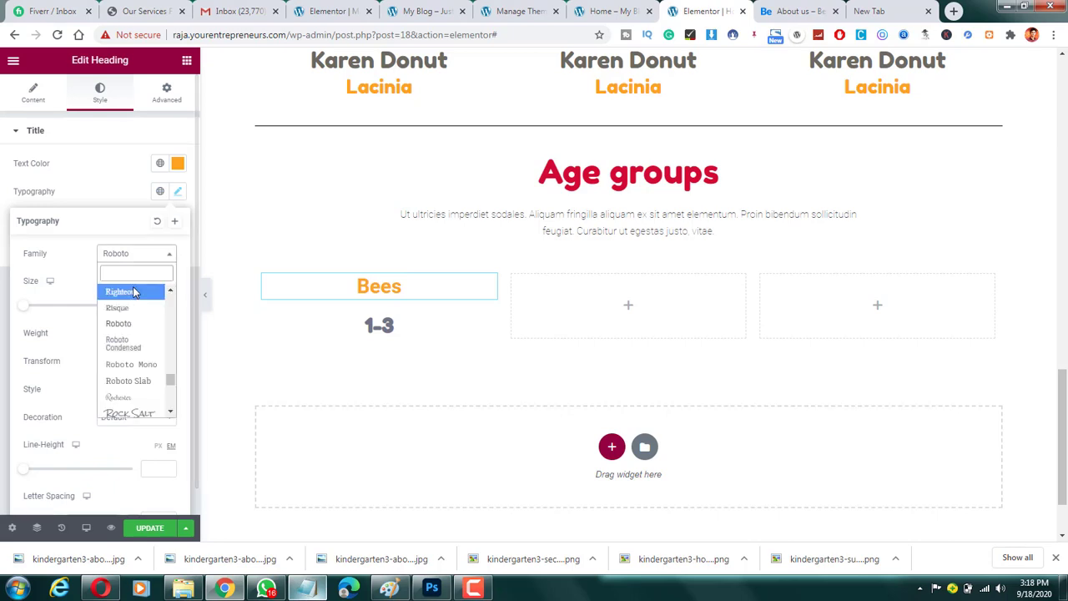
key(ctrl+v)
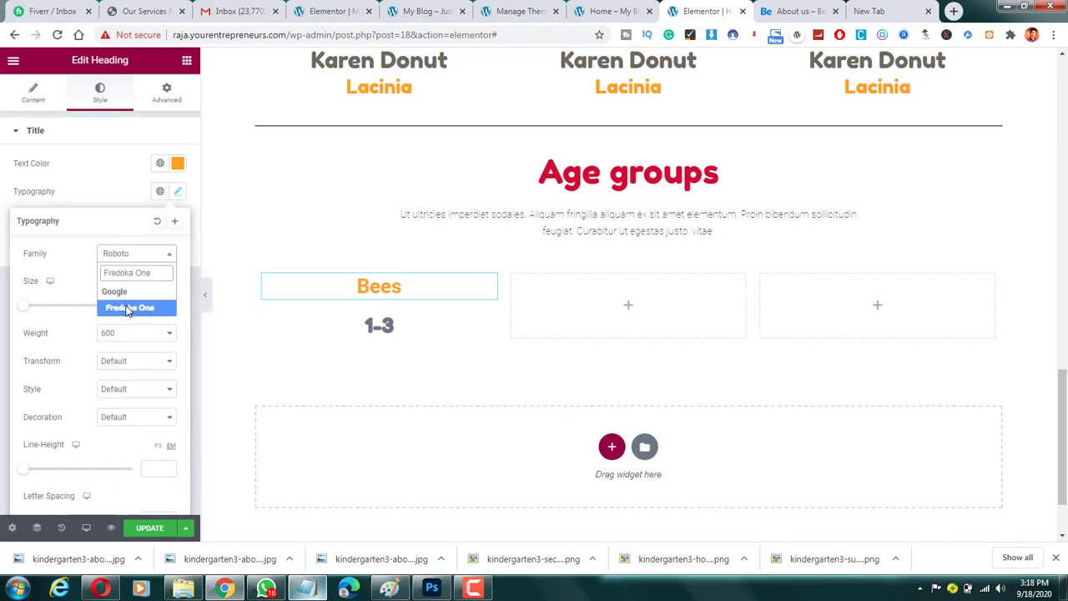
key(Return)
click(125, 333)
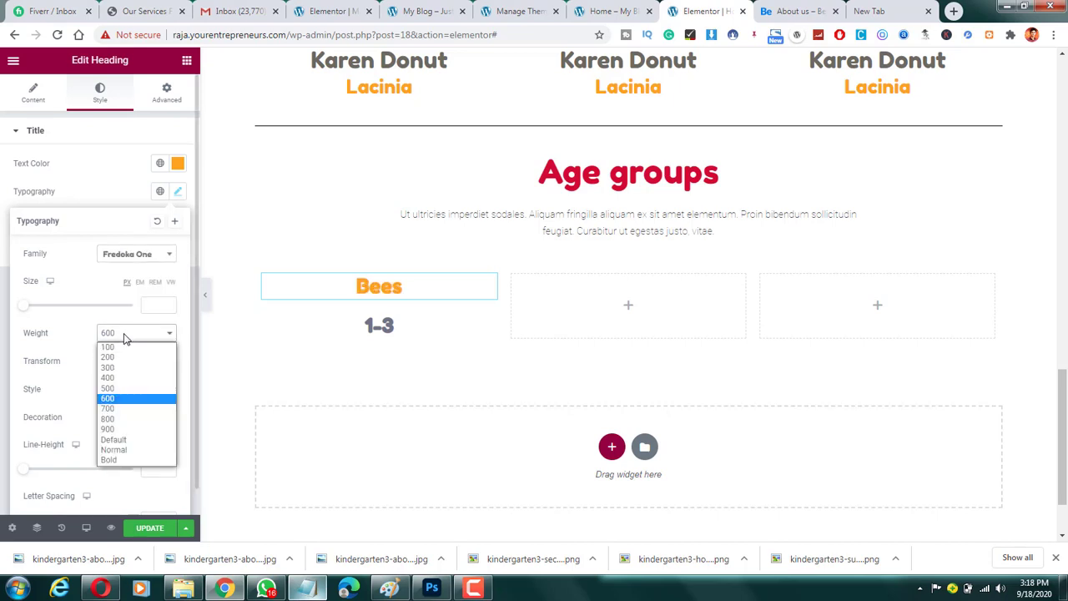
click(109, 356)
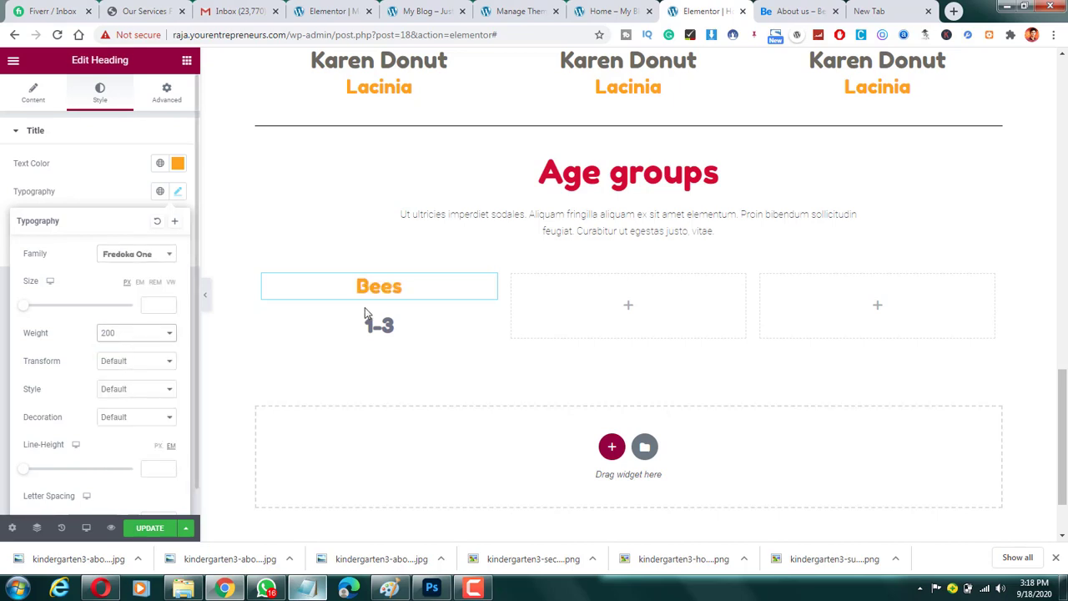
Set the "1-3" heading's font weight to 100.
click(354, 328)
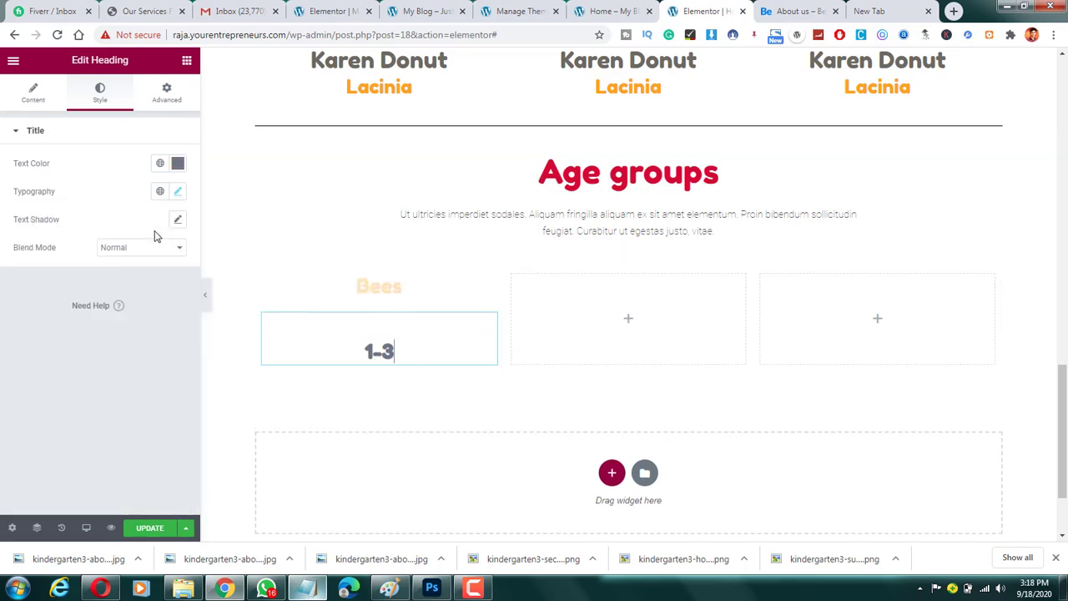
click(177, 197)
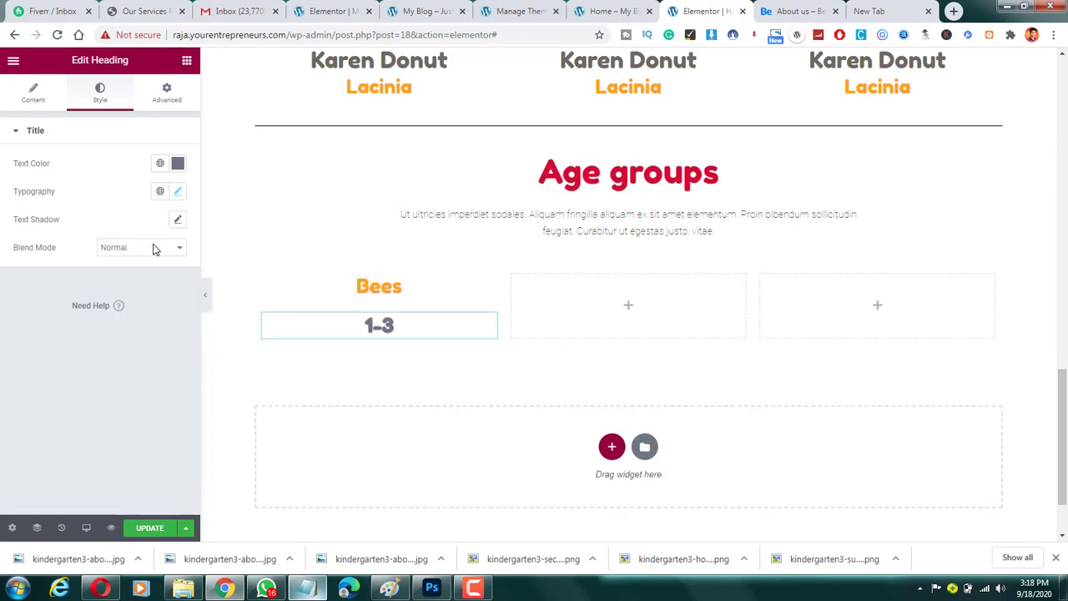
click(122, 333)
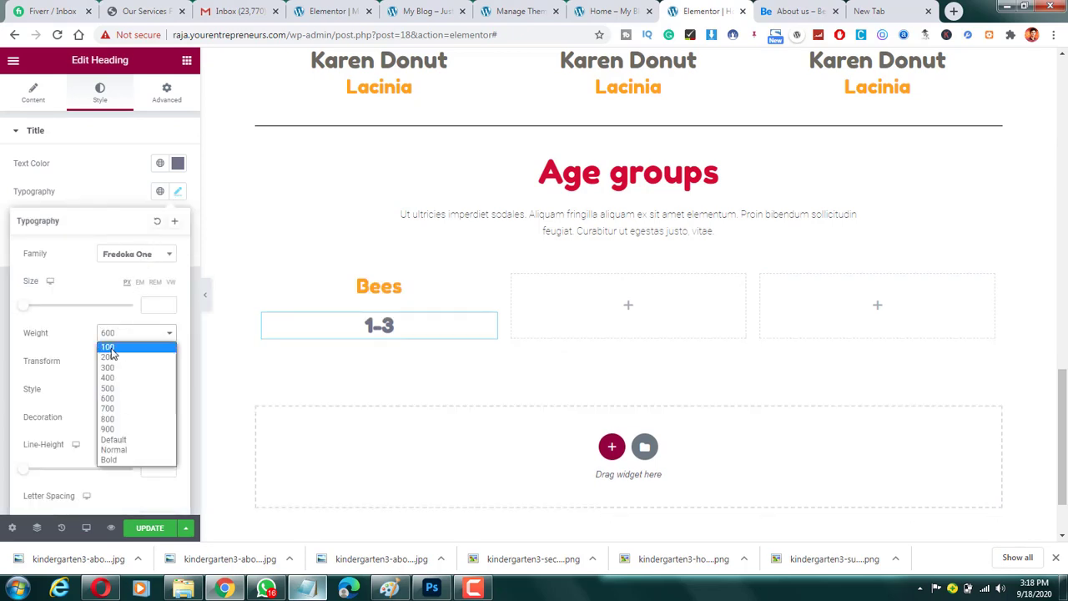
click(109, 357)
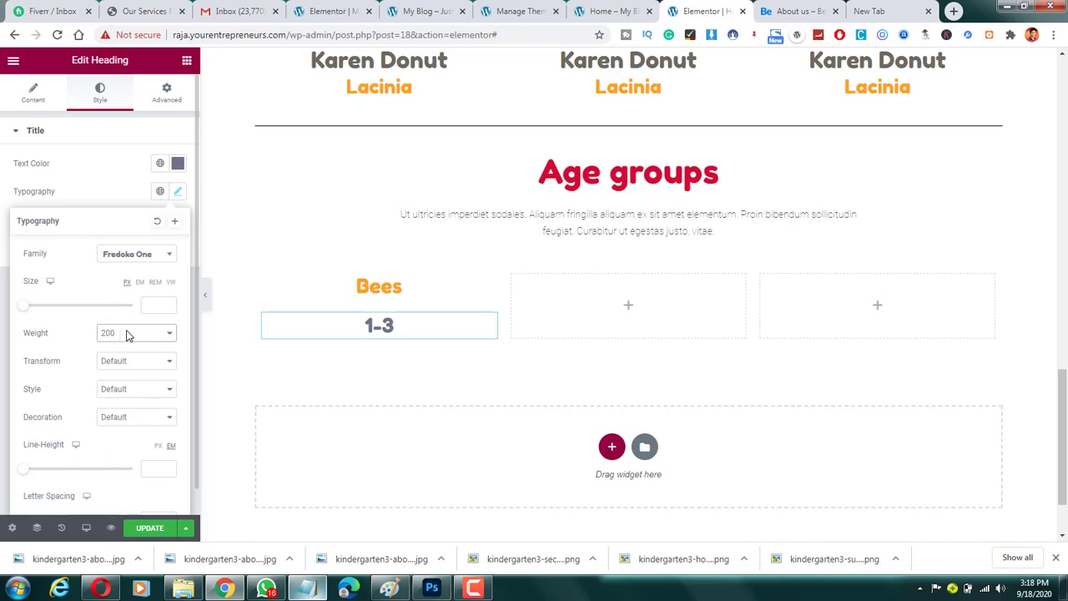
click(128, 333)
click(120, 359)
click(128, 334)
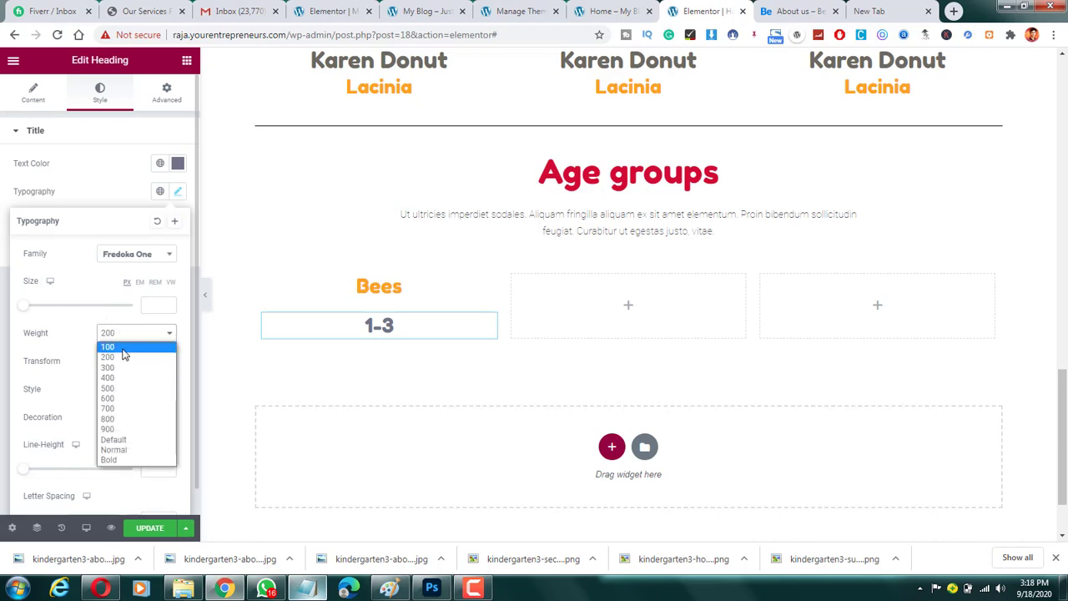
click(123, 347)
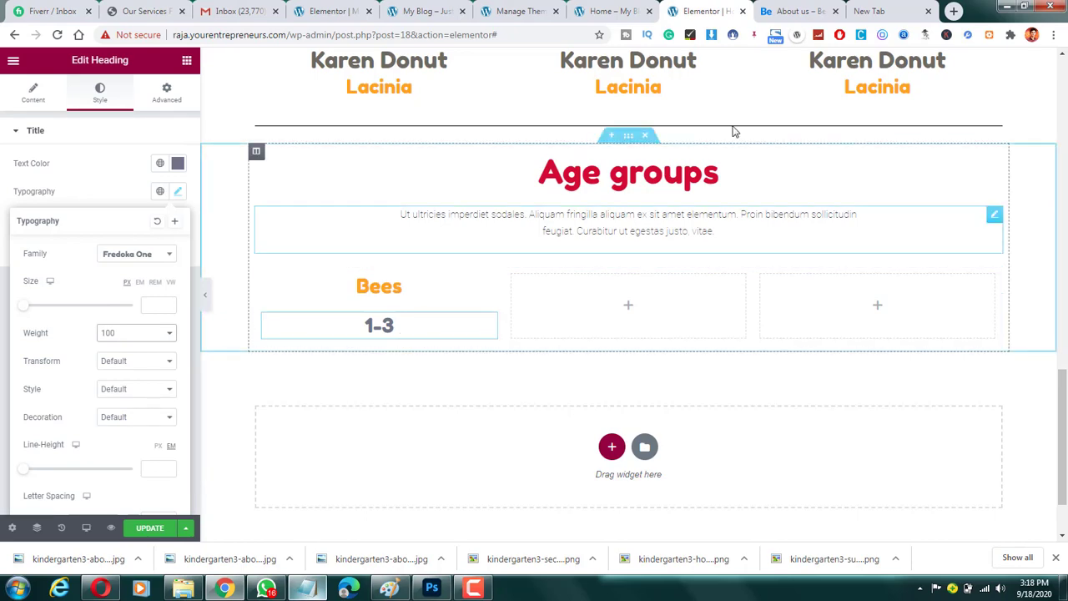
Save the bee image from the reference page's Bees card as kindergarten3-home-icon1 in PNG format.
click(800, 11)
click(711, 10)
click(793, 10)
right_click(290, 402)
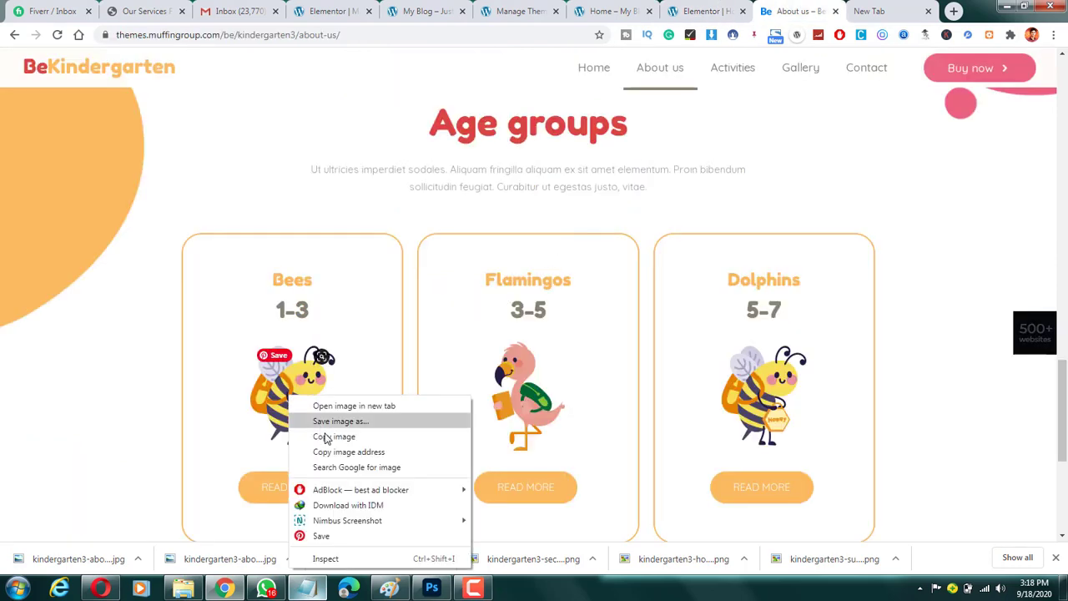
click(351, 431)
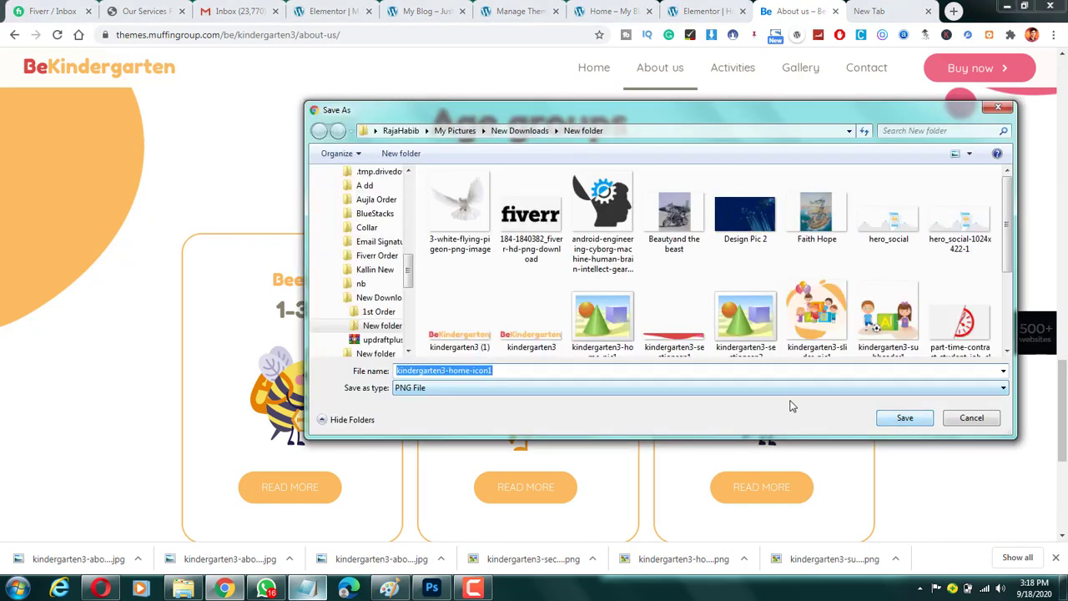
key(Return)
Save the images from the reference page's Flamingos and Dolphins cards to the same folder.
right_click(498, 367)
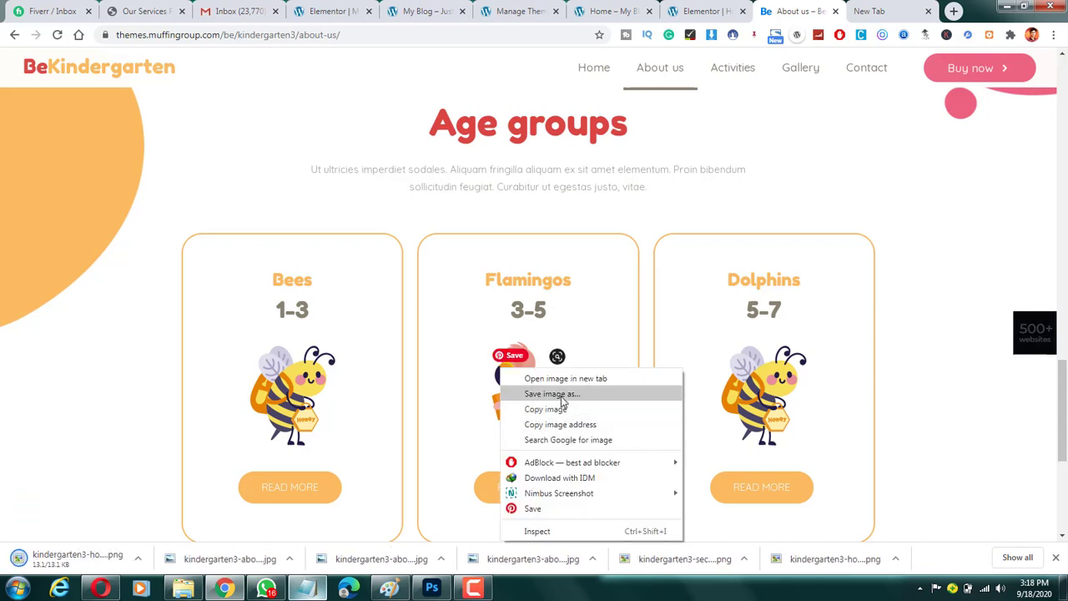
click(555, 394)
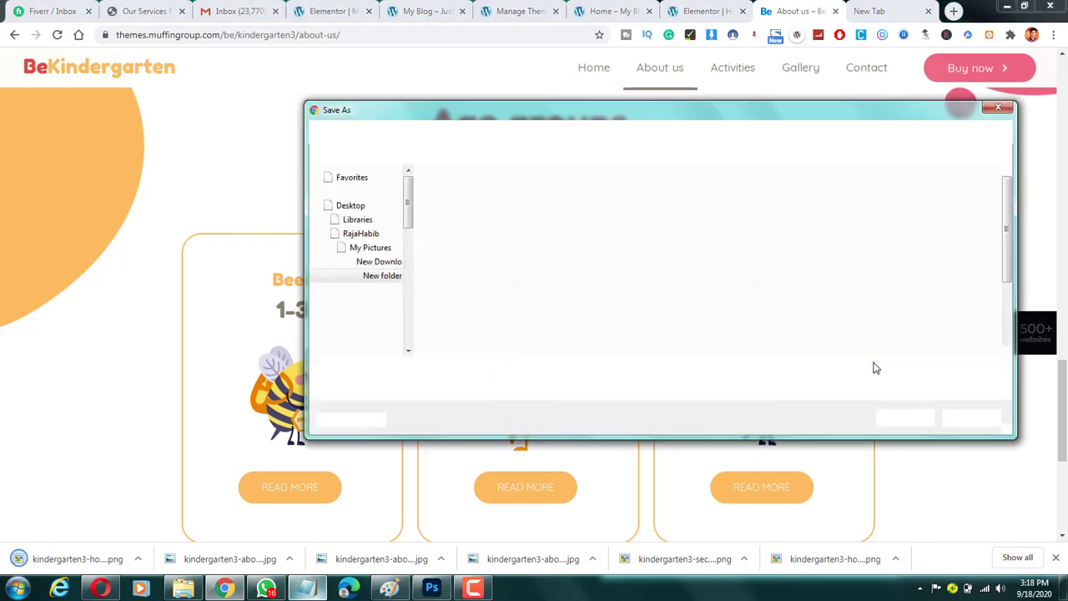
click(916, 411)
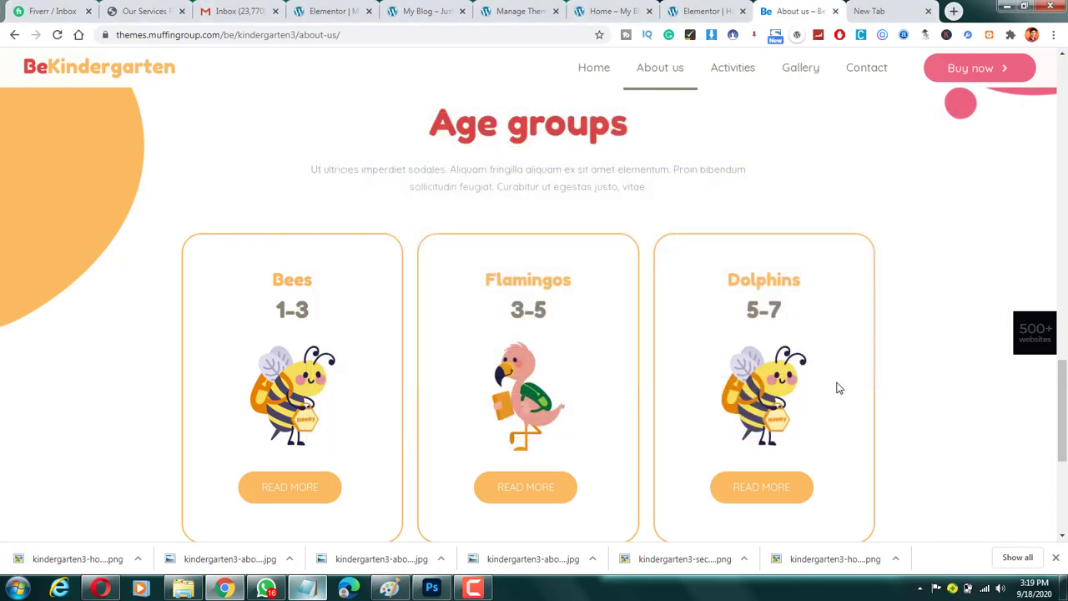
right_click(786, 367)
click(831, 389)
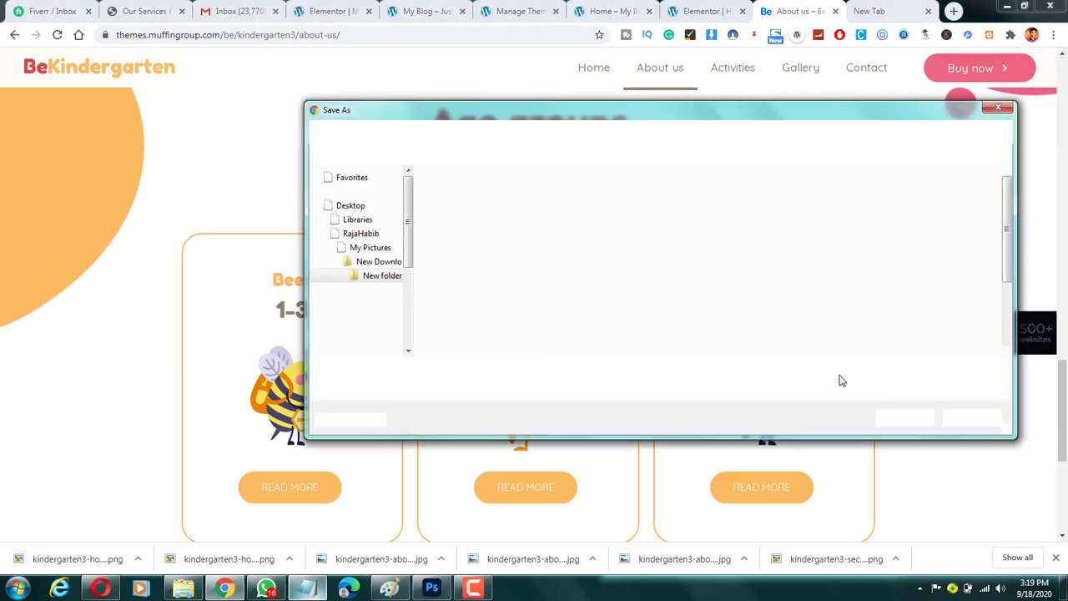
key(Return)
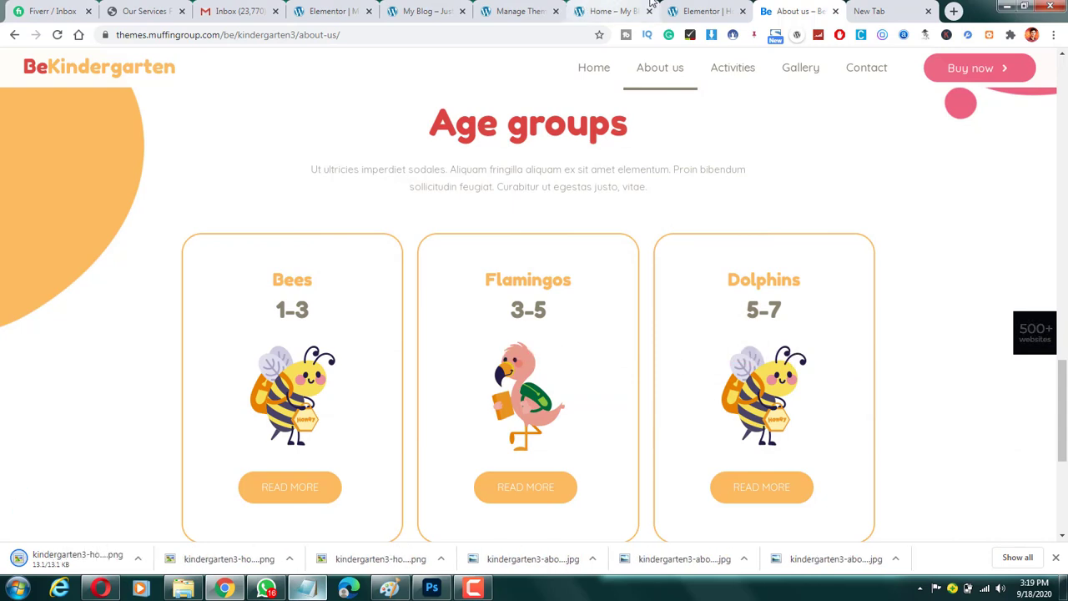
Add an image widget below the "1-3" heading in the Elementor page and start choosing its image.
click(697, 10)
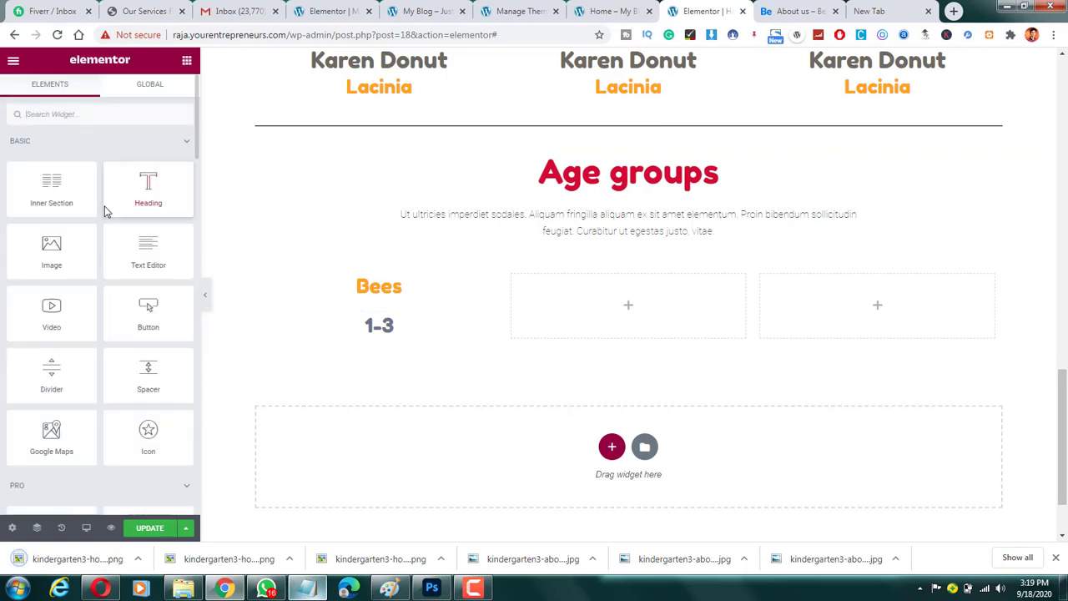
drag(55, 260, 382, 338)
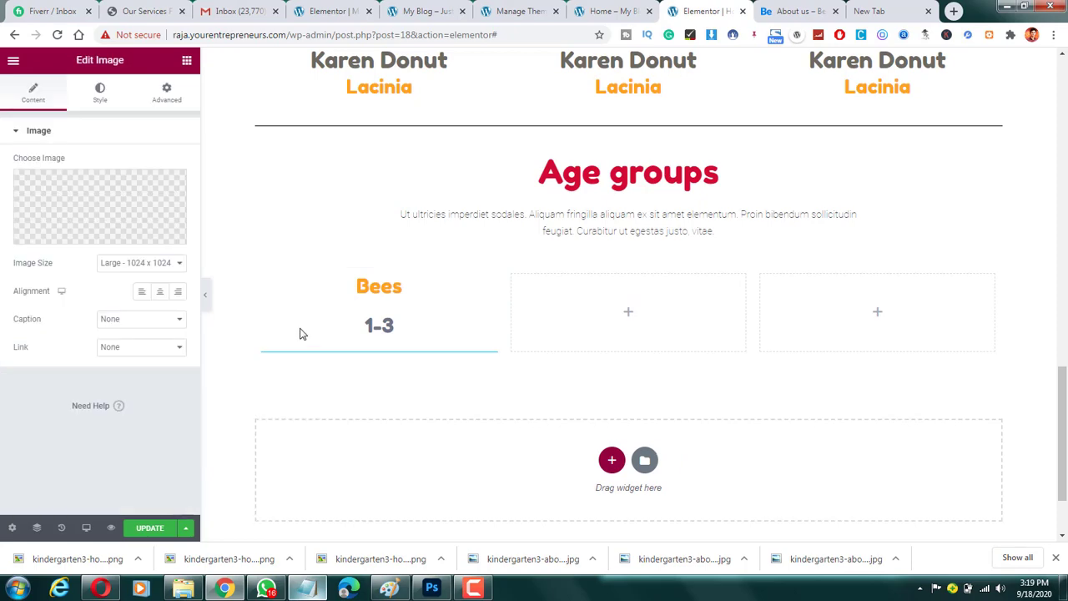
click(115, 204)
Upload the three saved card images and insert kindergarten3-home-icon1.png as the Bees card's image.
drag(351, 560, 255, 451)
drag(238, 561, 167, 546)
drag(95, 555, 208, 384)
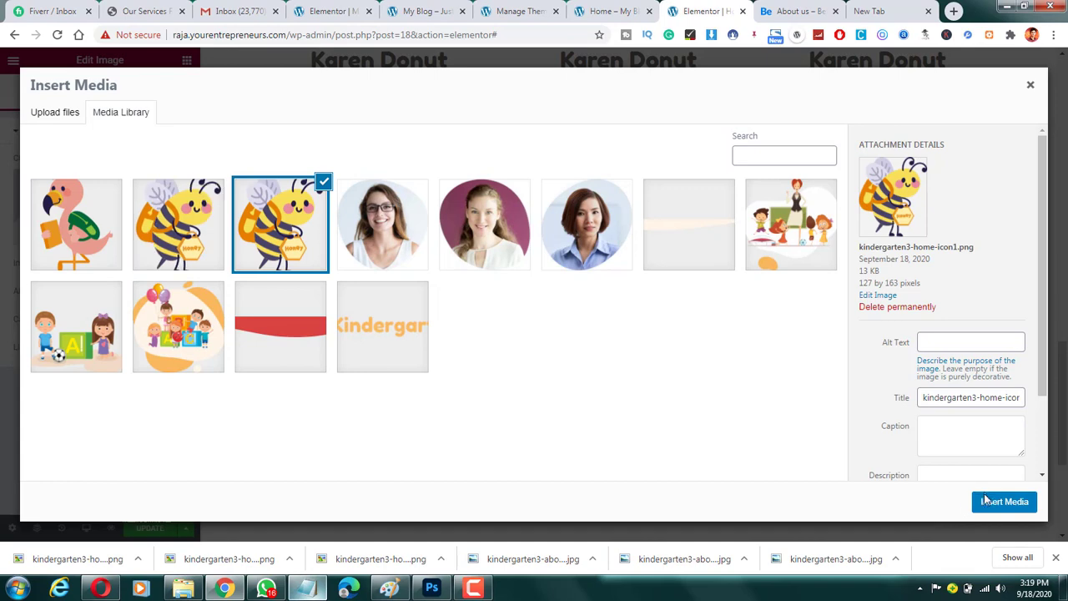
click(986, 504)
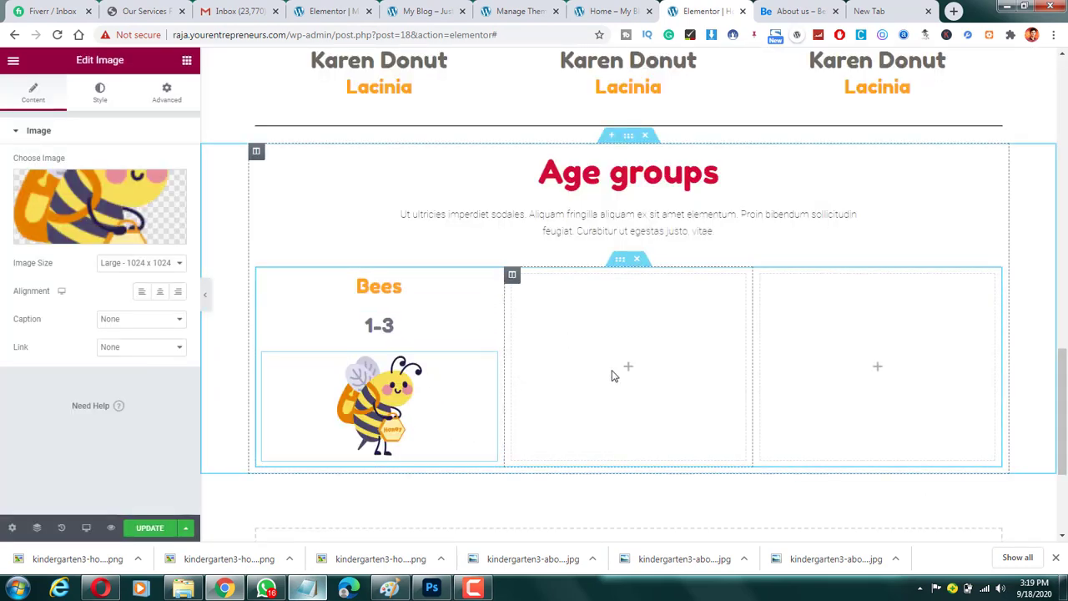
Check the reference card, add a button widget below the bee image and centre it.
click(785, 11)
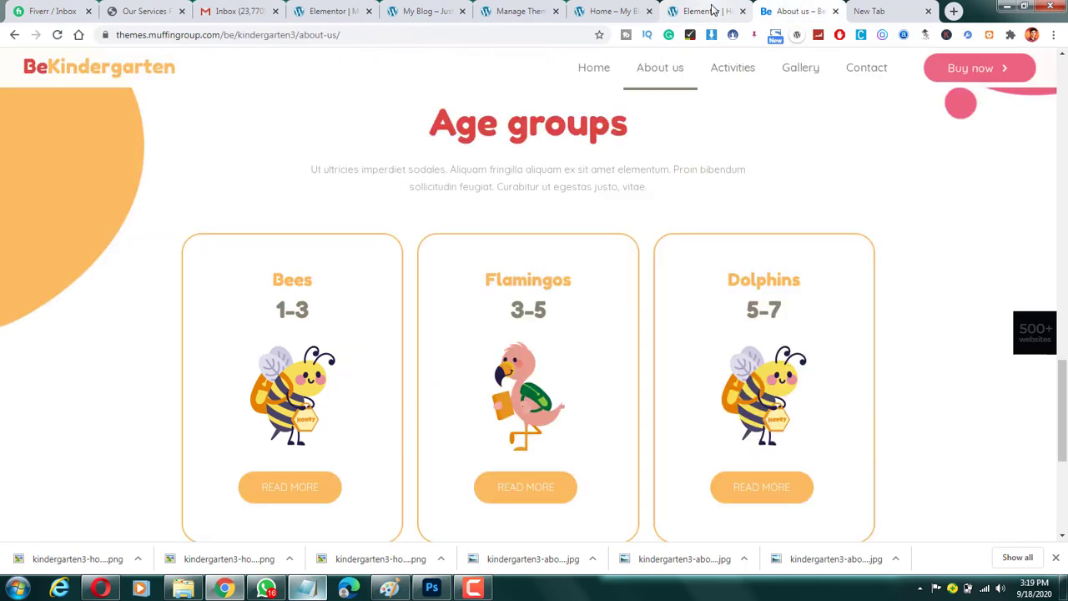
click(705, 11)
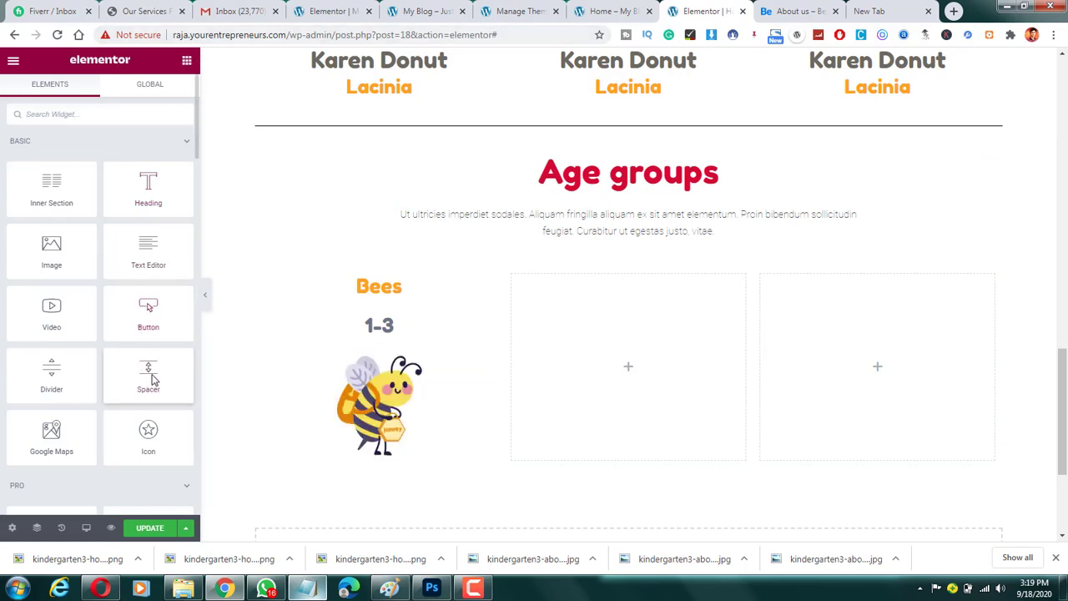
drag(149, 311, 432, 440)
scroll(431, 429, down, 1)
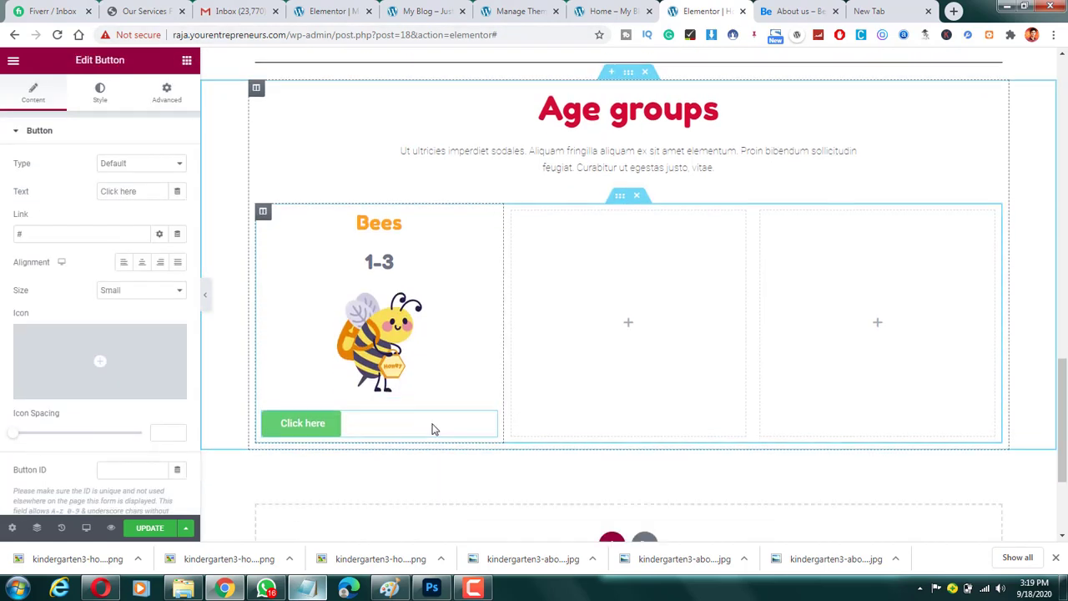
click(142, 262)
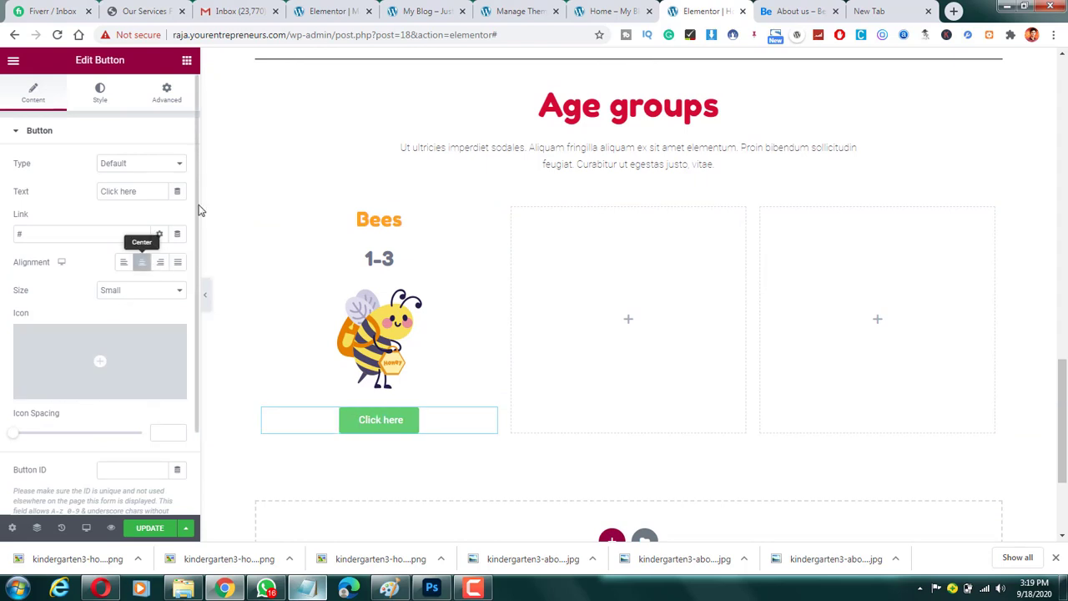
Copy the colour code #FFA320 from Notepad and apply it as the button's background colour.
click(100, 93)
click(785, 10)
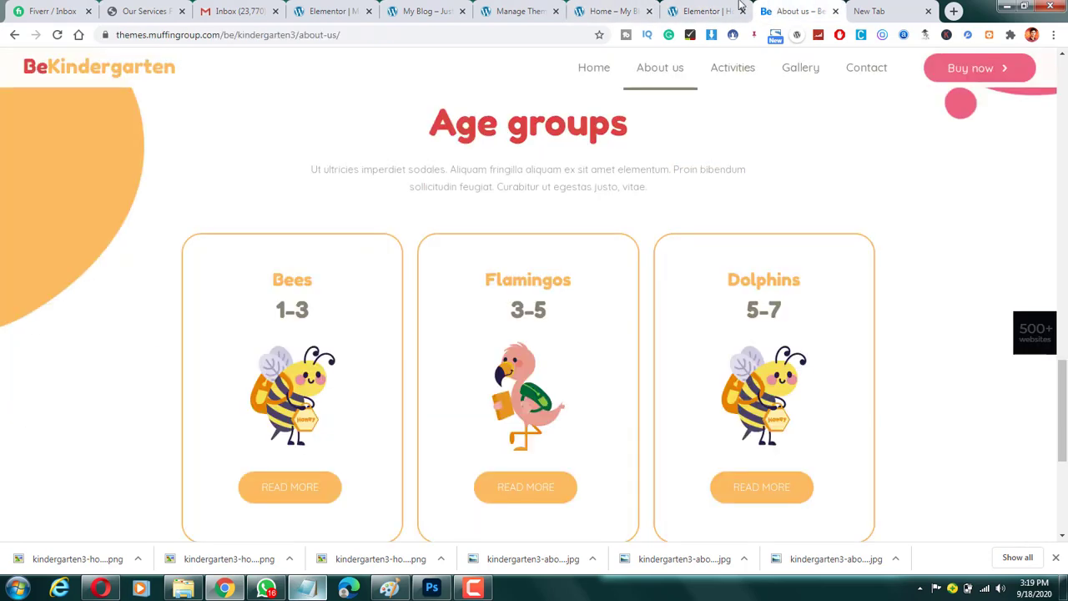
click(737, 7)
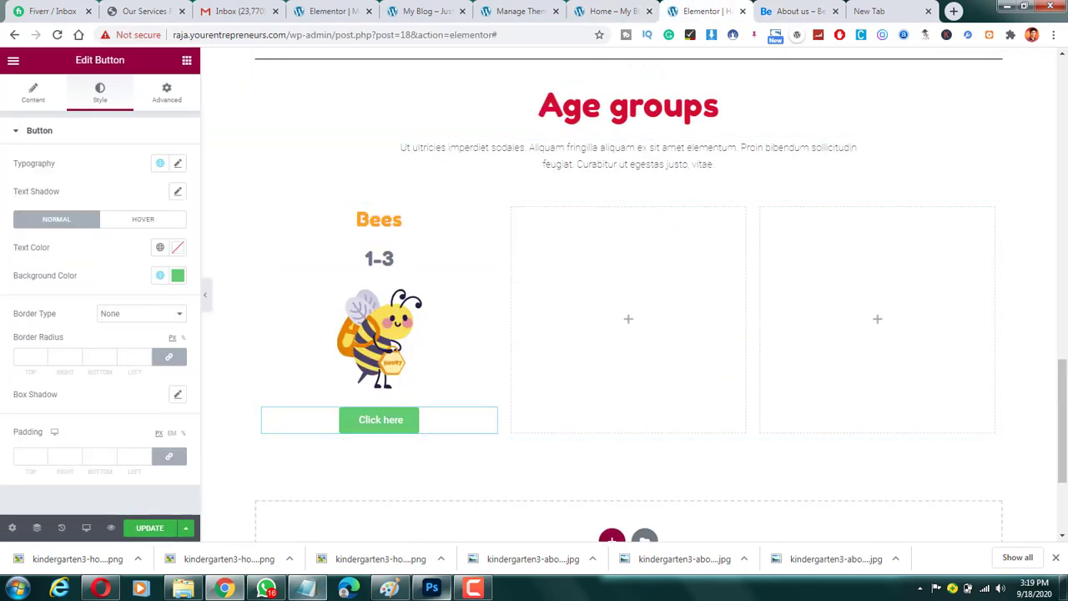
click(307, 589)
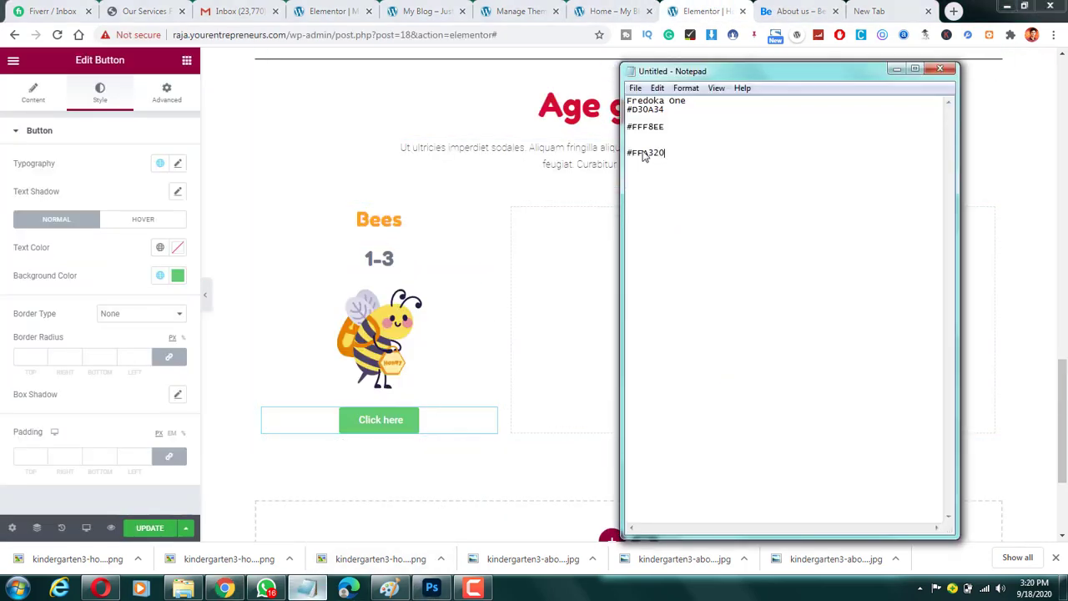
double_click(646, 153)
key(ctrl+c)
click(90, 316)
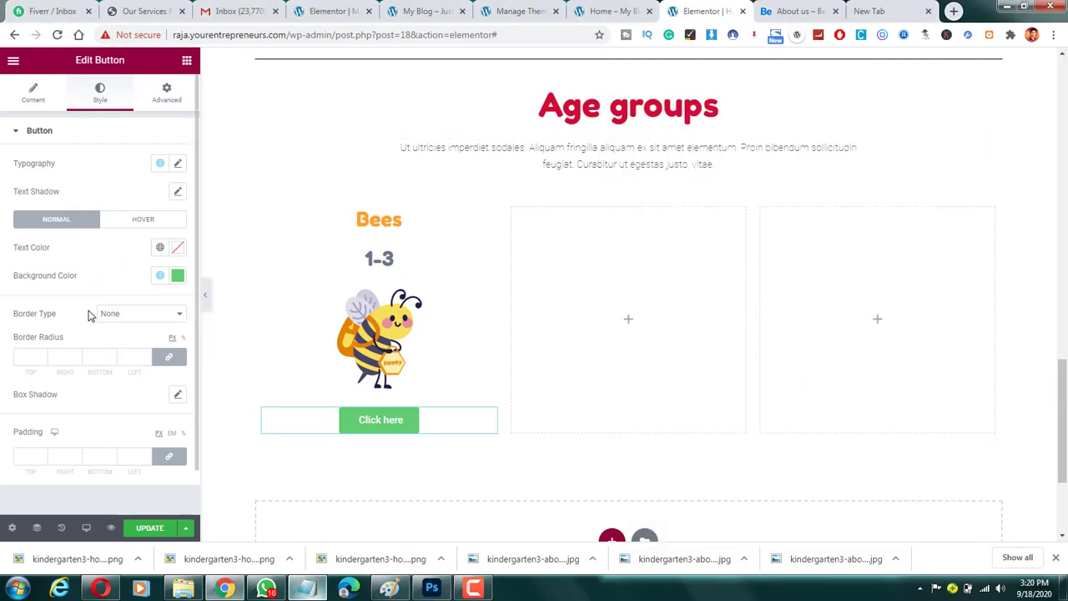
click(178, 275)
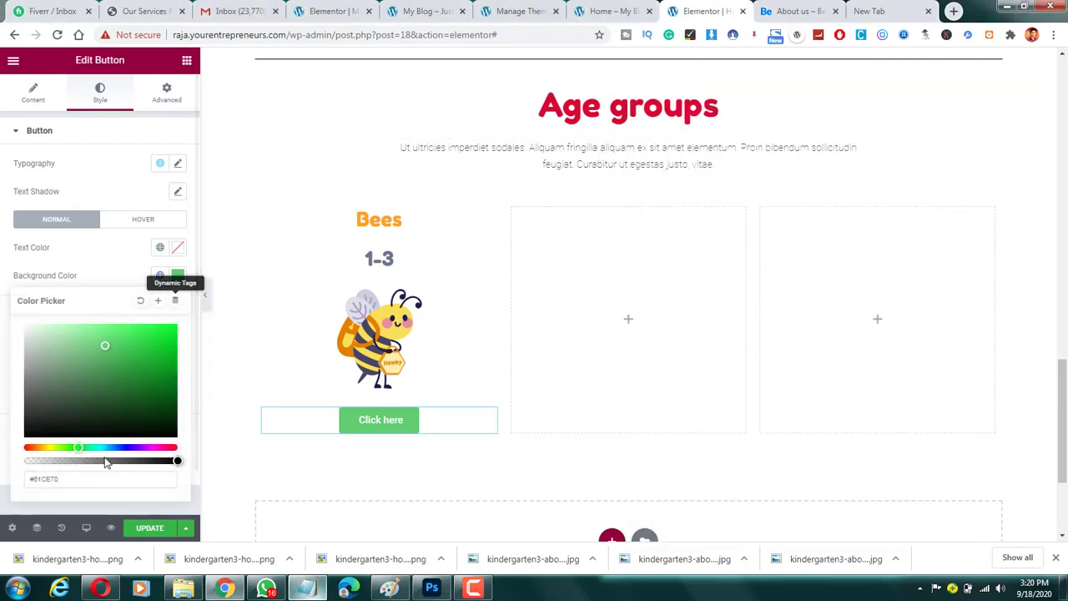
click(92, 478)
key(ctrl+a)
key(ctrl+v)
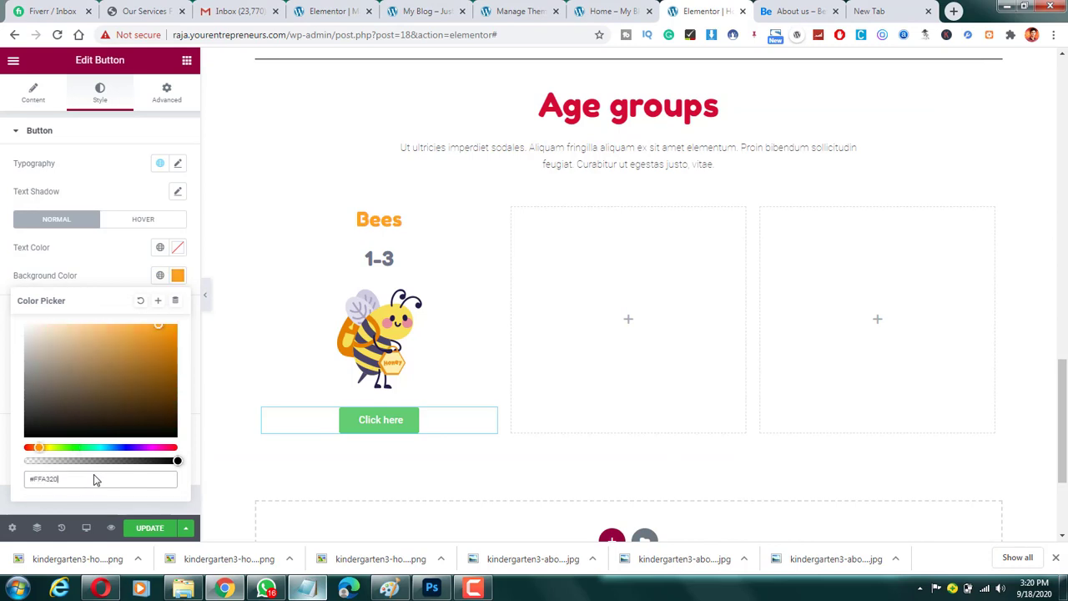
click(109, 257)
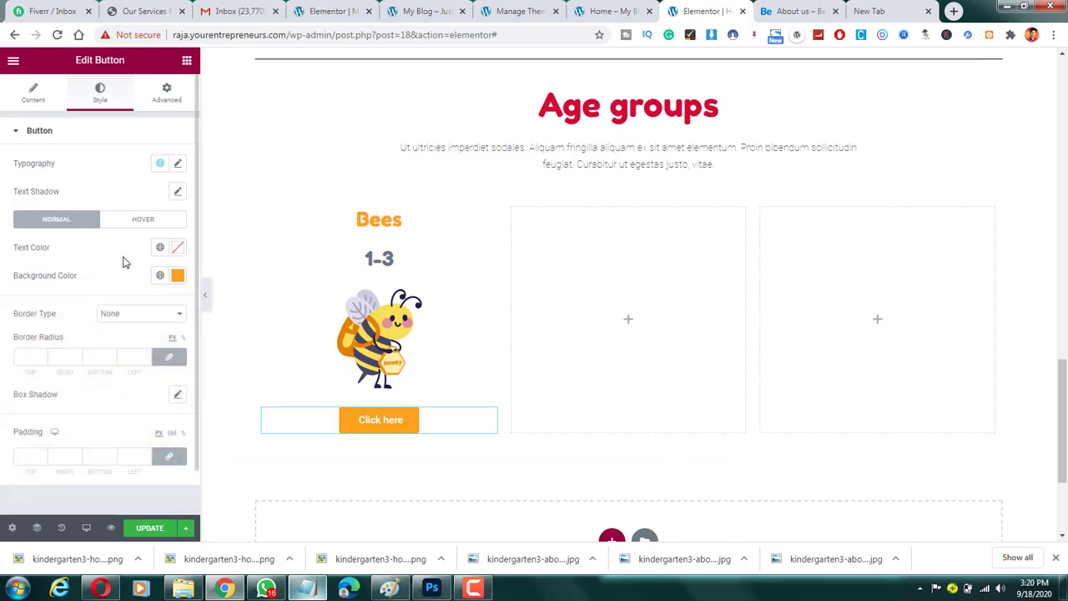
Set the button's border radius to 21 px on all corners and compare it with the reference page.
click(44, 357)
text(4)
click(43, 356)
click(43, 356)
click(42, 356)
click(42, 355)
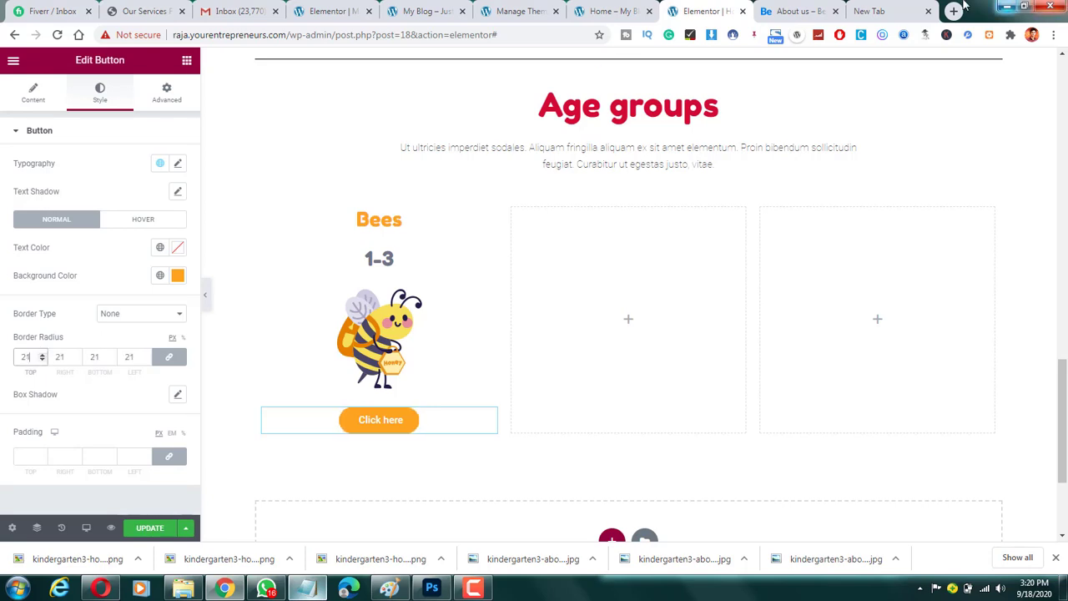
click(793, 11)
click(686, 7)
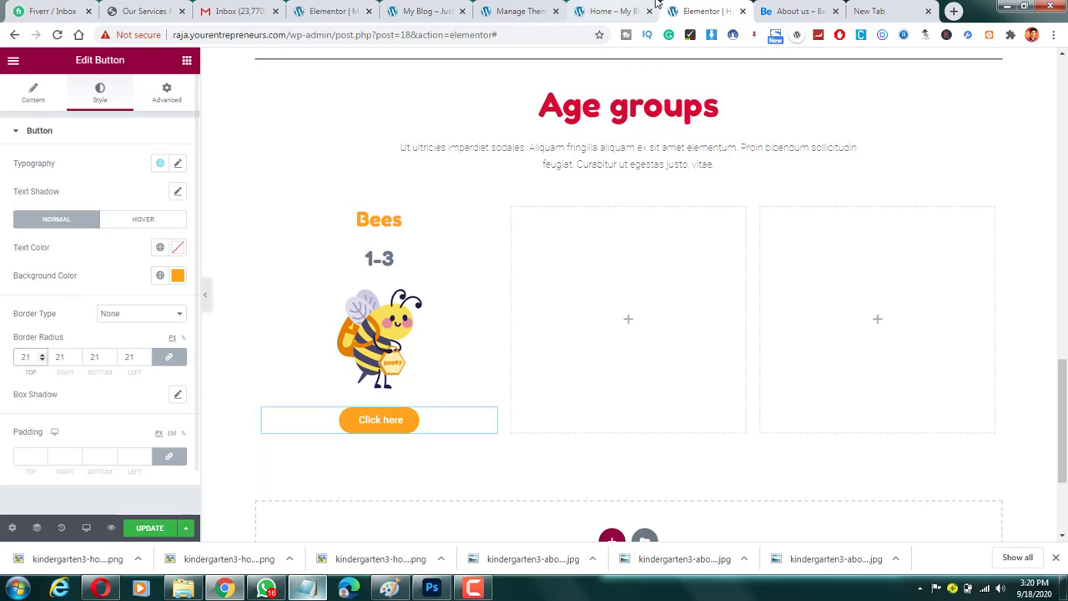
click(785, 10)
click(699, 7)
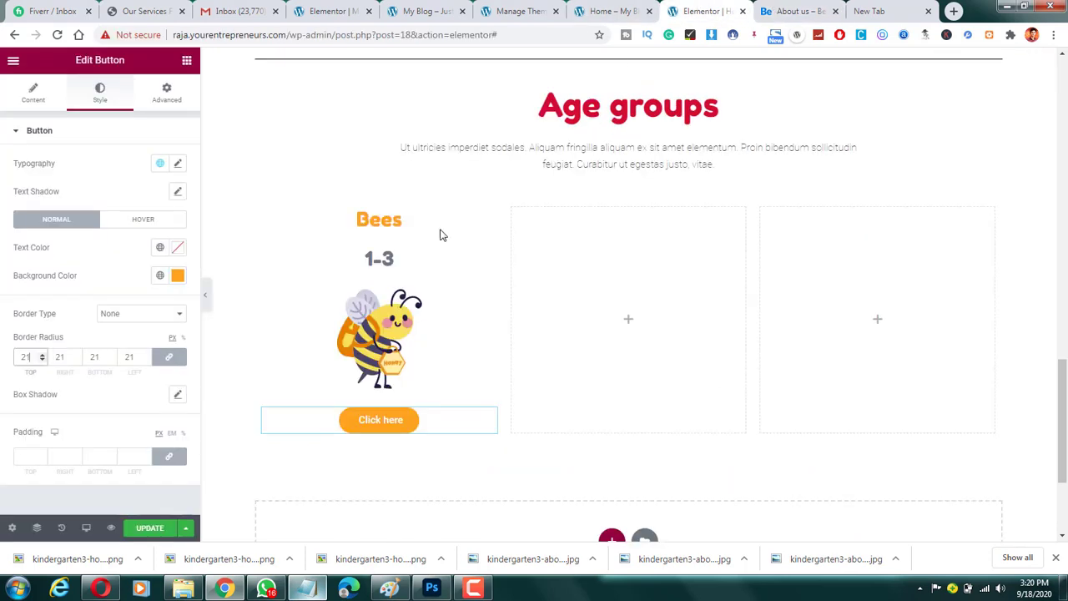
Change the button's text to READ MORE.
click(33, 93)
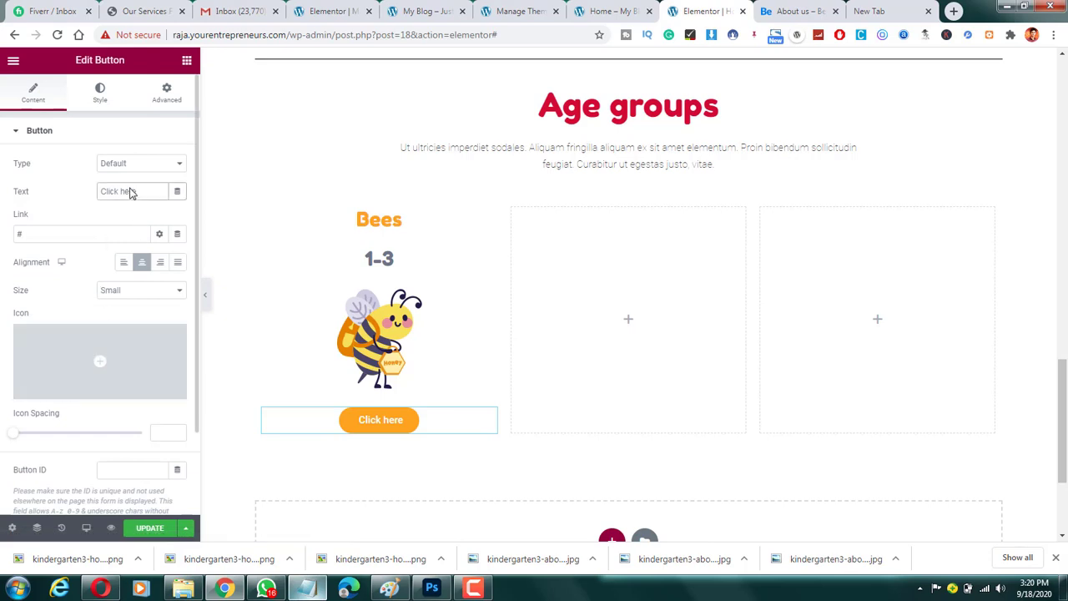
triple_click(131, 193)
text(RE)
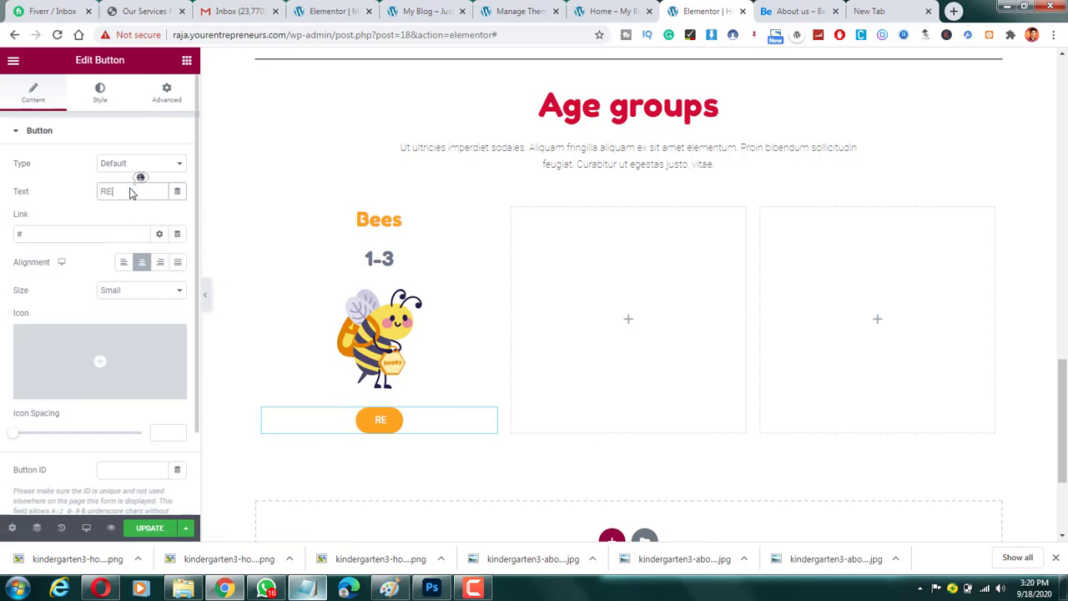
text(AD MORE)
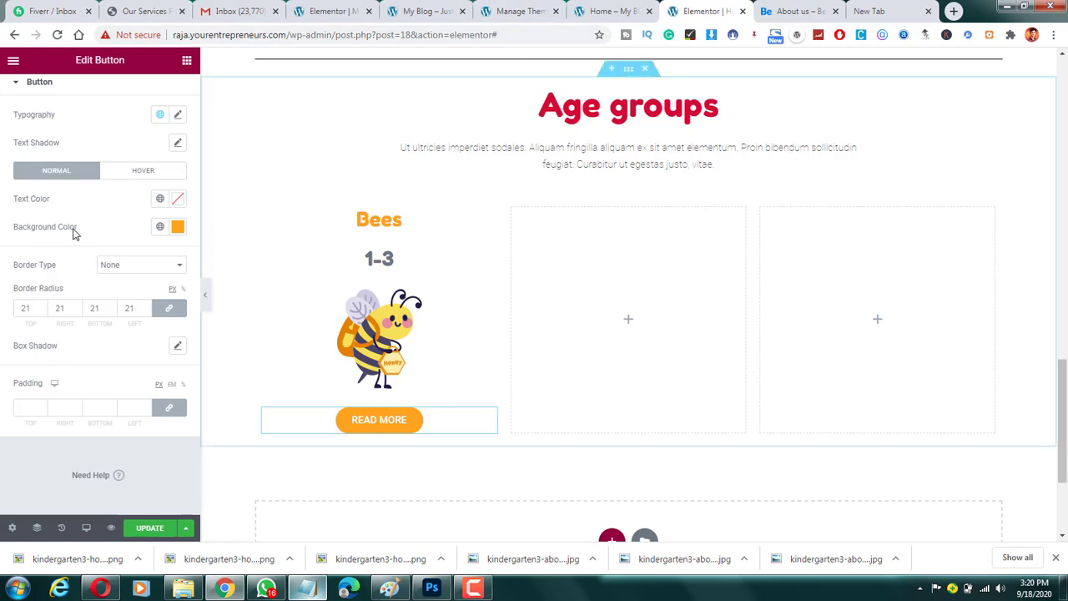
Set the READ MORE button's typography weight to 300.
click(177, 116)
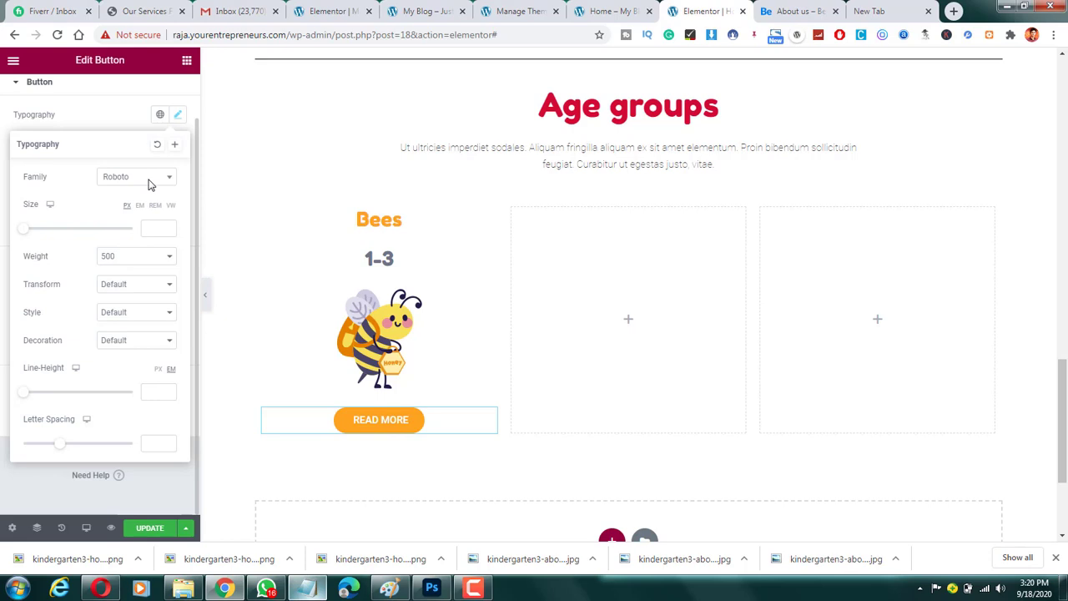
click(108, 177)
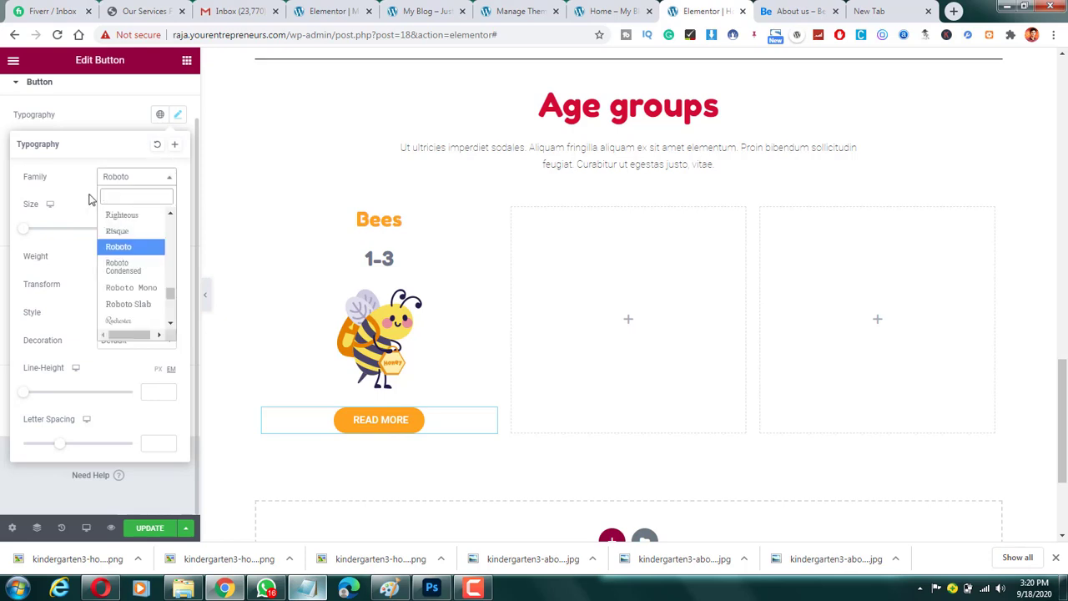
click(90, 200)
click(896, 17)
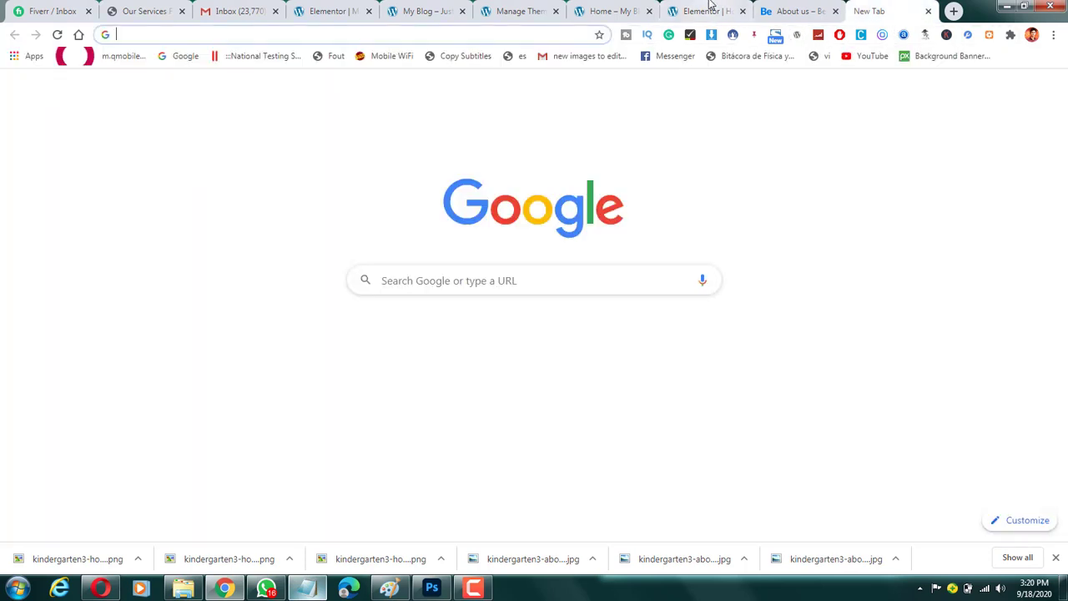
click(699, 11)
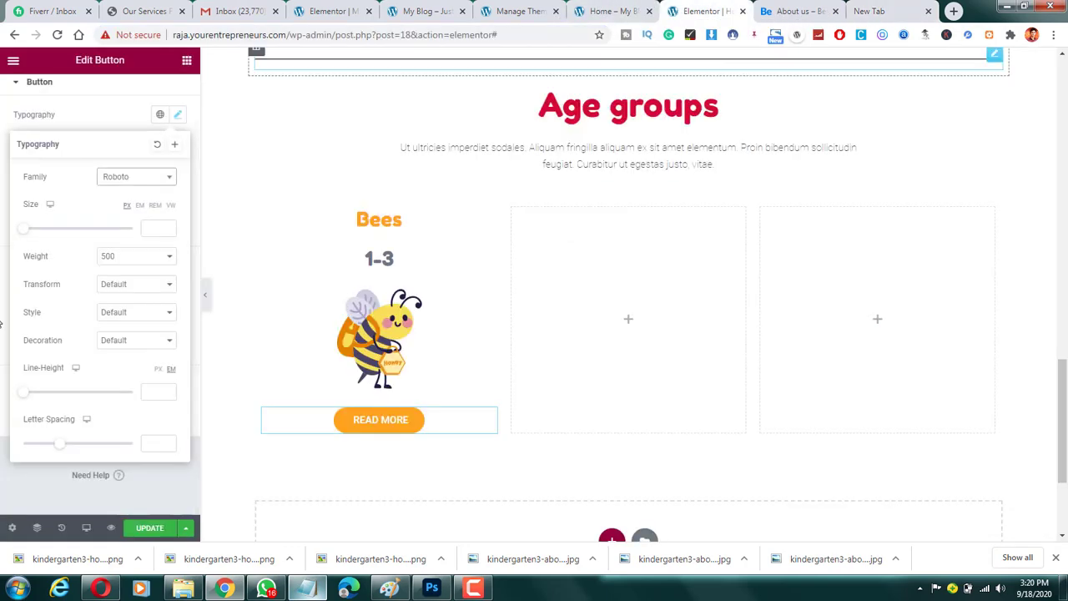
click(127, 261)
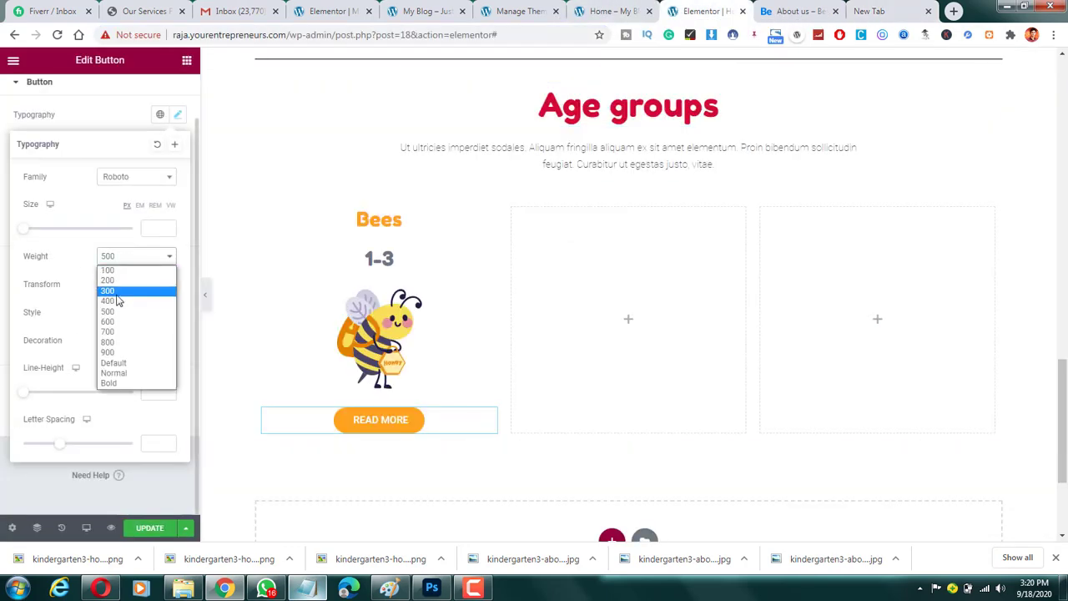
click(116, 280)
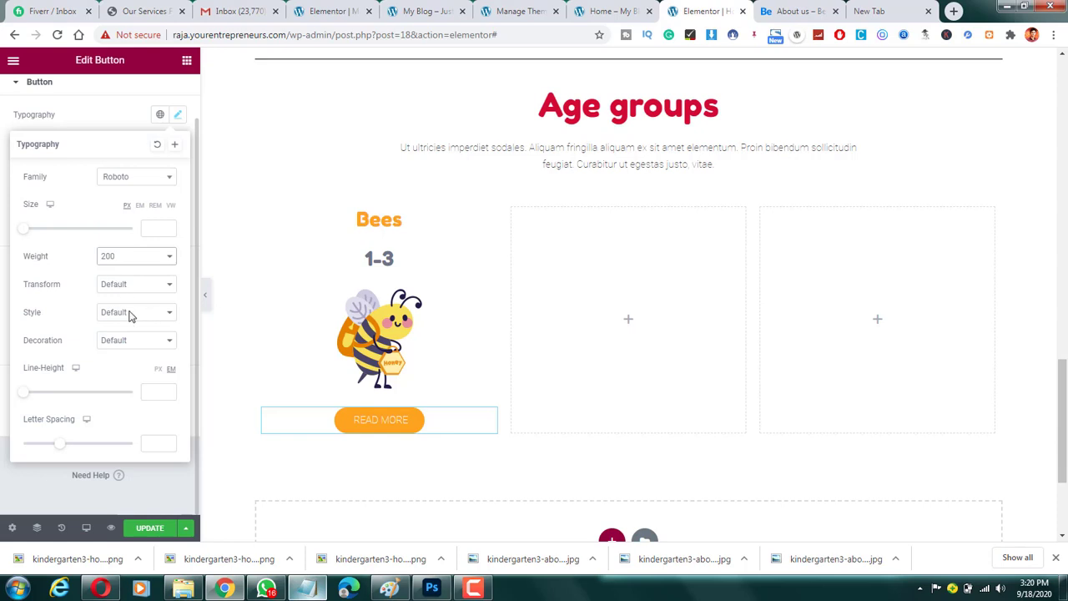
click(114, 263)
click(117, 296)
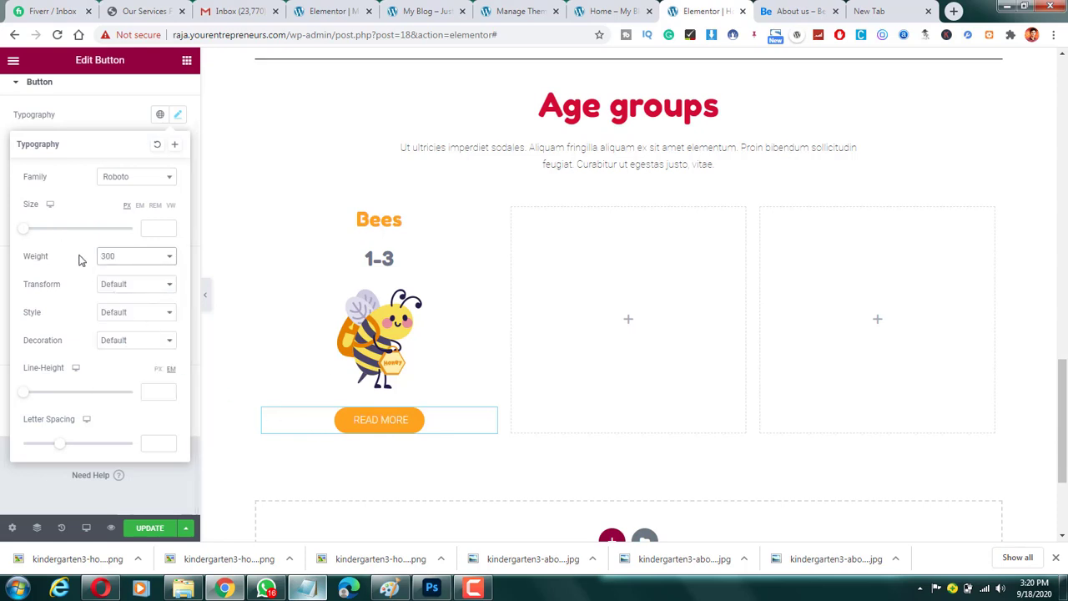
Set the READ MORE button's font size to 17 px and compare it with the Age groups cards on the reference page.
drag(24, 235, 34, 234)
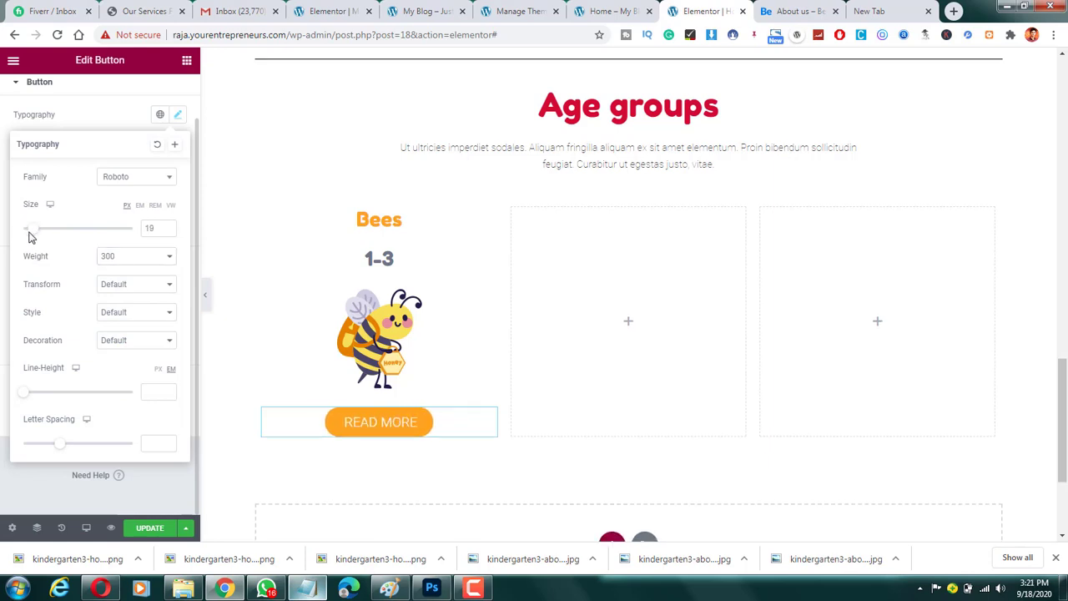
drag(29, 237, 27, 237)
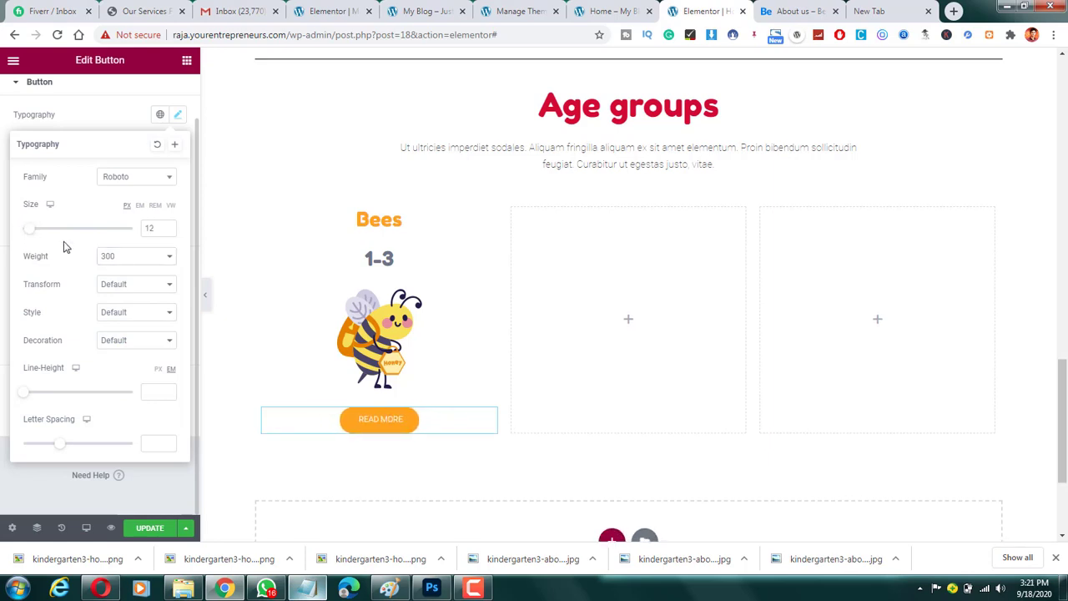
click(169, 226)
click(168, 226)
click(168, 226)
click(168, 232)
click(168, 232)
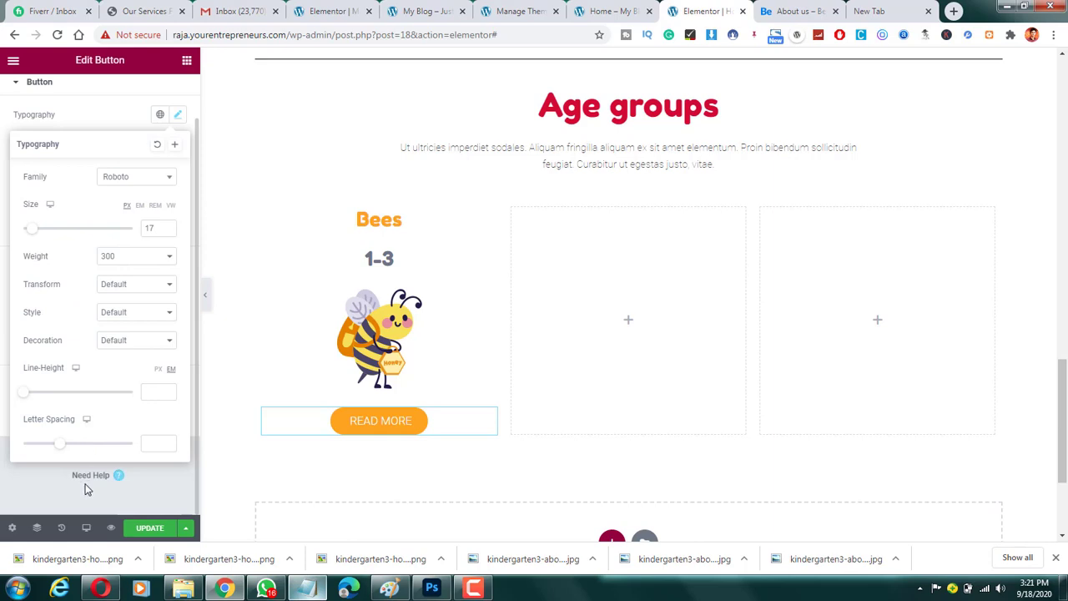
click(47, 490)
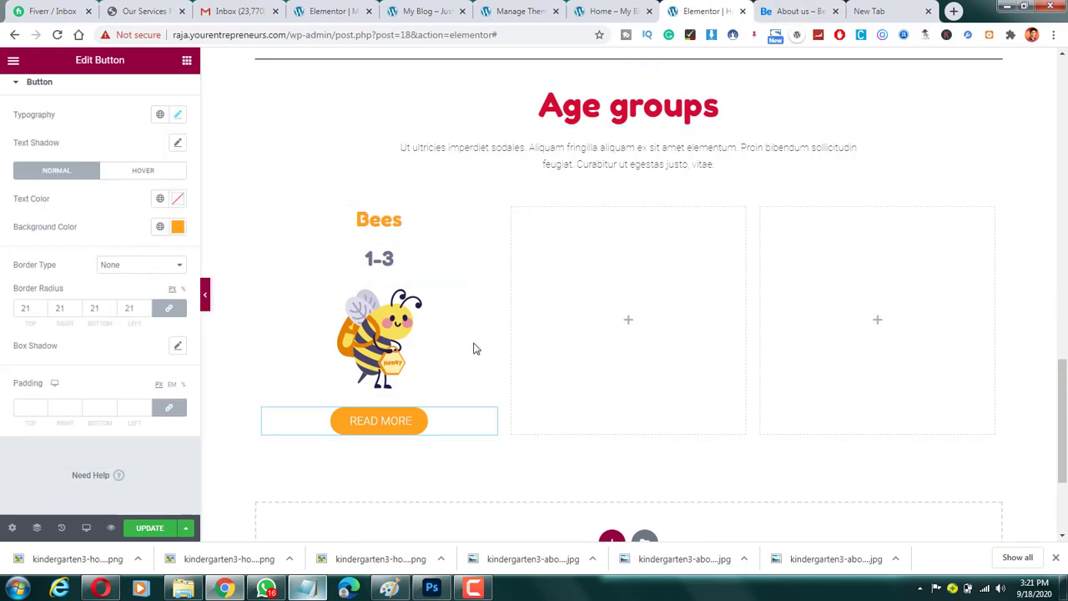
key(ctrl+p)
click(785, 10)
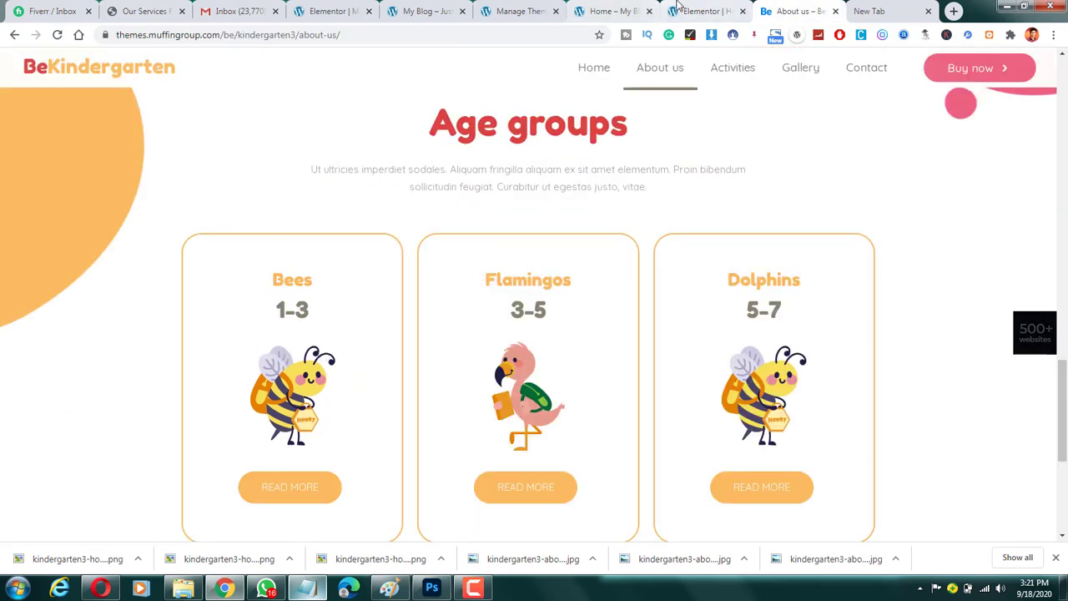
click(701, 11)
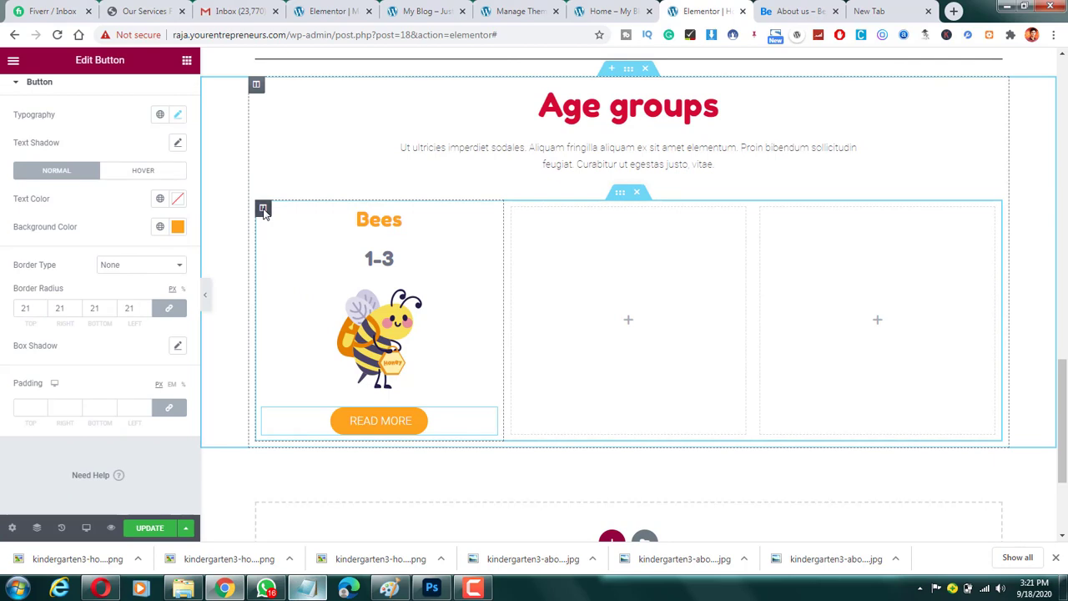
Try a 15 px margin on all sides of the Bees column and clear it again.
click(263, 210)
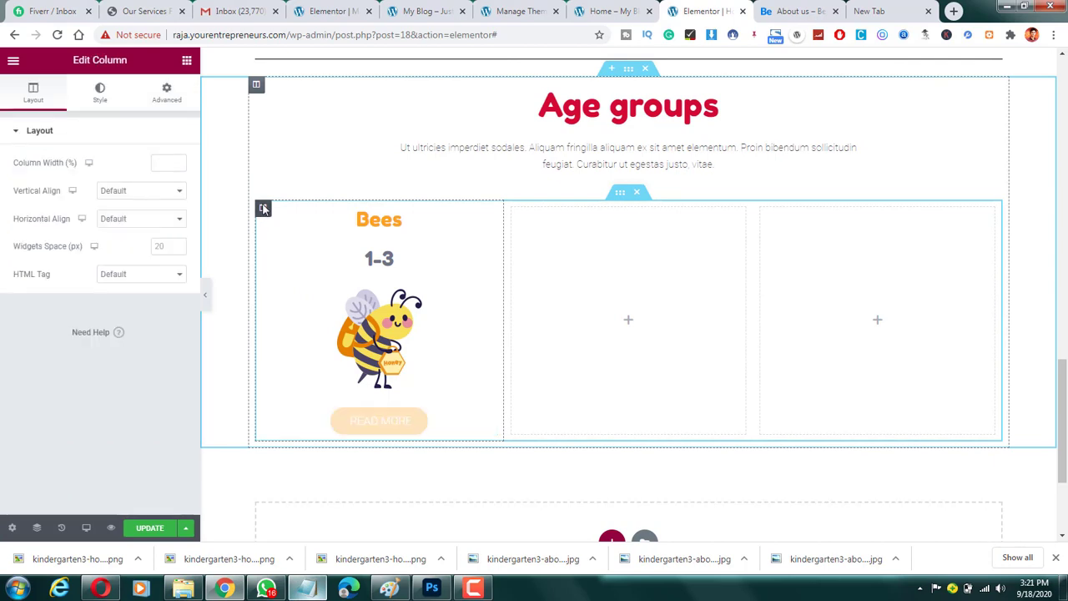
click(167, 99)
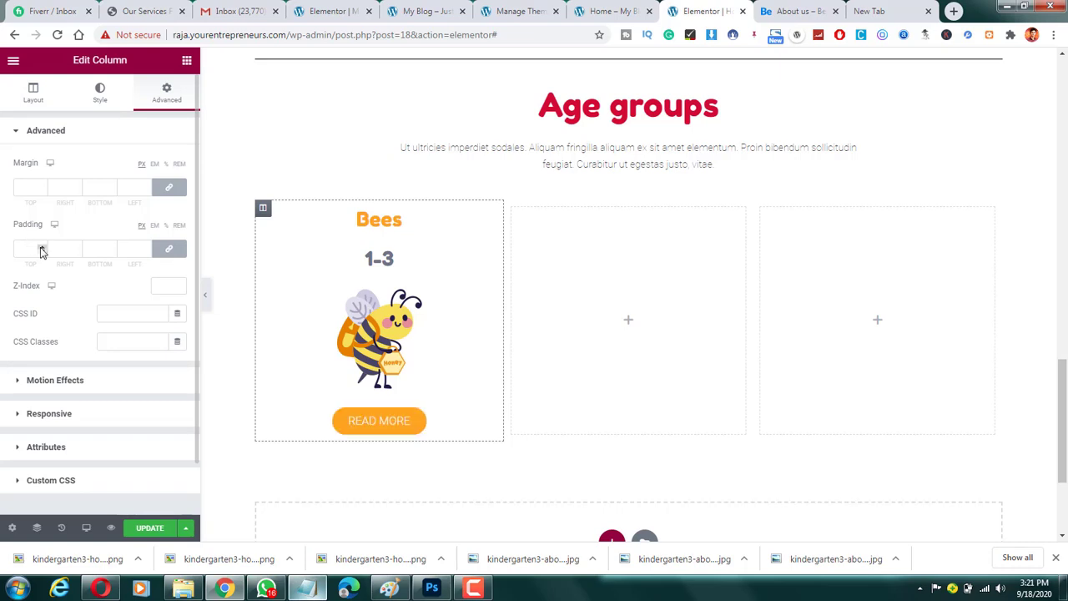
click(42, 187)
click(42, 187)
click(42, 186)
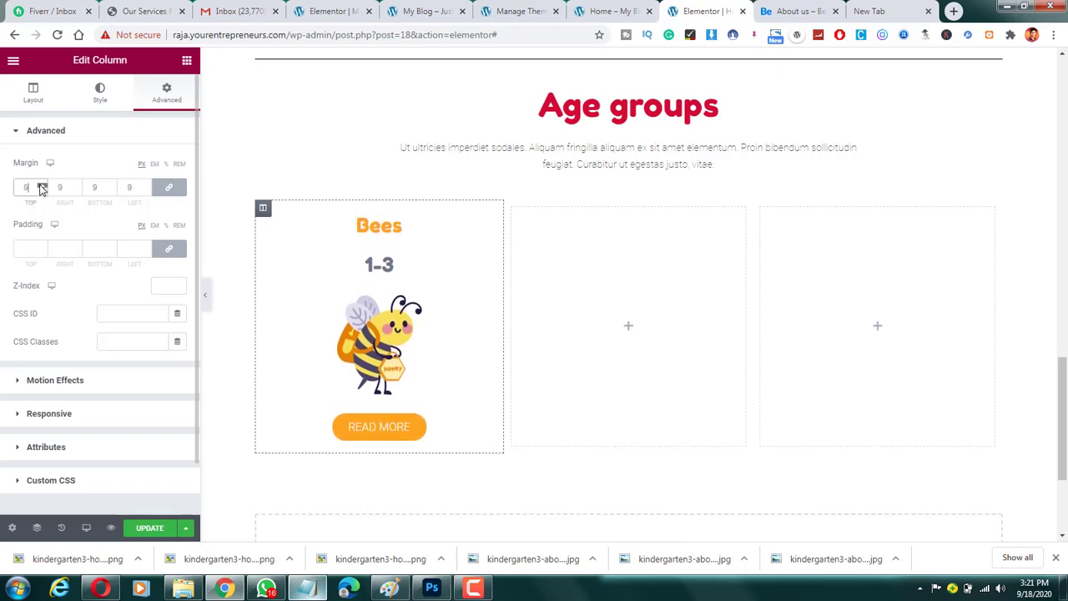
click(42, 186)
click(41, 186)
click(42, 187)
click(41, 186)
click(41, 186)
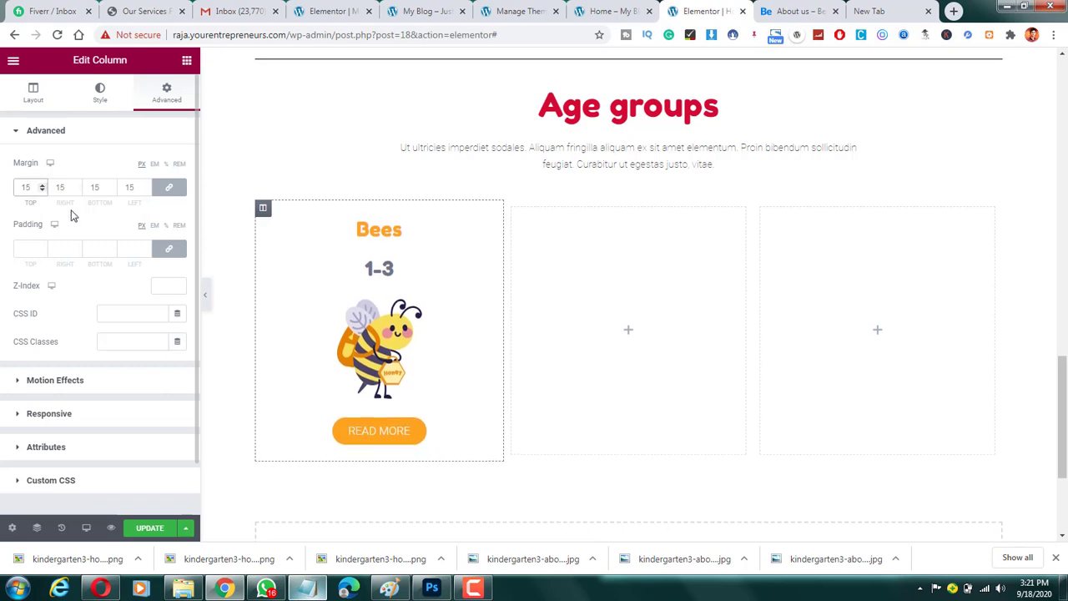
key(BackSpace)
key(BackSpace)
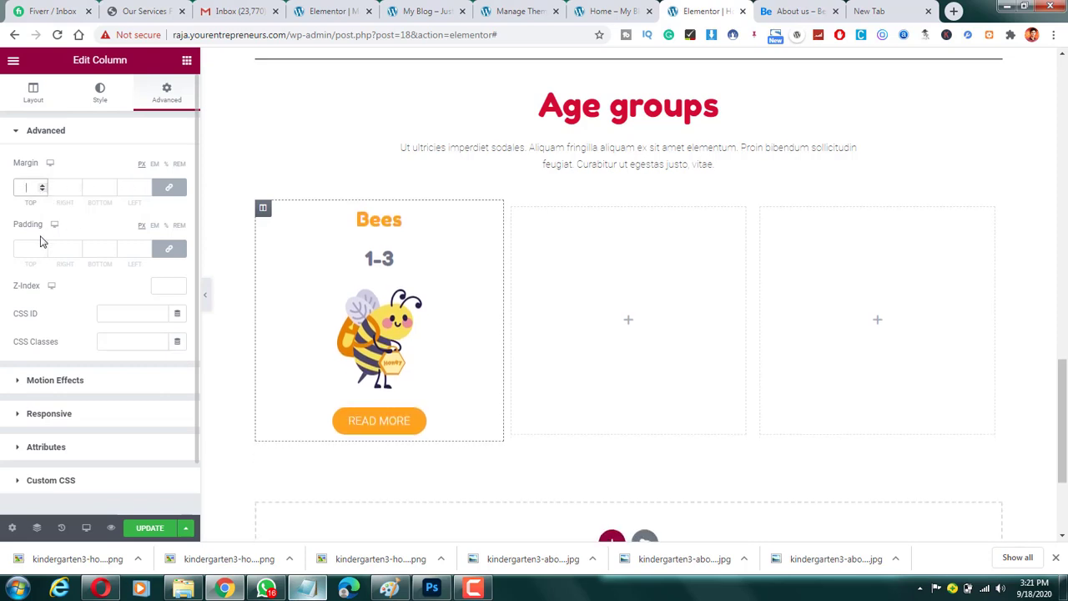
Set the Bees column's padding to 27 px on all sides.
click(42, 248)
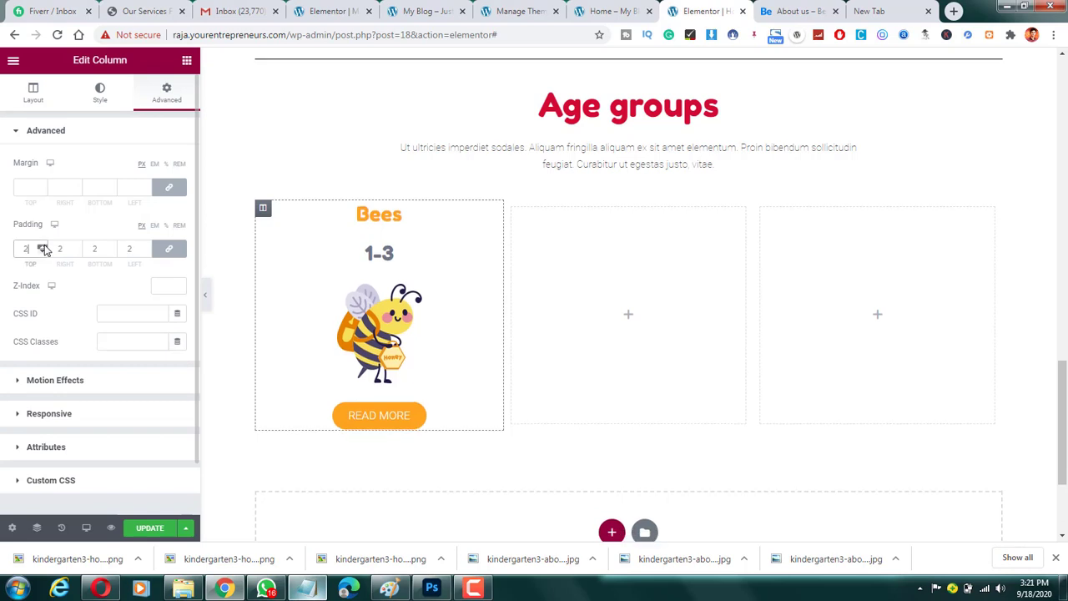
click(42, 248)
click(42, 248)
click(42, 248)
click(42, 248)
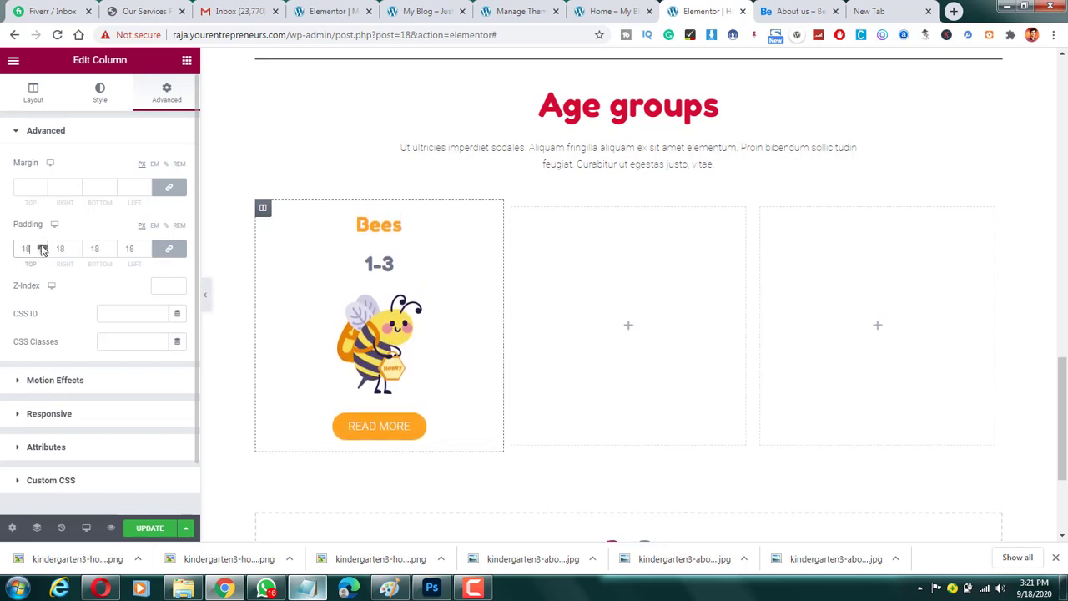
click(42, 248)
click(42, 248)
click(42, 248)
click(42, 248)
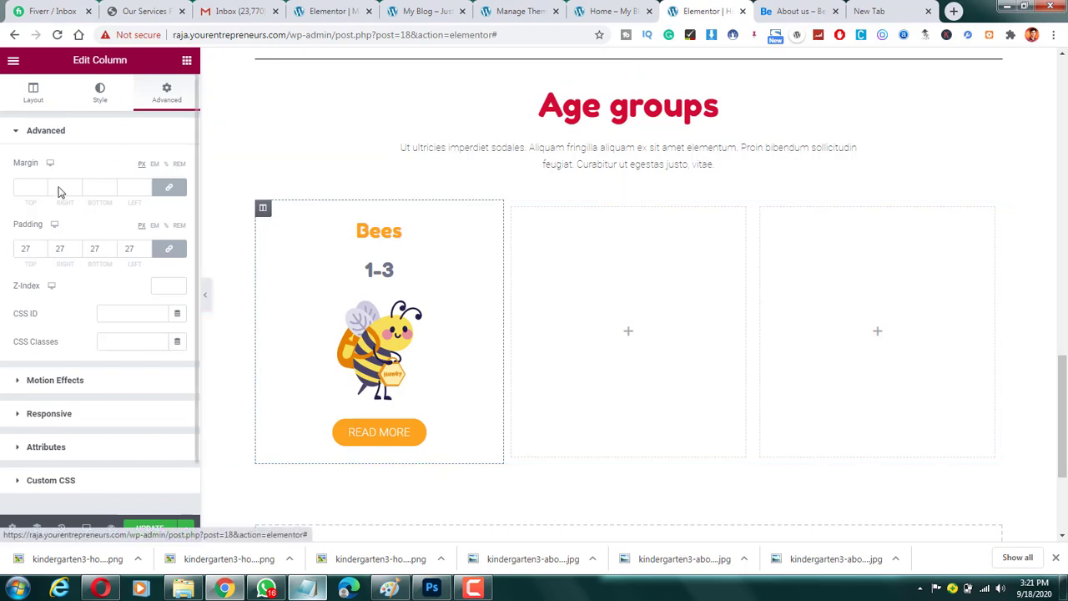
Open the border settings of the Bees column.
click(107, 104)
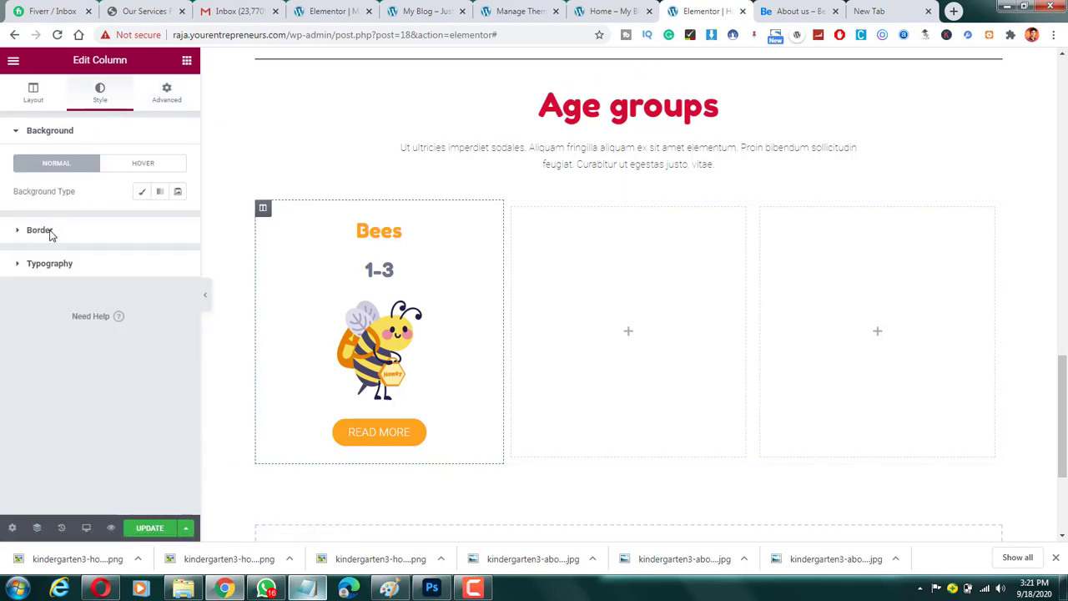
click(117, 249)
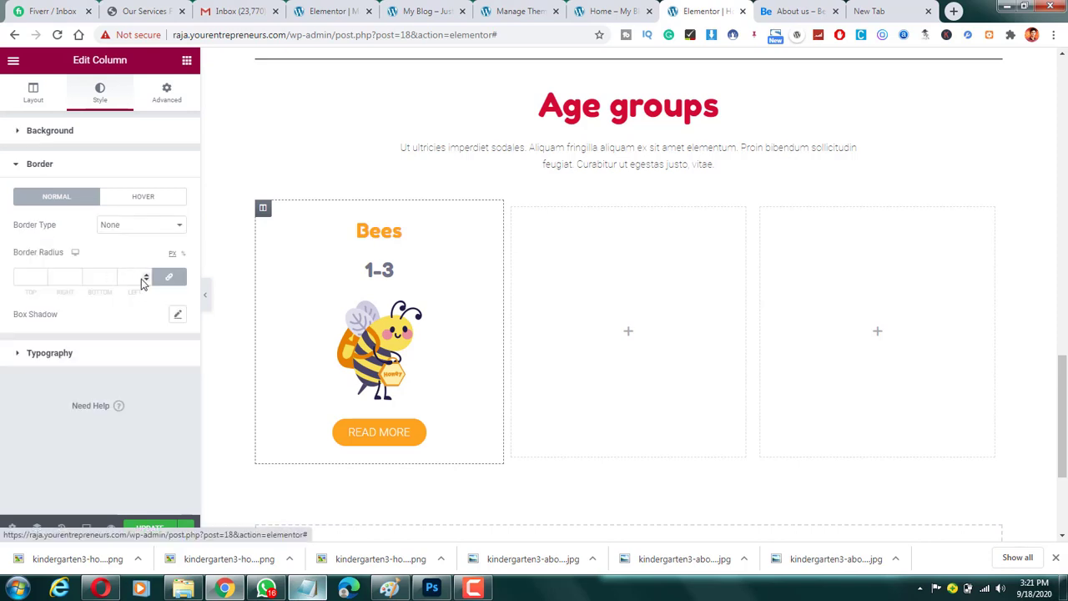
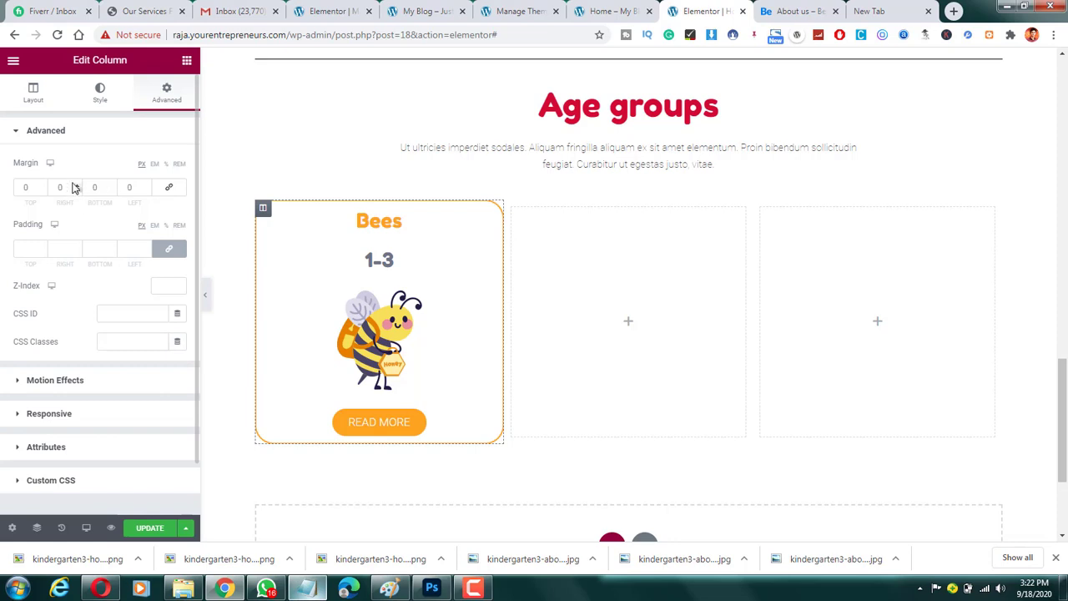
Set the Bees column's margins to 35 px on the right, 0 px at the bottom and 35 px on the left.
drag(75, 189, 76, 189)
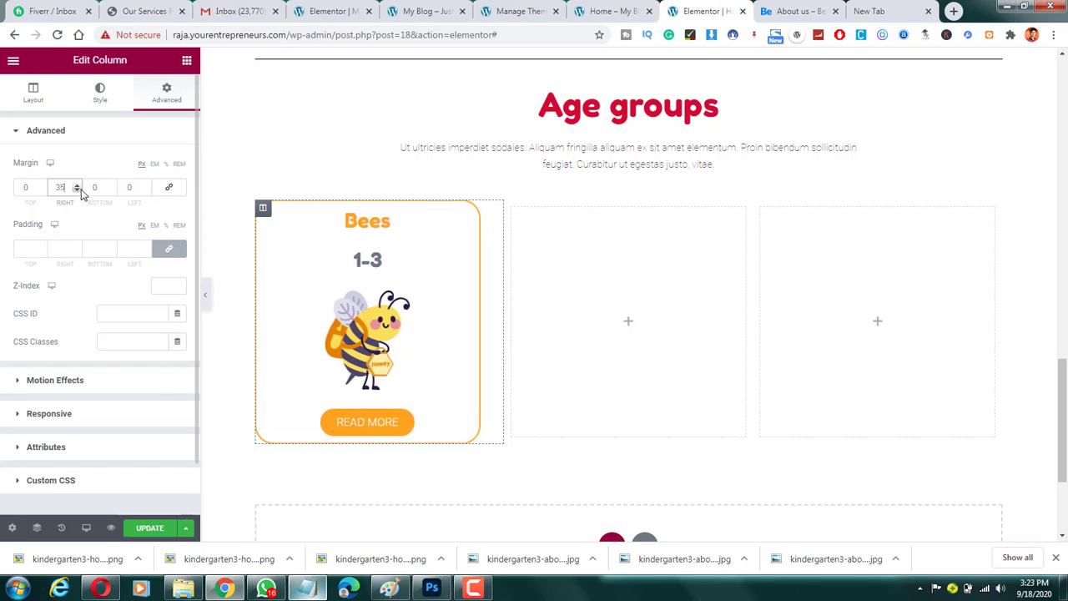
click(133, 190)
click(113, 189)
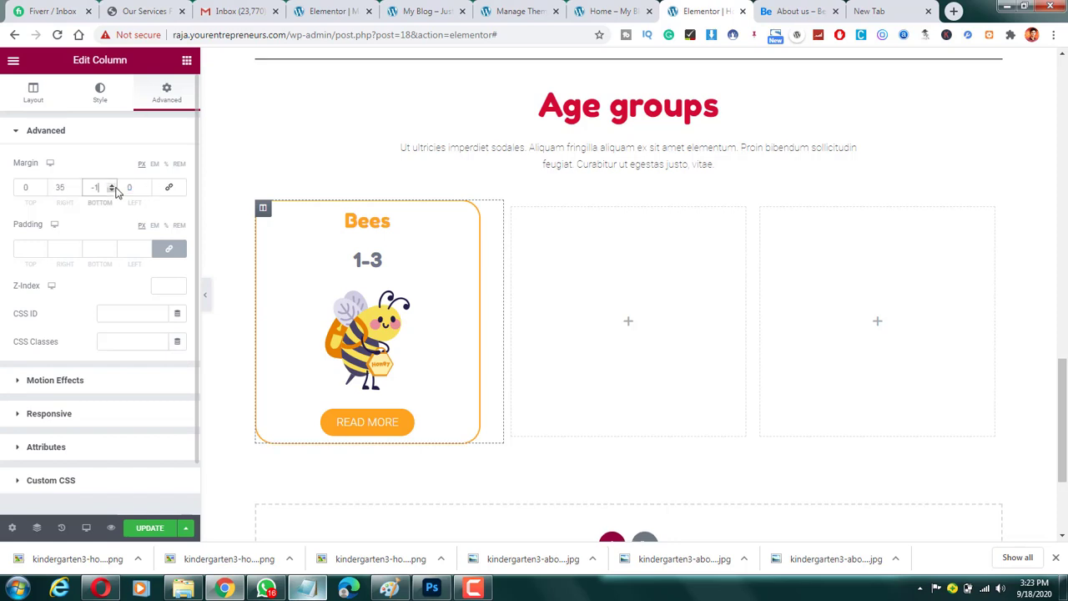
text(-135)
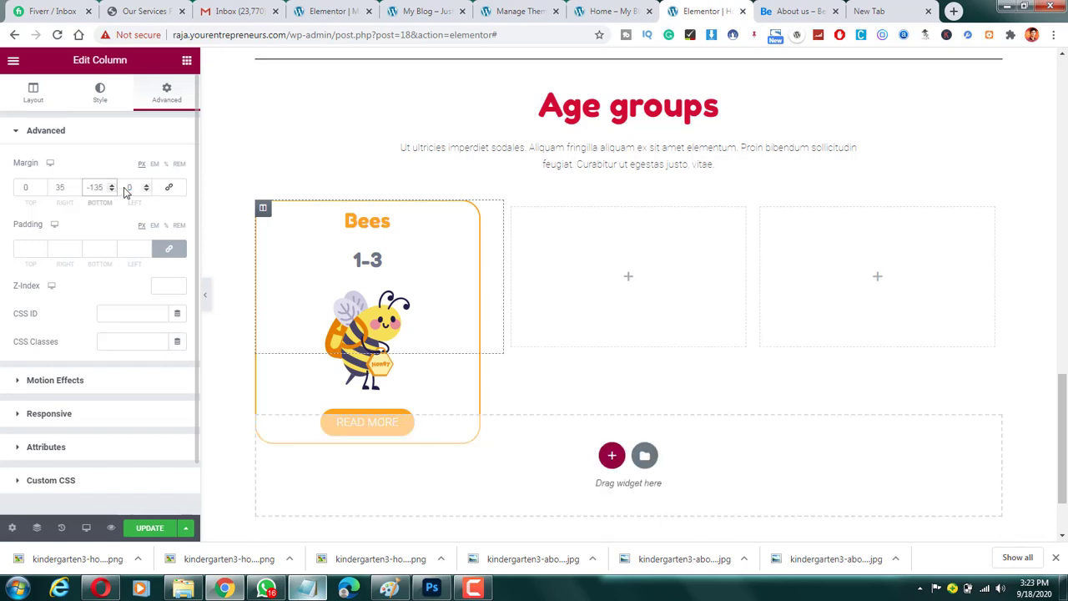
key(BackSpace)
key(BackSpace)
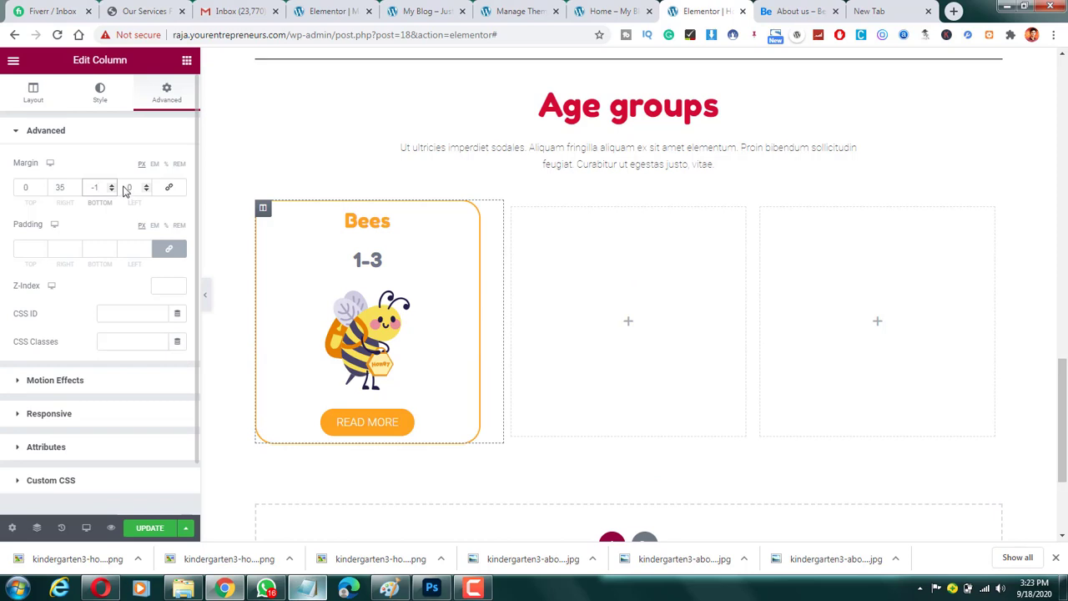
key(BackSpace)
key(BackSpace)
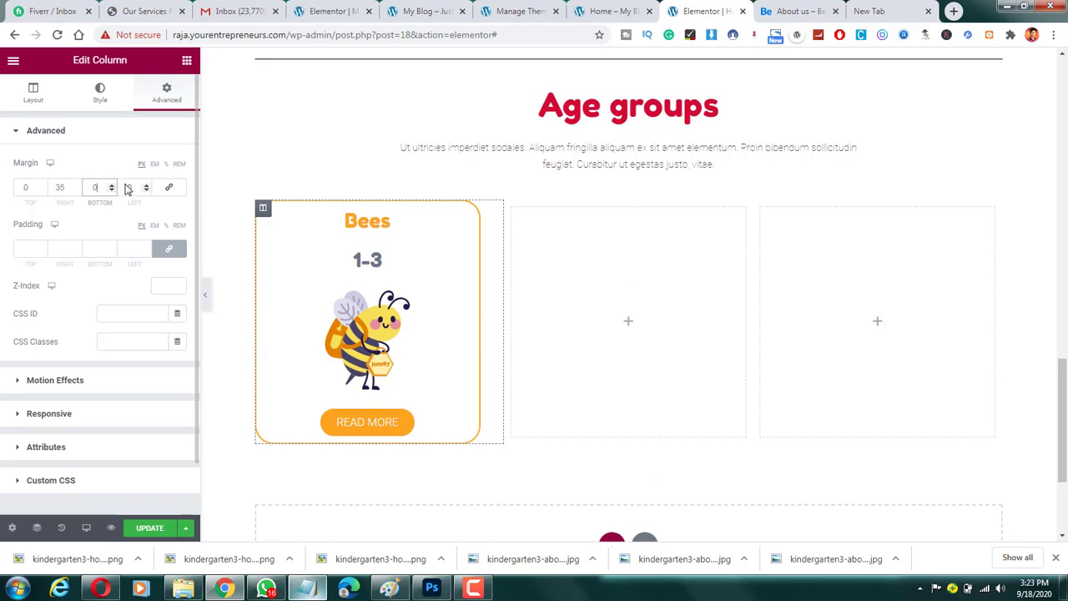
click(130, 188)
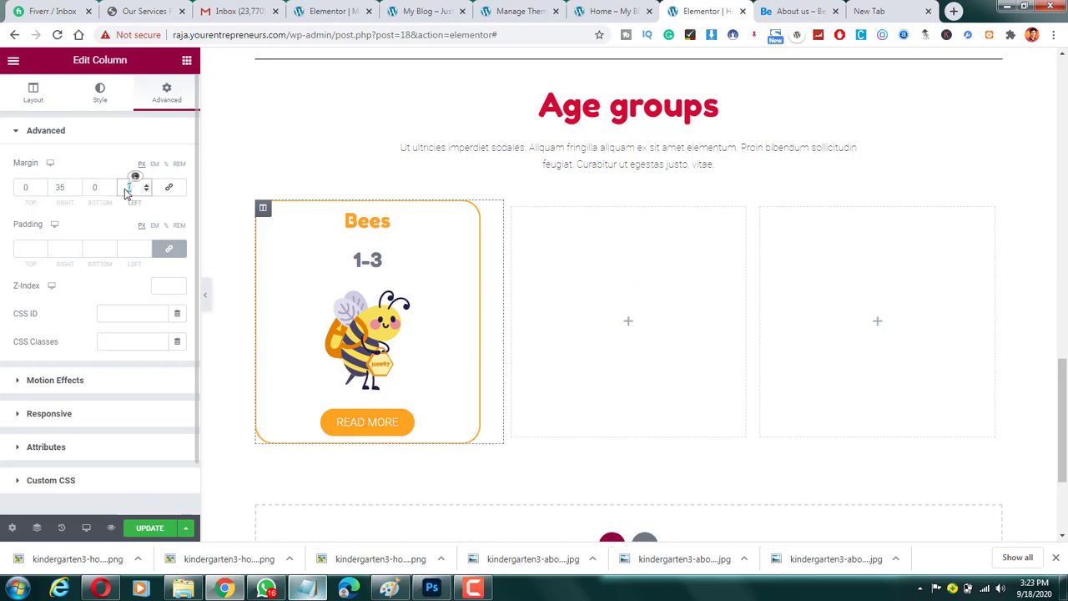
text(35)
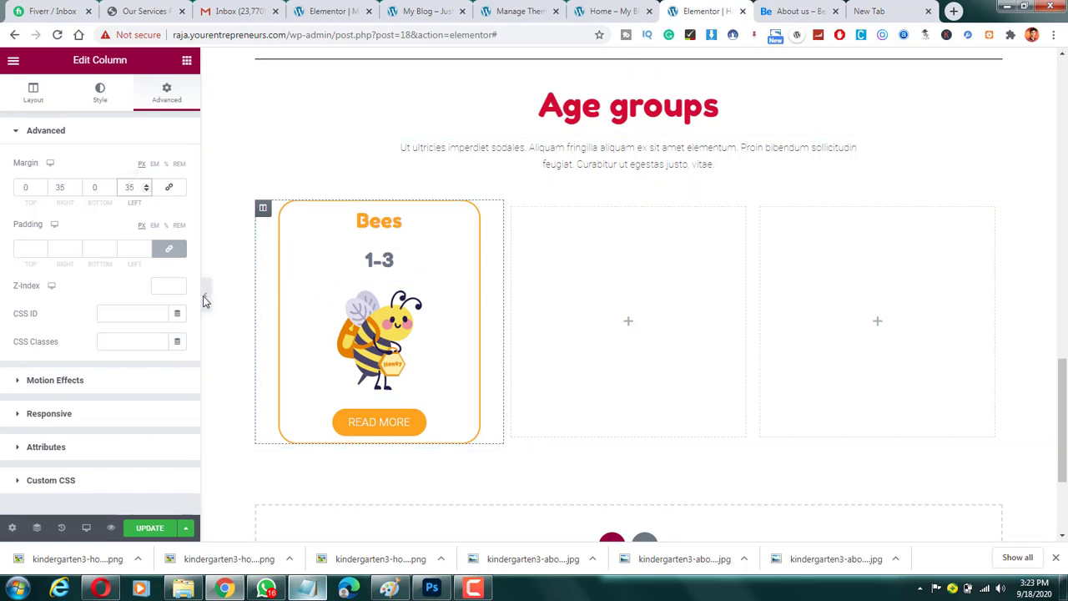
Copy the Bees column and try to paste its style onto the empty middle column.
right_click(263, 210)
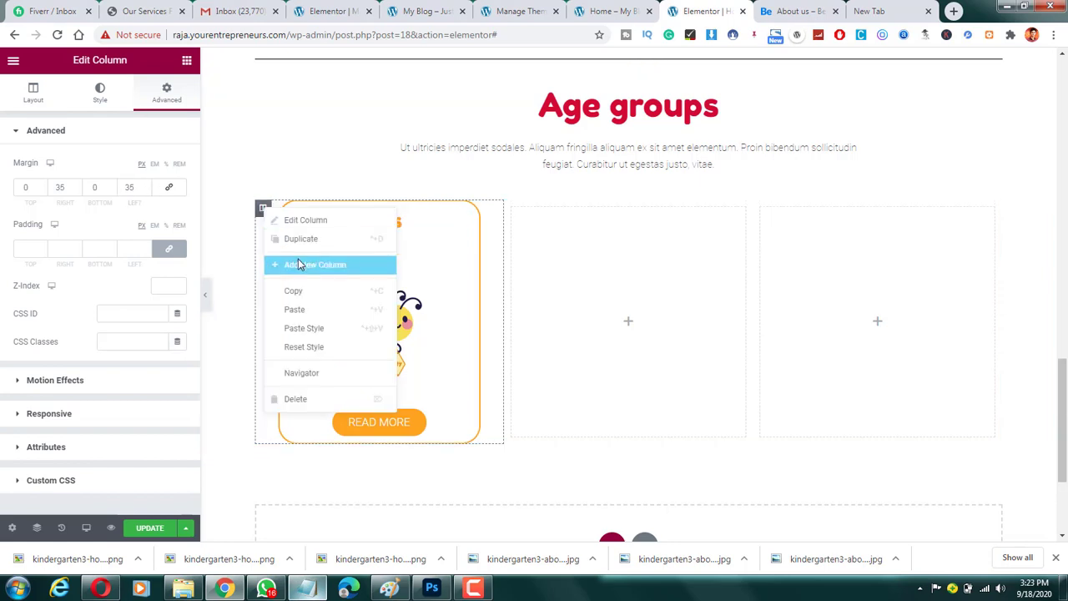
click(373, 288)
right_click(510, 209)
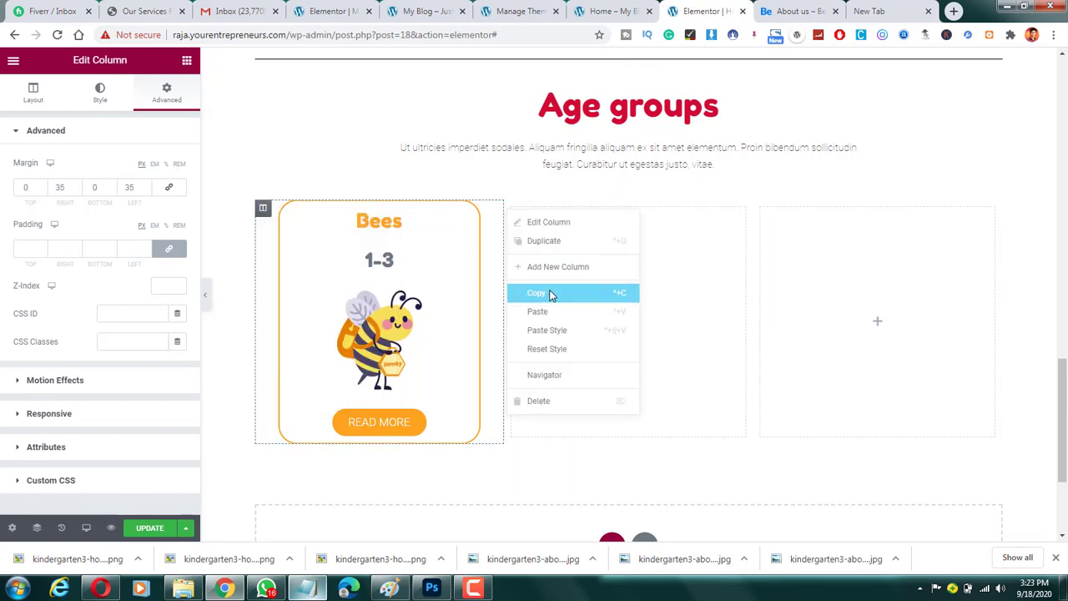
click(547, 330)
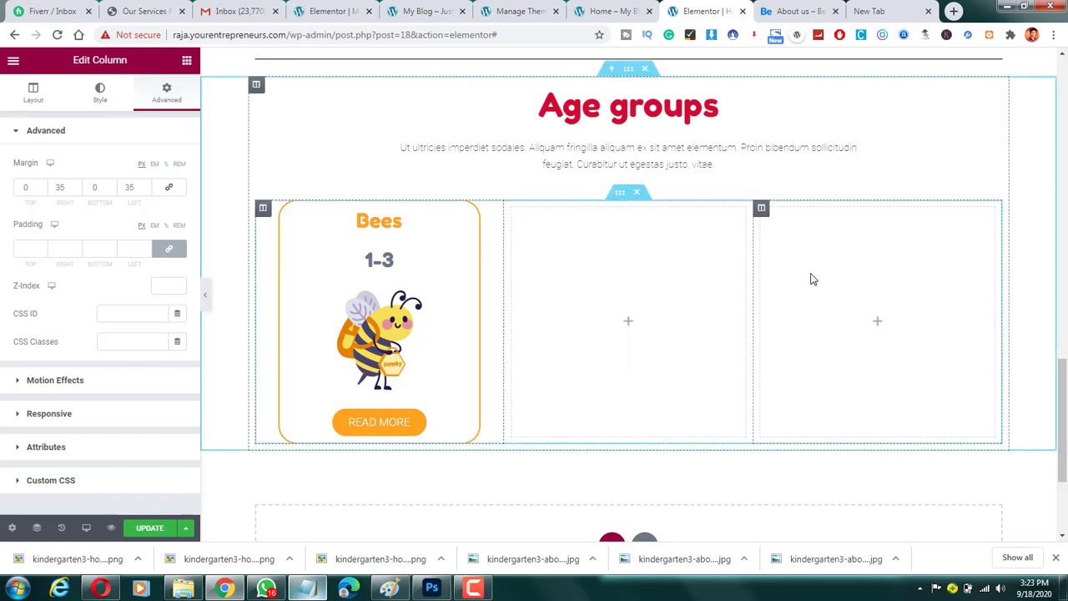
Paste a copy of the Bees column after the empty middle column and delete the empty last column.
right_click(317, 228)
right_click(304, 208)
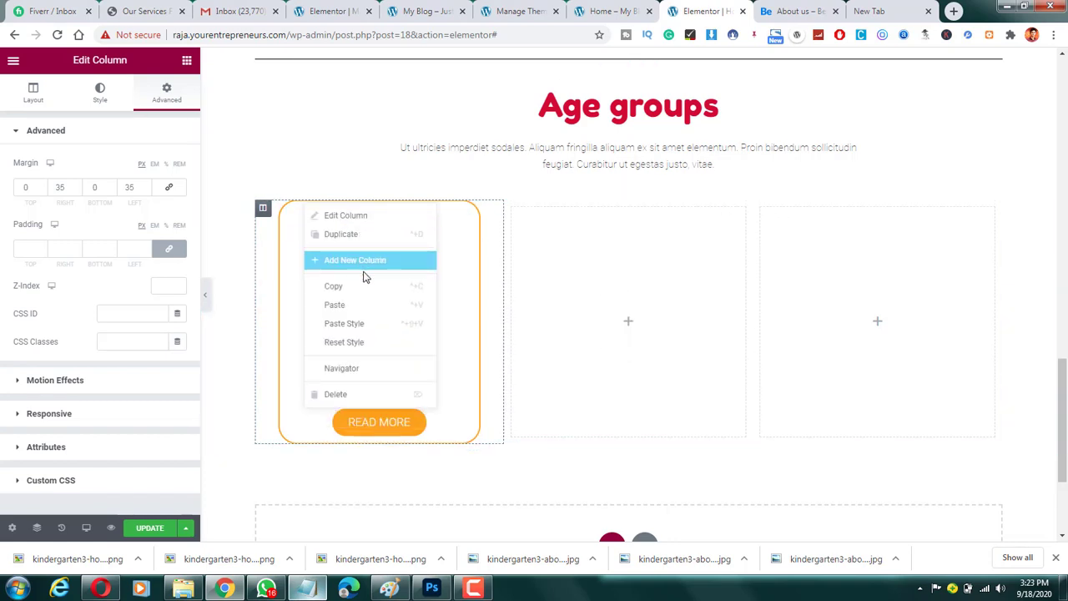
click(358, 289)
right_click(632, 231)
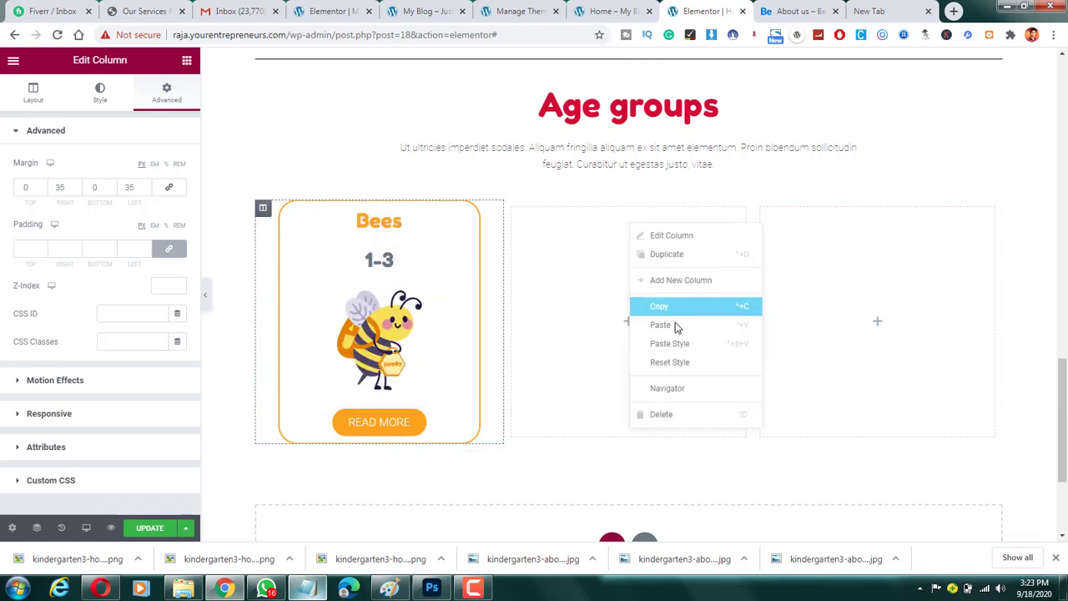
right_click(806, 262)
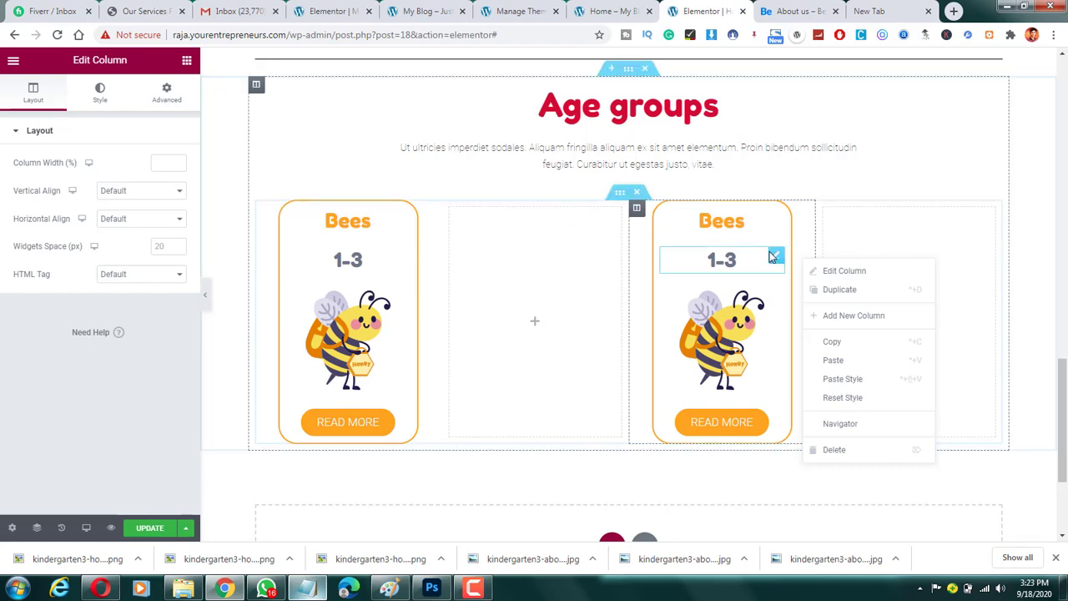
right_click(863, 228)
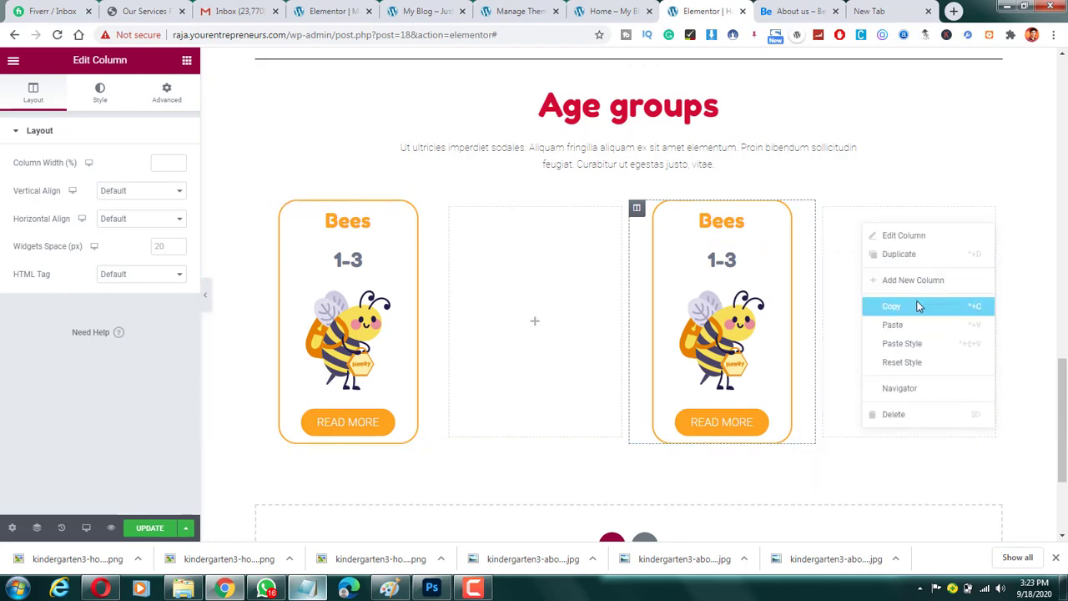
click(894, 414)
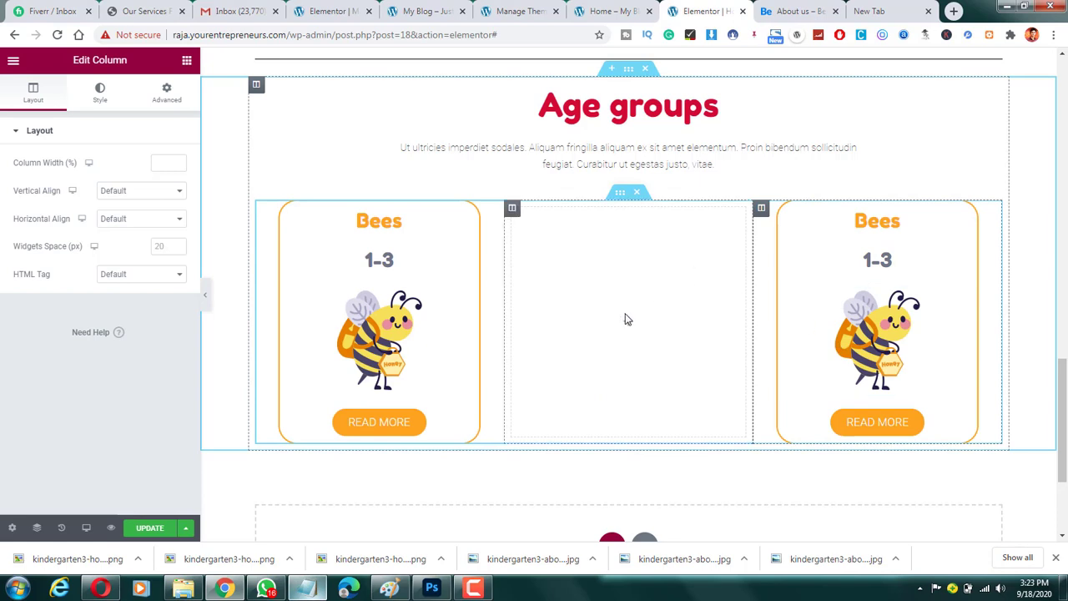
Paste another Bees column copy after the empty middle column and delete that empty column.
right_click(628, 319)
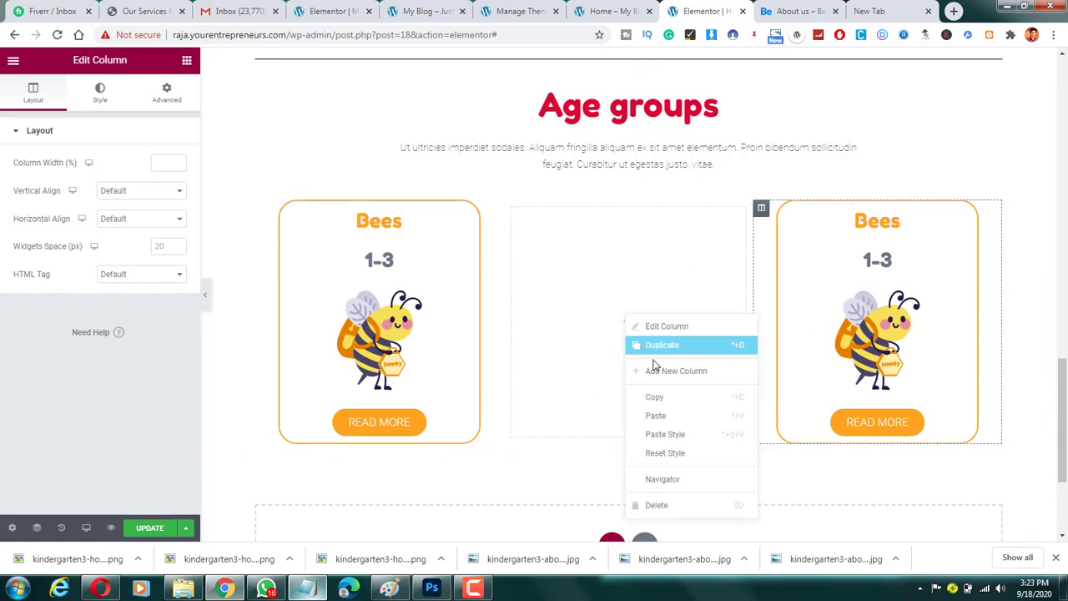
click(676, 417)
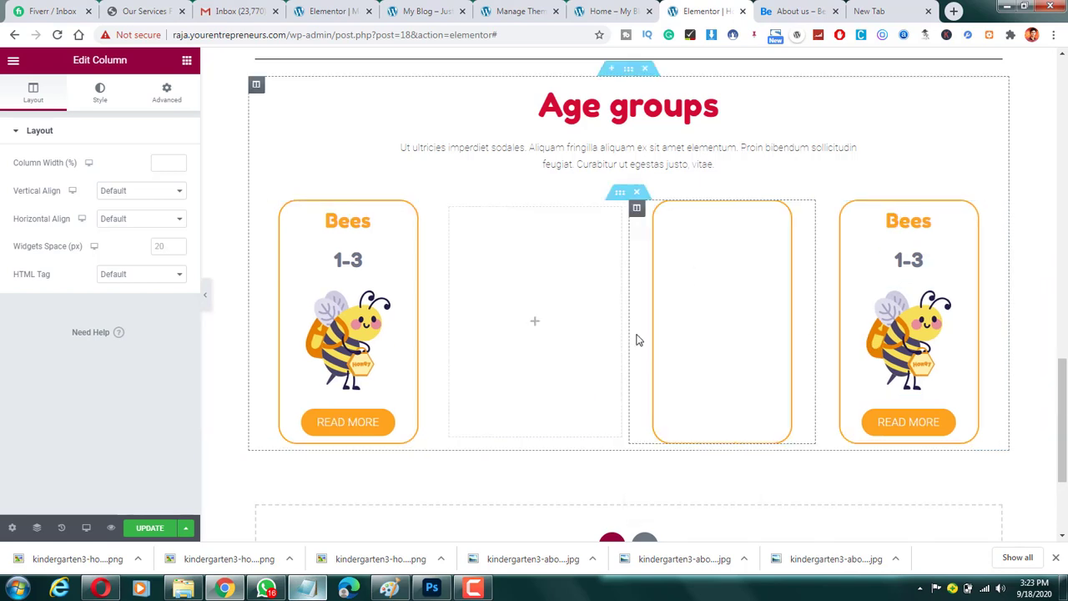
right_click(547, 228)
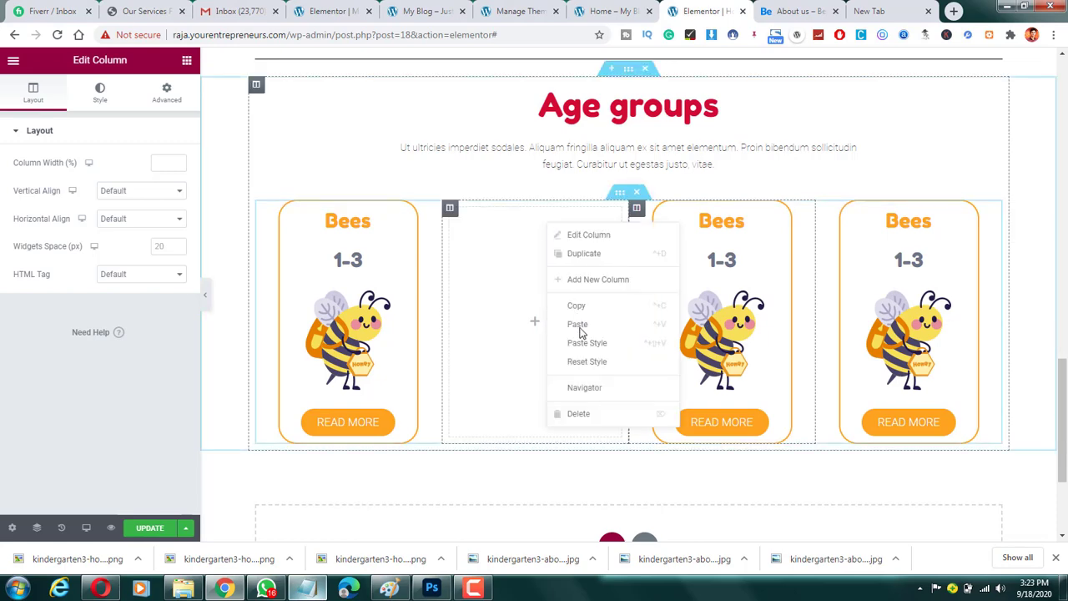
right_click(553, 388)
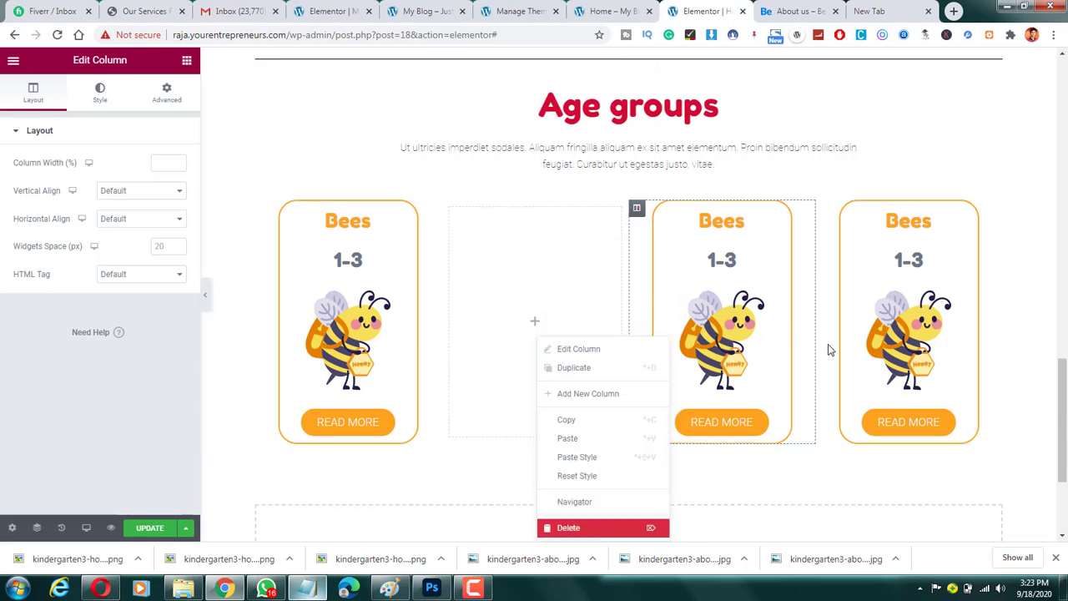
key(Delete)
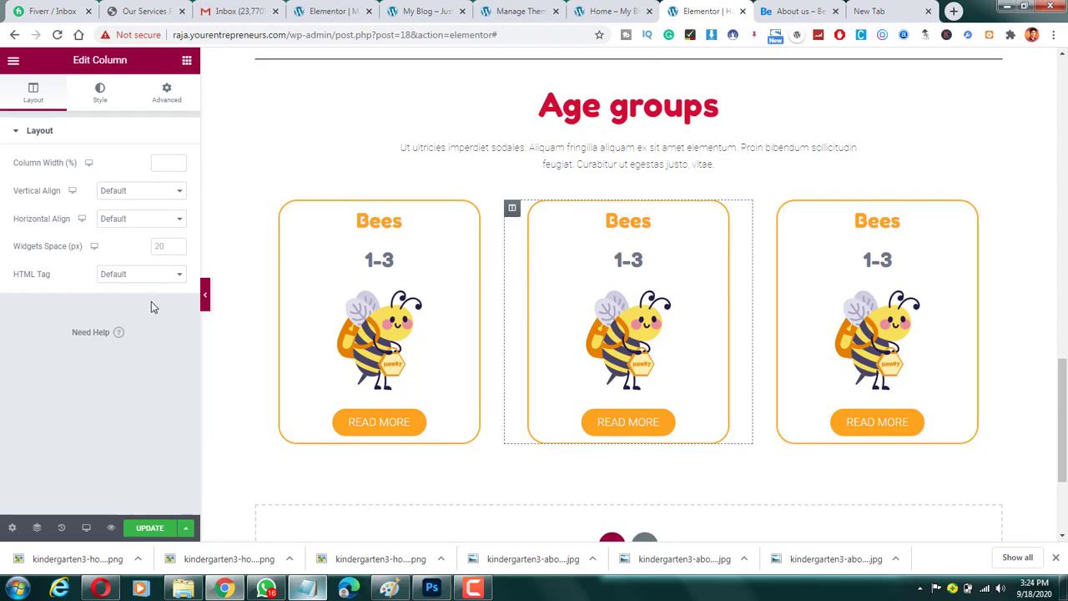
Preview the three Age groups cards and compare them with the reference BeKindergarten About us page.
key(ctrl+p)
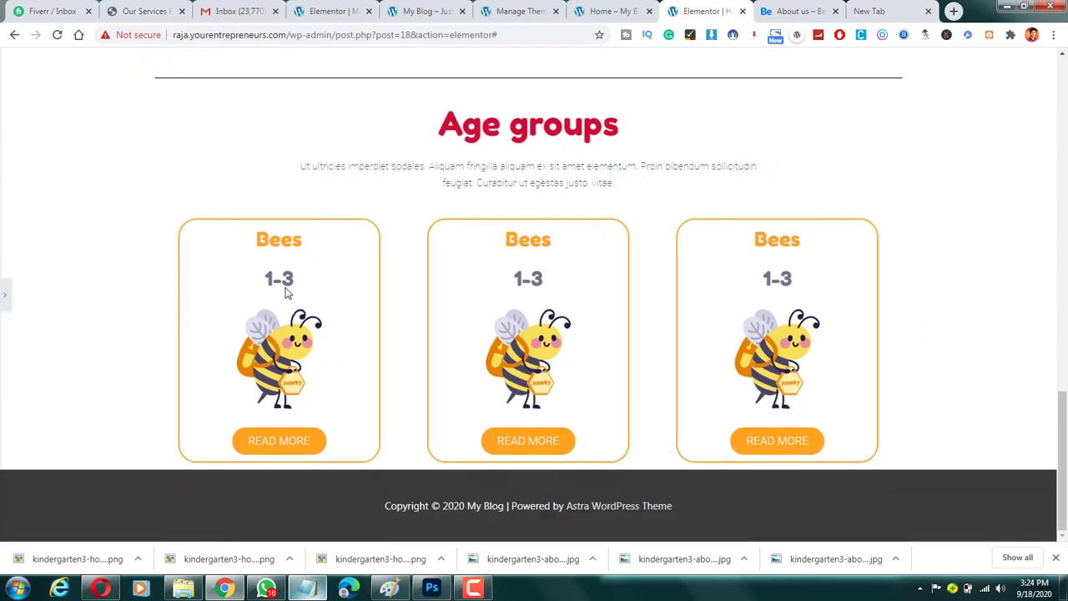
click(780, 11)
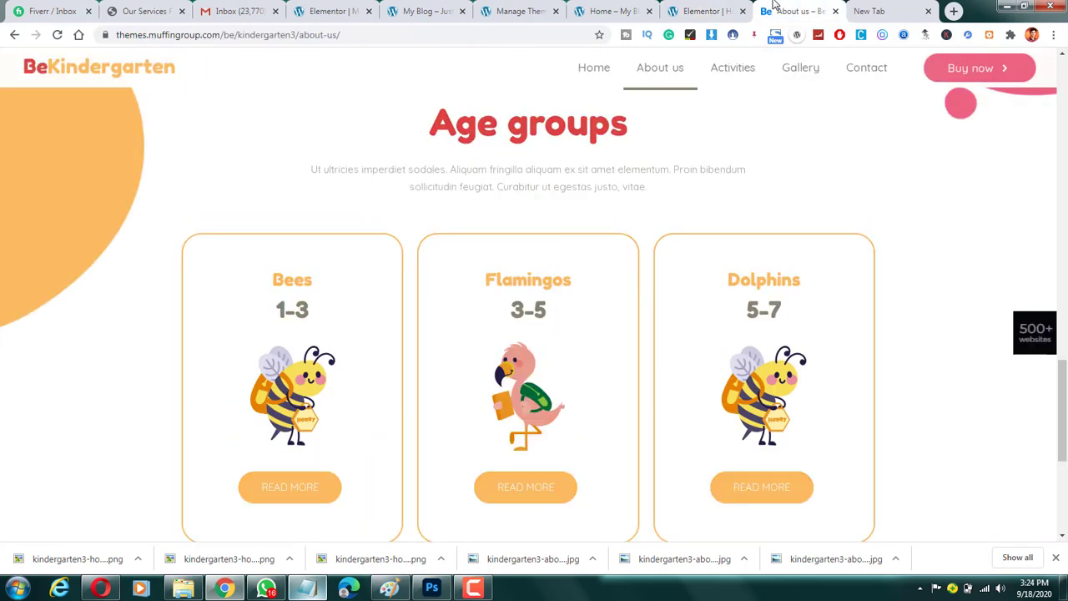
scroll(520, 362, down, 2)
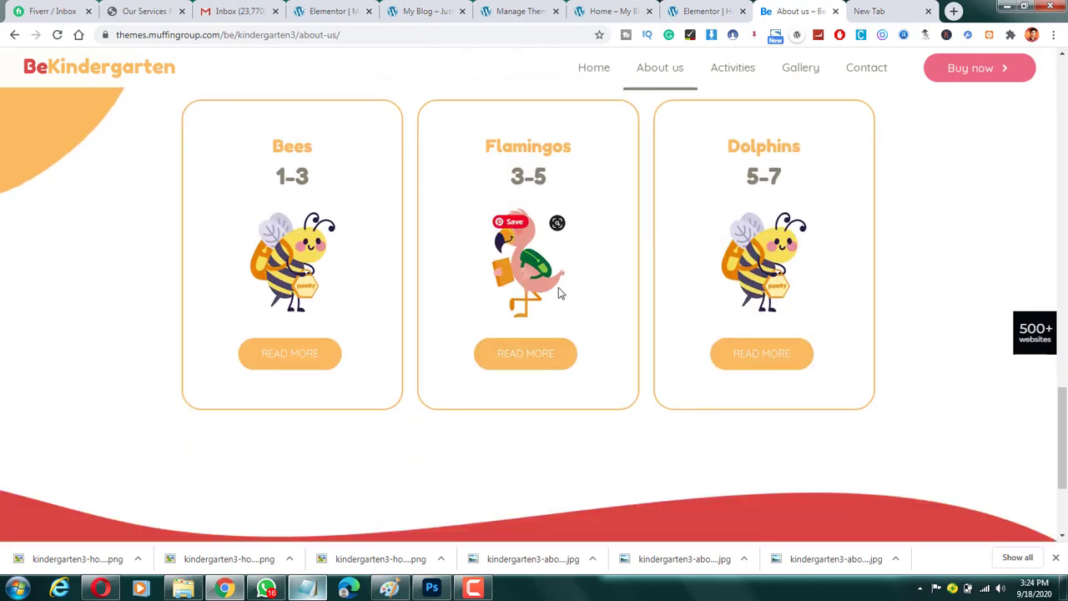
scroll(608, 253, down, 1)
scroll(608, 253, down, 2)
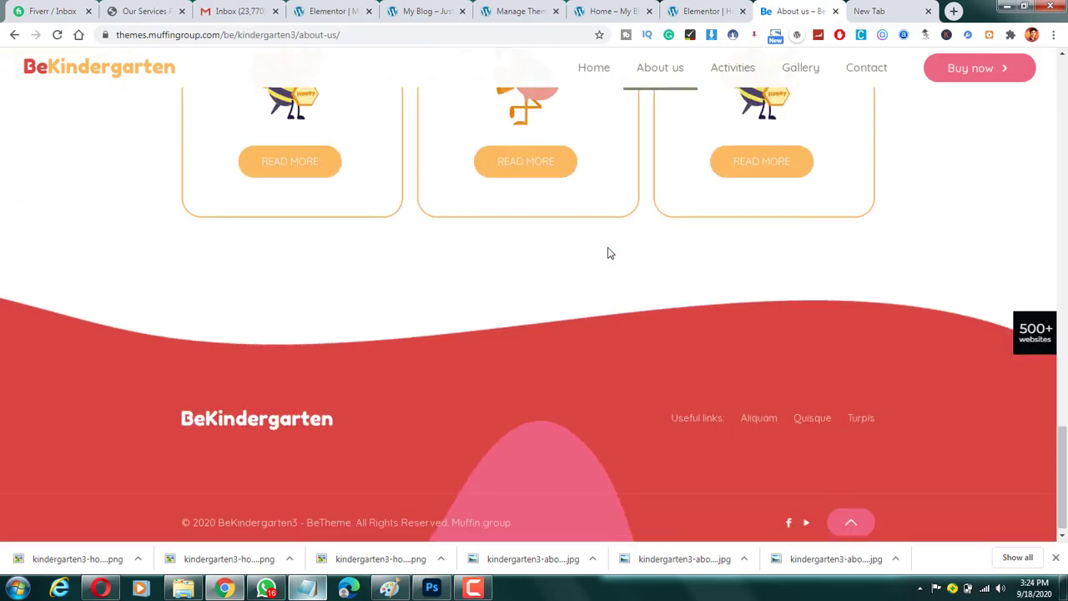
scroll(608, 251, up, 2)
scroll(609, 251, down, 2)
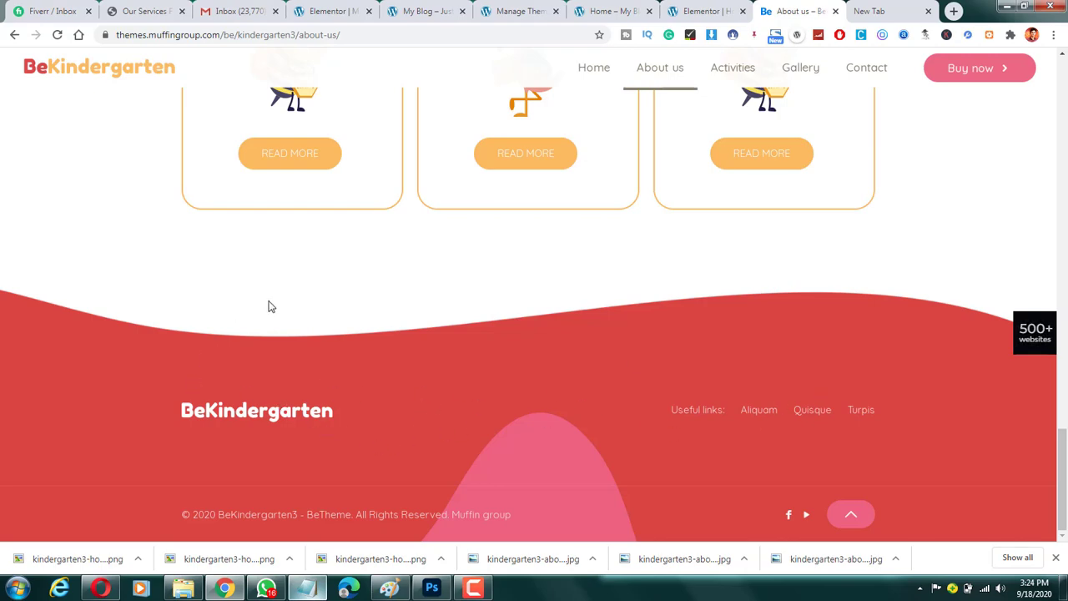
scroll(477, 286, up, 15)
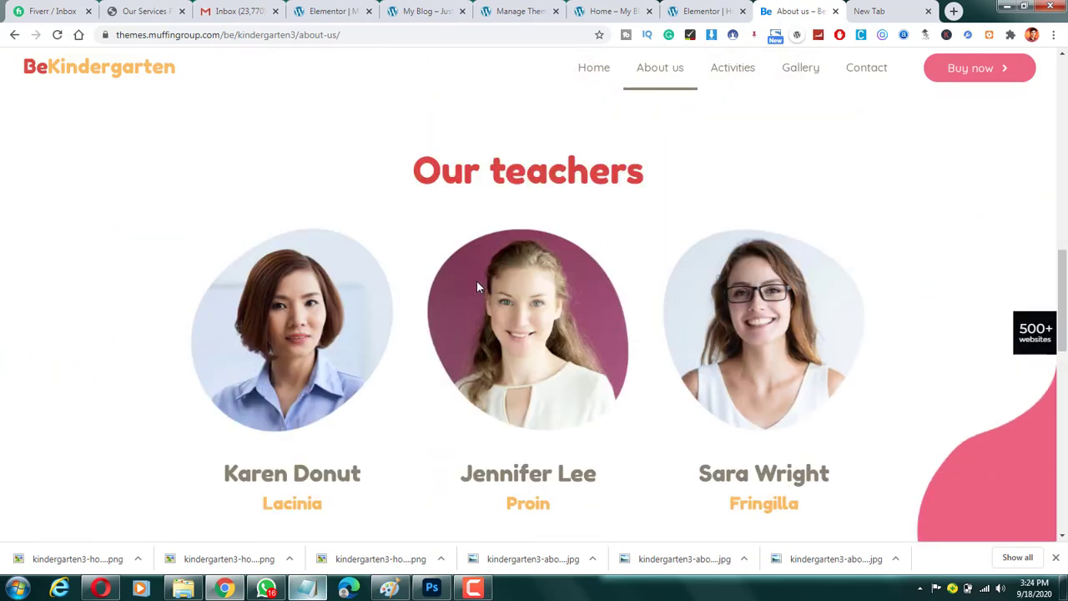
click(699, 11)
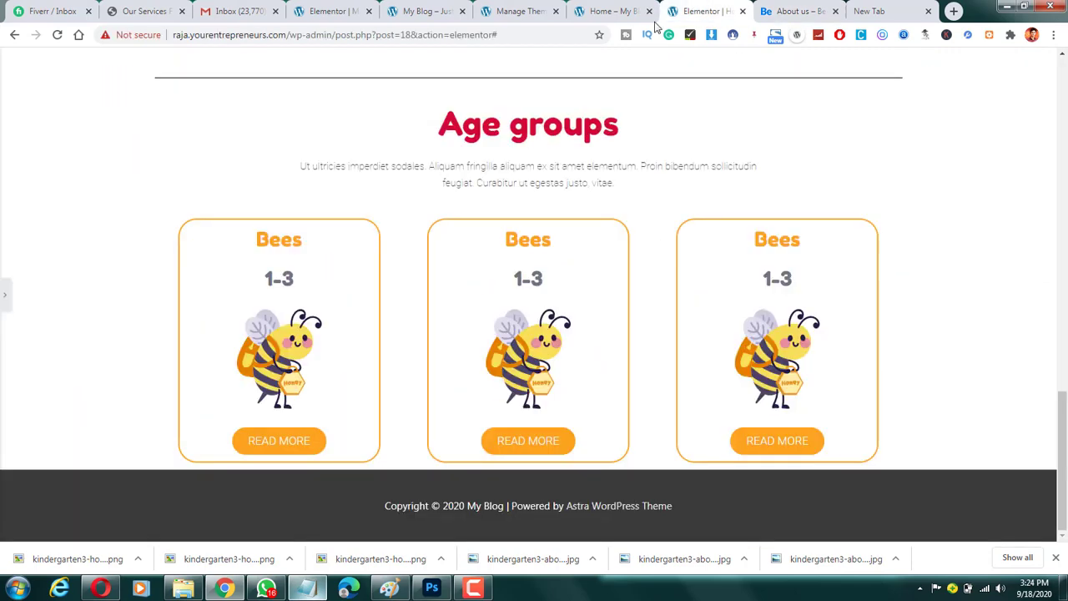
Delete the wave divider section between the illustrated text section and Our Teachers.
scroll(539, 226, up, 9)
scroll(534, 292, up, 1)
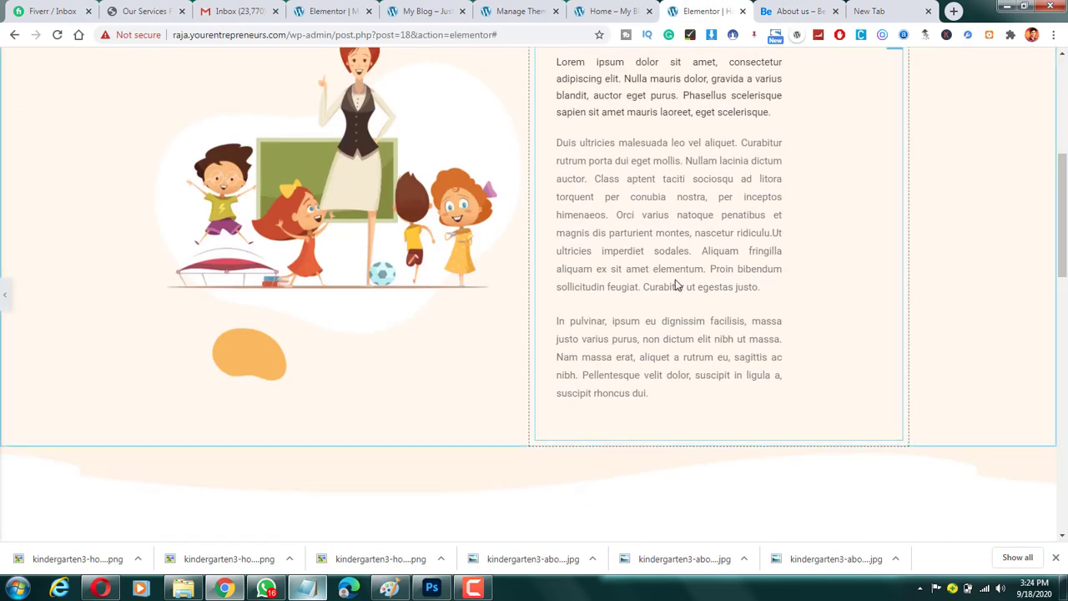
click(610, 282)
scroll(598, 275, down, 2)
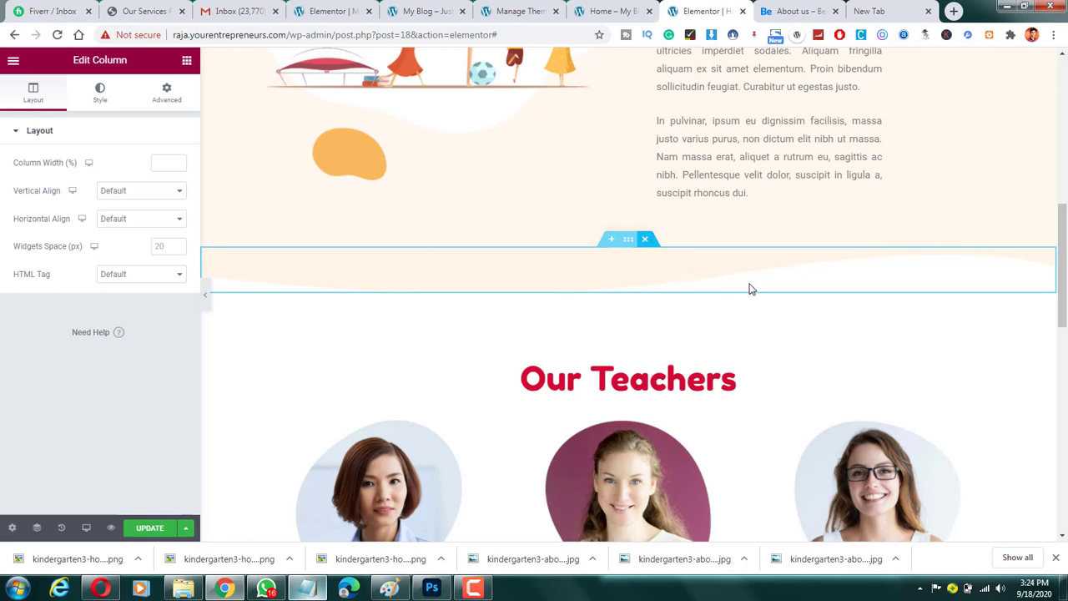
key(Delete)
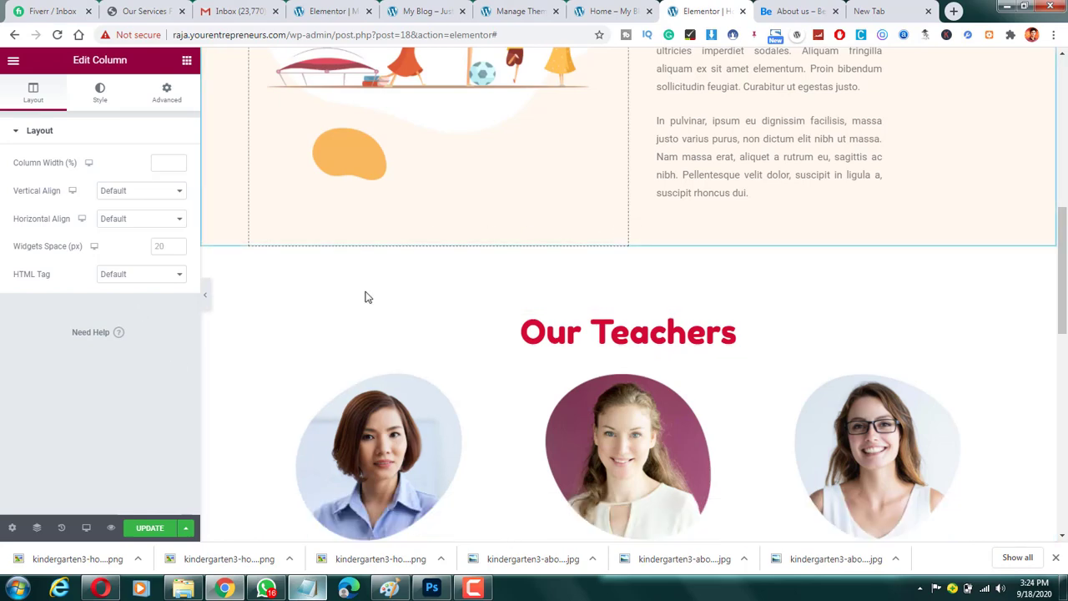
Examine the page without the editing panel, from the illustrated text section down to the Our Teachers section.
scroll(365, 297, up, 3)
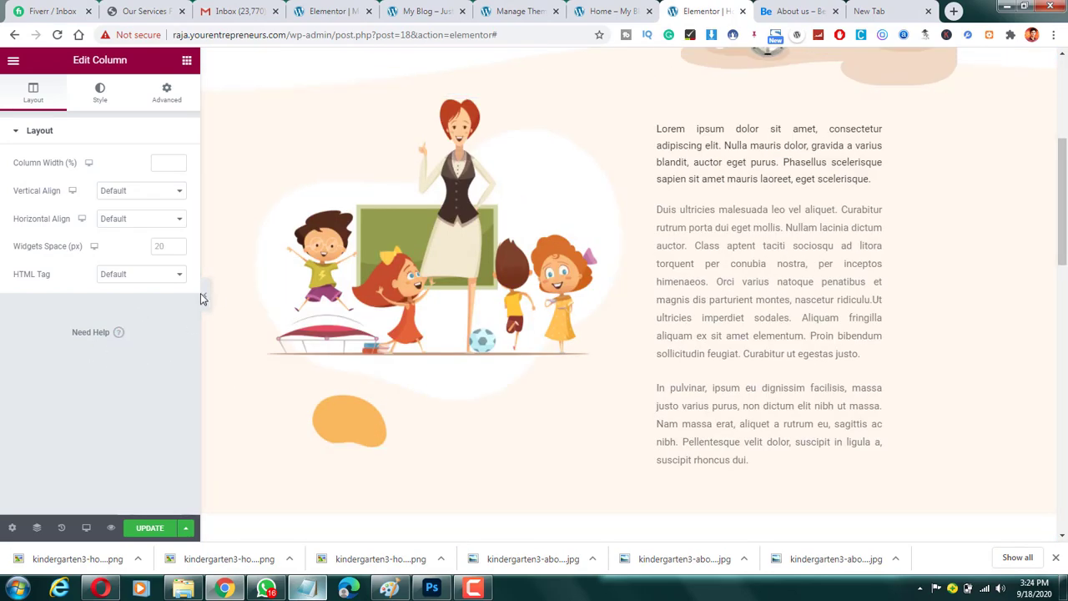
click(206, 296)
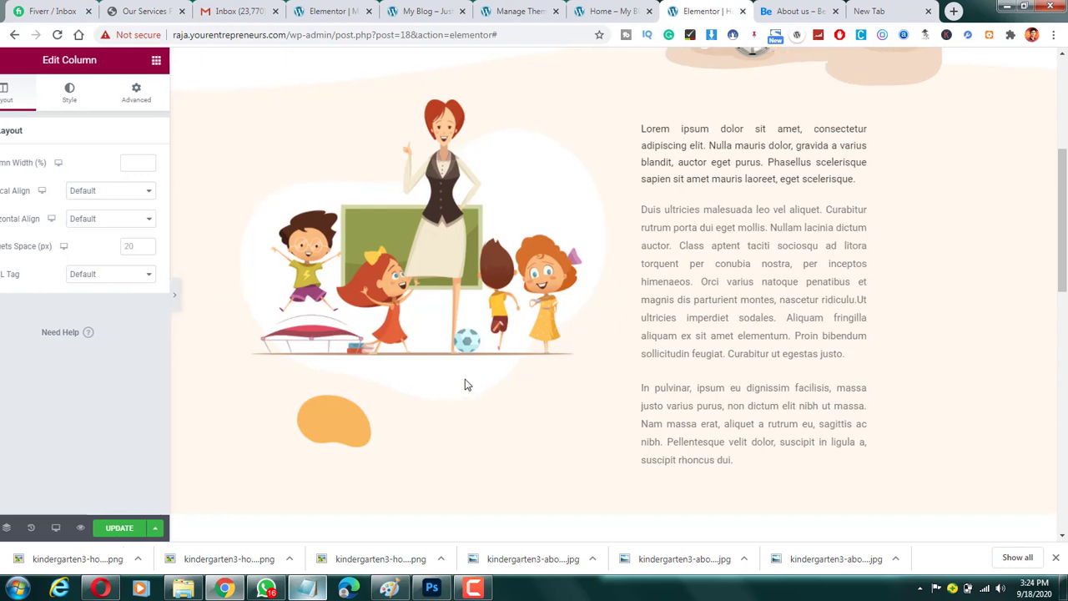
scroll(475, 352, down, 1)
scroll(474, 352, down, 2)
scroll(481, 350, up, 6)
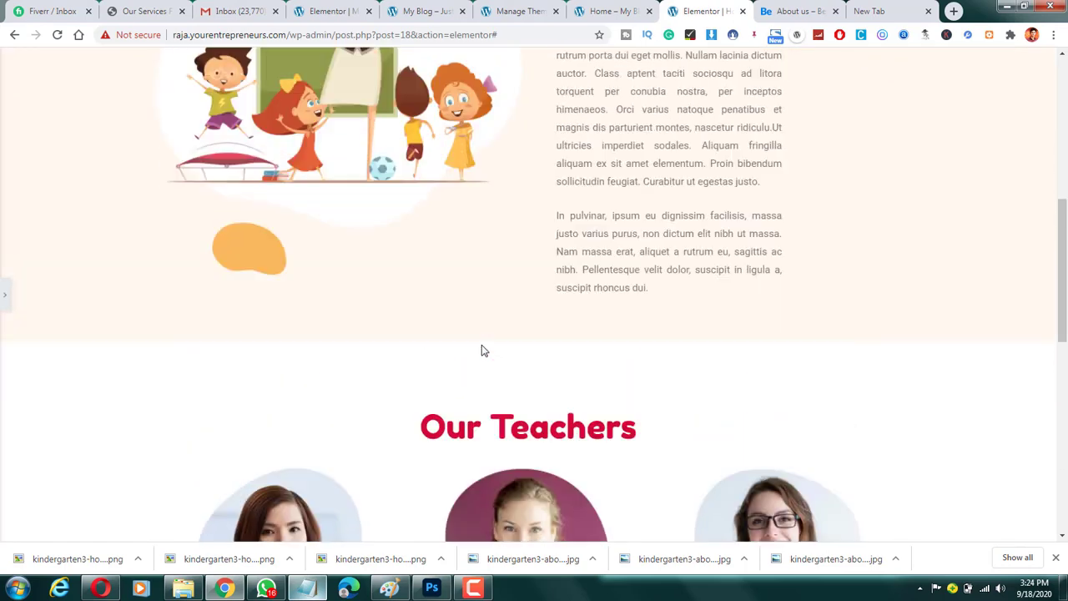
scroll(481, 351, down, 7)
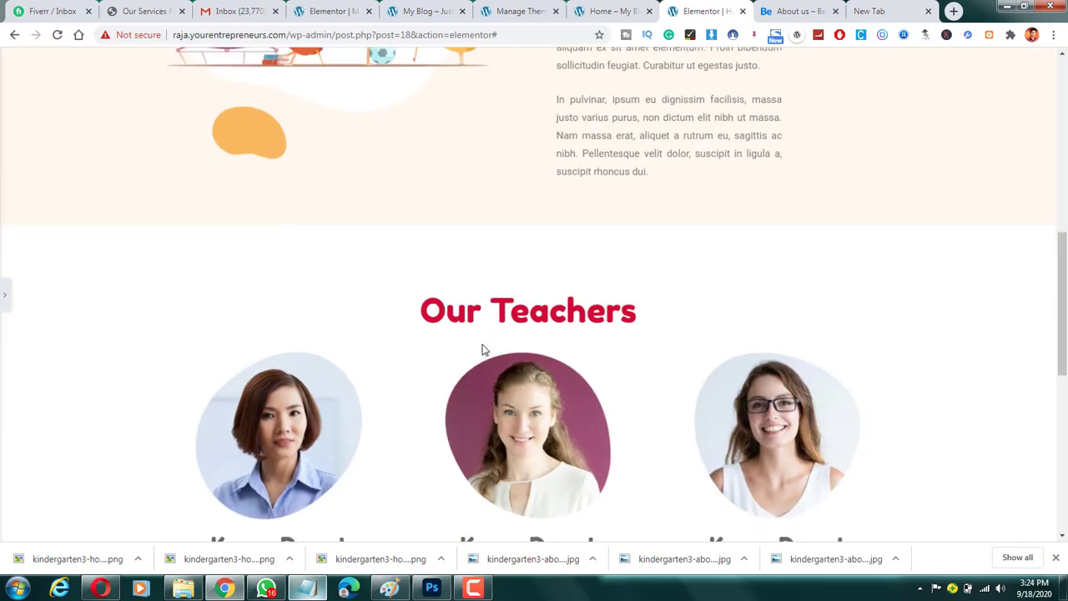
scroll(422, 248, down, 5)
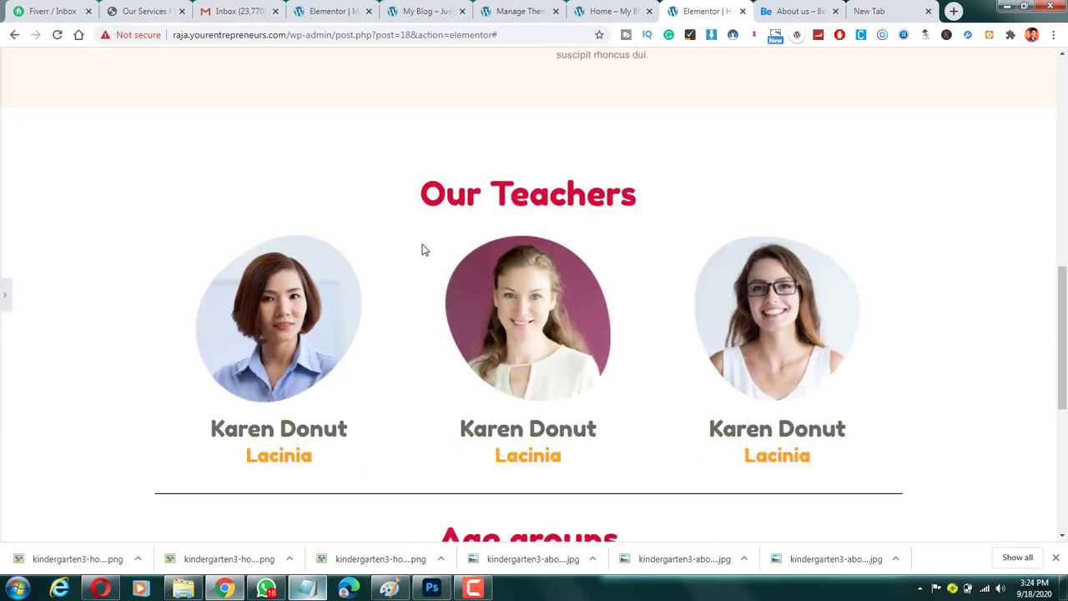
scroll(437, 245, up, 4)
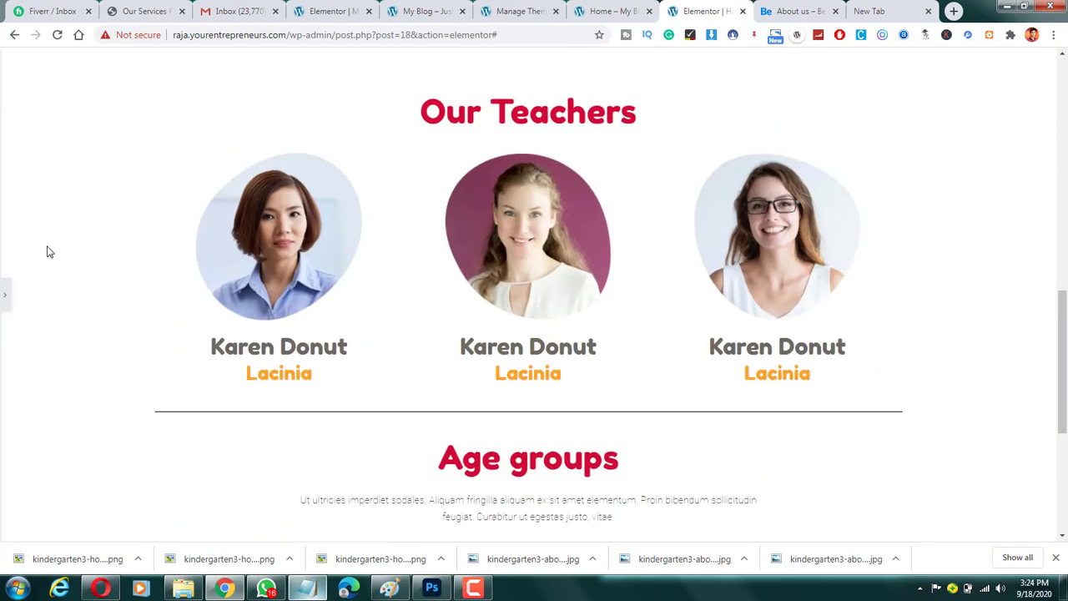
Update the page with its changes and view the published Home page.
click(2, 289)
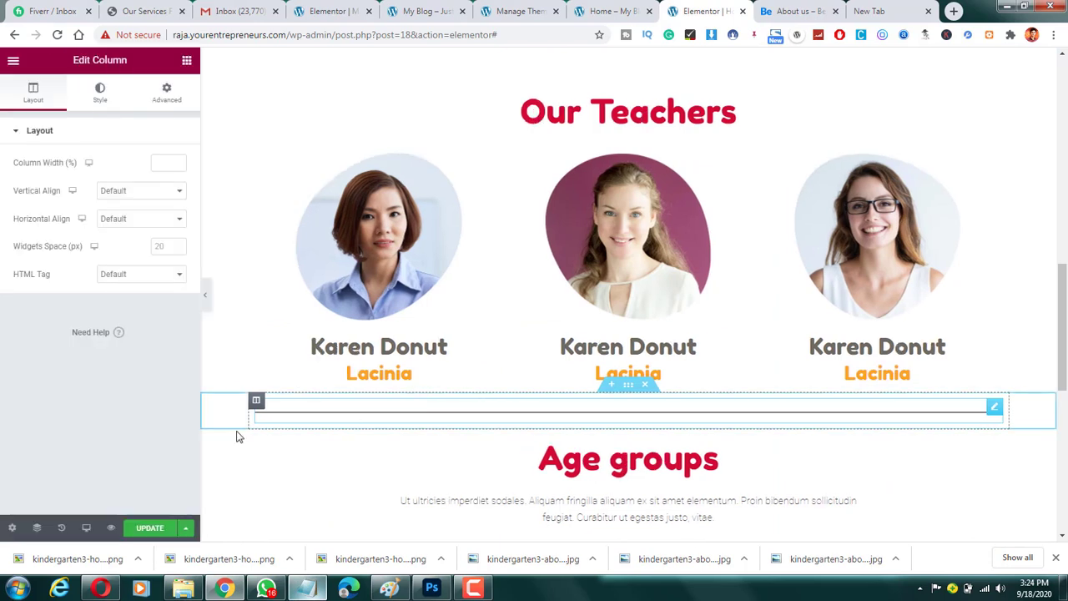
click(147, 531)
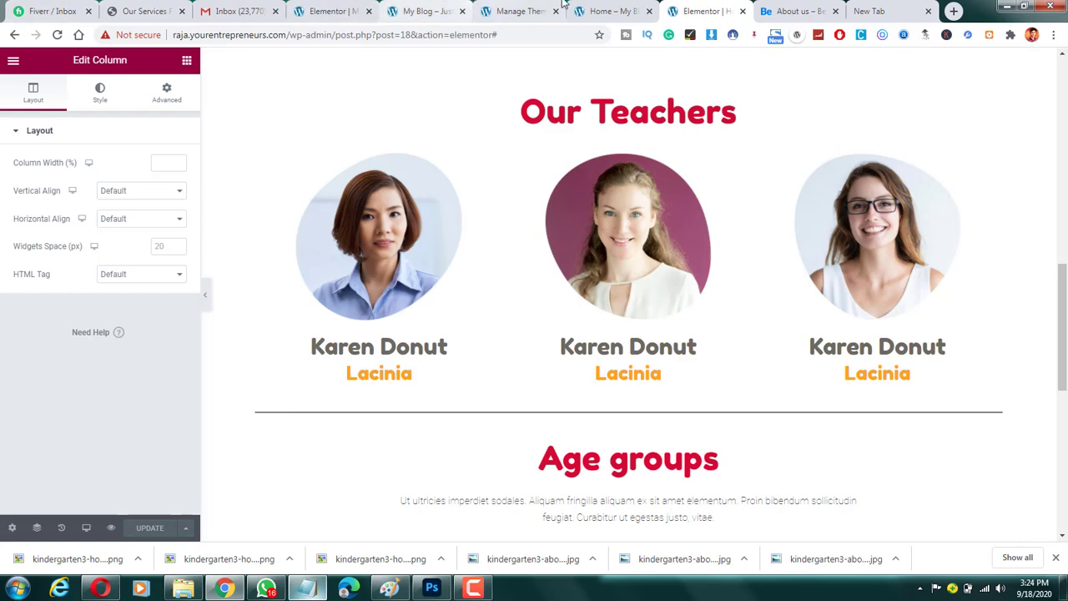
click(614, 10)
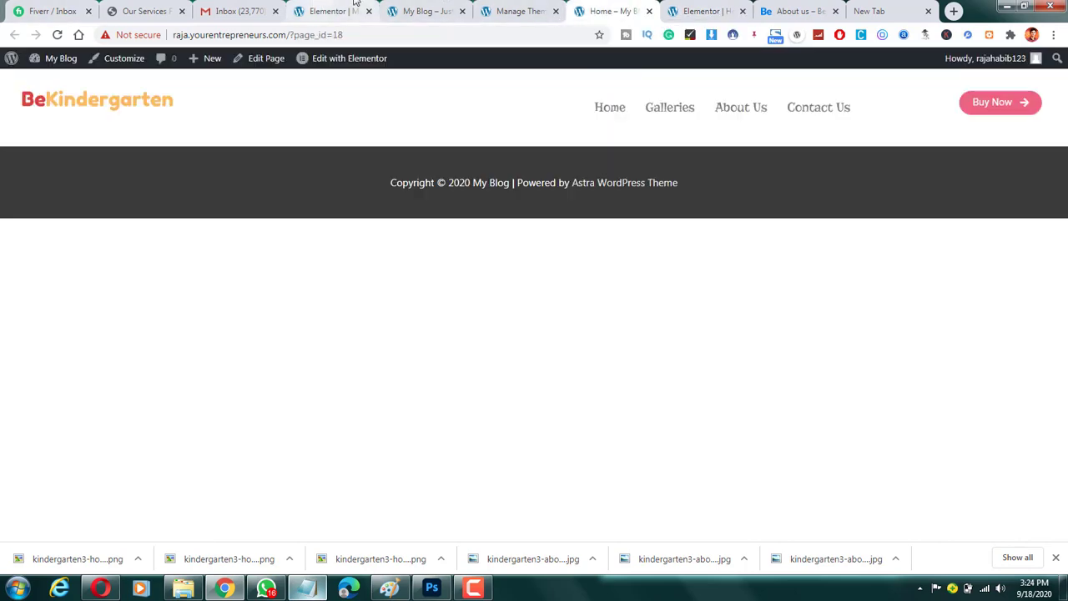
In the WordPress Reading settings, make the homepage display a static page, choose Home as that page, and save the changes.
click(409, 9)
click(331, 8)
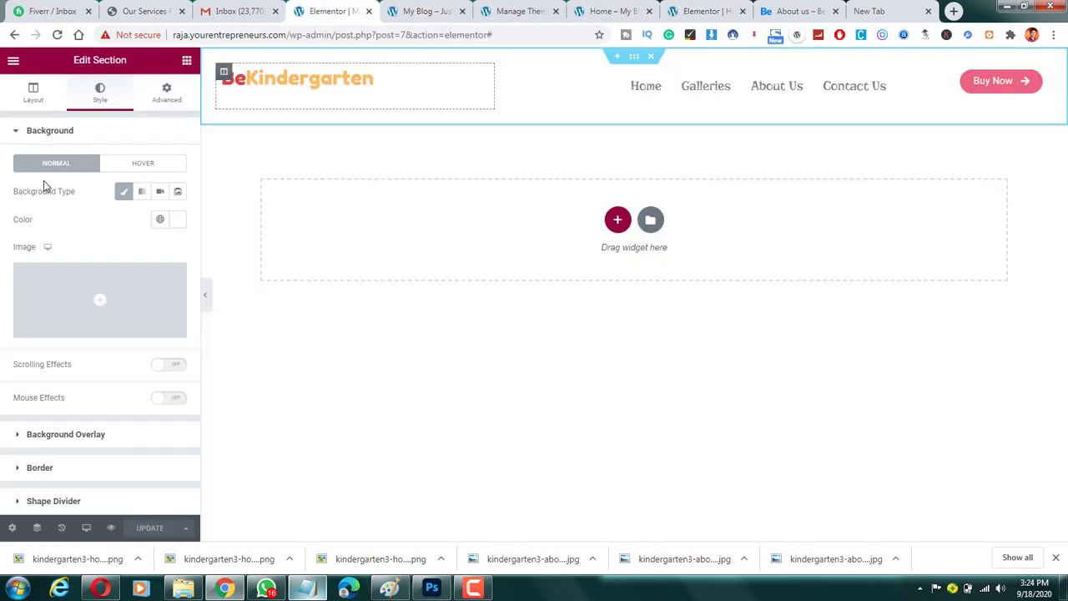
click(528, 7)
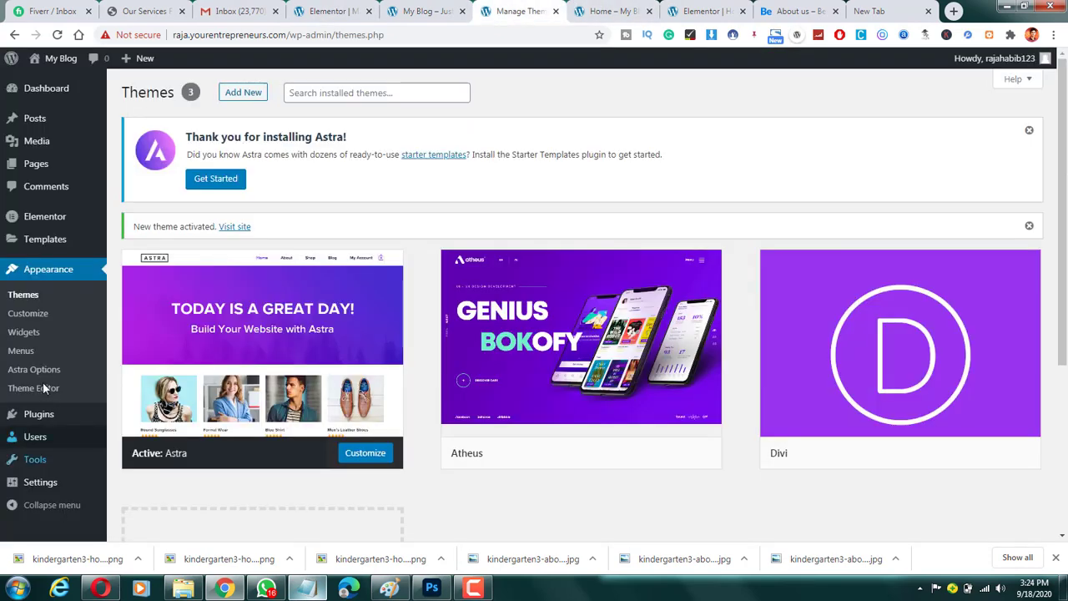
mouse_move(65, 479)
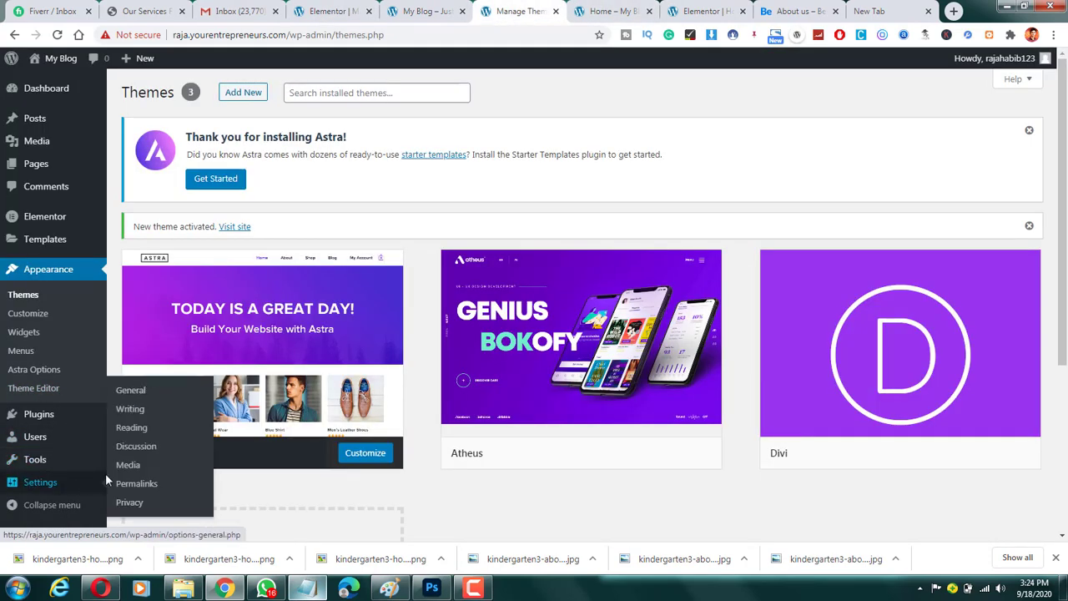
click(134, 428)
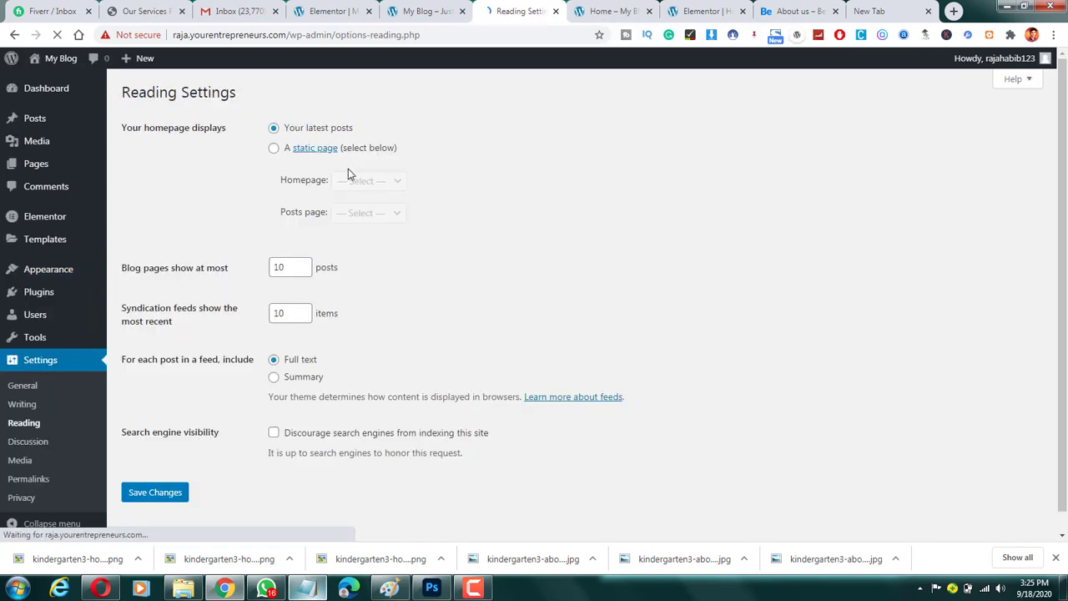
click(273, 149)
click(368, 180)
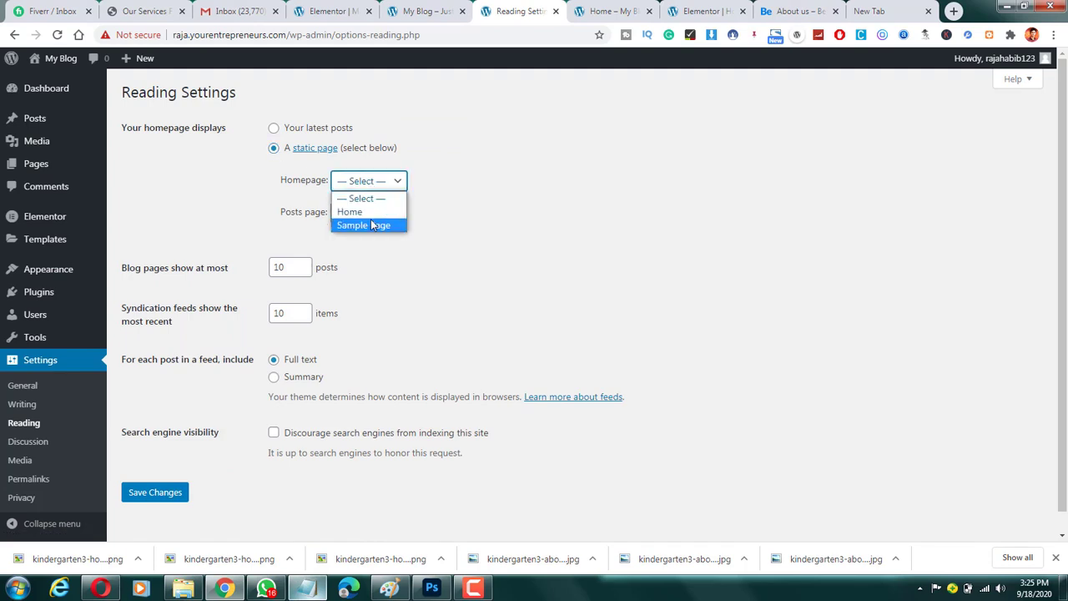
click(377, 212)
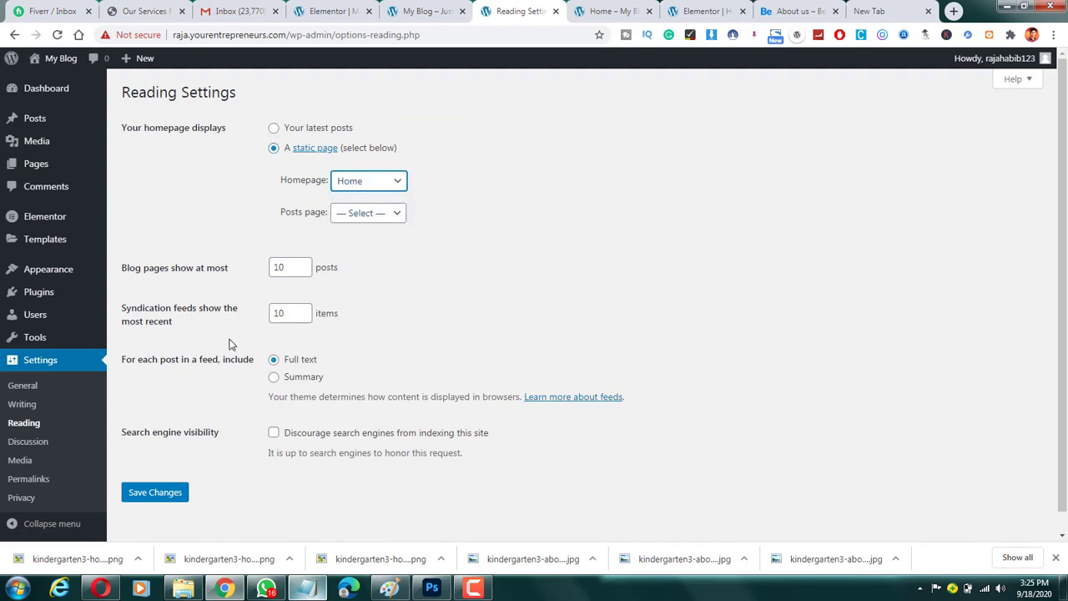
click(176, 493)
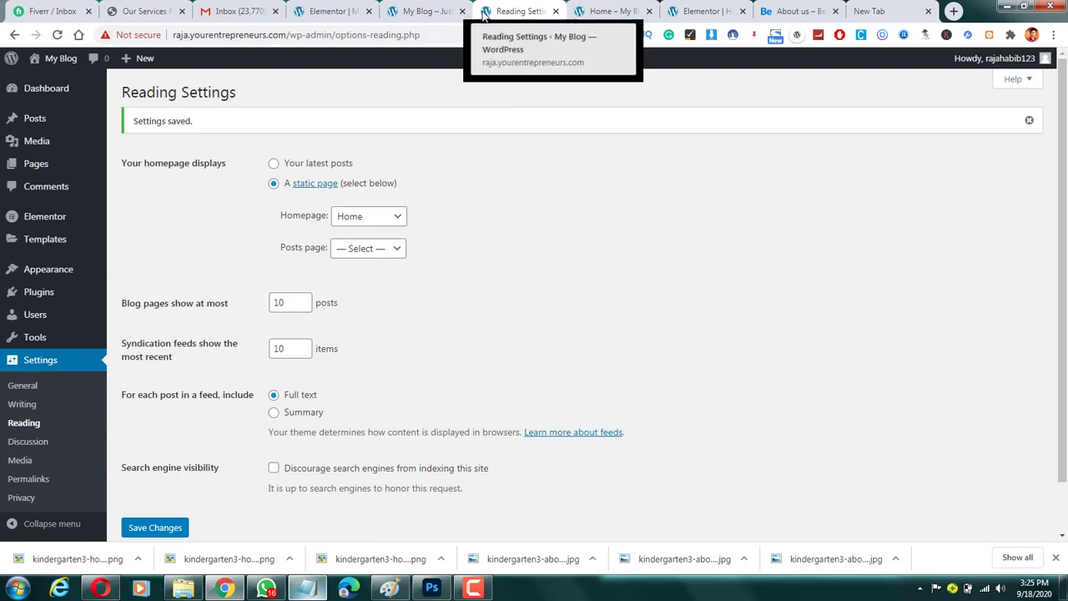
Open the live site in a separate tab and review its front page from the About our Kindergarten heading to the footer.
right_click(54, 53)
click(92, 64)
click(555, 8)
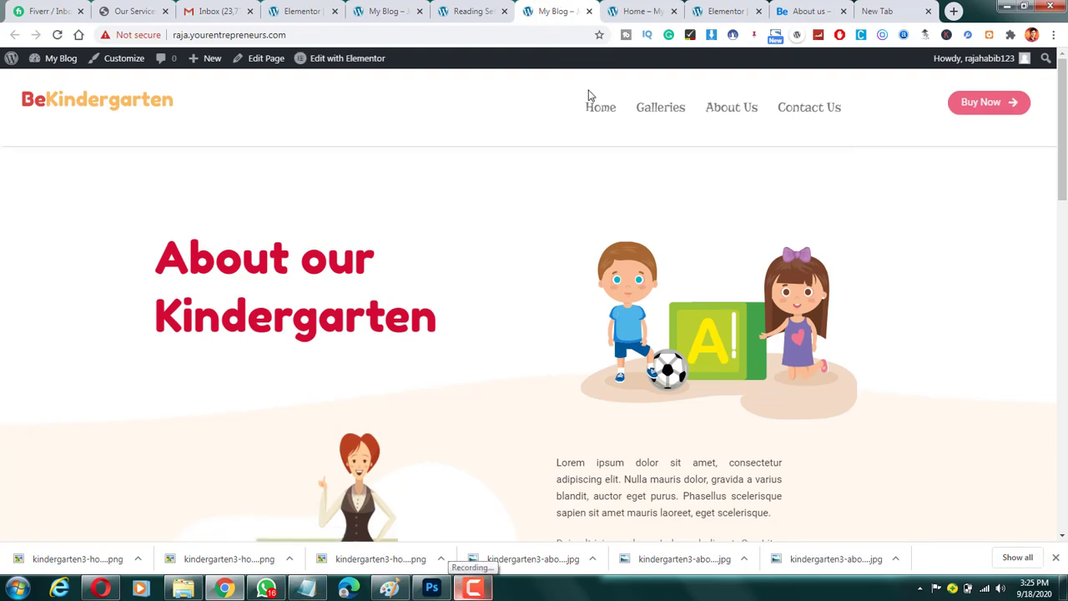
scroll(596, 201, down, 12)
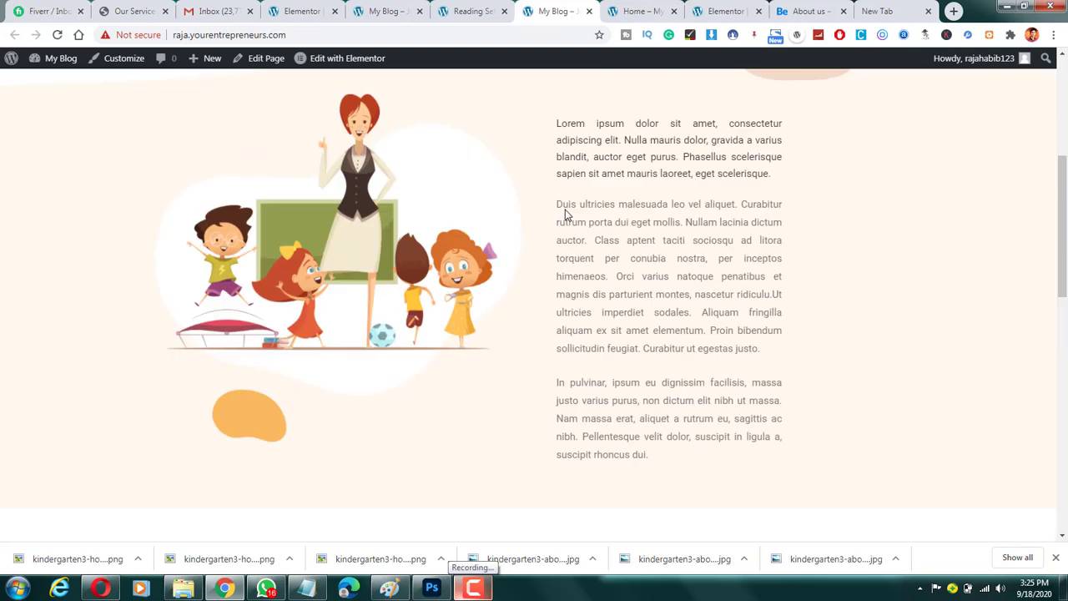
scroll(536, 320, up, 3)
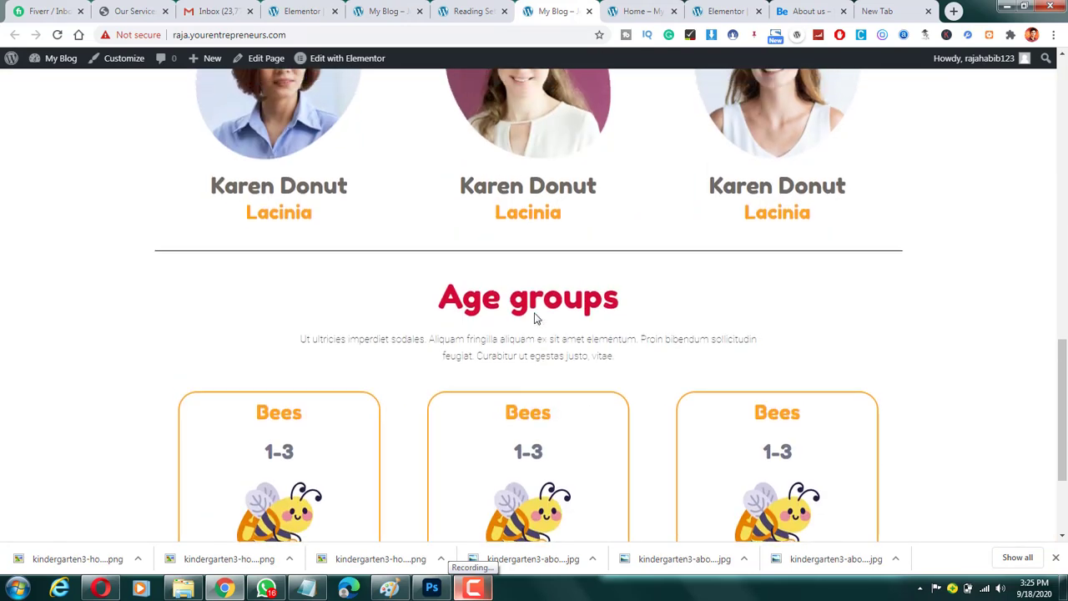
scroll(418, 430, down, 5)
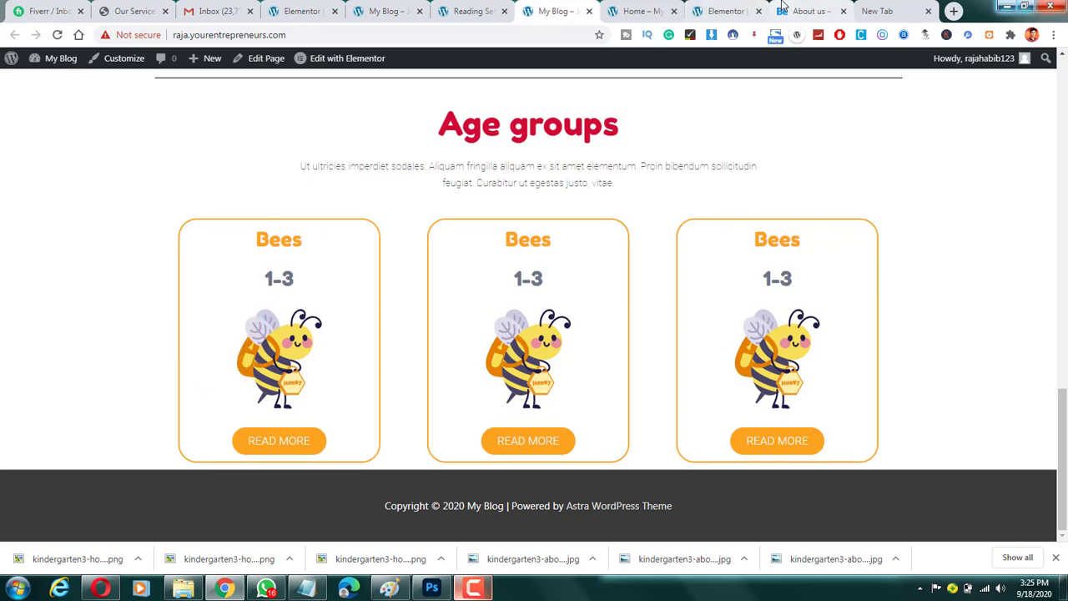
Compare the age group cards on the reference BeKindergarten About us page with the Age groups section in the Elementor editor.
click(805, 11)
scroll(536, 393, down, 7)
scroll(552, 396, down, 10)
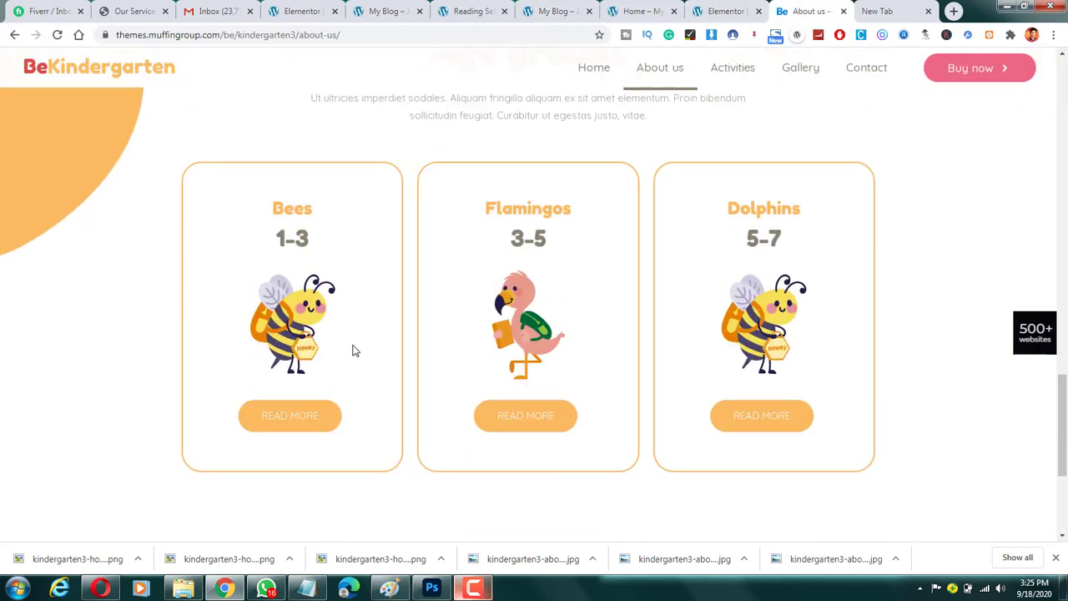
click(705, 8)
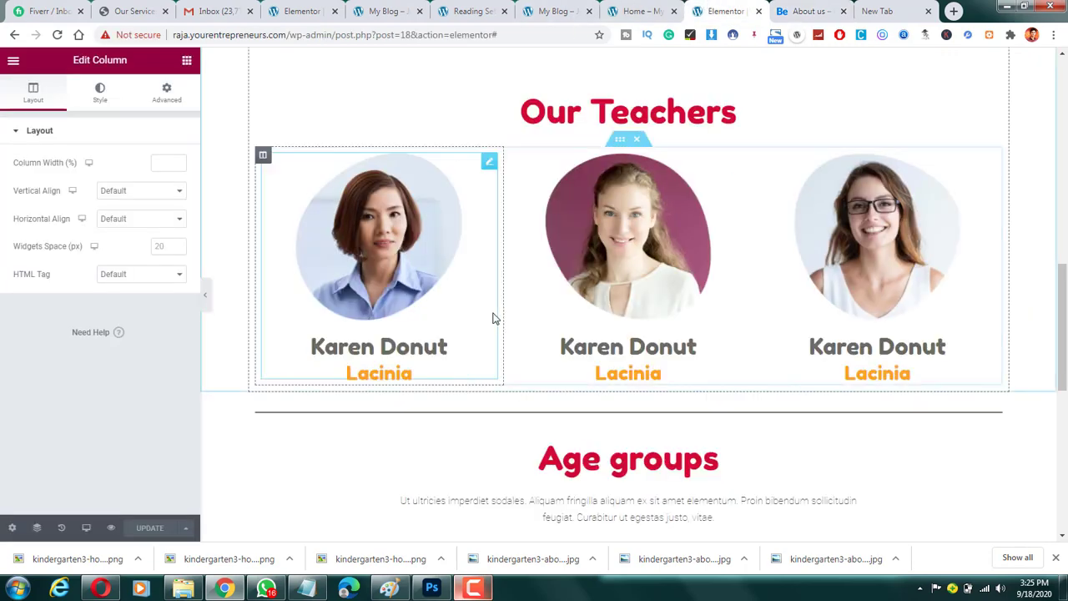
scroll(495, 322, down, 3)
scroll(271, 385, down, 2)
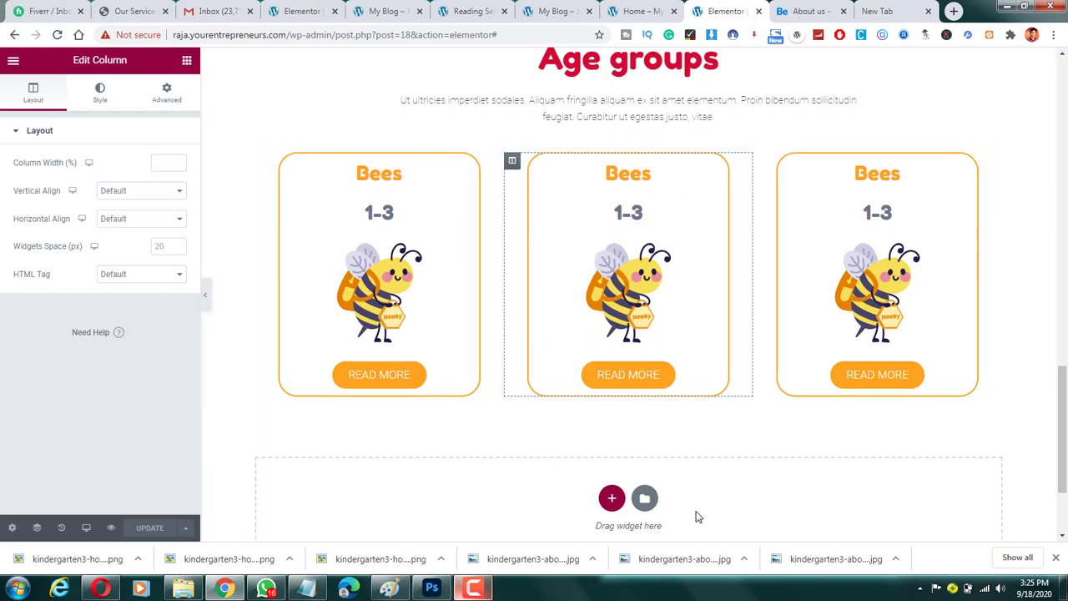
scroll(574, 412, down, 2)
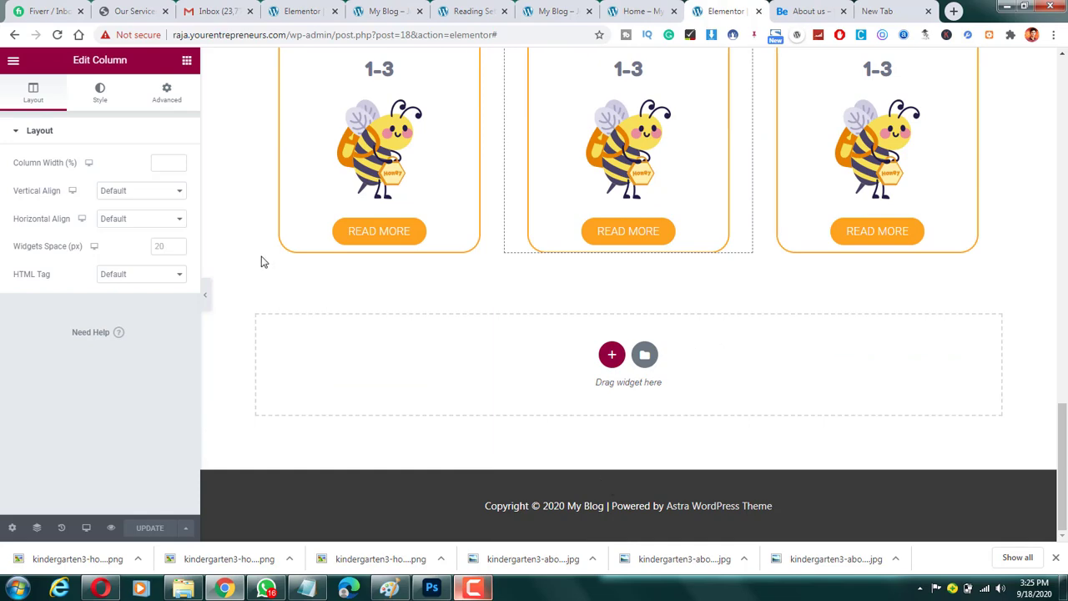
scroll(283, 344, up, 4)
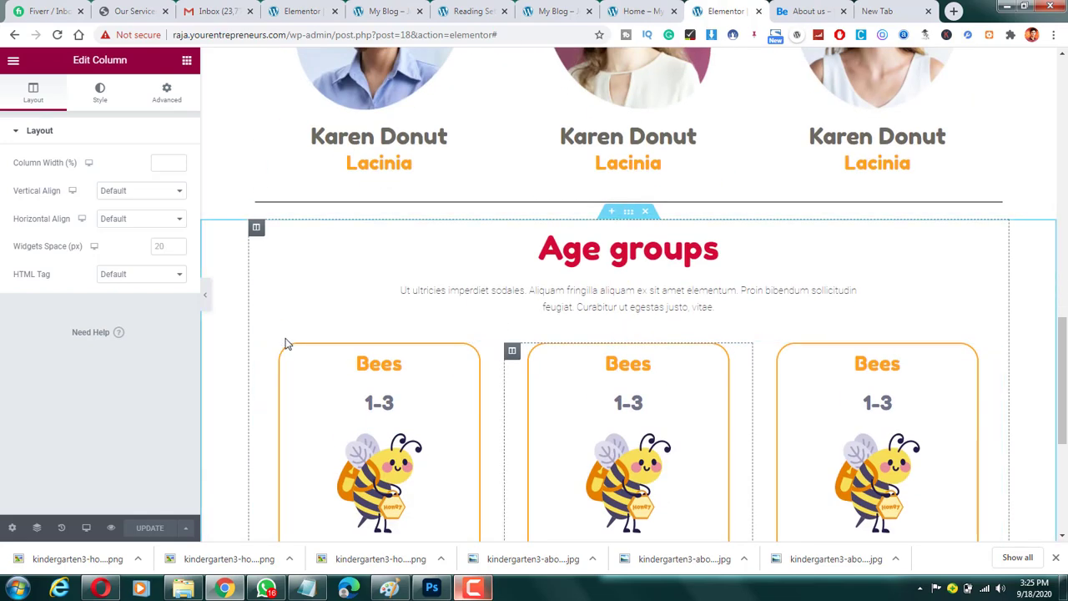